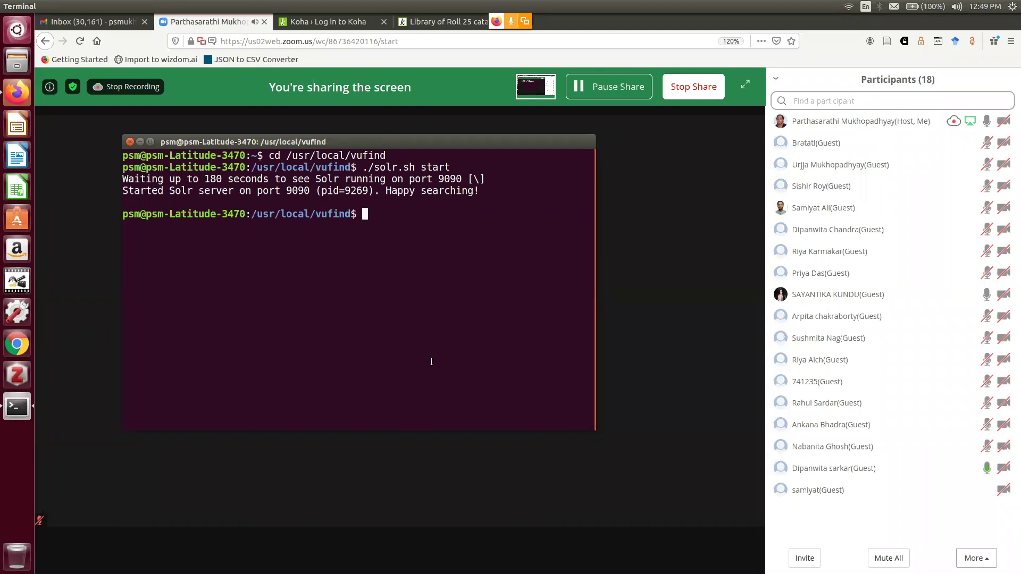
# Check the network status, minimise the terminal to reveal the Zoom meeting, and dismiss a tab menu
pyautogui.click(846, 7)
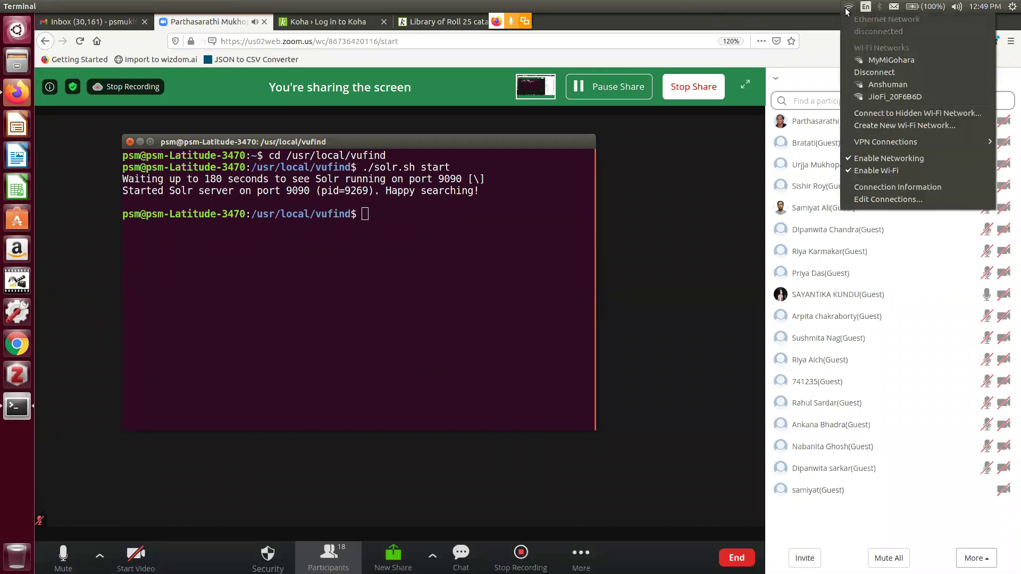
pyautogui.click(800, 11)
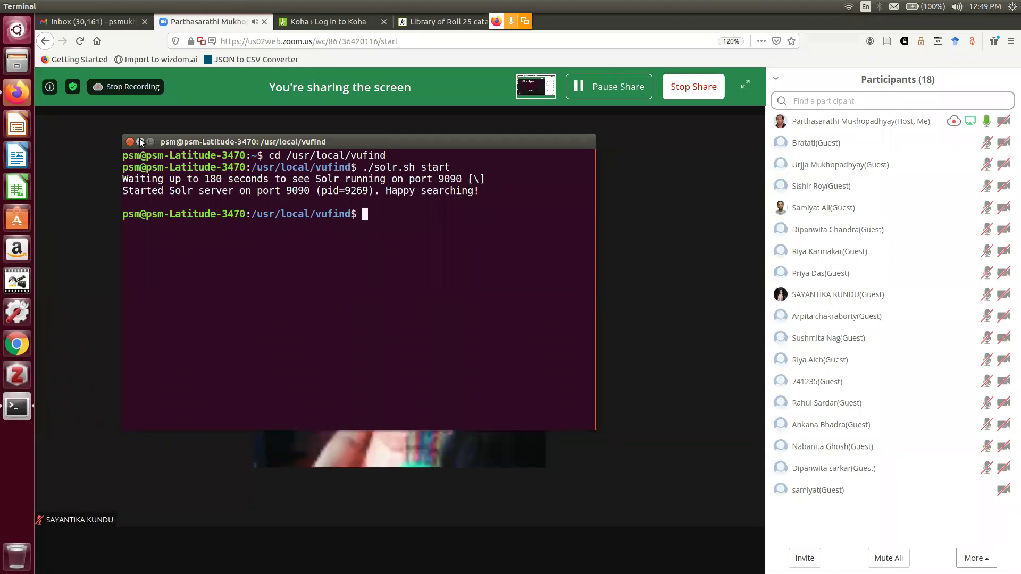
pyautogui.click(140, 141)
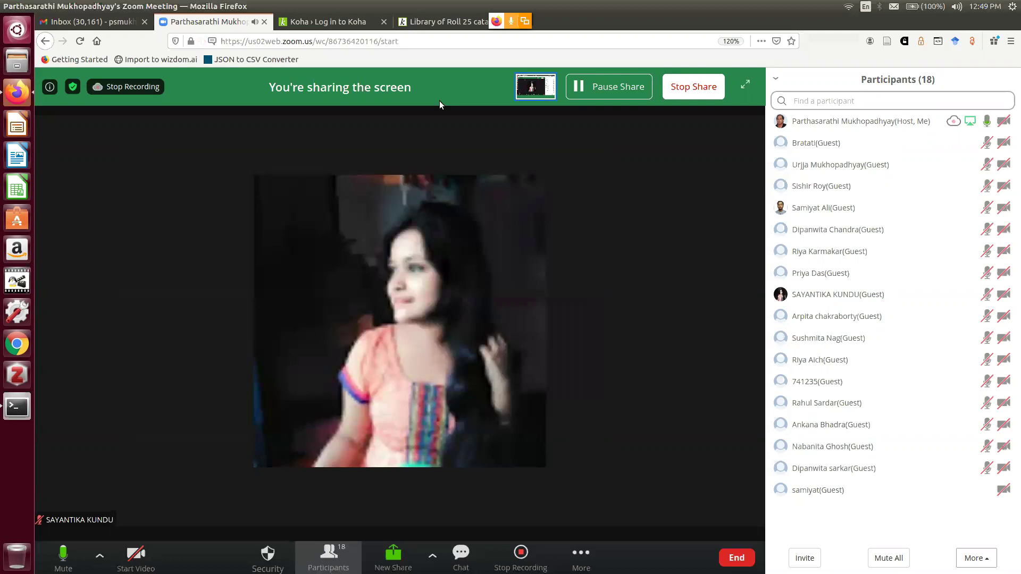
pyautogui.rightClick(458, 22)
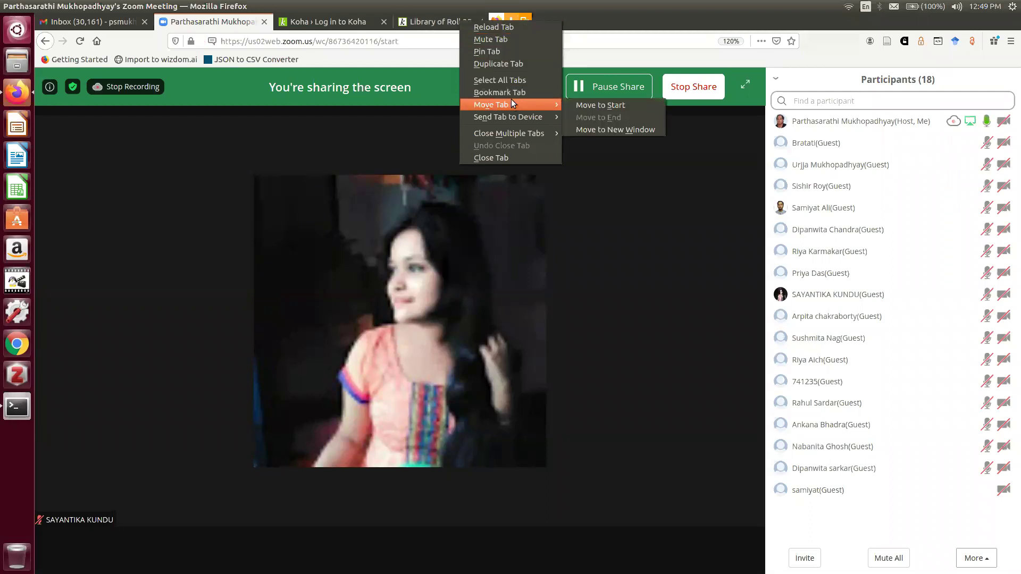
pyautogui.click(393, 133)
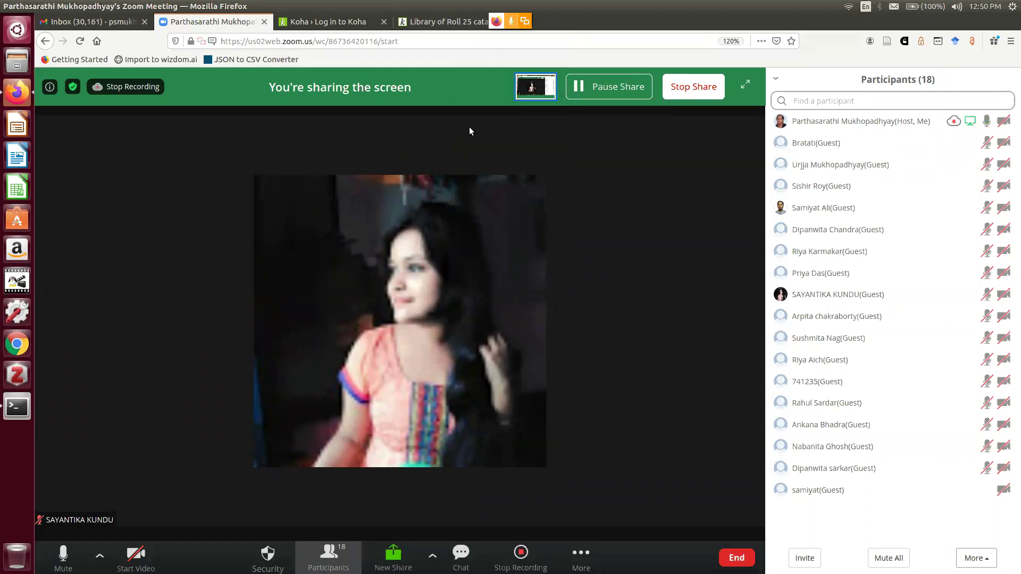
# Open a new tab loading the Koha catalog at localhost:7001
pyautogui.hotkey('ctrl', 't')
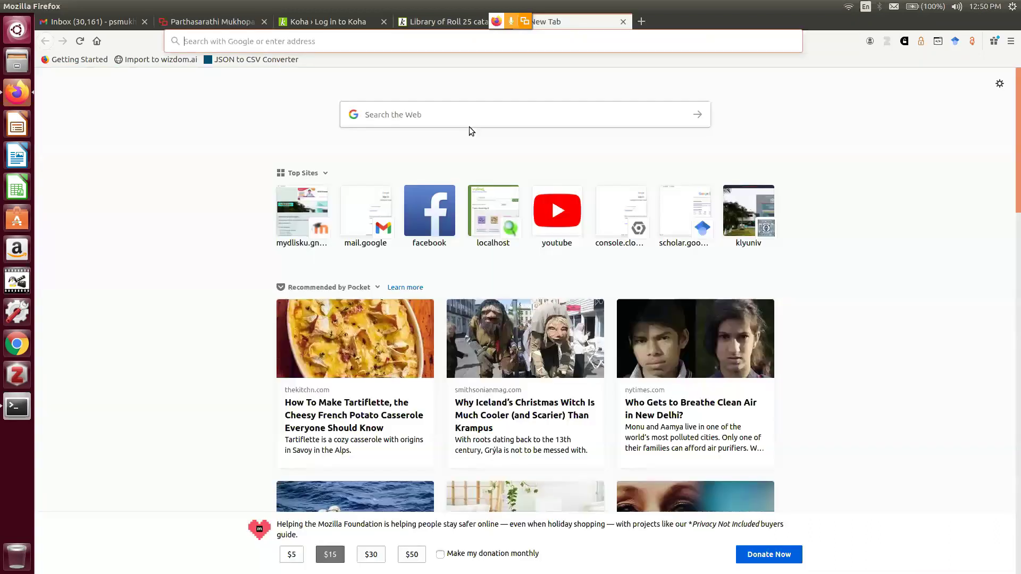
pyautogui.write('localhost:')
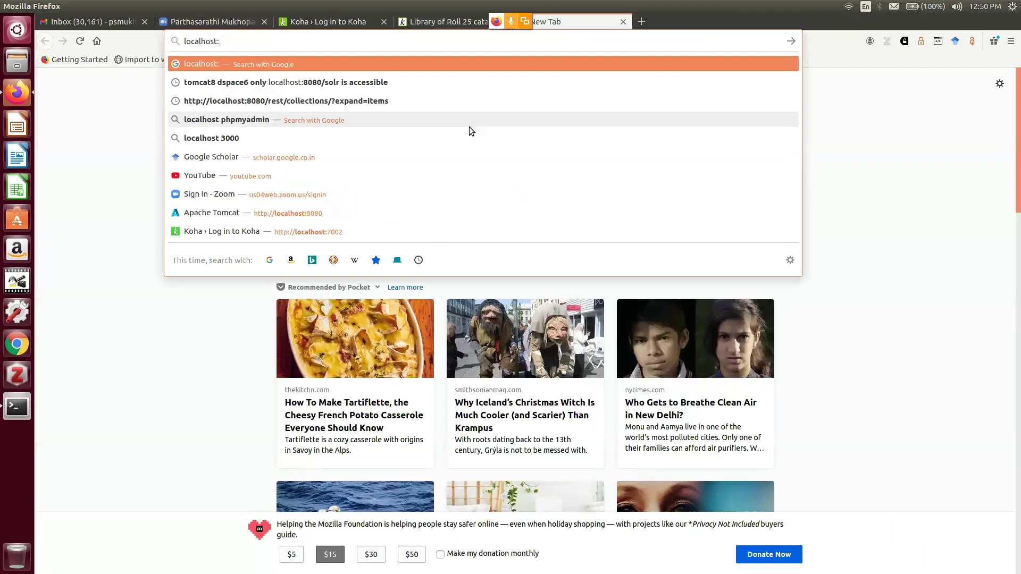
pyautogui.write('700')
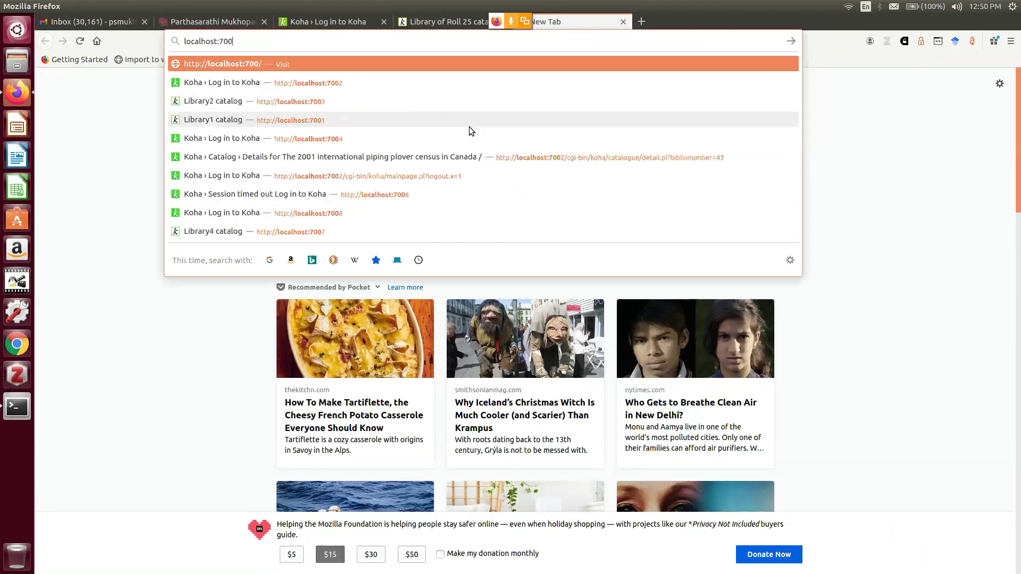
pyautogui.write('1')
pyautogui.press('Return')
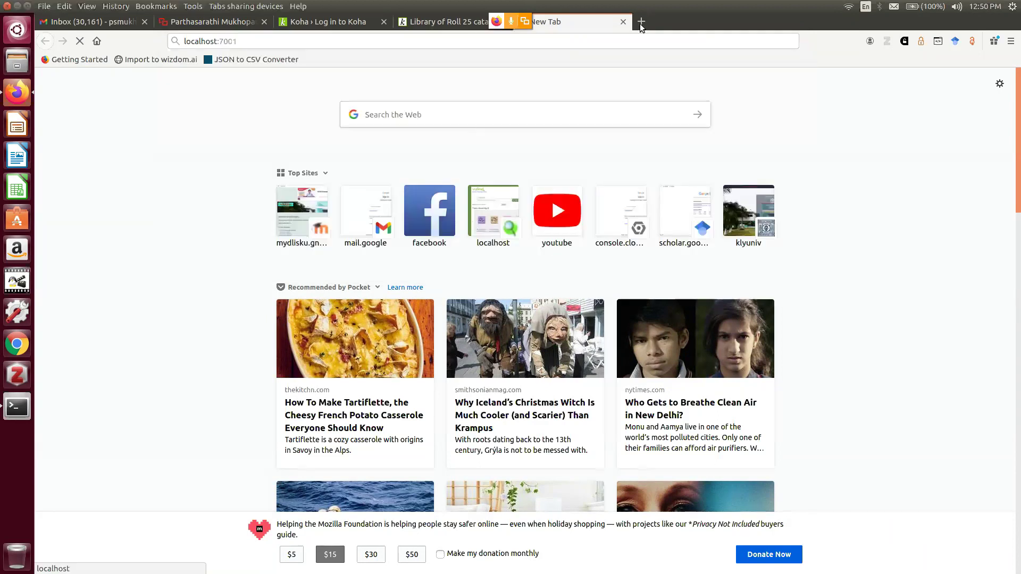
# Open another tab at localhost:7006, then return to the Library1 catalog
pyautogui.click(641, 22)
pyautogui.write('local')
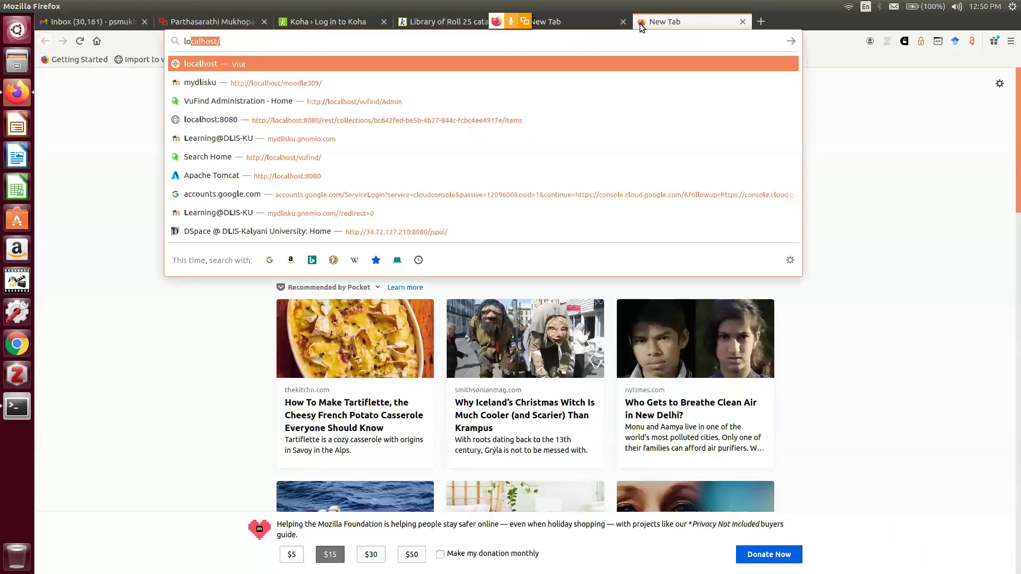
pyautogui.write('h')
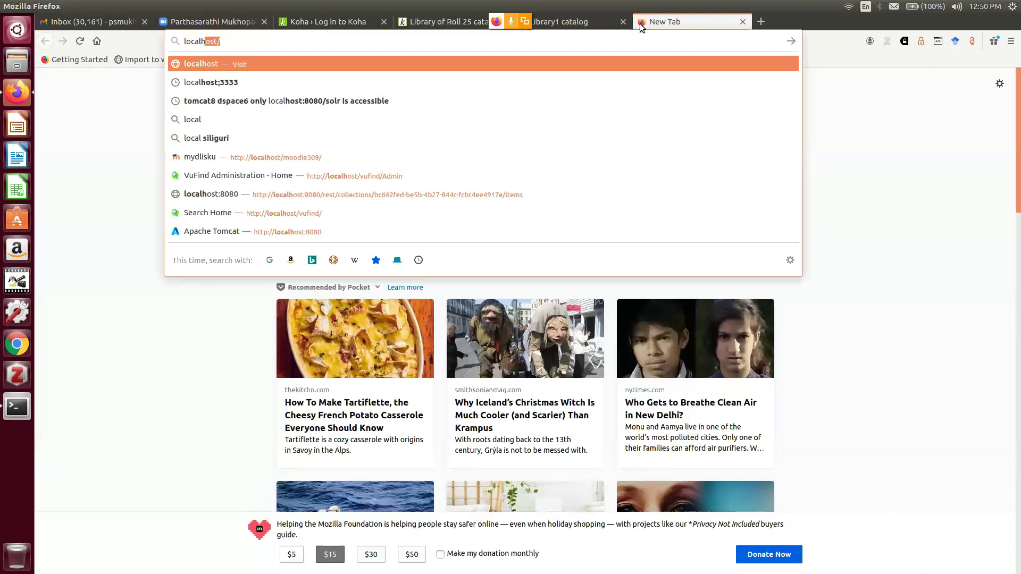
pyautogui.write('ost:7006')
pyautogui.press('Return')
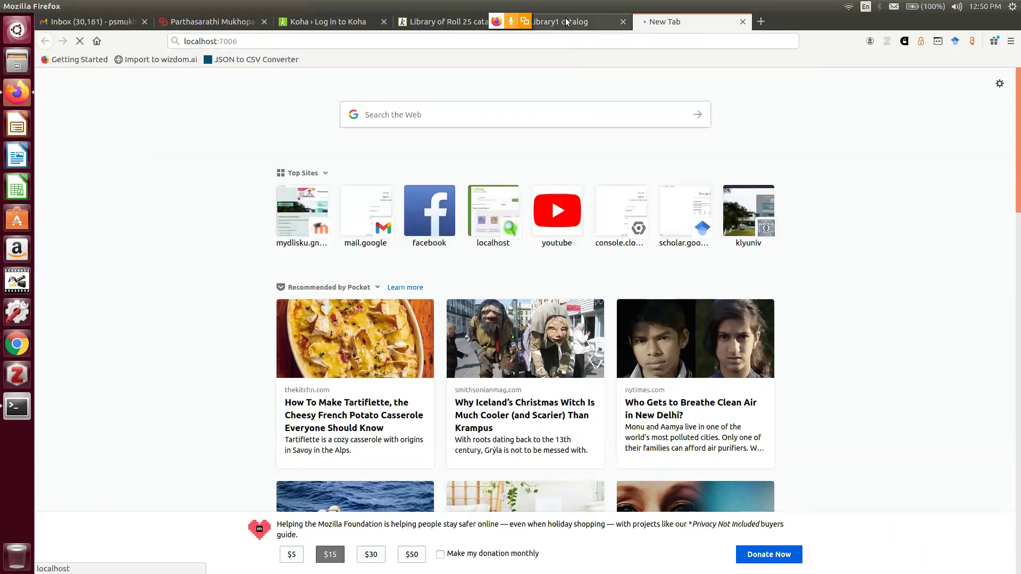
pyautogui.click(566, 21)
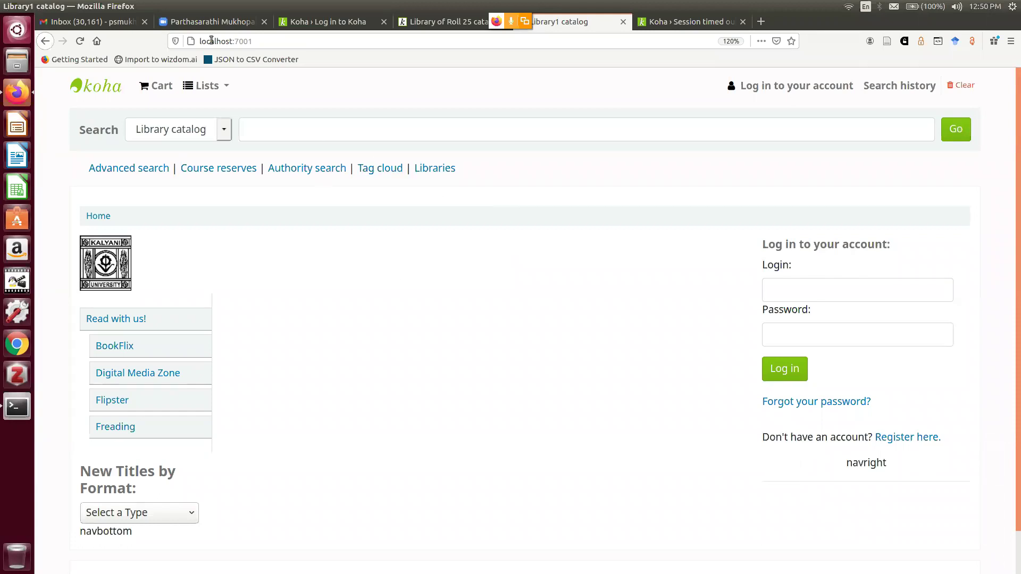
# Change the timed-out tab's address from localhost:7006 to localhost:7005, then go back to Library1
pyautogui.doubleClick(239, 44)
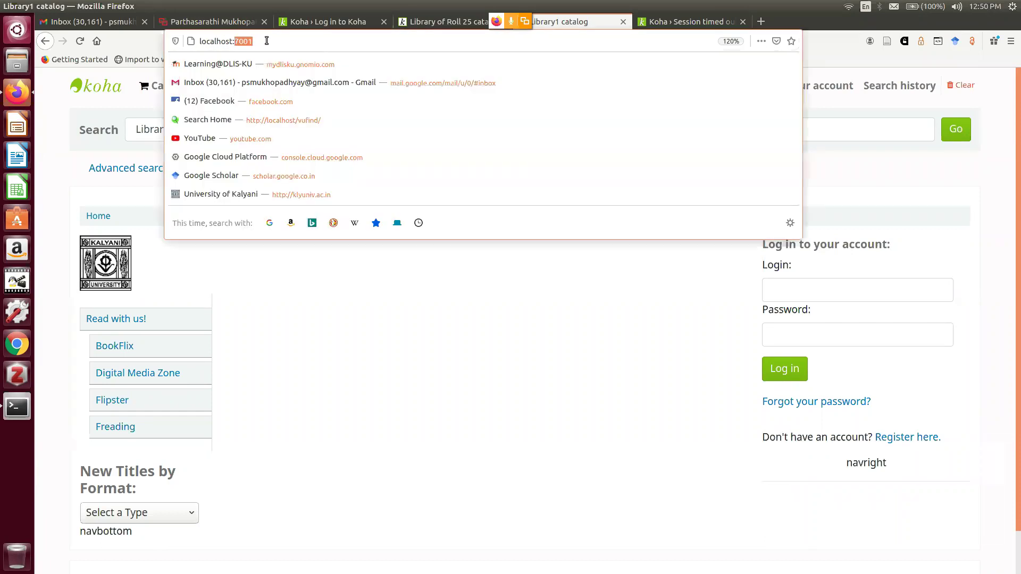
pyautogui.click(767, 60)
pyautogui.click(691, 21)
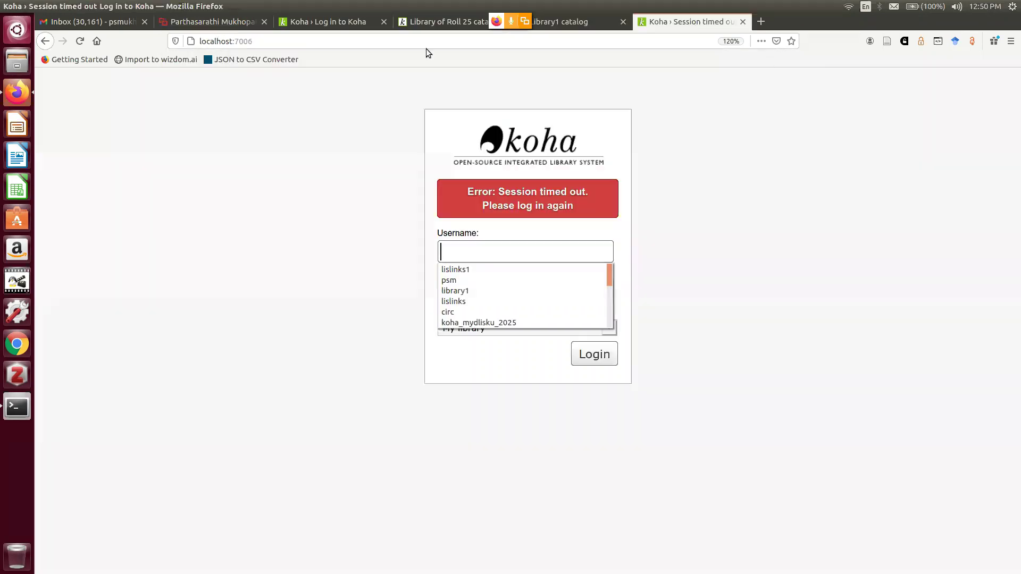
pyautogui.click(359, 41)
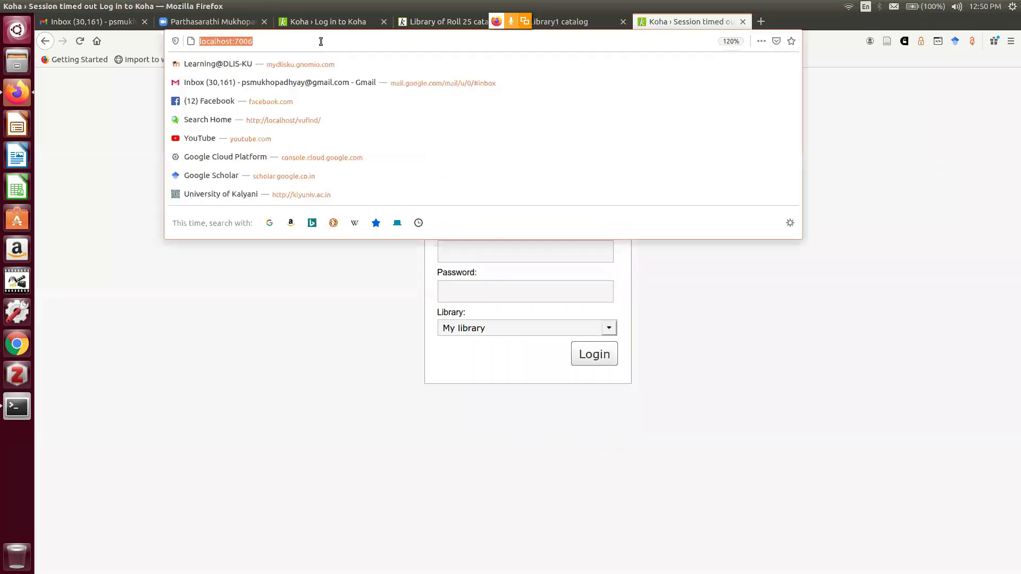
pyautogui.click(302, 42)
pyautogui.press('BackSpace')
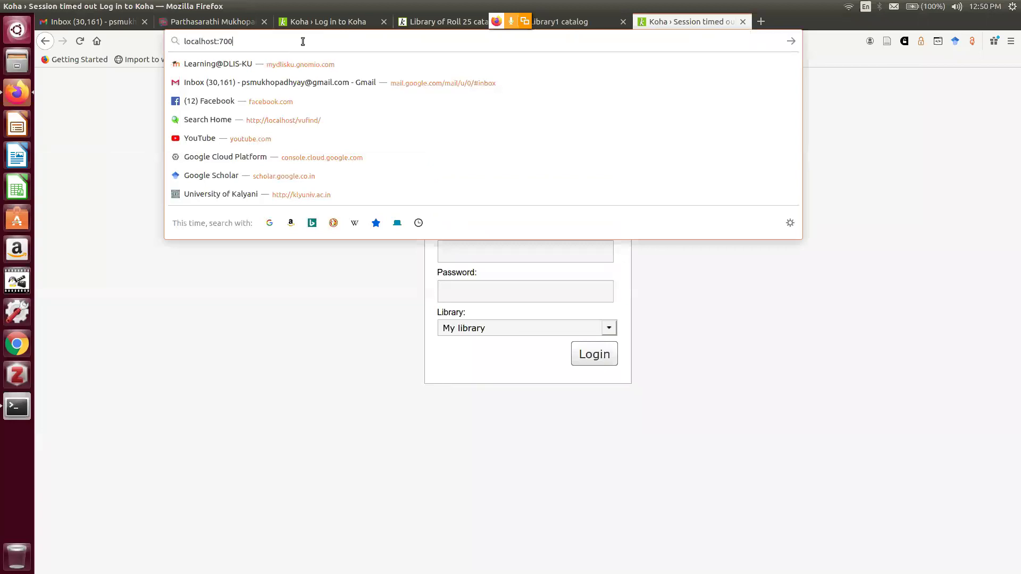
pyautogui.write('5')
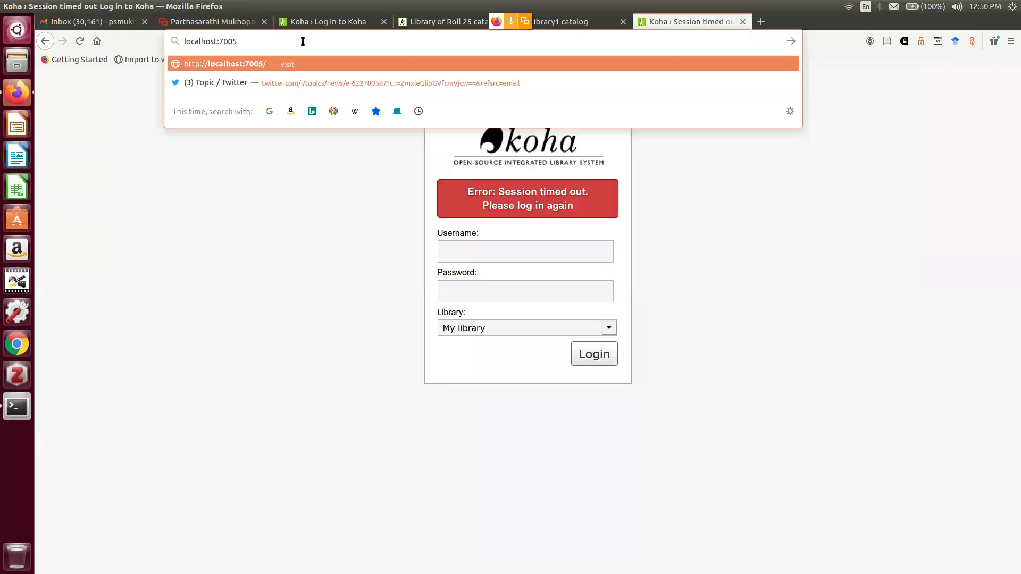
pyautogui.press('Return')
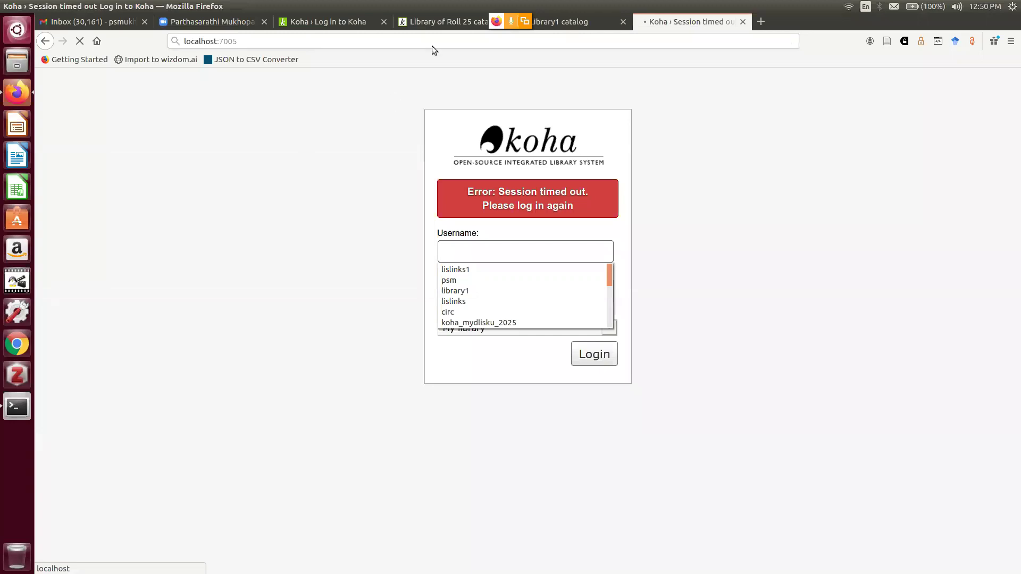
pyautogui.click(560, 22)
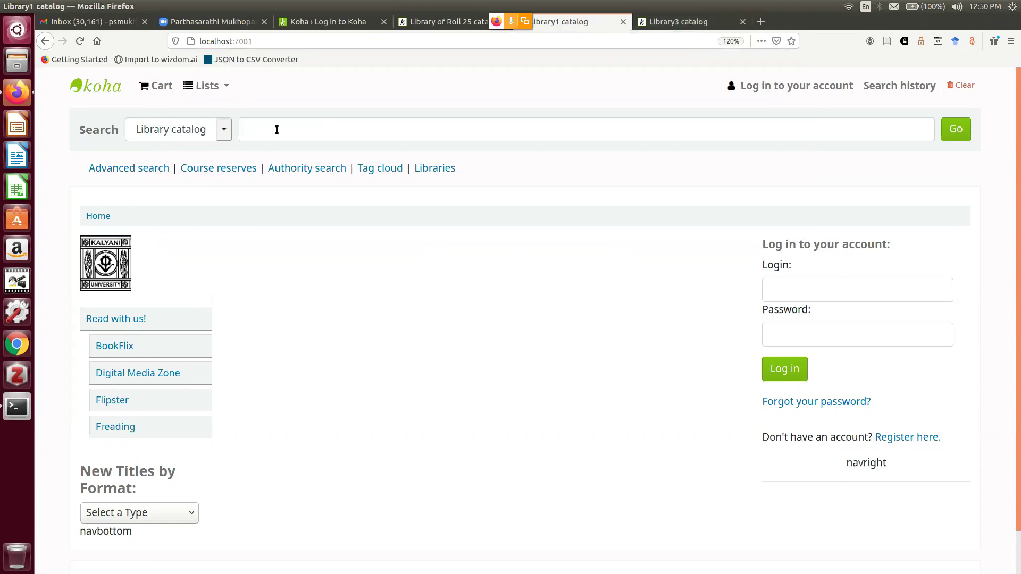
# Compare the Library3 and Library1 catalog home pages, finishing on Library3
pyautogui.click(688, 25)
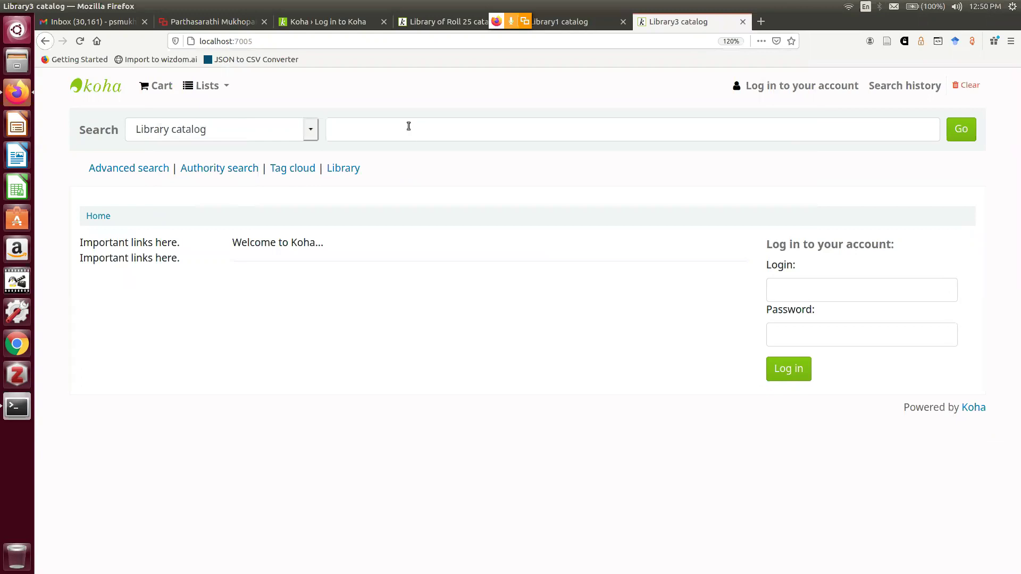
pyautogui.click(573, 19)
pyautogui.click(710, 21)
pyautogui.click(586, 21)
pyautogui.click(685, 14)
pyautogui.click(535, 22)
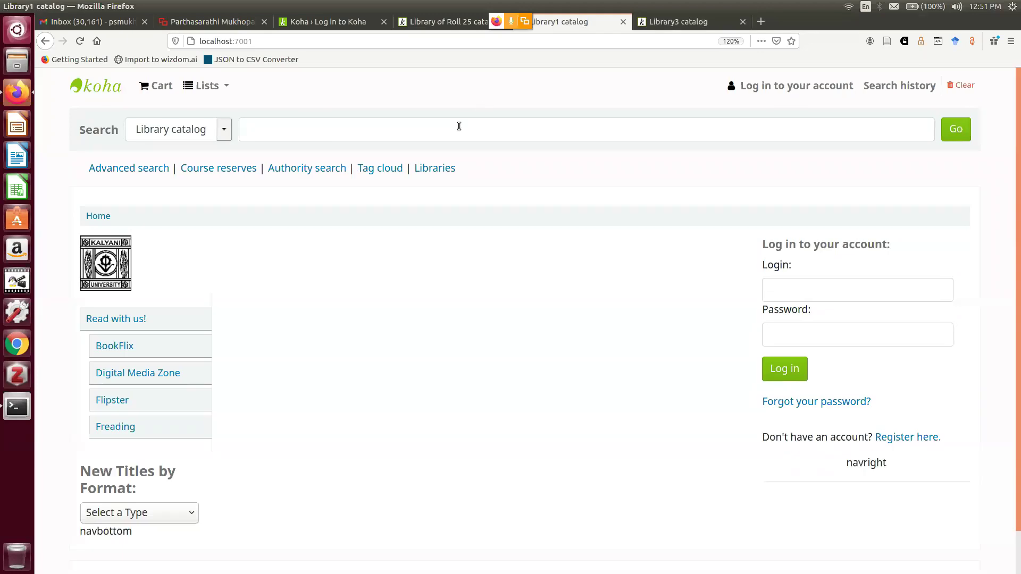
pyautogui.click(442, 128)
pyautogui.write('web')
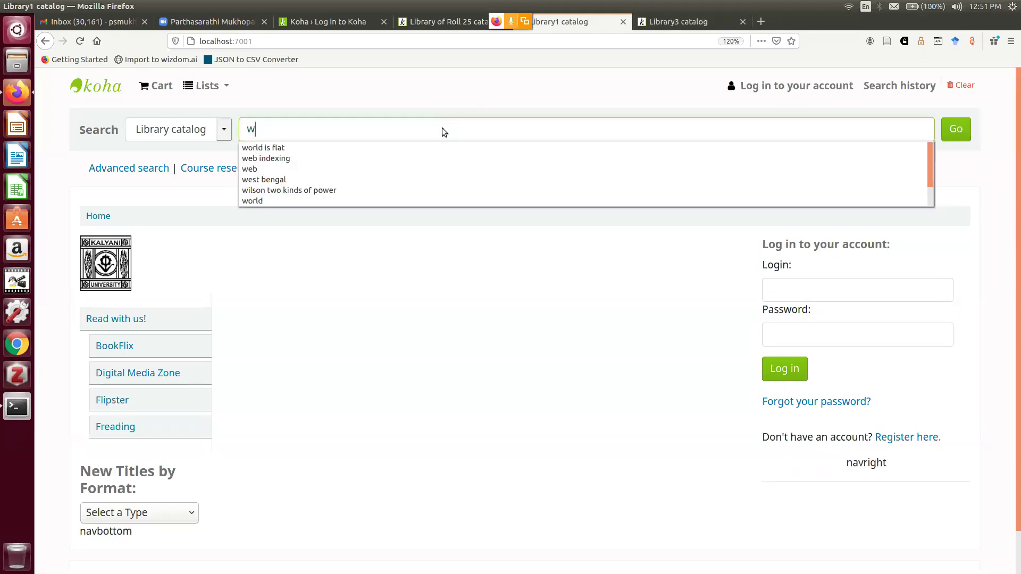
pyautogui.press('Return')
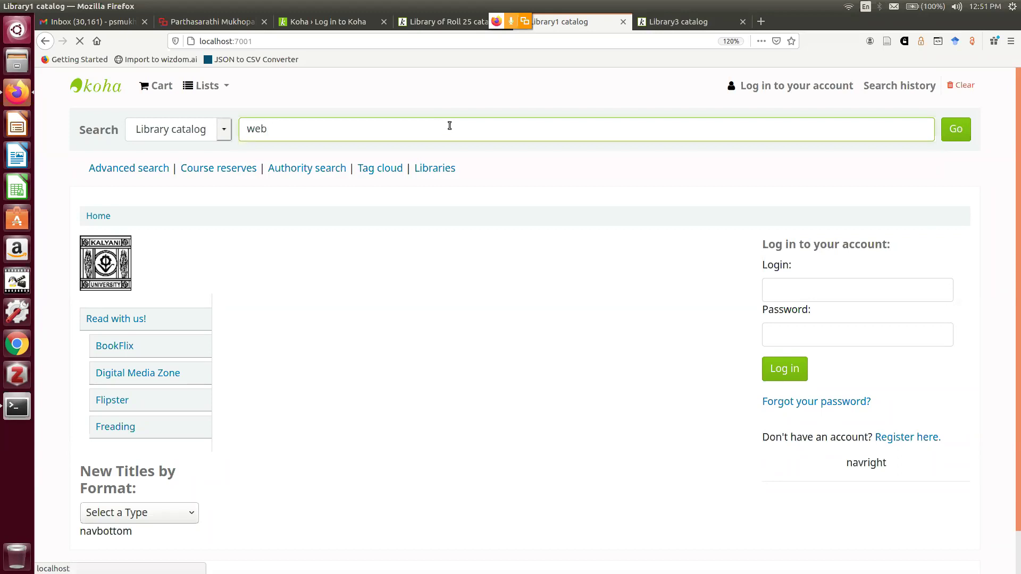
pyautogui.click(963, 135)
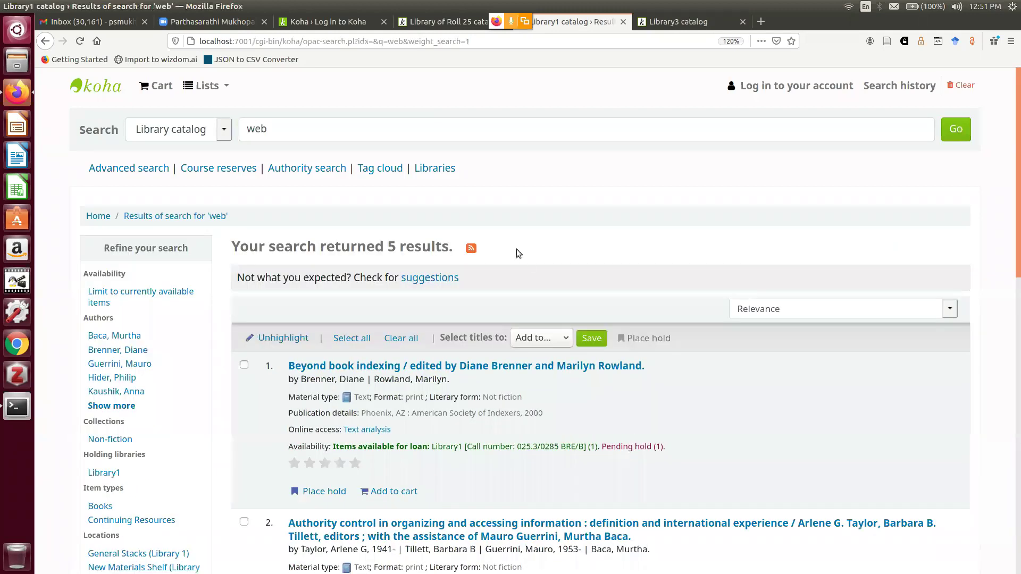
pyautogui.scroll(-3, 526, 254)
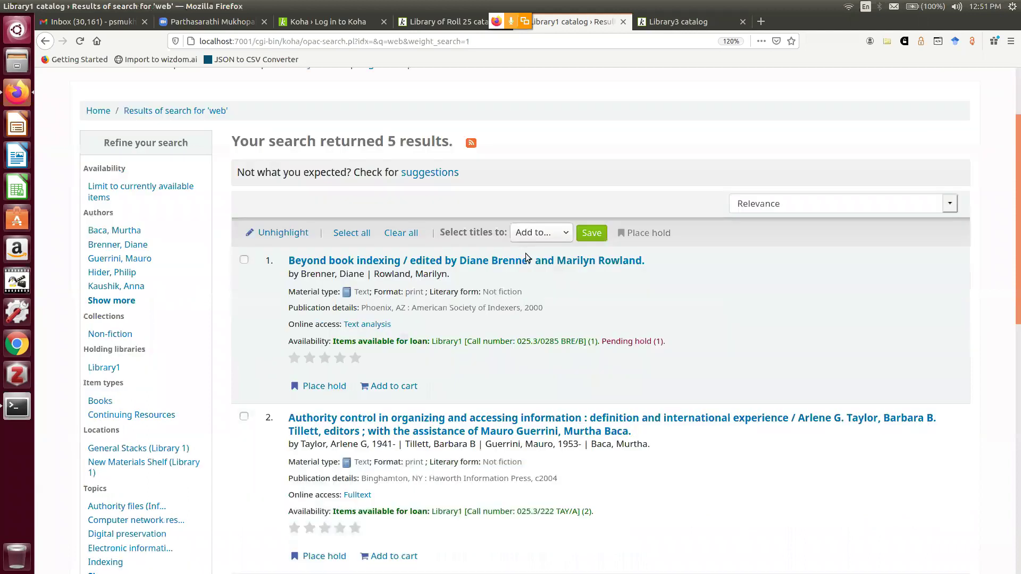
pyautogui.scroll(3, 483, 264)
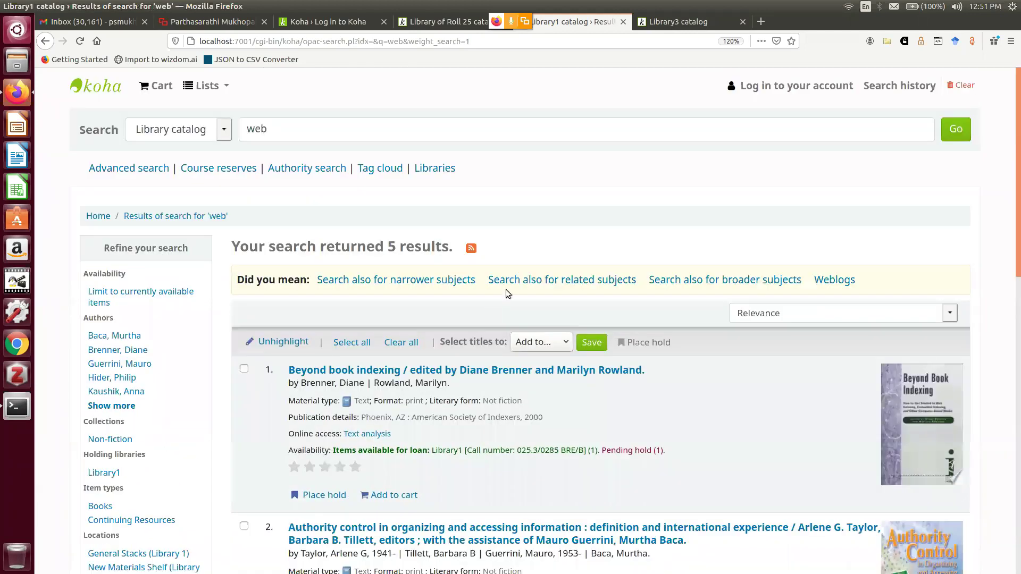
# Search the Library3 catalog for 'web' and note its 2 results
pyautogui.click(703, 24)
pyautogui.click(349, 130)
pyautogui.write('web')
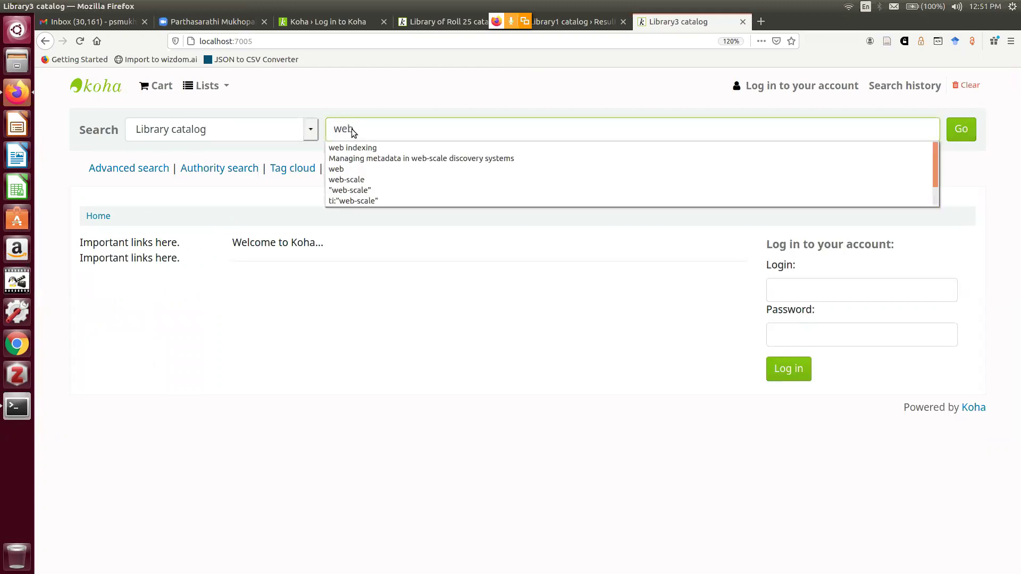
pyautogui.press('Return')
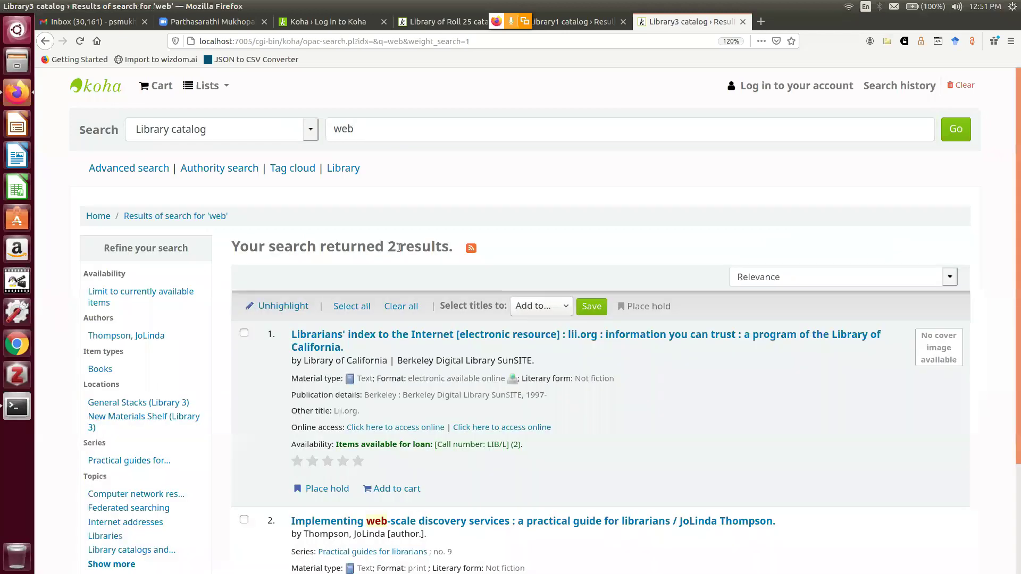
pyautogui.doubleClick(392, 247)
pyautogui.click(447, 195)
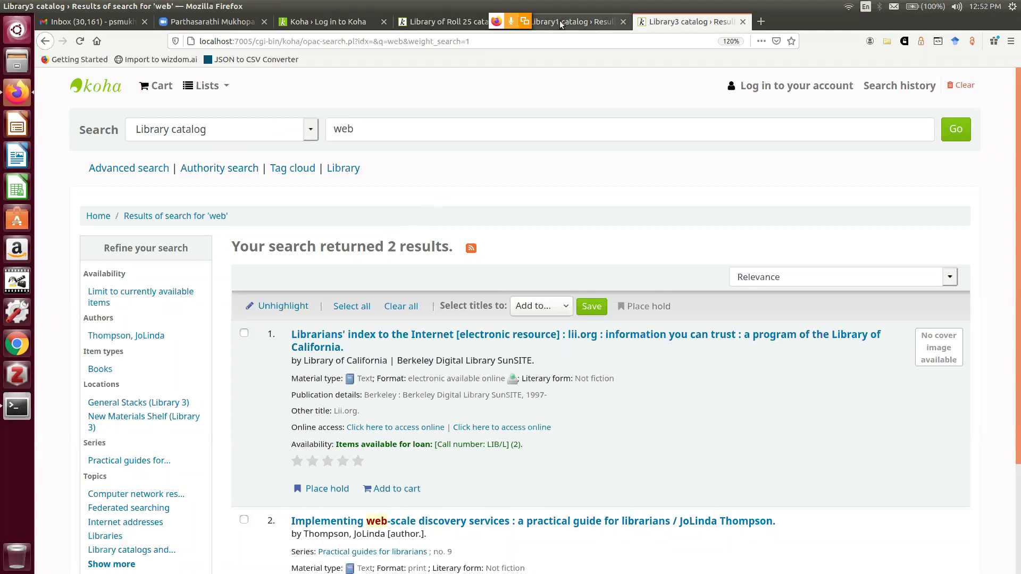
# Return to Library1 and note its 5 results for 'web'
pyautogui.click(561, 22)
pyautogui.doubleClick(393, 245)
pyautogui.click(423, 266)
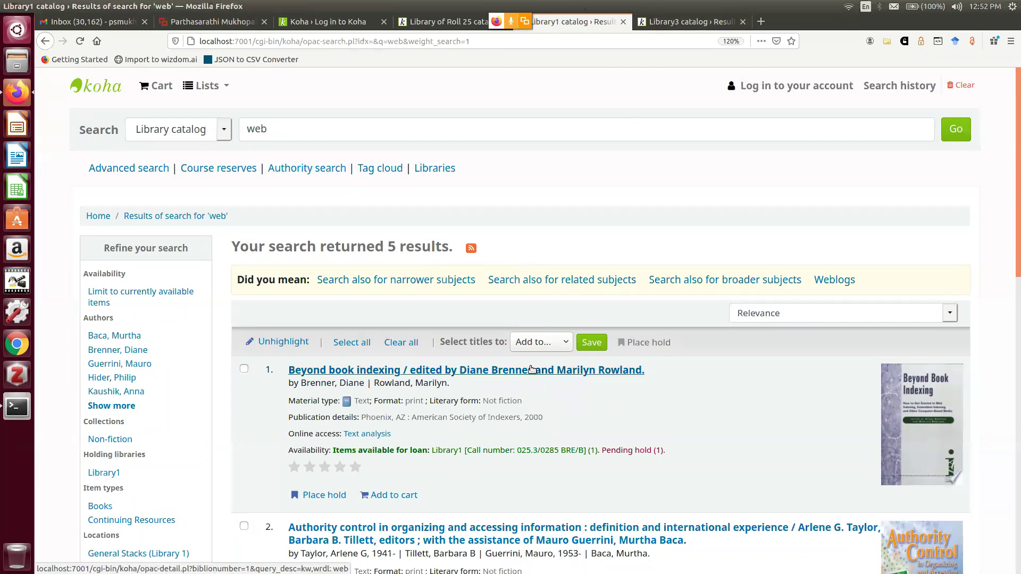
pyautogui.scroll(-1, 532, 369)
pyautogui.scroll(-3, 532, 370)
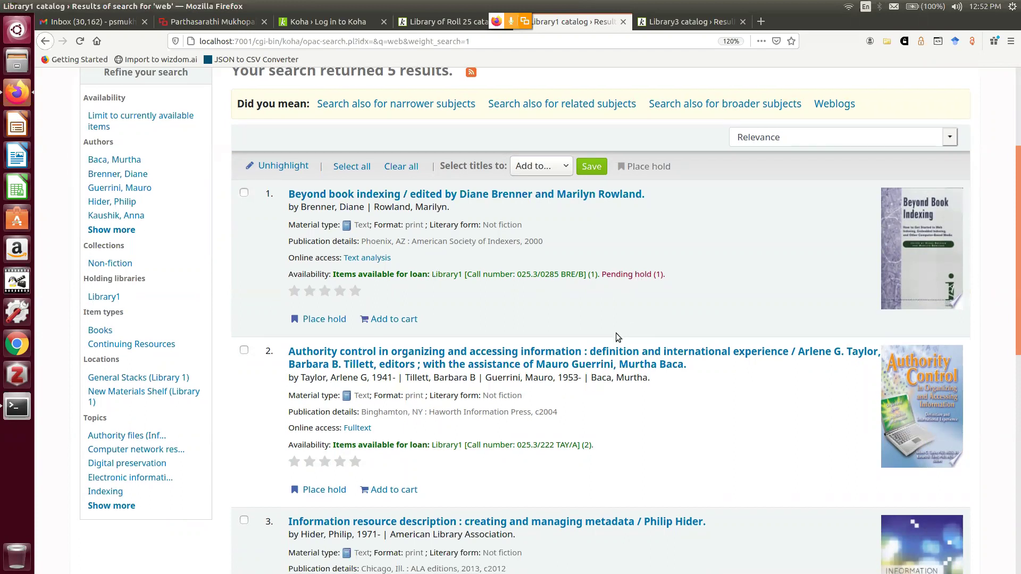
pyautogui.scroll(-2, 467, 351)
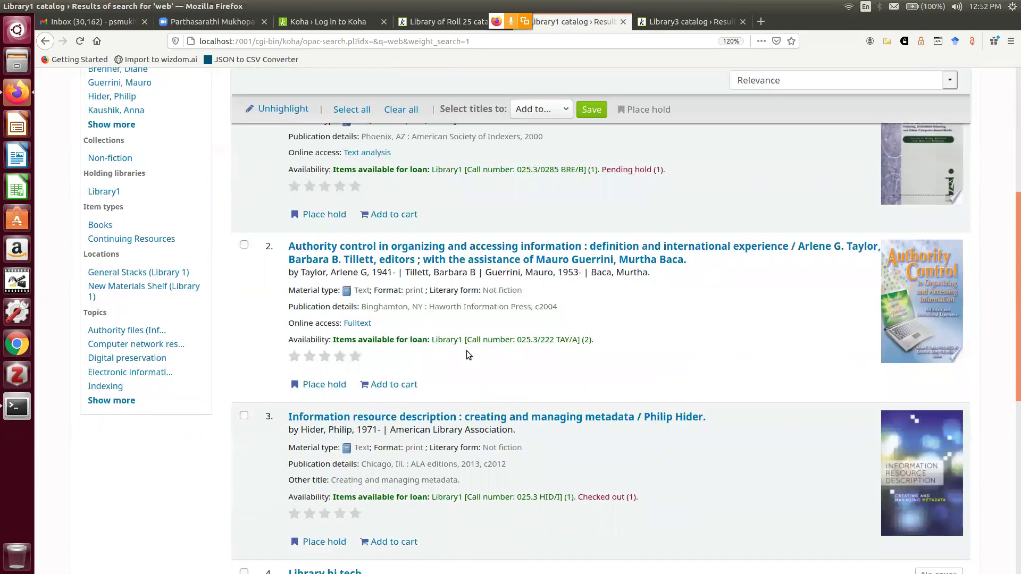
pyautogui.scroll(-3, 467, 351)
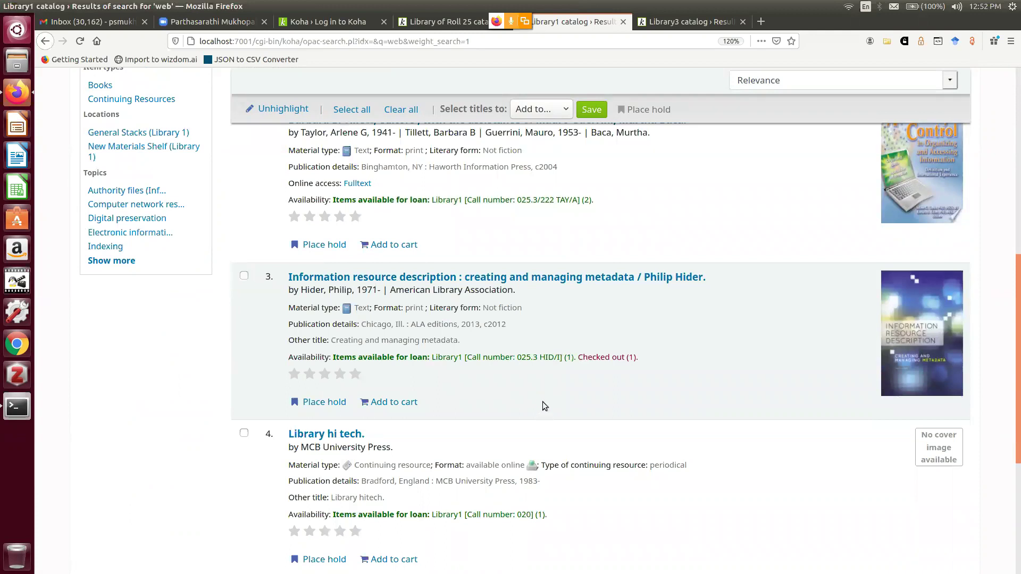
pyautogui.scroll(2, 543, 401)
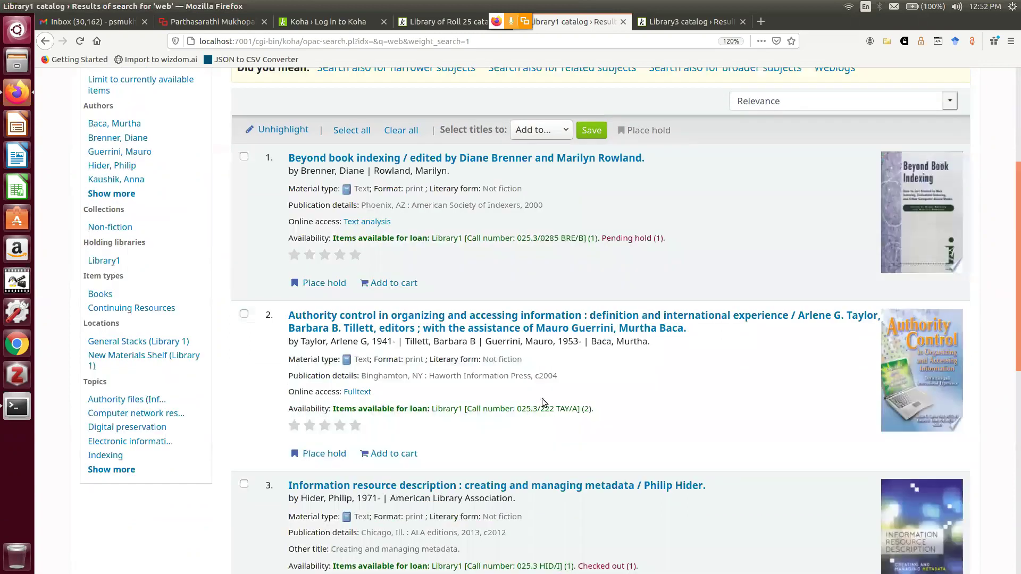
pyautogui.scroll(3, 541, 398)
# Scroll through the Library3 catalog's two 'web' results, led by "Librarians' index to the Internet"
pyautogui.click(701, 21)
pyautogui.scroll(-1, 579, 402)
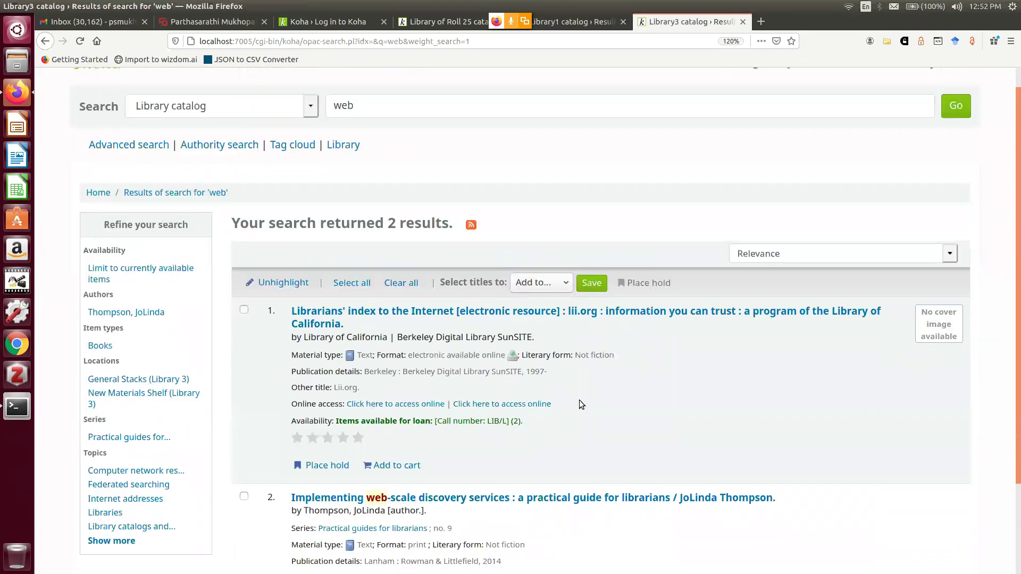
pyautogui.scroll(-2, 581, 405)
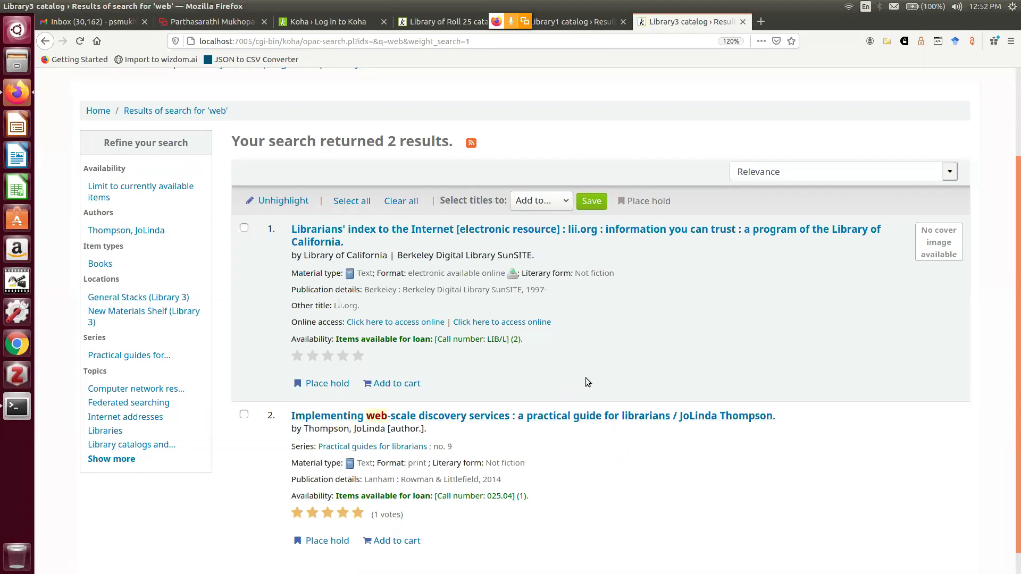
pyautogui.scroll(1, 587, 382)
pyautogui.scroll(3, 586, 382)
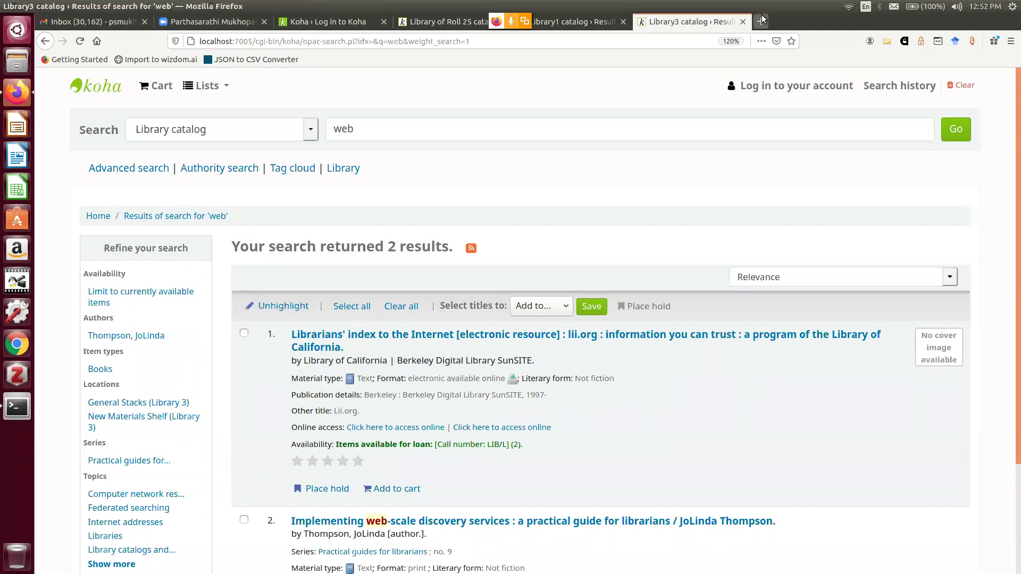
# Load localhost/vufind in a fresh browser tab
pyautogui.click(761, 22)
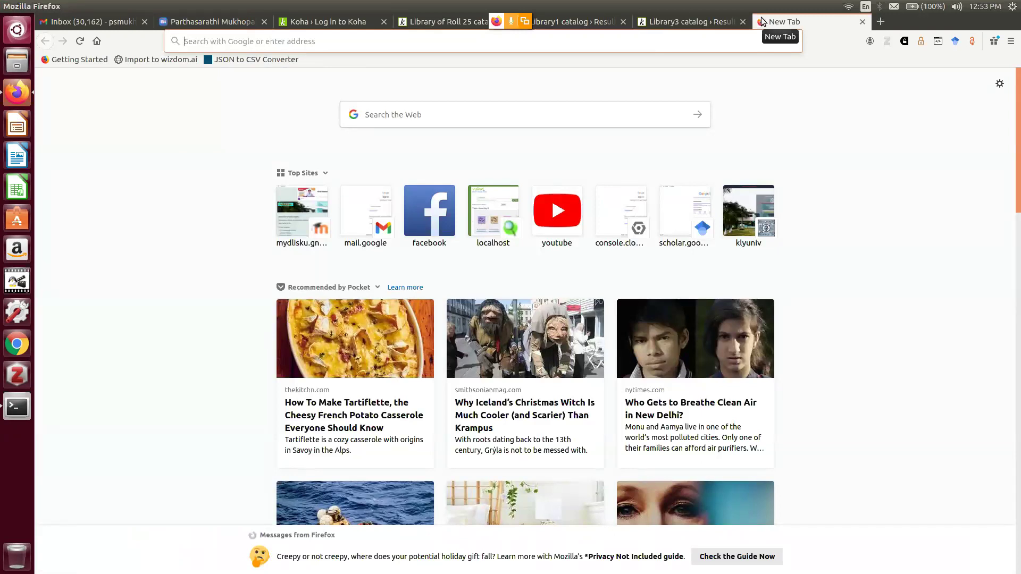
pyautogui.write('lo')
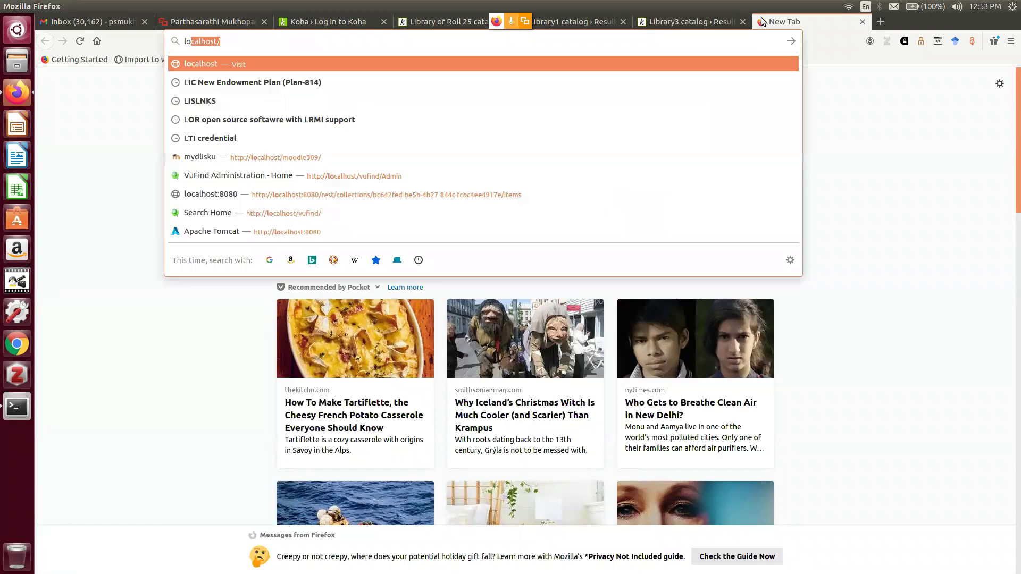
pyautogui.write('calhost/')
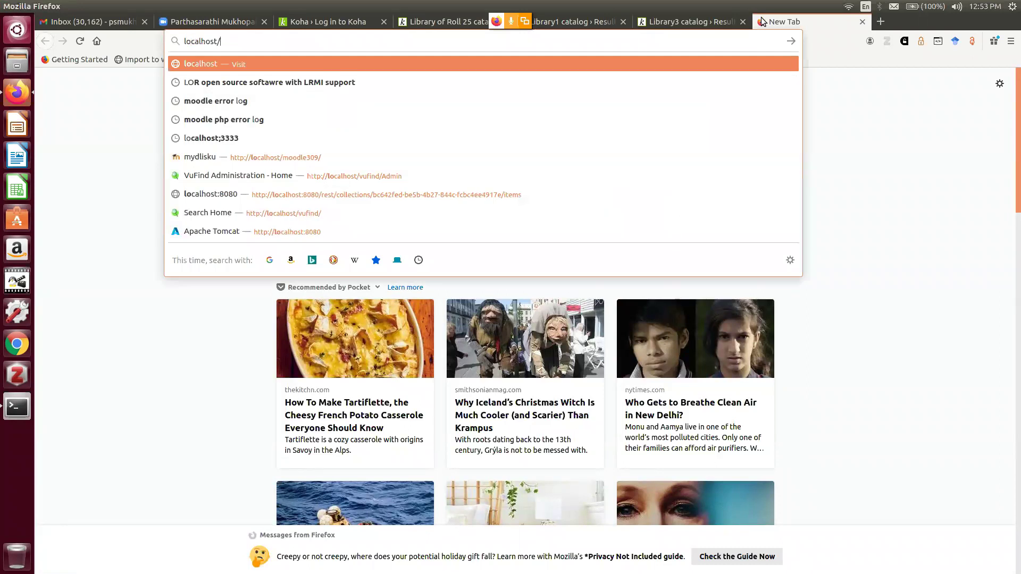
pyautogui.write('vufind')
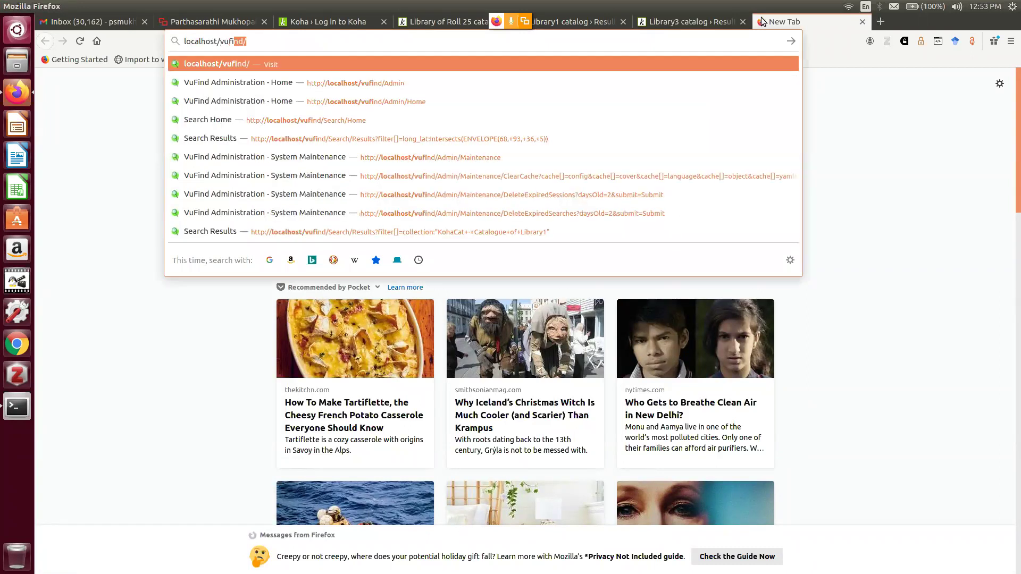
pyautogui.press('Return')
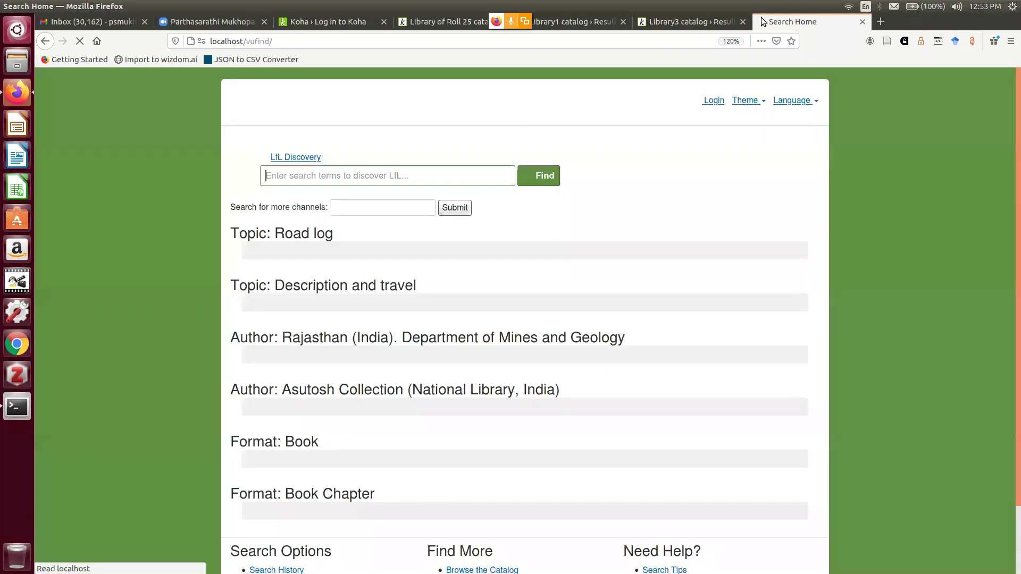
# Open the LfL Discovery search home, glancing twice at the Library1 catalog results
pyautogui.click(305, 159)
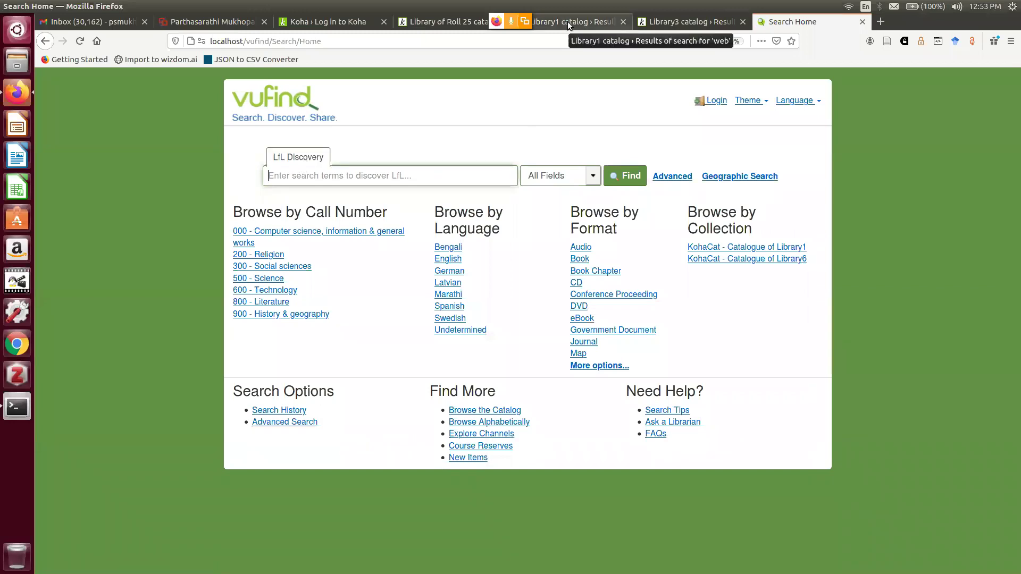
pyautogui.click(588, 23)
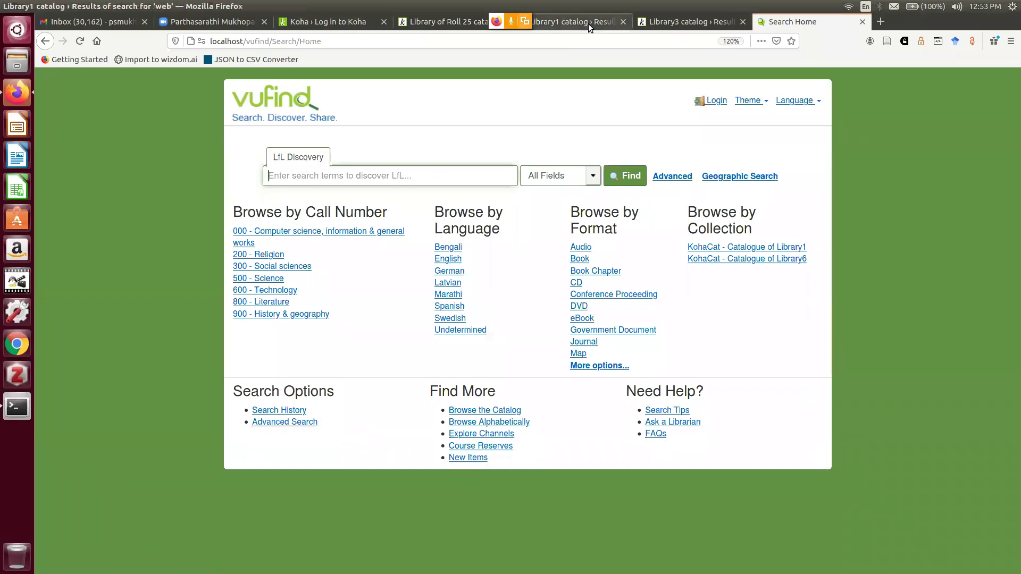
pyautogui.click(792, 22)
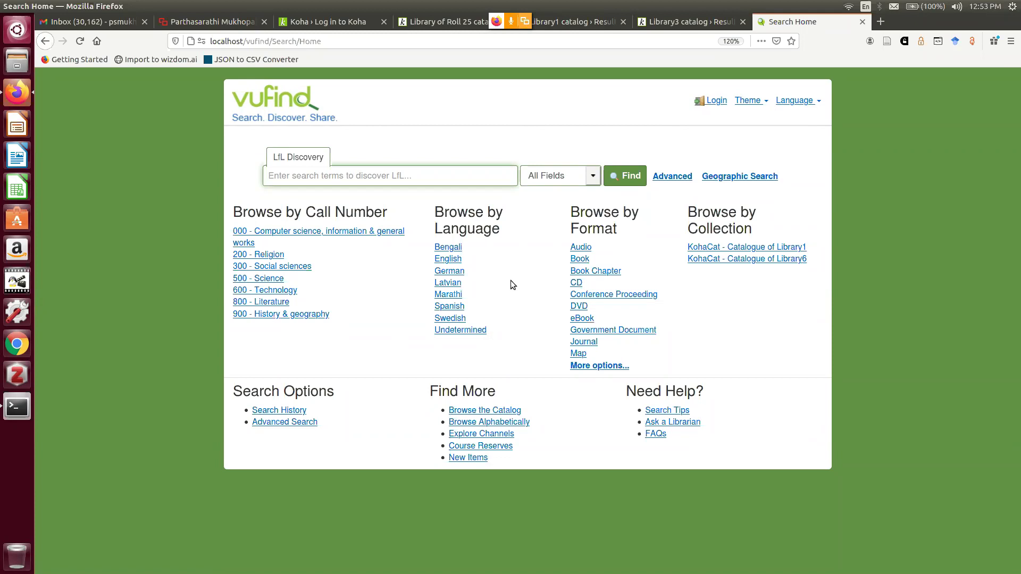
pyautogui.click(581, 21)
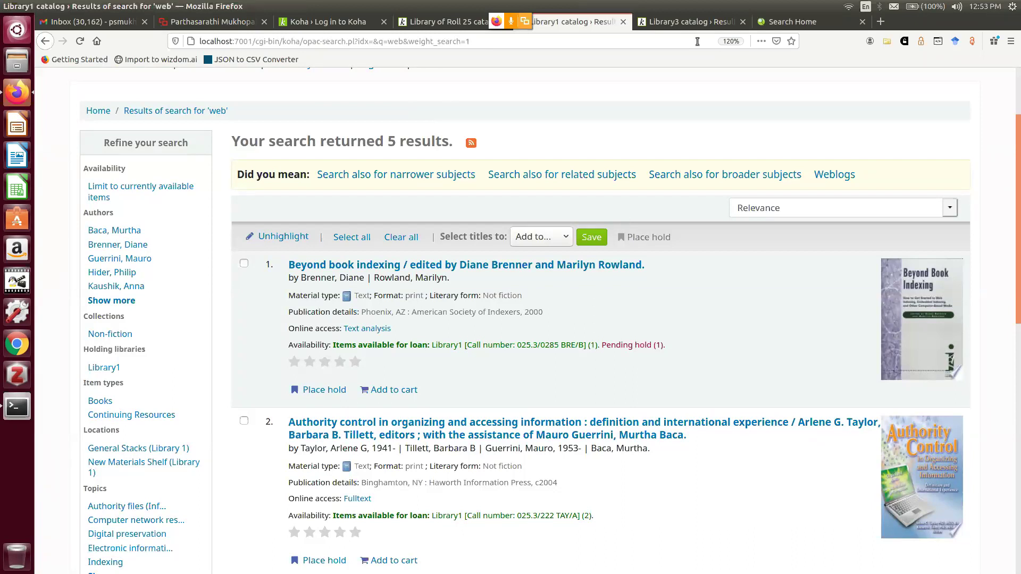
pyautogui.click(793, 22)
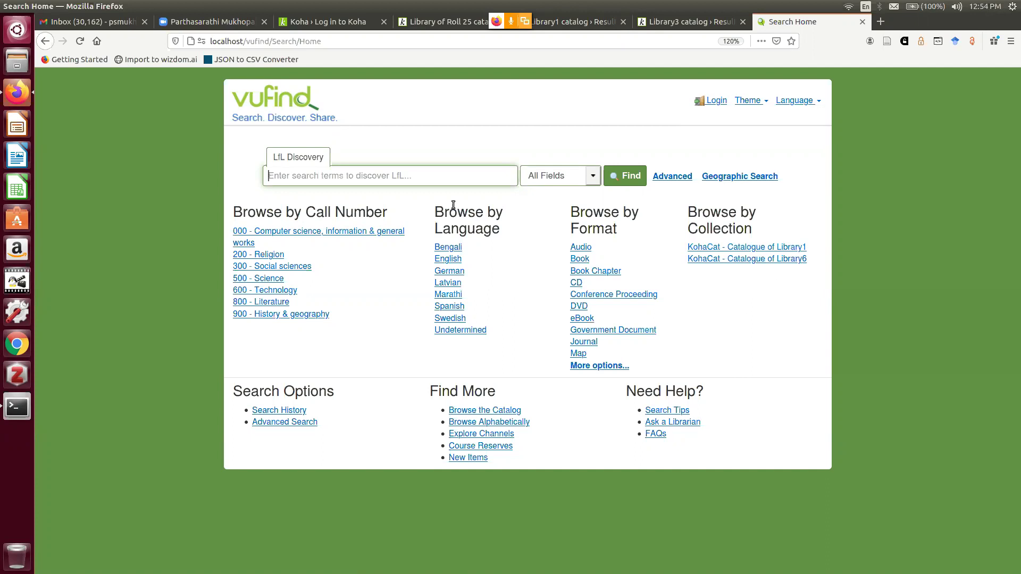
# Search VuFind for 'web' and mark its 7-result count line
pyautogui.write('web')
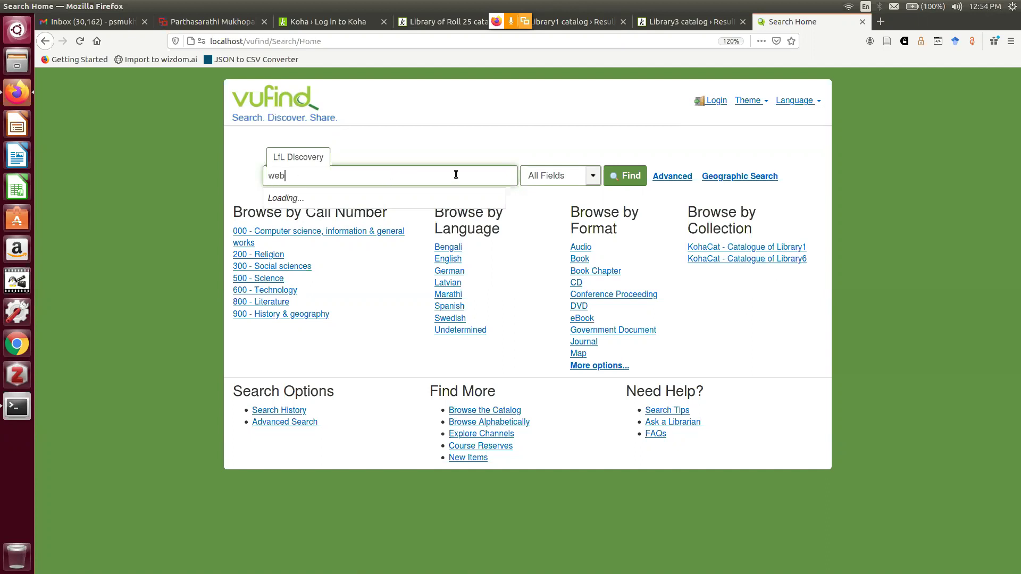
pyautogui.click(627, 183)
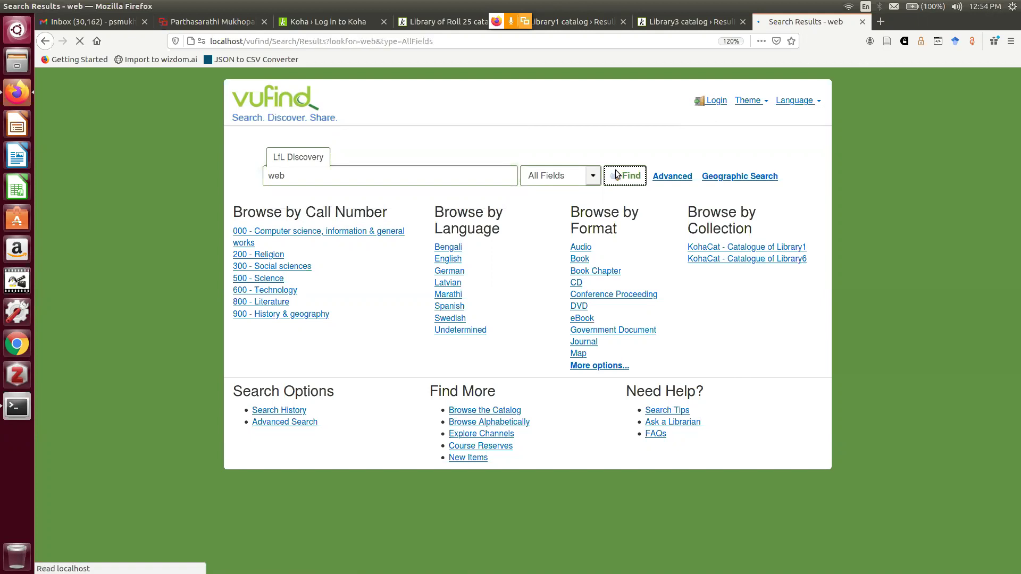
pyautogui.moveTo(231, 298); pyautogui.dragTo(460, 299)
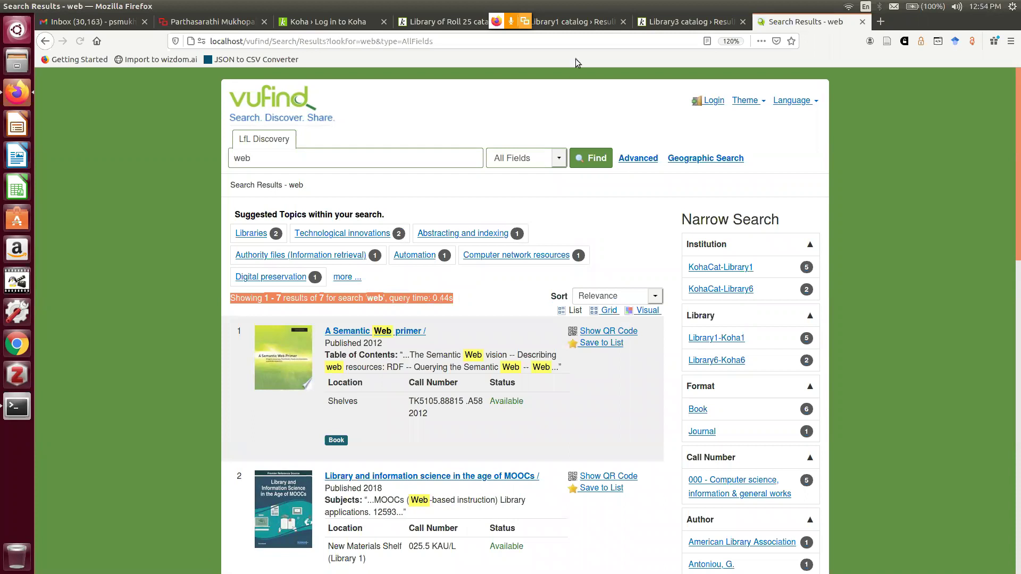
# Compare against Library1 and Library3 results, then enlarge the VuFind page to 133%
pyautogui.click(598, 22)
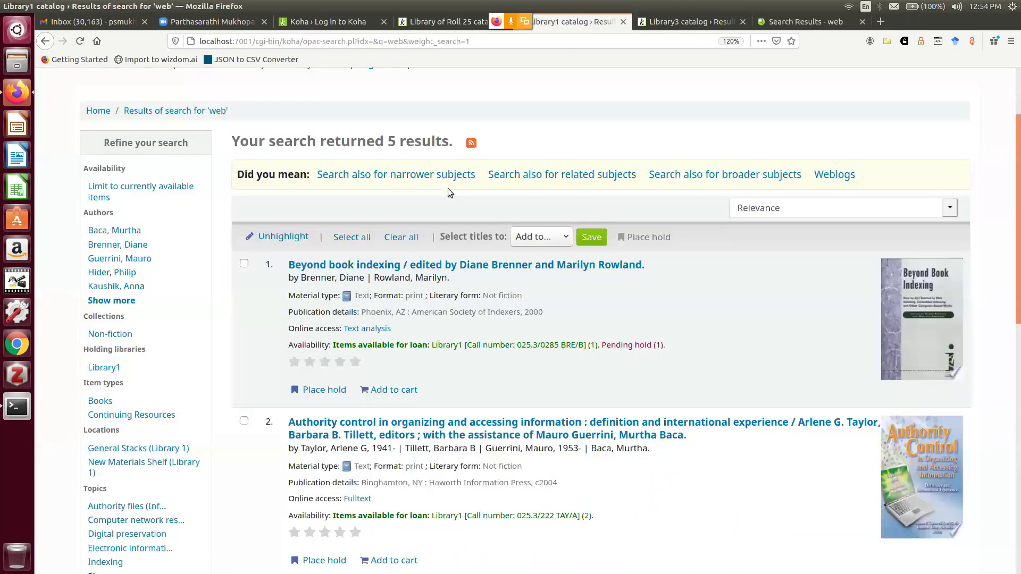
pyautogui.click(667, 23)
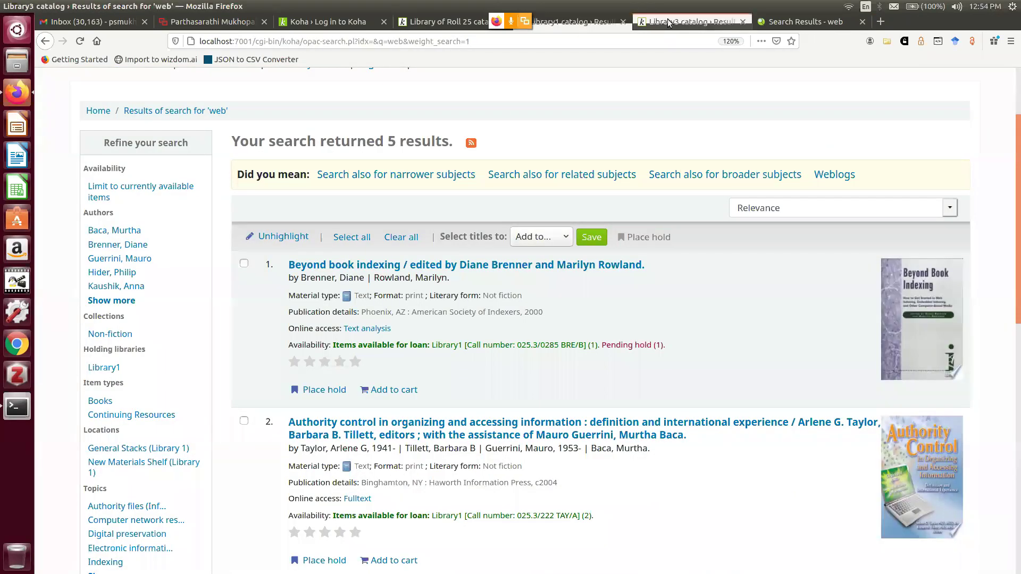
pyautogui.click(798, 22)
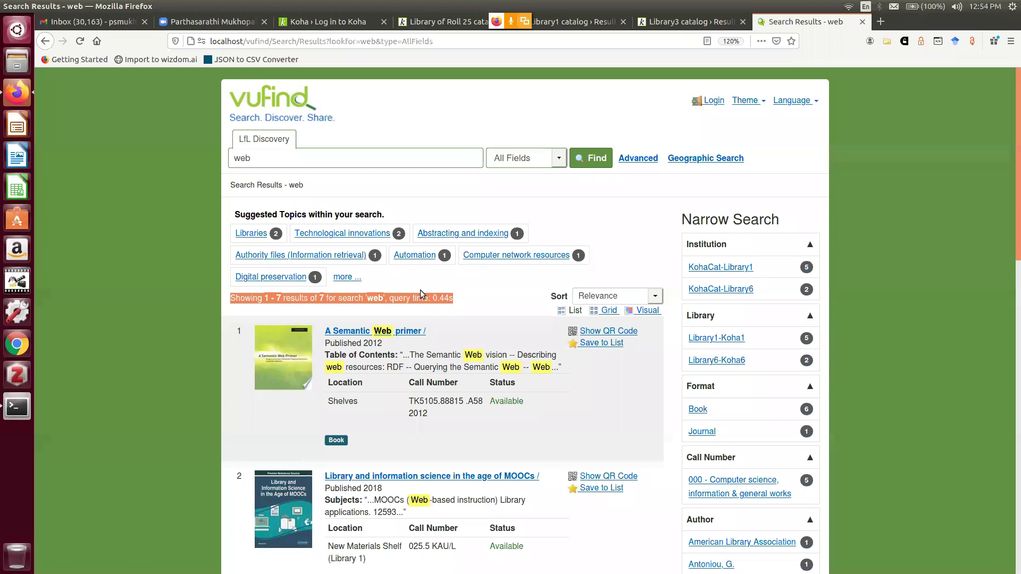
pyautogui.hotkey('ctrl', '+')
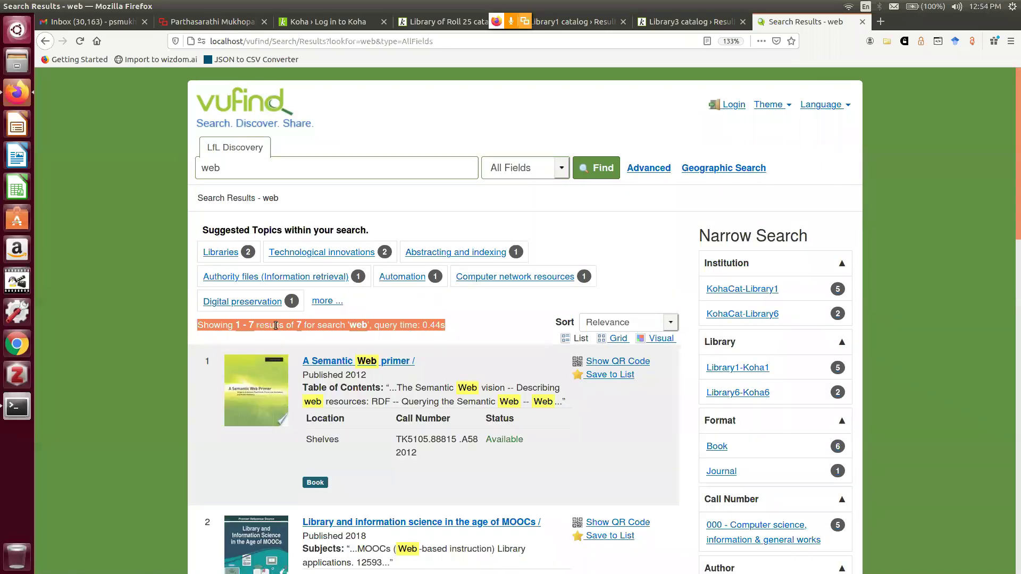
pyautogui.click(230, 347)
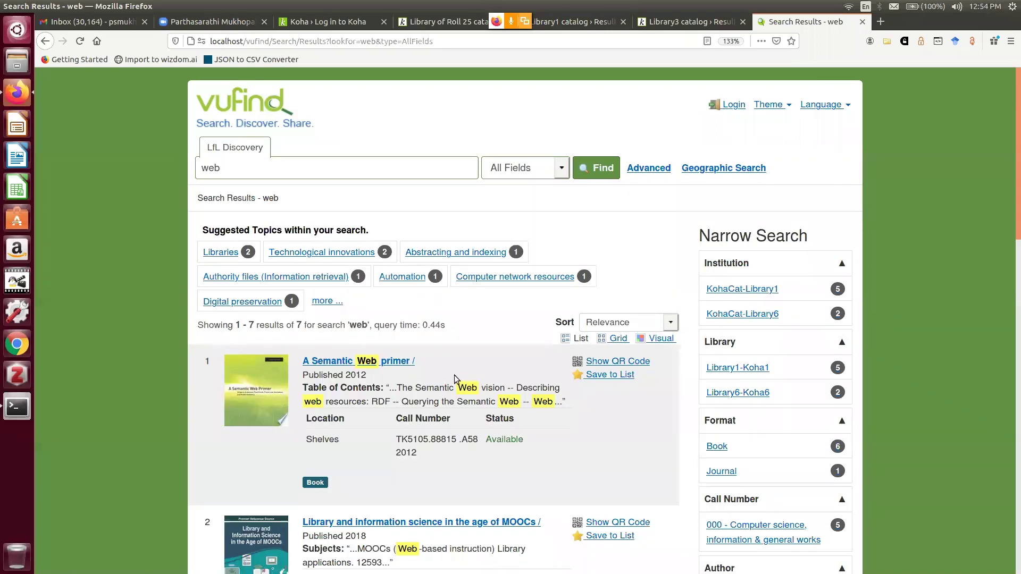
pyautogui.scroll(-3, 429, 479)
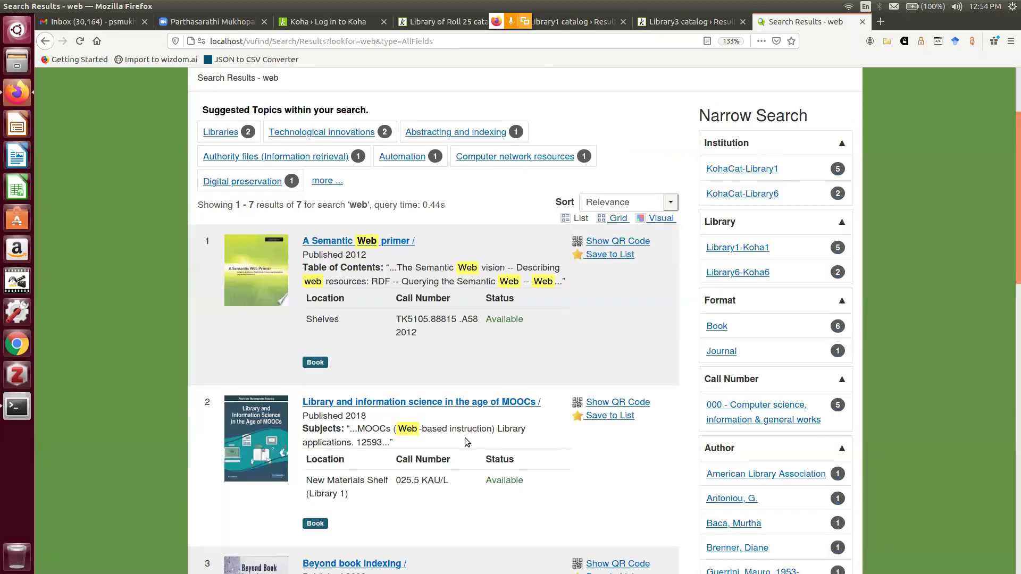
pyautogui.scroll(-2, 466, 442)
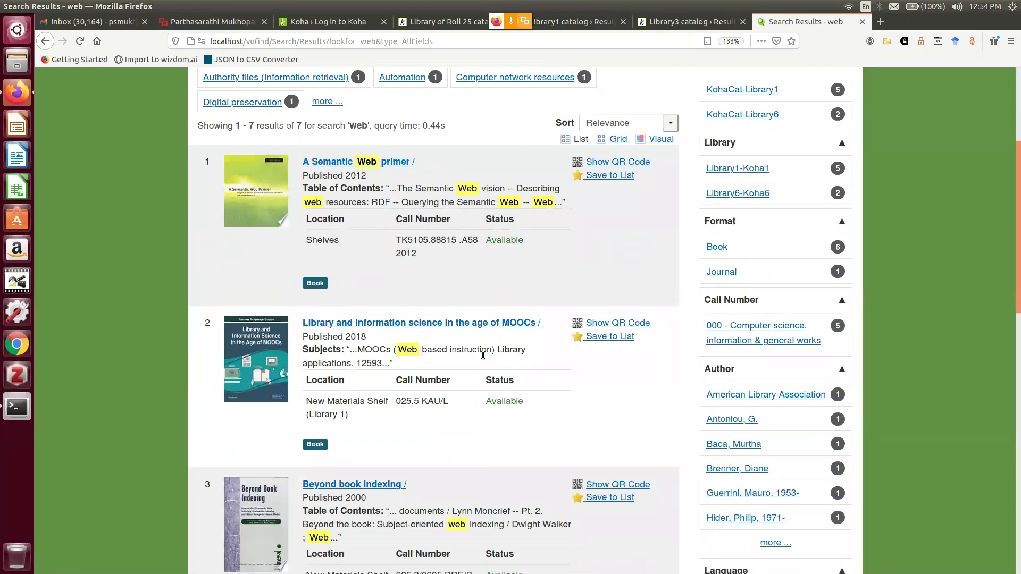
pyautogui.scroll(-2, 483, 353)
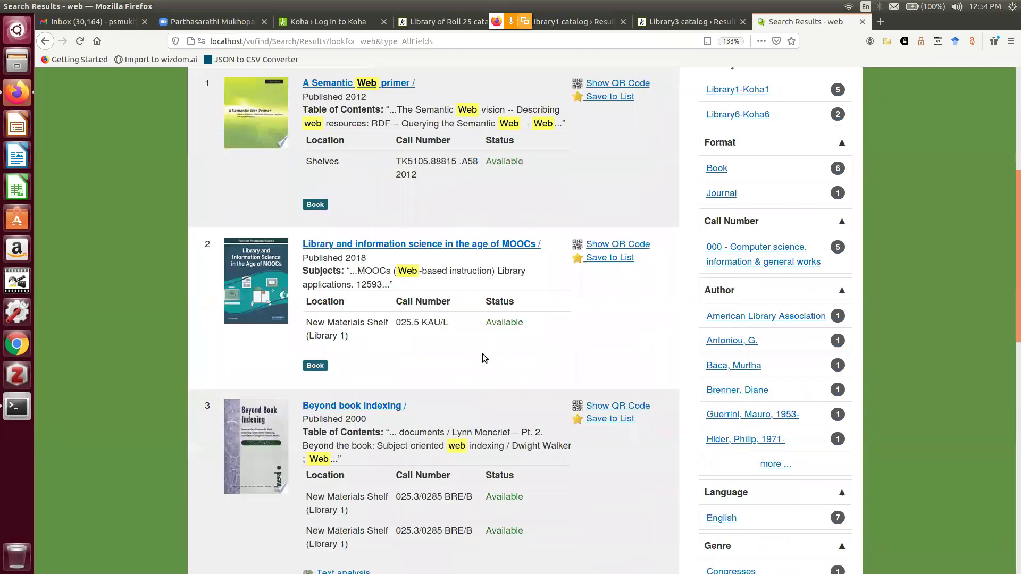
pyautogui.scroll(-1, 391, 324)
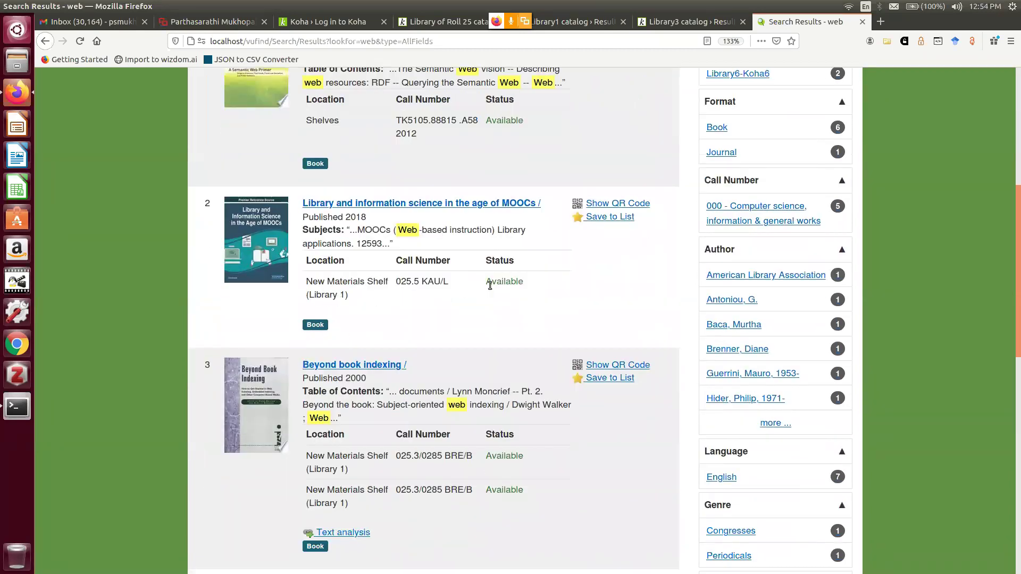
pyautogui.scroll(-1, 379, 452)
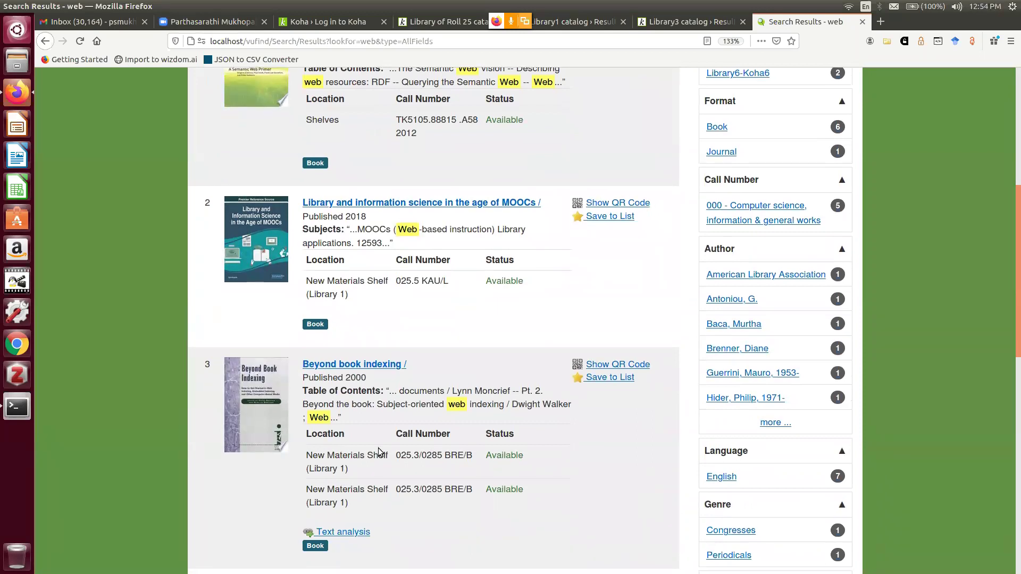
pyautogui.scroll(-3, 380, 452)
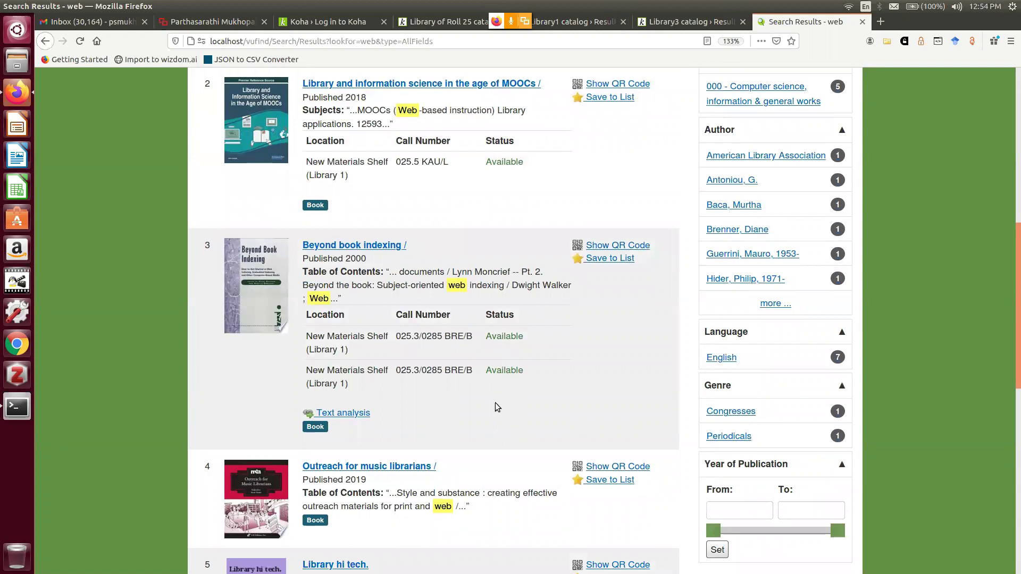
pyautogui.scroll(-2, 496, 403)
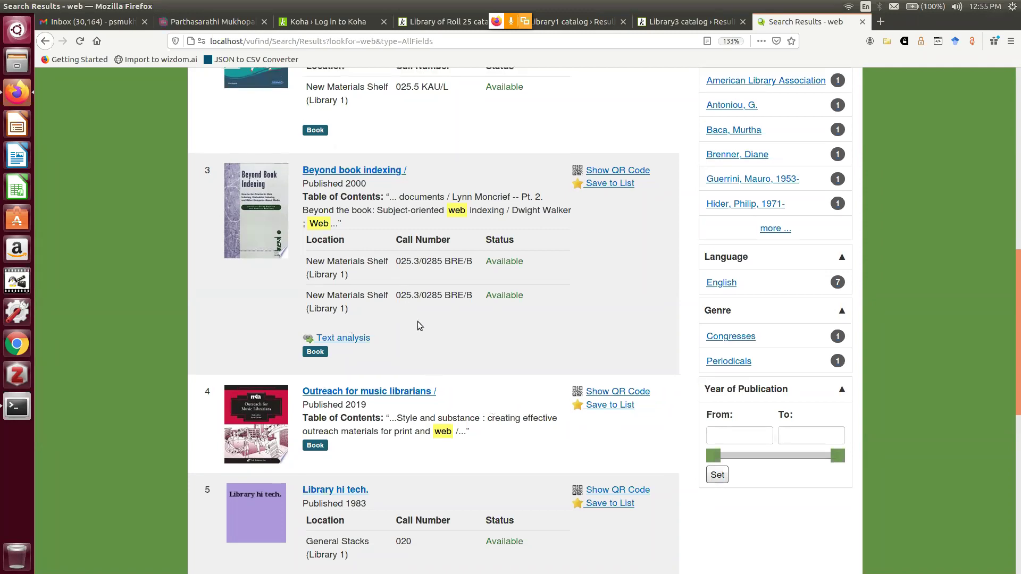
pyautogui.scroll(2, 391, 254)
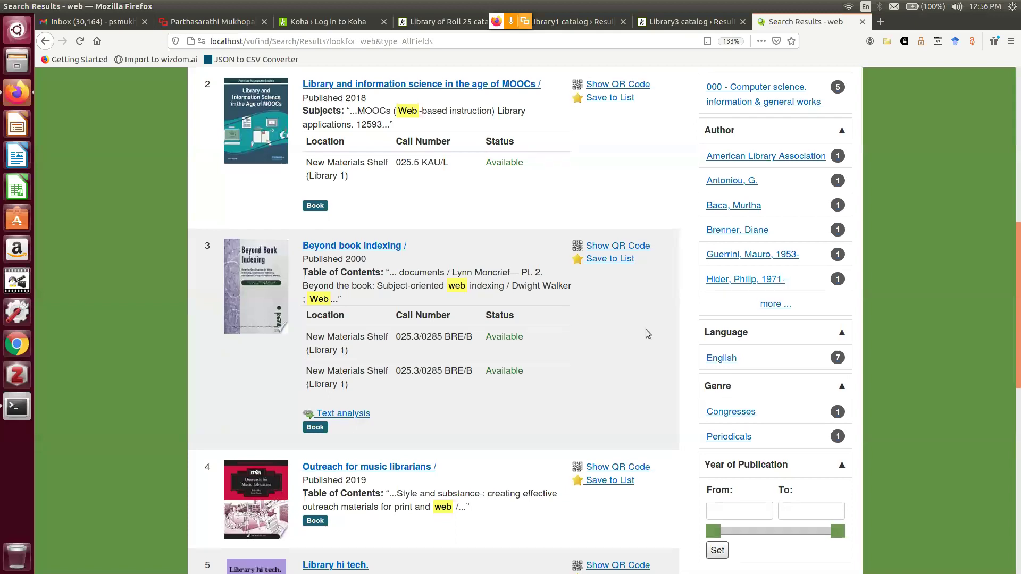
pyautogui.scroll(5, 647, 333)
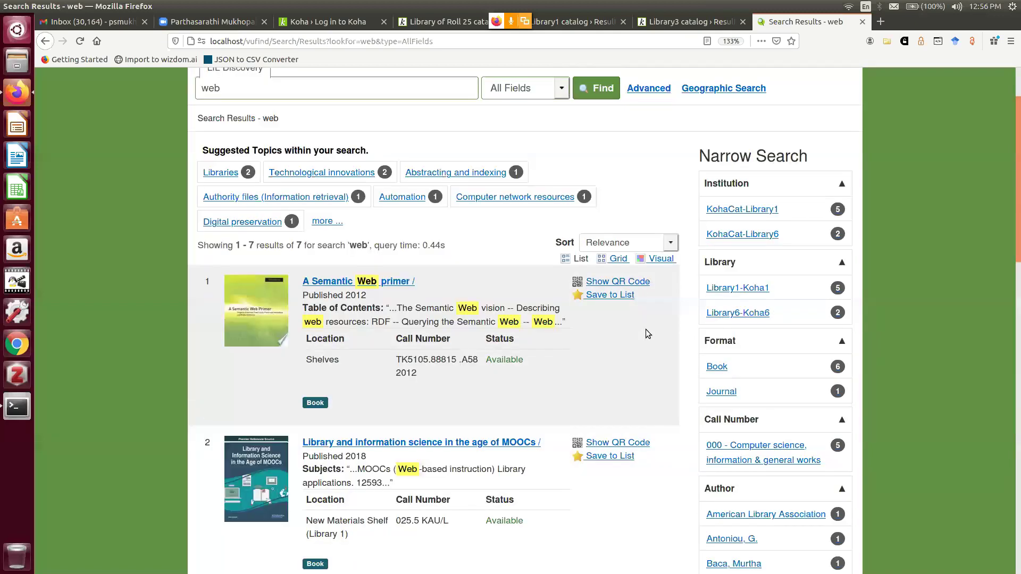
pyautogui.scroll(1, 648, 333)
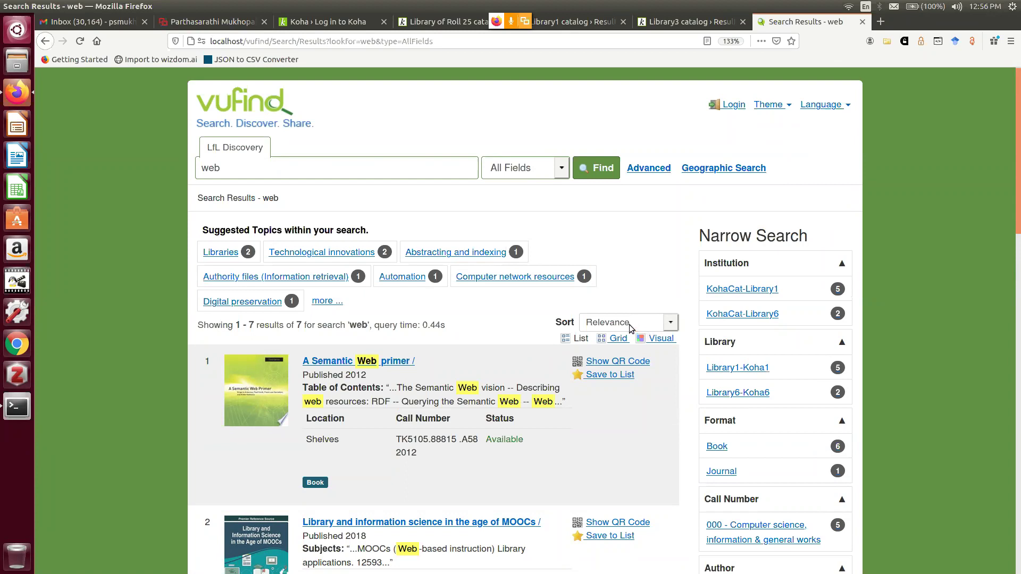
pyautogui.scroll(-1, 629, 324)
pyautogui.scroll(-3, 630, 324)
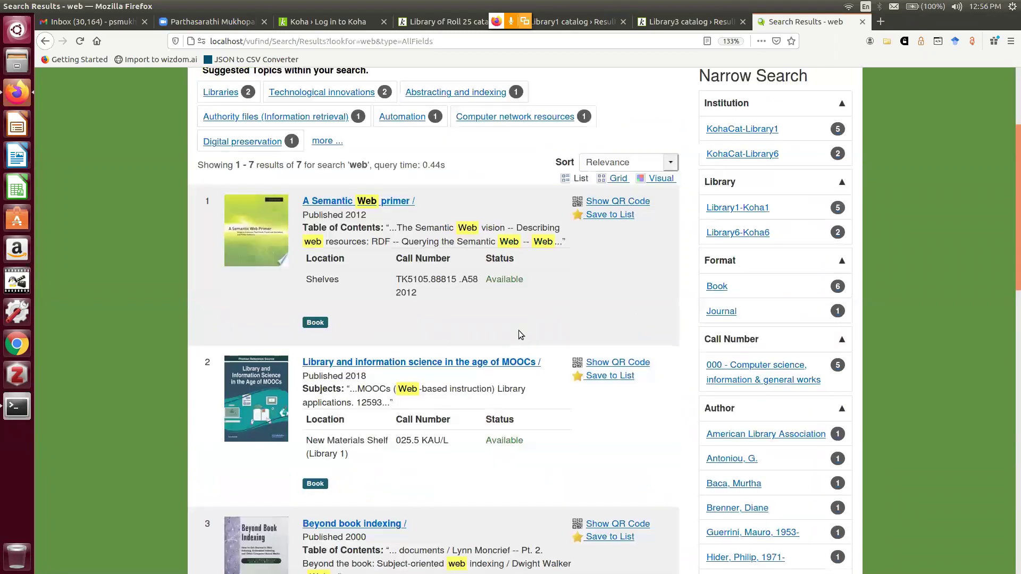
pyautogui.scroll(-3, 521, 324)
pyautogui.scroll(-2, 524, 314)
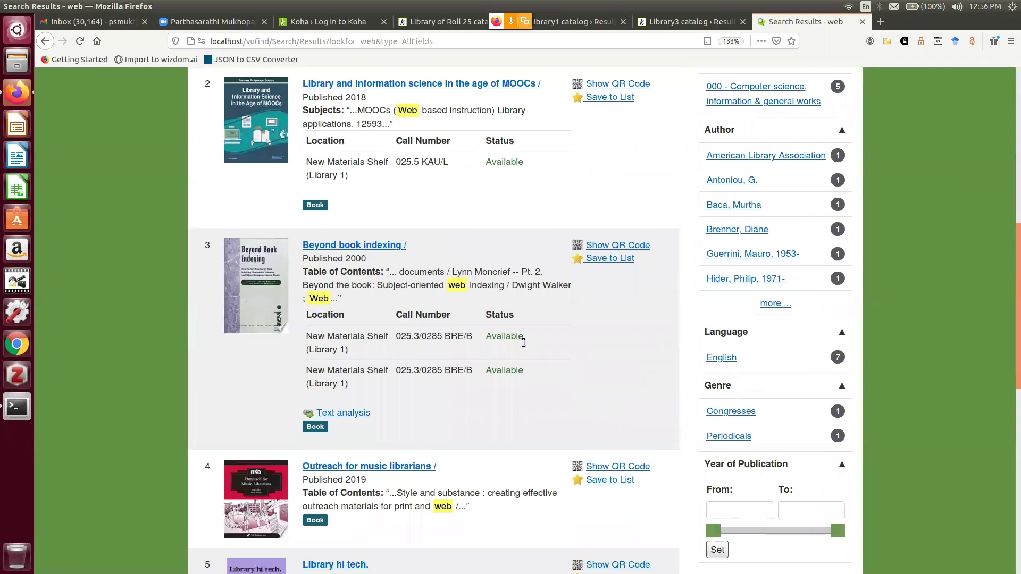
pyautogui.scroll(-1, 531, 343)
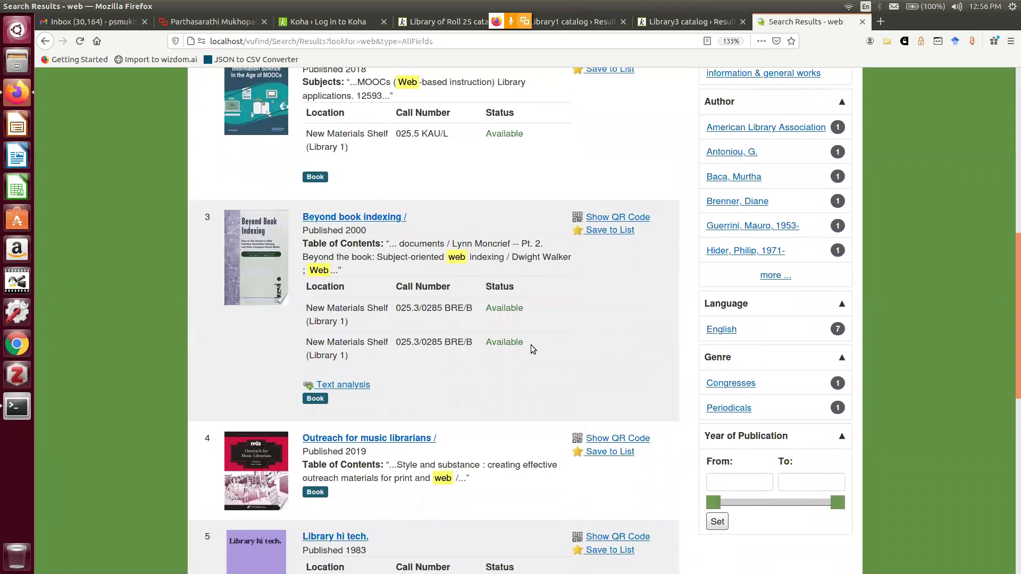
pyautogui.scroll(-4, 530, 344)
pyautogui.scroll(-2, 531, 343)
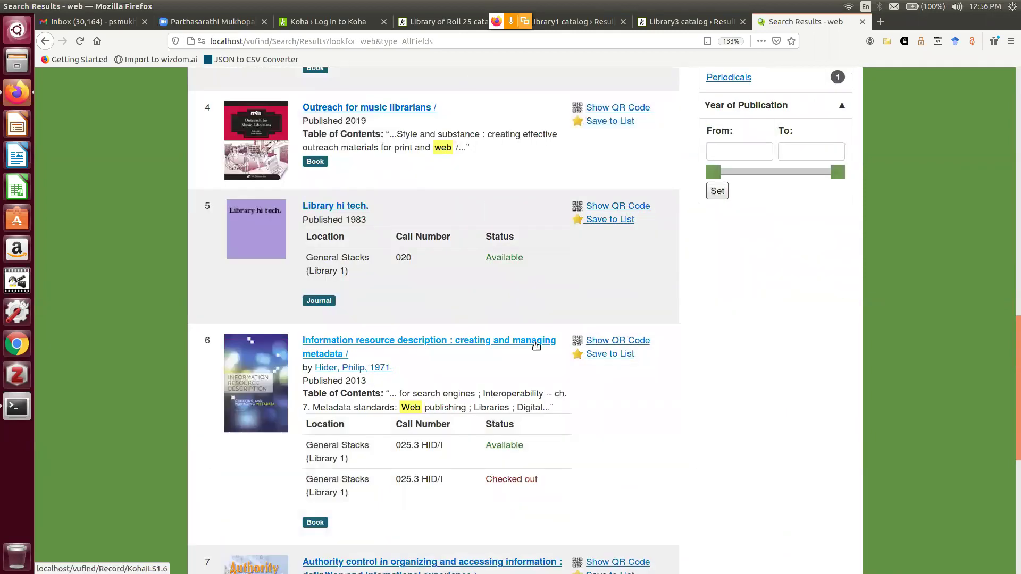
pyautogui.scroll(-3, 536, 346)
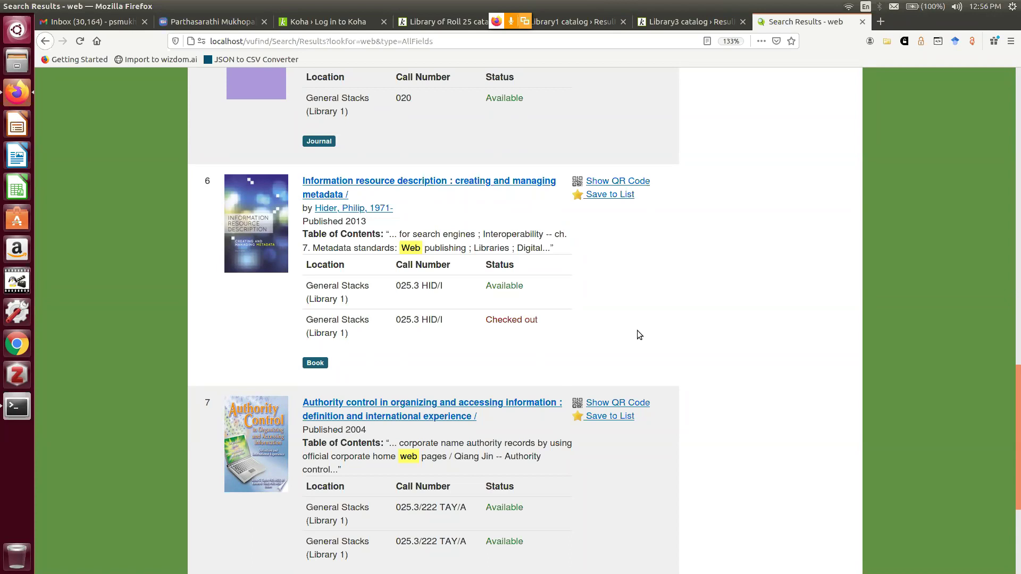
pyautogui.scroll(1, 638, 330)
pyautogui.scroll(5, 639, 329)
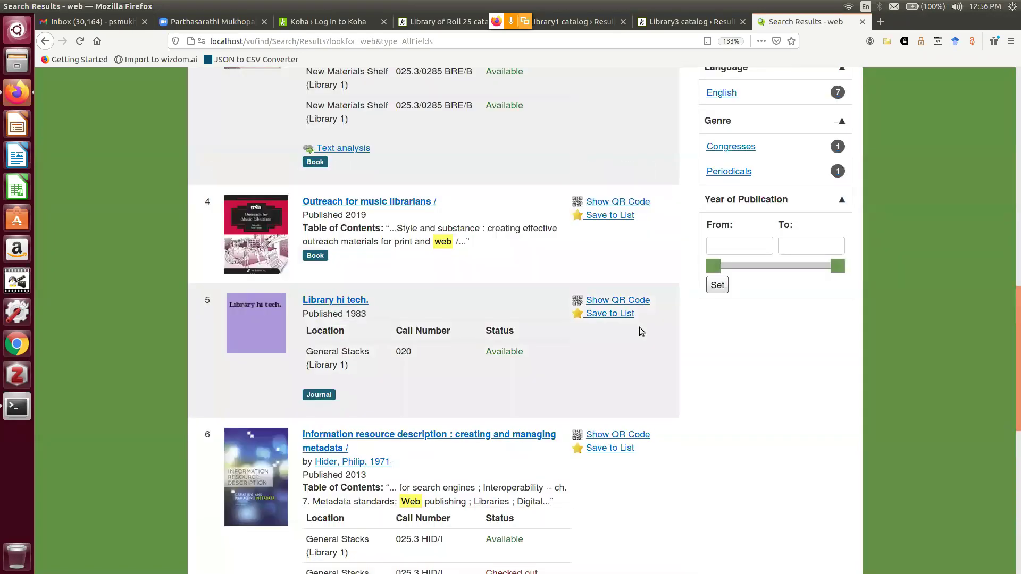
pyautogui.scroll(6, 641, 330)
pyautogui.scroll(6, 641, 329)
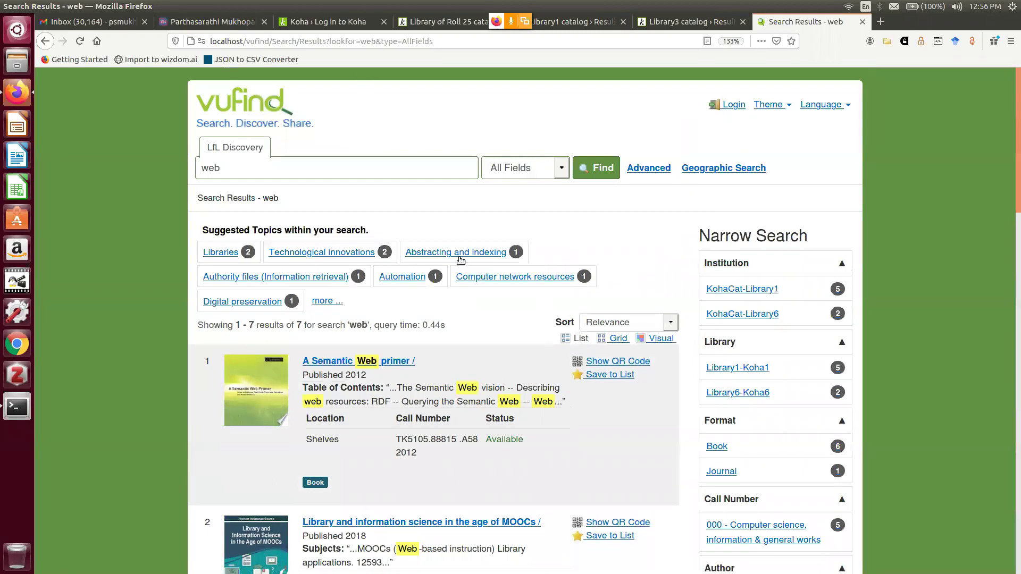
pyautogui.scroll(-2, 460, 259)
pyautogui.scroll(-5, 458, 250)
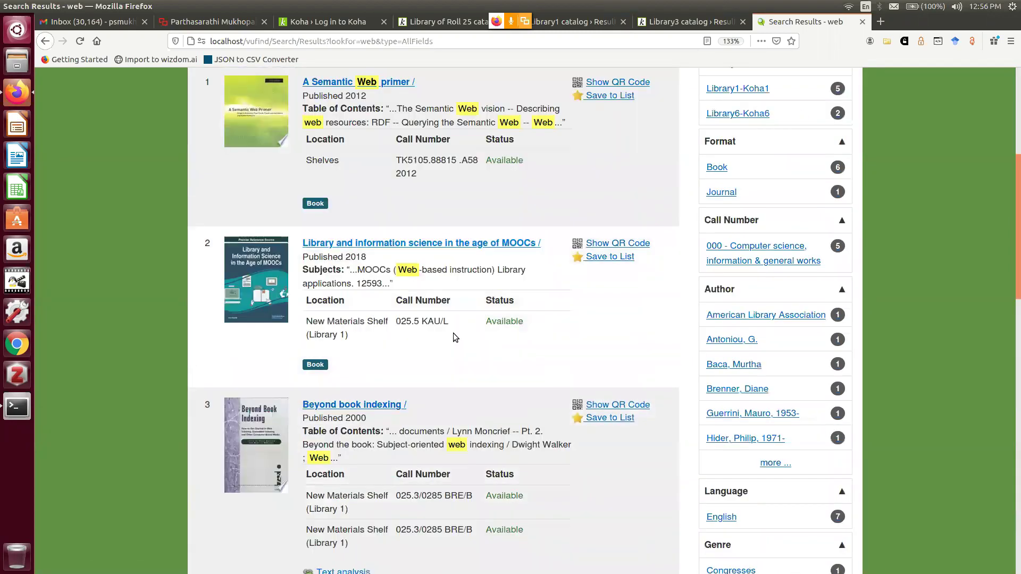
# Open 'Beyond book indexing' and request a hold on a copy from its Holdings
pyautogui.click(371, 246)
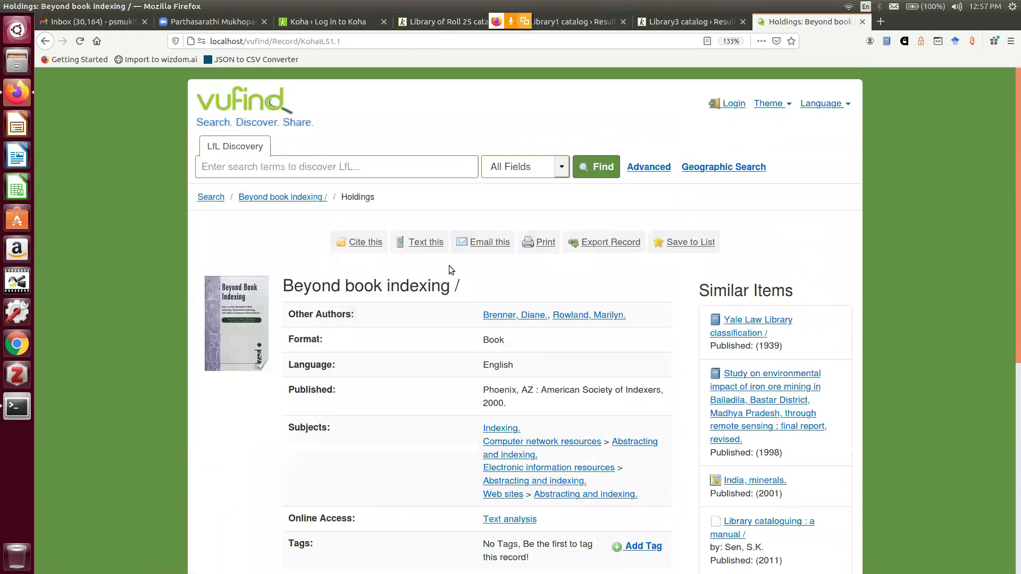
pyautogui.scroll(-5, 449, 270)
pyautogui.click(451, 271)
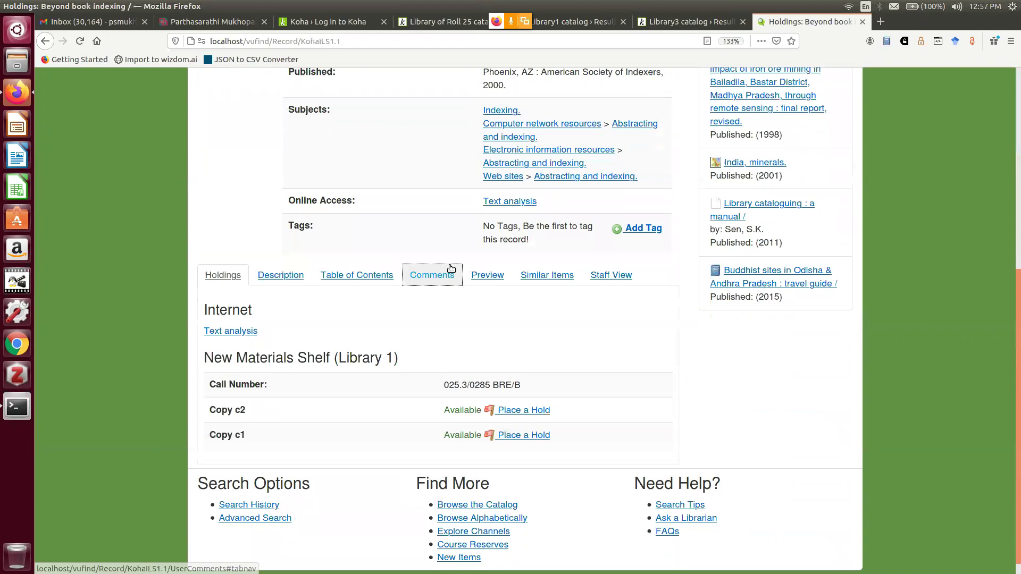
pyautogui.scroll(-1, 532, 374)
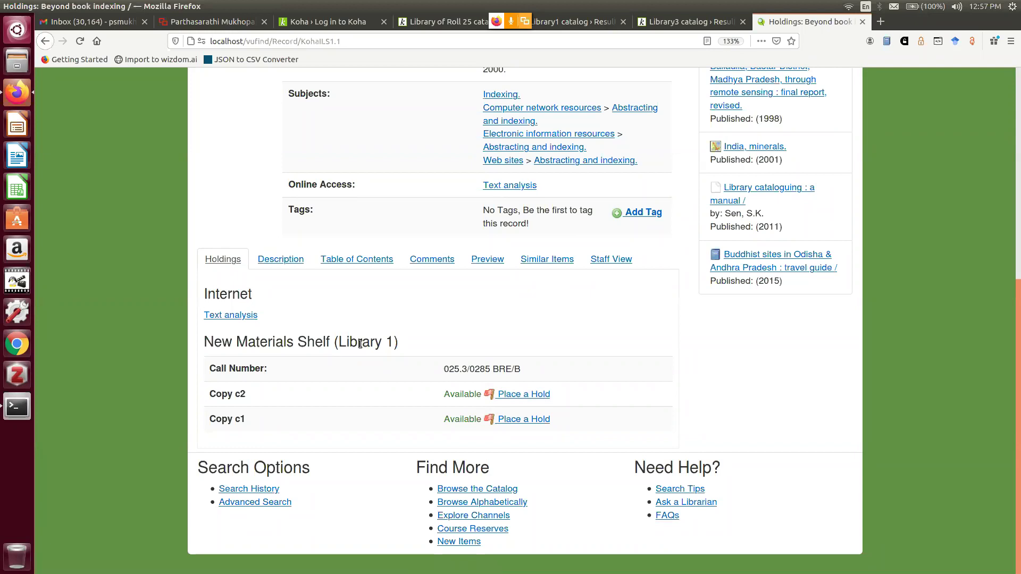
pyautogui.click(519, 396)
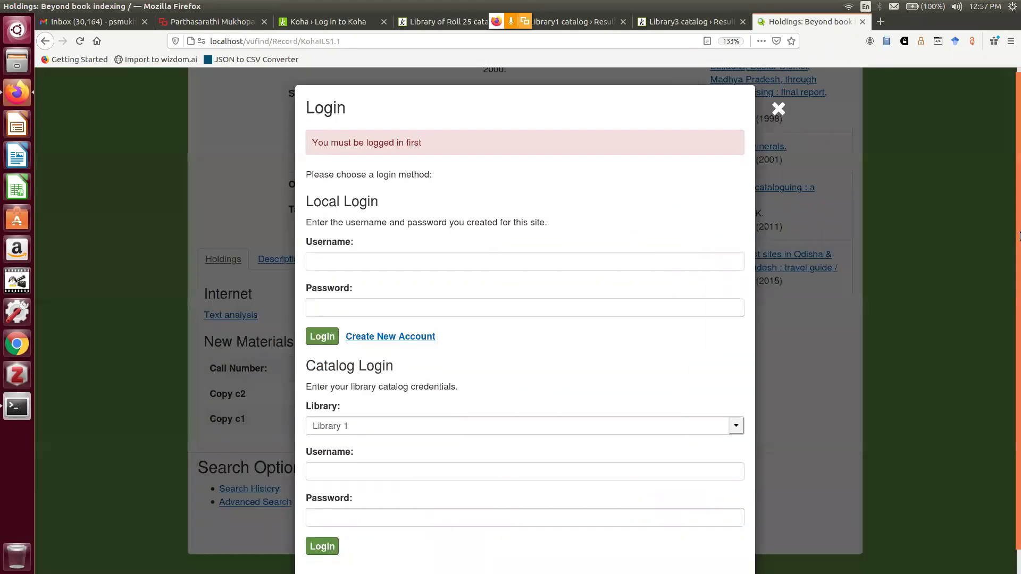
# Log in to the VuFind catalog with Library 1 selected, using the patron's username and password
pyautogui.scroll(-1, 848, 363)
pyautogui.click(736, 402)
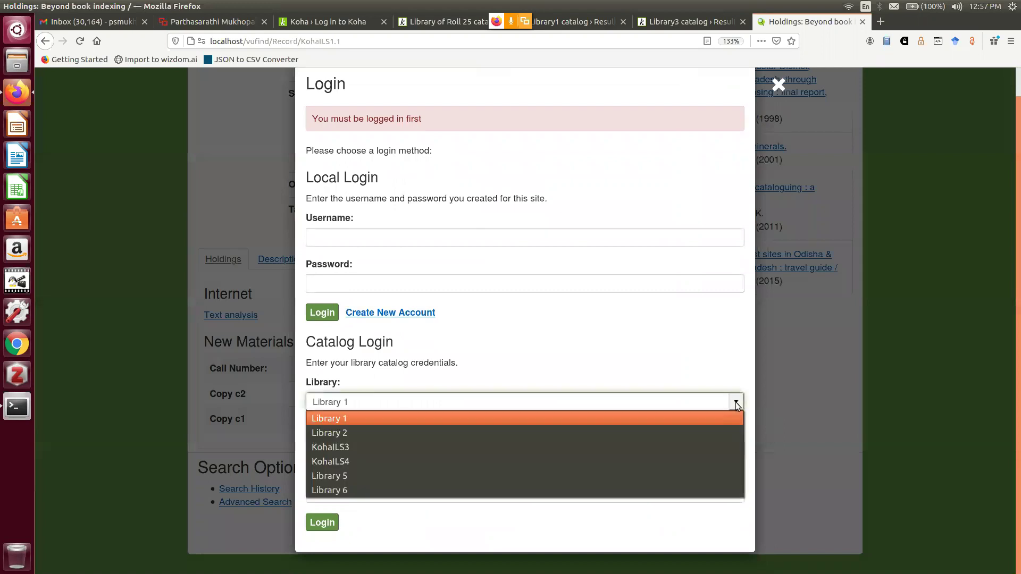
pyautogui.click(691, 418)
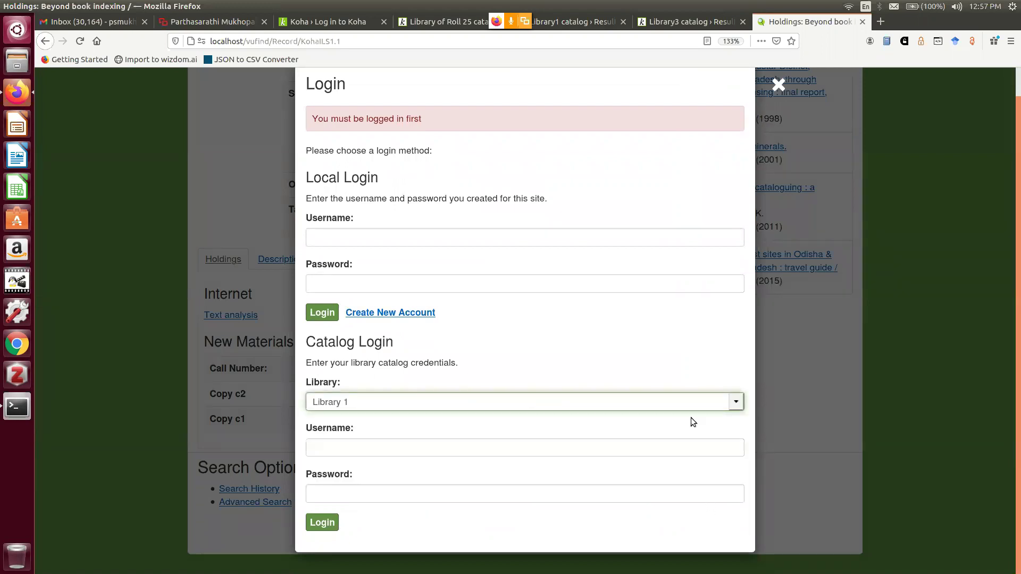
pyautogui.click(387, 446)
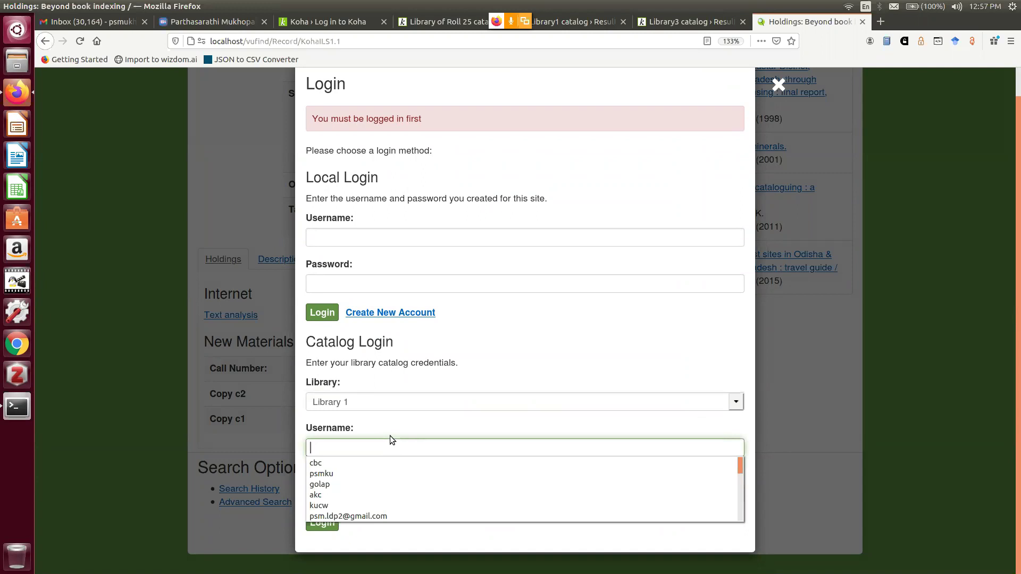
pyautogui.write('usr1')
pyautogui.press('Tab')
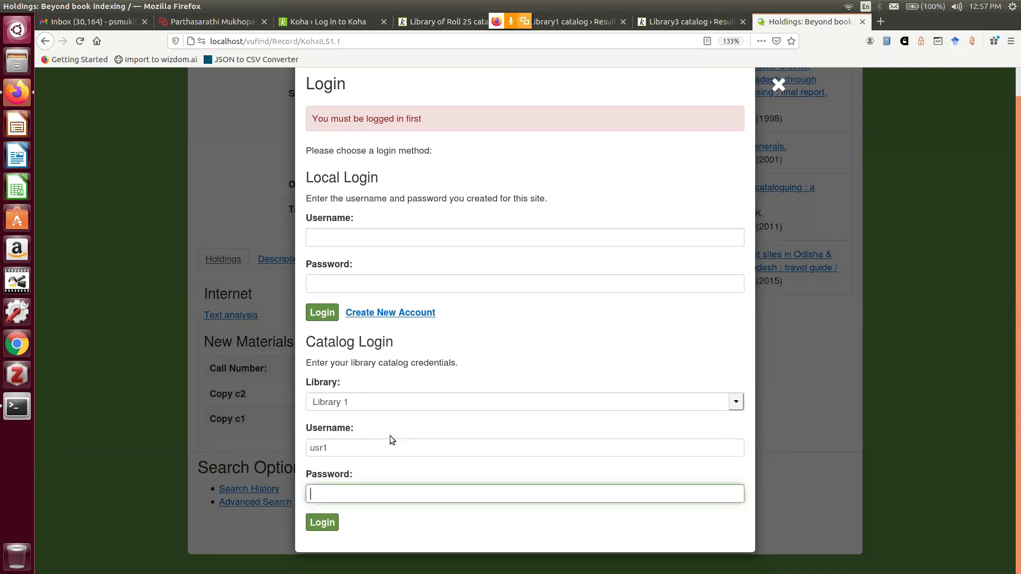
pyautogui.write('usr1usr1')
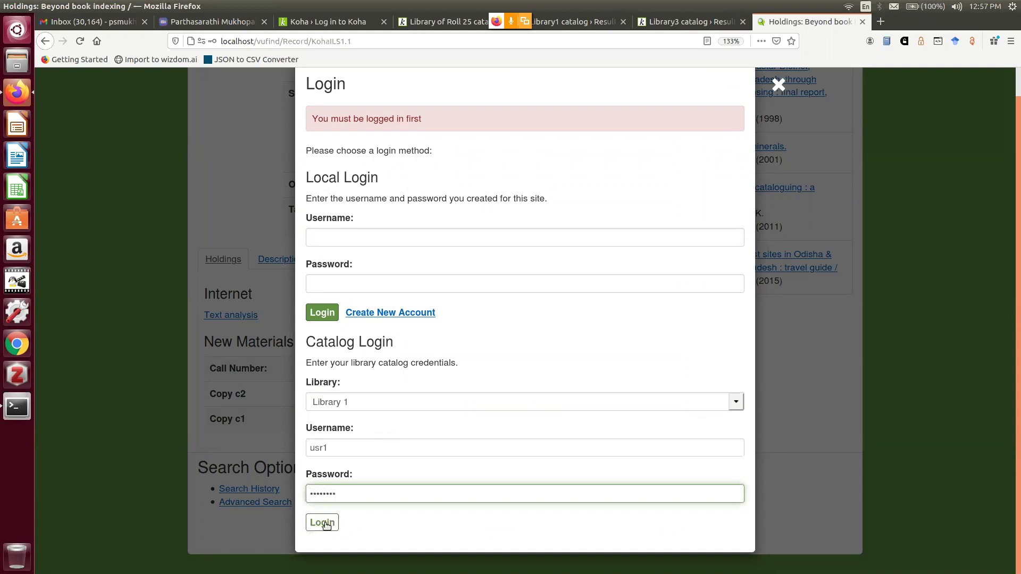
pyautogui.click(325, 521)
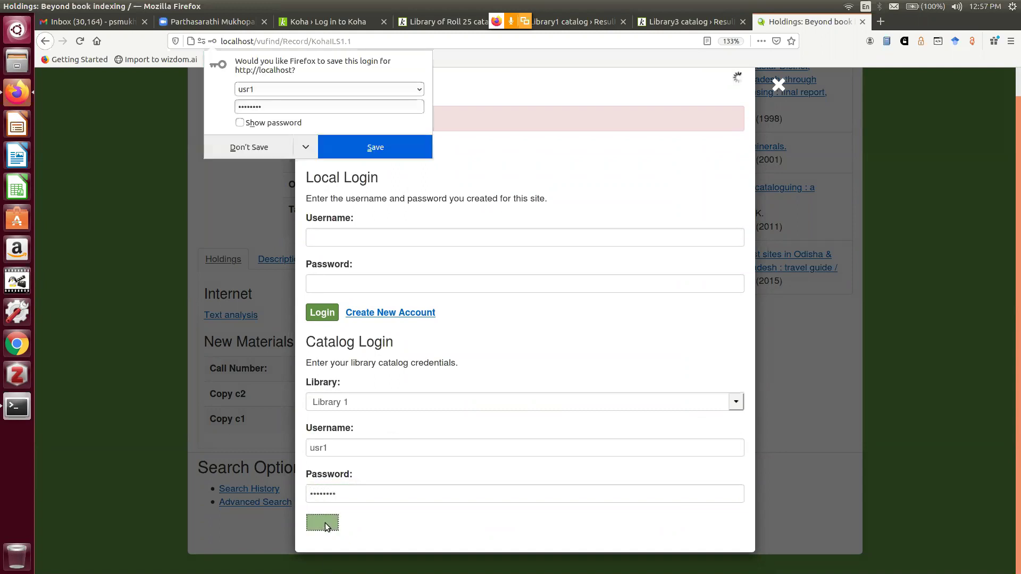
# Decline saving the password, then review and close the 'Beyond book indexing' hold request with Library1 pickup
pyautogui.click(255, 149)
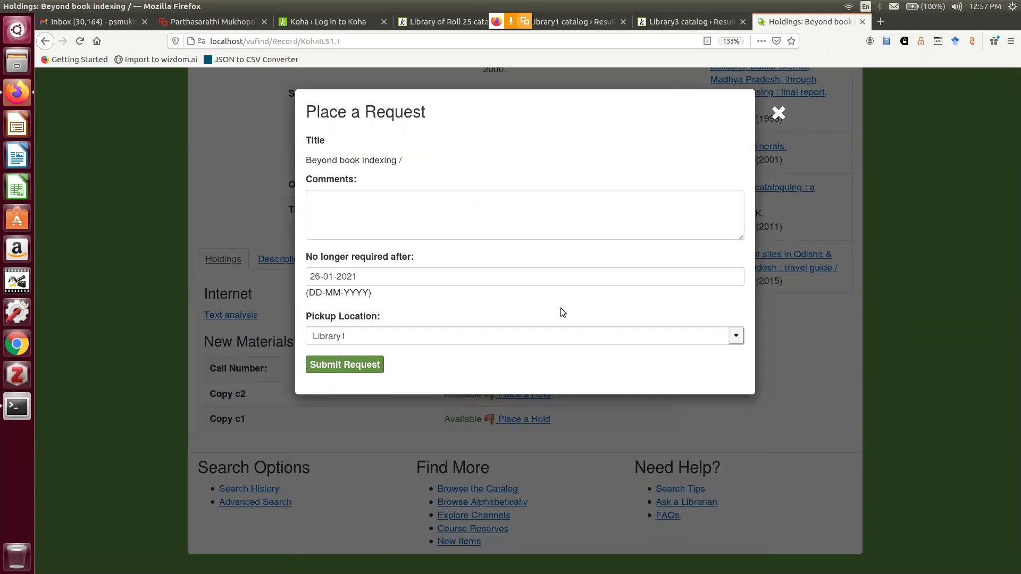
pyautogui.click(346, 203)
pyautogui.moveTo(308, 161); pyautogui.dragTo(380, 160)
pyautogui.click(353, 202)
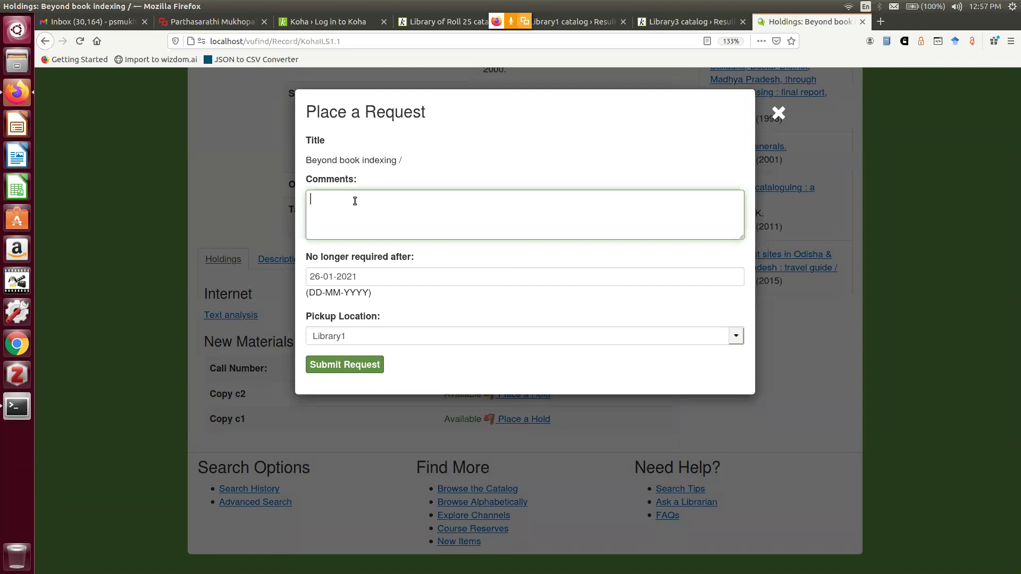
pyautogui.click(368, 278)
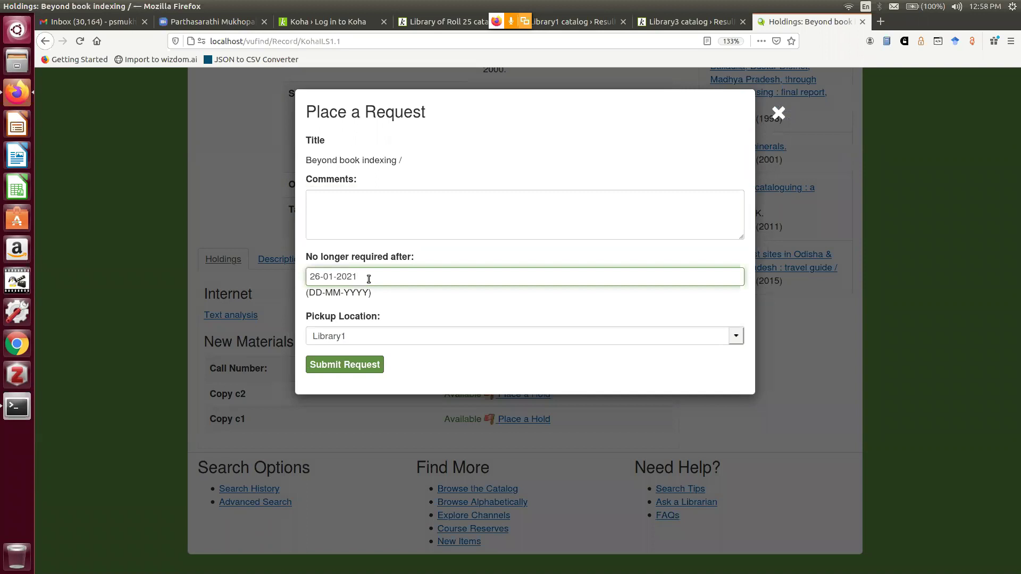
pyautogui.click(348, 336)
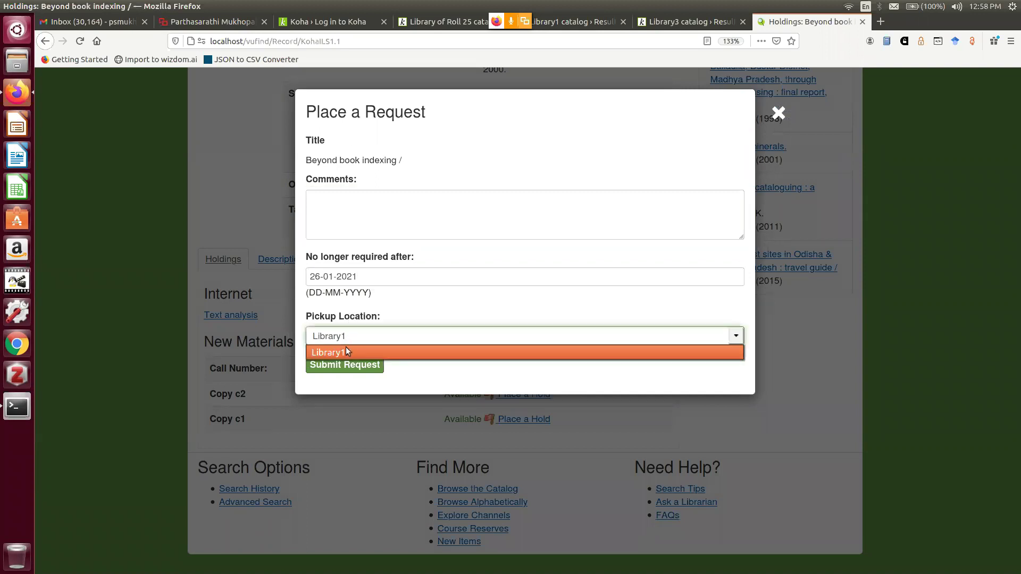
pyautogui.click(346, 353)
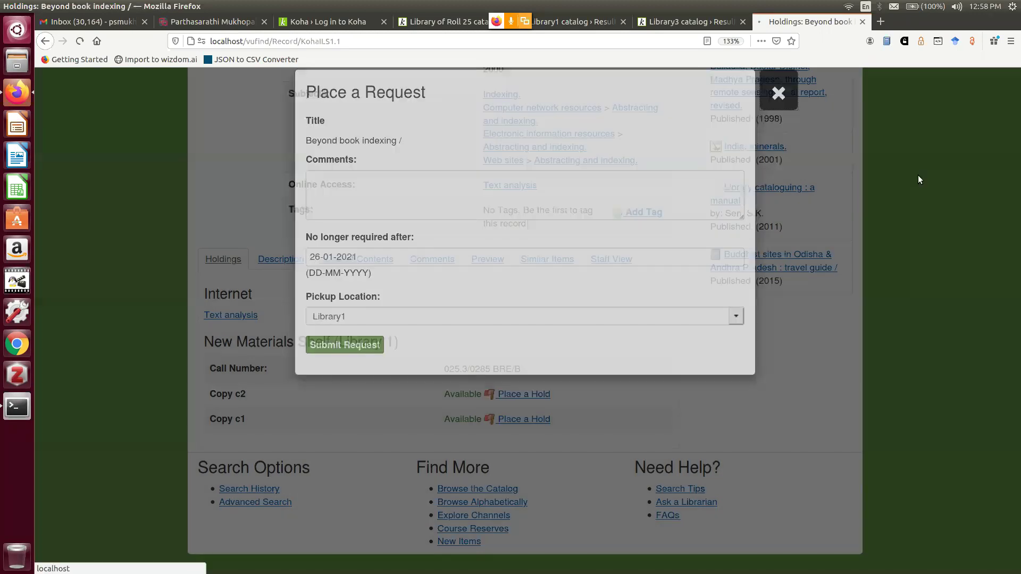
pyautogui.click(777, 114)
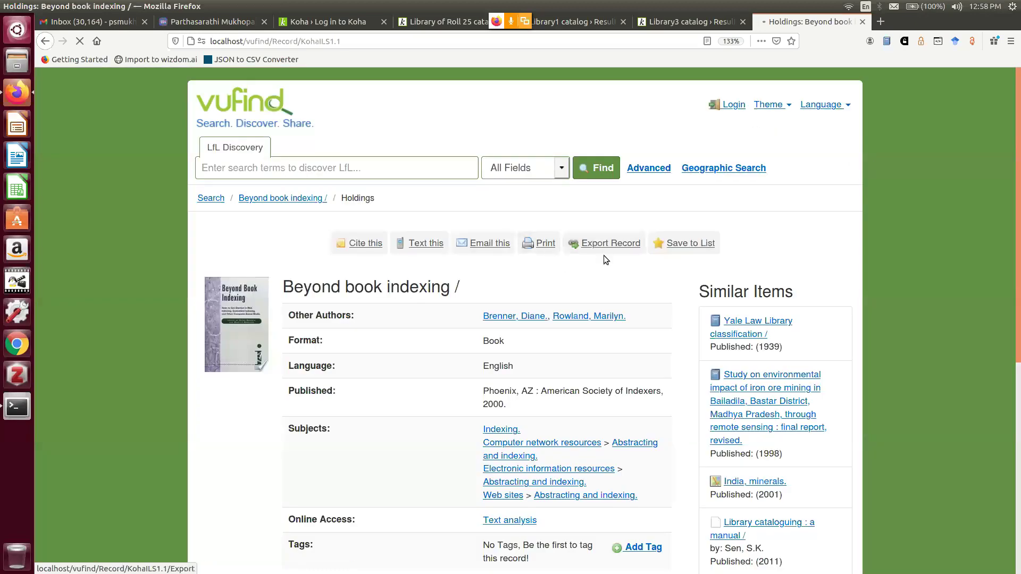
# Open the patron's account pages and view the Loan History
pyautogui.click(729, 109)
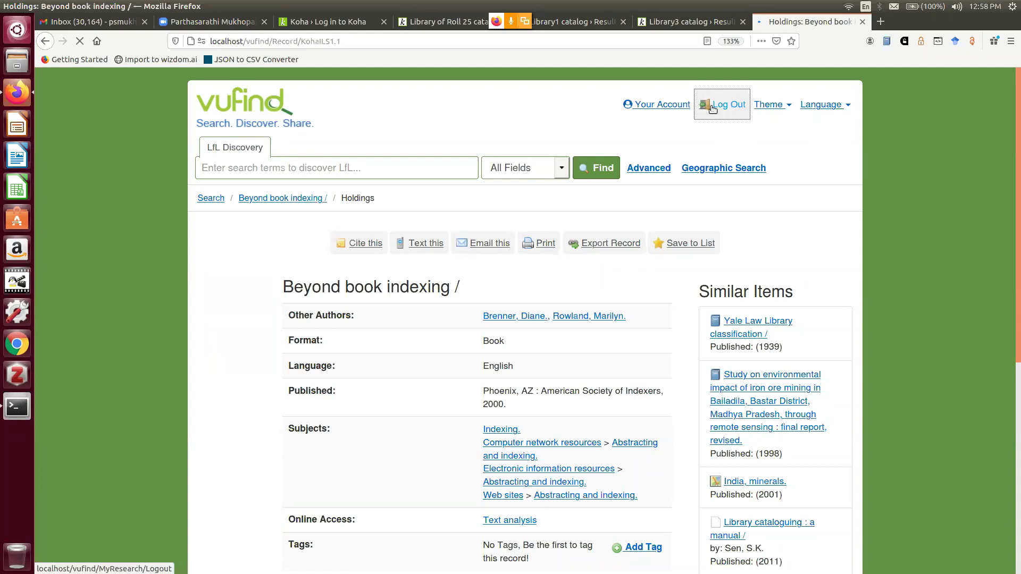
pyautogui.click(658, 104)
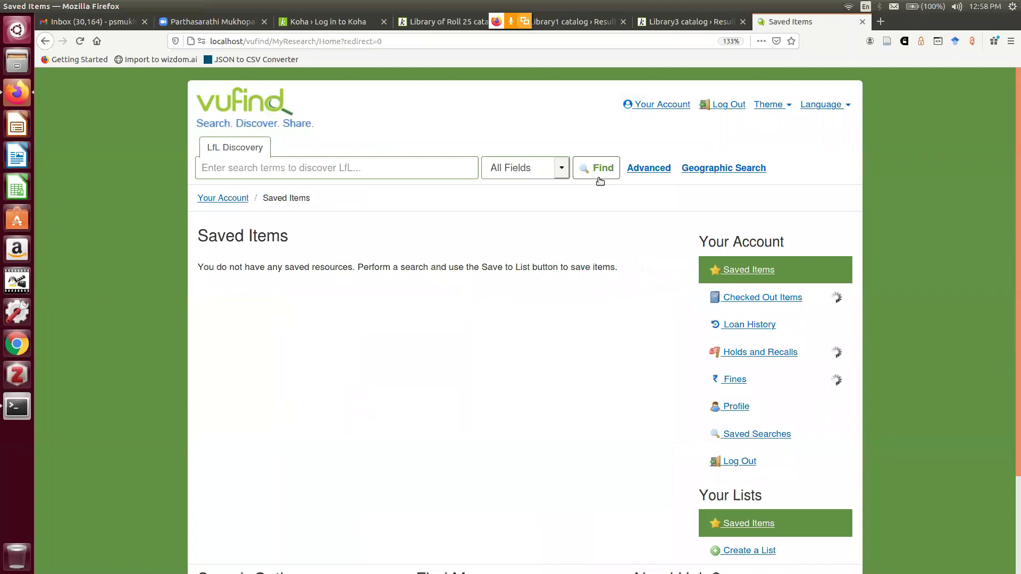
pyautogui.click(721, 393)
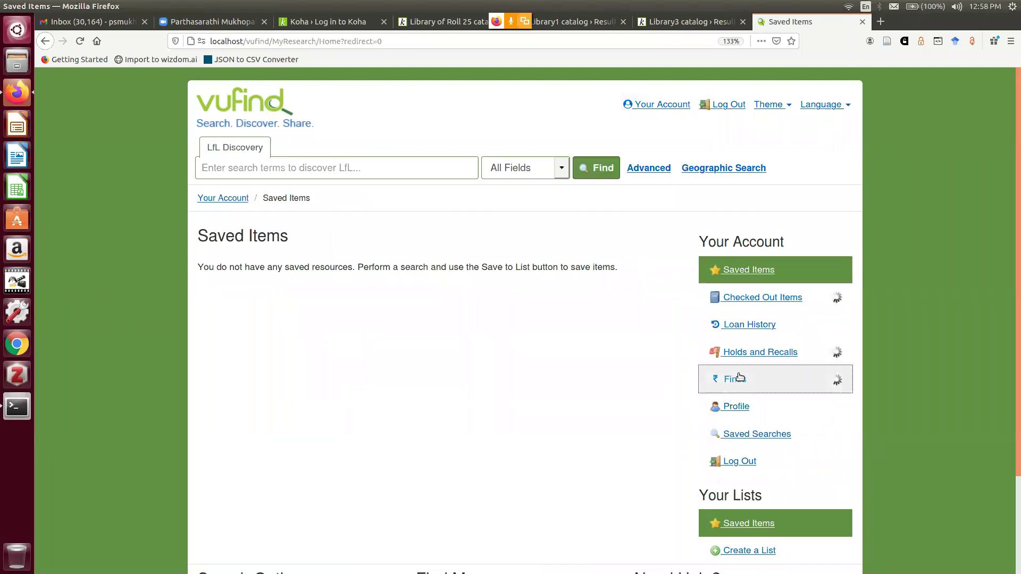
pyautogui.click(755, 303)
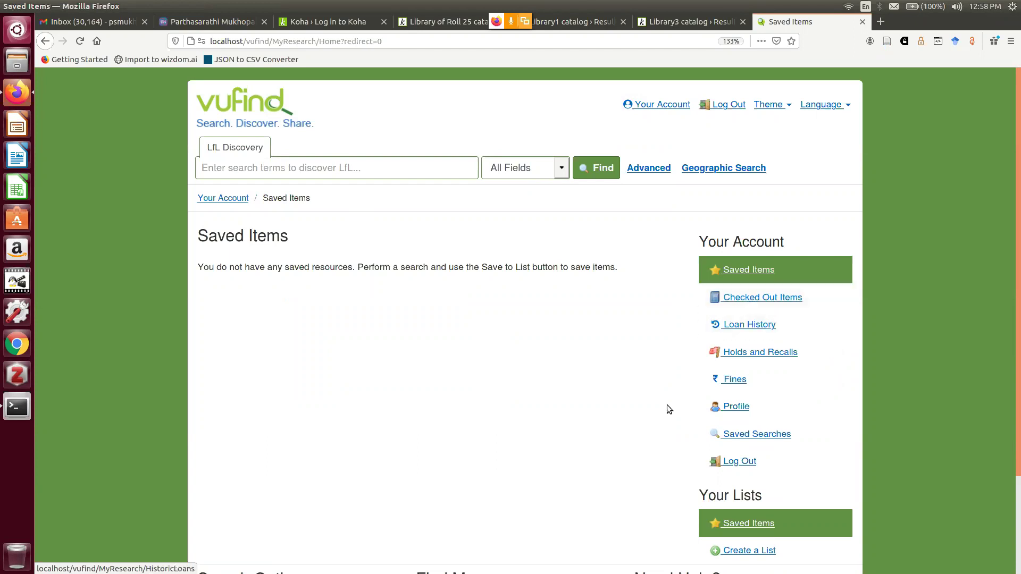
pyautogui.click(722, 385)
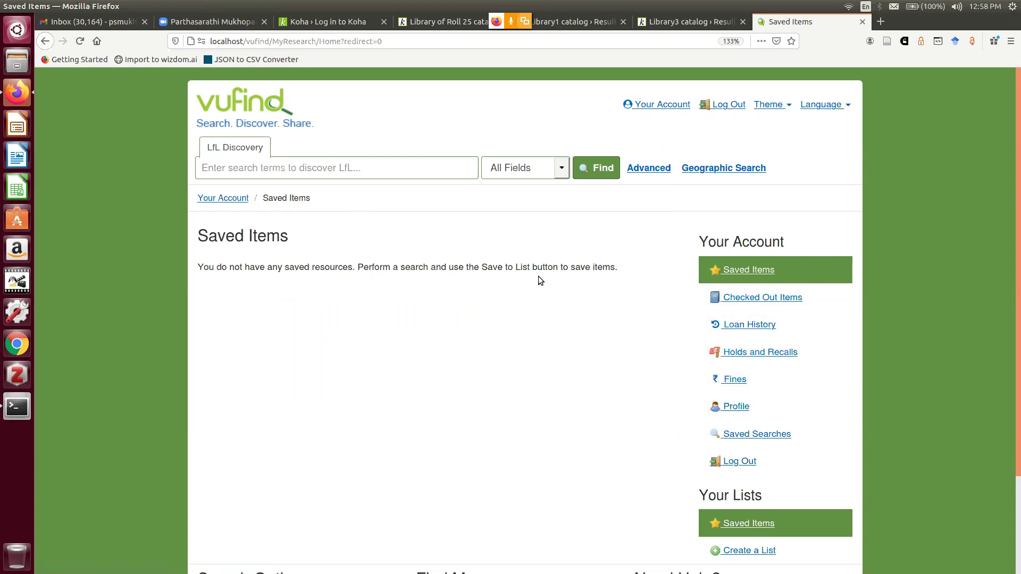
pyautogui.click(755, 327)
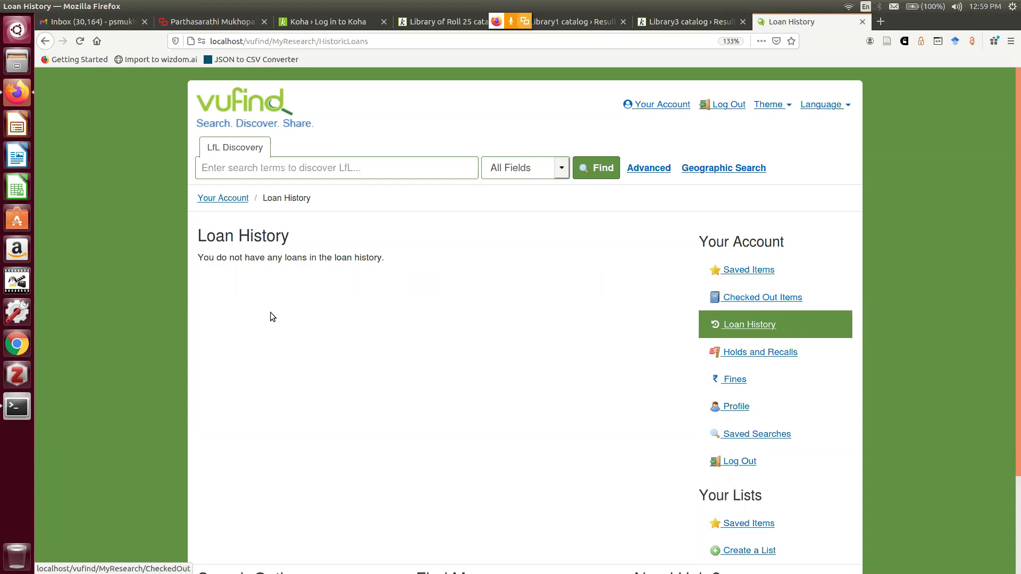
# Open Checked Out Items and highlight the 'Information resource description' loan's renewal count and due date 31-12-2020
pyautogui.click(755, 372)
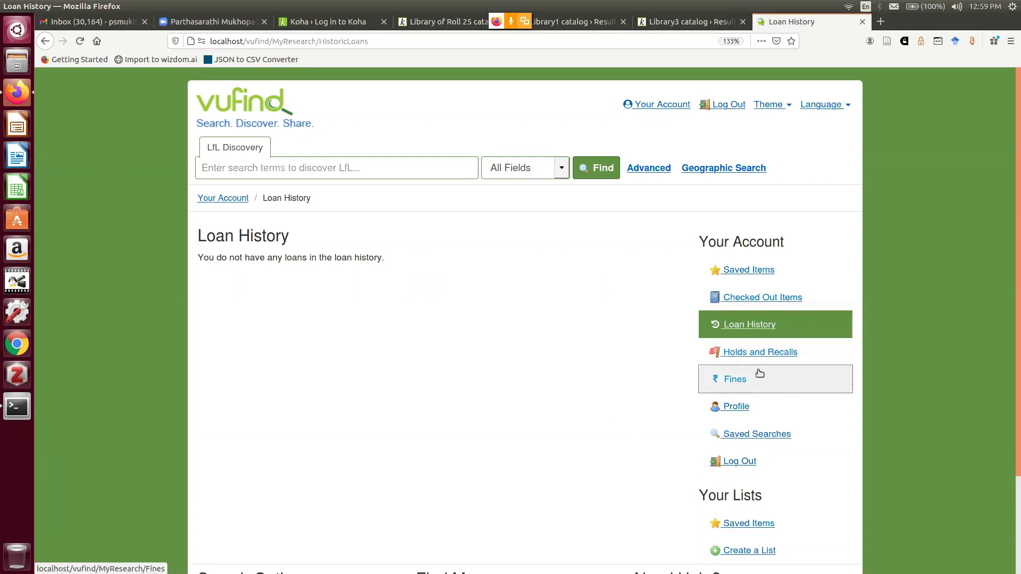
pyautogui.scroll(-1, 755, 368)
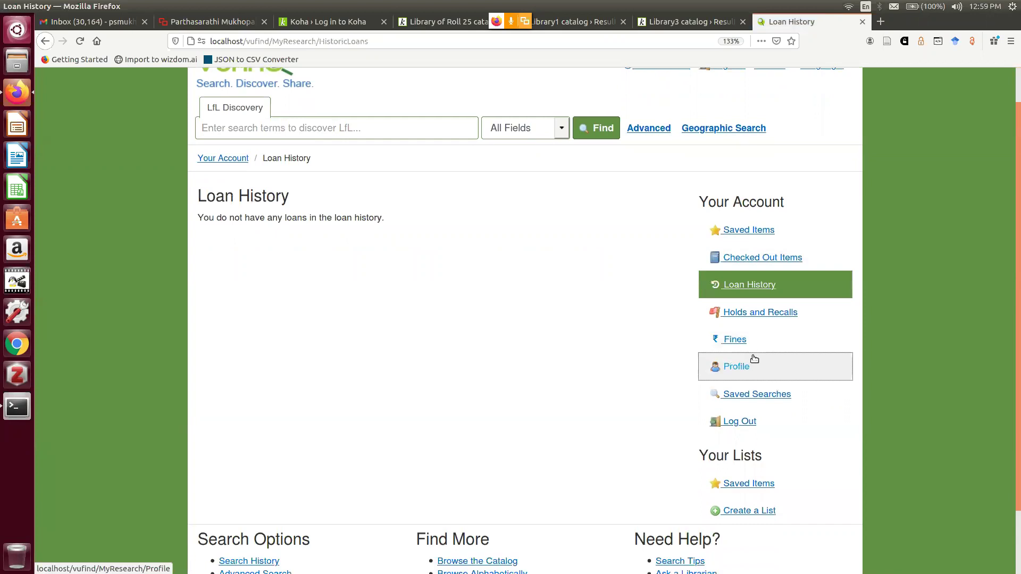
pyautogui.click(740, 259)
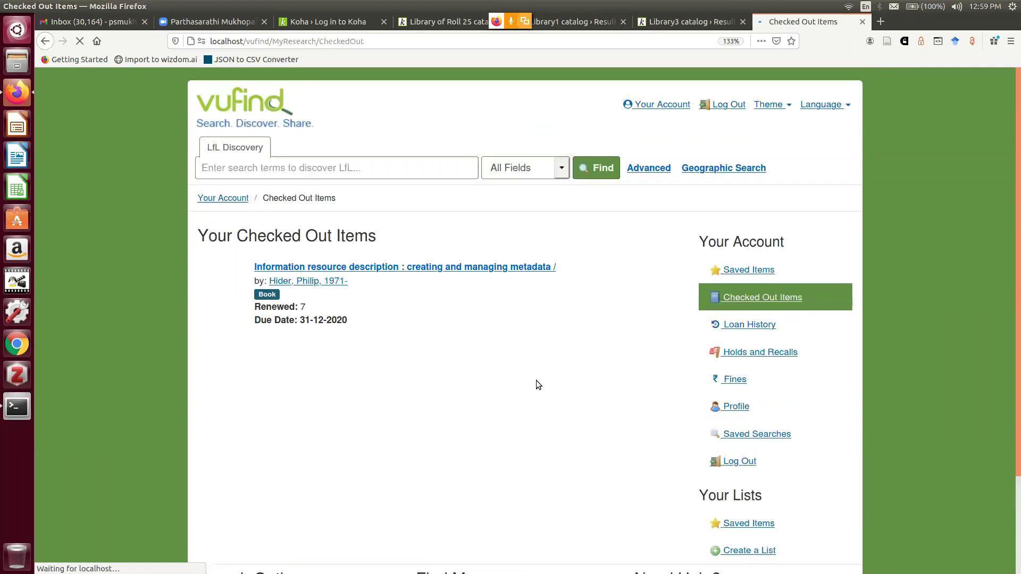
pyautogui.scroll(-1, 478, 316)
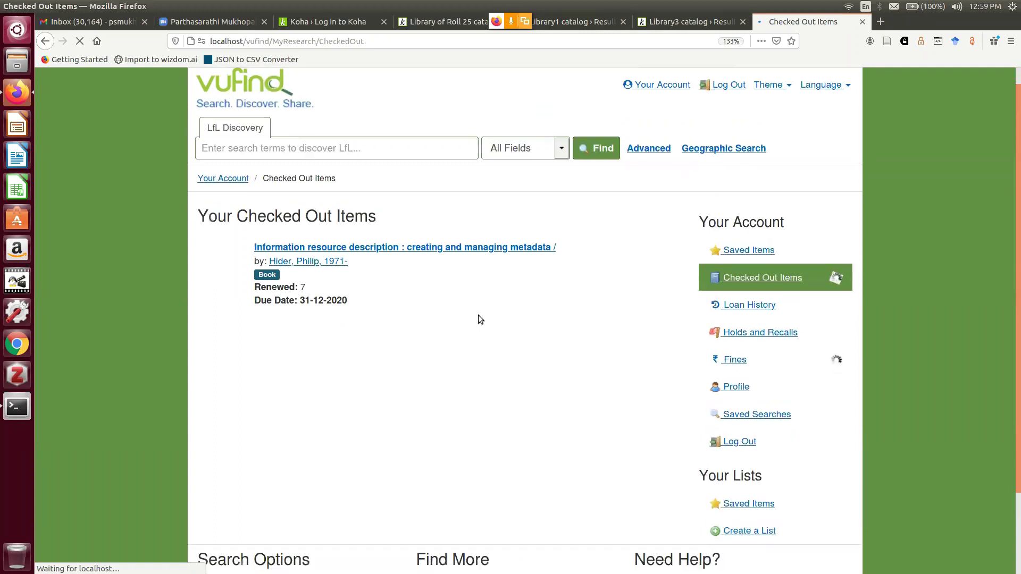
pyautogui.scroll(-3, 480, 320)
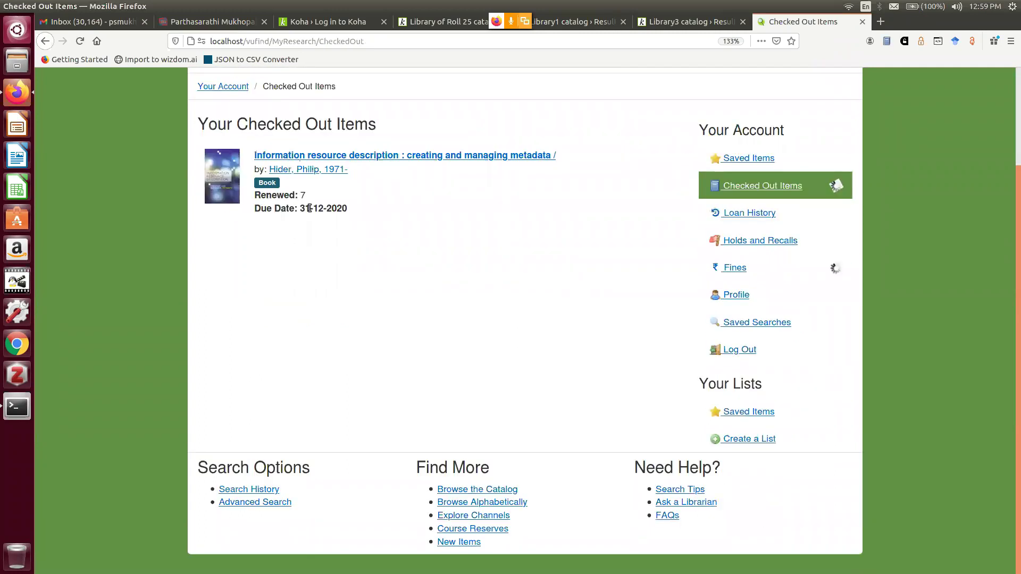
pyautogui.doubleClick(271, 198)
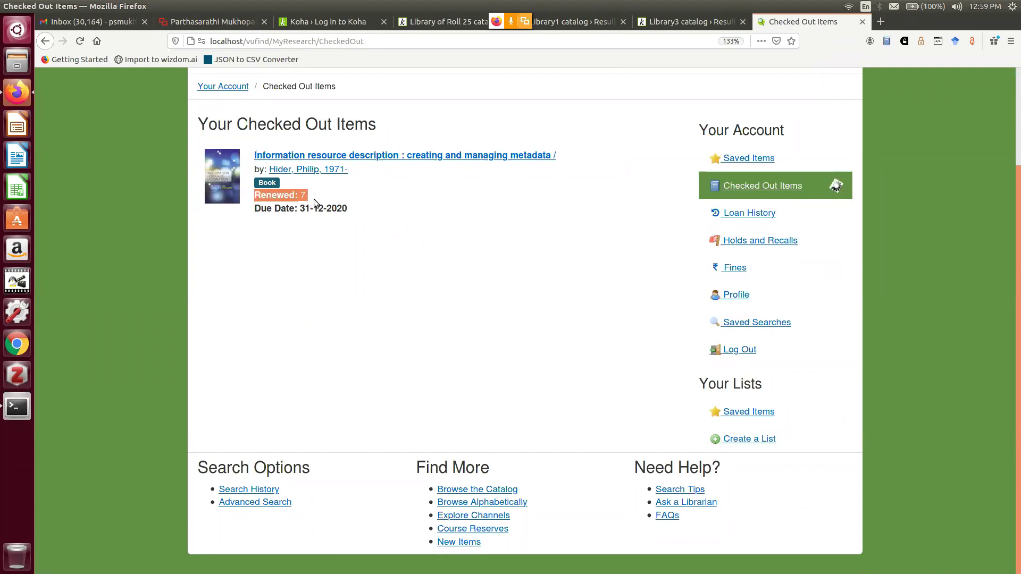
pyautogui.click(320, 222)
pyautogui.moveTo(300, 208); pyautogui.dragTo(356, 209)
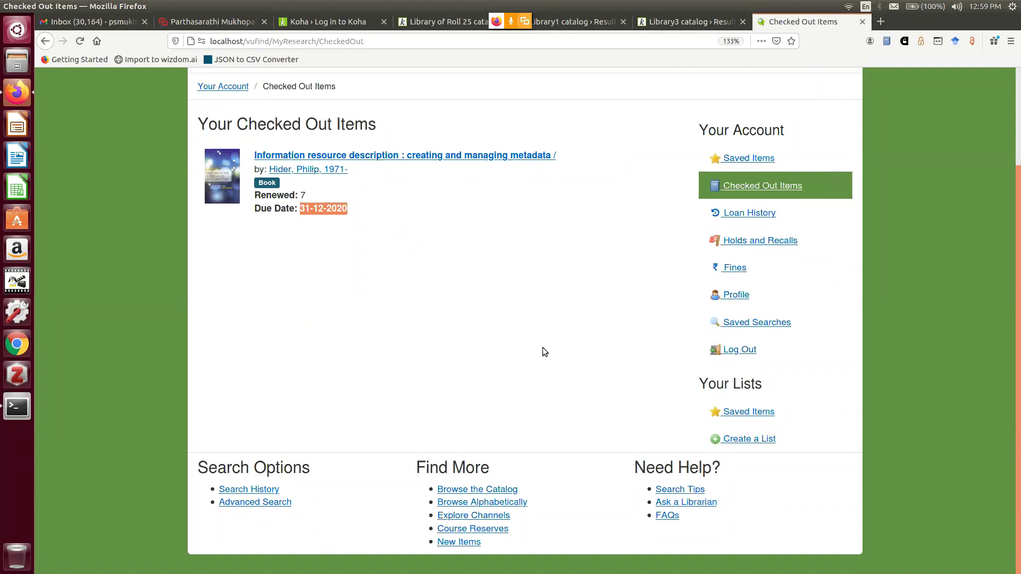
pyautogui.scroll(3, 544, 339)
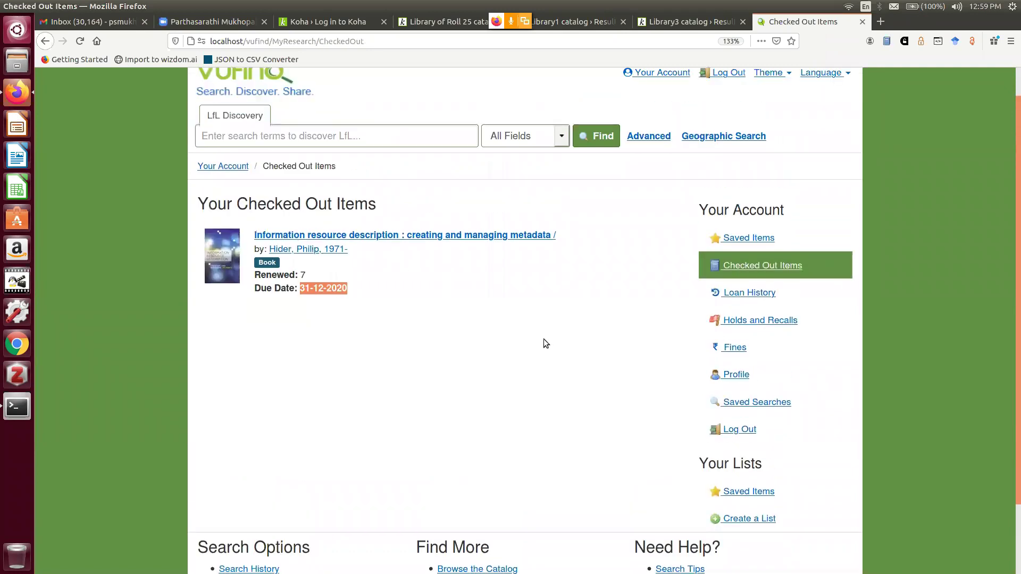
pyautogui.scroll(-3, 627, 425)
# Log out of VuFind, return to its search home page, then switch to the Library of Roll 25 catalog
pyautogui.click(738, 355)
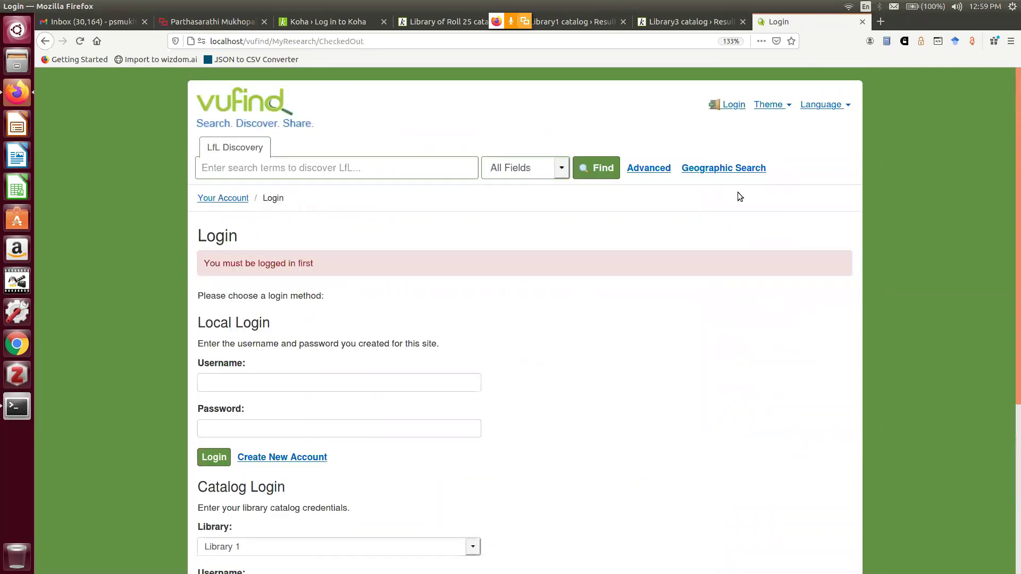
pyautogui.click(246, 114)
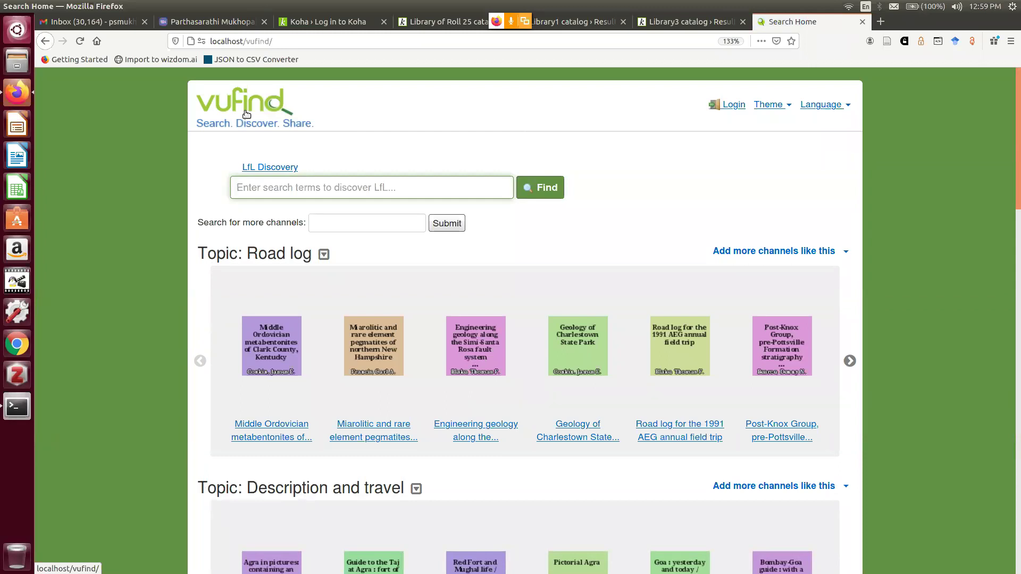
pyautogui.click(288, 174)
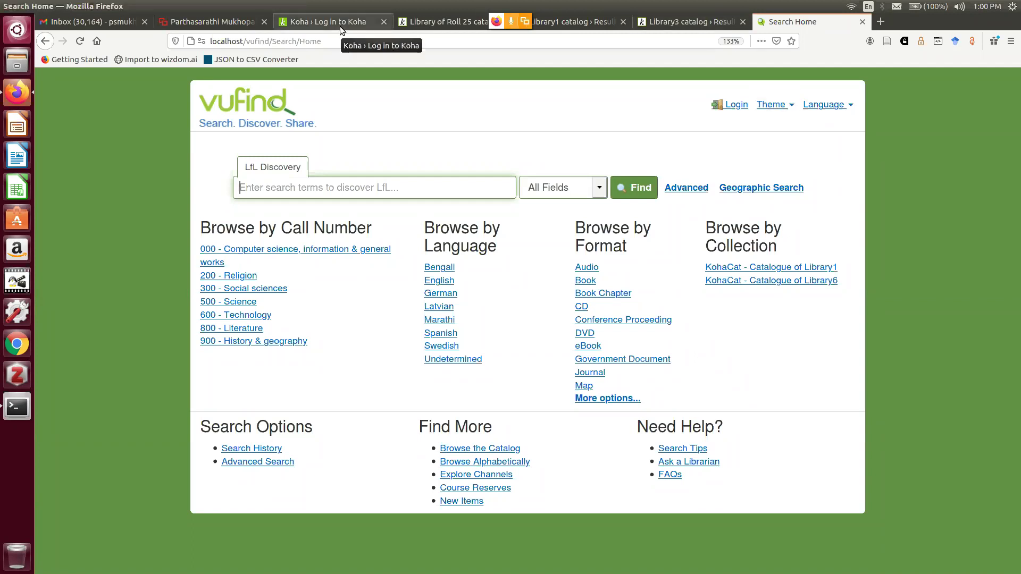
pyautogui.click(455, 21)
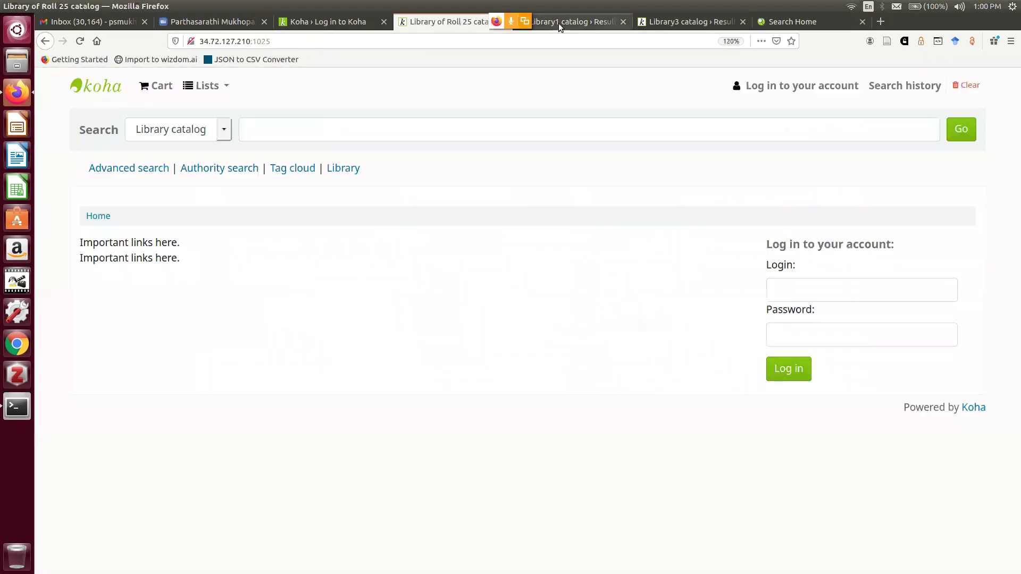
# Switch from the Library of Roll 25 catalog to the Koha staff login page
pyautogui.click(311, 28)
pyautogui.click(298, 117)
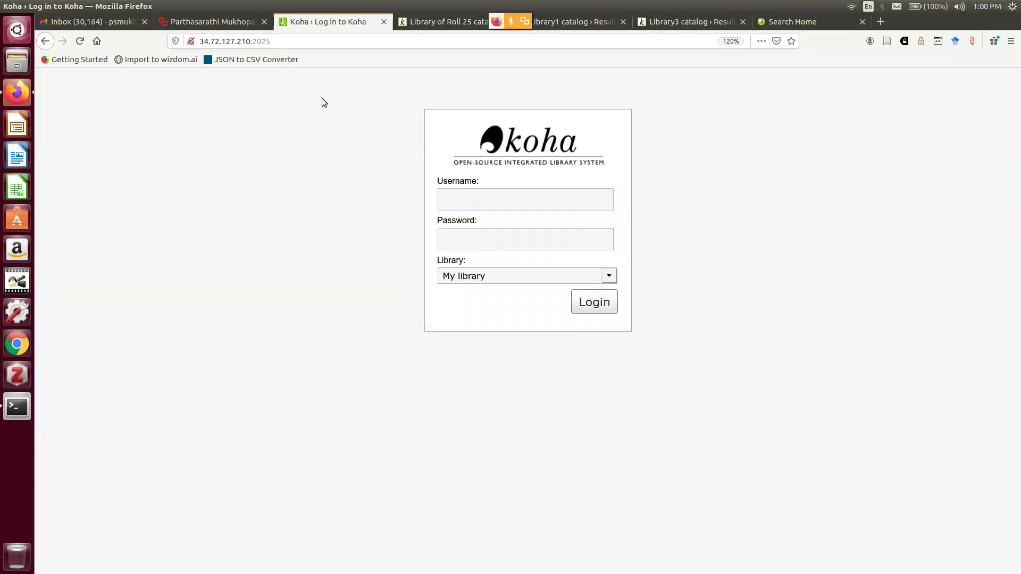
pyautogui.click(225, 25)
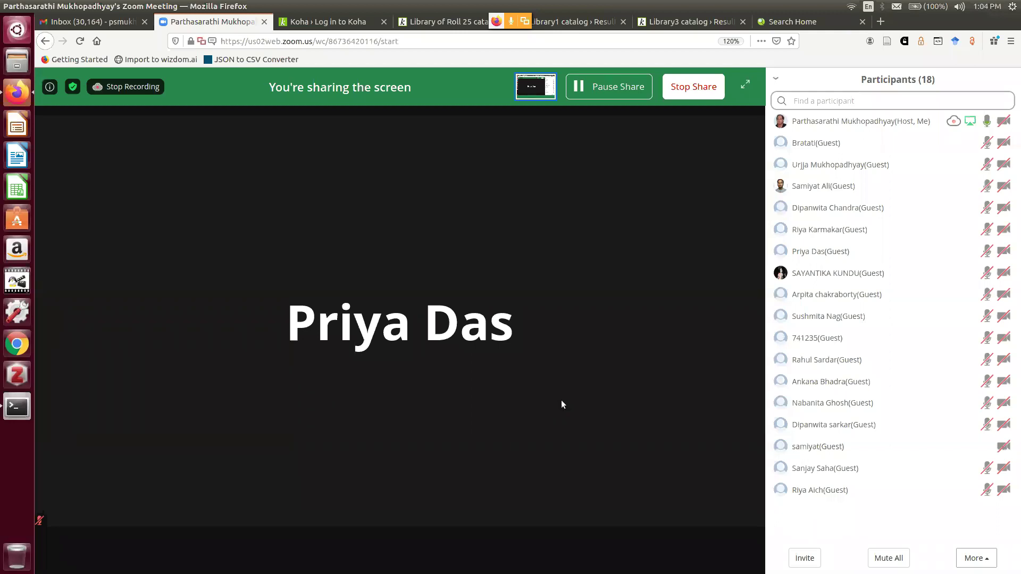
pyautogui.moveTo(578, 385)
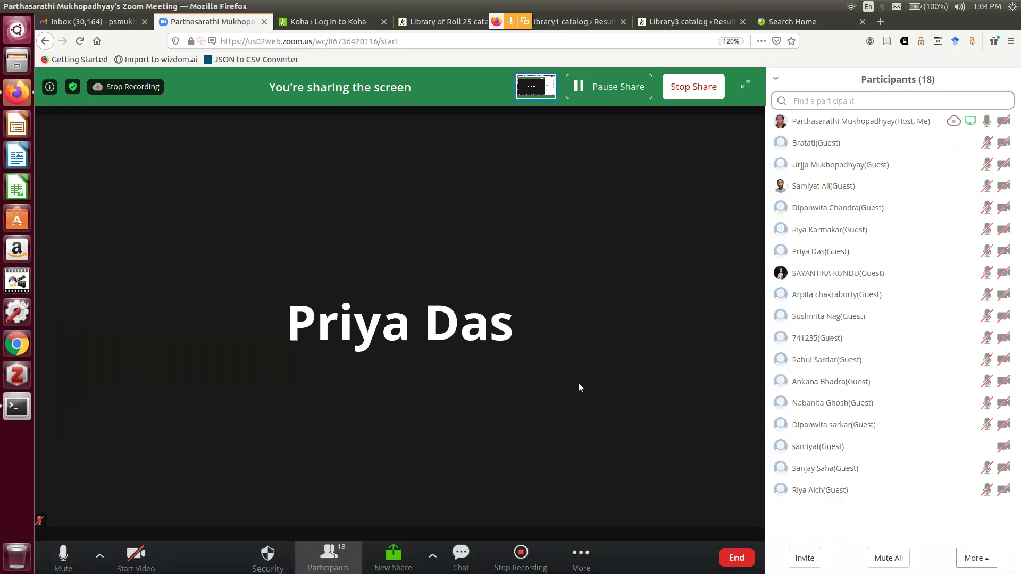
# Sign in to the Koha staff interface with the saved username and password, declining the browser's password save
pyautogui.click(323, 23)
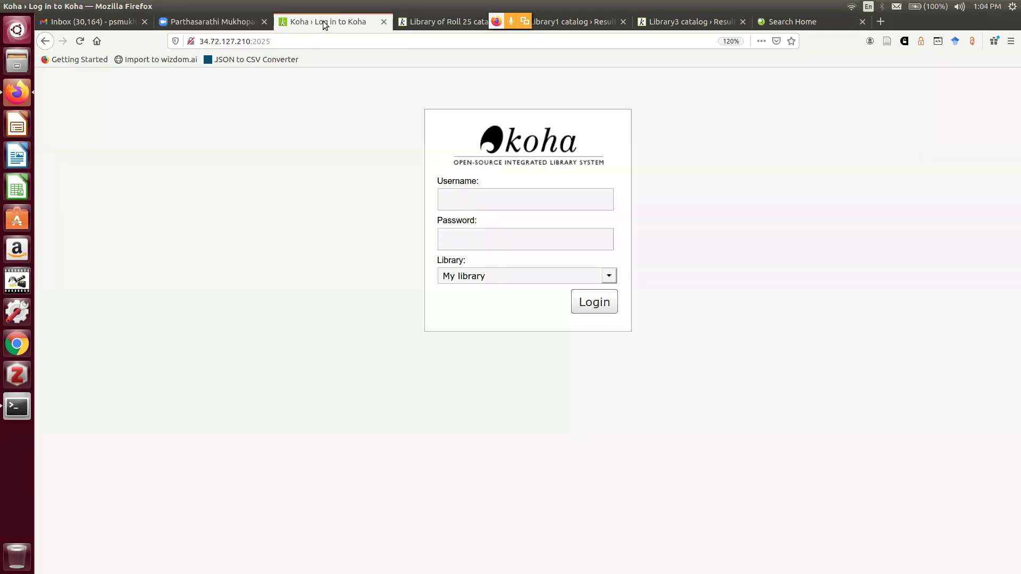
pyautogui.click(516, 194)
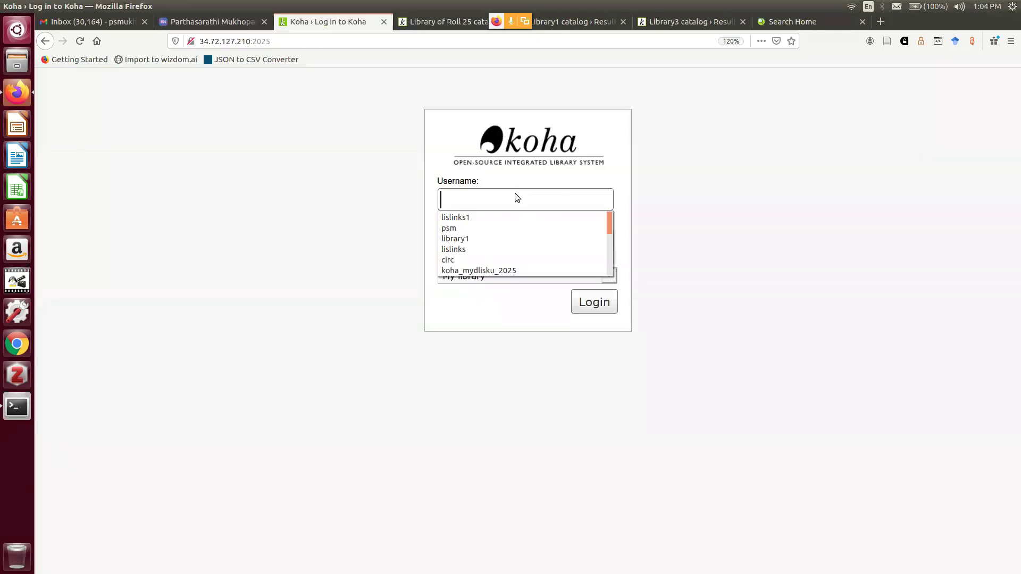
pyautogui.click(509, 228)
pyautogui.click(507, 240)
pyautogui.write('*****')
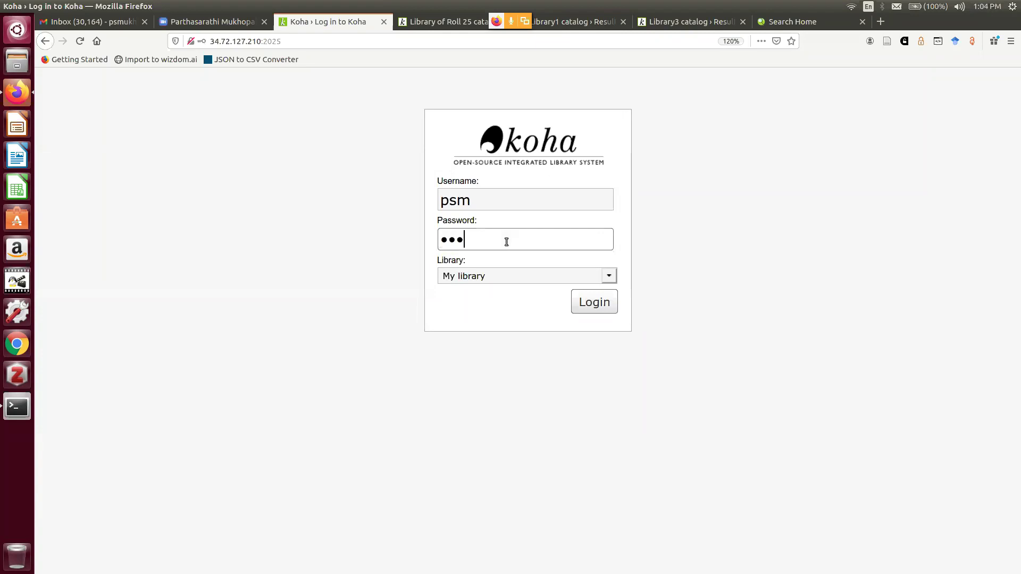
pyautogui.press('BackSpace')
pyautogui.press('BackSpace')
pyautogui.press('BackSpace')
pyautogui.press('BackSpace')
pyautogui.press('BackSpace')
pyautogui.write('********')
pyautogui.press('Return')
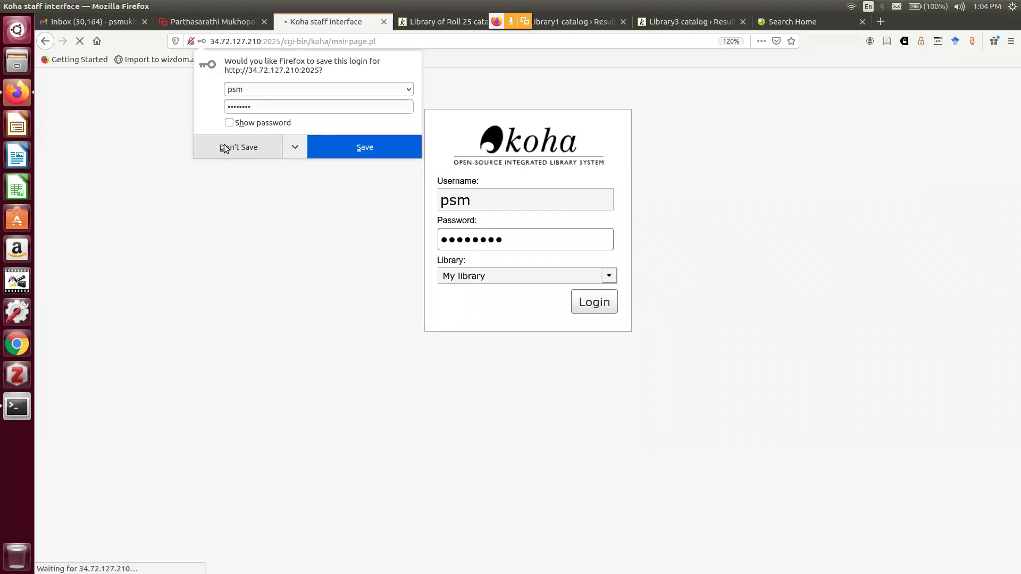
pyautogui.click(224, 148)
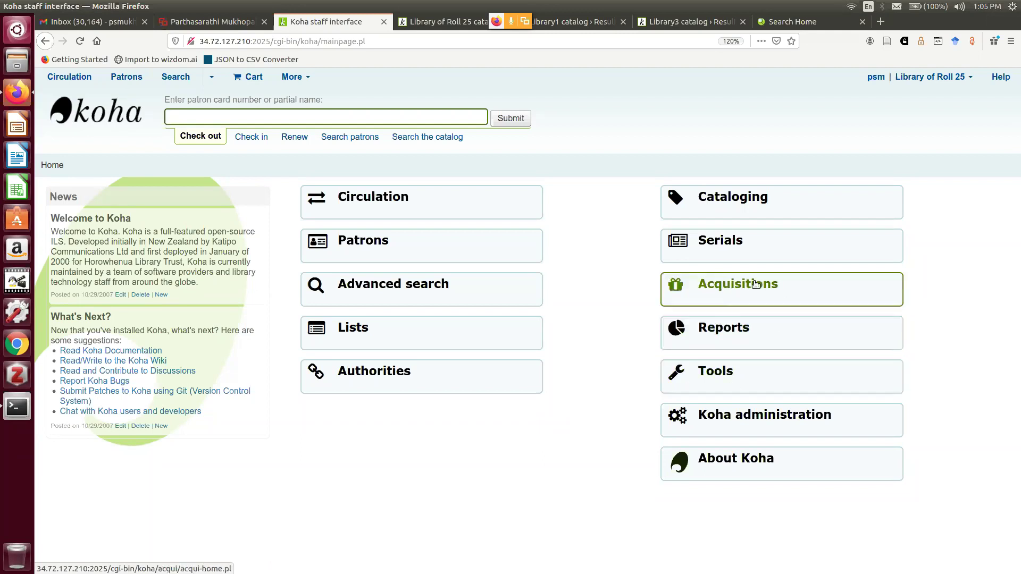
# Go to Reports and launch the Catalog statistics wizard
pyautogui.click(725, 328)
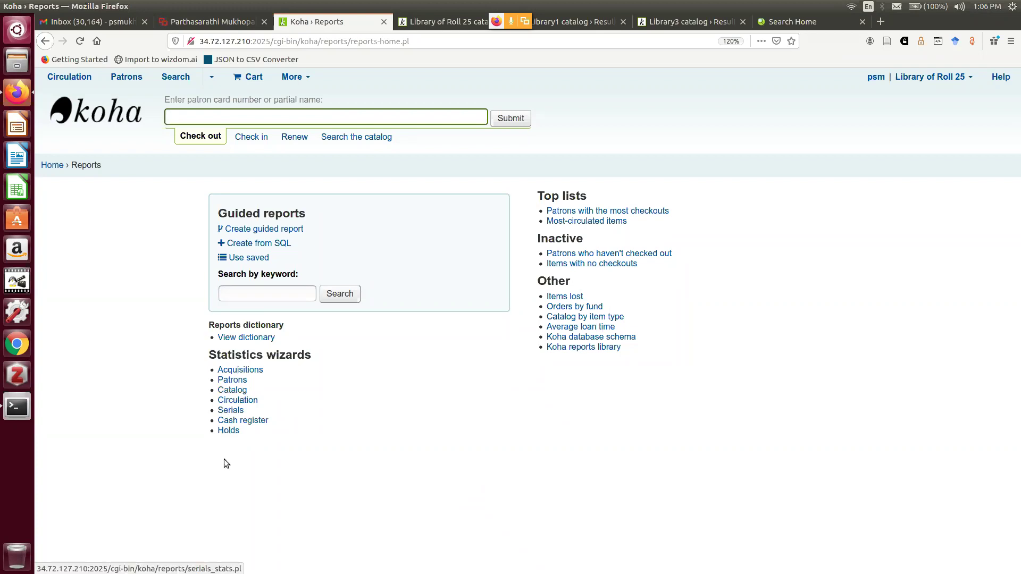
pyautogui.click(235, 392)
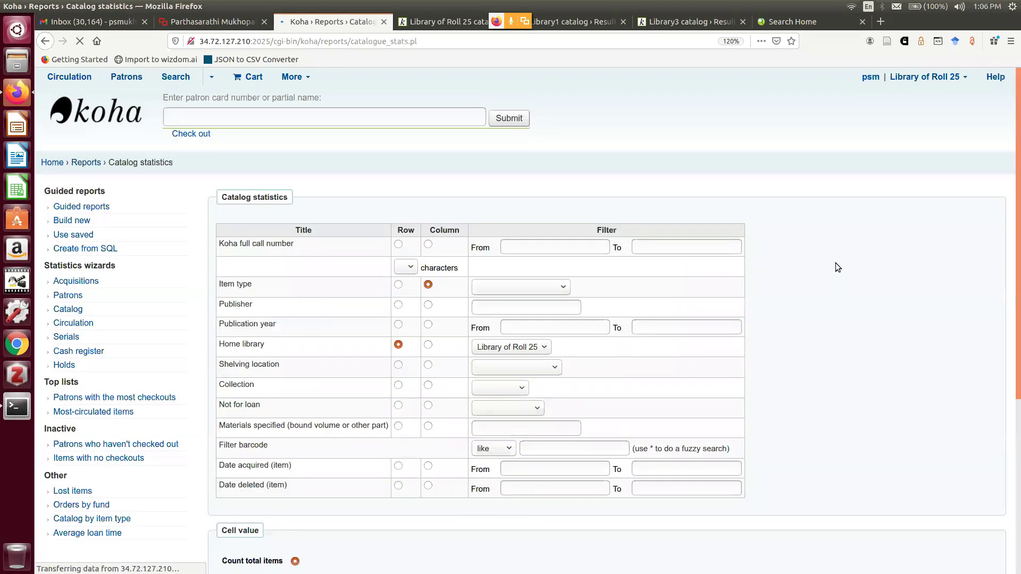
# Filter the catalog statistics to item type Books and home library Library of Roll 25
pyautogui.scroll(-3, 837, 261)
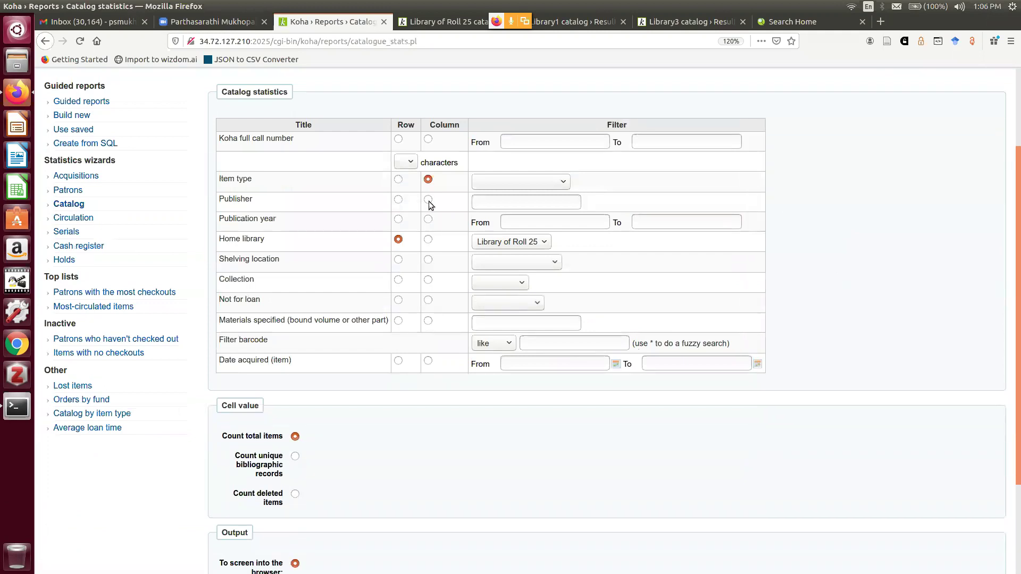
pyautogui.click(553, 184)
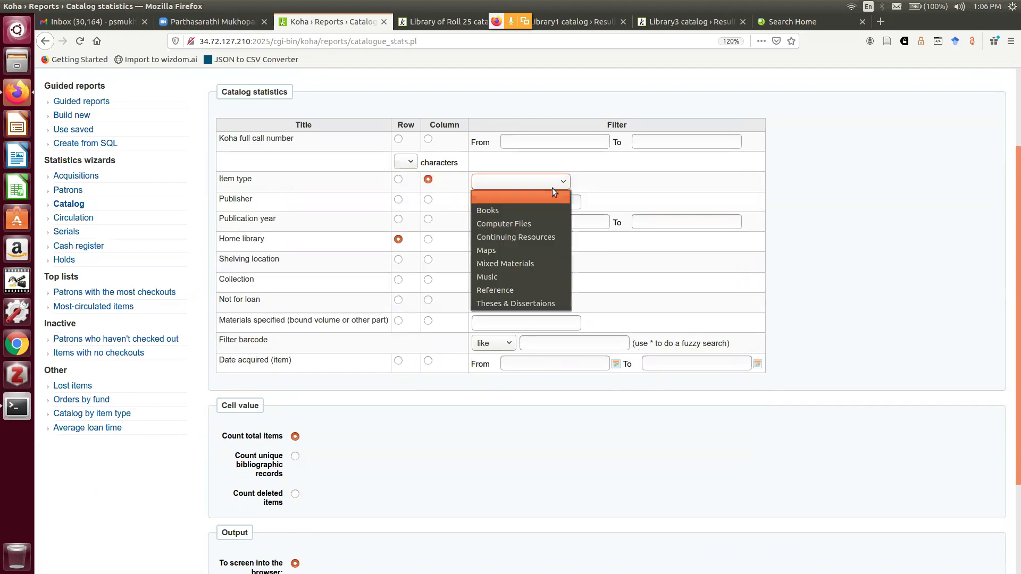
pyautogui.click(535, 212)
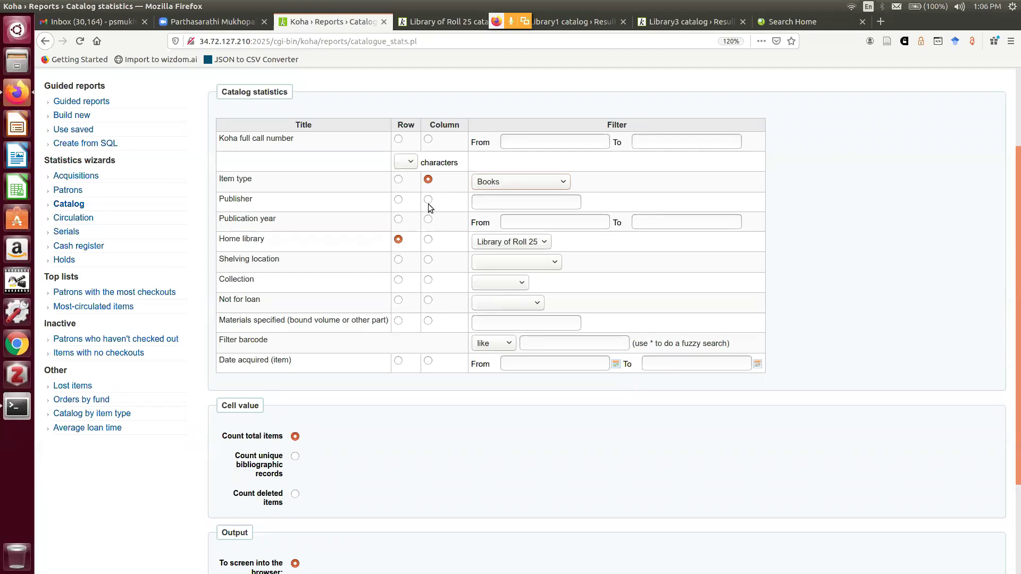
pyautogui.click(510, 243)
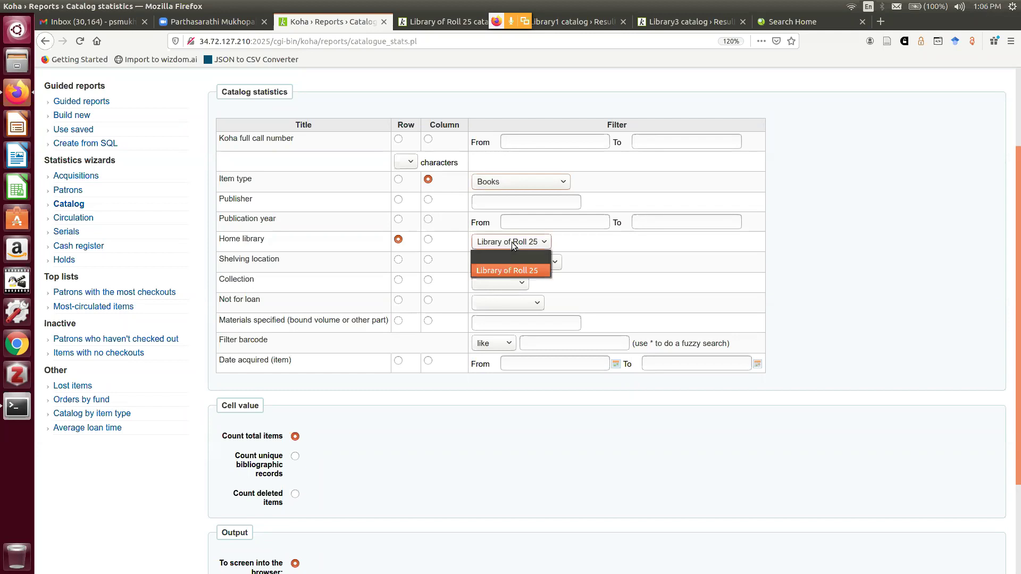
pyautogui.click(507, 270)
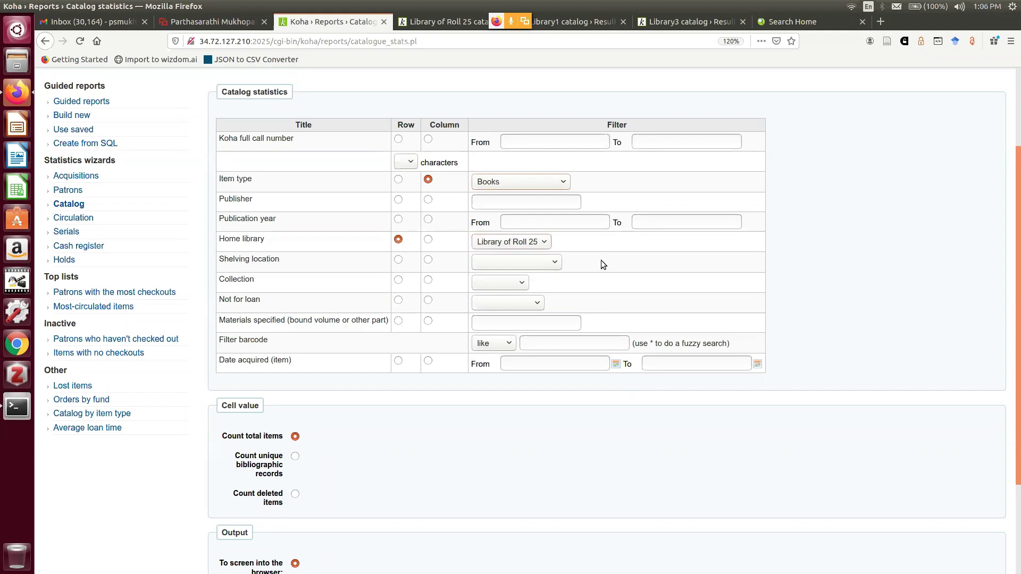
pyautogui.scroll(-1, 500, 218)
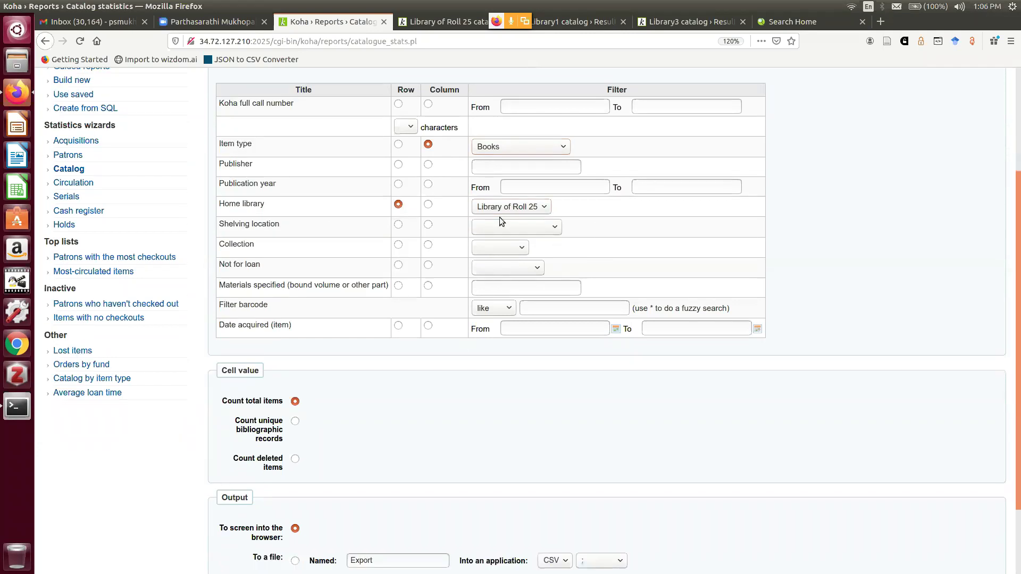
pyautogui.click(520, 109)
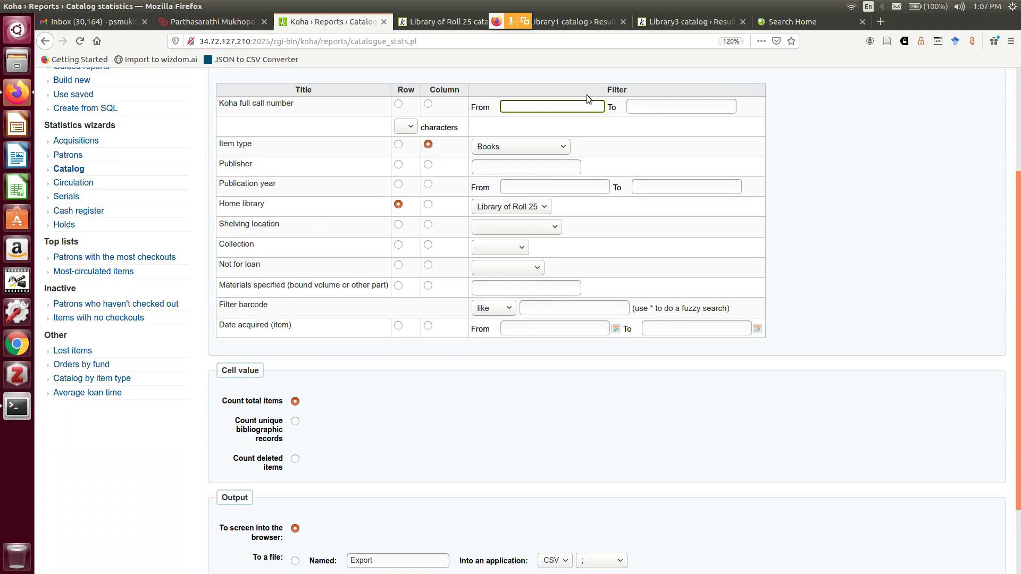
# Move past the call number To field down to the unique bibliographic records counting option
pyautogui.click(670, 110)
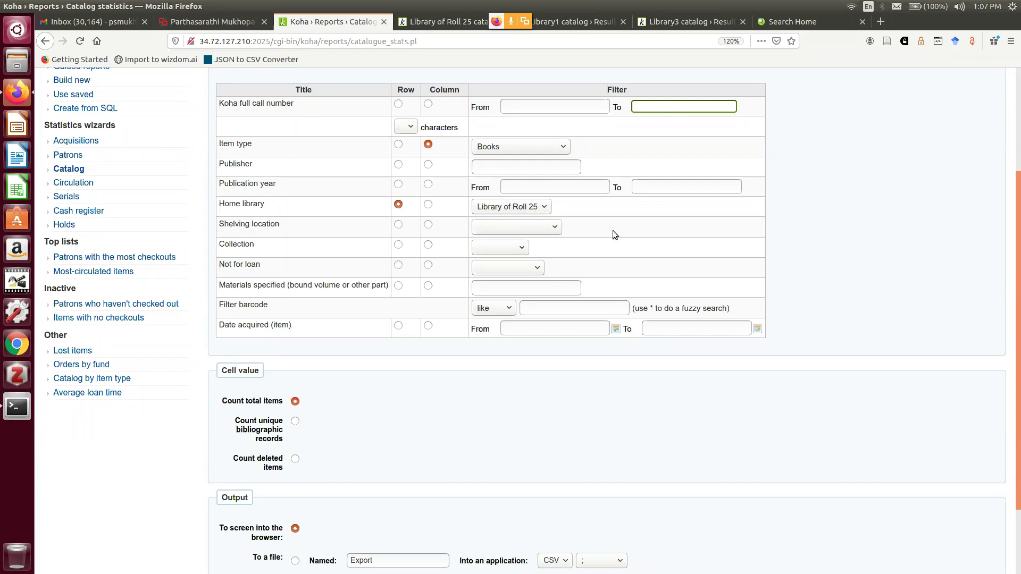
pyautogui.scroll(-1, 433, 369)
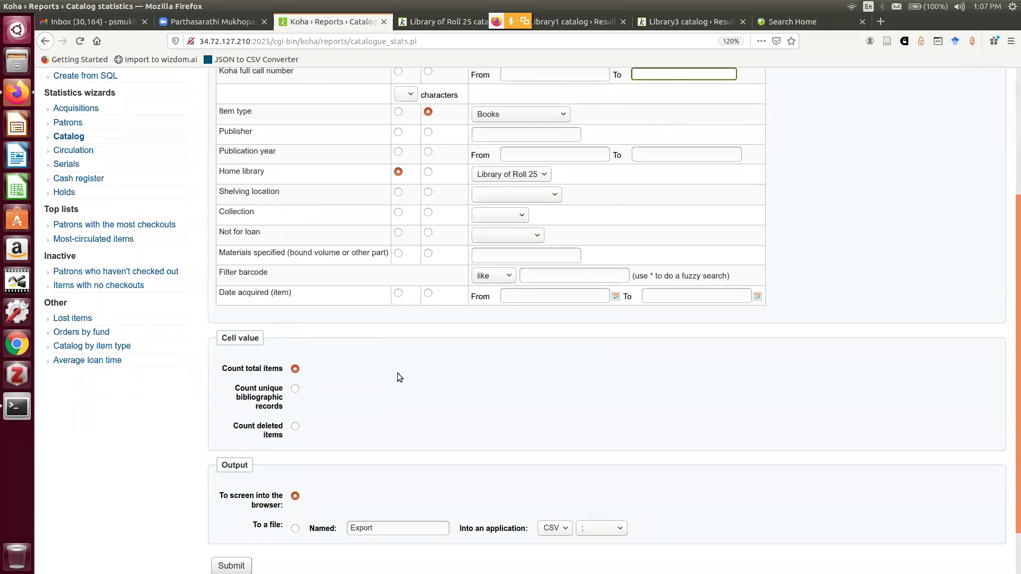
pyautogui.scroll(-2, 432, 372)
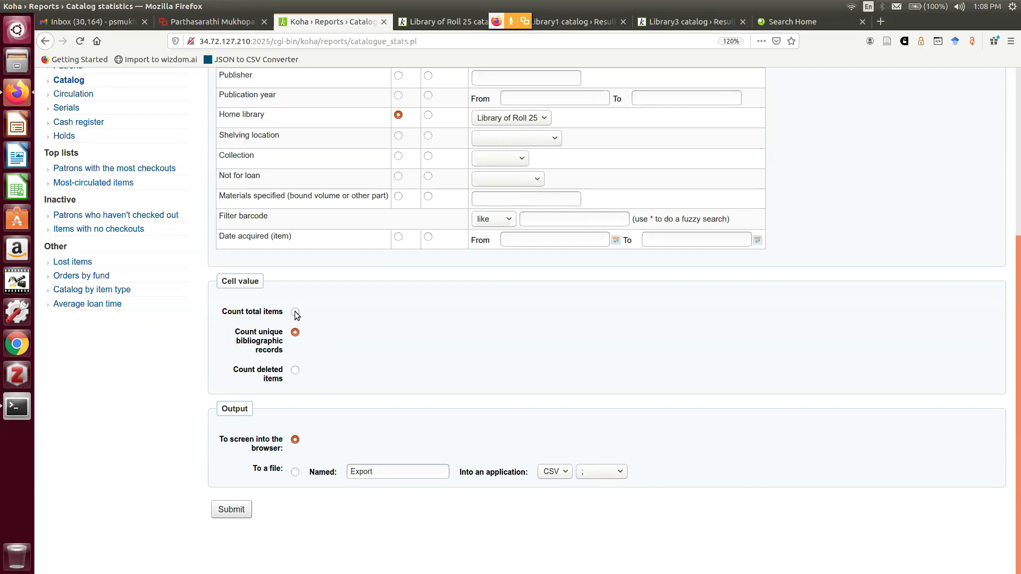
pyautogui.click(296, 313)
pyautogui.click(295, 333)
# Try CSV file output with ';' separator, revert to on-screen output, and run the statistics report
pyautogui.click(295, 472)
pyautogui.click(558, 487)
pyautogui.click(618, 474)
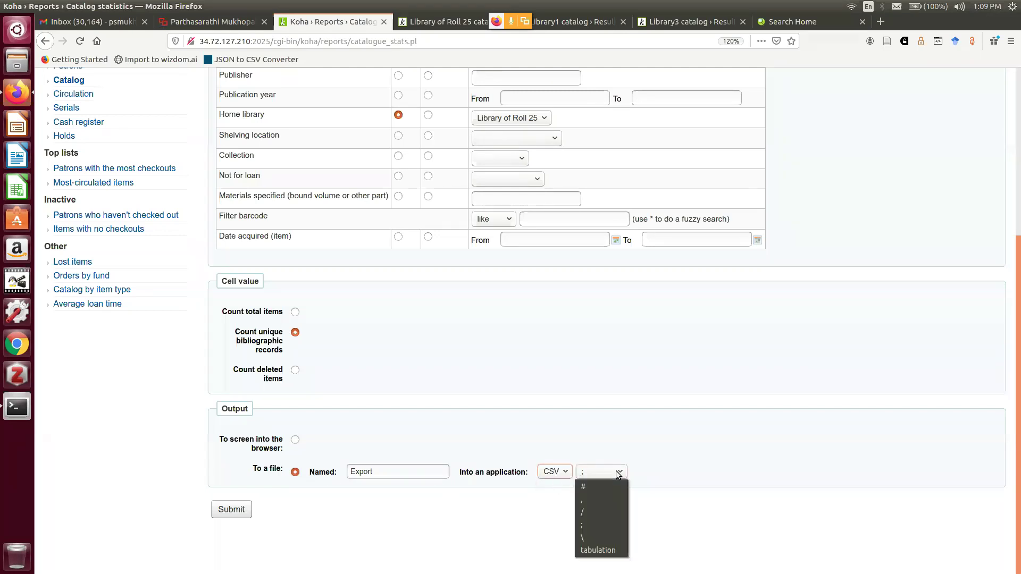
pyautogui.click(663, 479)
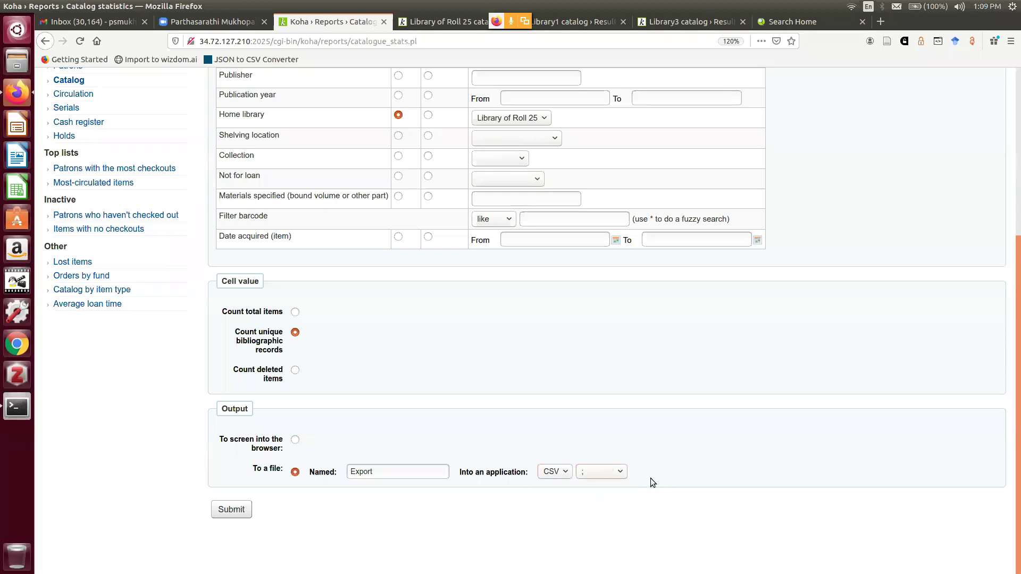
pyautogui.click(295, 440)
pyautogui.click(223, 511)
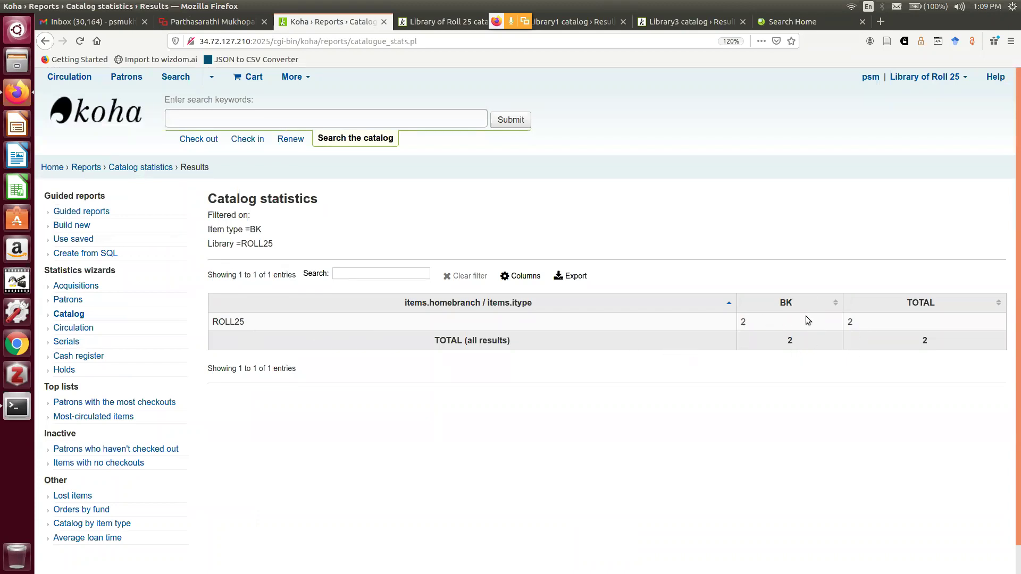
# Rerun catalog statistics with Count total items, now showing 6 Books at ROLL25
pyautogui.click(45, 46)
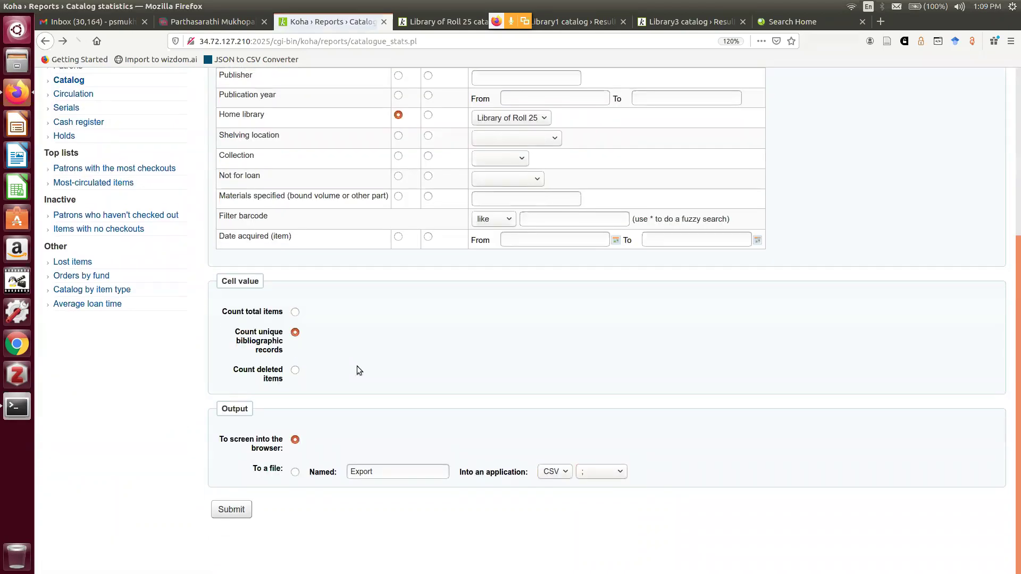
pyautogui.click(297, 312)
pyautogui.click(236, 514)
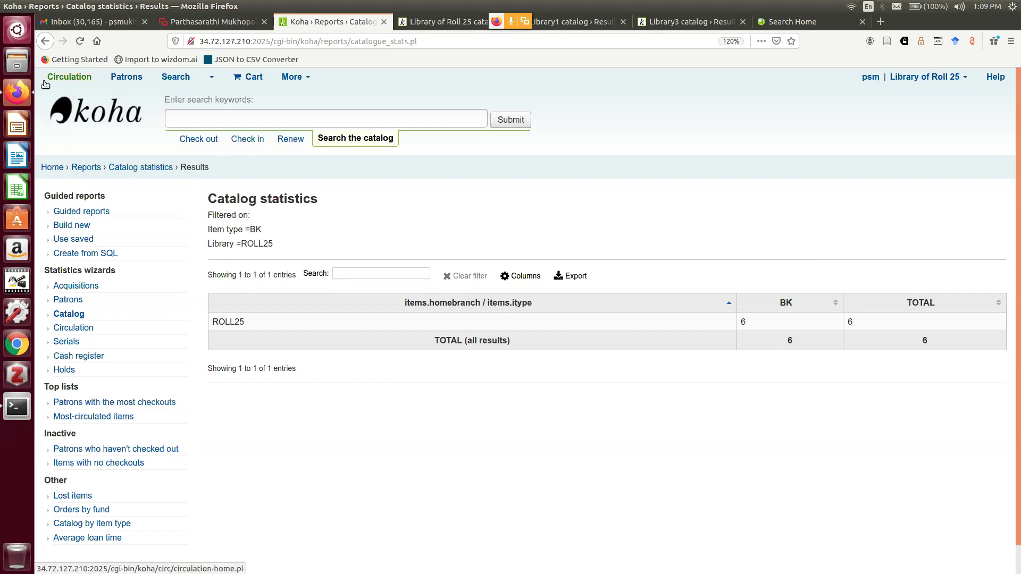
# Leave the statistics results and return to the Reports home page
pyautogui.click(46, 42)
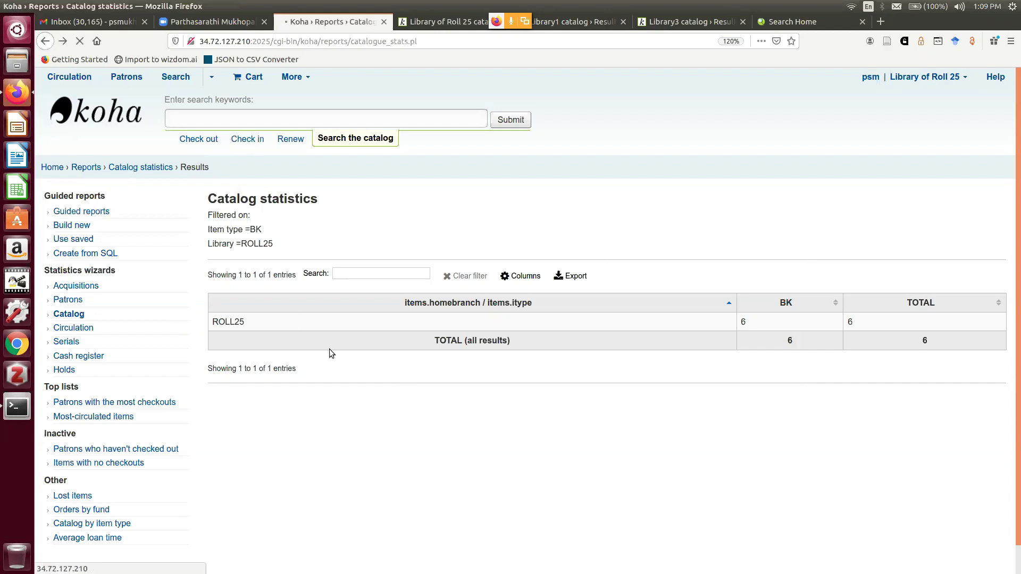
pyautogui.scroll(5, 572, 381)
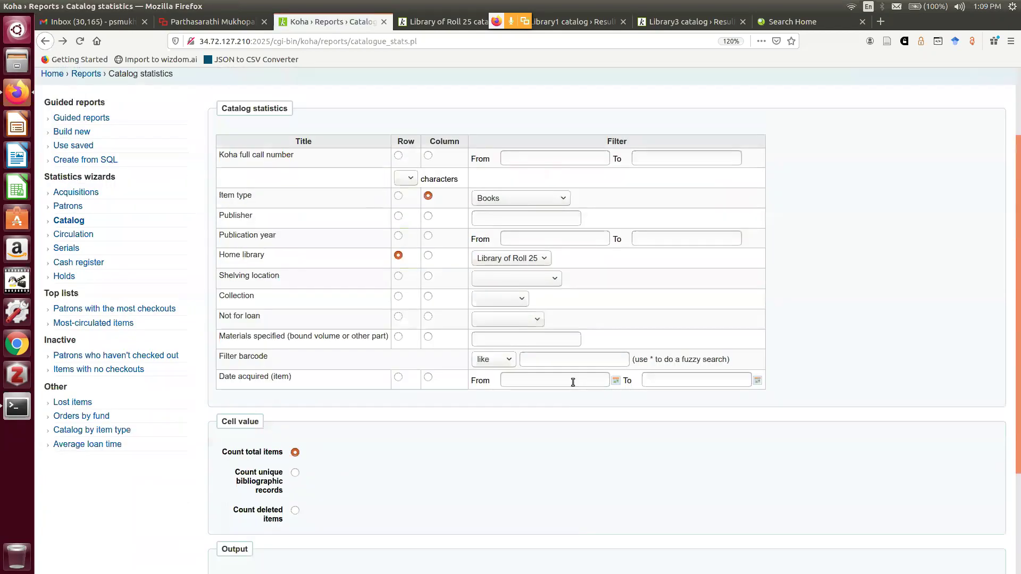
pyautogui.scroll(3, 273, 191)
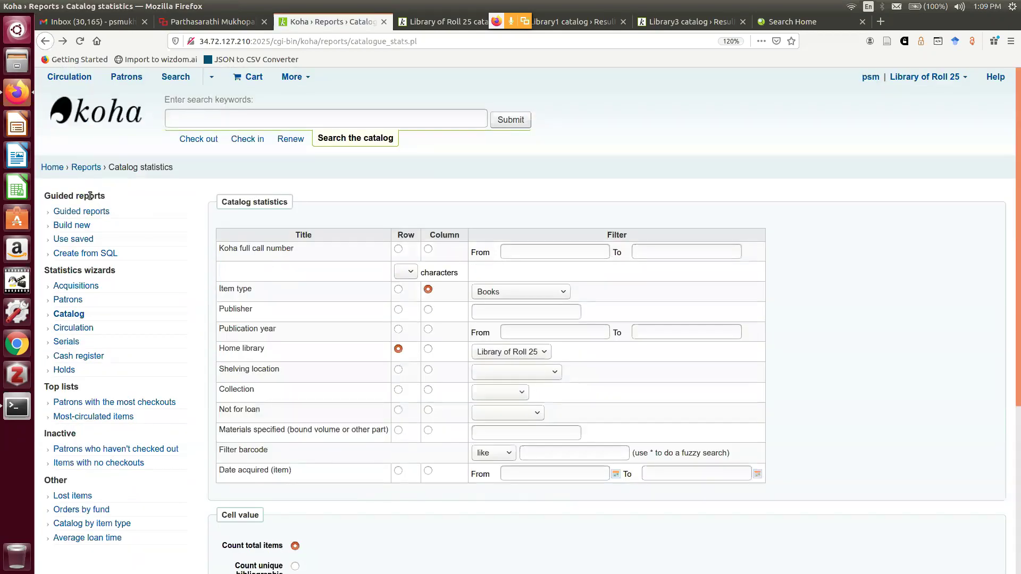
pyautogui.click(85, 167)
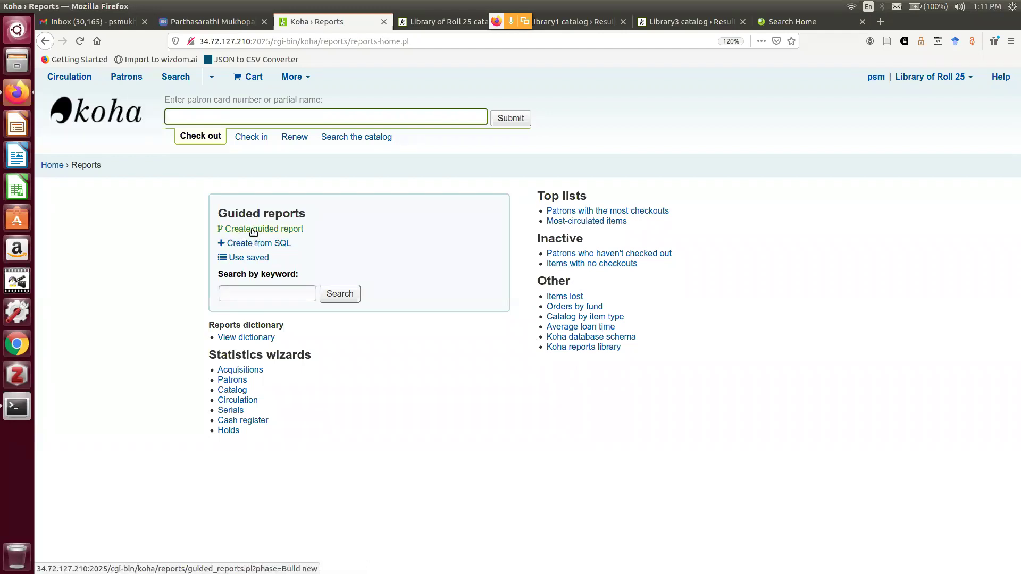
# Start a new guided report on the Catalog module, keeping Report is public at No
pyautogui.click(253, 229)
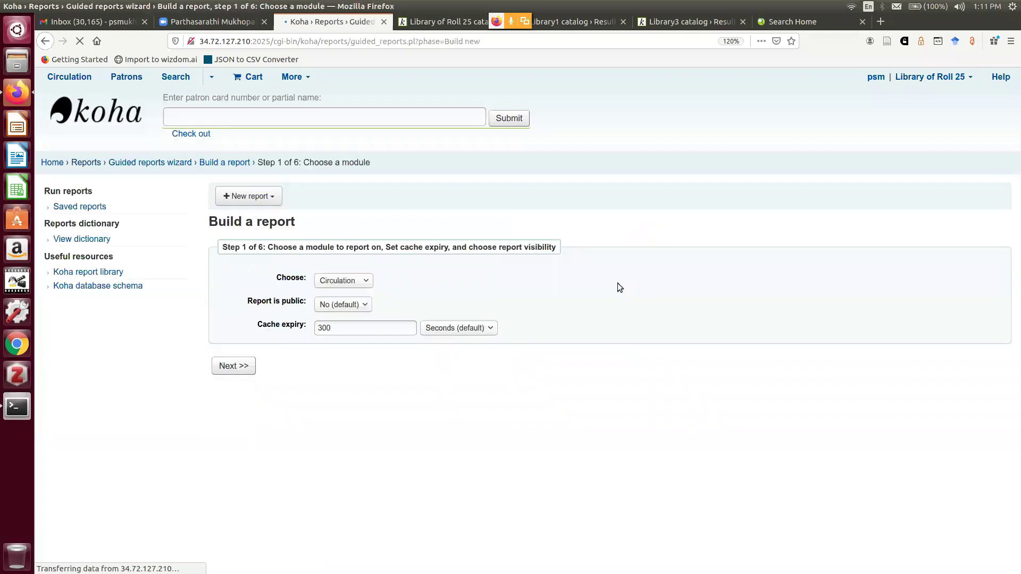
pyautogui.click(355, 285)
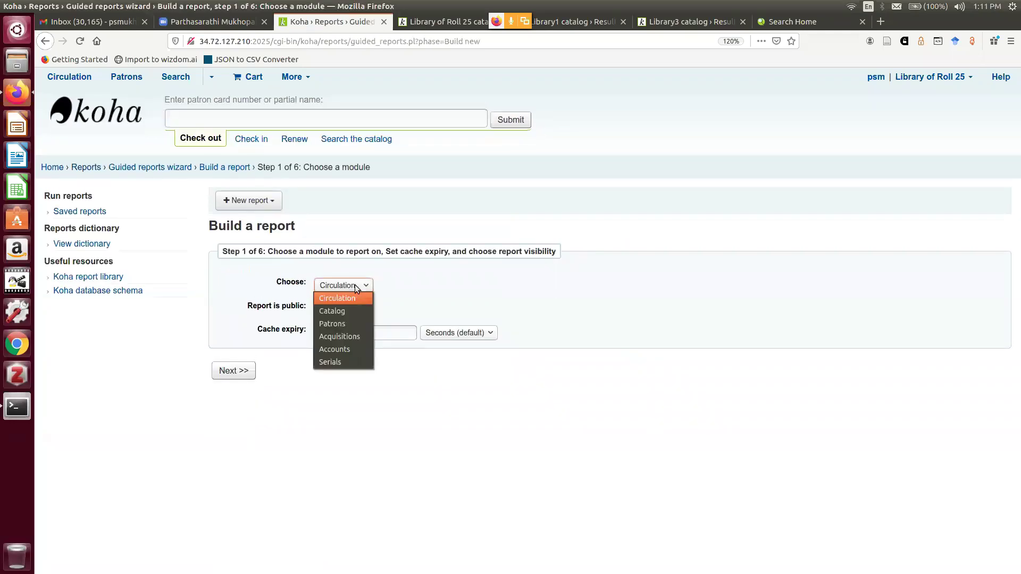
pyautogui.click(349, 312)
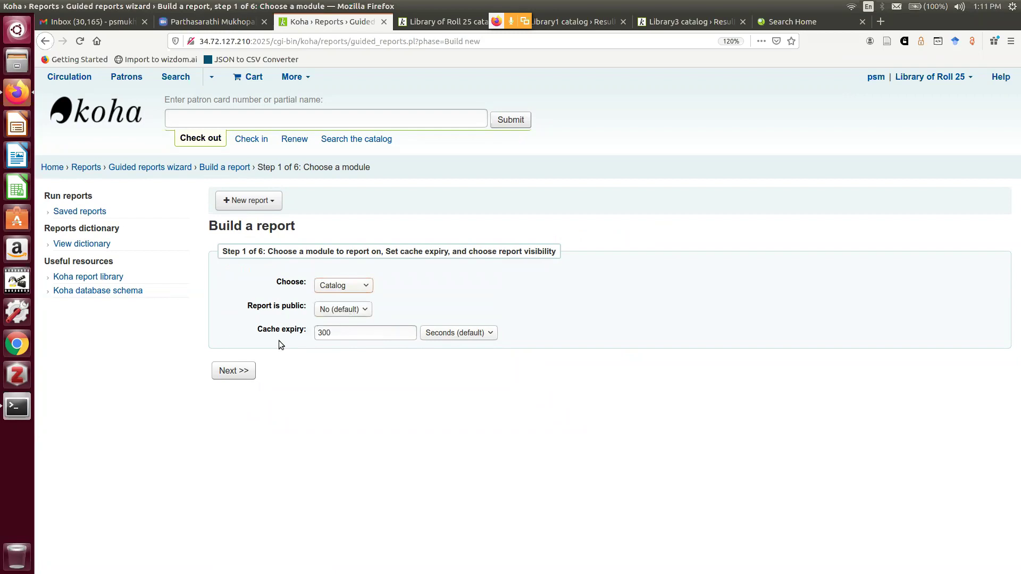
pyautogui.click(340, 313)
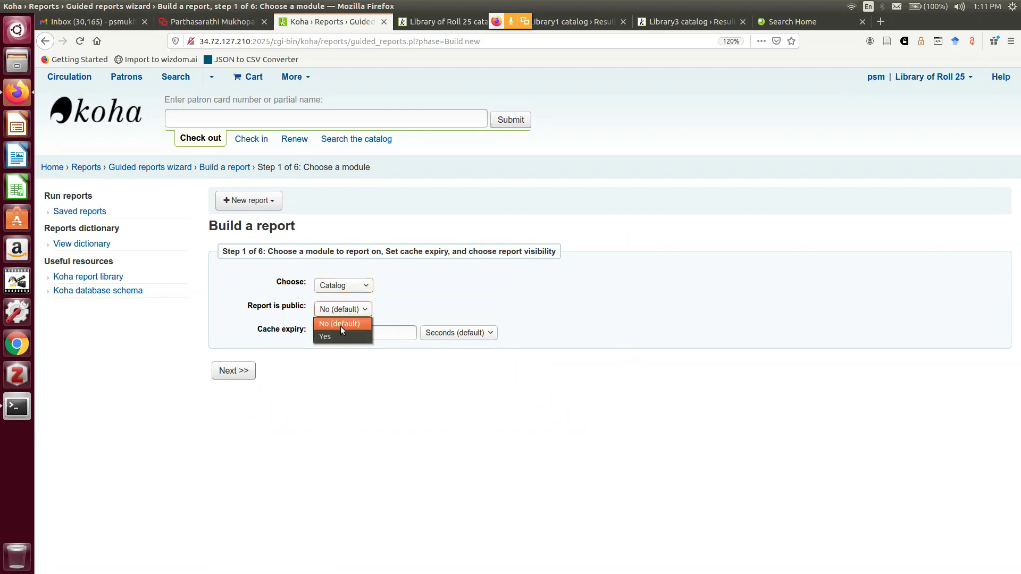
pyautogui.click(340, 326)
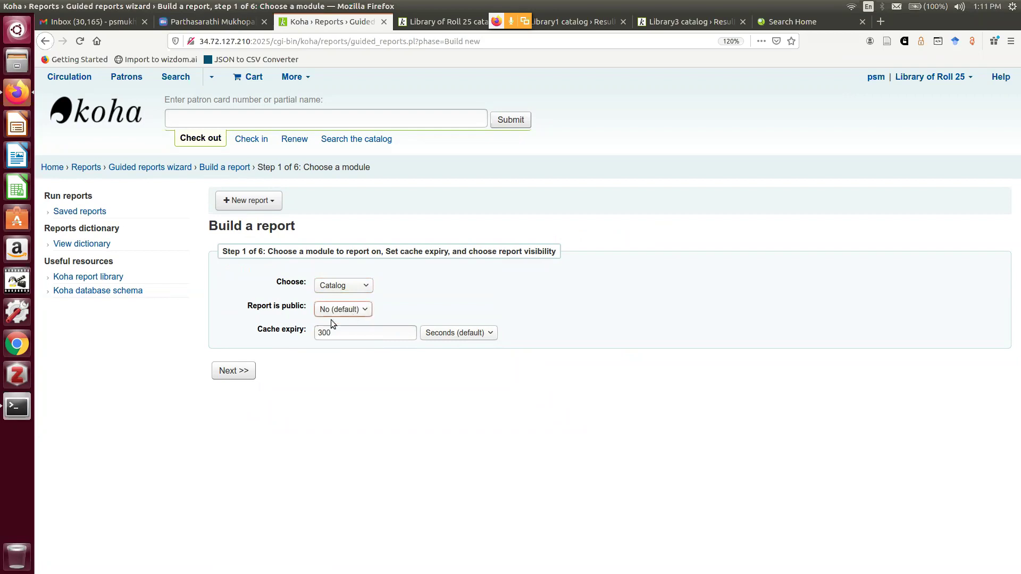
pyautogui.click(236, 372)
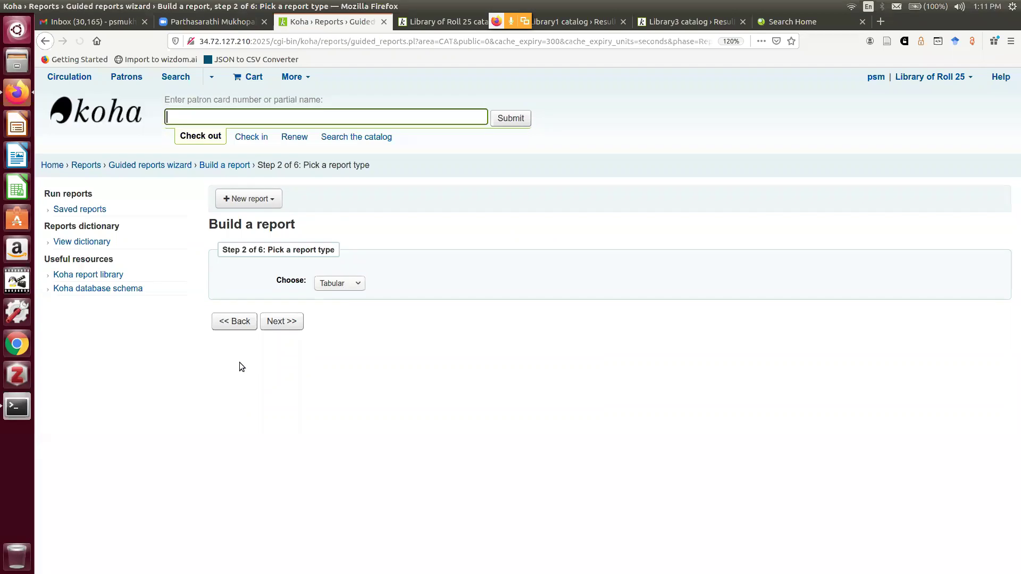
# Keep the report type Tabular and advance to column selection
pyautogui.click(356, 287)
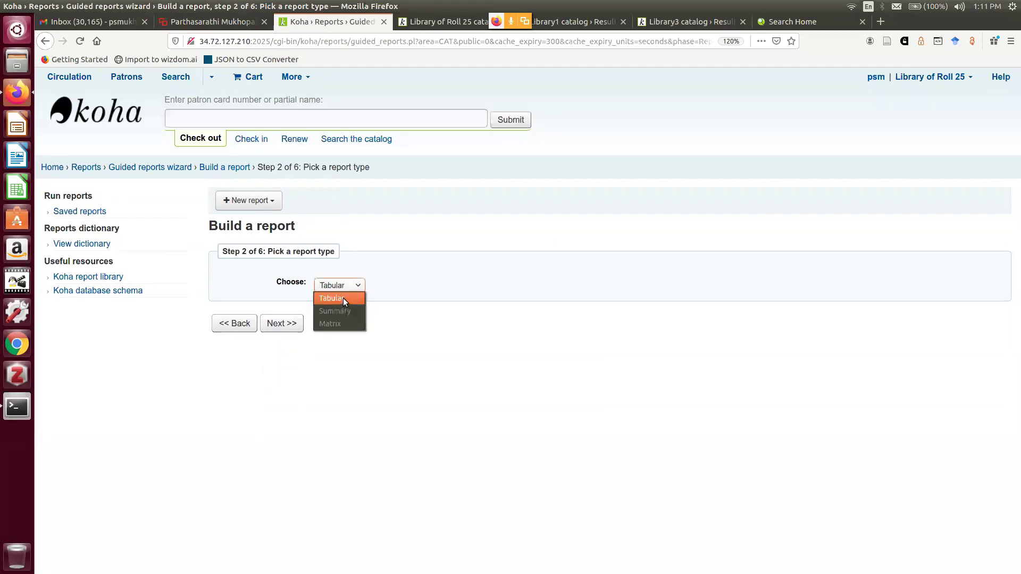
pyautogui.click(343, 298)
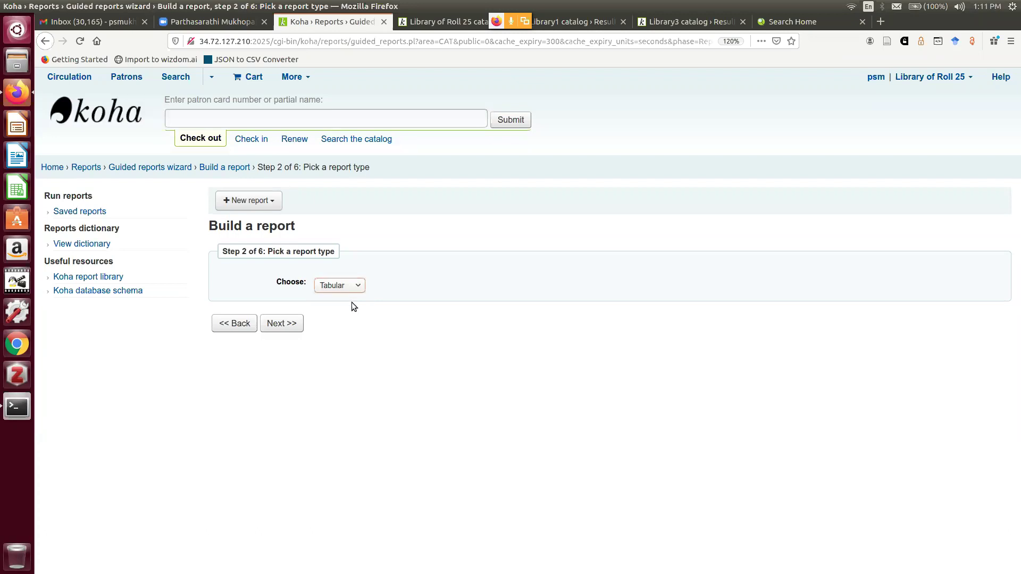
pyautogui.click(285, 326)
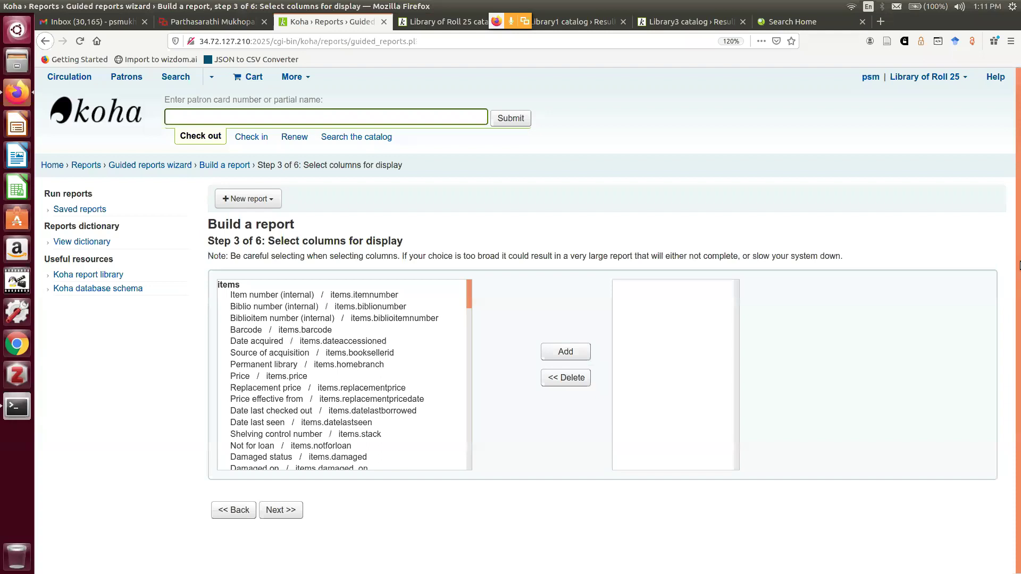
# Add biblio.title and Author / biblio.author to the report's display columns
pyautogui.moveTo(470, 286); pyautogui.dragTo(470, 441)
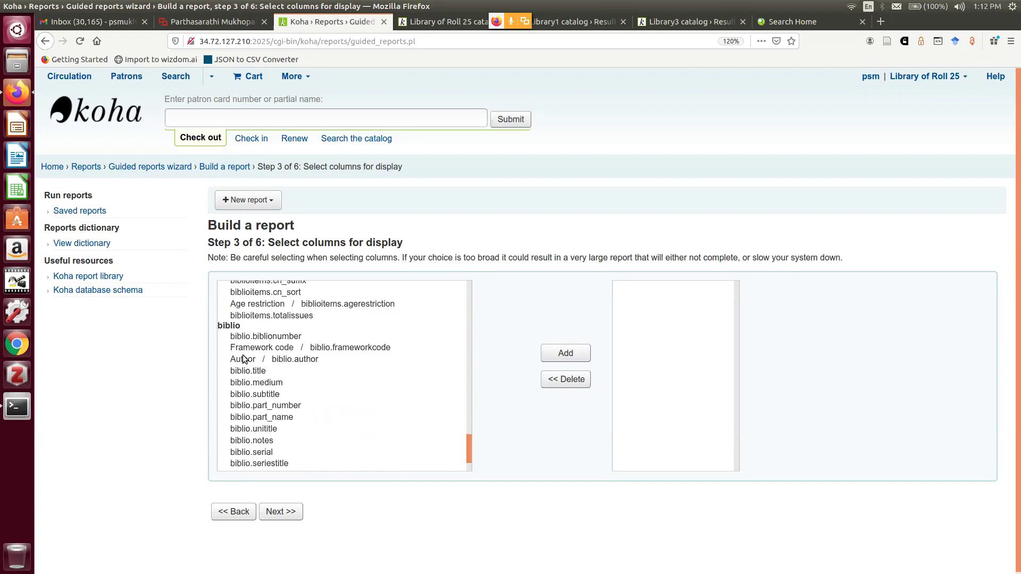
pyautogui.moveTo(468, 442); pyautogui.dragTo(486, 277)
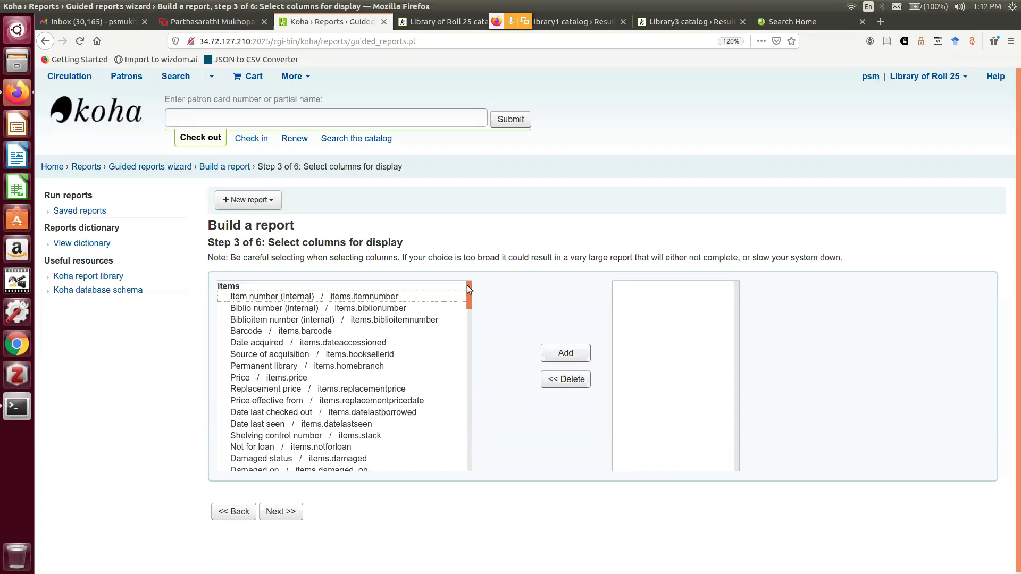
pyautogui.moveTo(467, 285); pyautogui.dragTo(464, 461)
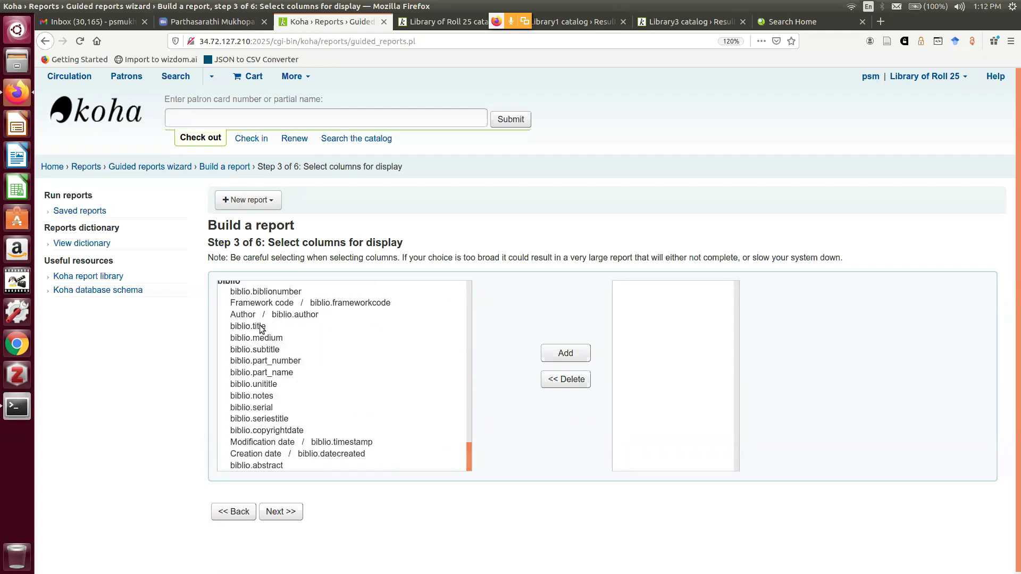
pyautogui.click(275, 328)
pyautogui.click(565, 354)
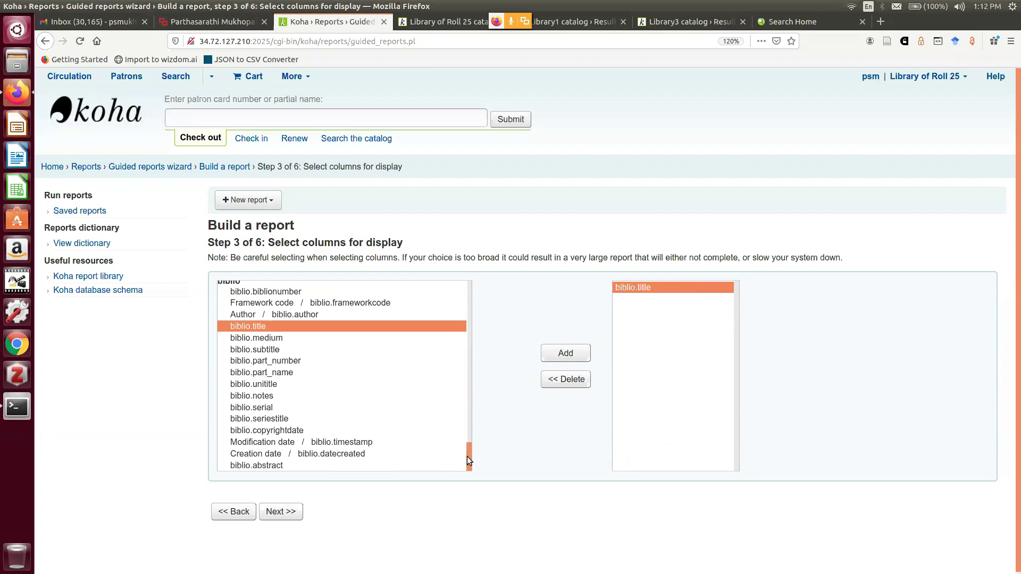
pyautogui.scroll(2, 469, 458)
pyautogui.click(308, 362)
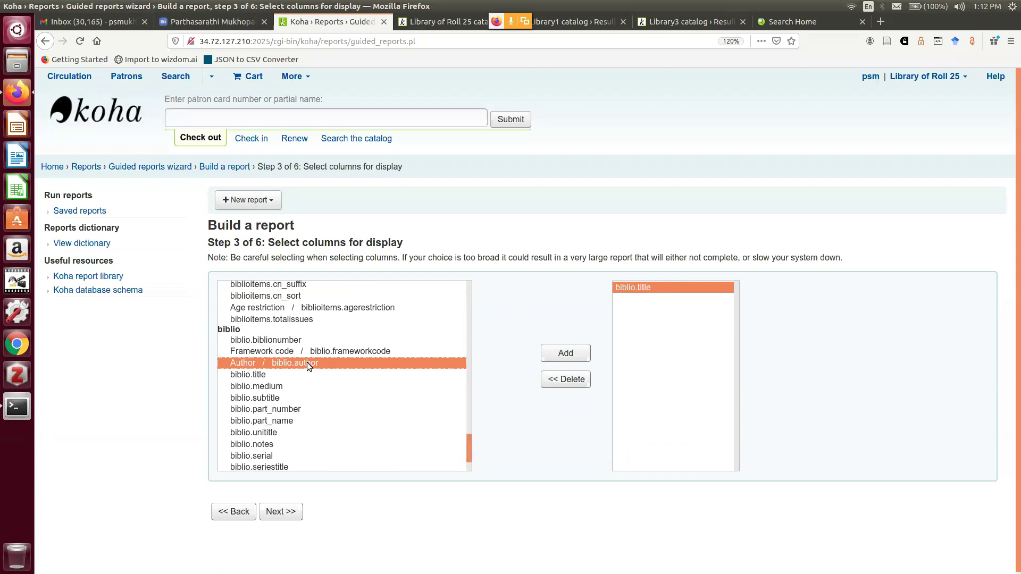
pyautogui.click(565, 354)
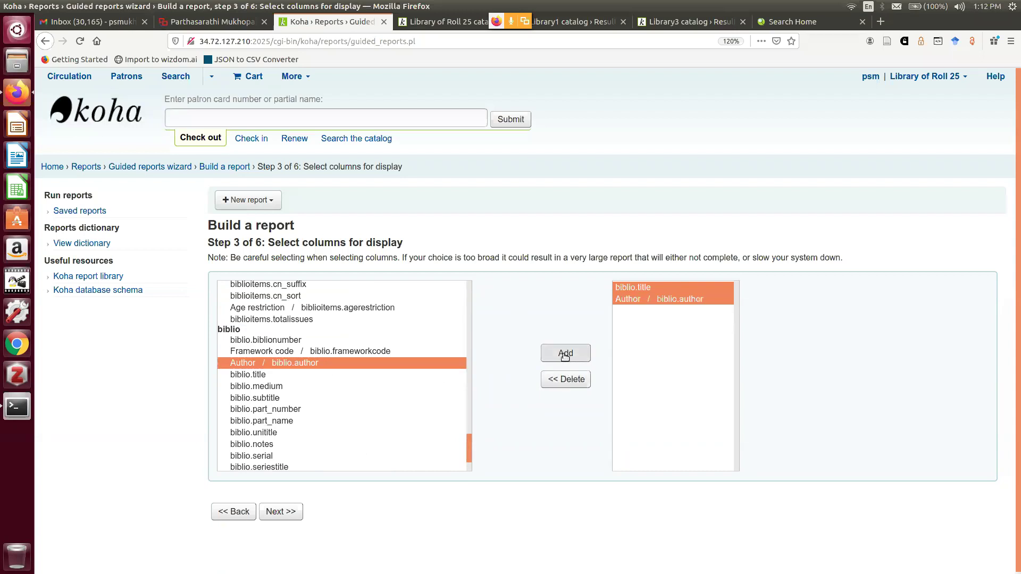
pyautogui.moveTo(468, 447); pyautogui.dragTo(464, 286)
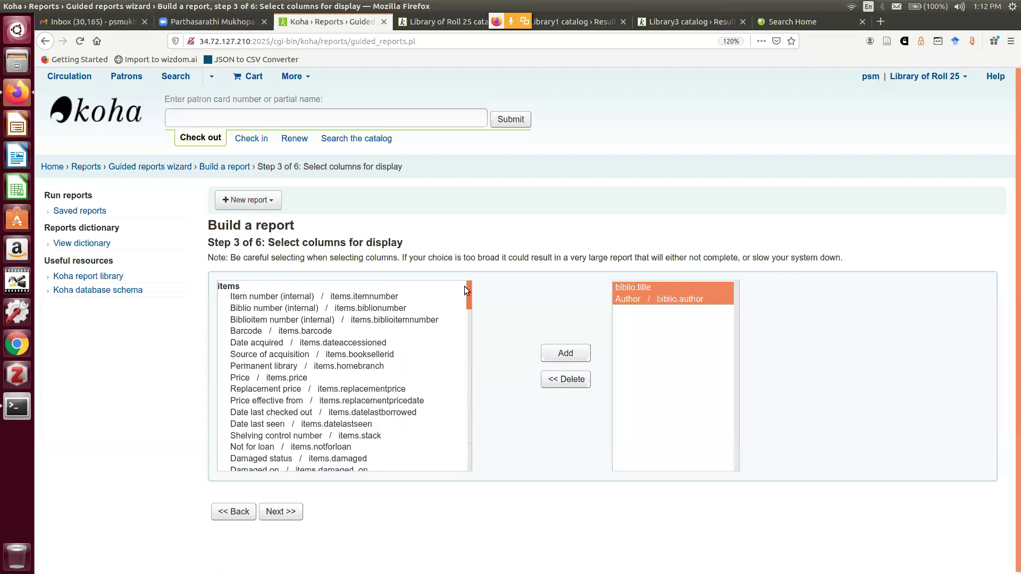
# Add the Barcode, Date acquired and ISBN columns, then advance to the limits step
pyautogui.click(305, 334)
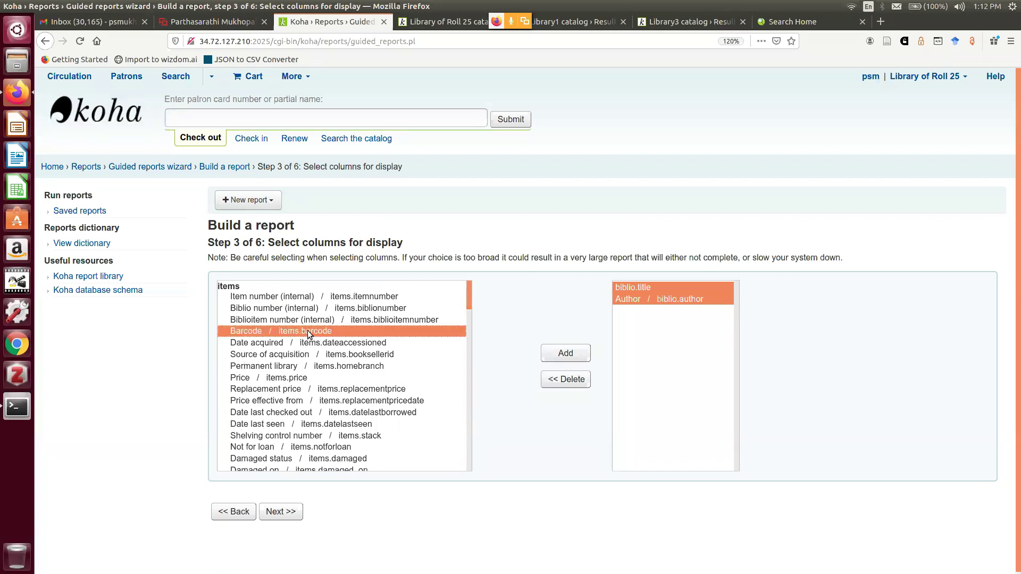
pyautogui.click(575, 356)
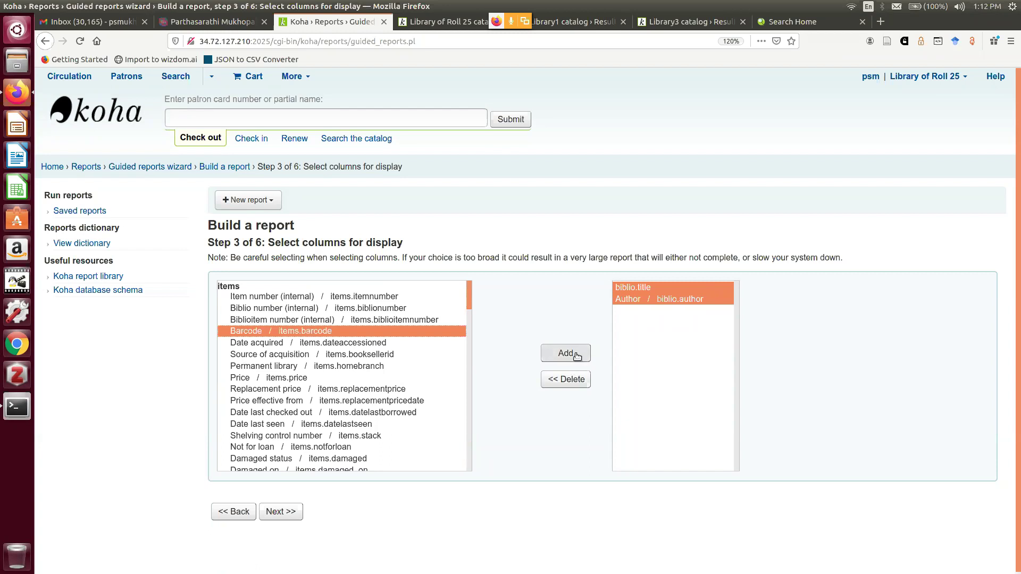
pyautogui.click(322, 345)
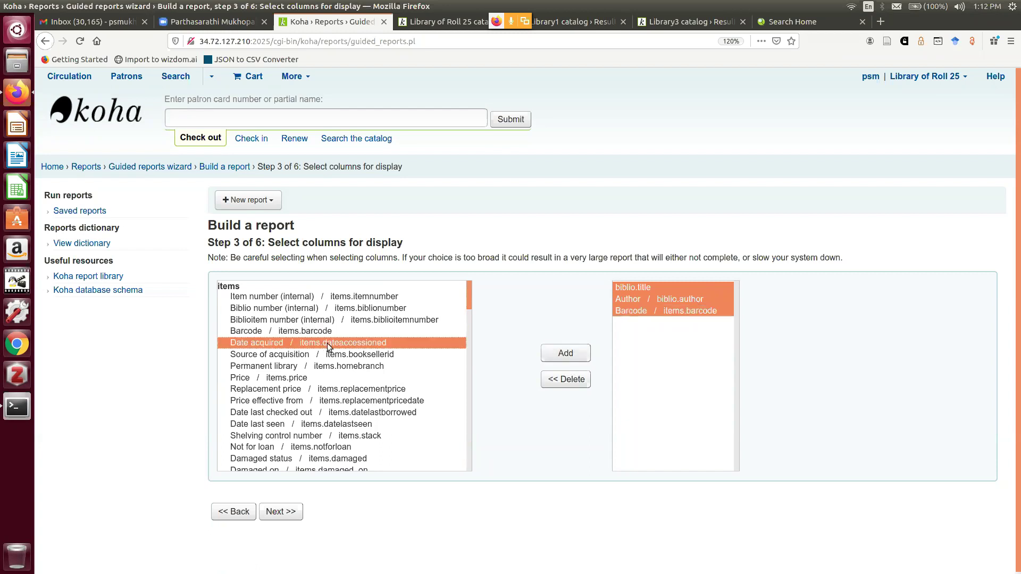
pyautogui.click(563, 357)
pyautogui.moveTo(468, 292); pyautogui.dragTo(460, 383)
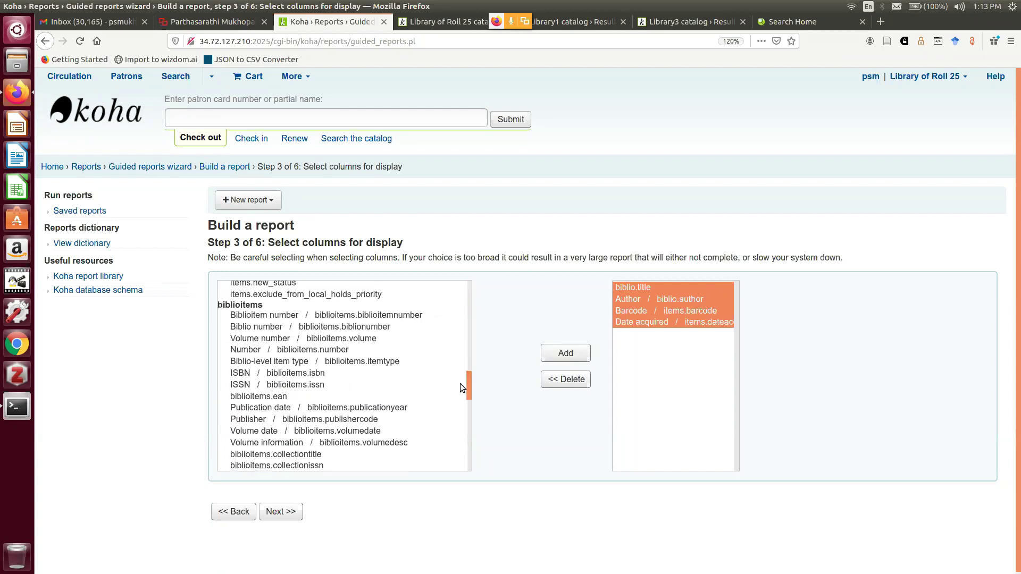
pyautogui.click(318, 372)
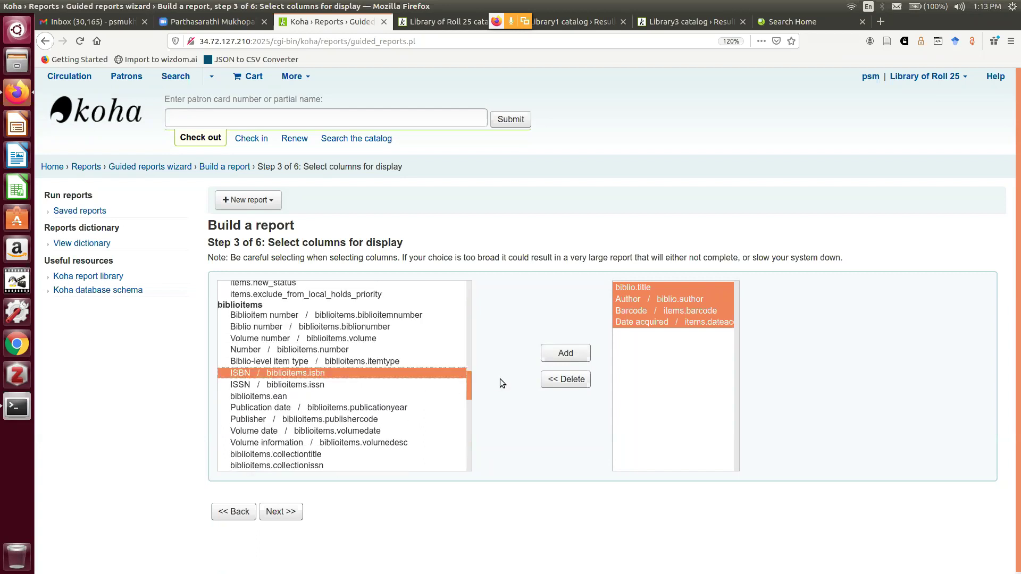
pyautogui.click(563, 358)
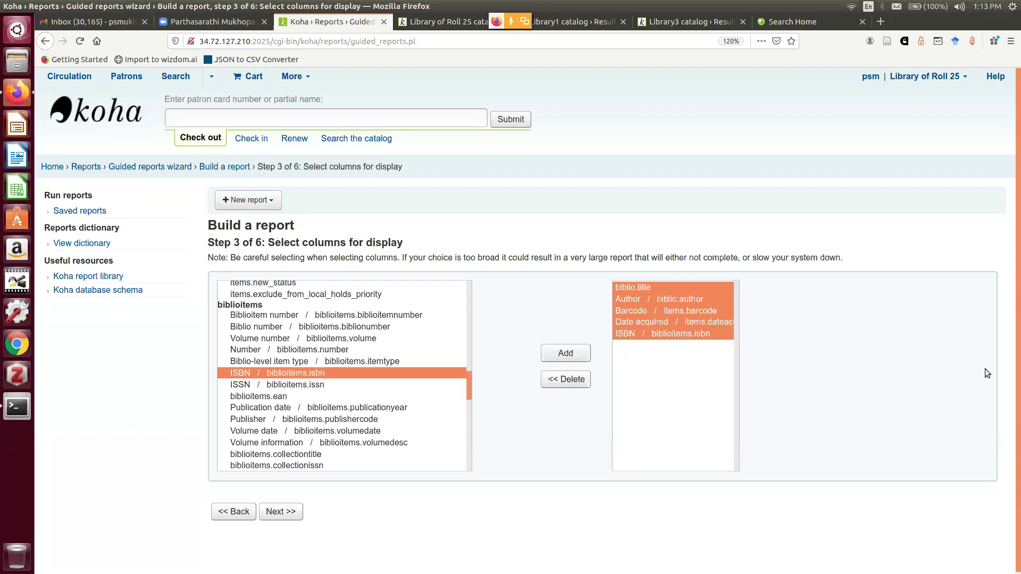
pyautogui.scroll(-1, 985, 369)
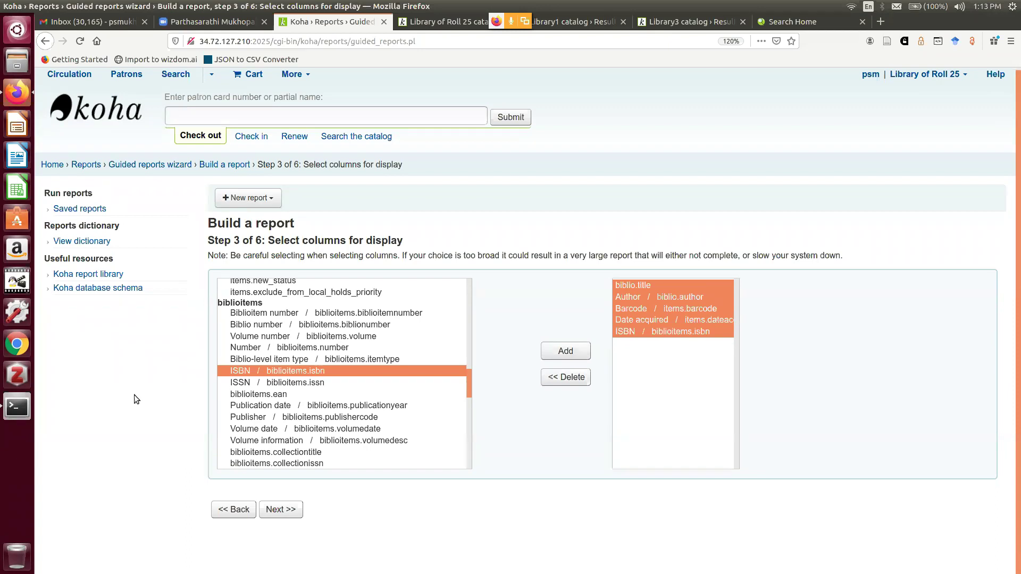
pyautogui.click(291, 511)
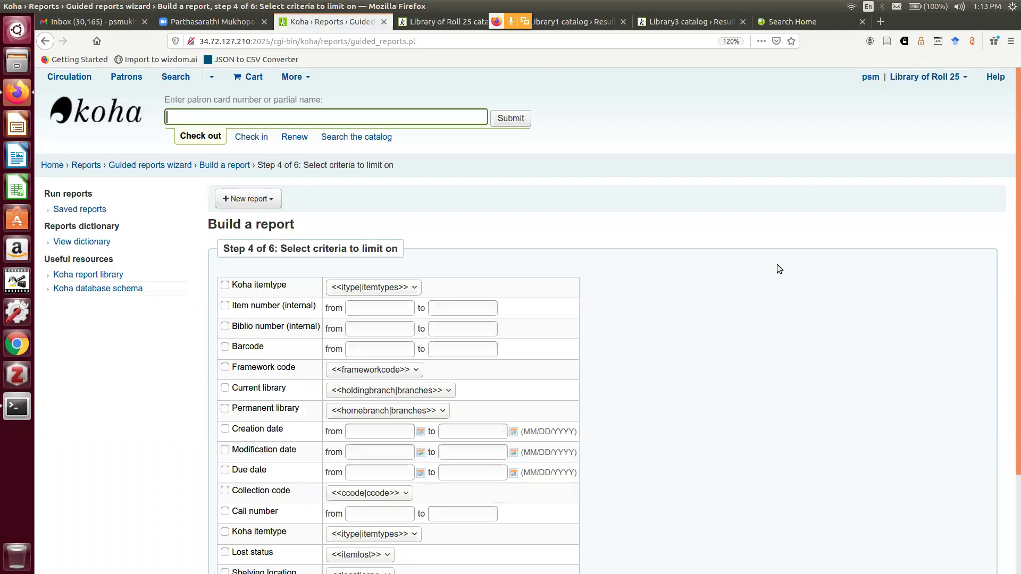
# Limit the report to item type BK
pyautogui.scroll(-2, 771, 250)
pyautogui.scroll(-1, 767, 243)
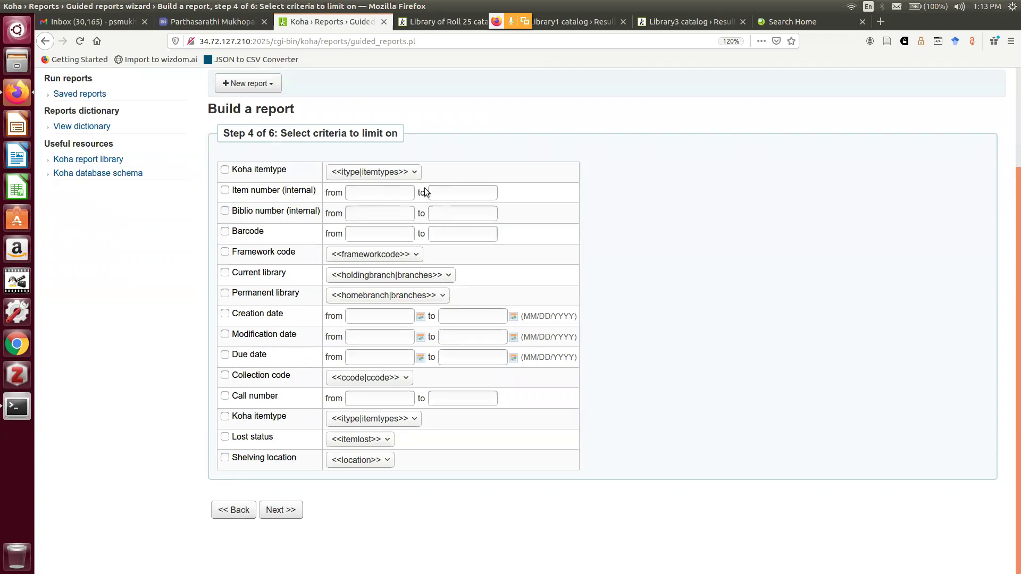
pyautogui.click(414, 172)
pyautogui.click(375, 203)
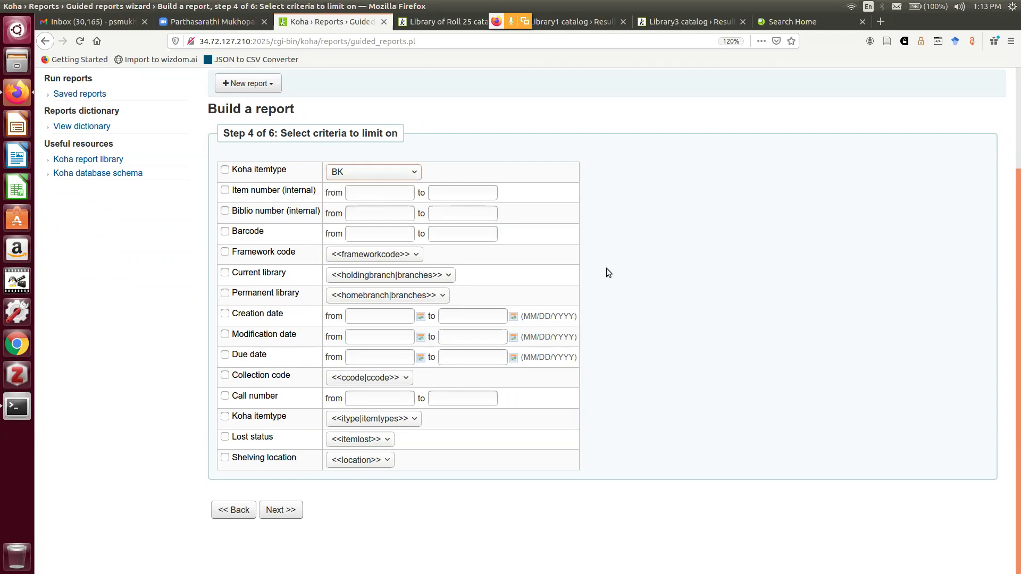
pyautogui.click(414, 171)
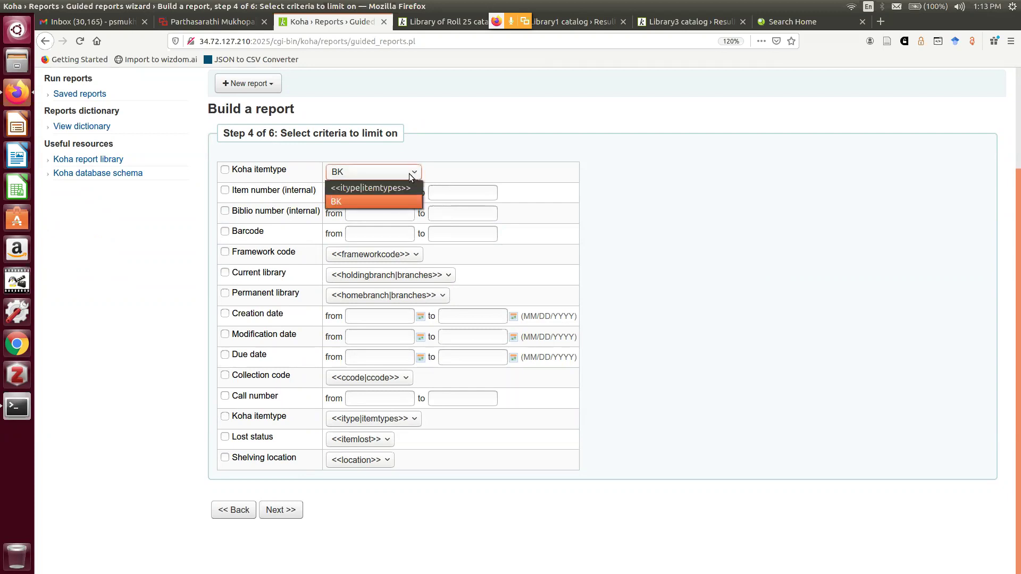
pyautogui.click(400, 202)
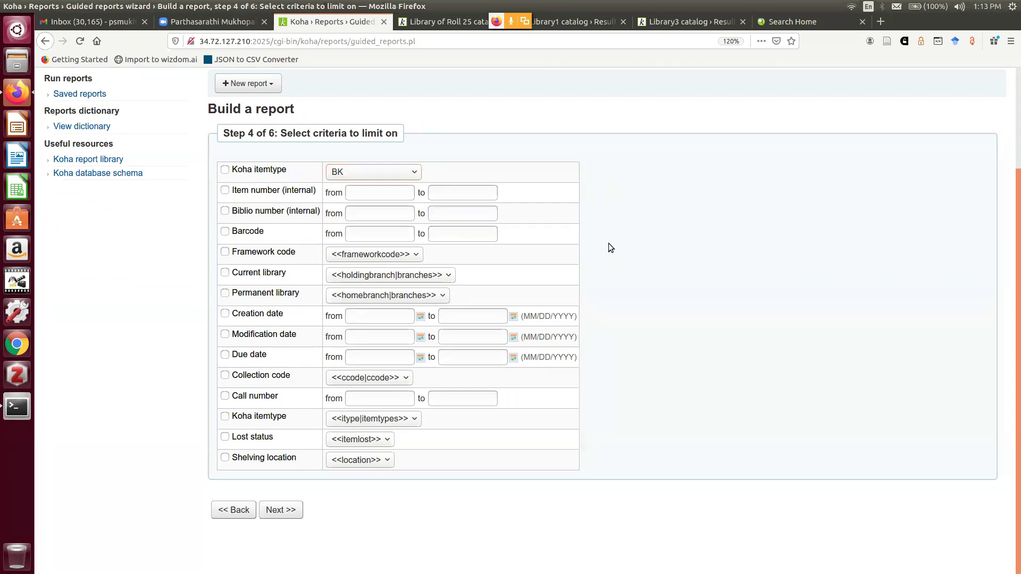
pyautogui.click(393, 175)
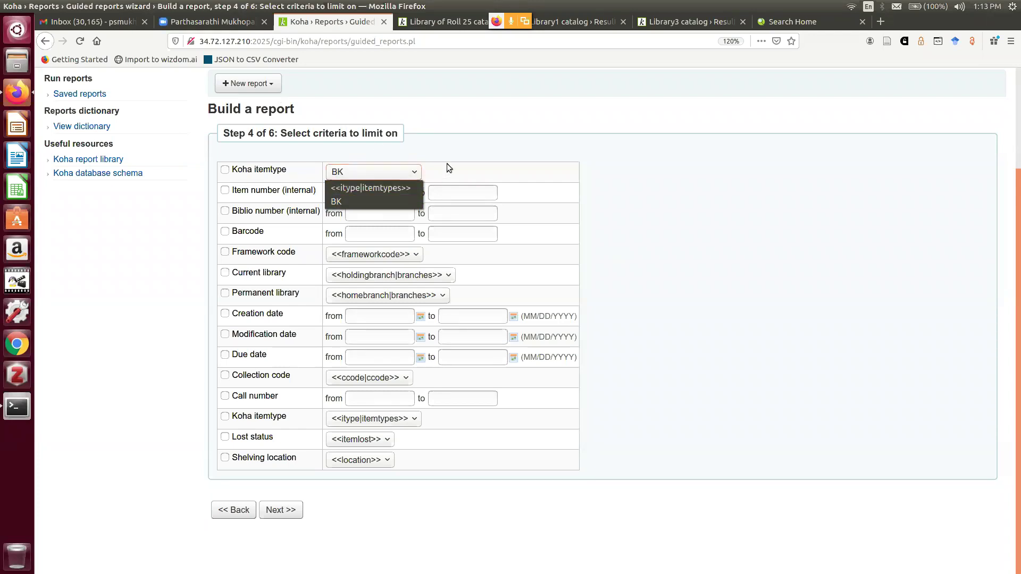
pyautogui.click(380, 200)
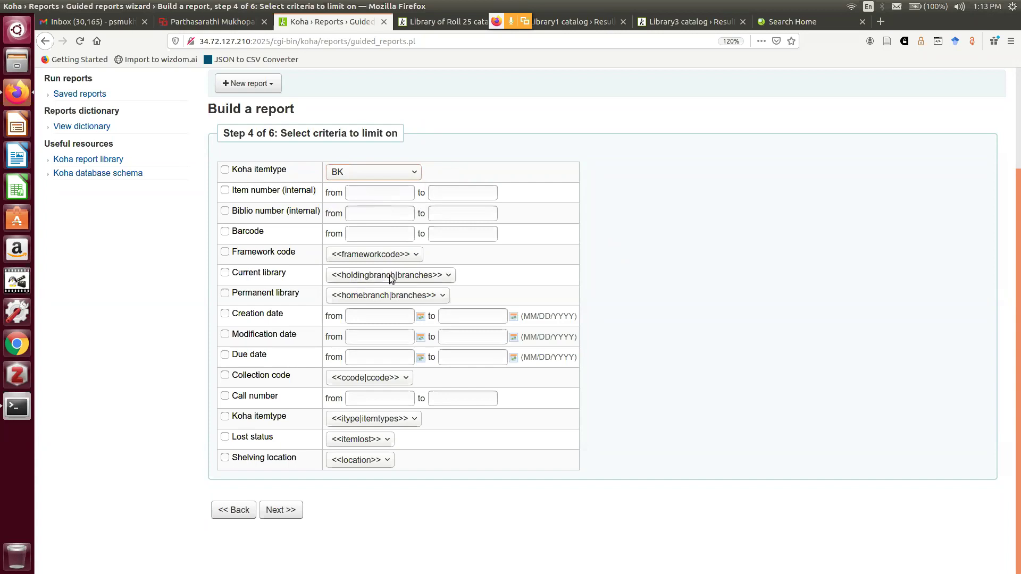
# Limit both current and permanent library to ROLL25 and continue
pyautogui.click(444, 276)
pyautogui.click(423, 303)
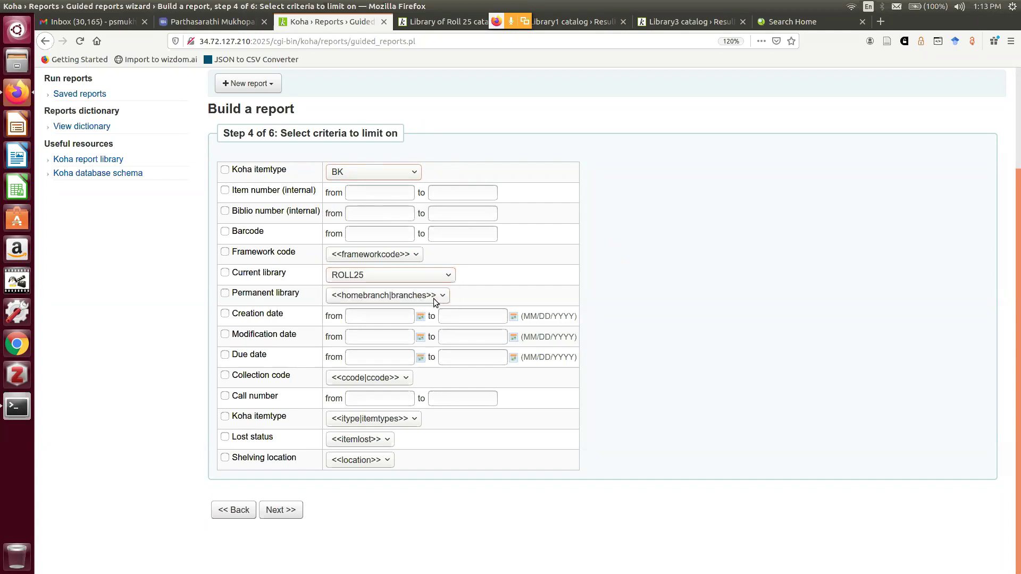
pyautogui.click(433, 297)
pyautogui.click(419, 326)
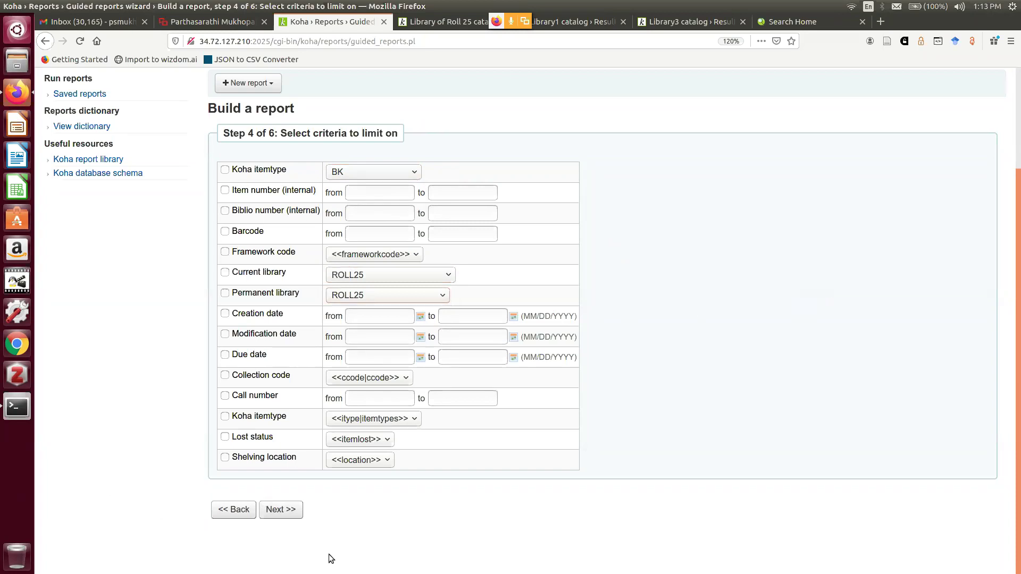
pyautogui.click(290, 513)
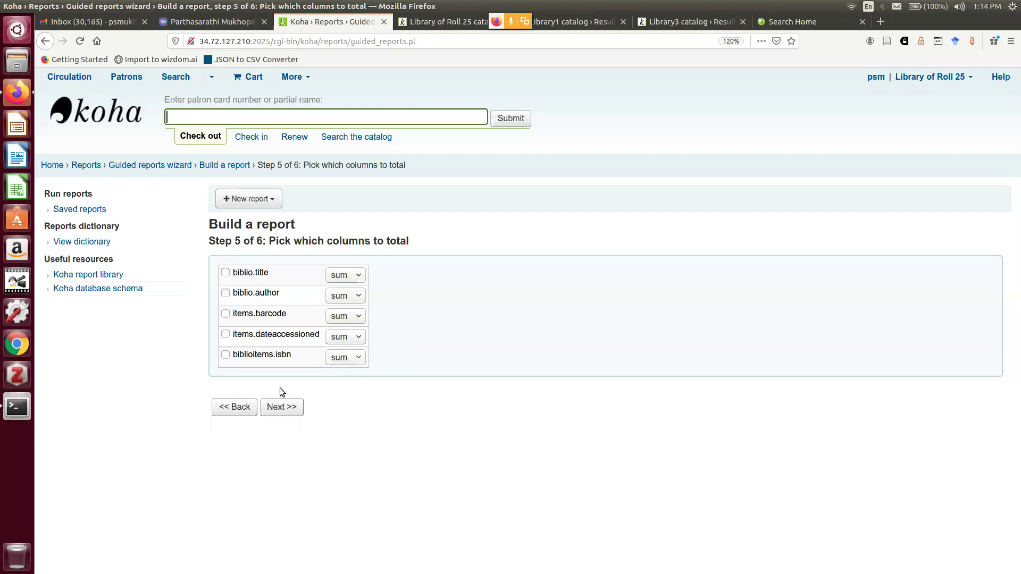
# Skip column totals, order by items.barcode ascending, and finish the report
pyautogui.click(281, 411)
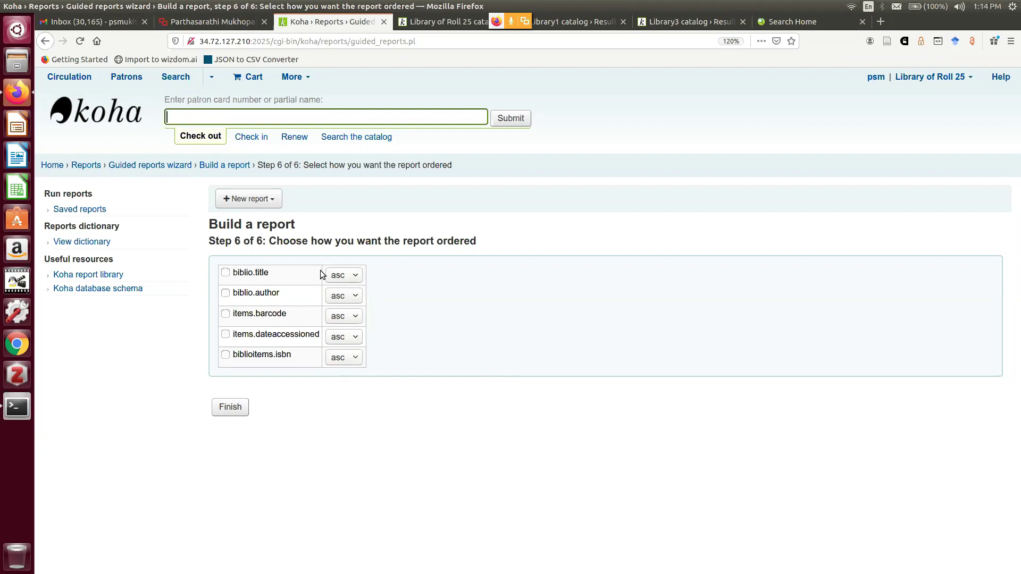
pyautogui.click(226, 314)
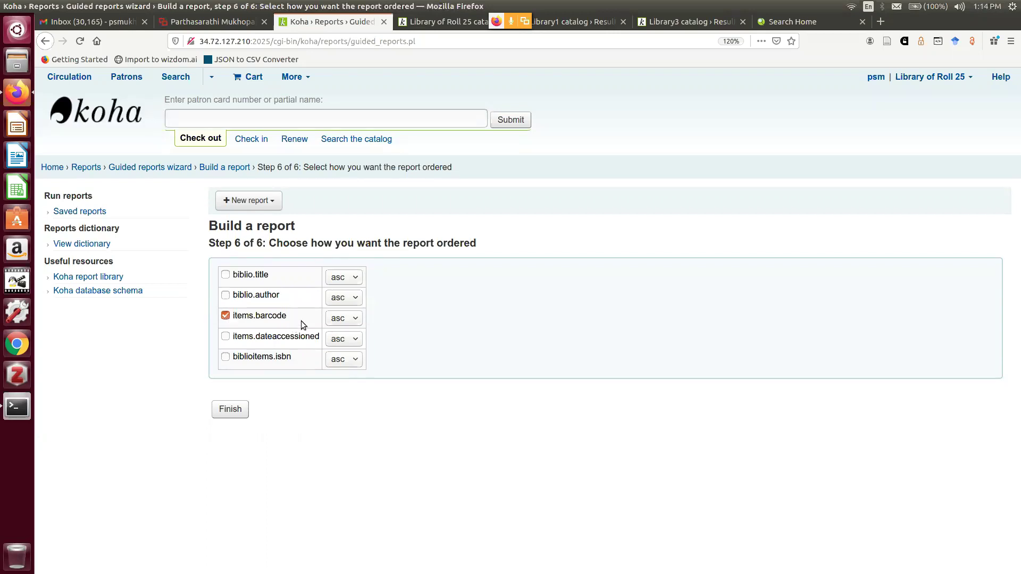
pyautogui.click(354, 319)
pyautogui.click(346, 336)
pyautogui.click(237, 414)
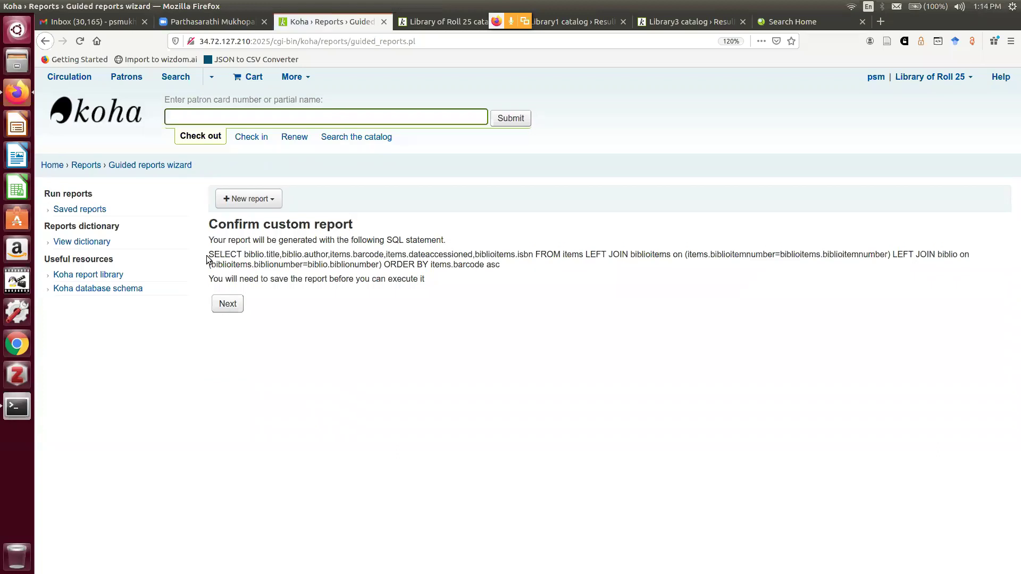
# Review the generated SQL statement, then proceed to the save form
pyautogui.click(209, 255)
pyautogui.moveTo(209, 255); pyautogui.dragTo(508, 274)
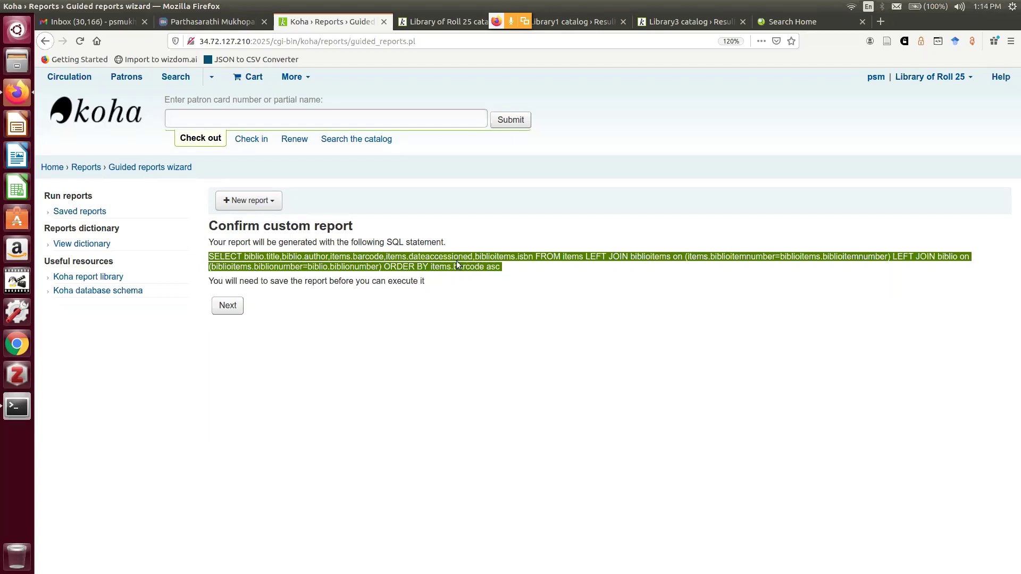
pyautogui.moveTo(387, 244); pyautogui.dragTo(449, 246)
pyautogui.moveTo(209, 257); pyautogui.dragTo(509, 273)
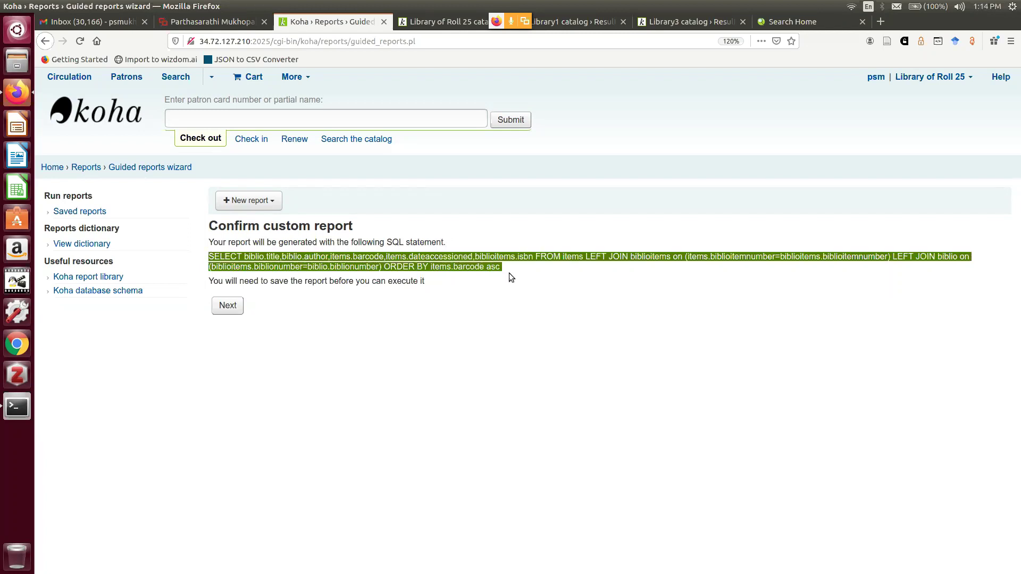
pyautogui.click(484, 326)
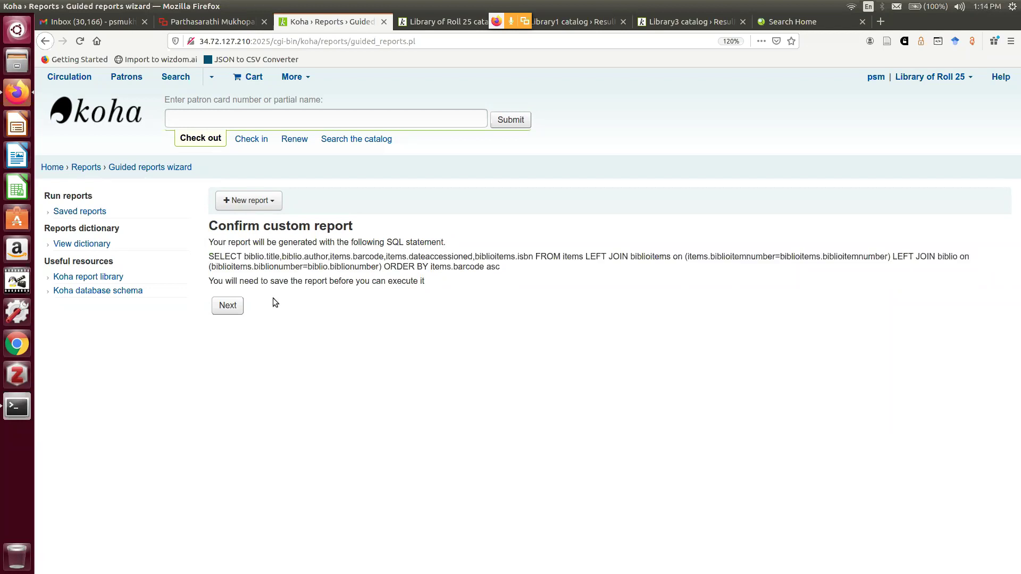
pyautogui.click(230, 311)
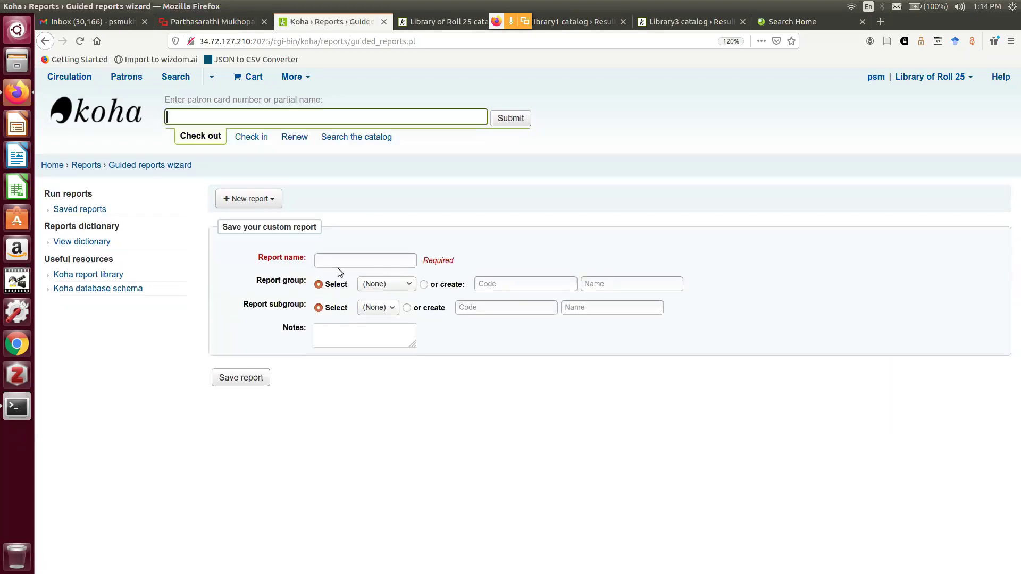
# Save the custom report under the name r1 and scroll through its SQL
pyautogui.click(340, 259)
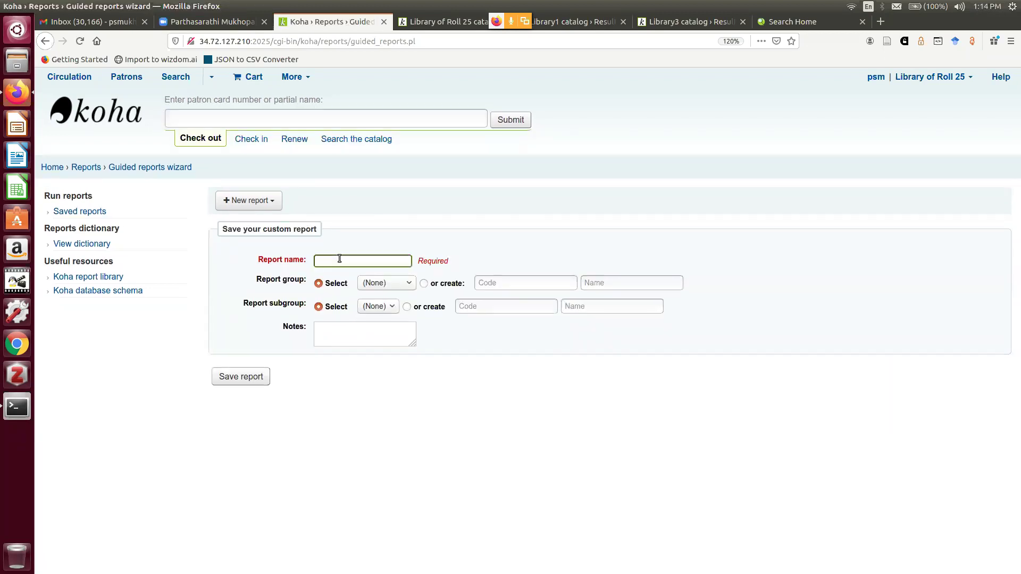
pyautogui.write('r1')
pyautogui.click(241, 379)
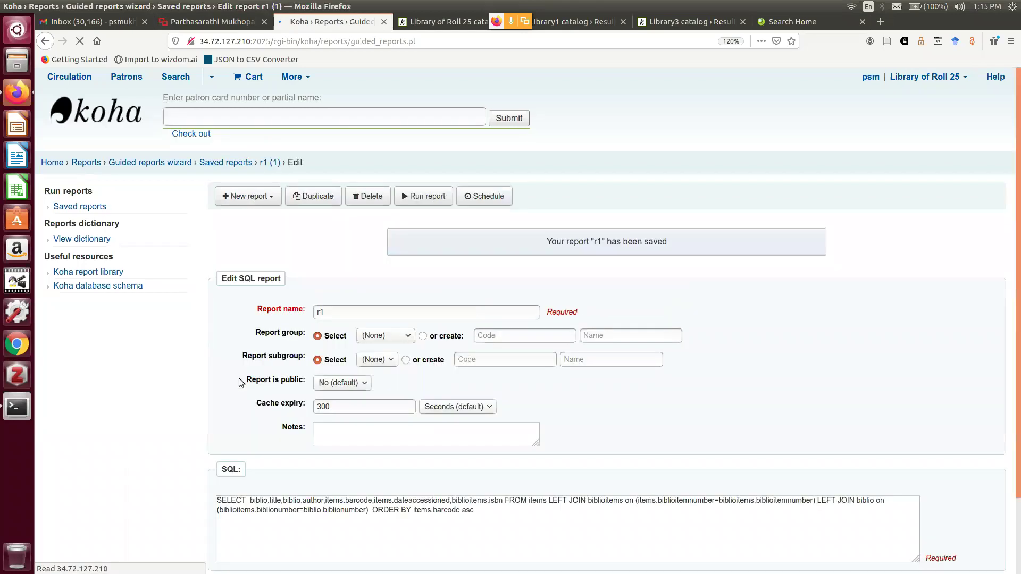
pyautogui.scroll(-2, 603, 375)
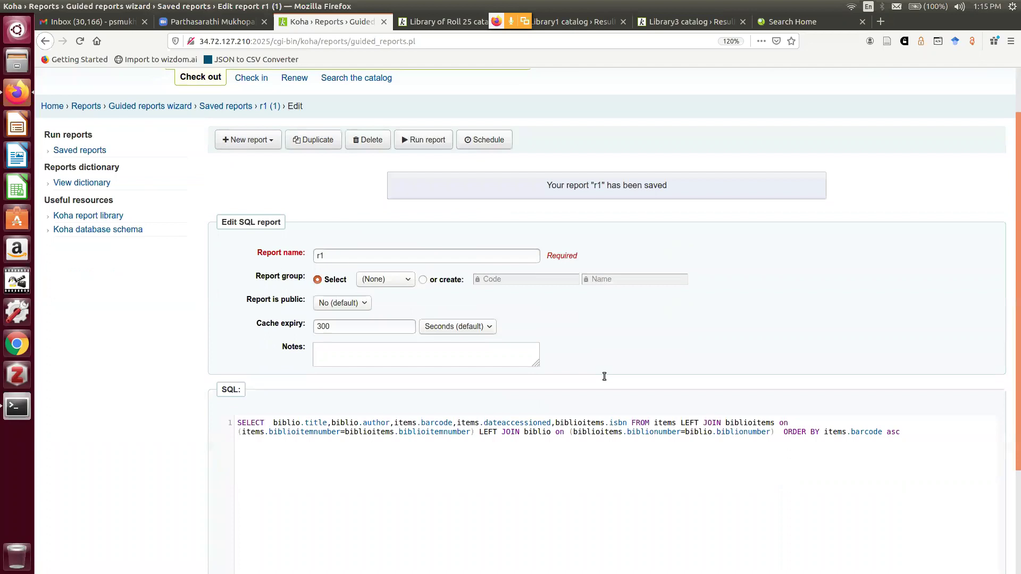
pyautogui.scroll(-4, 603, 376)
pyautogui.scroll(4, 603, 375)
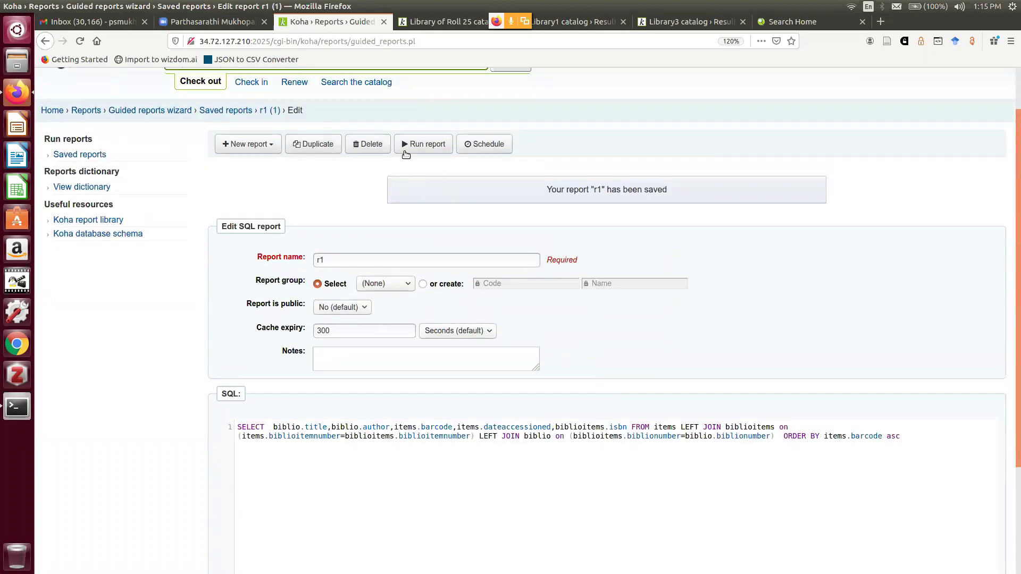
# Run report r1, inspect its six result rows, and glance at the Download options
pyautogui.click(434, 145)
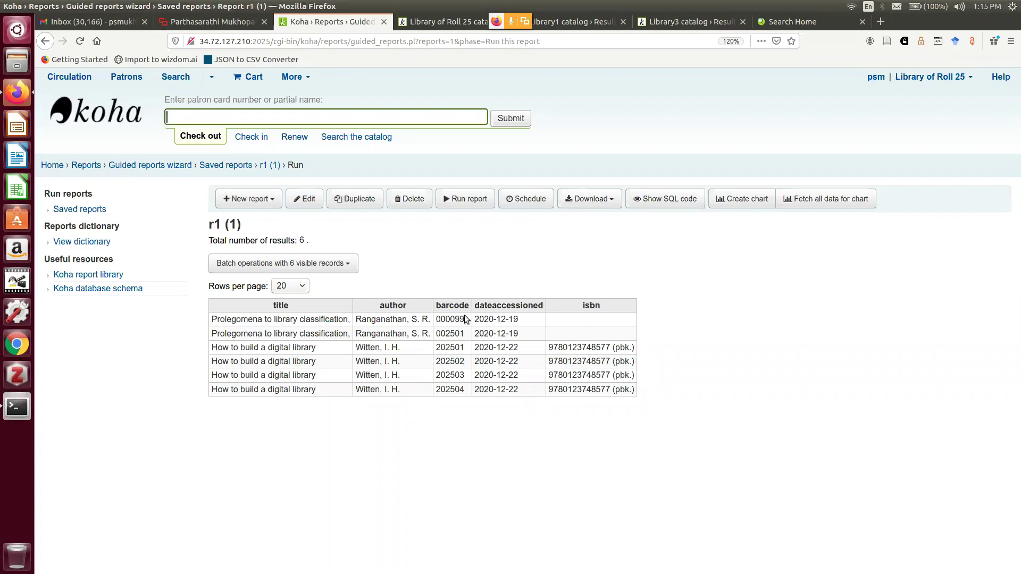
pyautogui.moveTo(437, 320); pyautogui.dragTo(464, 322)
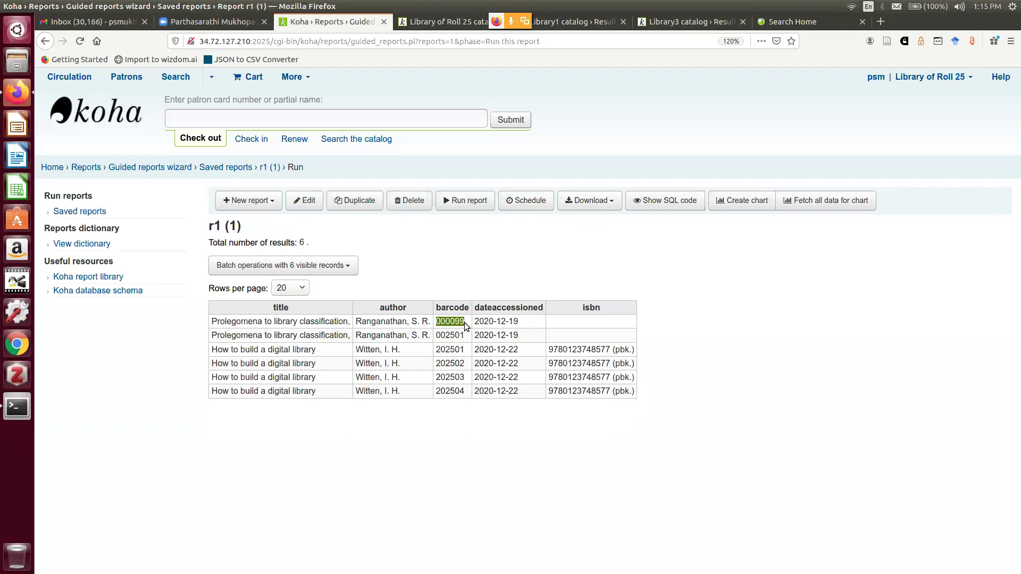
pyautogui.click(446, 328)
pyautogui.moveTo(438, 322); pyautogui.dragTo(464, 335)
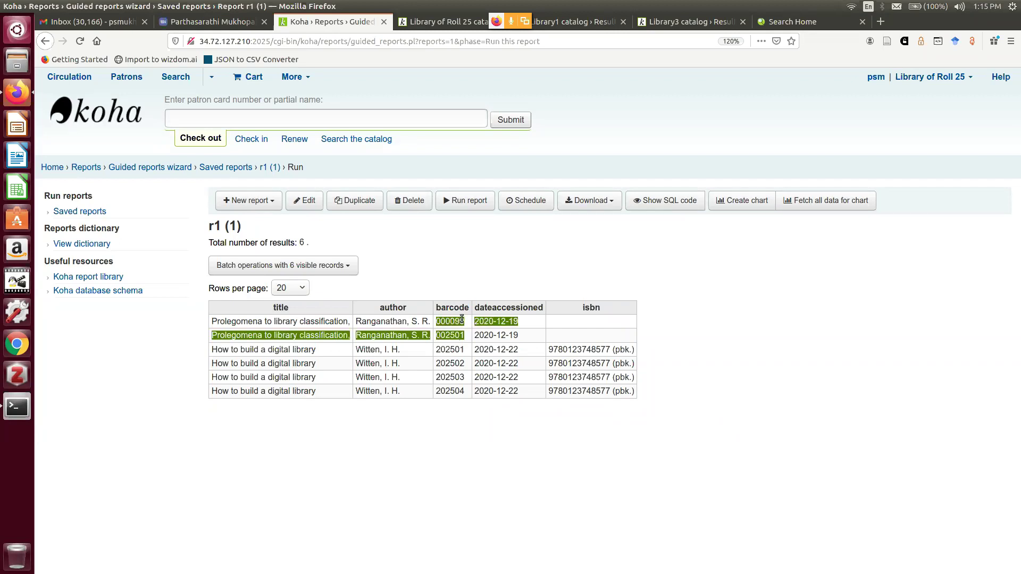
pyautogui.click(461, 285)
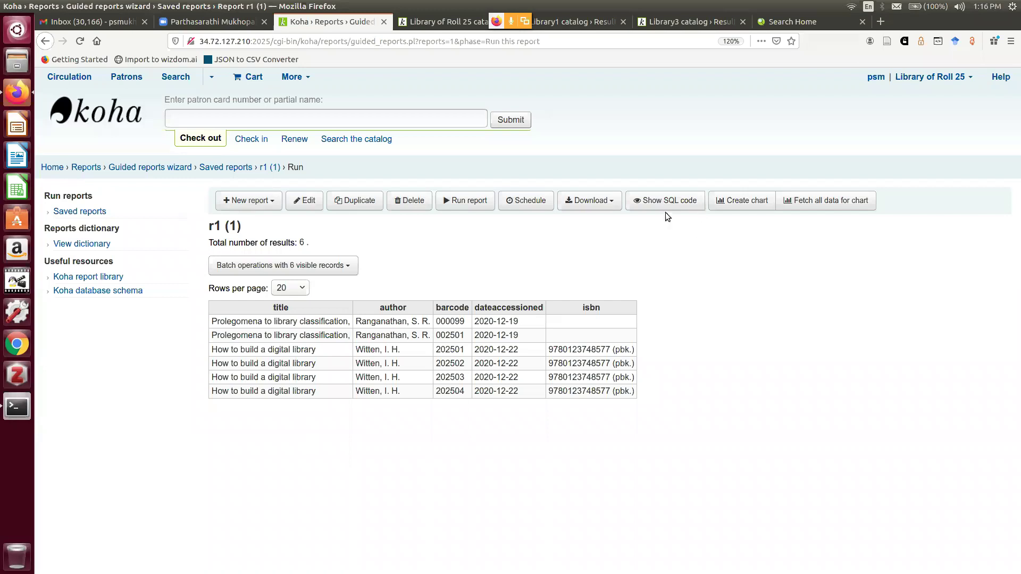
pyautogui.click(608, 207)
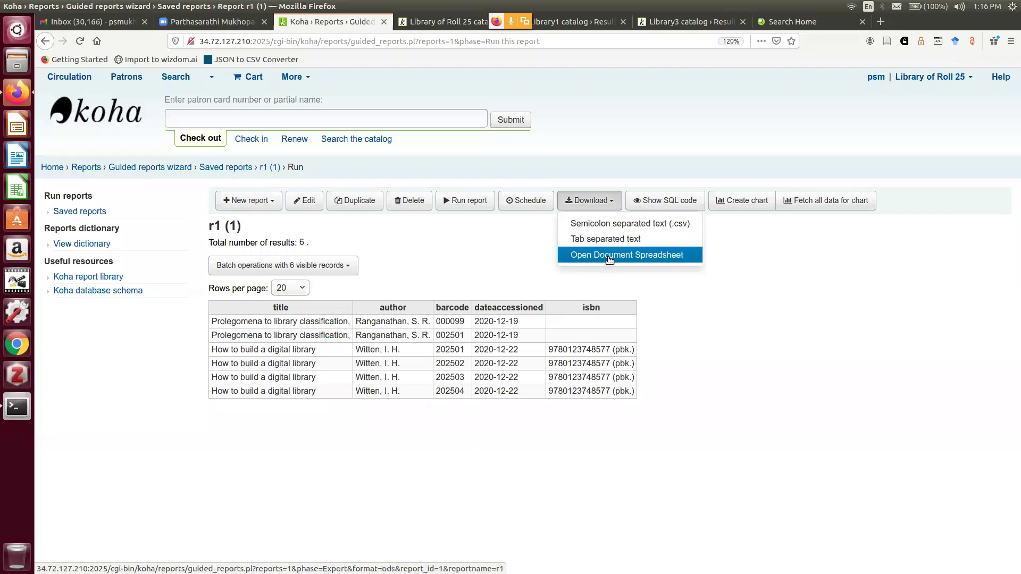
pyautogui.click(860, 296)
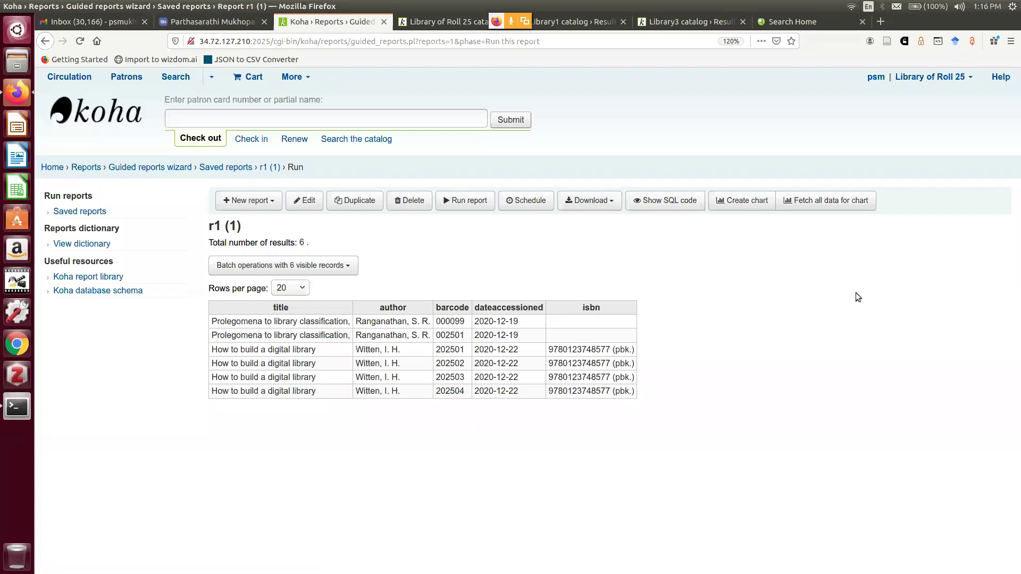
# Draw a pie chart of report r1's results using title as the x column
pyautogui.click(742, 202)
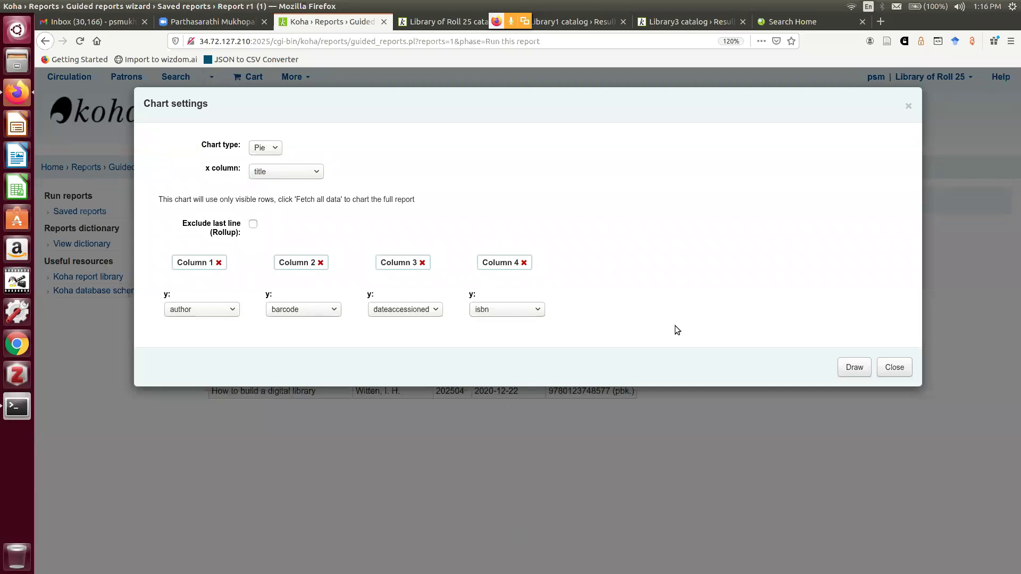
pyautogui.click(854, 368)
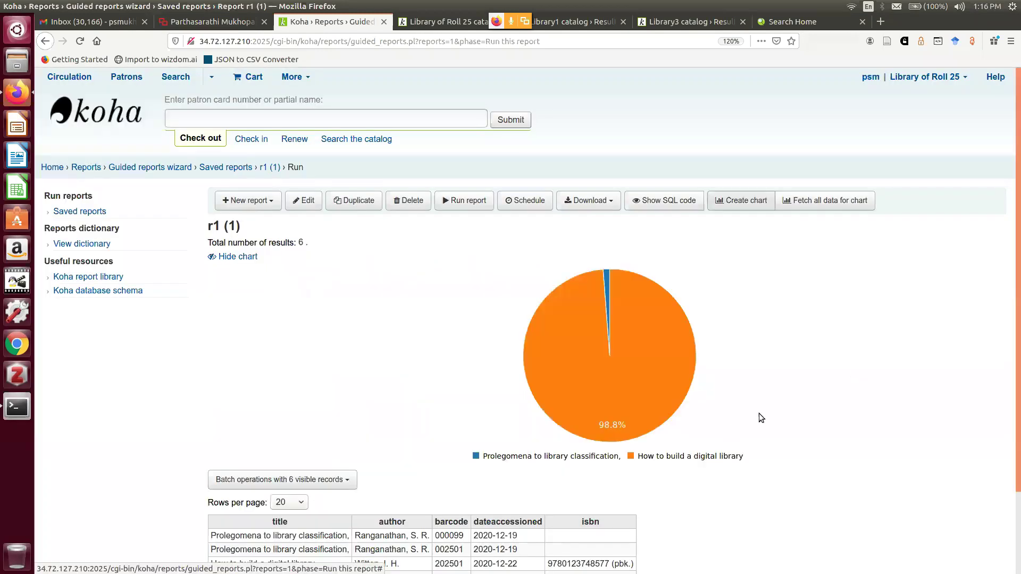
pyautogui.scroll(-1, 759, 416)
pyautogui.scroll(-1, 761, 412)
# Hide the pie chart, close the empty batch operations list, and return to the staff home page
pyautogui.moveTo(655, 269)
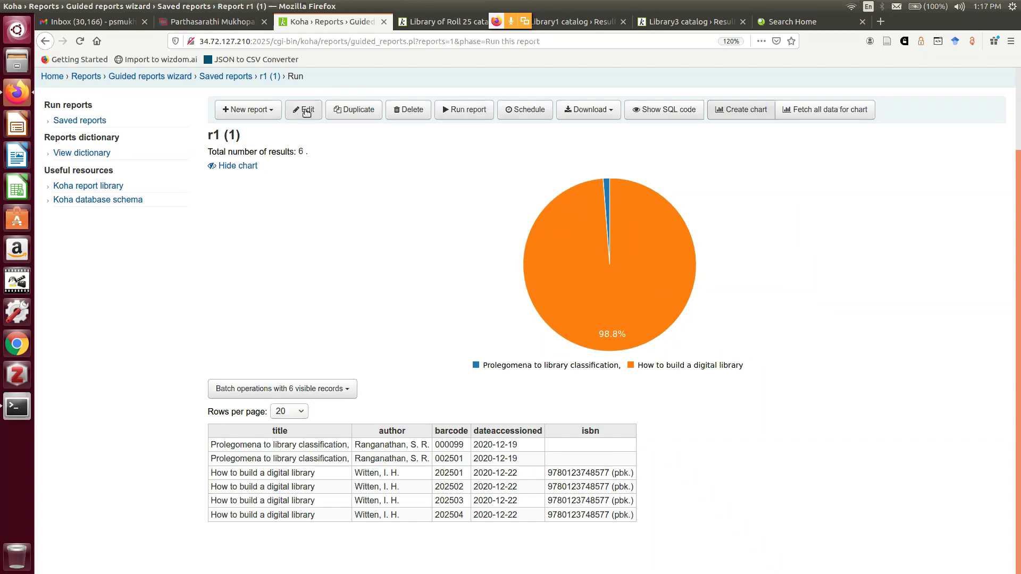
pyautogui.click(238, 166)
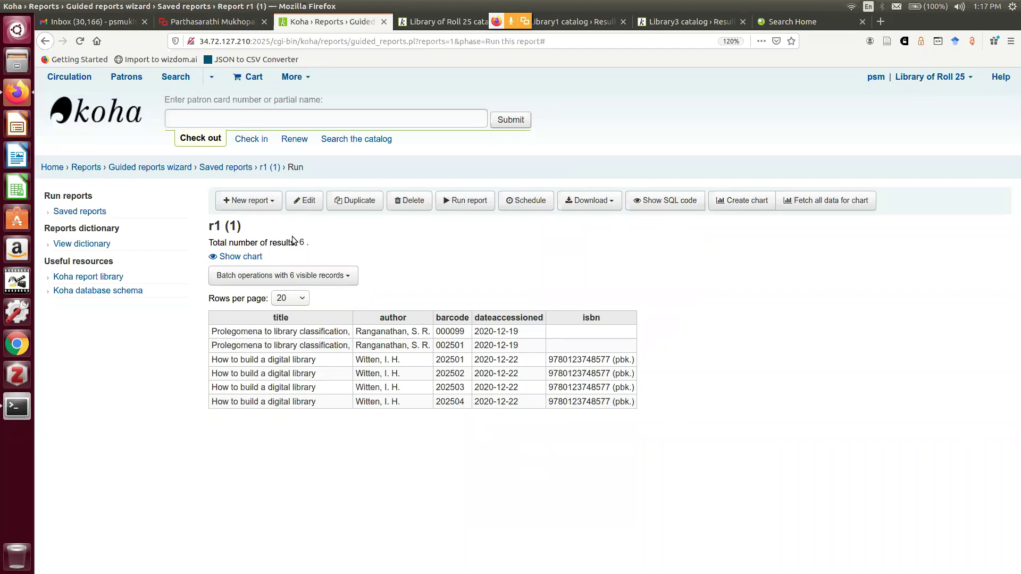
pyautogui.click(347, 276)
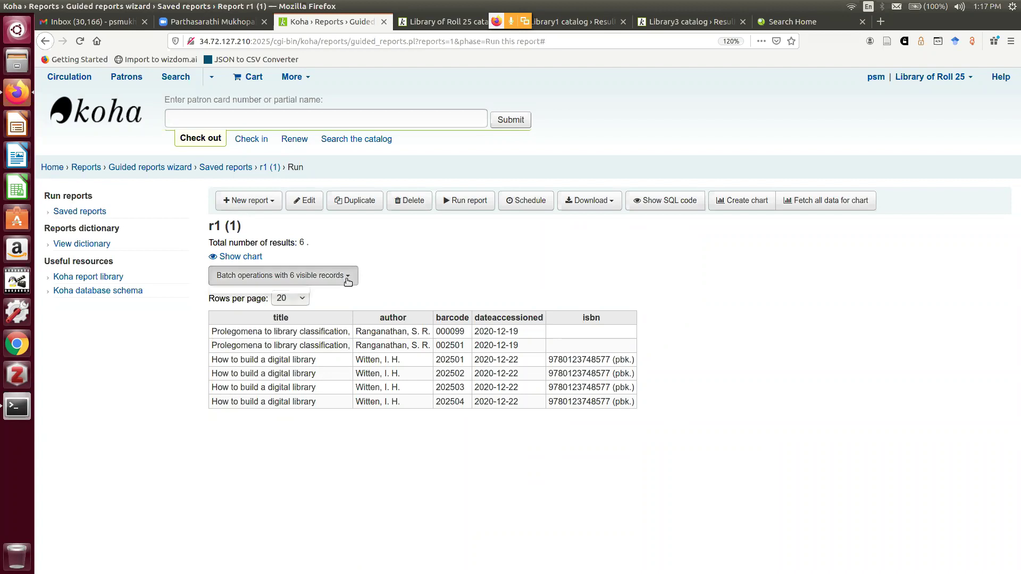
pyautogui.click(447, 257)
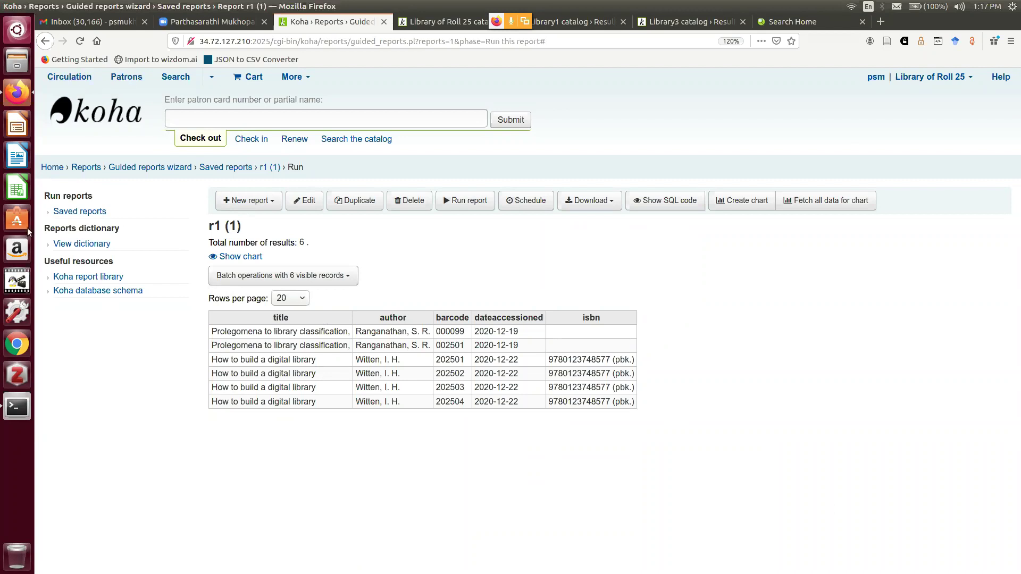
pyautogui.click(55, 169)
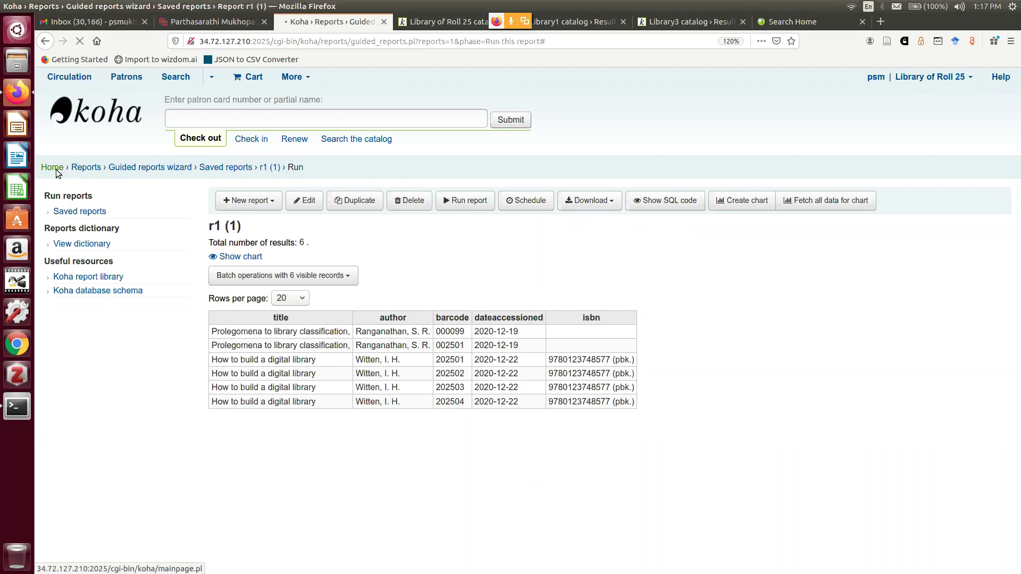
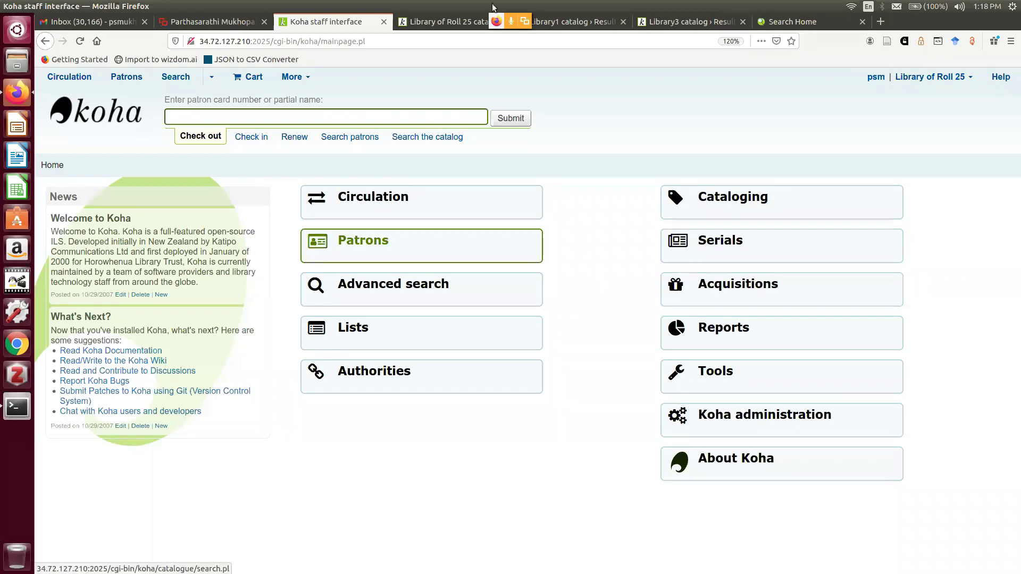
# Open a new tab and load the Koha staff login page at 34.72.127.210:2021
pyautogui.click(882, 20)
pyautogui.write('34')
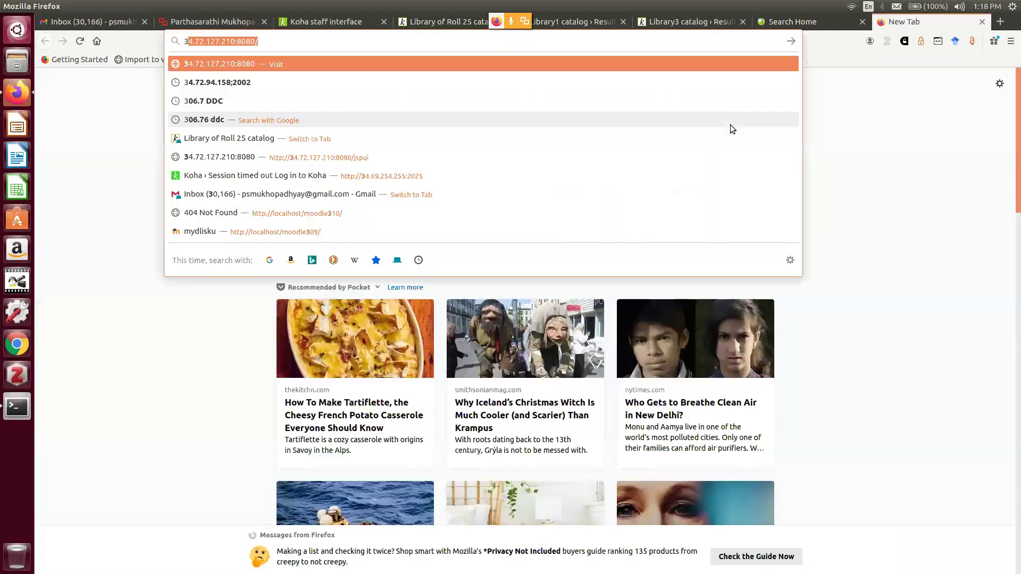
pyautogui.write('.72.127.210:')
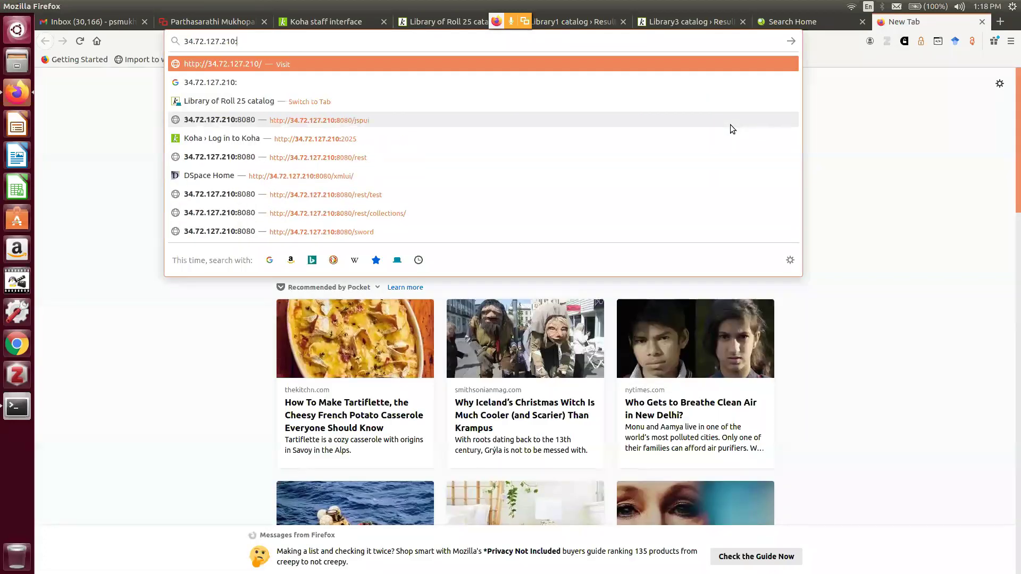
pyautogui.write('2021')
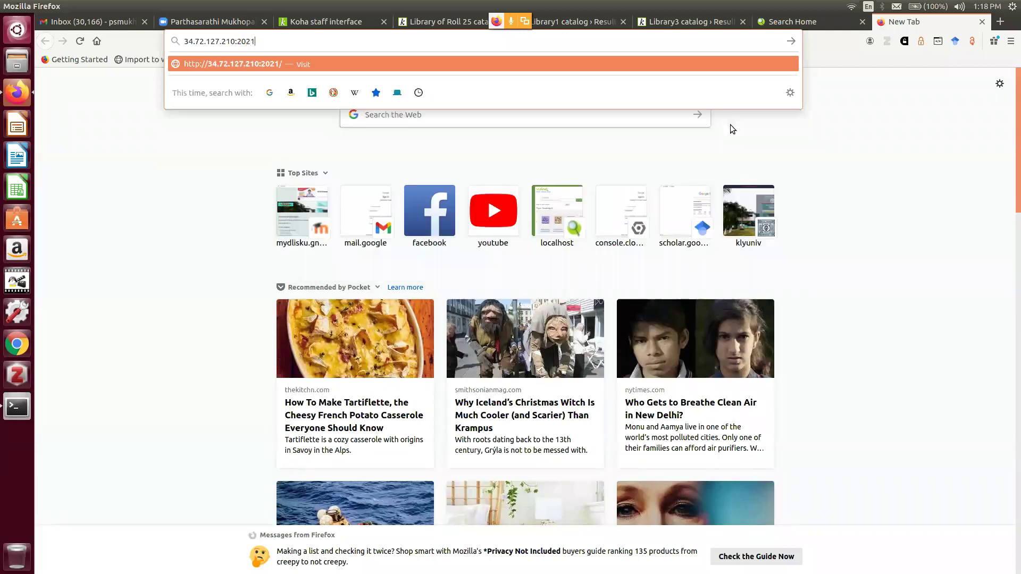
pyautogui.press('Return')
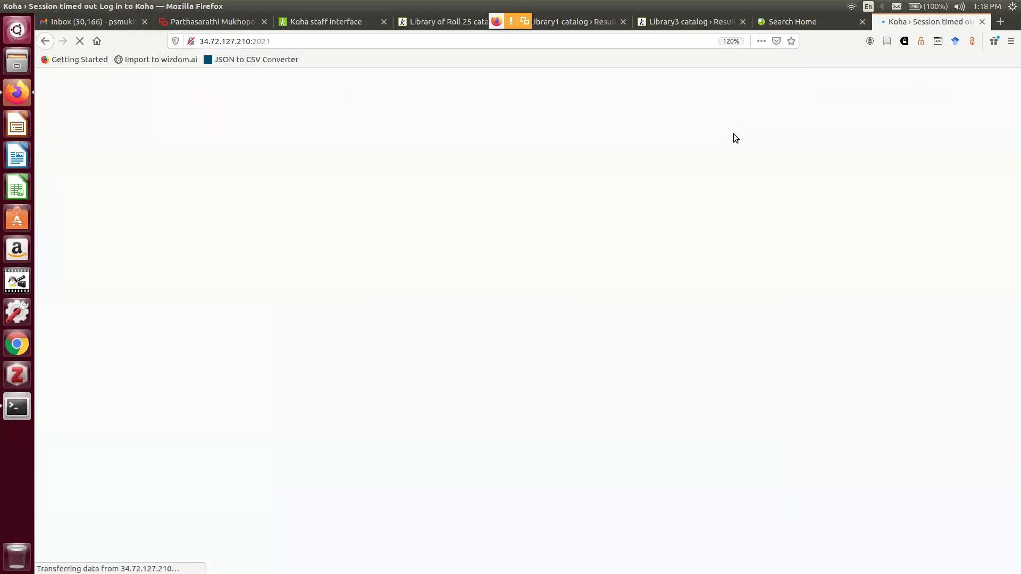
# Attempt a staff login with the username and password, declining to save it in the browser
pyautogui.click(530, 255)
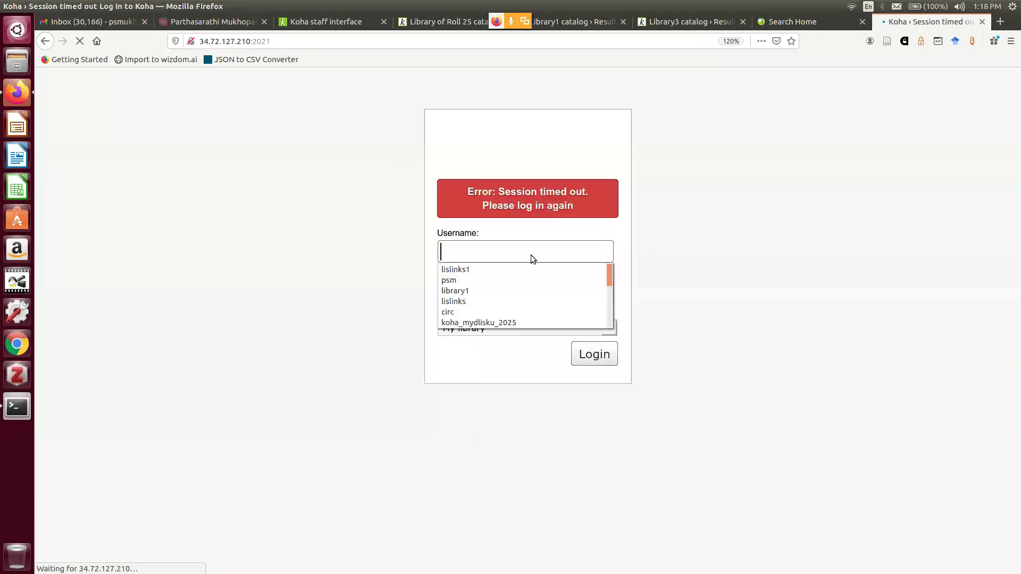
pyautogui.click(418, 254)
pyautogui.click(464, 252)
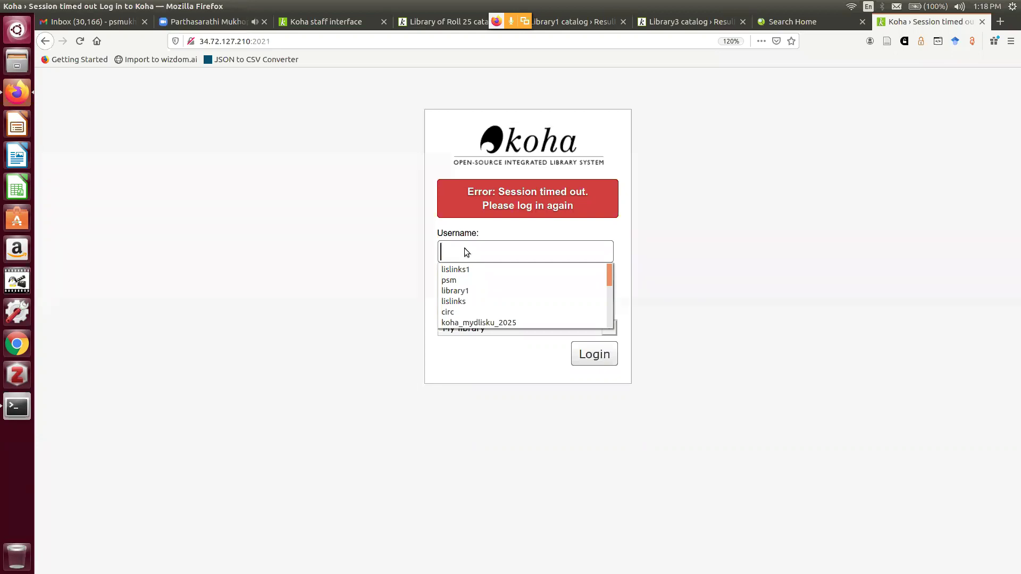
pyautogui.write('s')
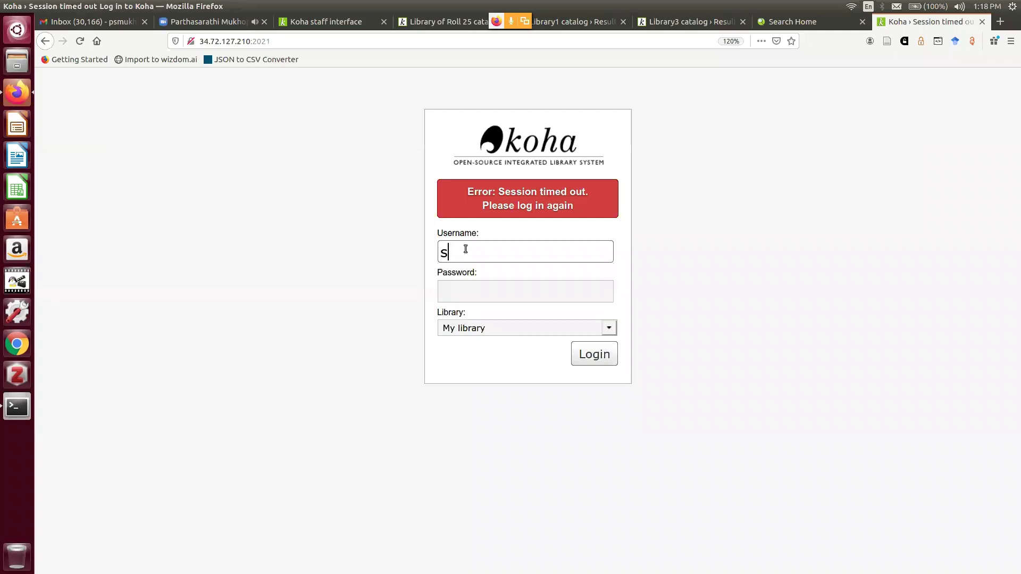
pyautogui.write('ushmita')
pyautogui.press('Tab')
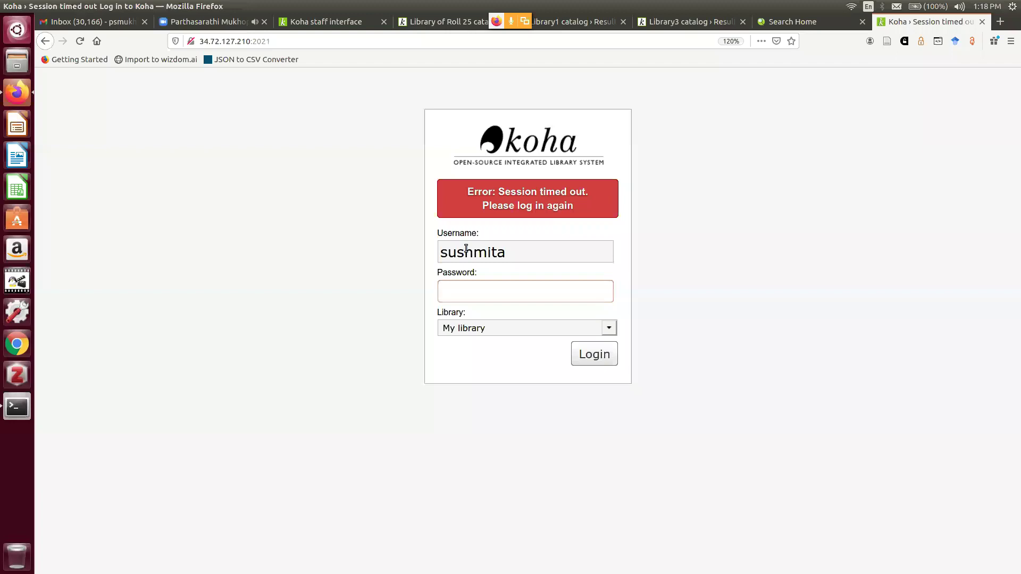
pyautogui.write('***')
pyautogui.write('**')
pyautogui.moveTo(489, 292); pyautogui.dragTo(428, 286)
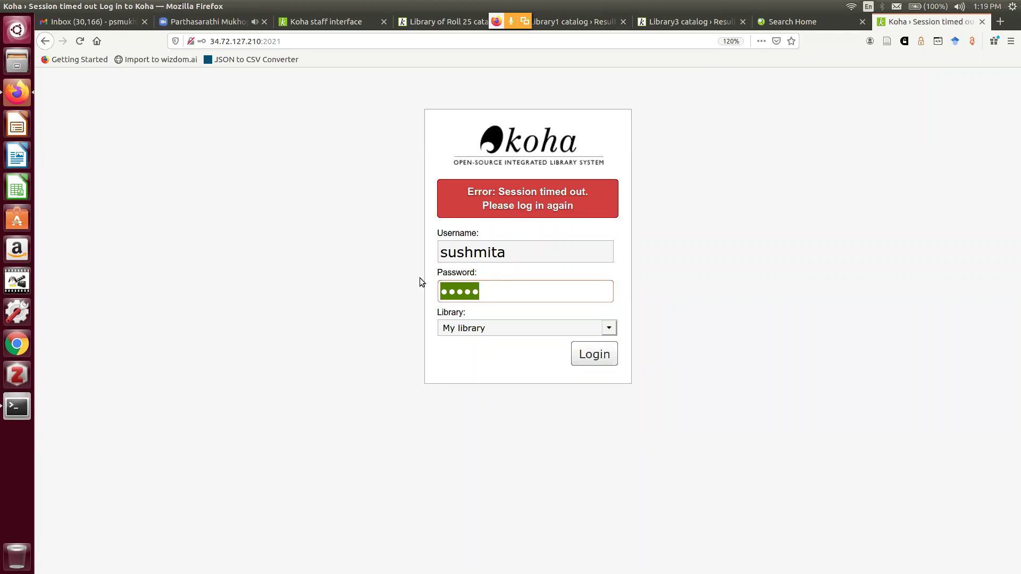
pyautogui.write('*****')
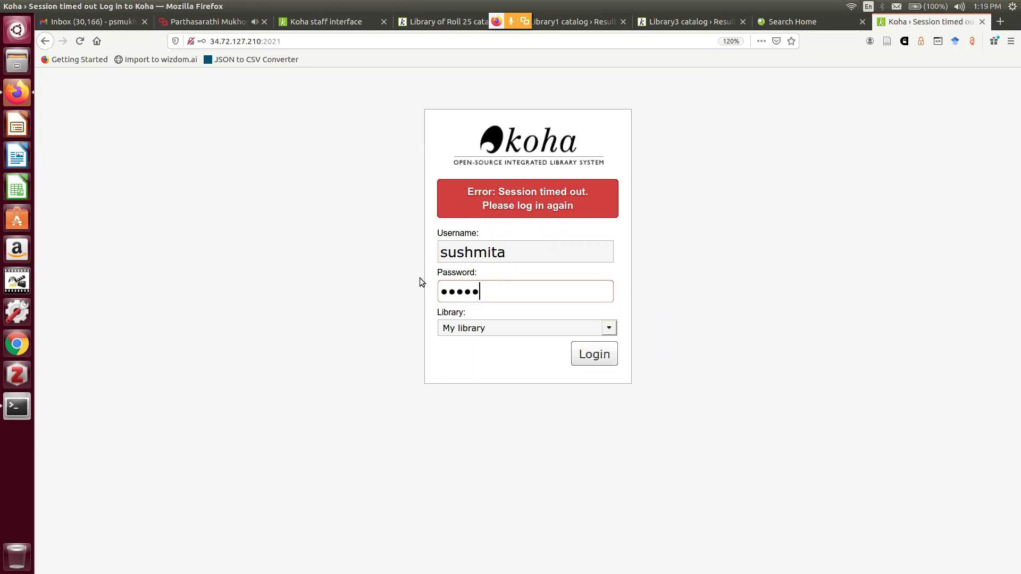
pyautogui.write('*****')
pyautogui.click(611, 356)
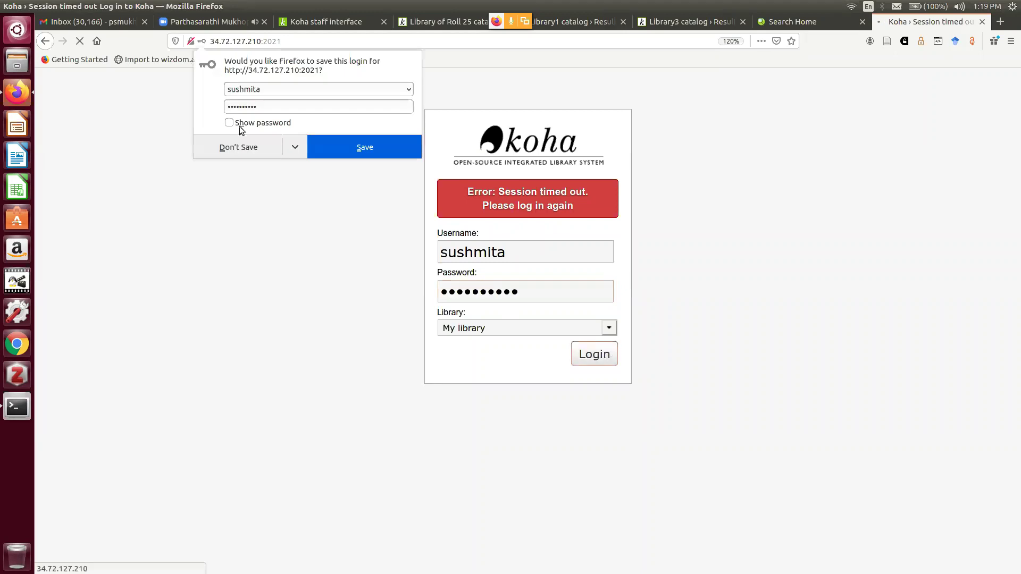
pyautogui.click(242, 148)
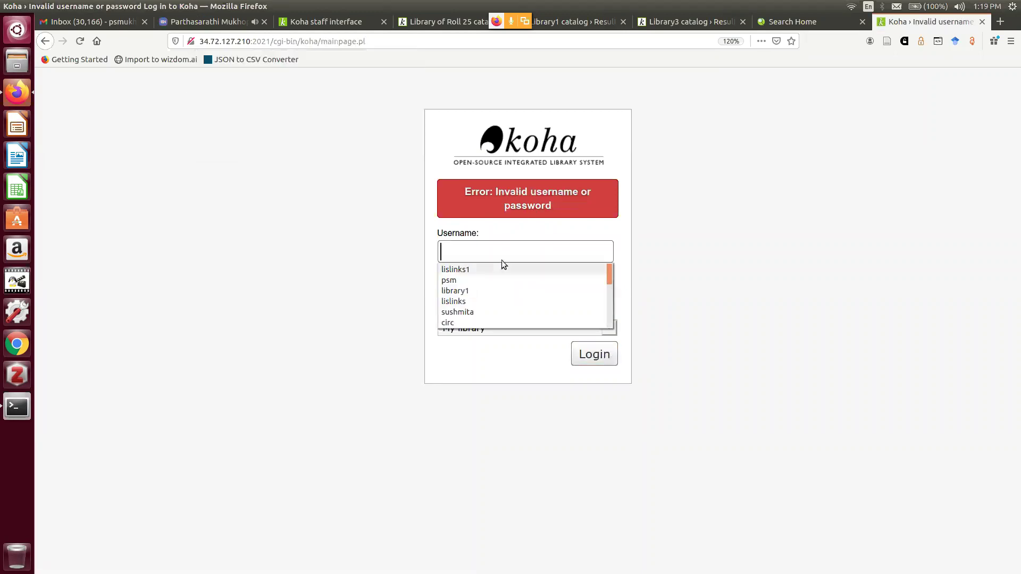
# Switch to the Koha staff interface tab, briefly visiting Administration before returning home
pyautogui.click(486, 252)
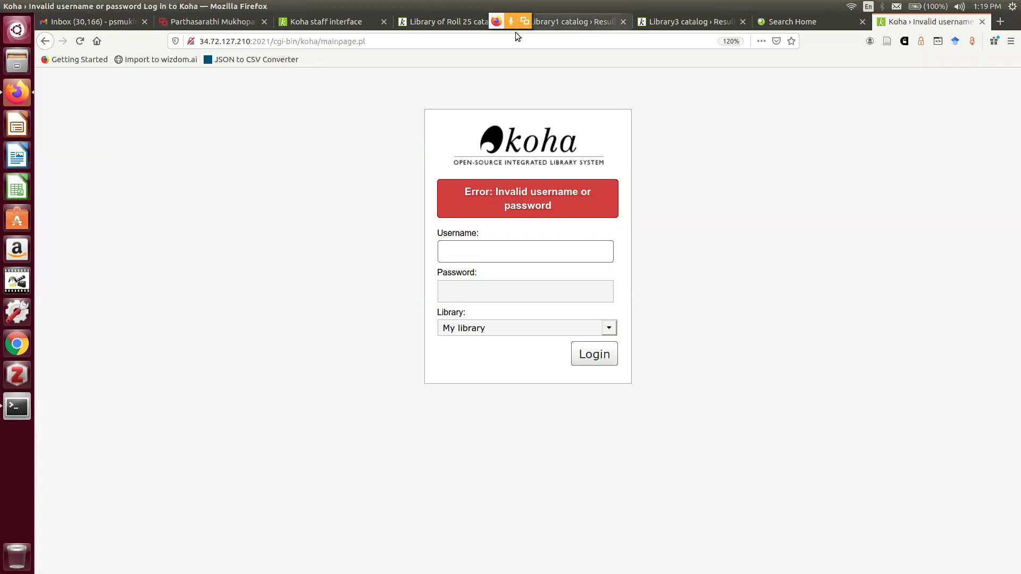
pyautogui.click(326, 21)
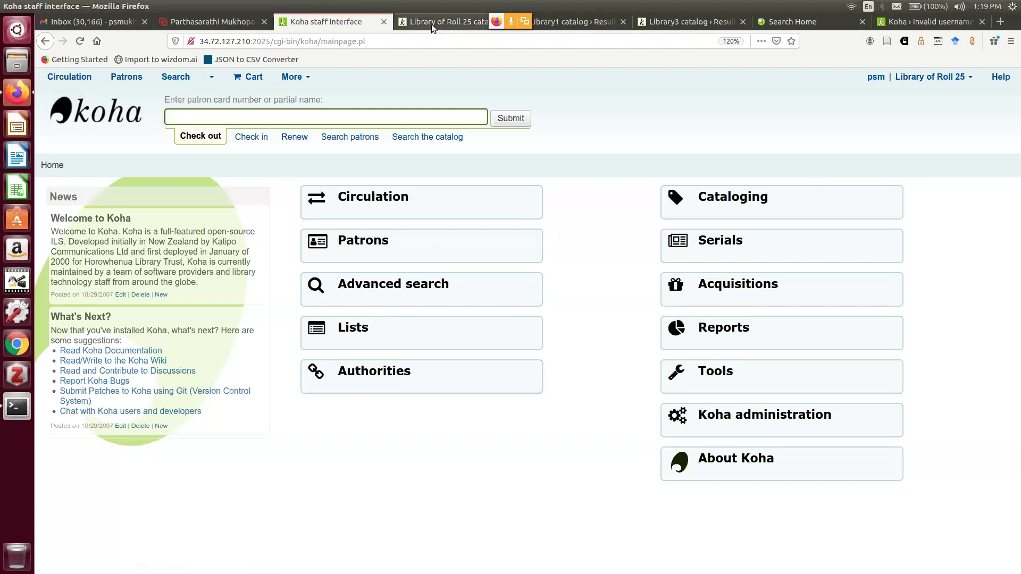
pyautogui.click(727, 416)
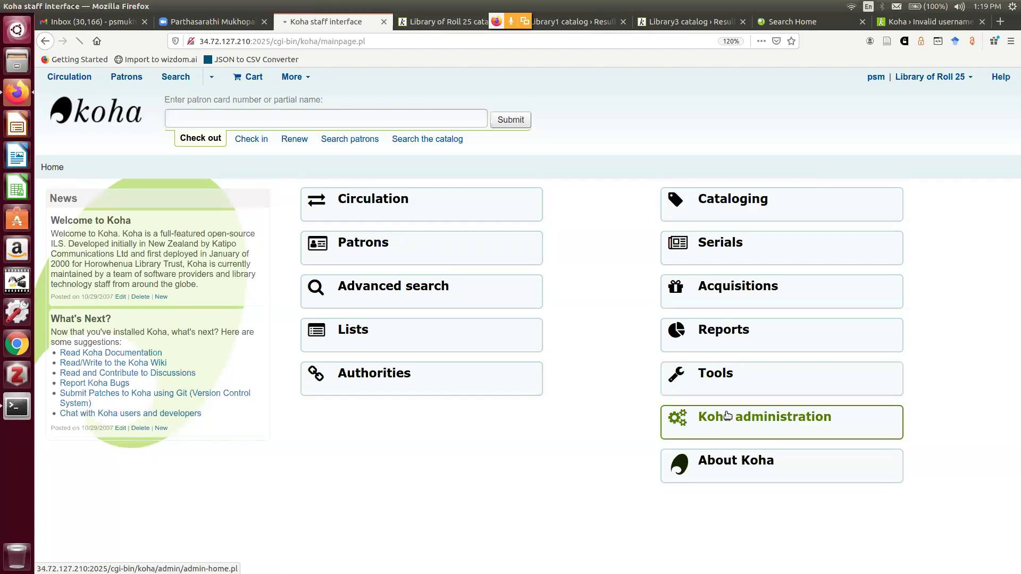
pyautogui.hotkey('alt', 'Left')
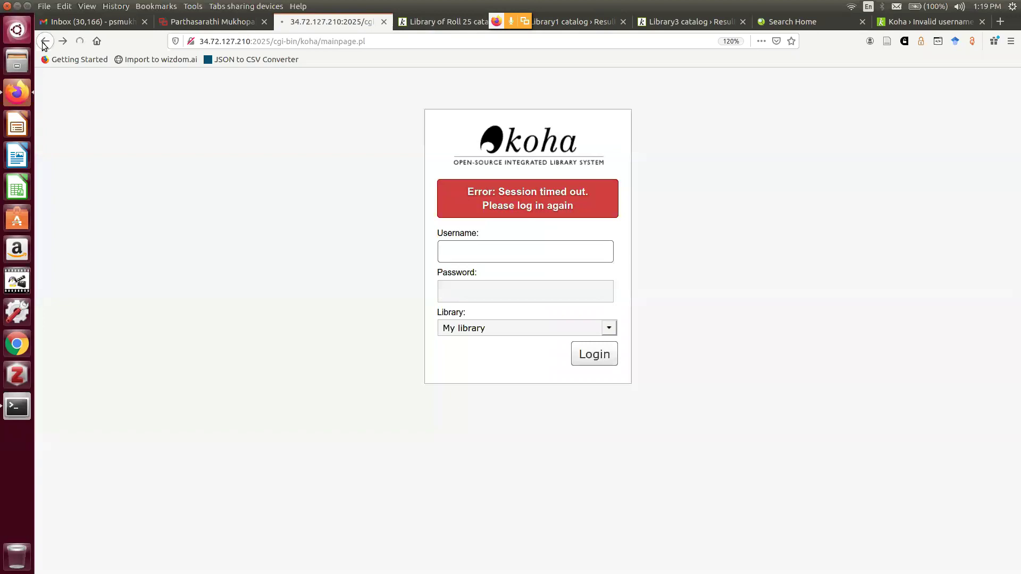
pyautogui.click(921, 23)
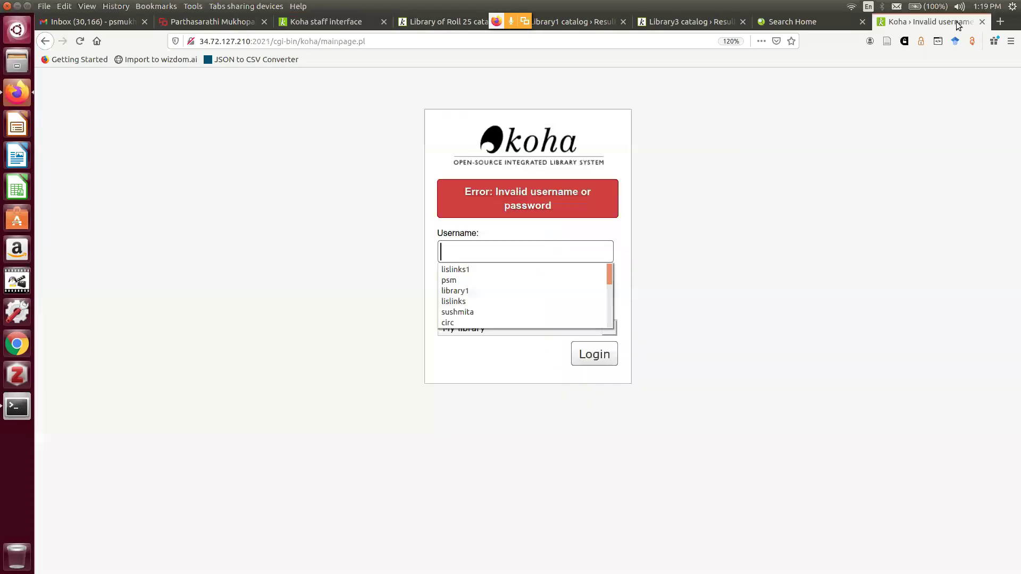
pyautogui.click(315, 22)
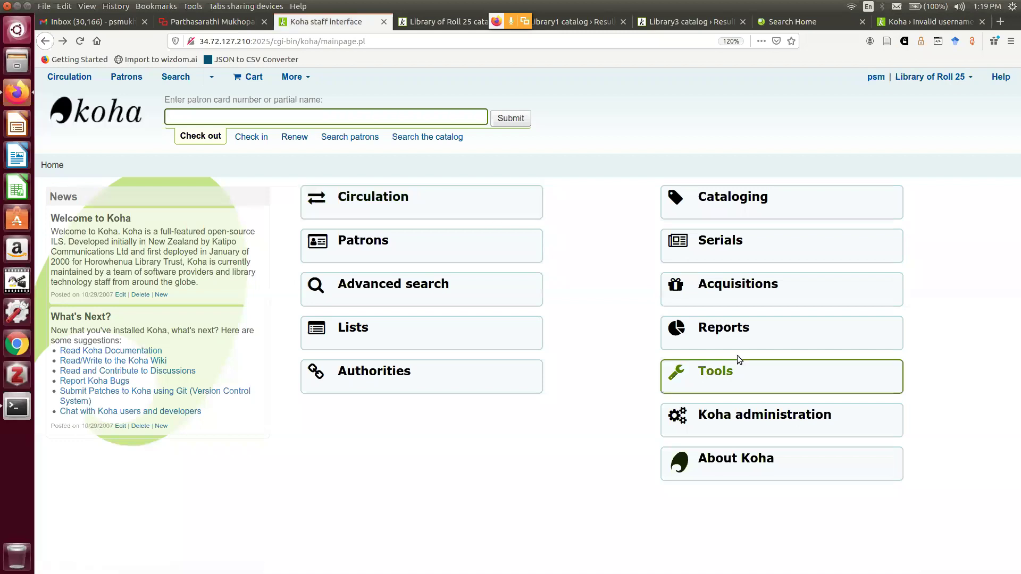
# Open Reports and sign in again after the session timeout, declining to save the login
pyautogui.click(725, 333)
pyautogui.click(526, 252)
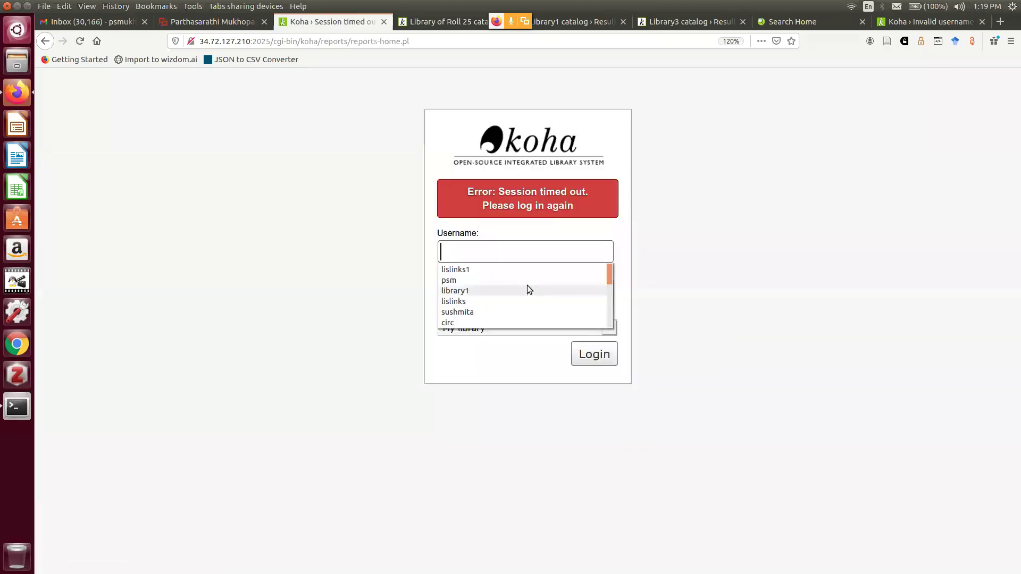
pyautogui.click(476, 280)
pyautogui.click(471, 289)
pyautogui.write('********')
pyautogui.press('Return')
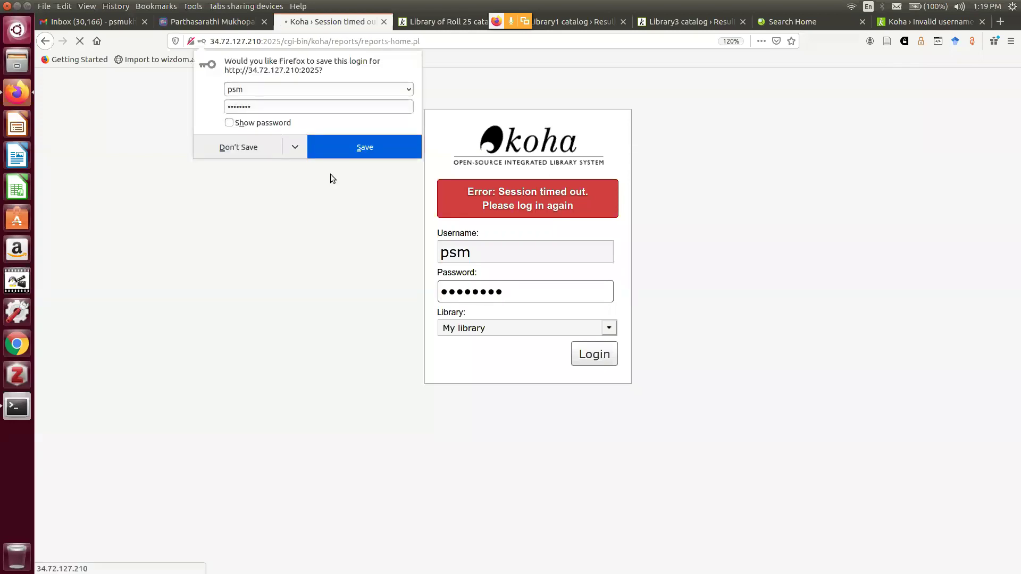
pyautogui.click(239, 148)
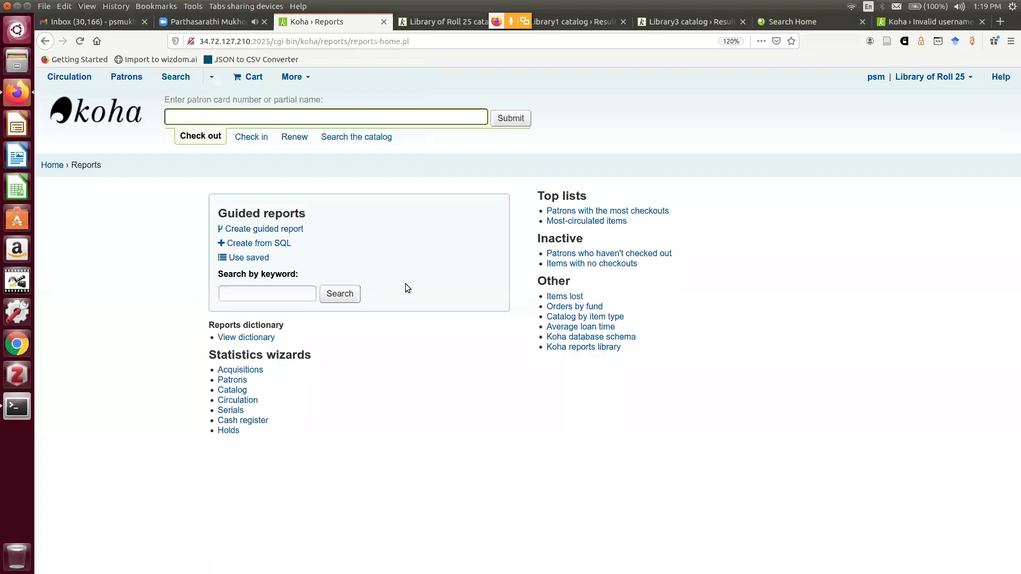
pyautogui.click(904, 24)
pyautogui.click(309, 21)
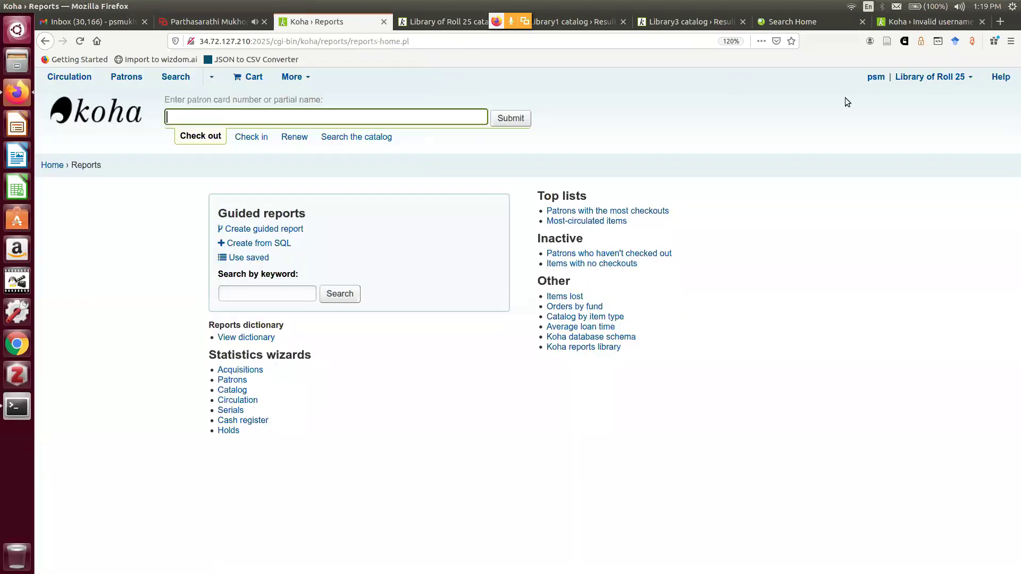
pyautogui.click(929, 79)
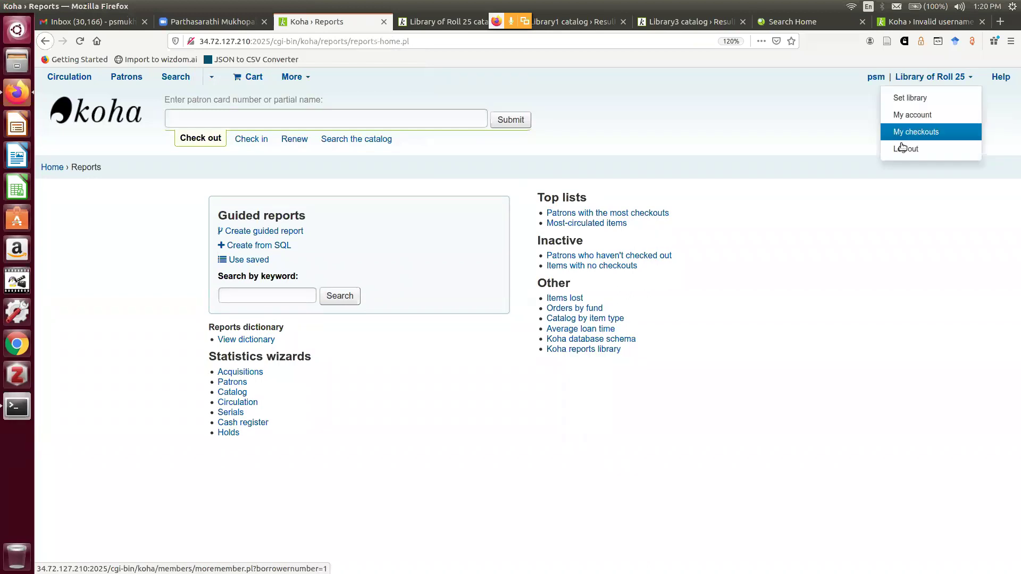
# Log out of the staff session, then sign in on the port 2021 tab and open Reports
pyautogui.click(901, 142)
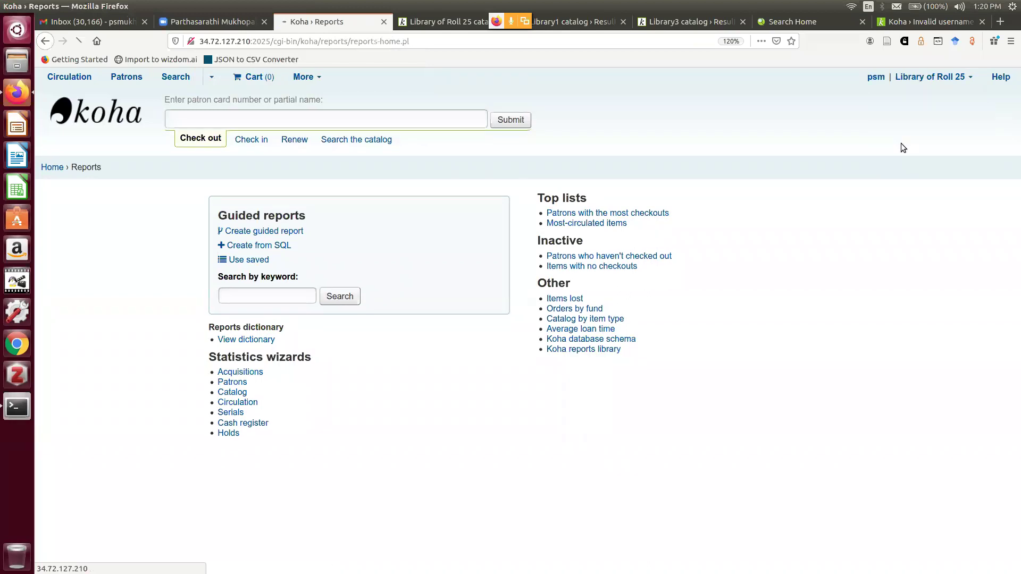
pyautogui.click(933, 22)
pyautogui.press('Escape')
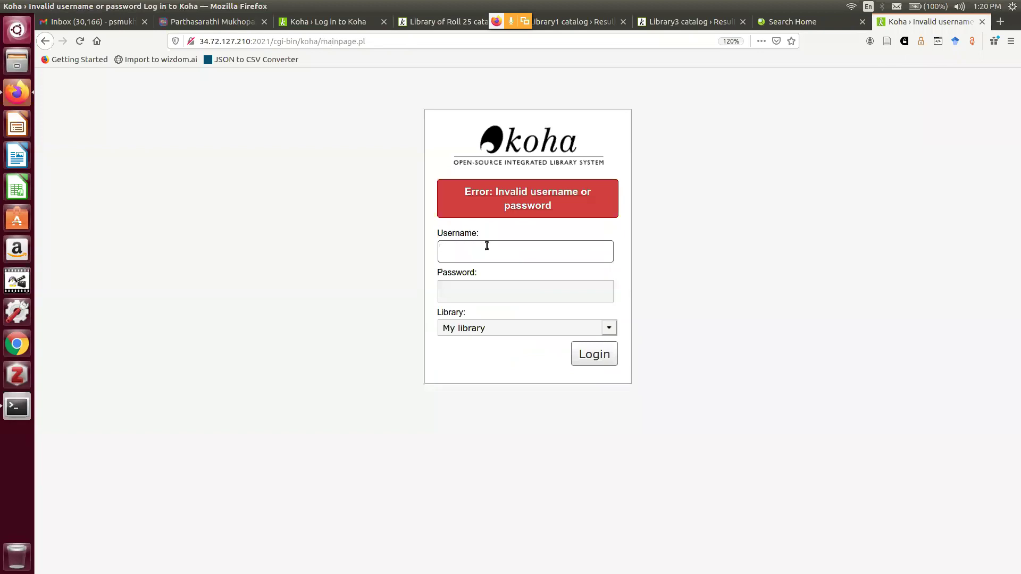
pyautogui.write('sud')
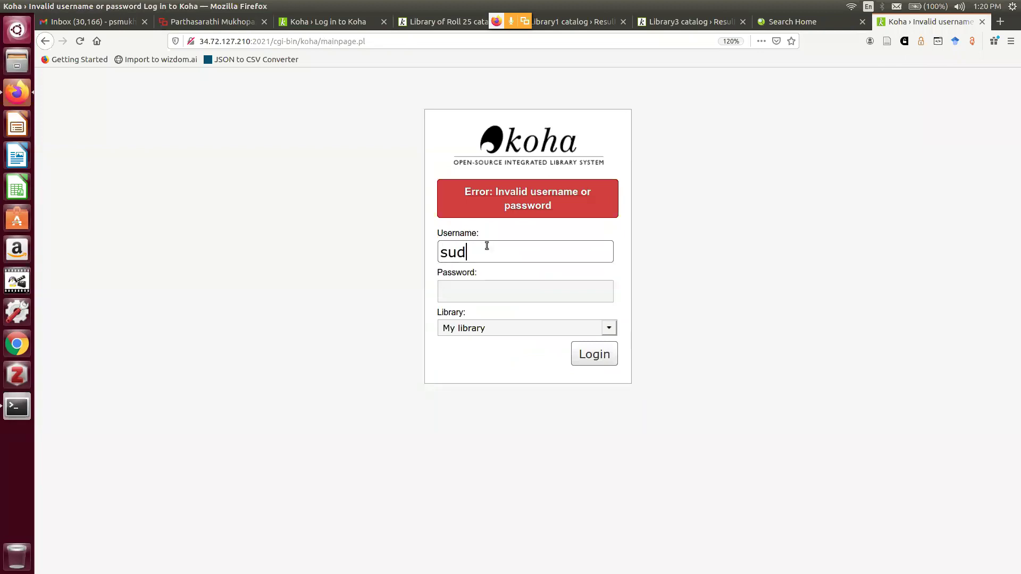
pyautogui.press('BackSpace')
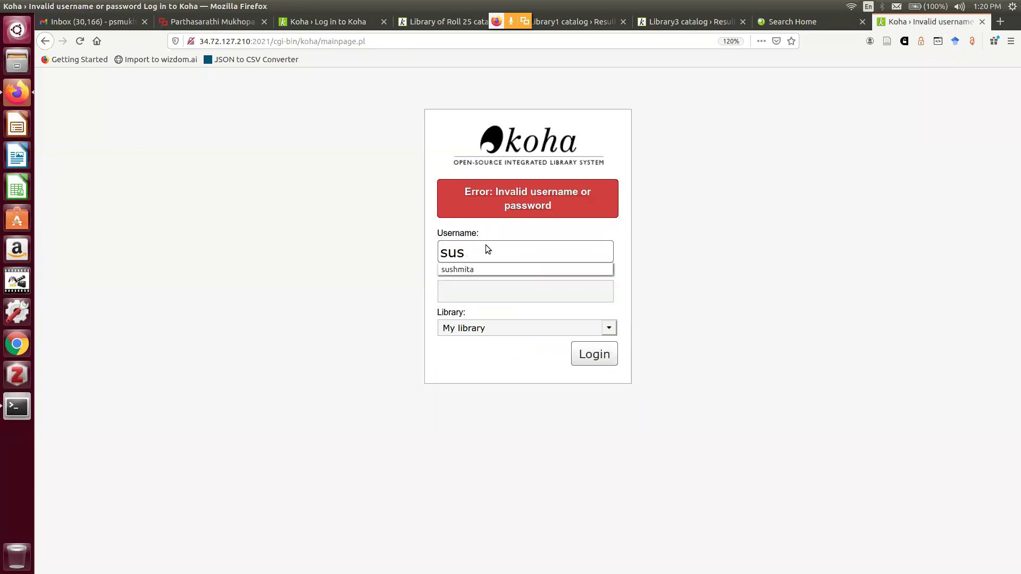
pyautogui.click(493, 271)
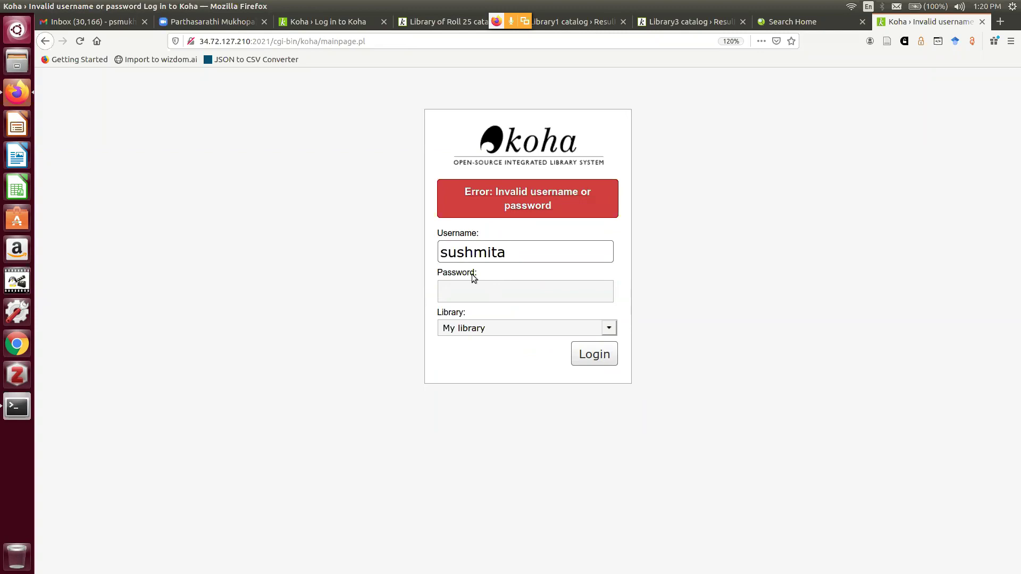
pyautogui.click(469, 289)
pyautogui.write('••')
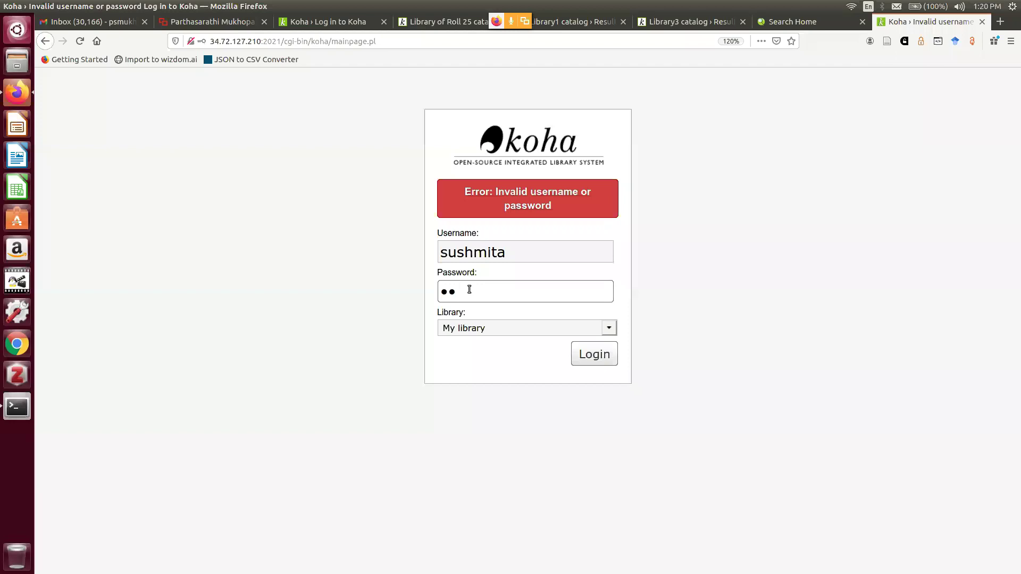
pyautogui.write('•••••••••••')
pyautogui.click(590, 352)
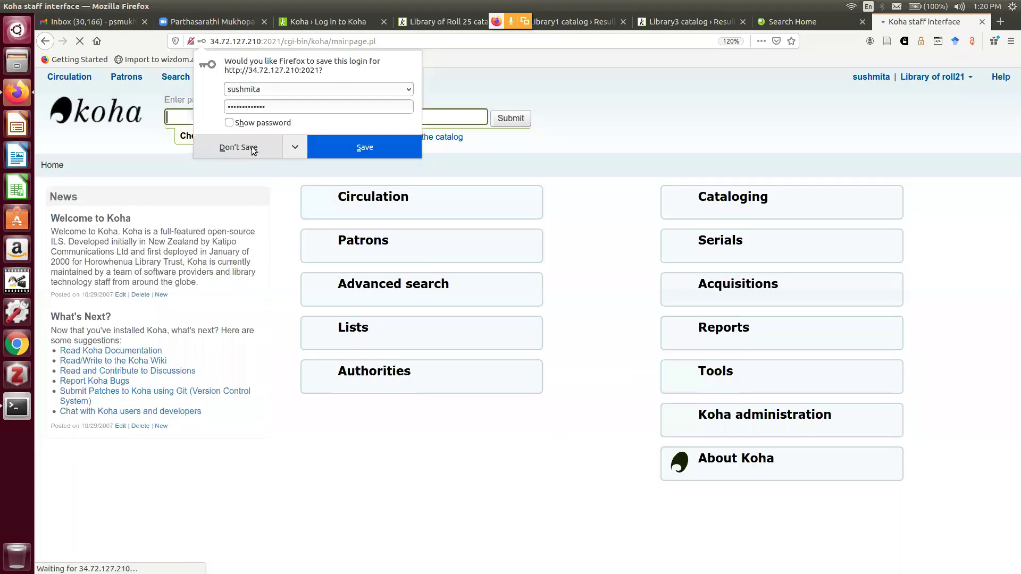
pyautogui.click(253, 150)
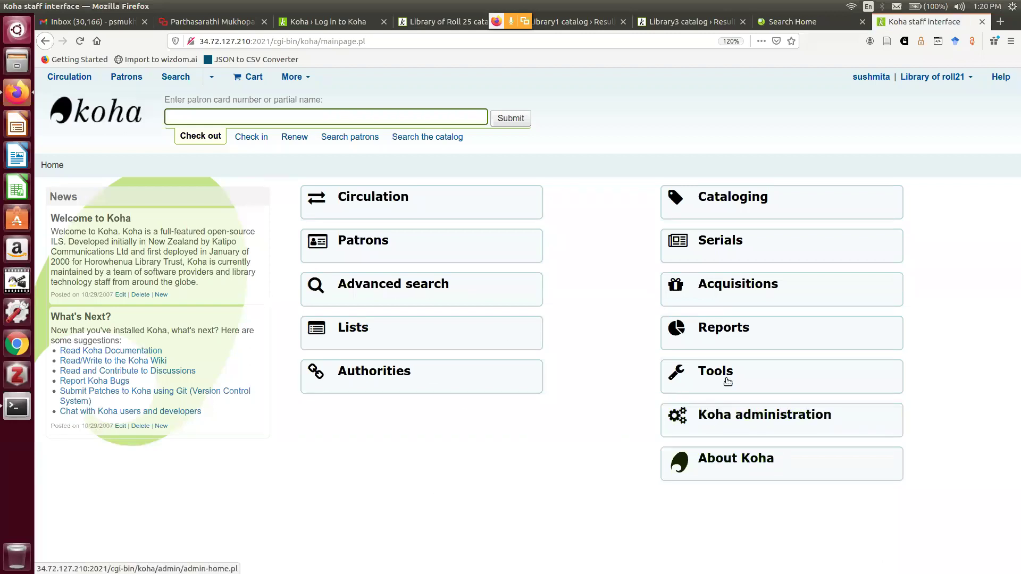
pyautogui.click(732, 330)
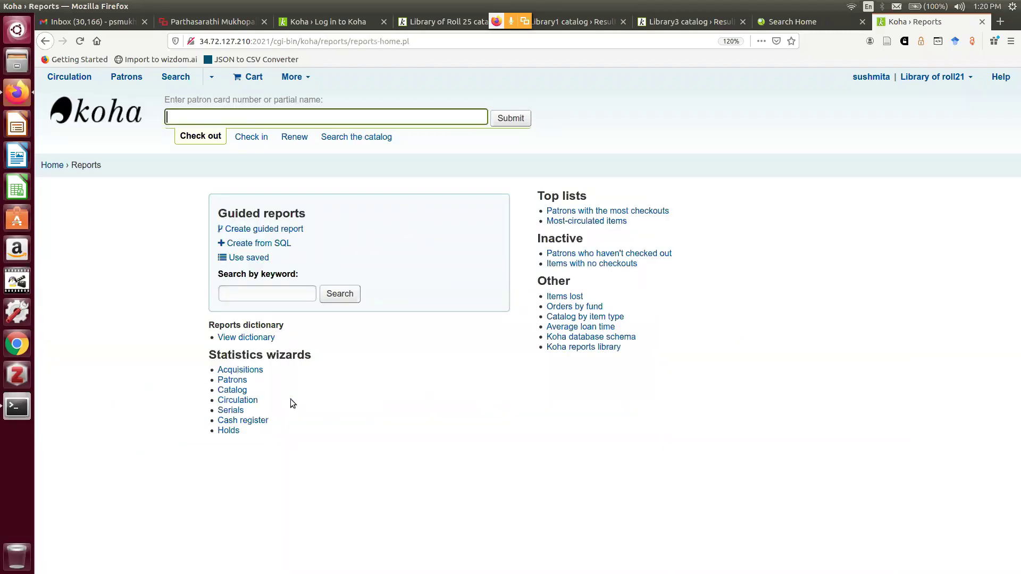
pyautogui.click(234, 391)
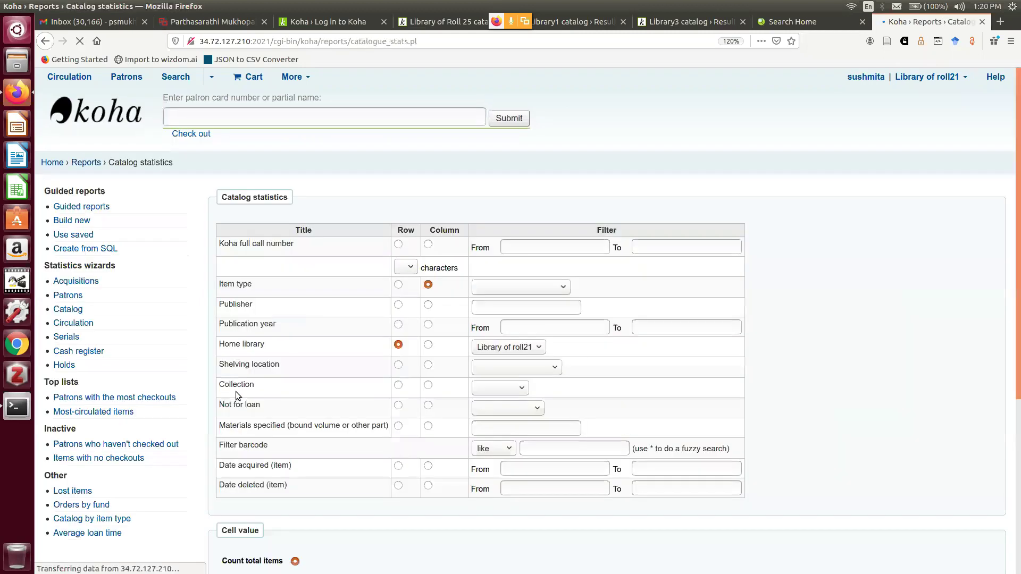
pyautogui.scroll(-2, 468, 341)
pyautogui.scroll(-1, 468, 338)
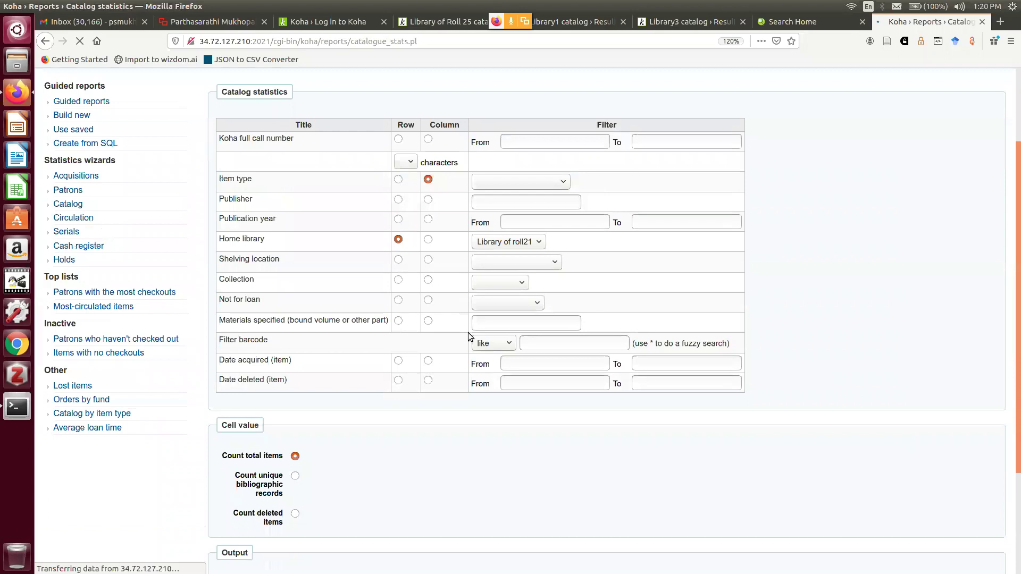
pyautogui.click(535, 186)
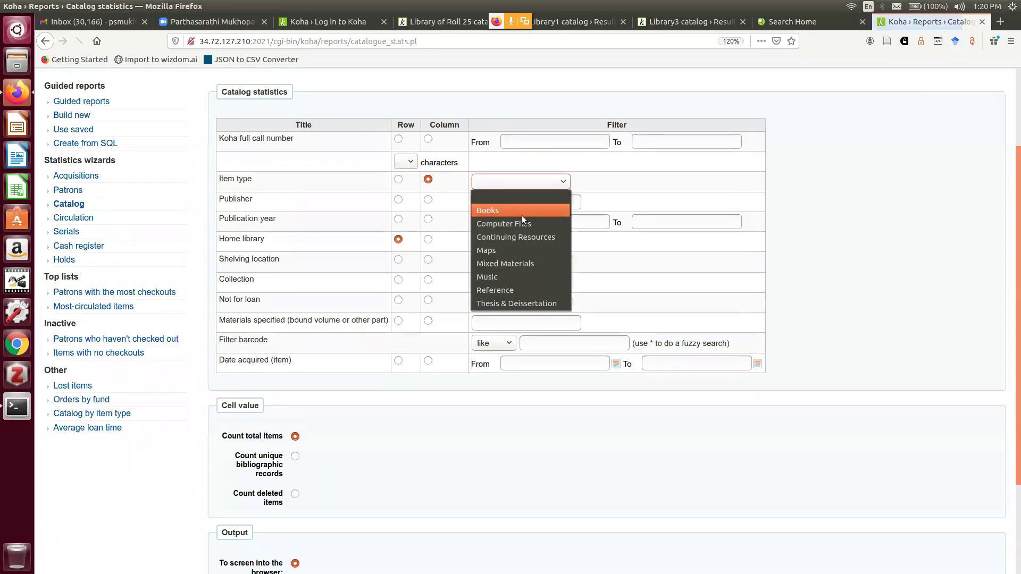
pyautogui.click(522, 215)
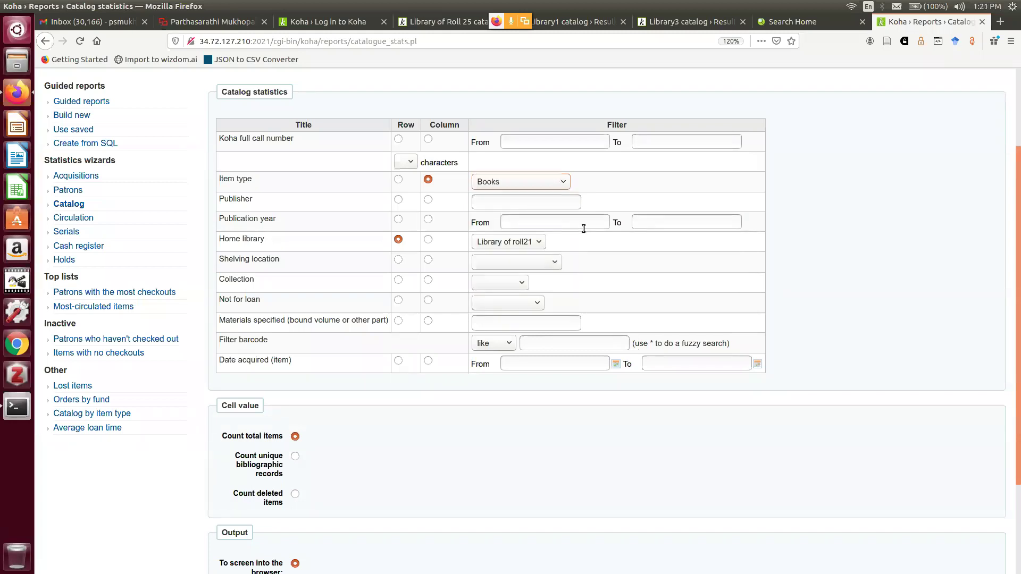
pyautogui.click(561, 183)
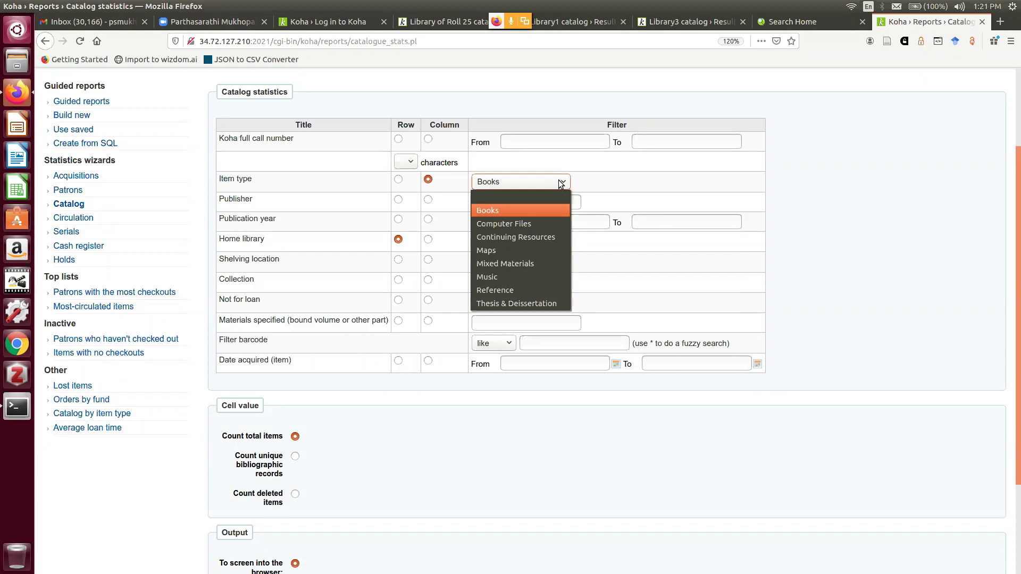
pyautogui.click(540, 210)
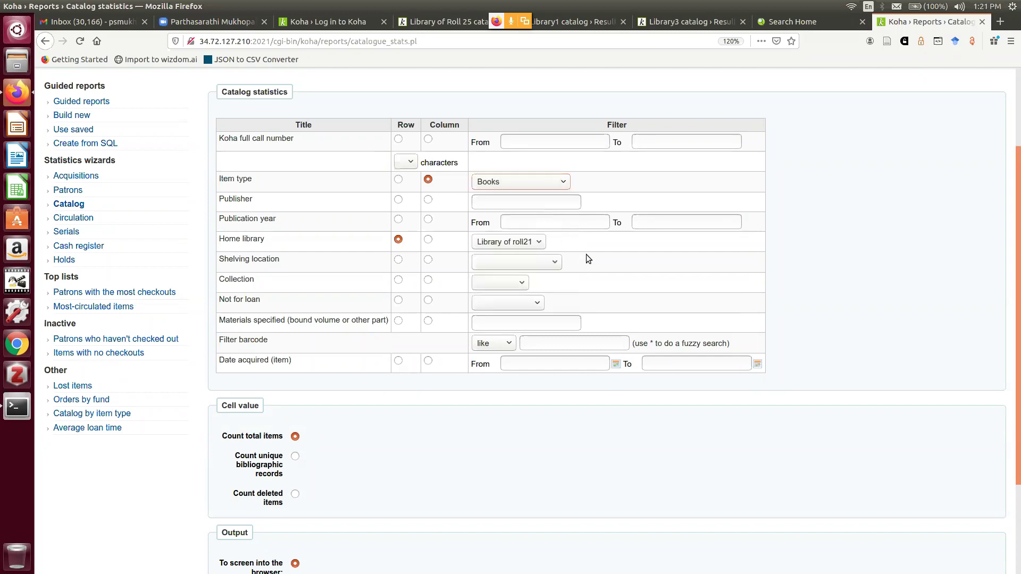
pyautogui.scroll(-1, 586, 251)
pyautogui.click(537, 213)
pyautogui.click(528, 234)
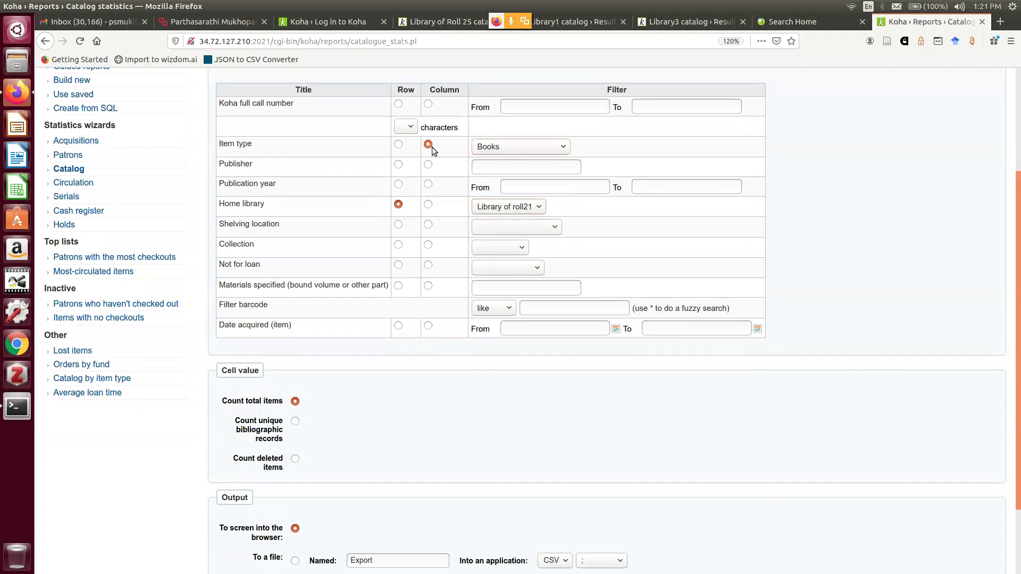
pyautogui.scroll(-1, 377, 398)
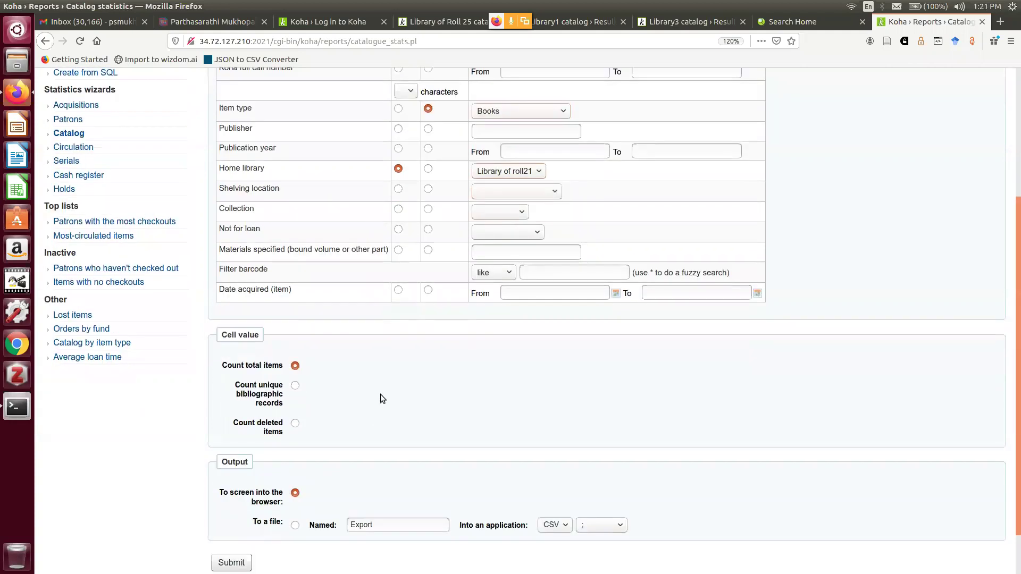
pyautogui.scroll(-2, 381, 396)
pyautogui.click(295, 333)
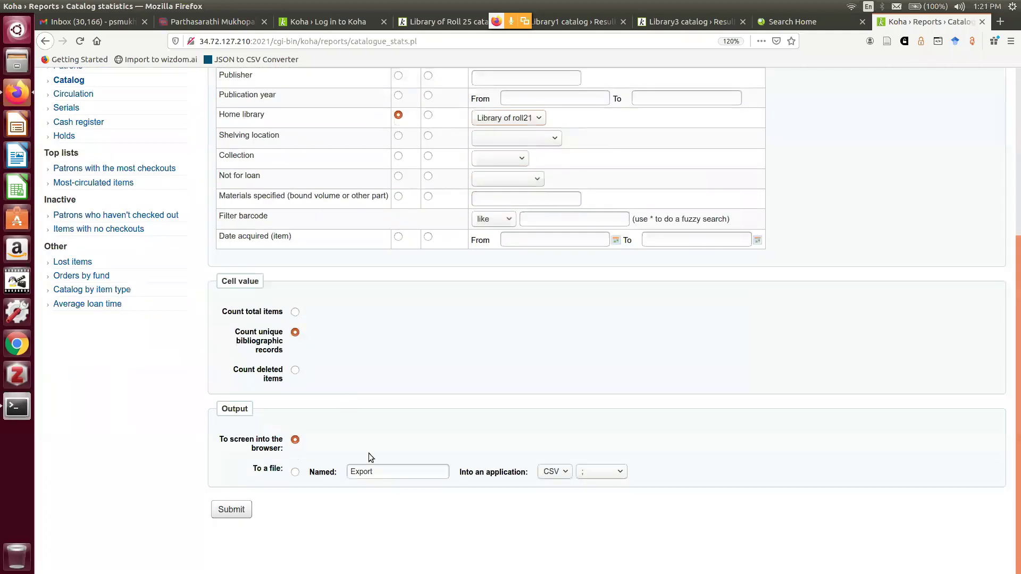
pyautogui.click(237, 515)
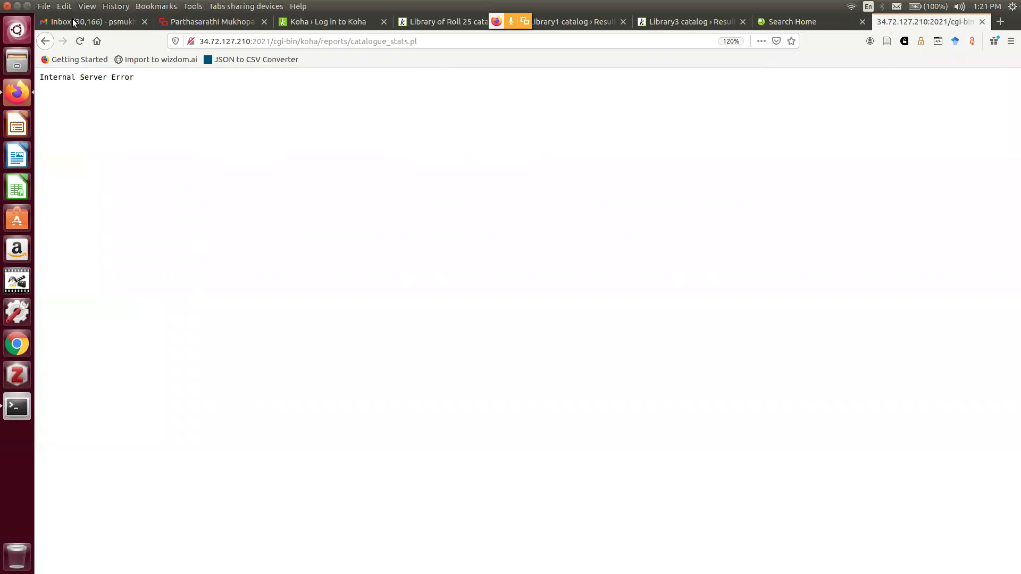
pyautogui.click(45, 41)
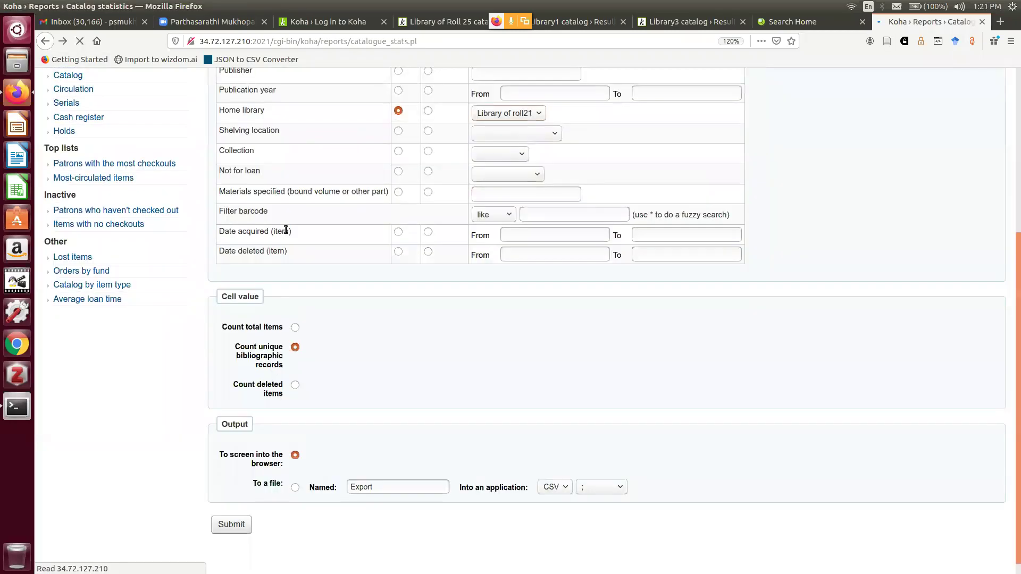
pyautogui.click(295, 313)
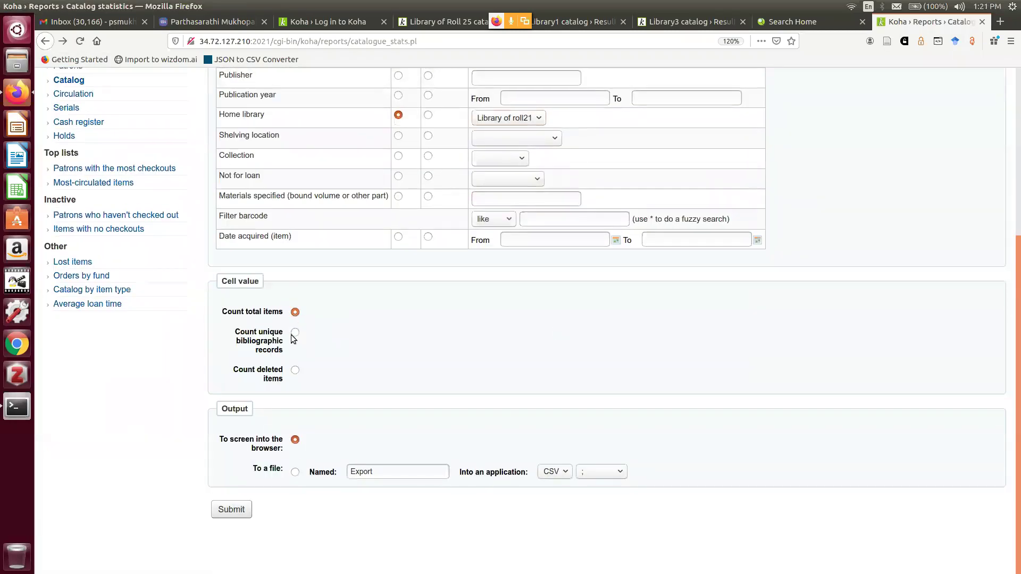
pyautogui.click(242, 510)
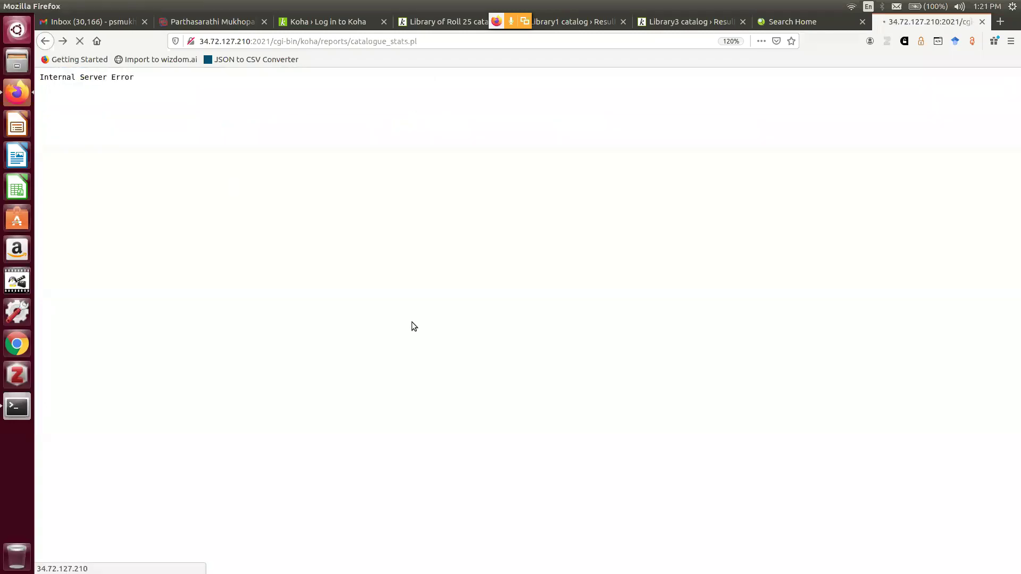
pyautogui.hotkey('alt', 'Left')
pyautogui.scroll(3, 585, 372)
pyautogui.scroll(2, 740, 380)
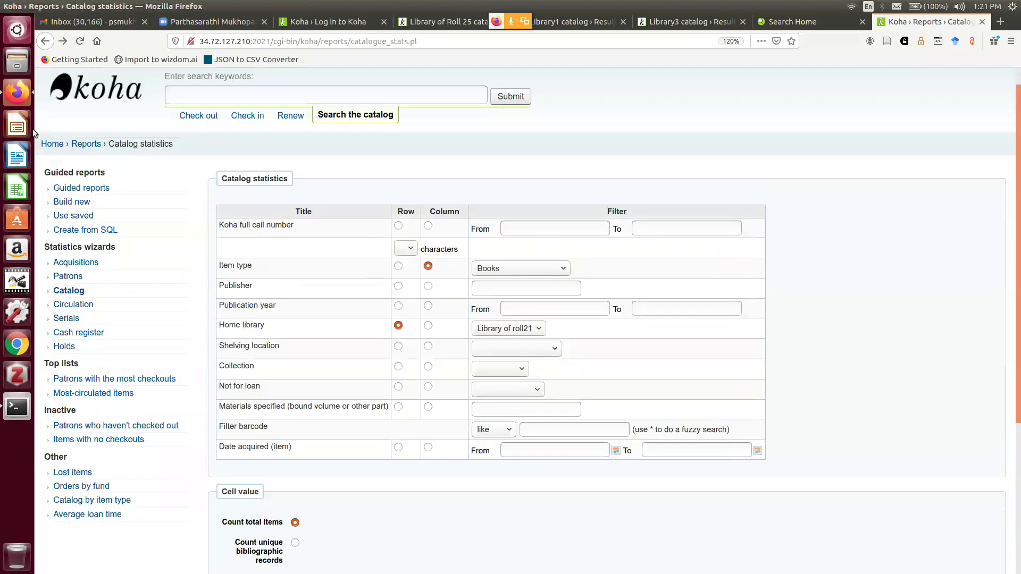
pyautogui.click(49, 144)
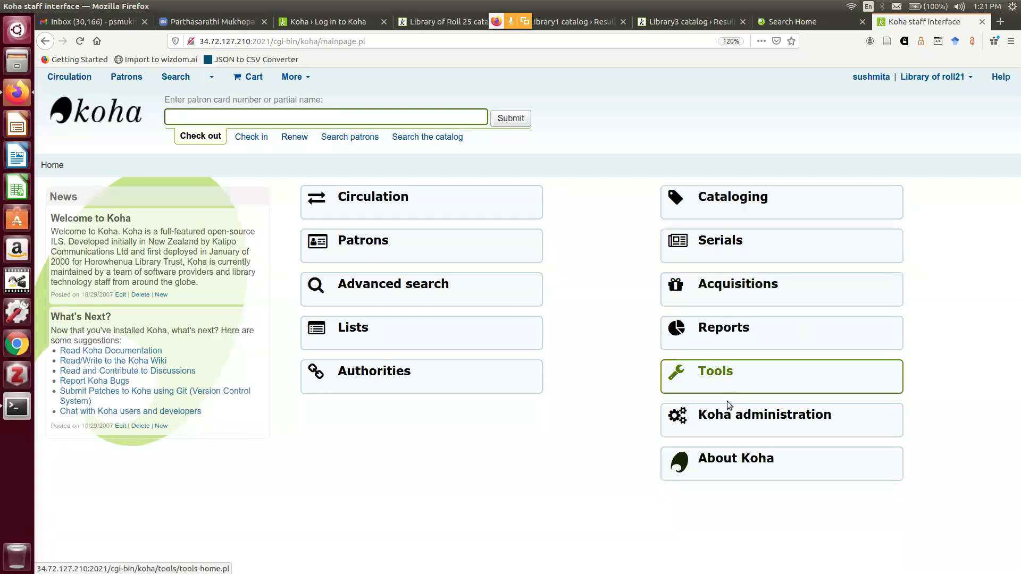
# Open Koha administration and browse the Item types list
pyautogui.click(724, 421)
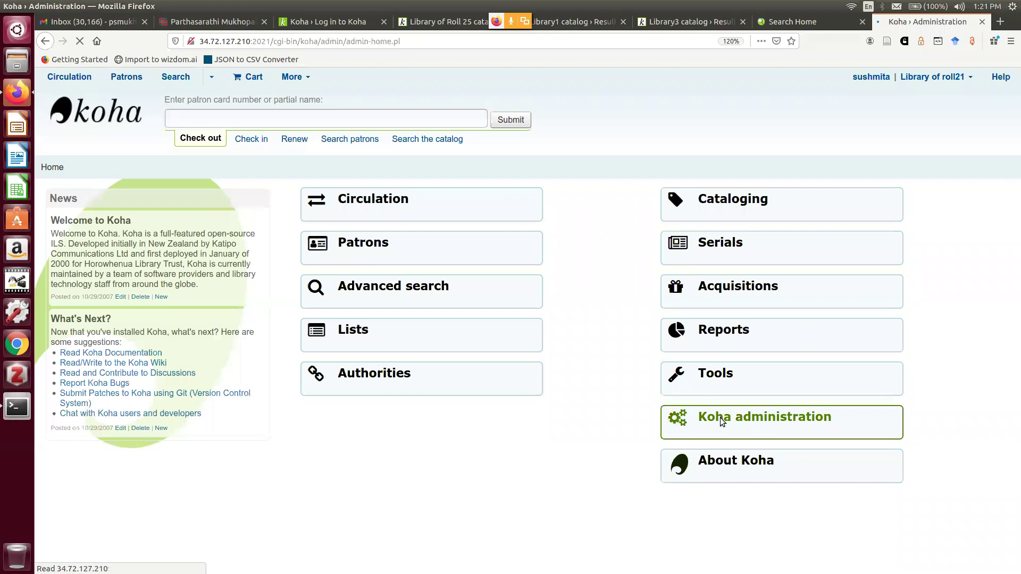
pyautogui.scroll(-3, 378, 322)
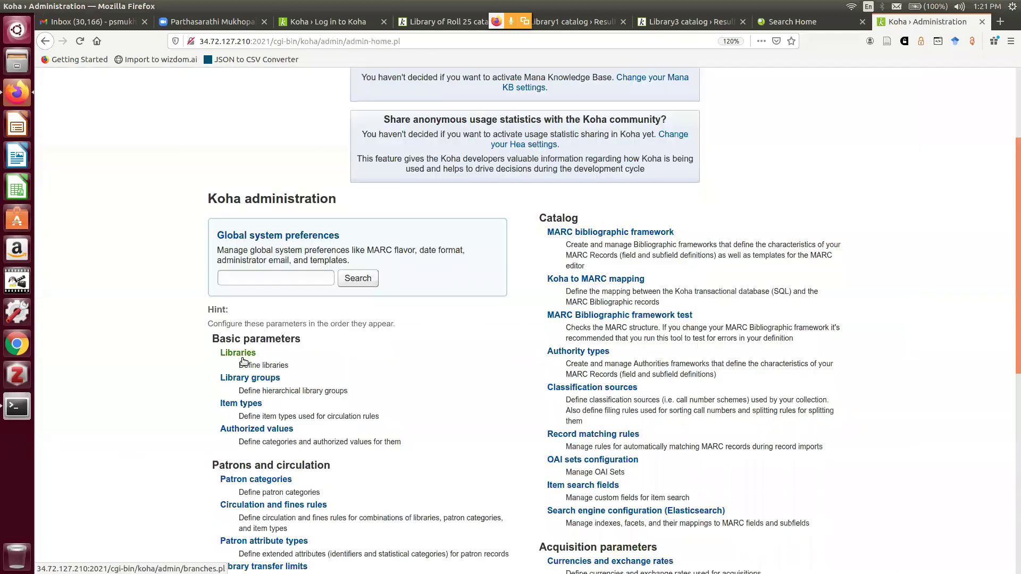
pyautogui.click(240, 404)
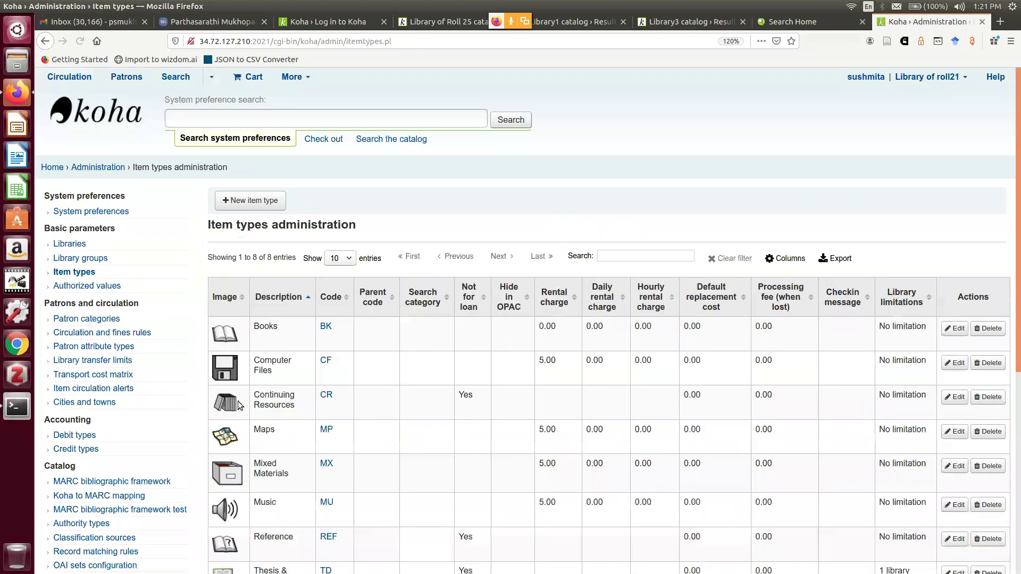
pyautogui.scroll(-2, 306, 346)
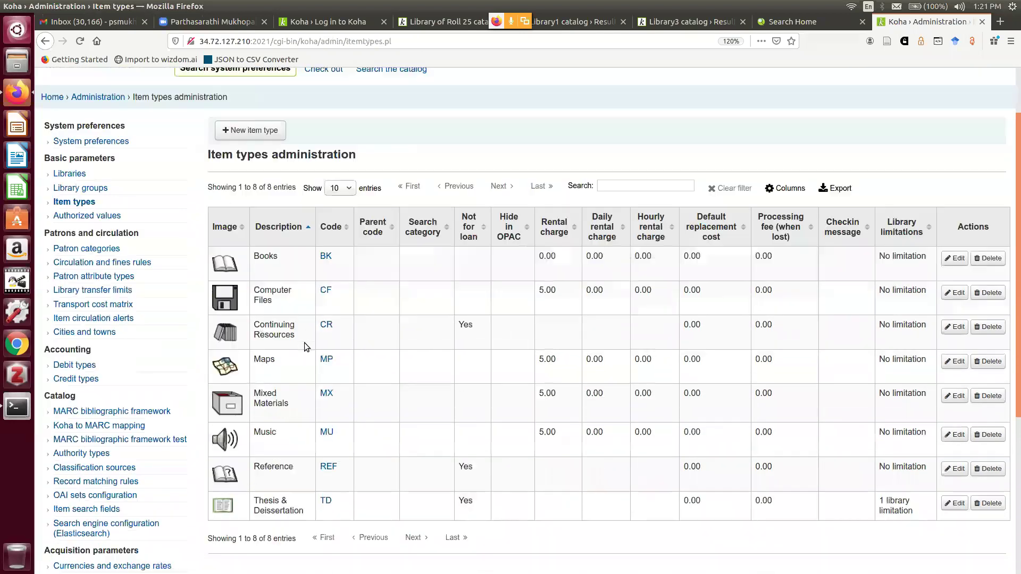
pyautogui.scroll(-3, 306, 346)
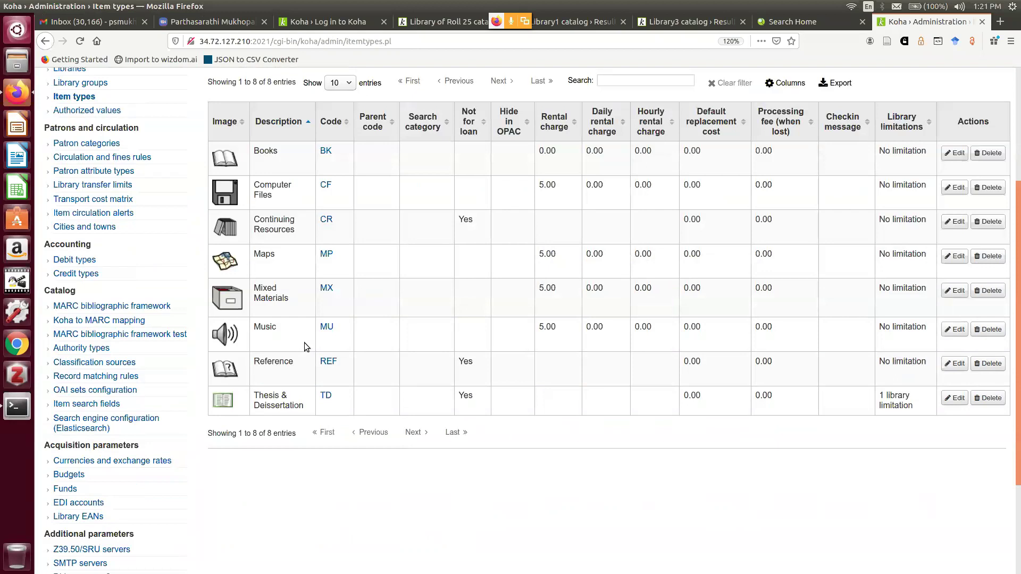
pyautogui.scroll(1, 304, 346)
pyautogui.scroll(3, 304, 343)
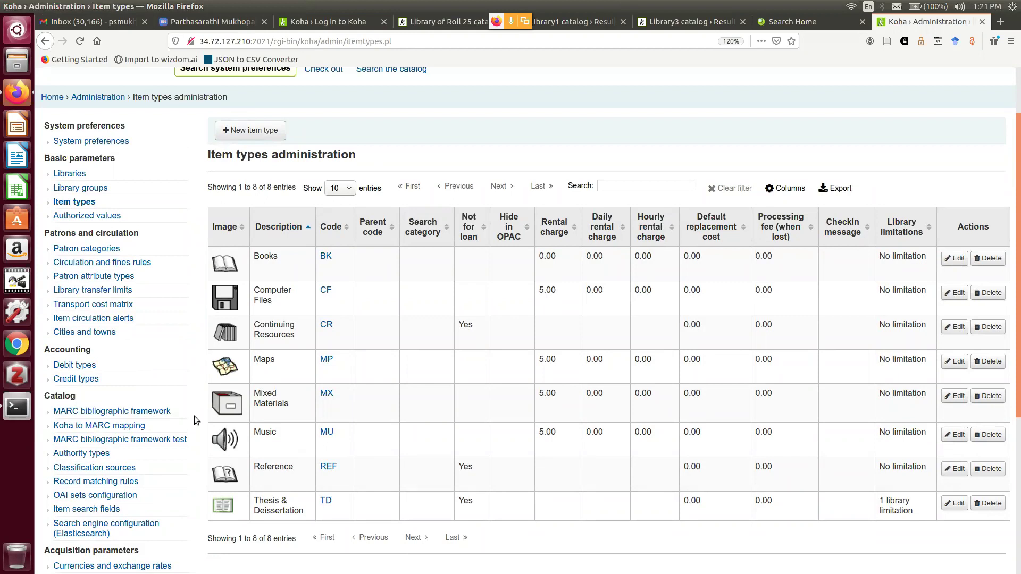
# Run the MARC bibliographic framework test and review its all-OK results
pyautogui.click(149, 440)
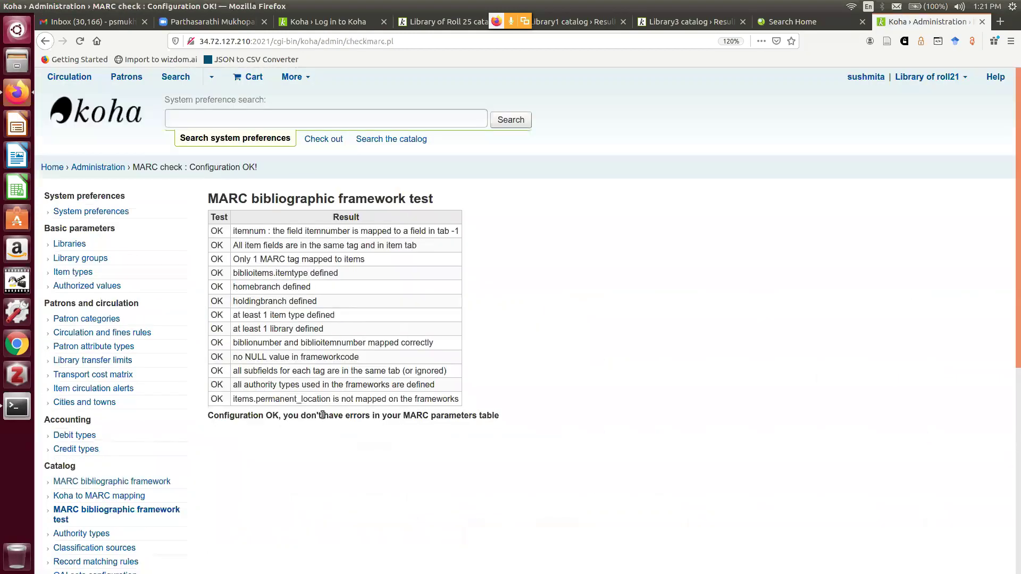
pyautogui.scroll(-3, 322, 415)
pyautogui.scroll(-3, 244, 451)
pyautogui.scroll(-1, 255, 429)
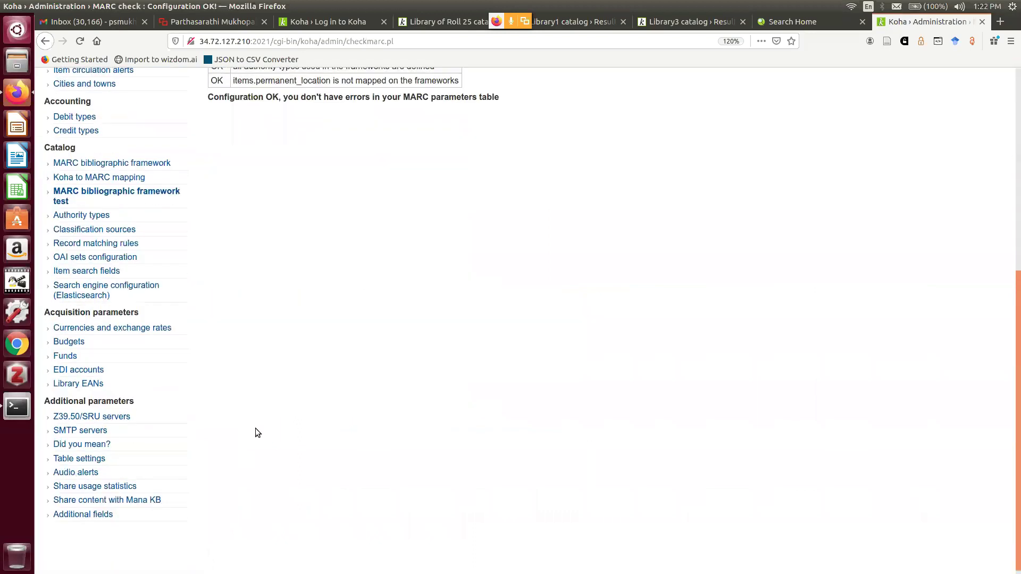
pyautogui.scroll(1, 149, 312)
pyautogui.scroll(6, 148, 308)
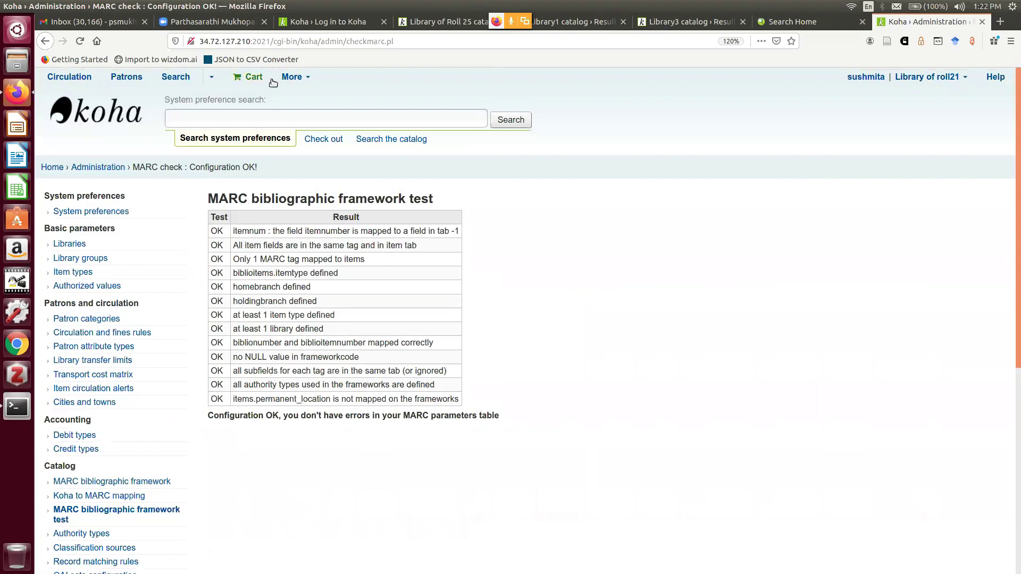
# Start a new tabular guided report for the Catalog module
pyautogui.click(289, 77)
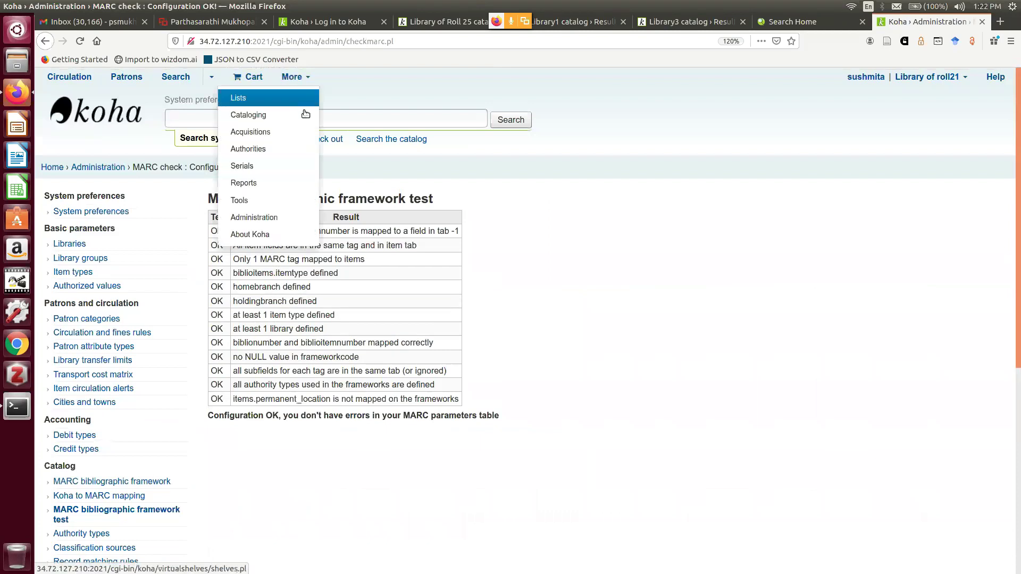
pyautogui.click(266, 183)
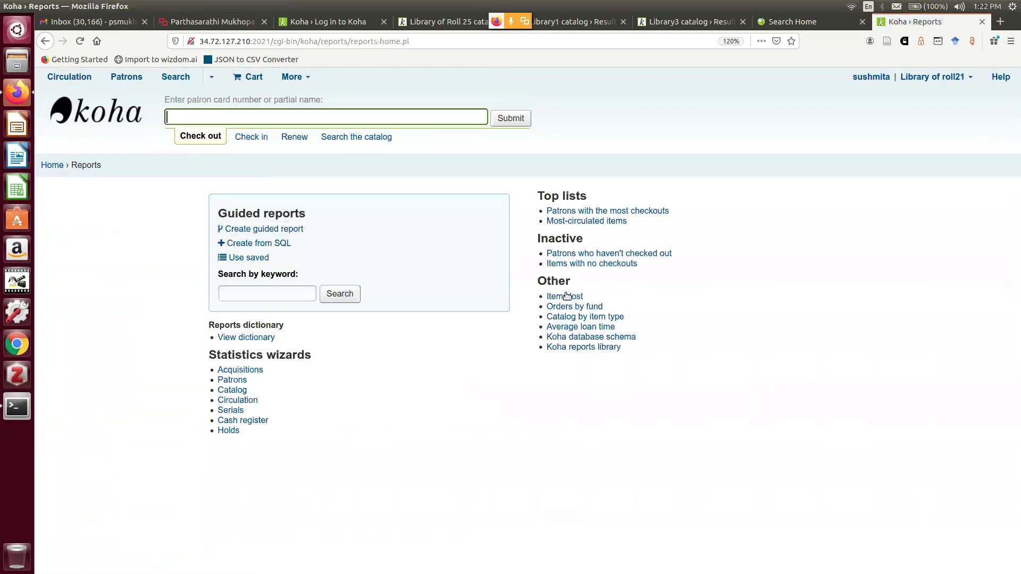
pyautogui.click(290, 229)
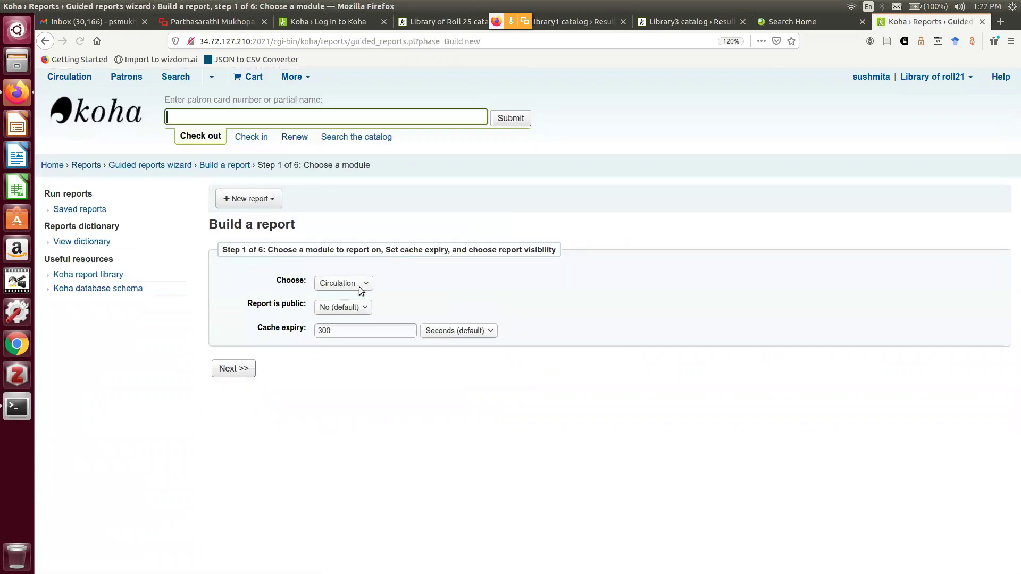
pyautogui.click(361, 284)
pyautogui.click(345, 305)
pyautogui.click(243, 370)
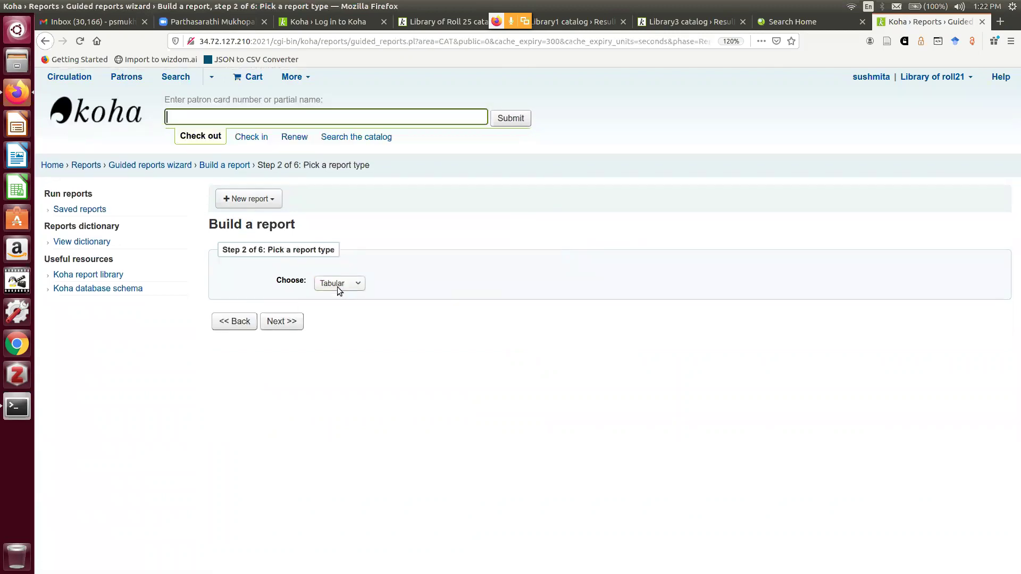
pyautogui.click(274, 325)
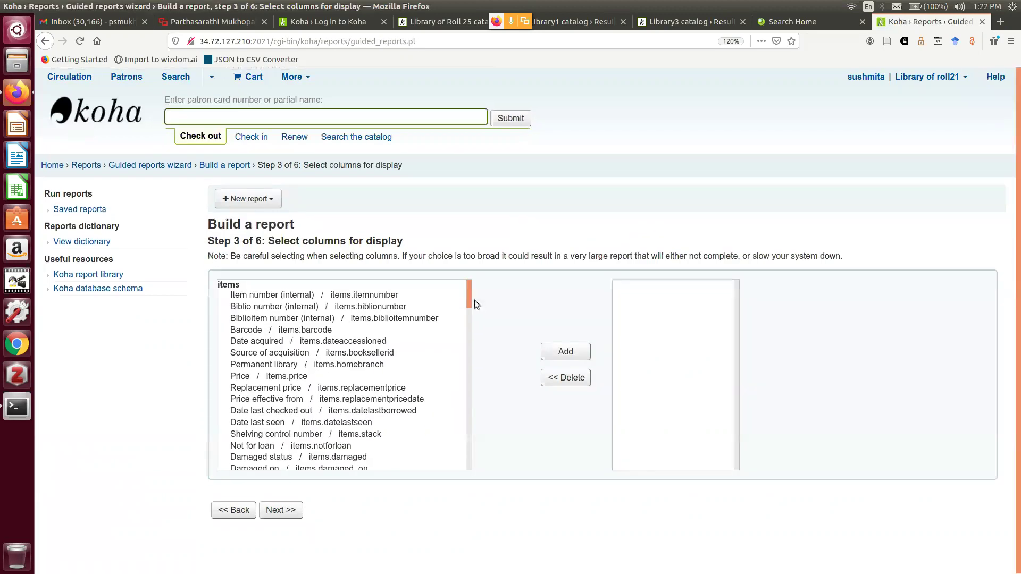
# Add biblio.title and items.barcode as report columns and skip the limits step
pyautogui.moveTo(475, 361); pyautogui.dragTo(417, 421)
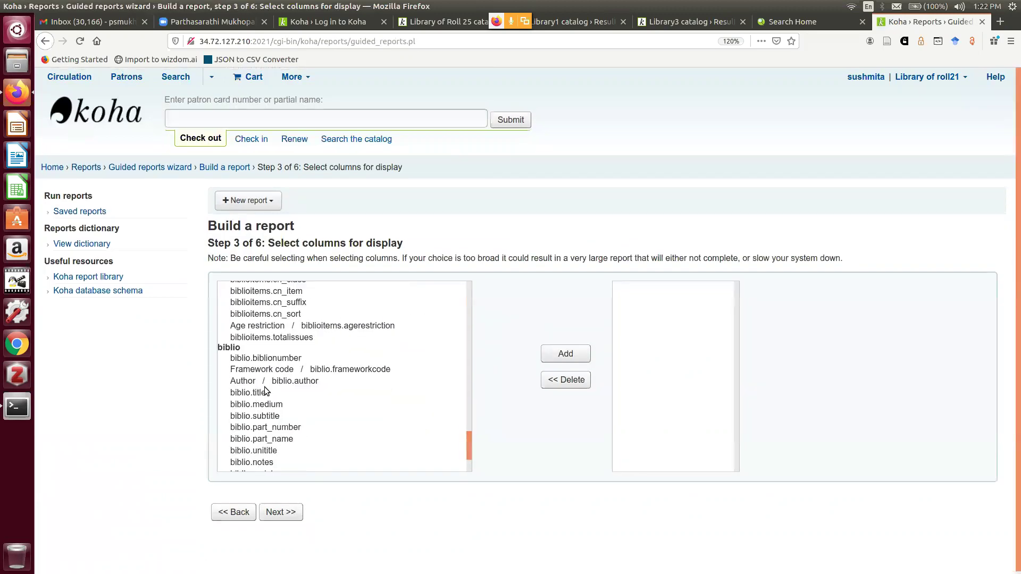
pyautogui.click(256, 393)
pyautogui.click(565, 354)
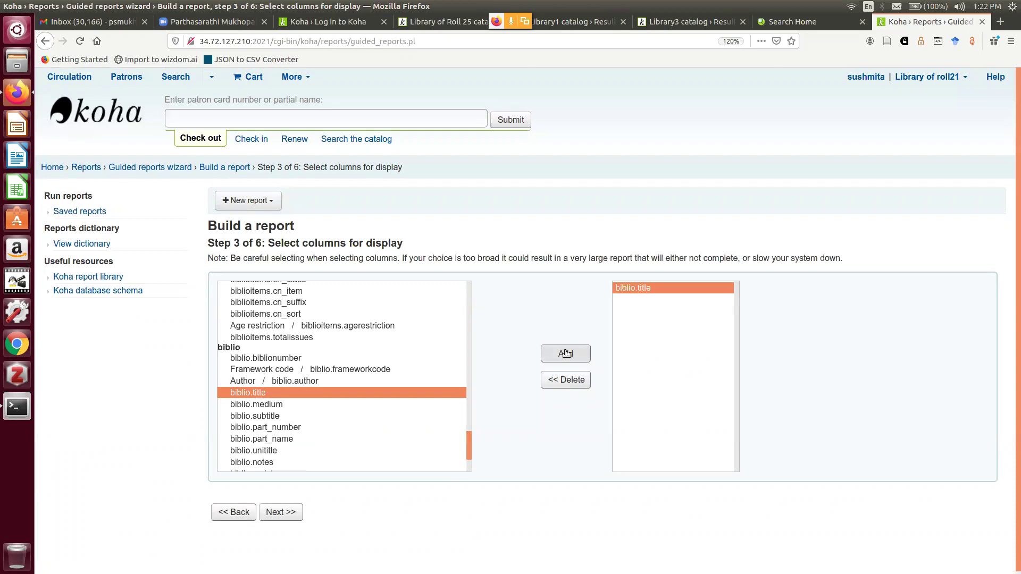
pyautogui.moveTo(470, 437); pyautogui.dragTo(458, 277)
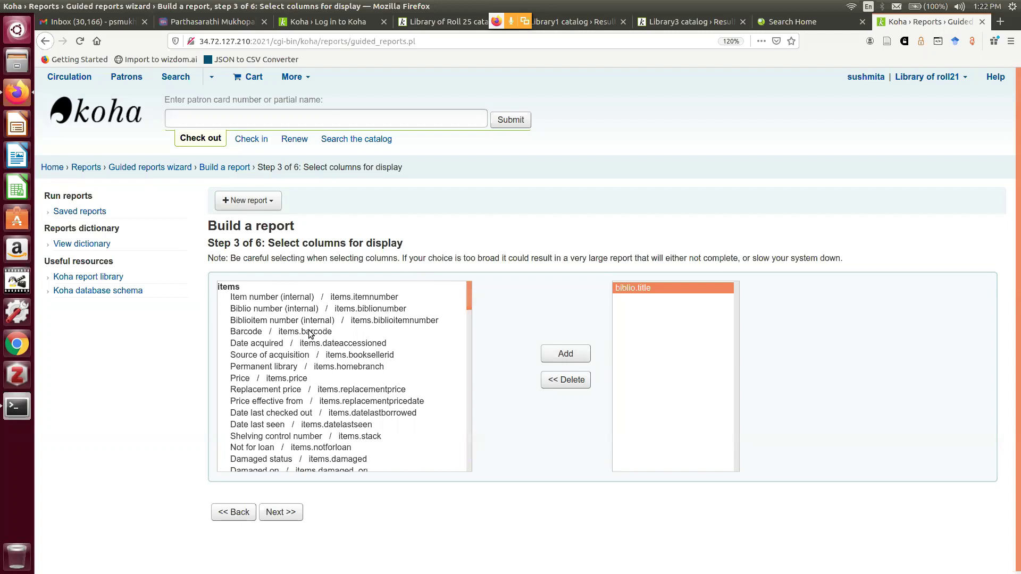
pyautogui.click(325, 331)
pyautogui.click(559, 352)
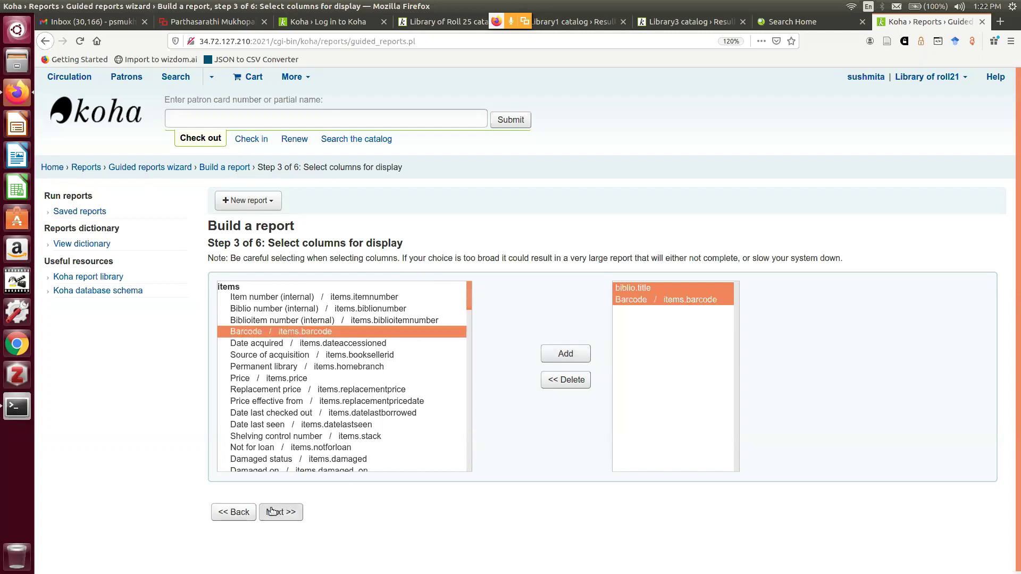
pyautogui.click(273, 512)
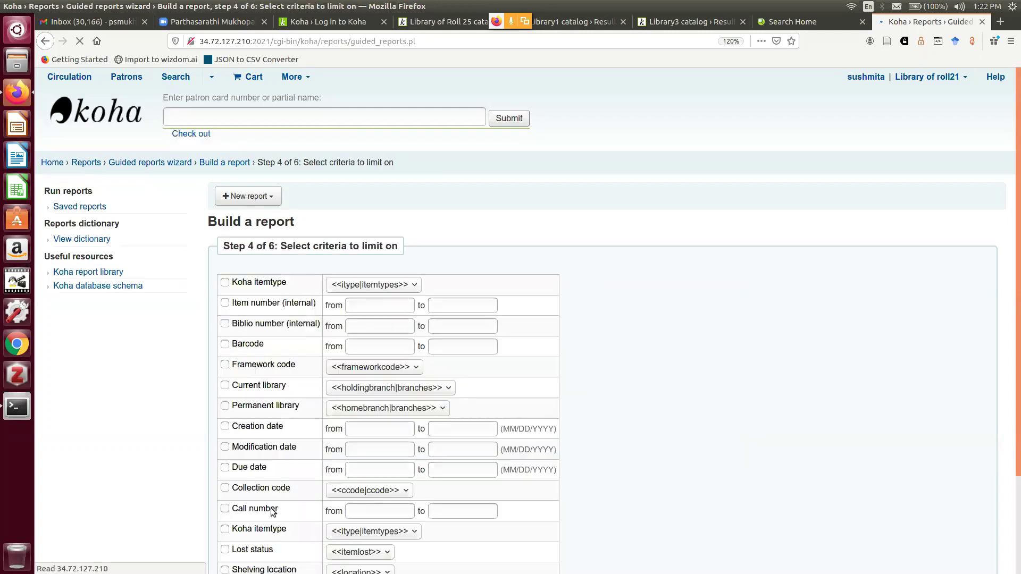
pyautogui.scroll(-3, 656, 289)
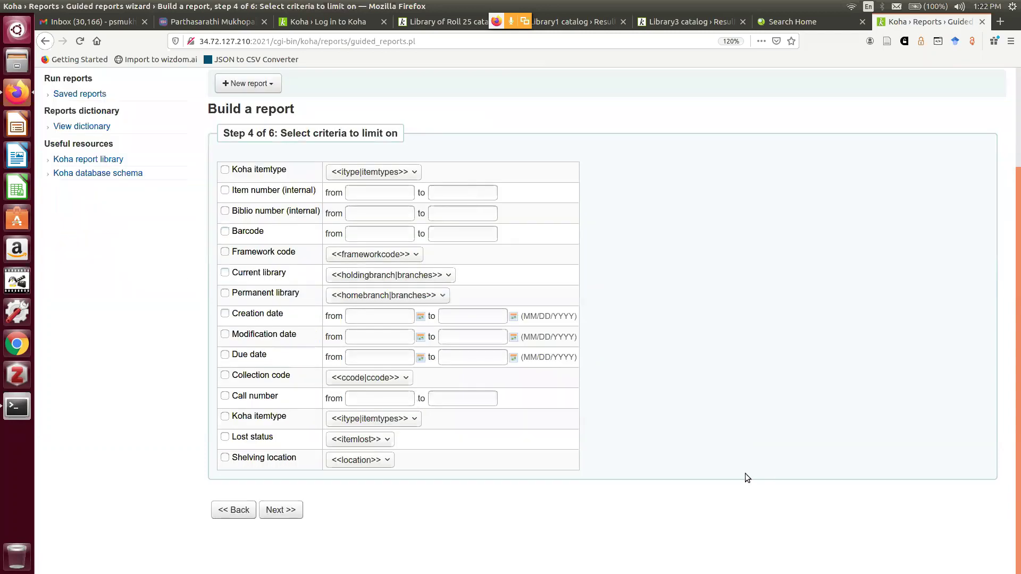
pyautogui.click(291, 510)
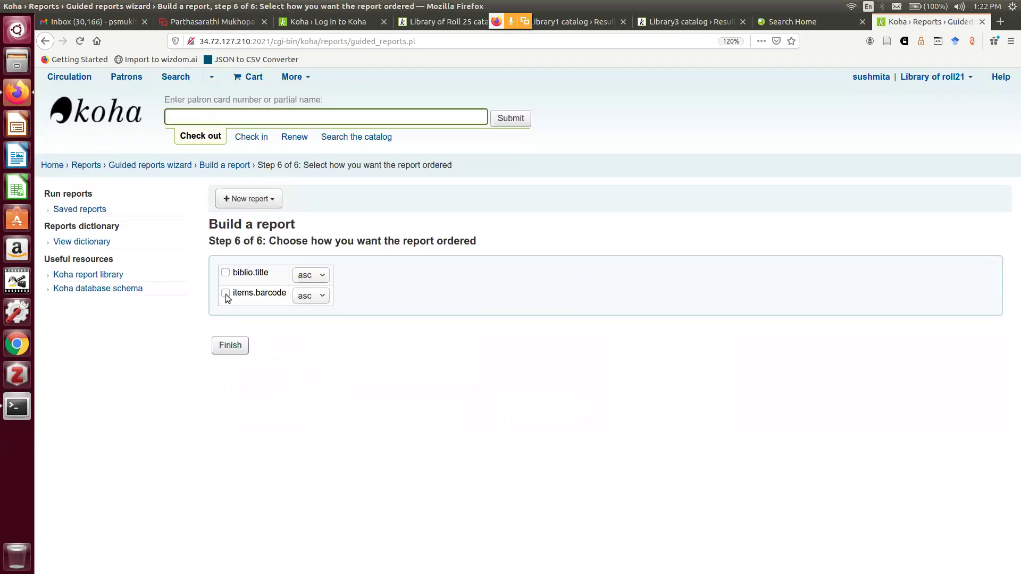
# Order the report by items.barcode, finish it, and save it as 'r1'
pyautogui.click(226, 294)
pyautogui.click(230, 348)
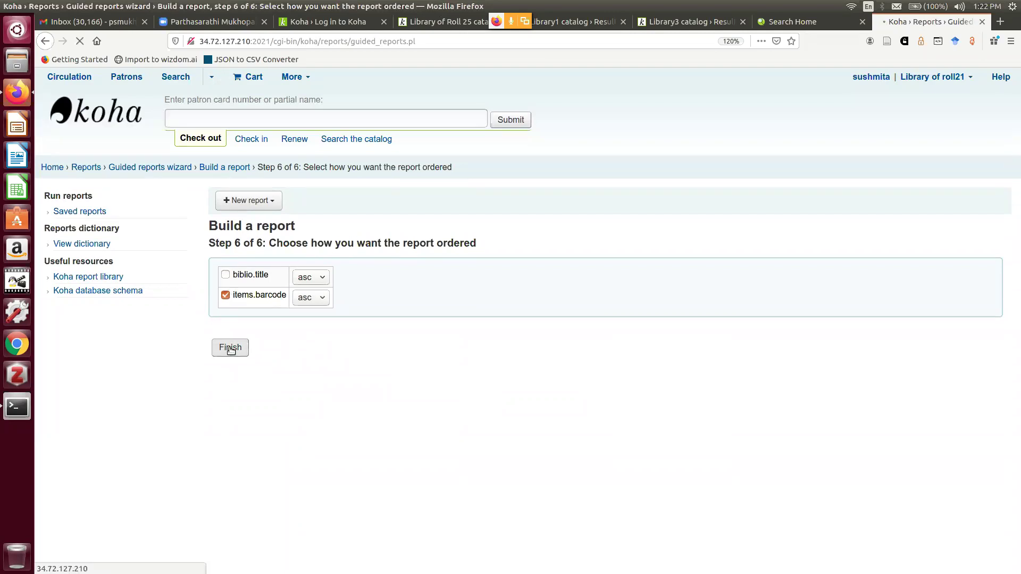
pyautogui.click(228, 303)
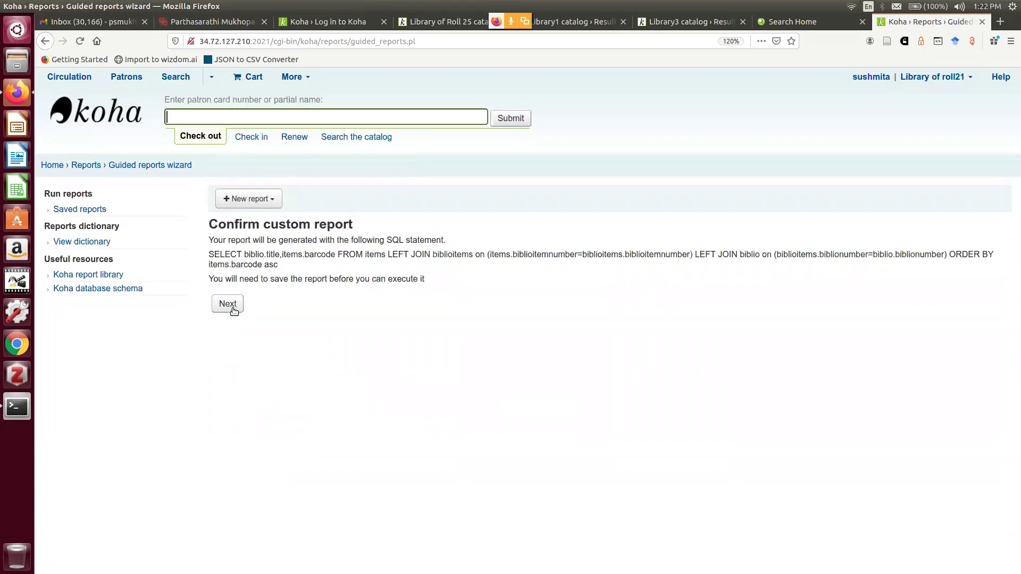
pyautogui.click(363, 260)
pyautogui.write('r1')
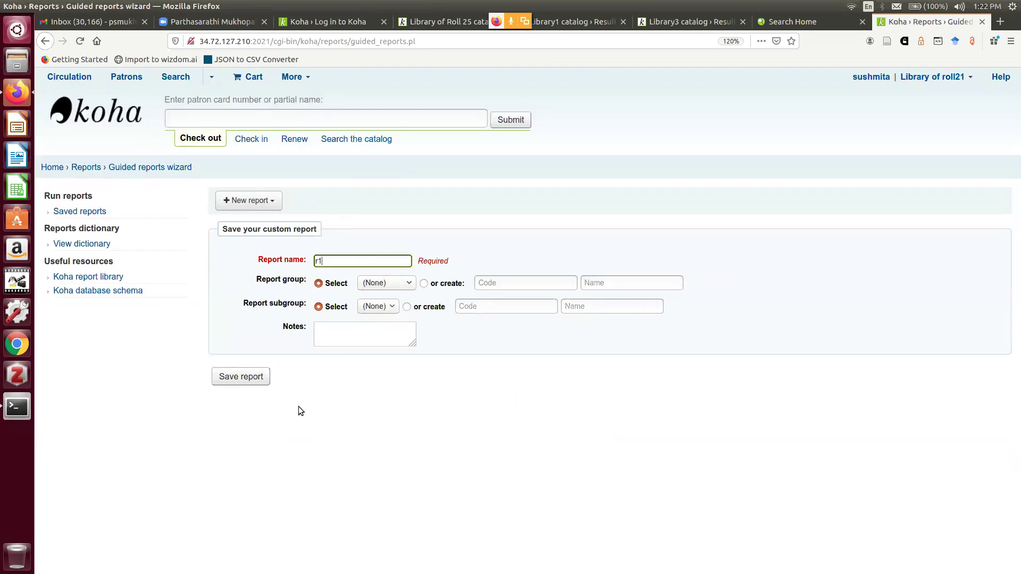
pyautogui.click(260, 383)
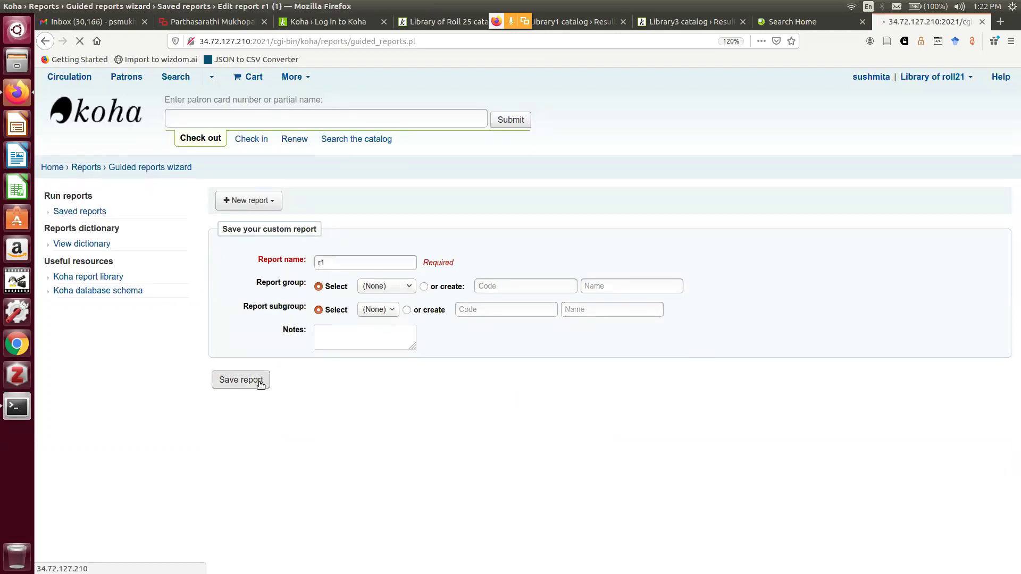
# Run report r1, listing 7 titles with barcodes 000001 to 000007, then return to Reports
pyautogui.scroll(-3, 395, 358)
pyautogui.scroll(3, 393, 345)
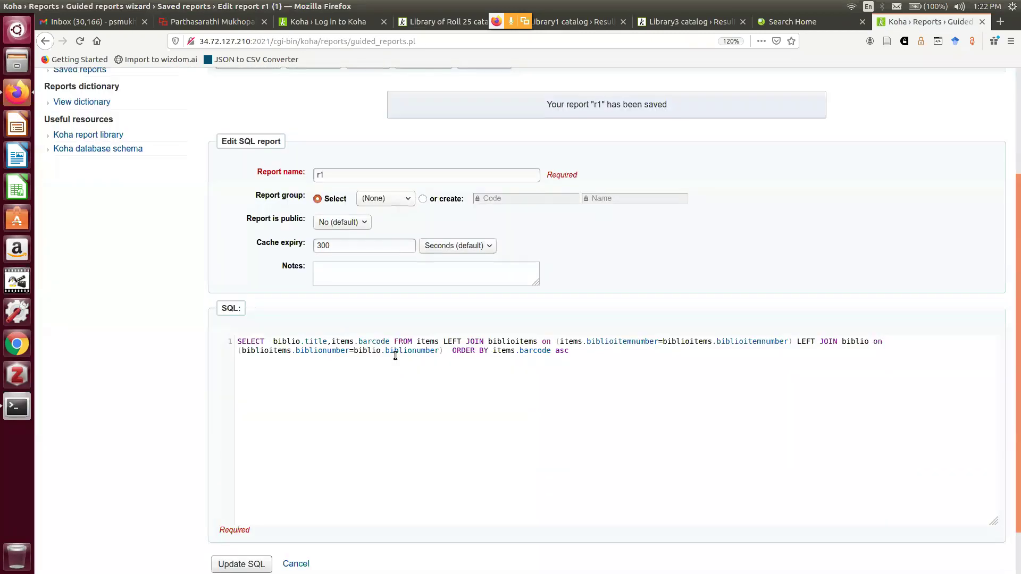
pyautogui.click(419, 200)
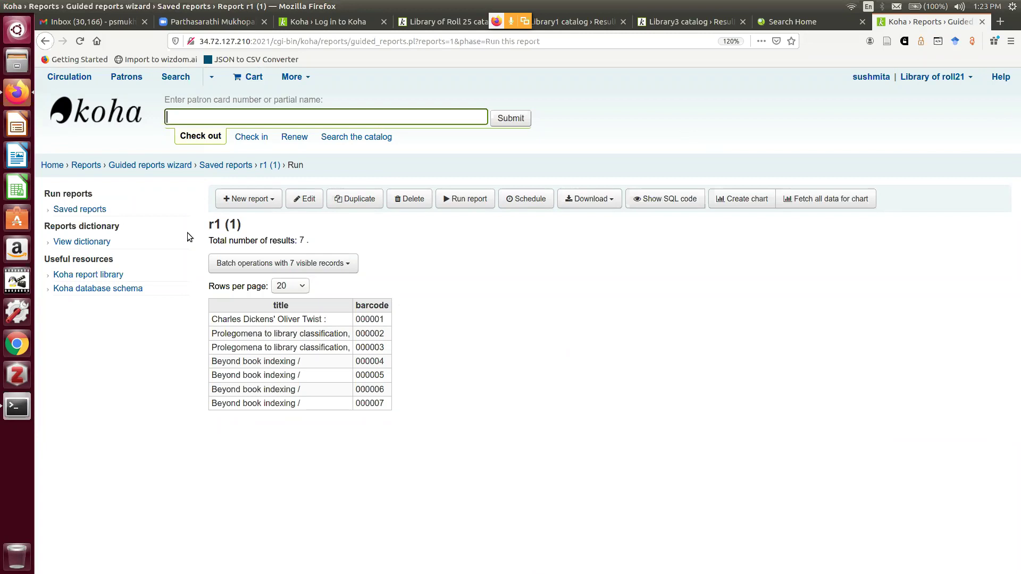
pyautogui.click(98, 166)
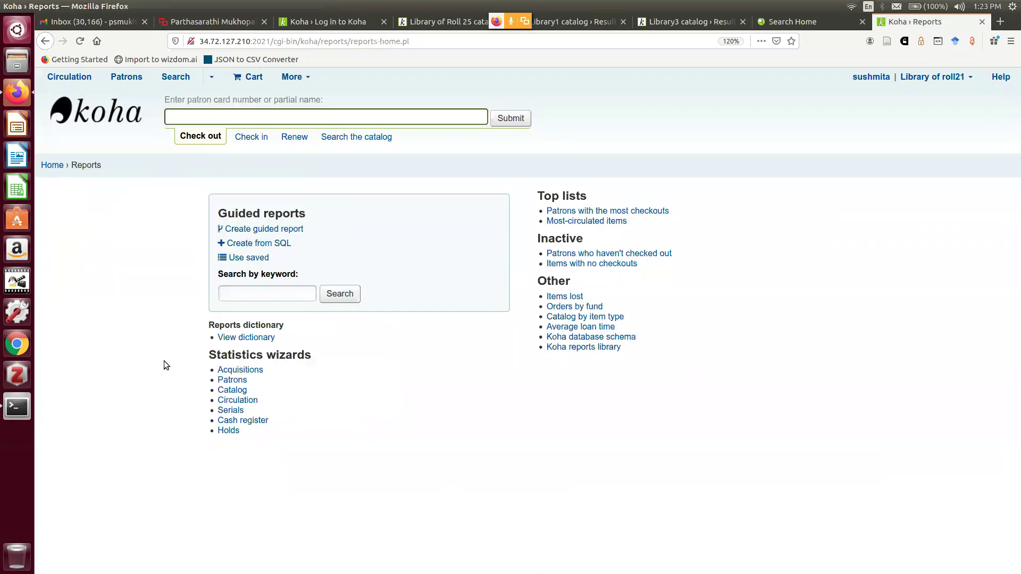
pyautogui.click(239, 390)
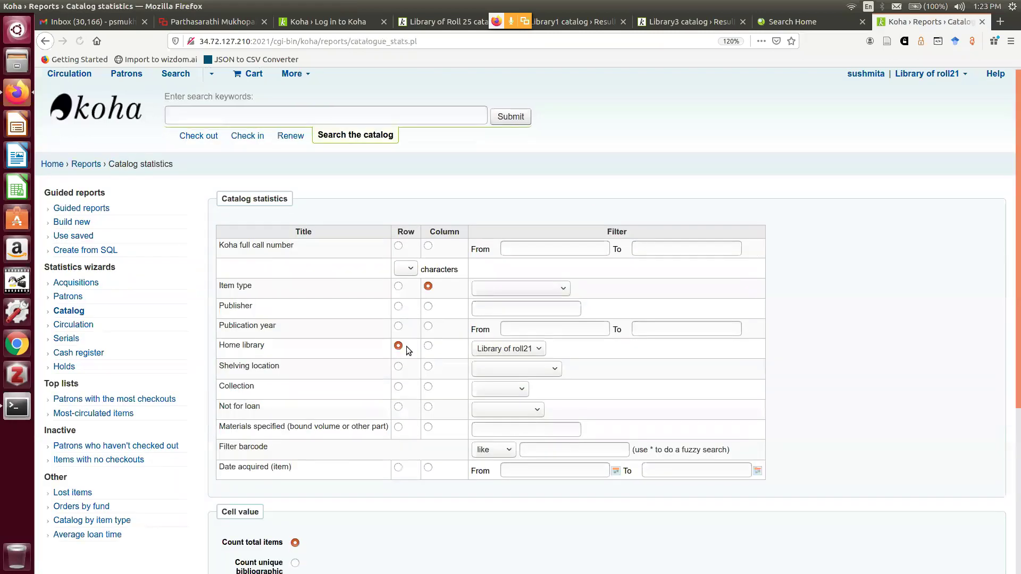
pyautogui.scroll(-2, 601, 266)
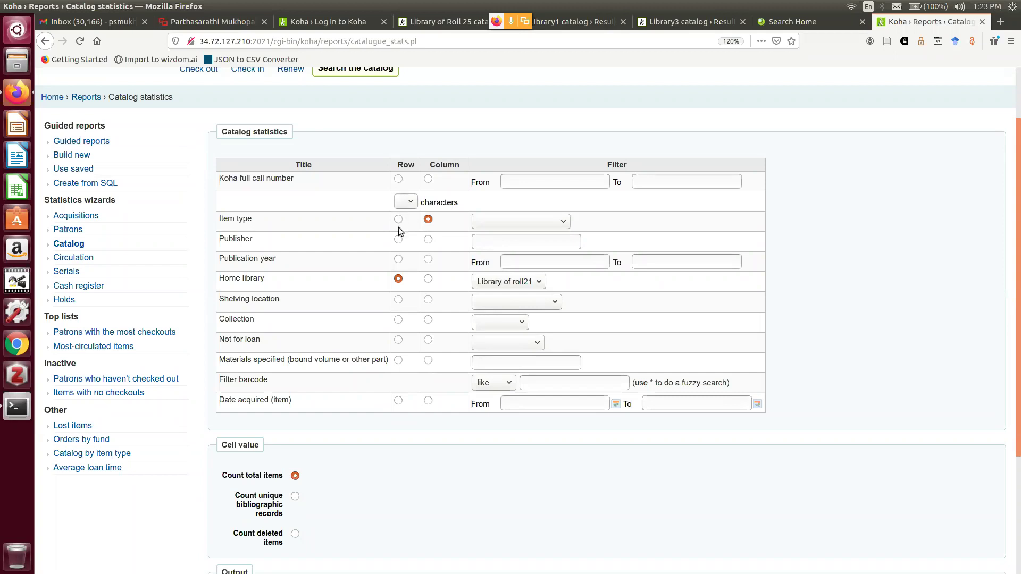
pyautogui.click(399, 259)
pyautogui.click(399, 278)
pyautogui.click(398, 220)
pyautogui.click(428, 300)
pyautogui.click(398, 280)
pyautogui.scroll(-5, 422, 487)
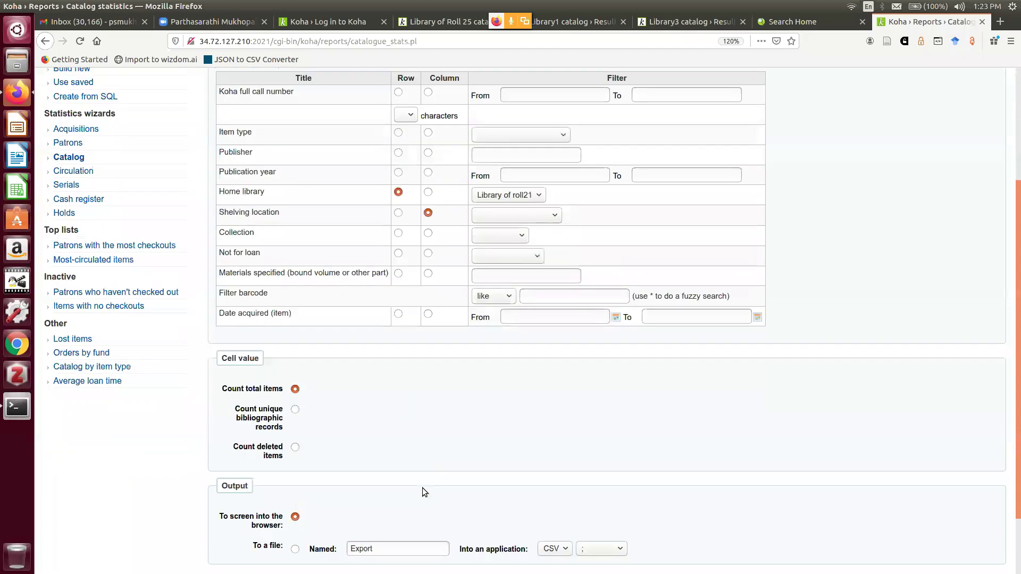
pyautogui.click(241, 532)
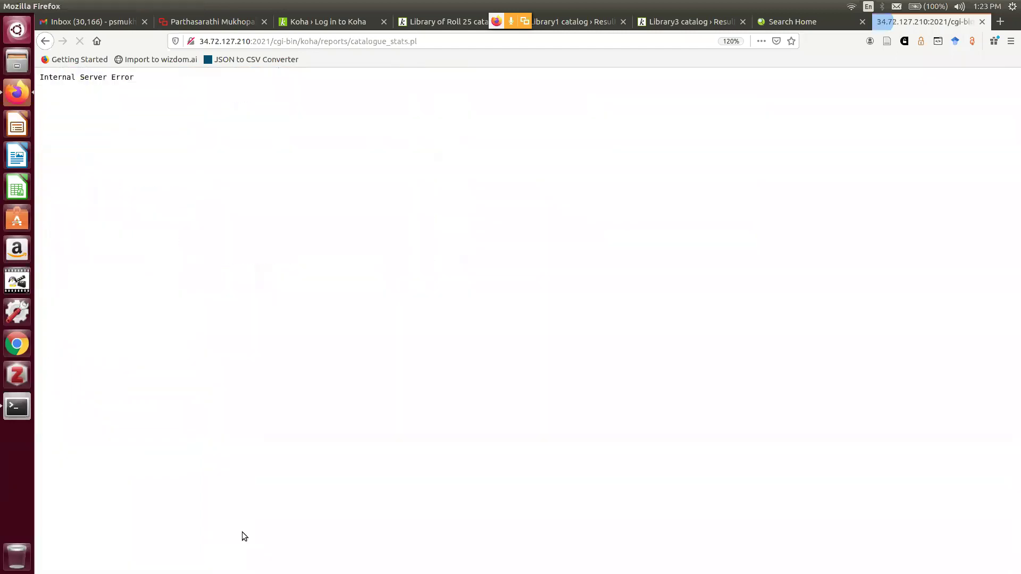
pyautogui.click(44, 41)
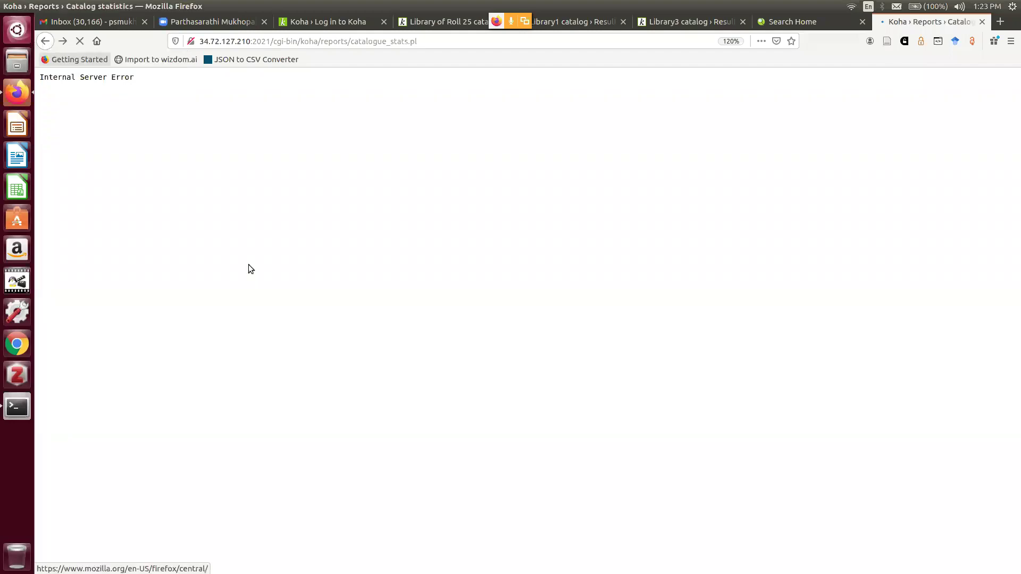
pyautogui.scroll(4, 435, 355)
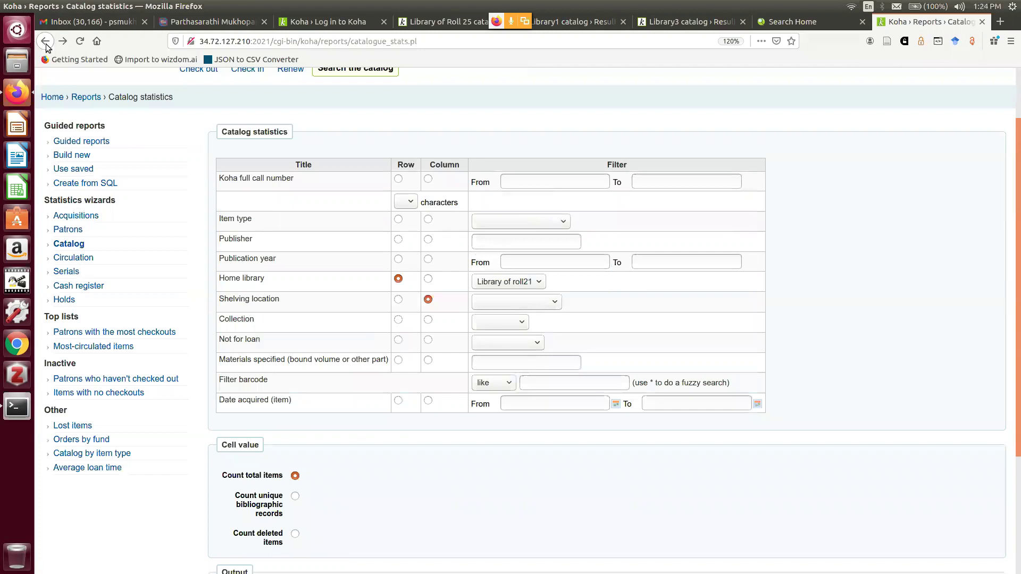
pyautogui.scroll(2, 119, 142)
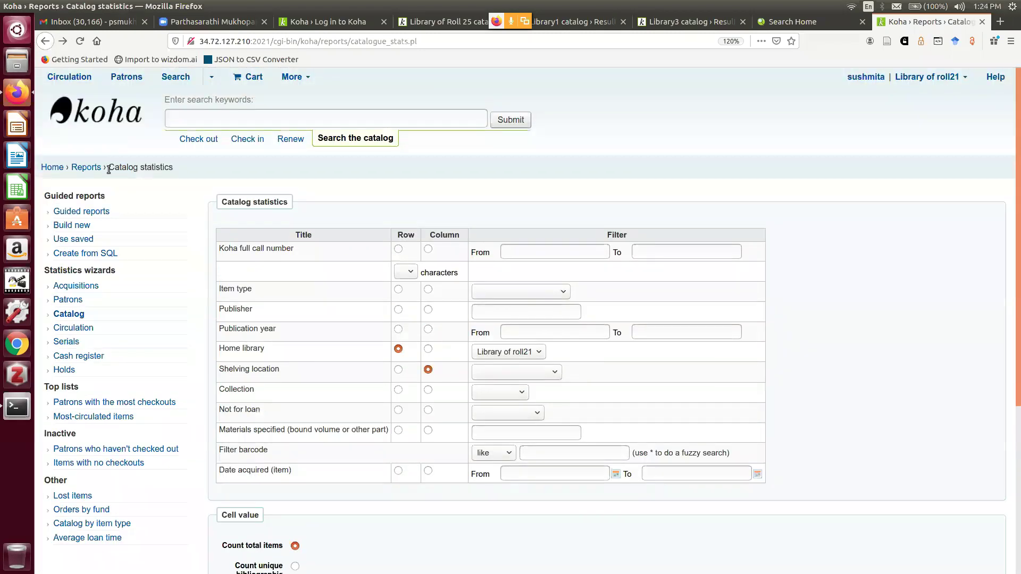
pyautogui.click(86, 168)
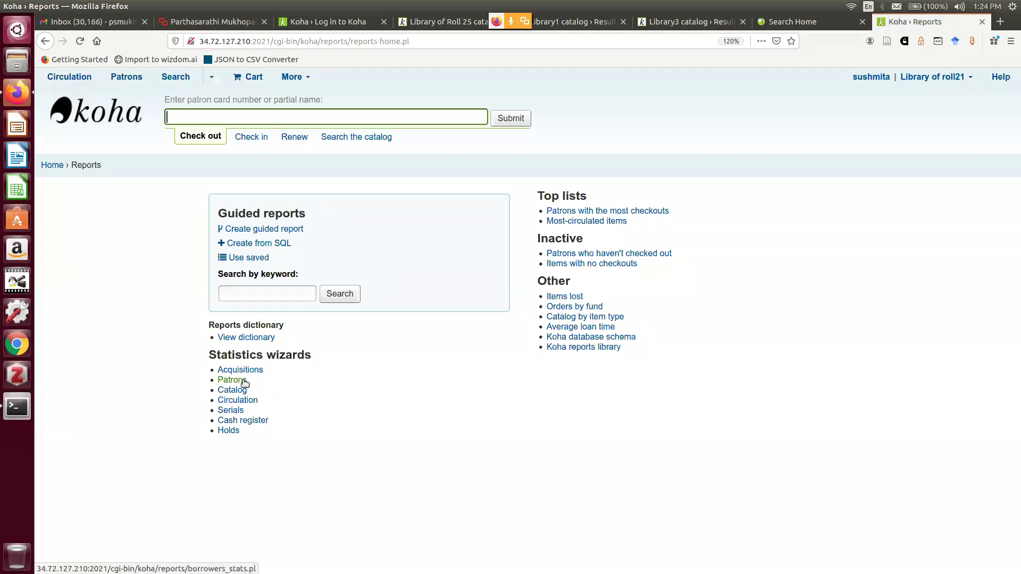
# Run the Patrons statistics wizard on screen, showing 1 staff and 1 student patron for ROLL21, then return to the form
pyautogui.click(244, 380)
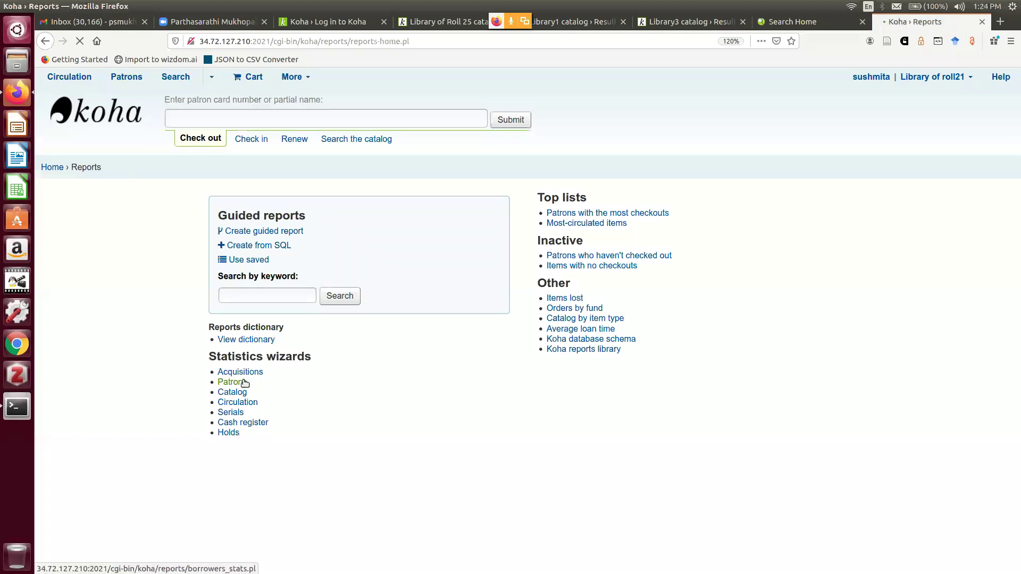
pyautogui.scroll(-2, 429, 374)
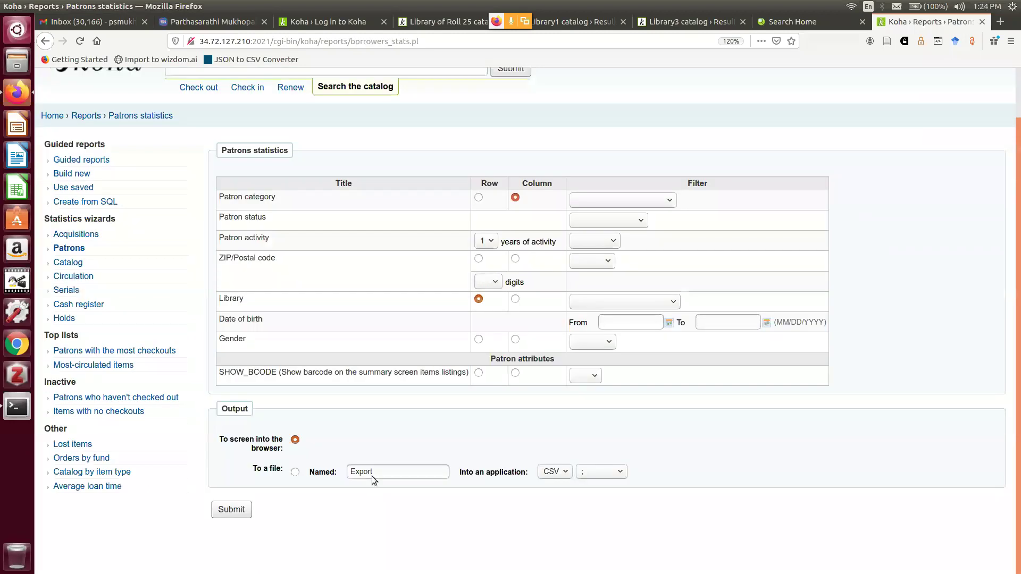
pyautogui.click(241, 507)
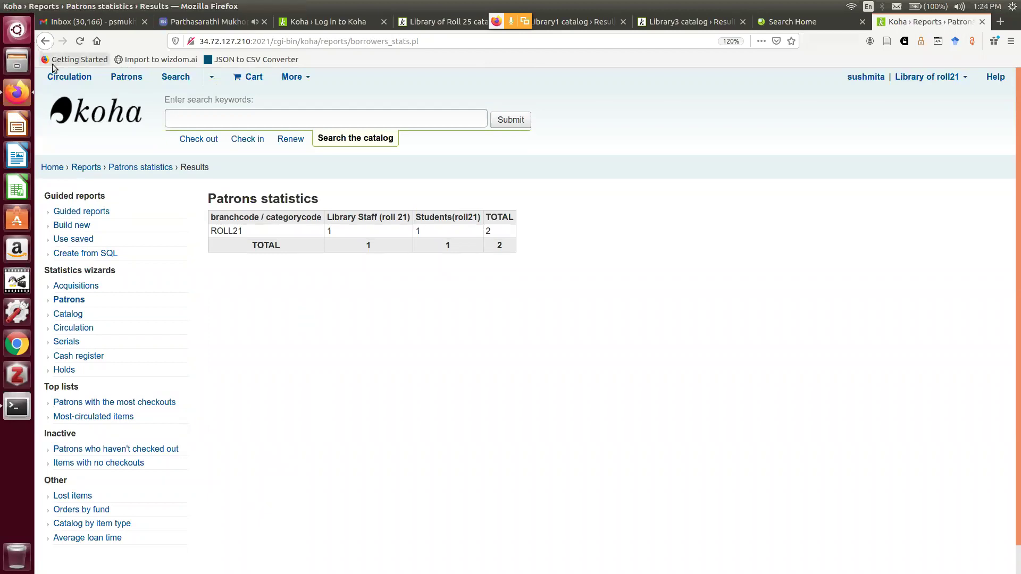
pyautogui.click(45, 44)
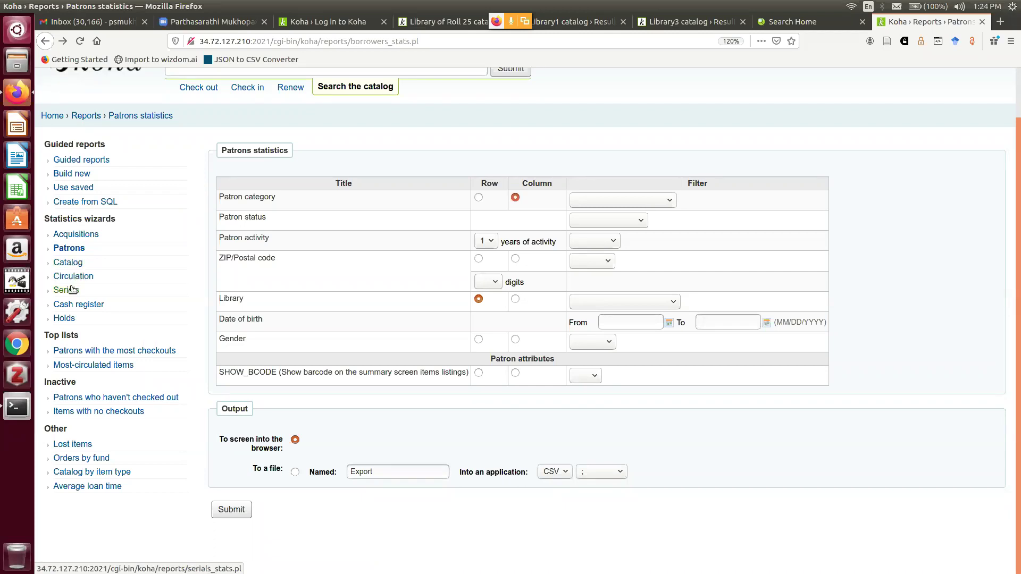
# Run Catalog statistics with columns by full call number, totalling 7 items, then return to the form
pyautogui.click(70, 263)
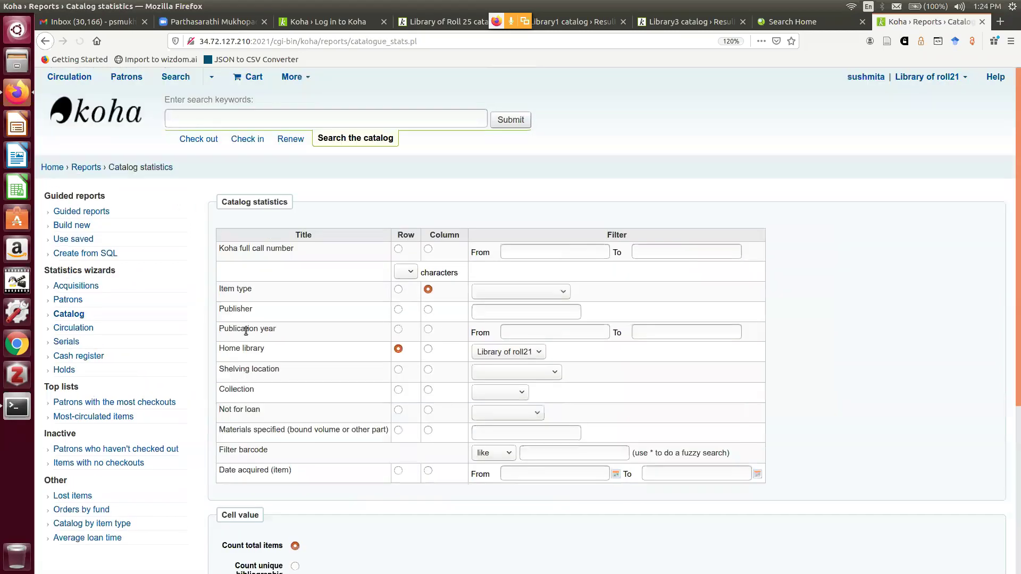
pyautogui.scroll(-1, 454, 270)
pyautogui.scroll(-3, 453, 270)
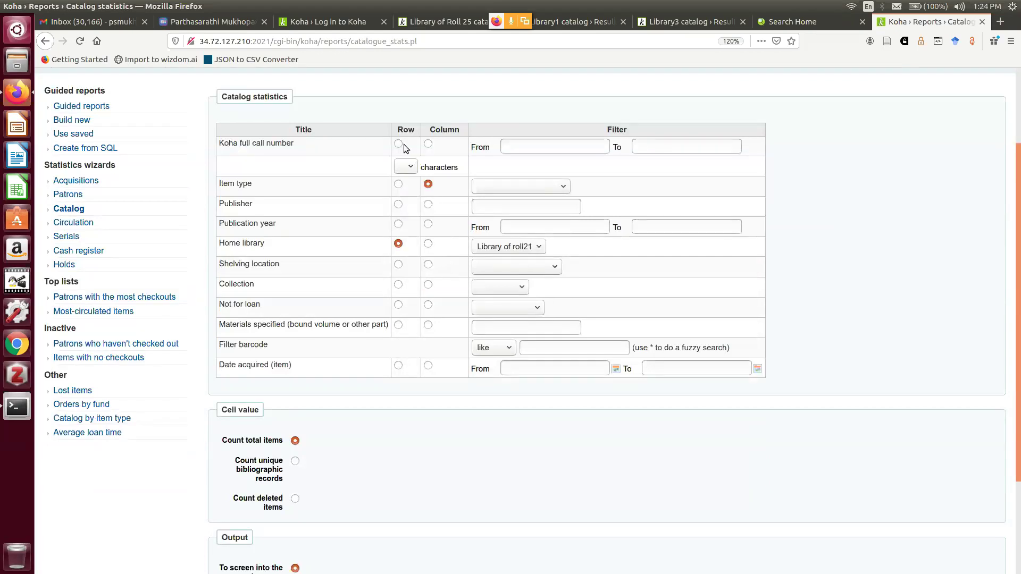
pyautogui.click(427, 143)
pyautogui.scroll(-3, 383, 489)
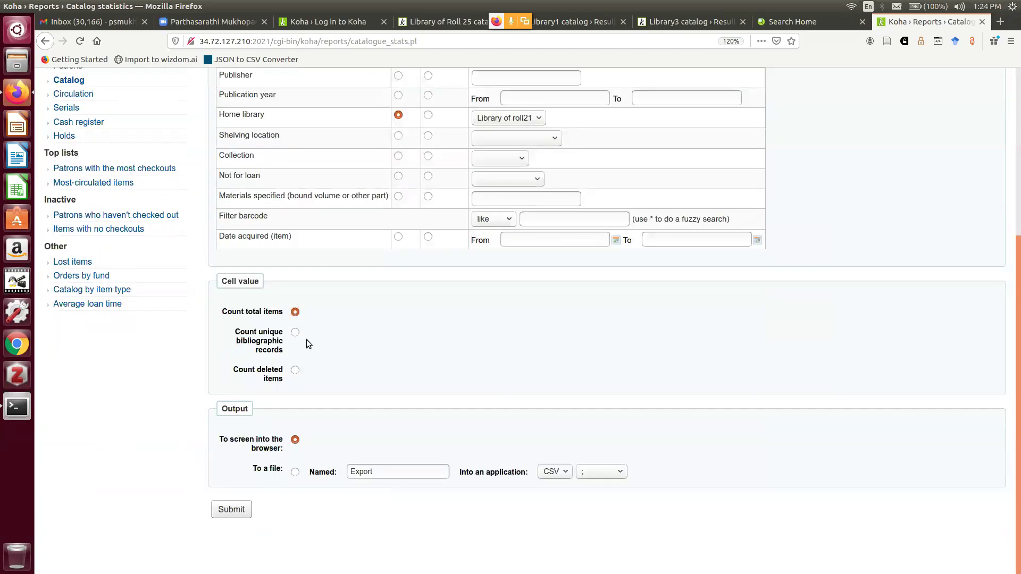
pyautogui.click(235, 512)
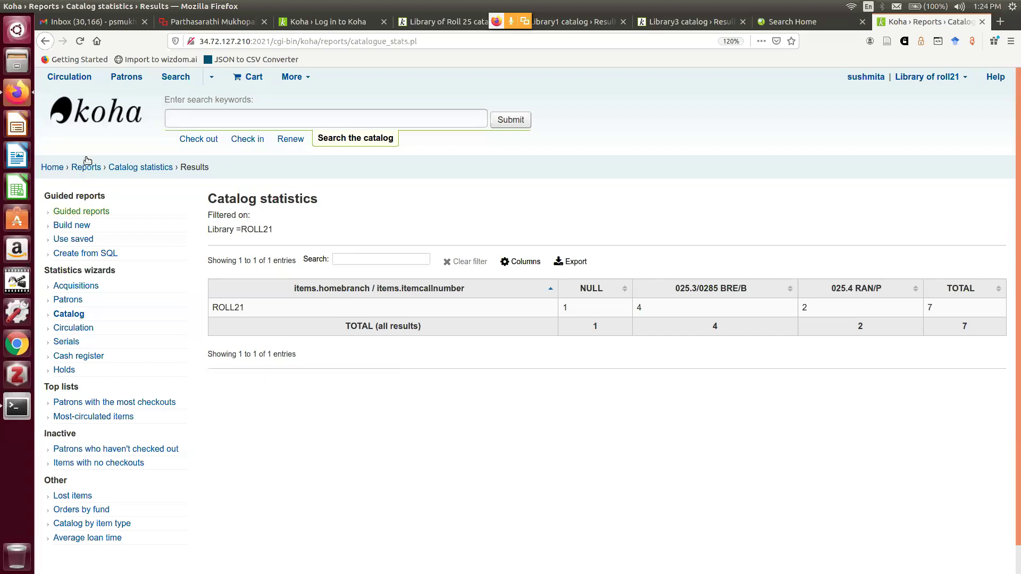
pyautogui.click(46, 46)
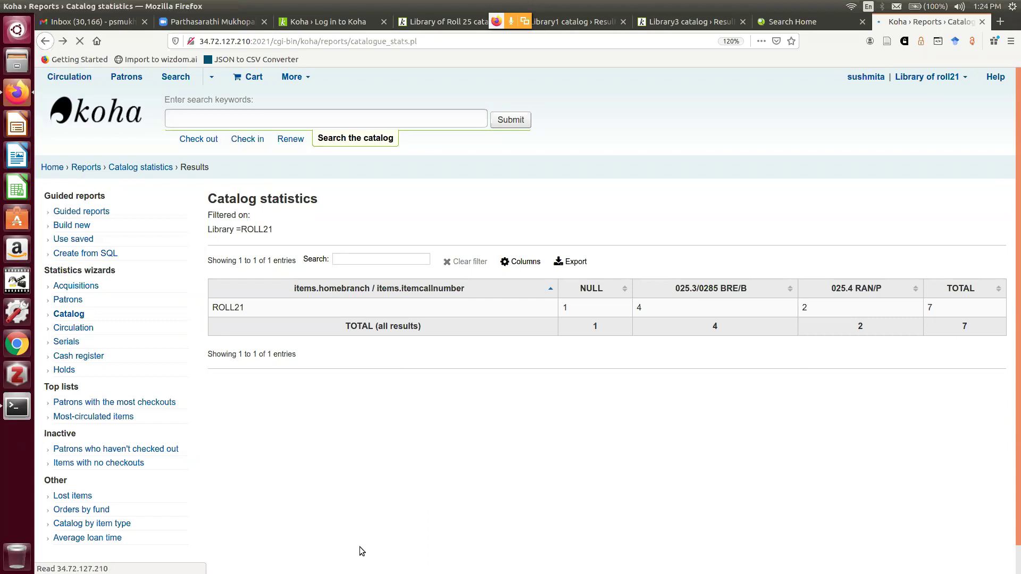
pyautogui.scroll(3, 594, 500)
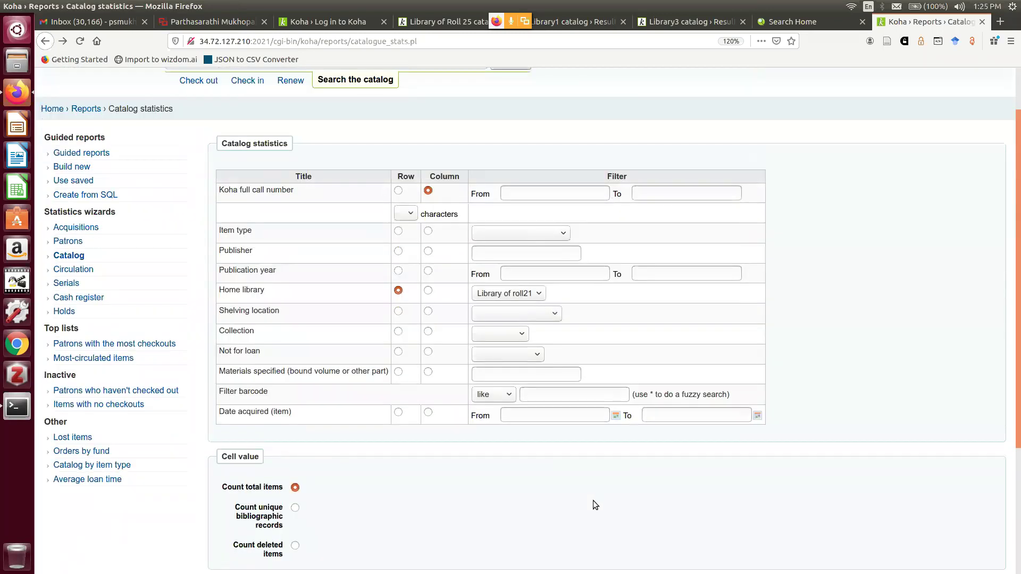
pyautogui.scroll(1, 592, 499)
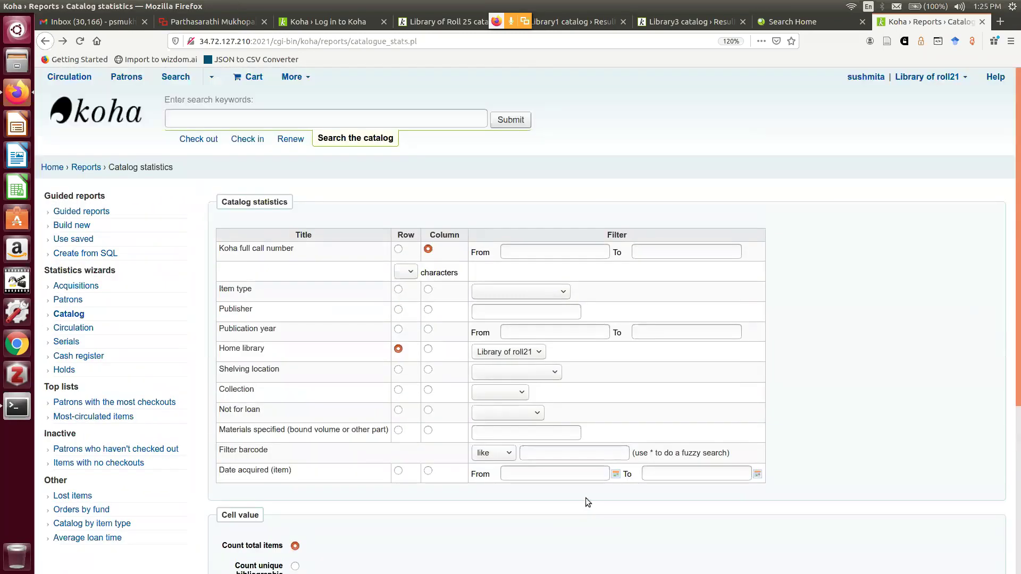
pyautogui.click(964, 78)
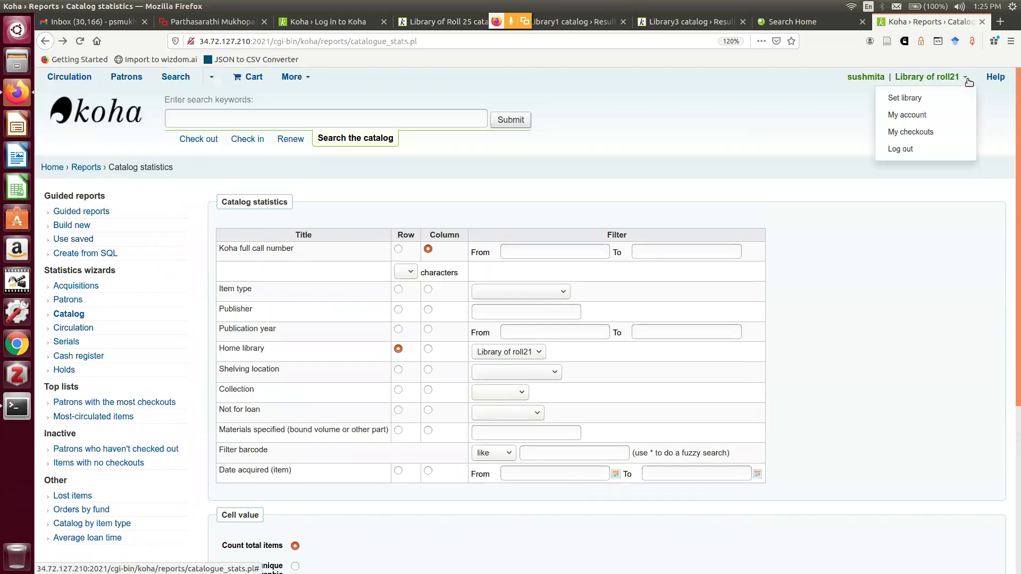
# Log out and sign back in as another staff account for Library of Roll 25, then open Reports
pyautogui.click(905, 150)
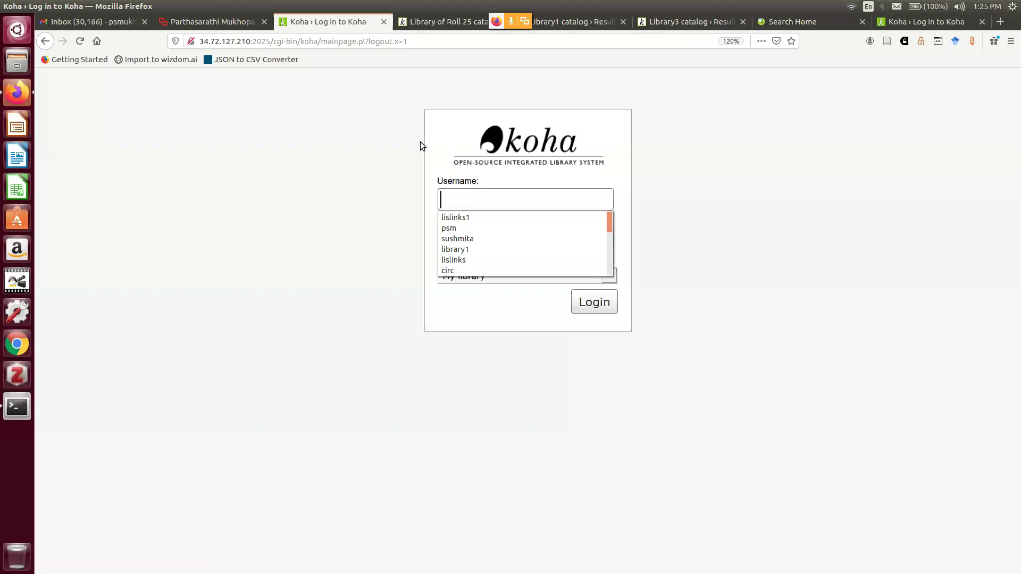
pyautogui.click(457, 227)
pyautogui.click(466, 235)
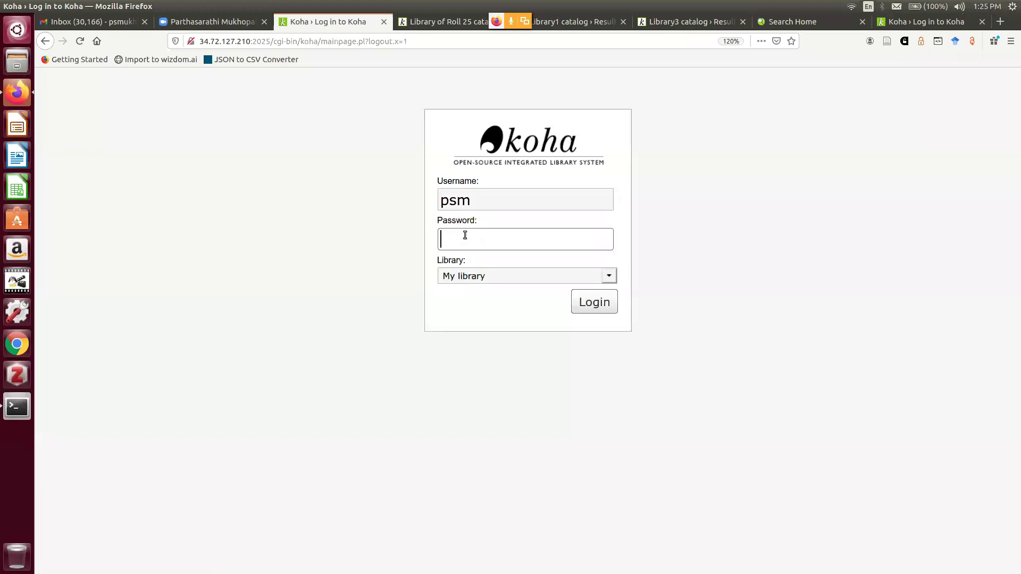
pyautogui.write('••••••••')
pyautogui.press('Return')
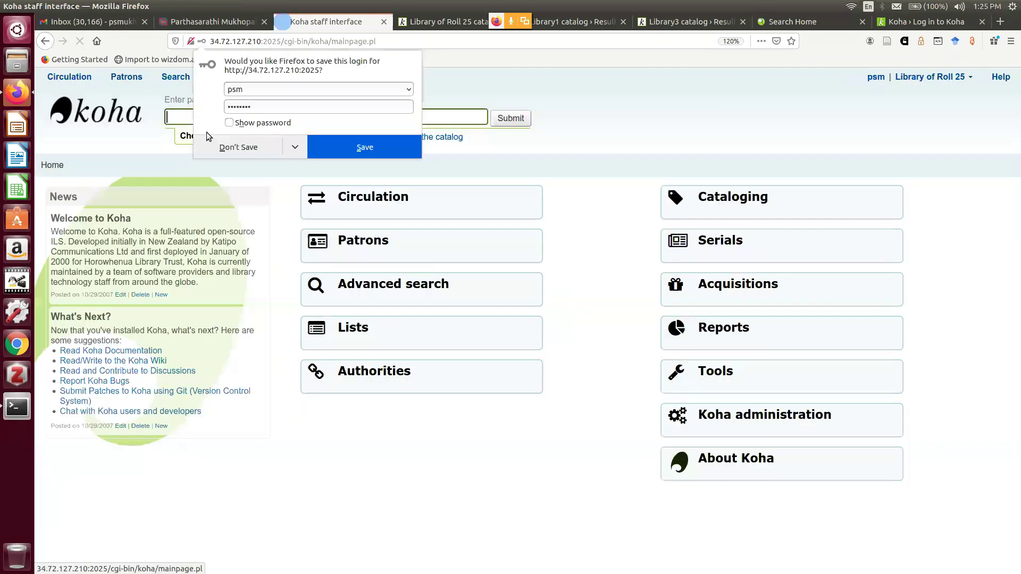
pyautogui.click(219, 147)
pyautogui.click(732, 422)
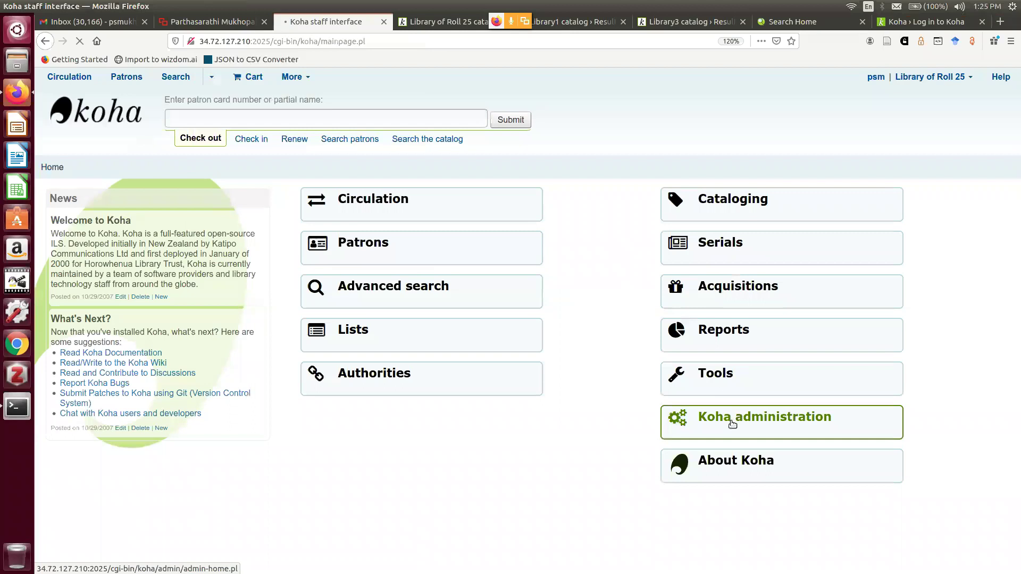
pyautogui.click(45, 42)
pyautogui.click(731, 329)
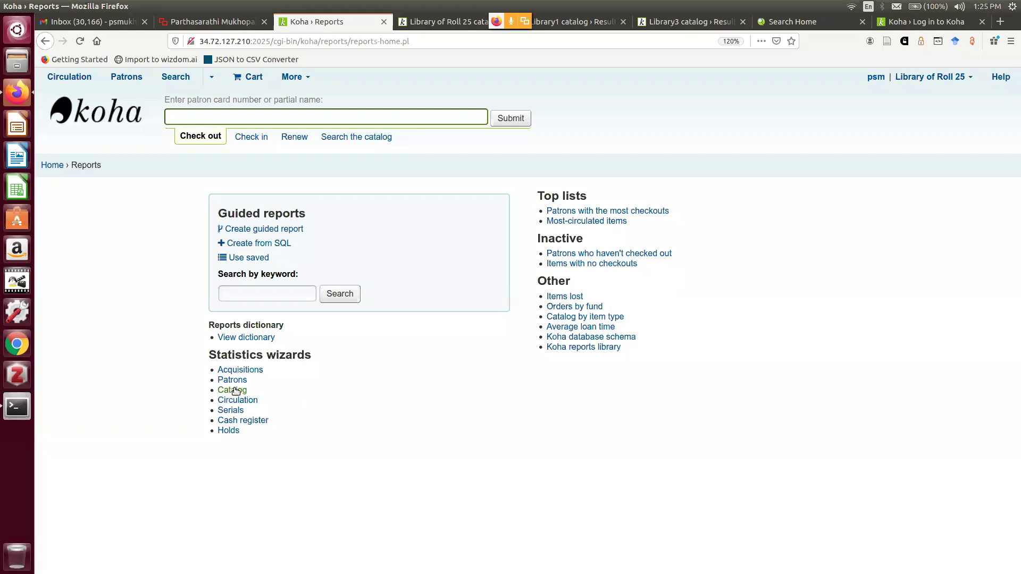
# Open the Catalog statistics form, check the Item type options, then switch to the 'Log in to Koha' tab
pyautogui.click(236, 391)
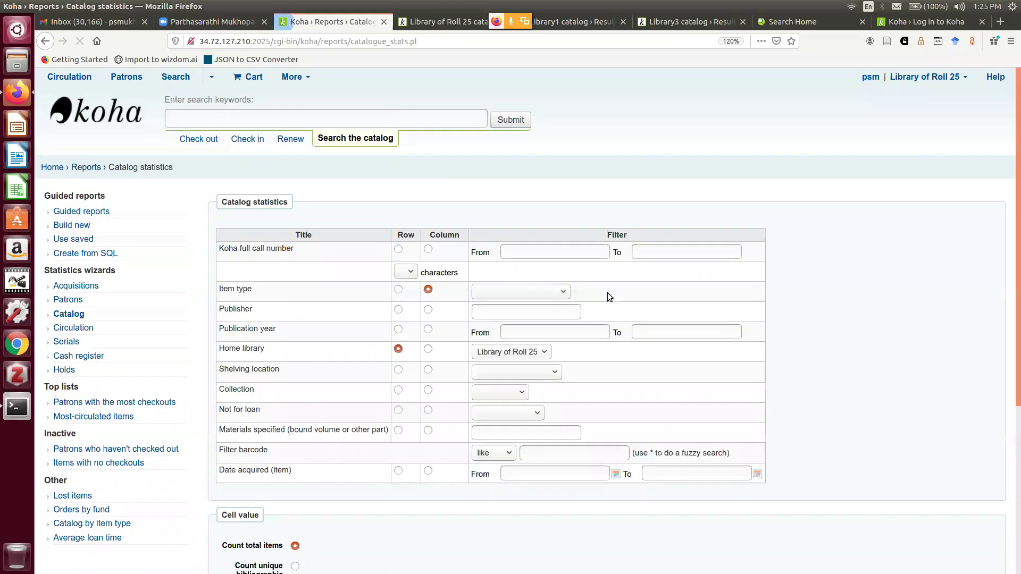
pyautogui.click(567, 294)
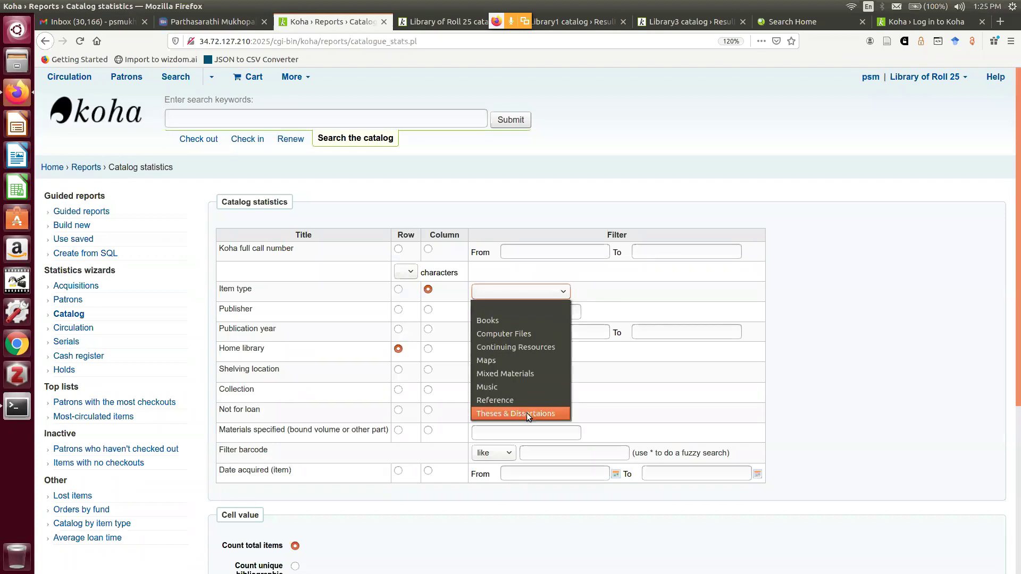
pyautogui.click(517, 305)
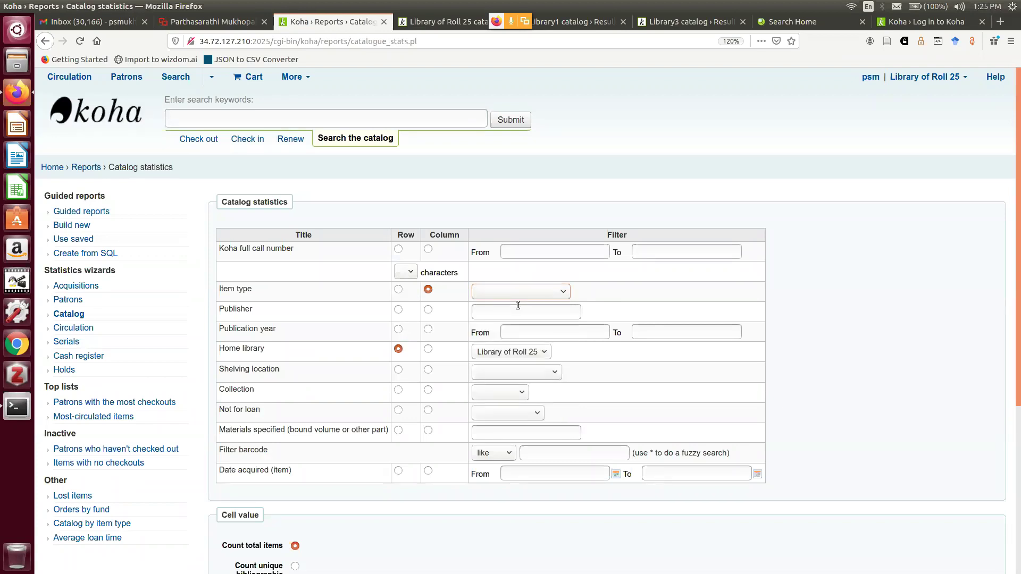
pyautogui.click(907, 24)
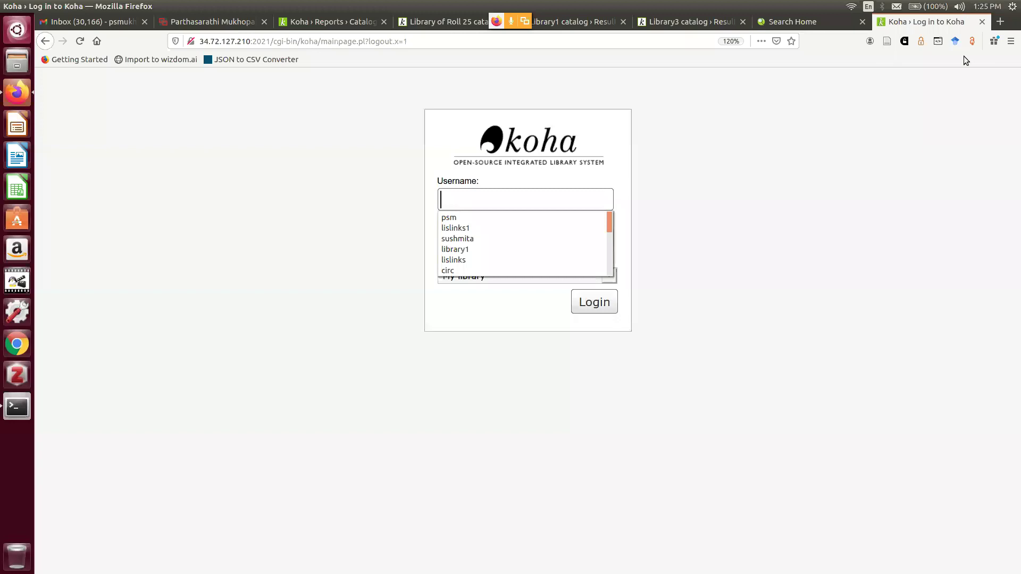
# Close the extra 'Log in to Koha' tab and return from Catalog statistics to the staff home page
pyautogui.click(792, 21)
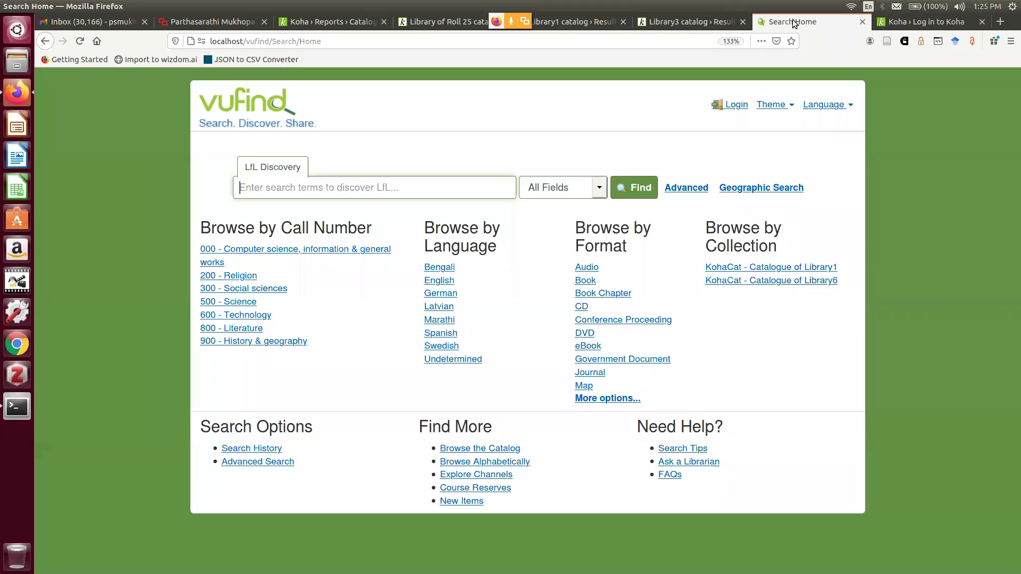
pyautogui.click(916, 19)
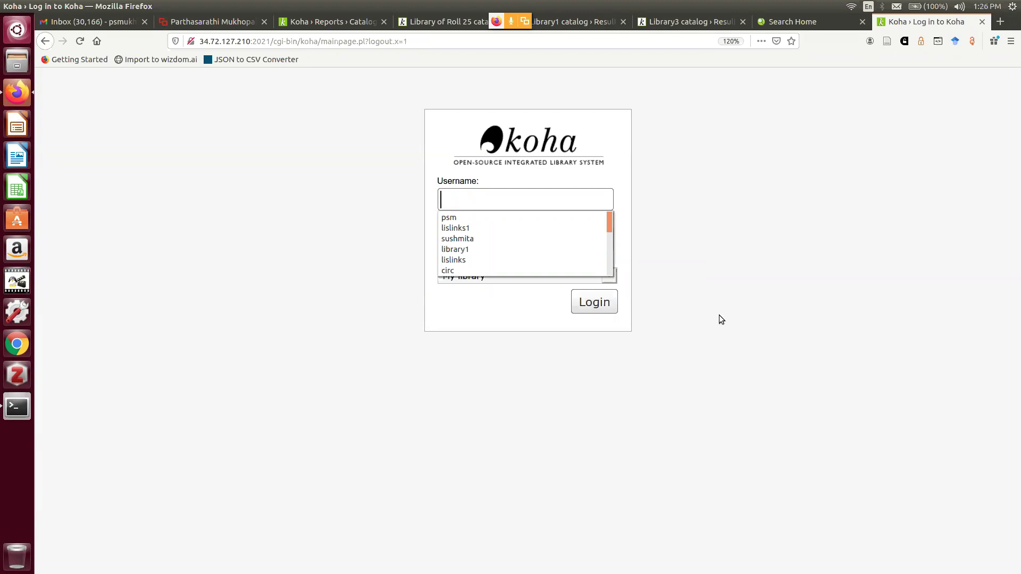
pyautogui.click(983, 22)
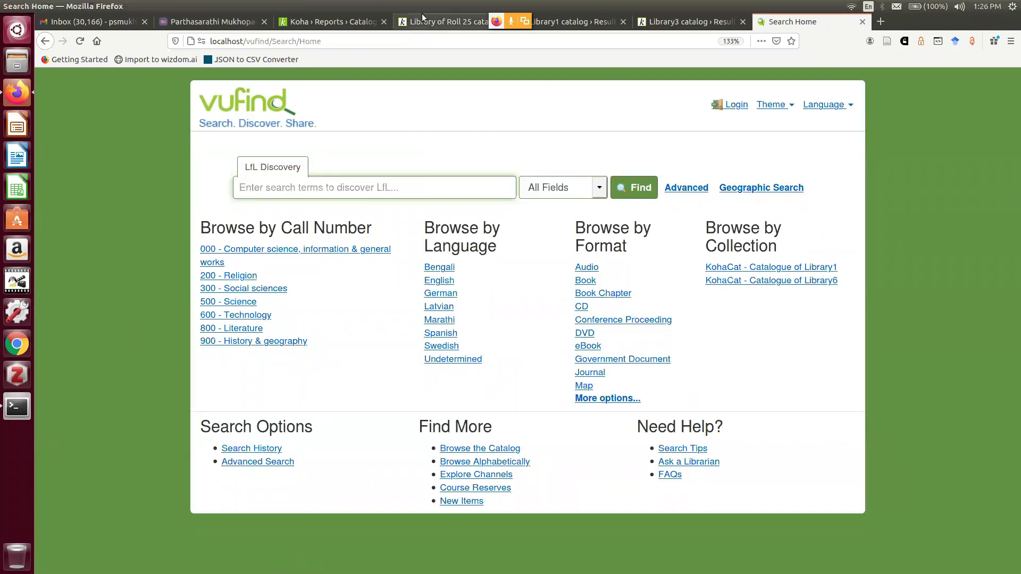
pyautogui.click(341, 20)
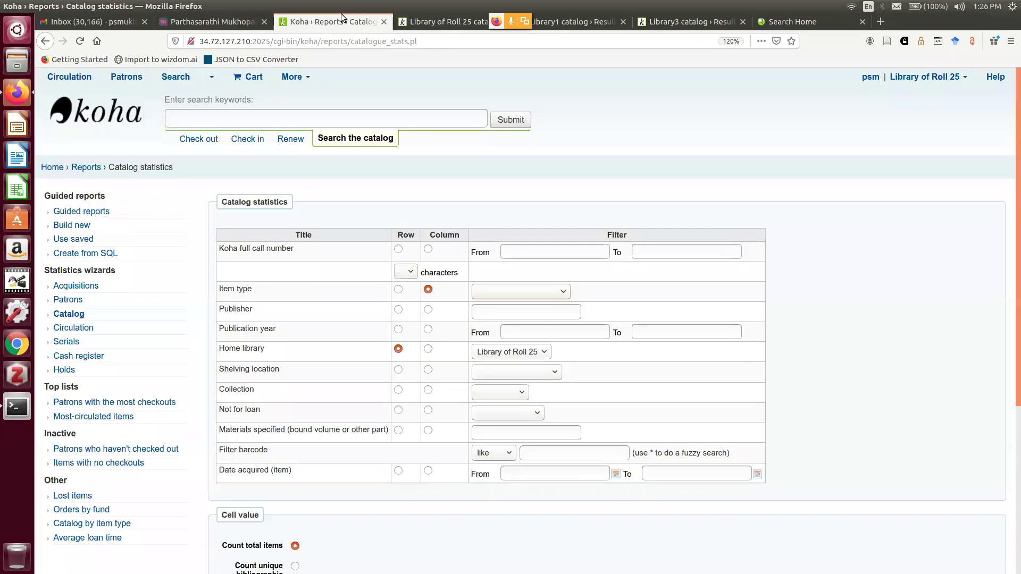
pyautogui.click(51, 169)
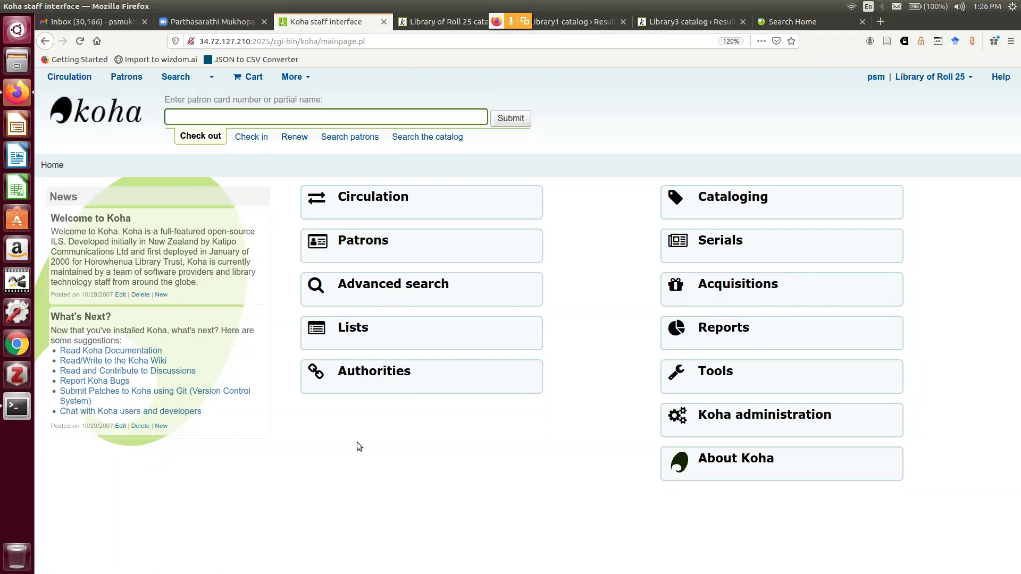
# Go to Cataloging and start New from Z39.50/SRU with the Books, Booklets, Workbooks framework
pyautogui.click(724, 426)
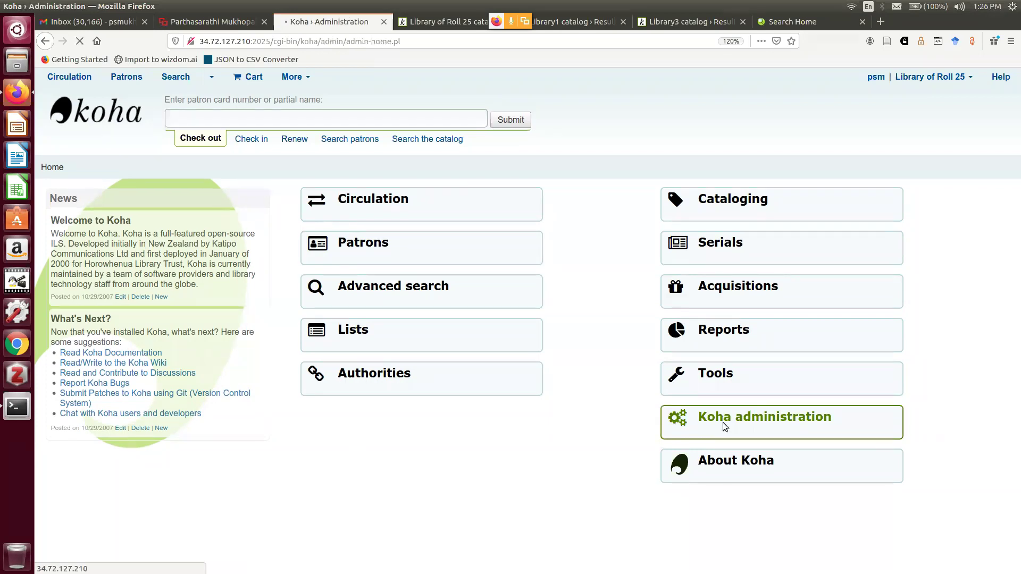
pyautogui.click(293, 76)
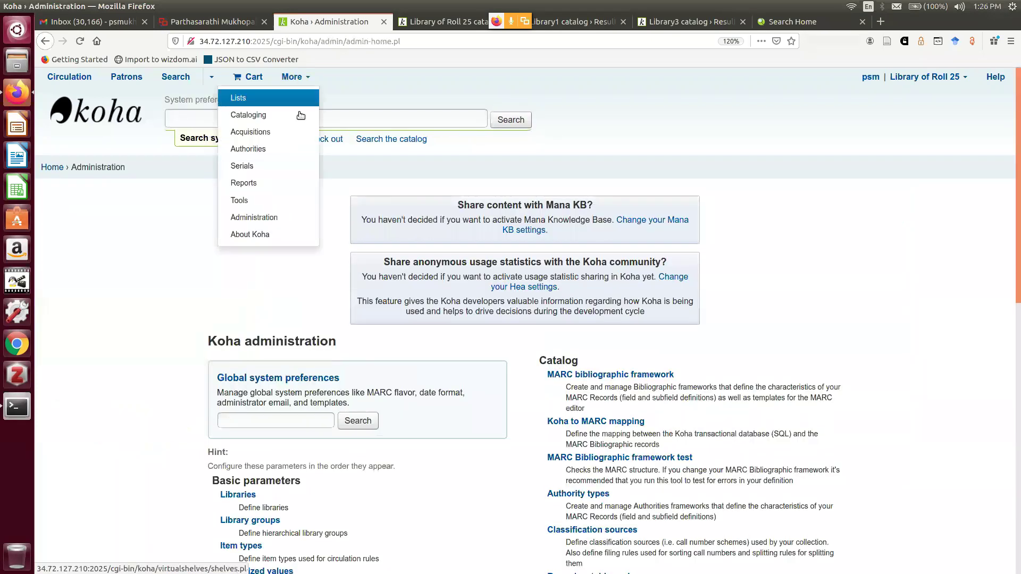
pyautogui.click(301, 115)
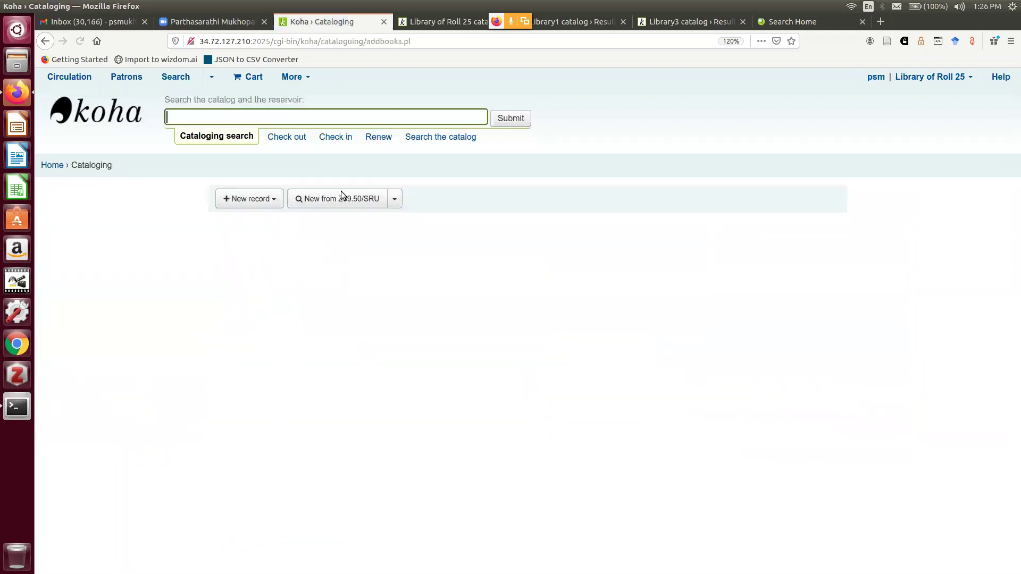
pyautogui.click(394, 199)
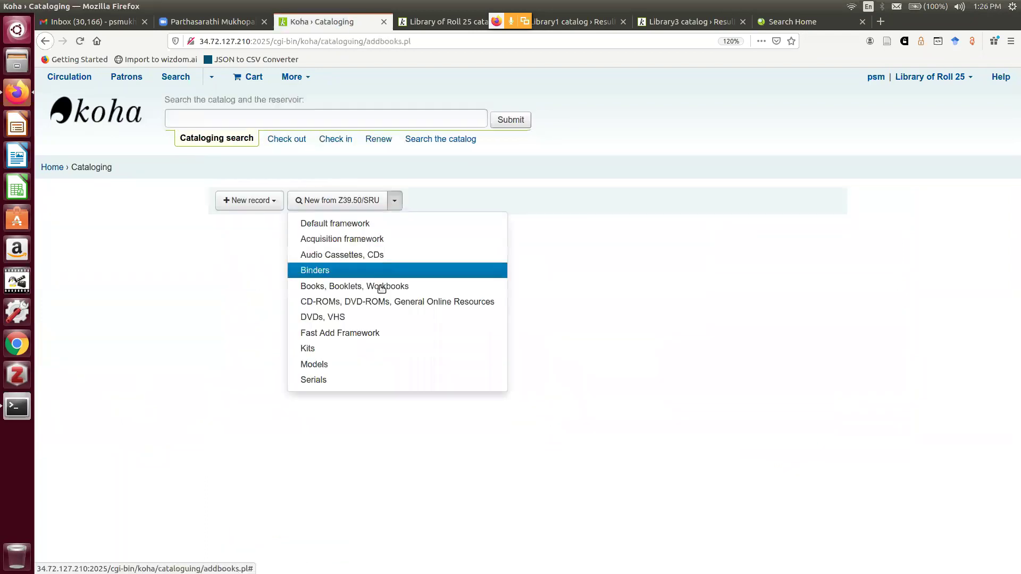
pyautogui.click(382, 287)
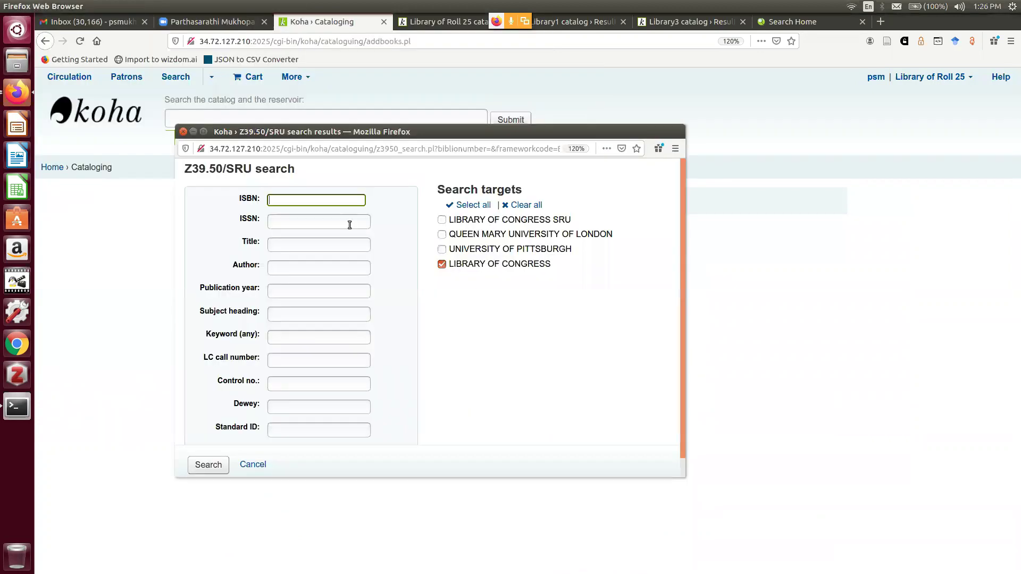
# Search Z39.50 for title 'economics' by author 'amartya sen', adding Pittsburgh and Queen Mary targets
pyautogui.click(276, 246)
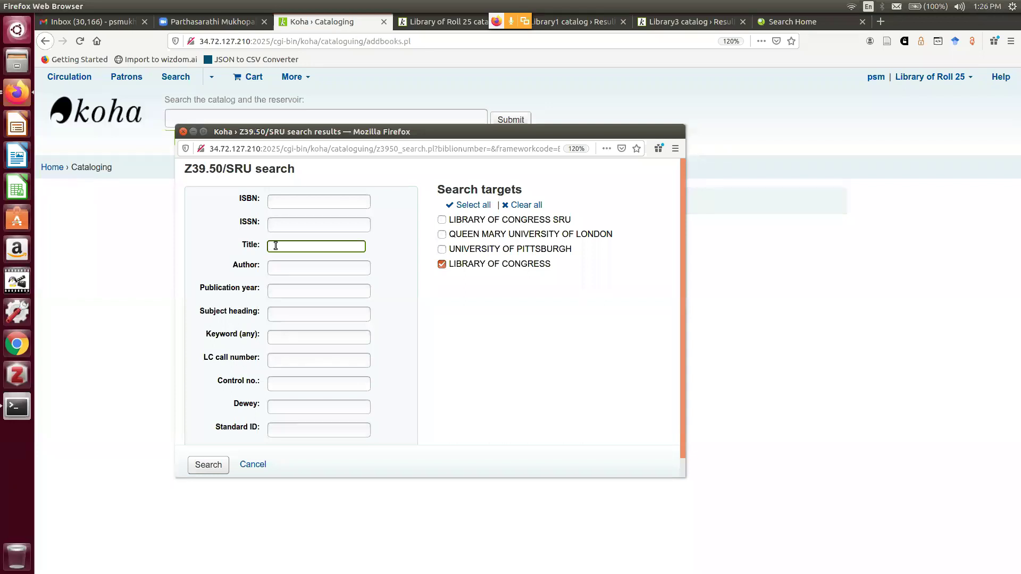
pyautogui.write('econom')
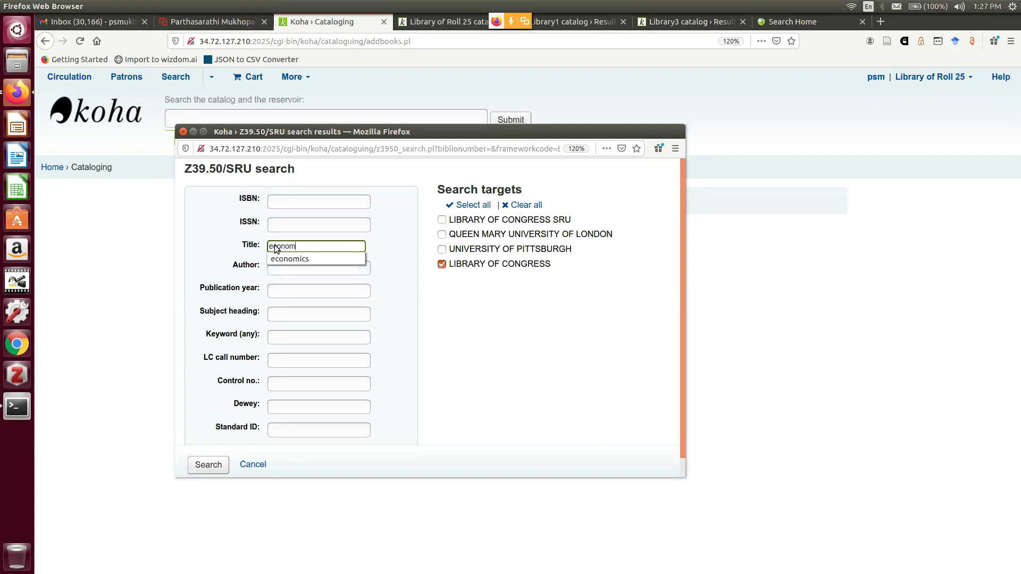
pyautogui.click(287, 259)
pyautogui.click(286, 268)
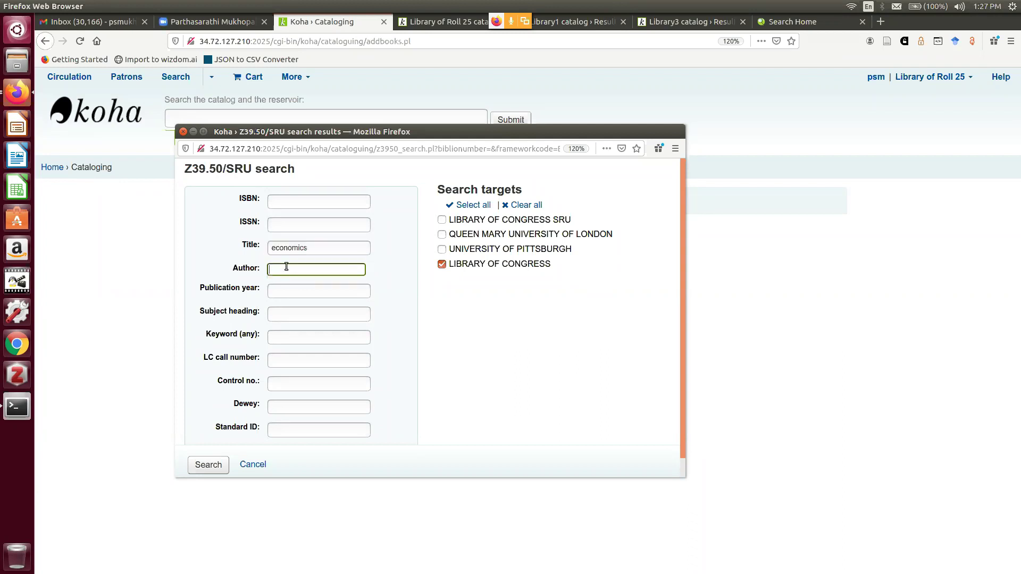
pyautogui.write('amartya sen')
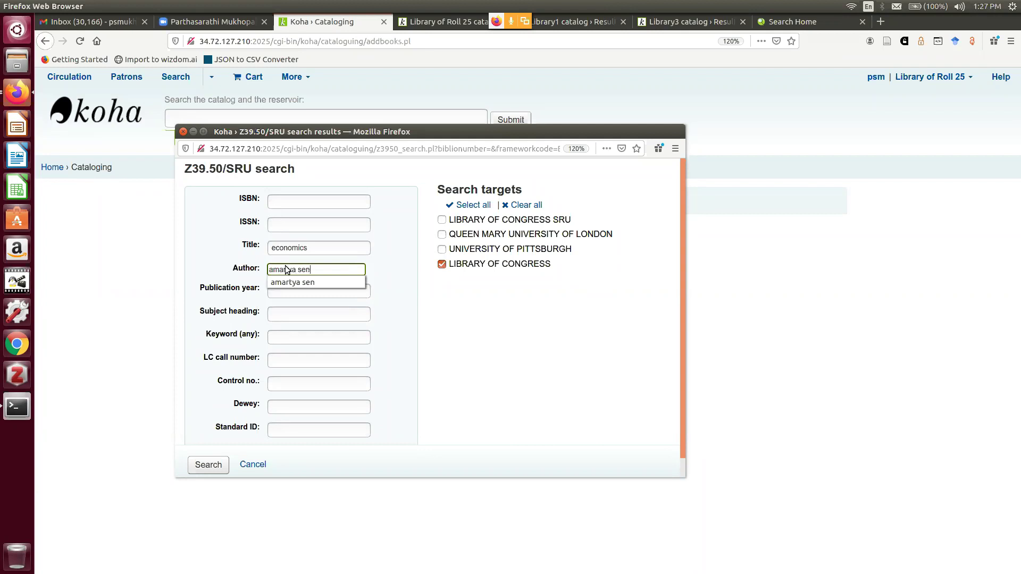
pyautogui.click(536, 340)
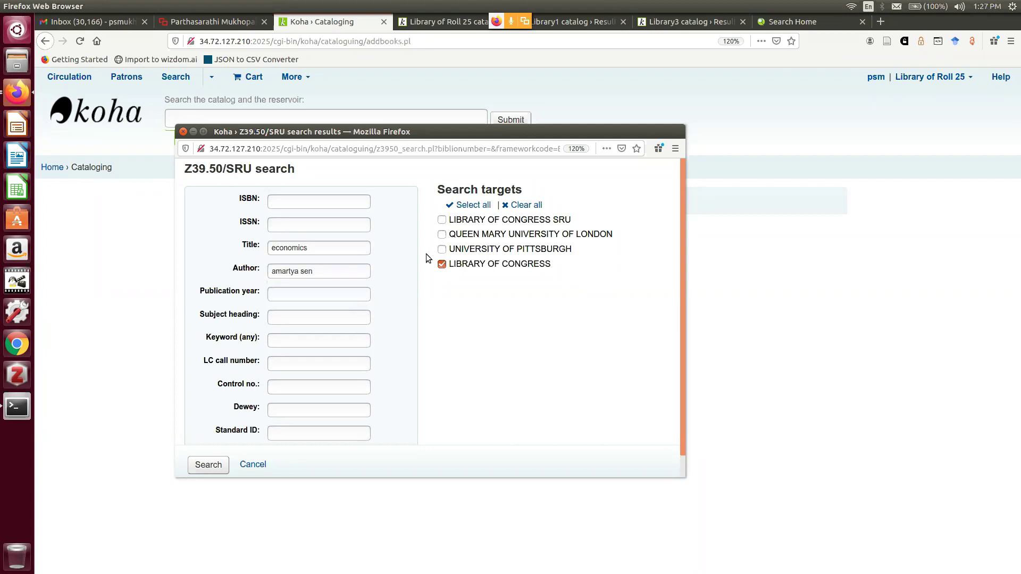
pyautogui.click(442, 249)
pyautogui.click(442, 235)
pyautogui.scroll(-1, 681, 269)
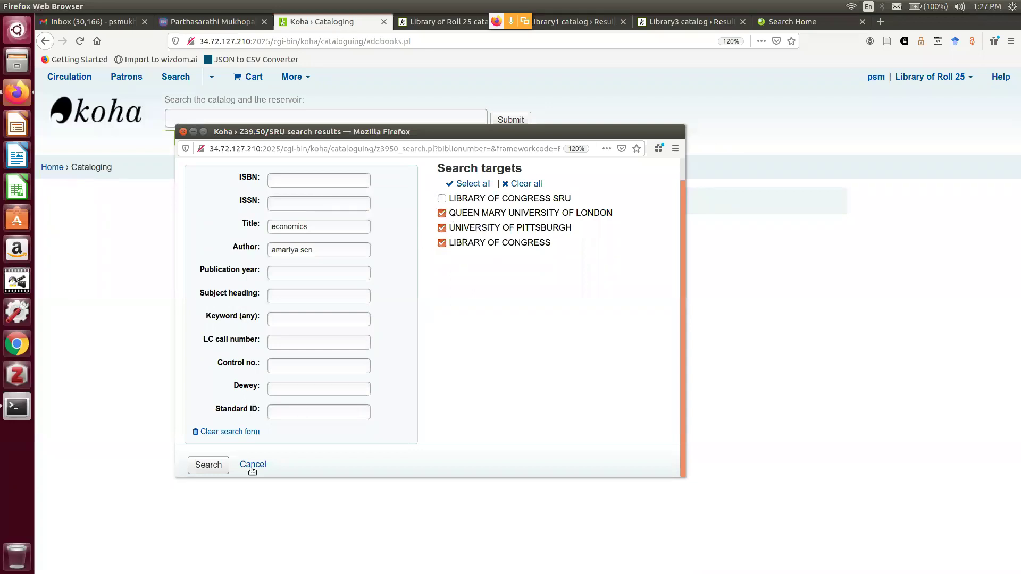
pyautogui.click(215, 467)
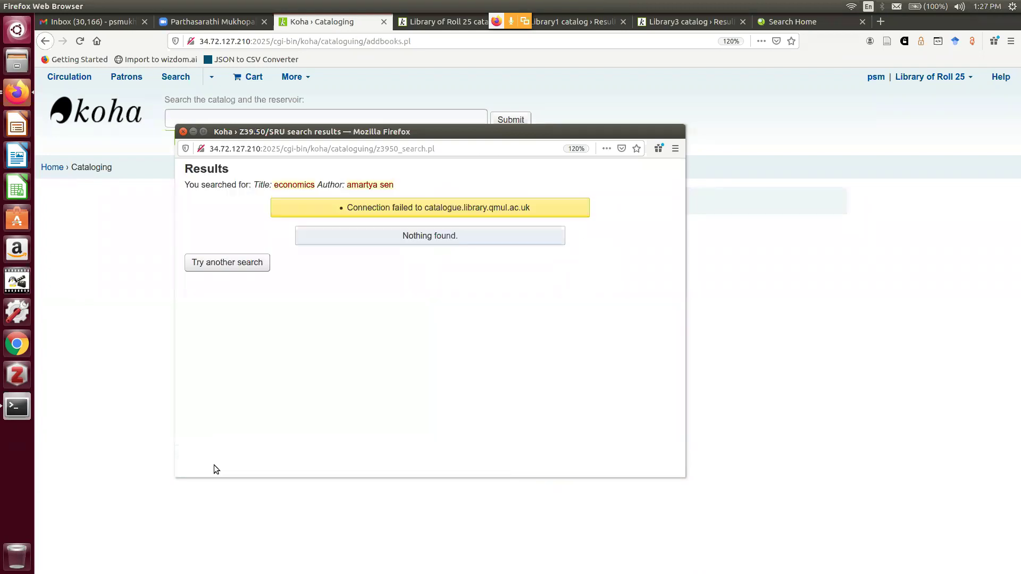
# Repeat the Z39.50 search with author 'amartya sen' alone, then return to a blank form
pyautogui.click(245, 260)
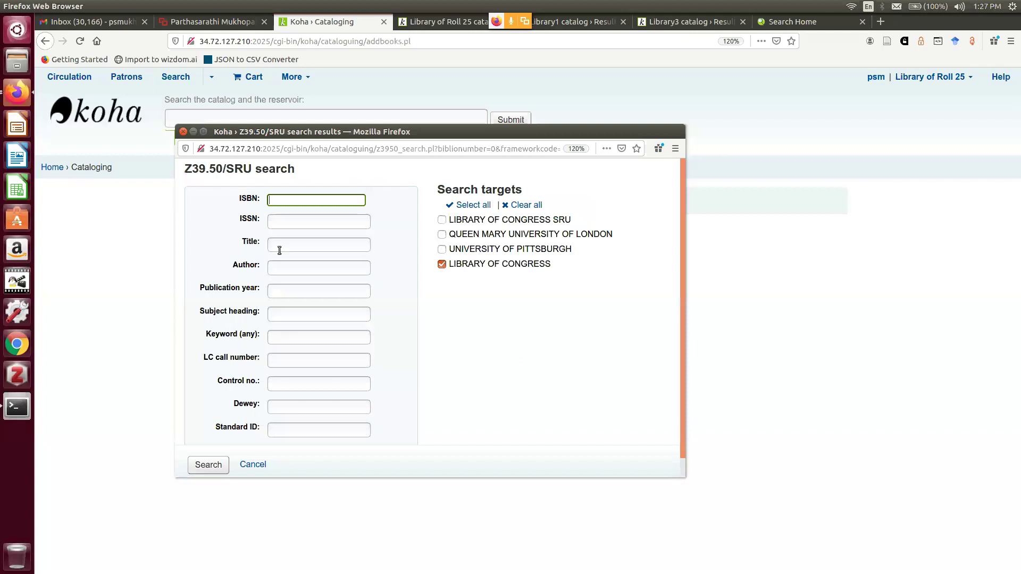
pyautogui.click(286, 245)
pyautogui.click(286, 272)
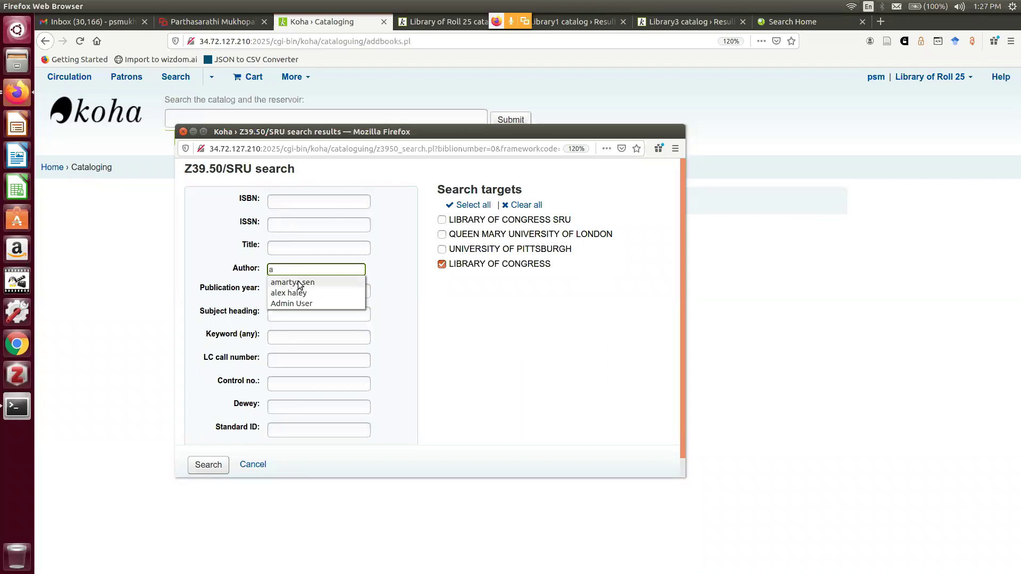
pyautogui.click(298, 281)
pyautogui.click(204, 464)
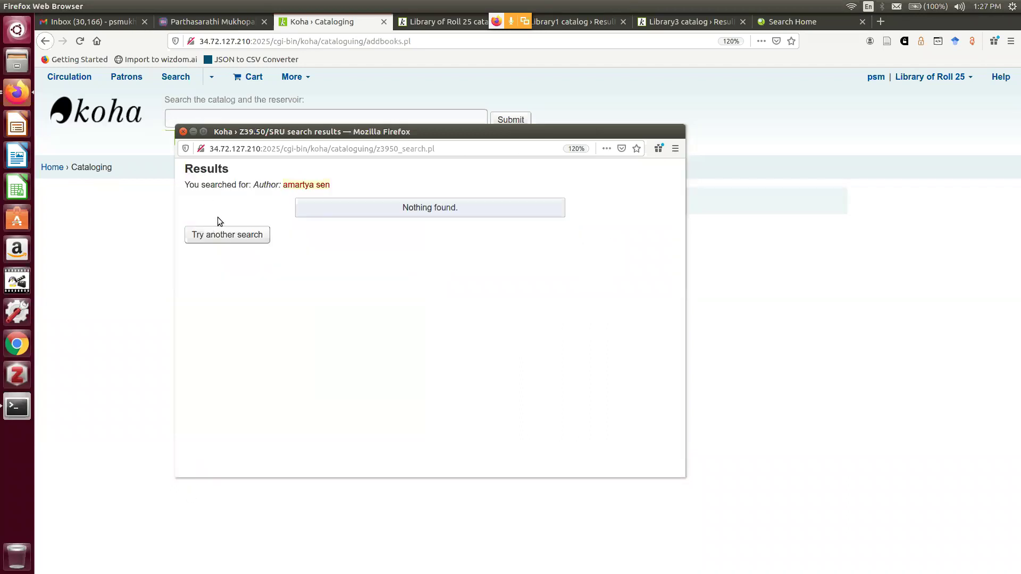
pyautogui.click(222, 236)
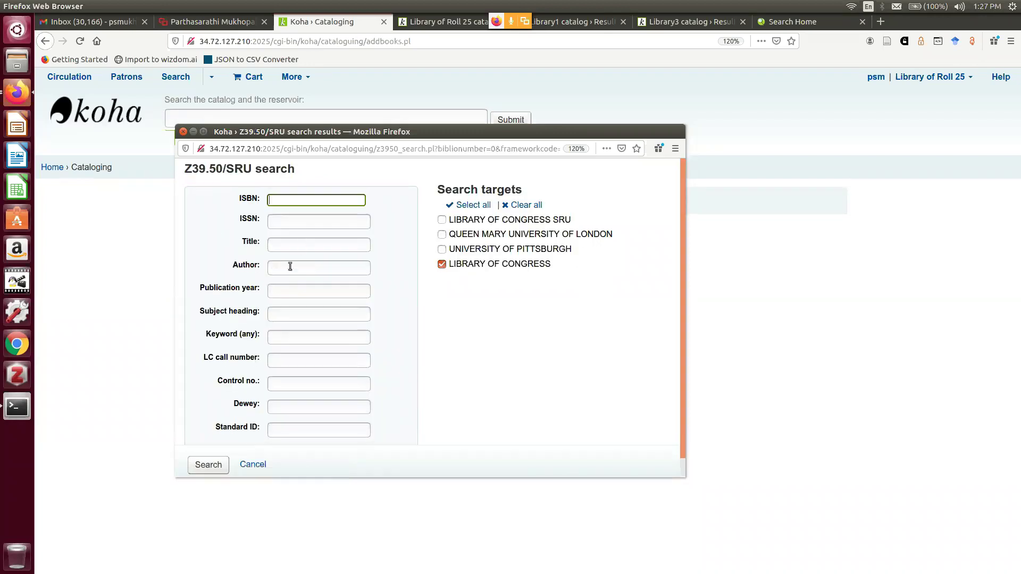
# Search by author 'sen, amartya' with University of Pittsburgh and Queen Mary also ticked
pyautogui.click(289, 267)
pyautogui.write('se')
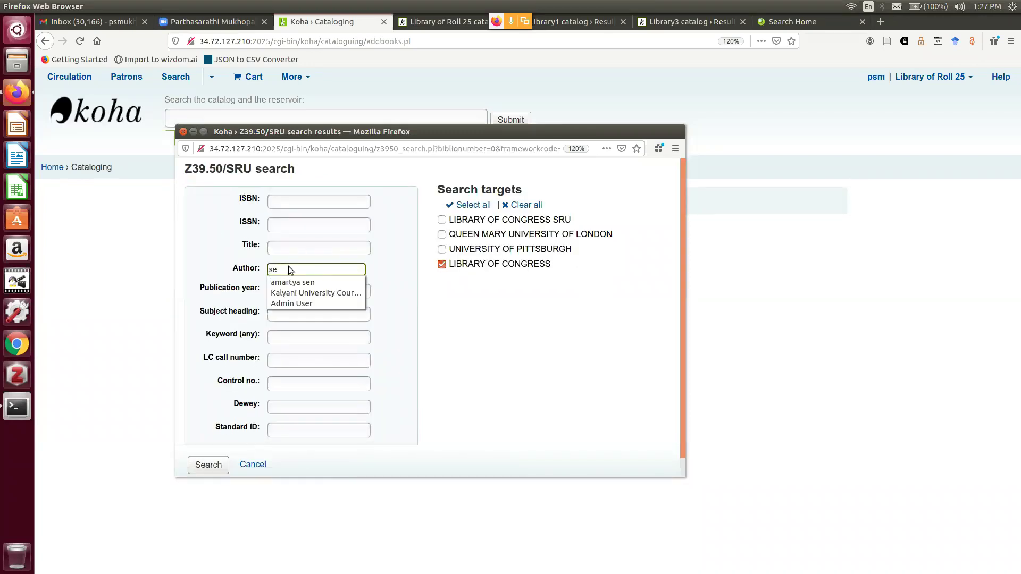
pyautogui.write('n, a')
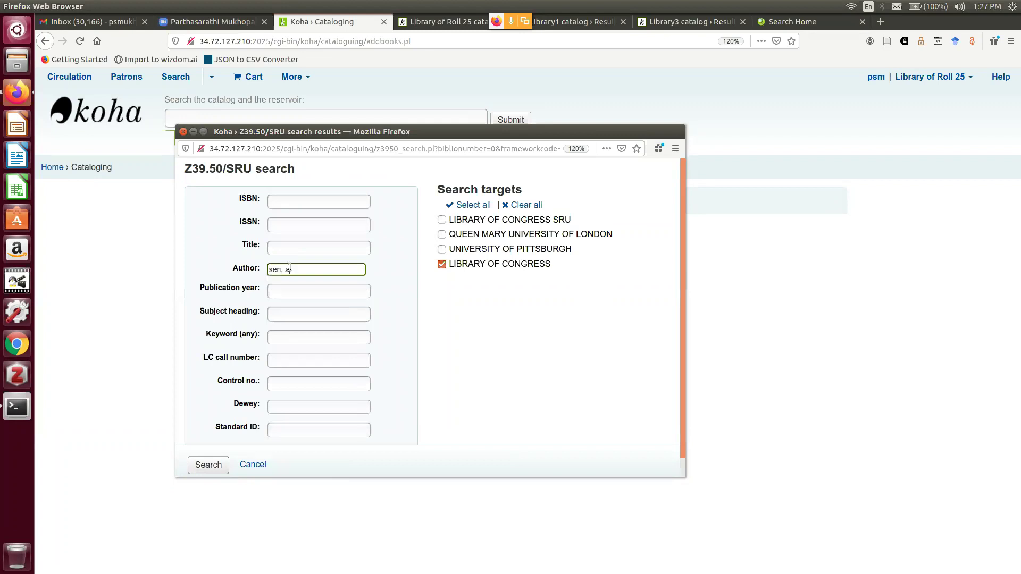
pyautogui.write('martya')
pyautogui.click(442, 248)
pyautogui.click(442, 235)
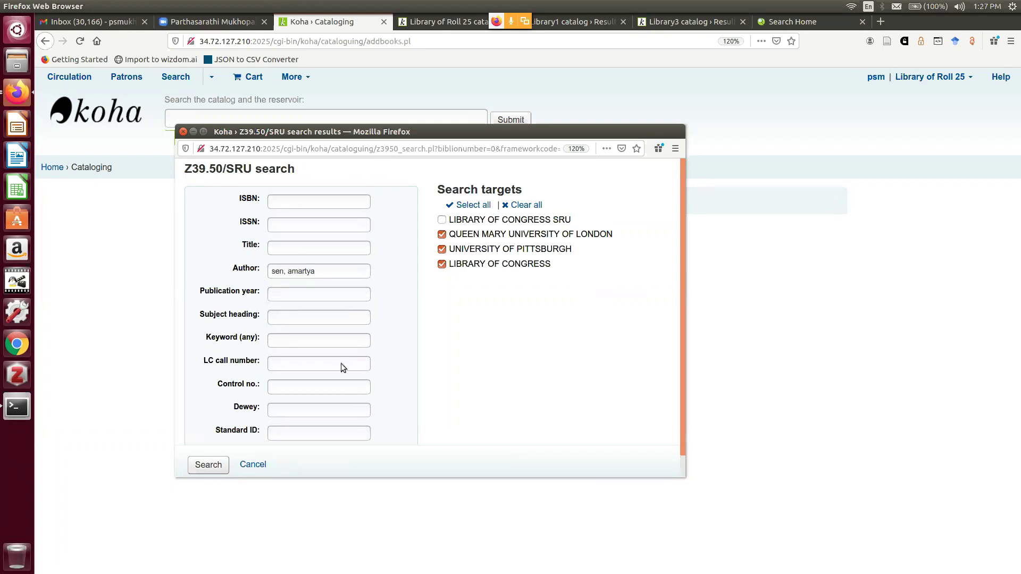
pyautogui.click(215, 467)
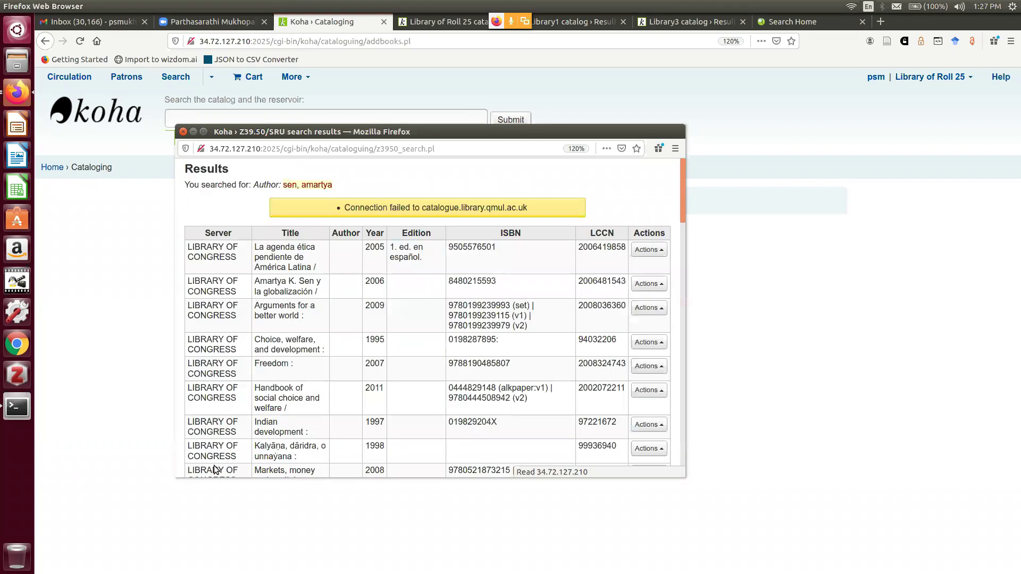
# Widen and reposition the results window, then scroll to the 2001 'Welfare, choice, and development' row
pyautogui.moveTo(684, 266); pyautogui.dragTo(975, 259)
pyautogui.moveTo(698, 132); pyautogui.dragTo(615, 92)
pyautogui.moveTo(908, 146); pyautogui.dragTo(908, 163)
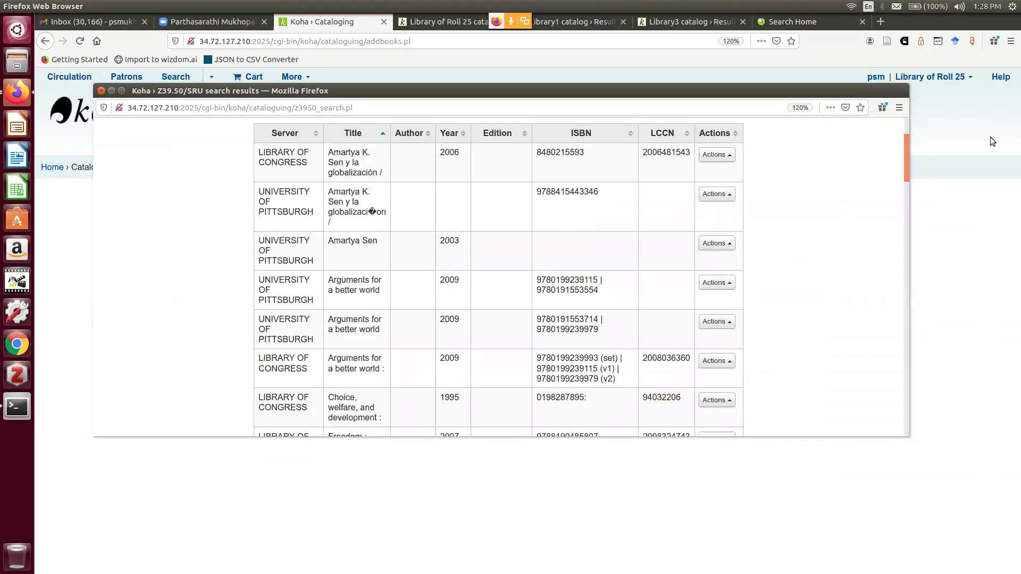
pyautogui.moveTo(905, 155); pyautogui.dragTo(922, 408)
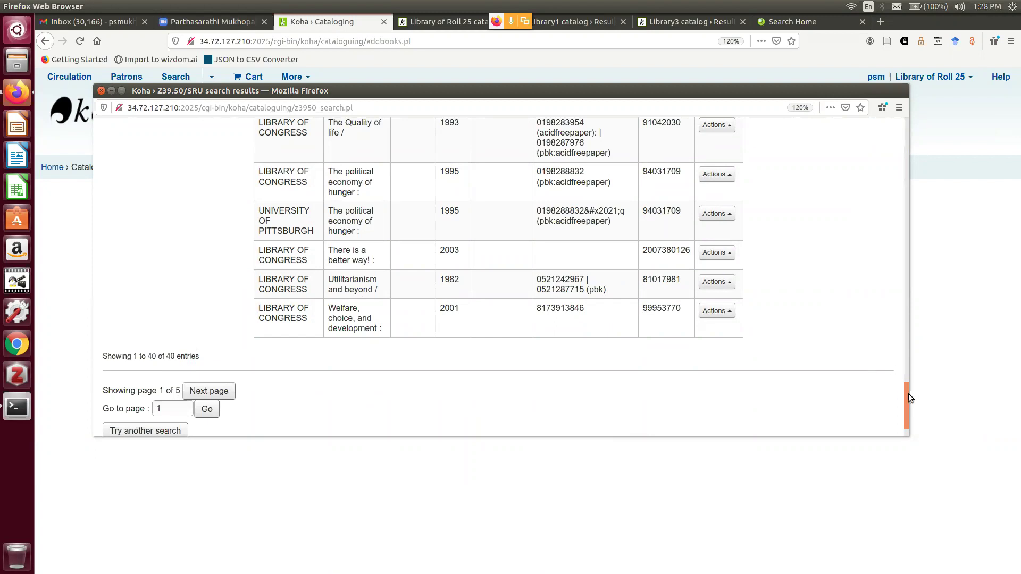
pyautogui.moveTo(908, 393); pyautogui.dragTo(911, 385)
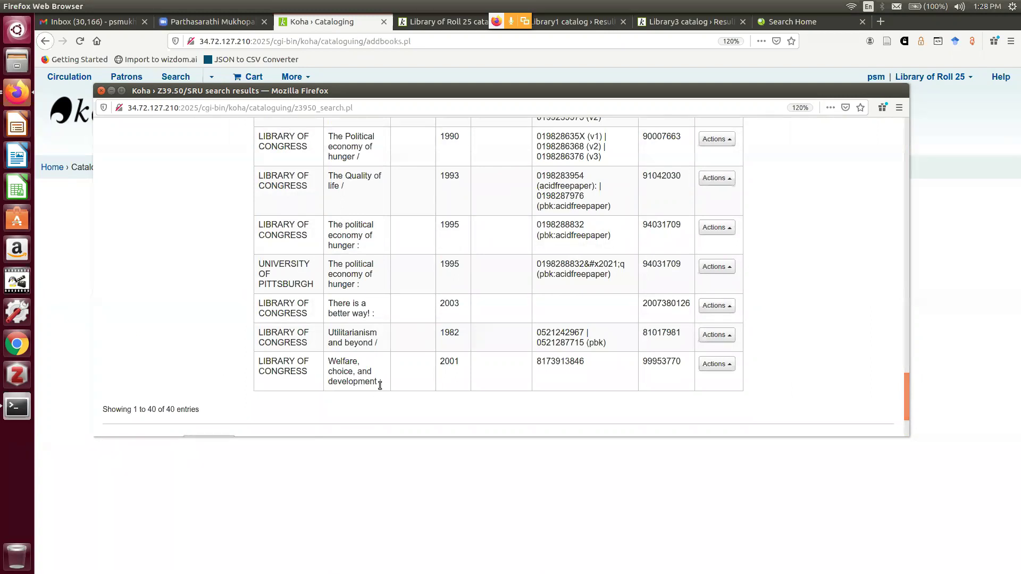
# Import the 2001 'Welfare, choice, and development' Library of Congress record into a new MARC form
pyautogui.click(722, 366)
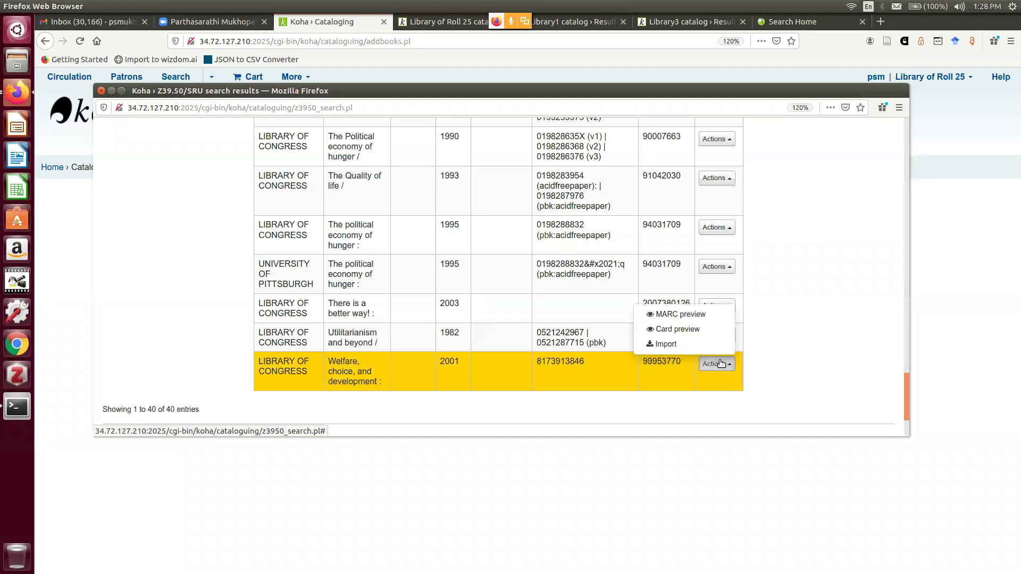
pyautogui.click(681, 345)
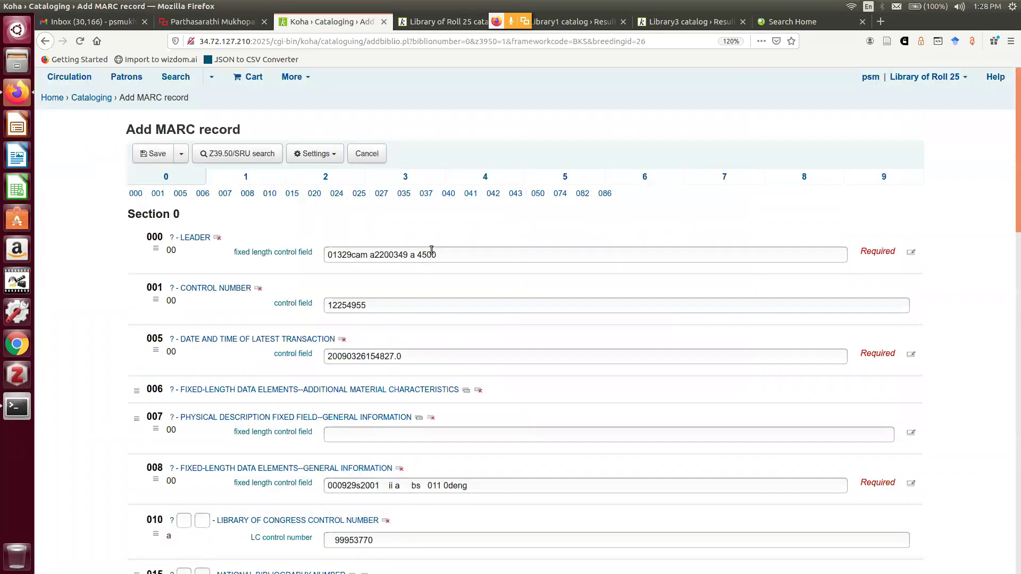
pyautogui.scroll(-3, 442, 238)
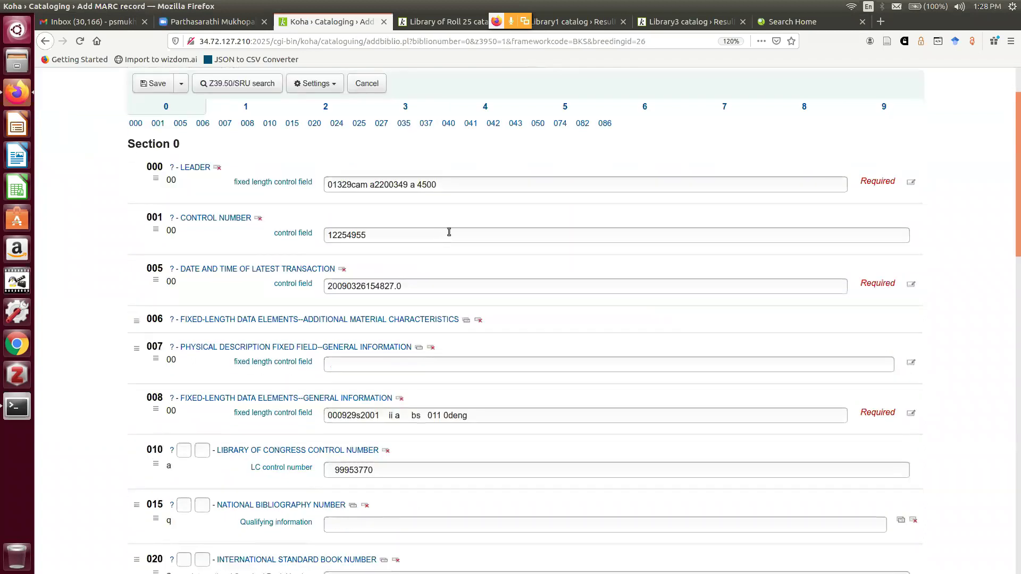
pyautogui.scroll(-5, 449, 232)
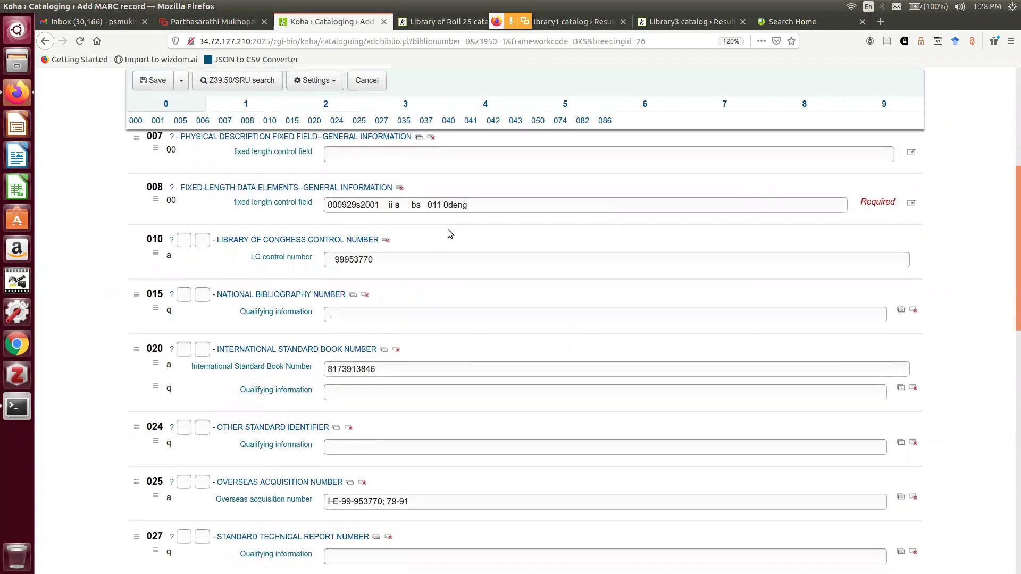
# Replace DLC with IN-025 as the original cataloging agency in field 040
pyautogui.scroll(-7, 447, 229)
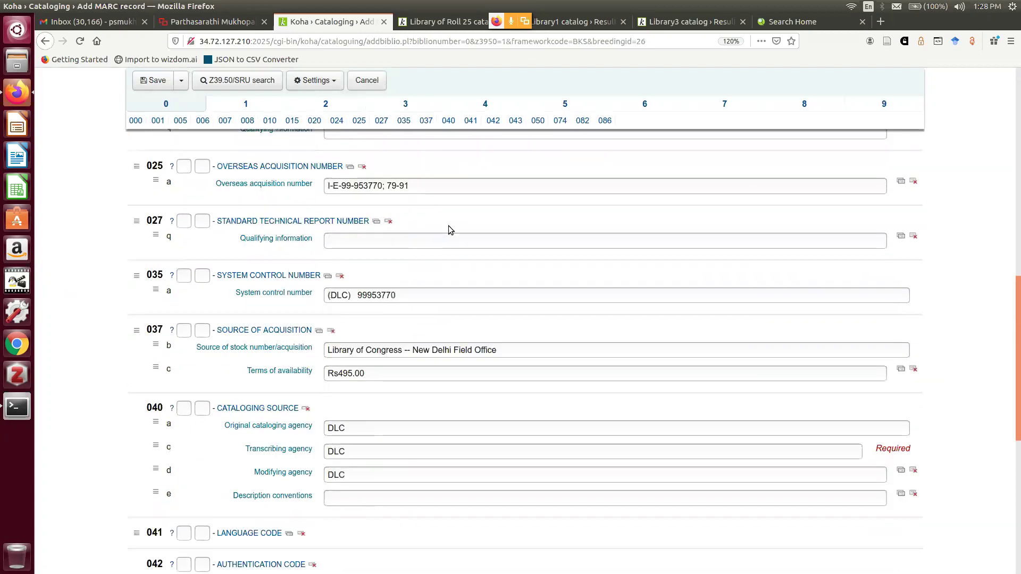
pyautogui.scroll(-3, 448, 226)
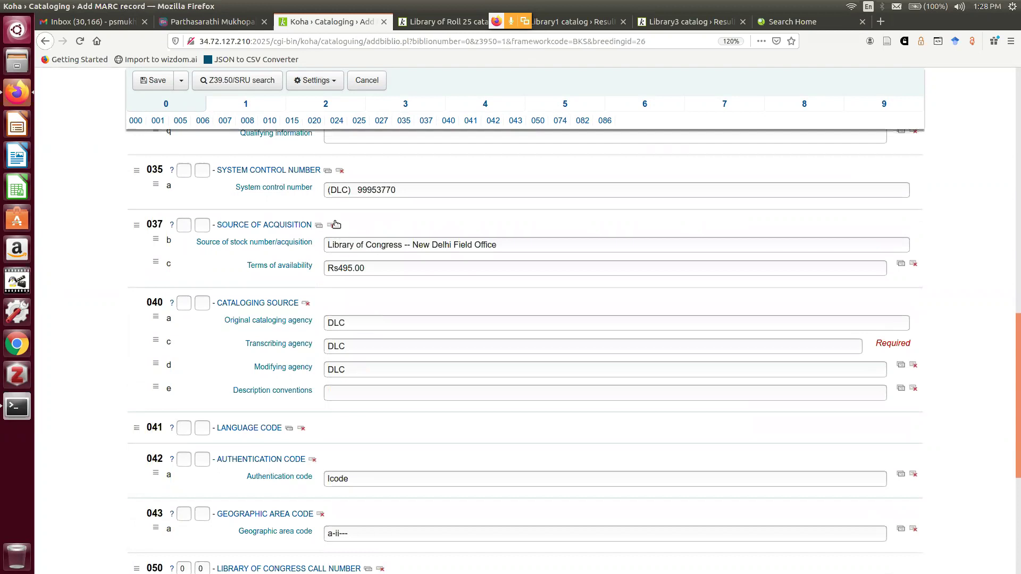
pyautogui.moveTo(378, 326); pyautogui.dragTo(311, 316)
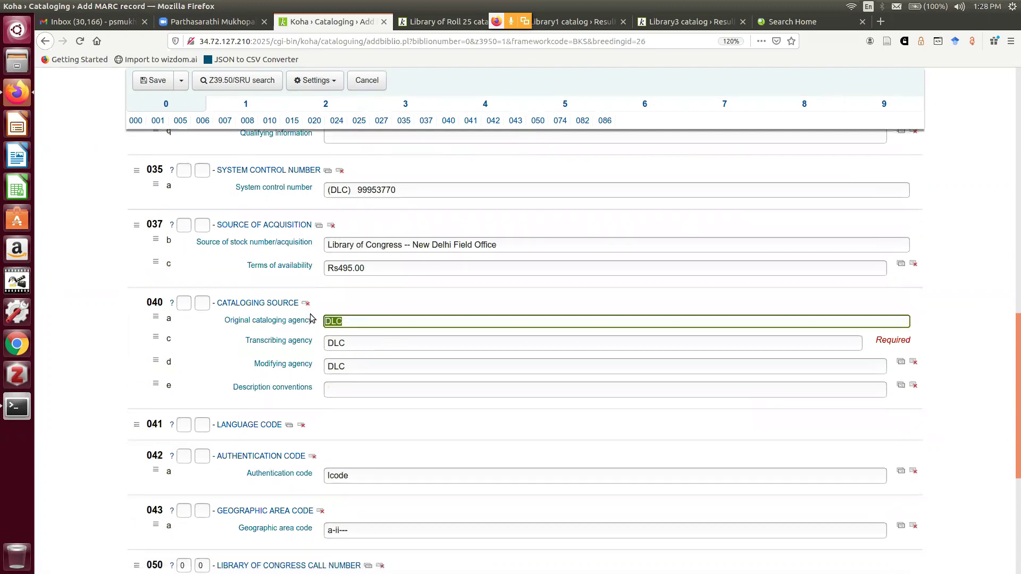
pyautogui.press('BackSpace')
pyautogui.write('IN')
pyautogui.write('-020')
pyautogui.write('5')
pyautogui.press('Tab')
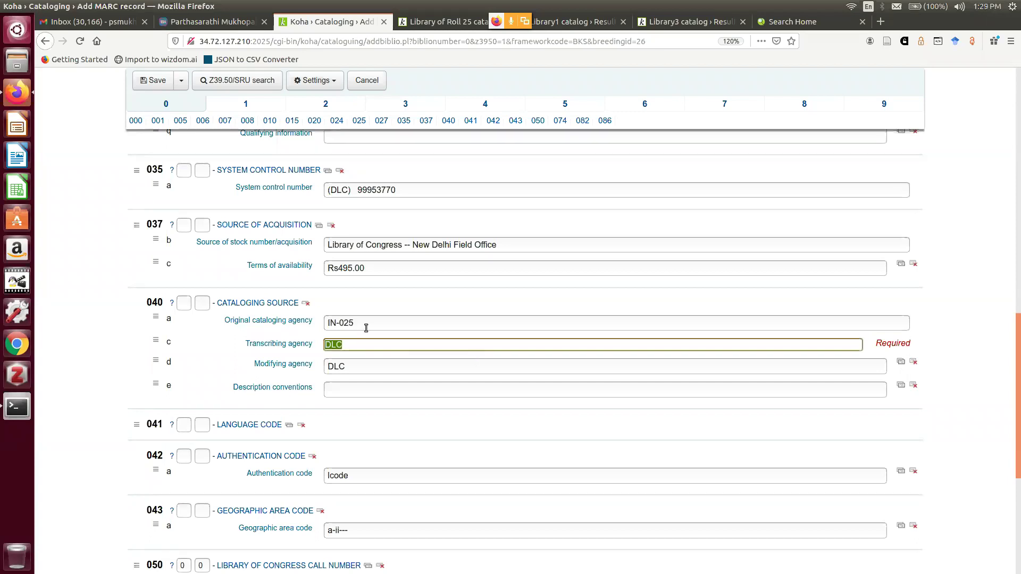
pyautogui.hotkey('shift', 'Tab')
pyautogui.hotkey('ctrl', 'c')
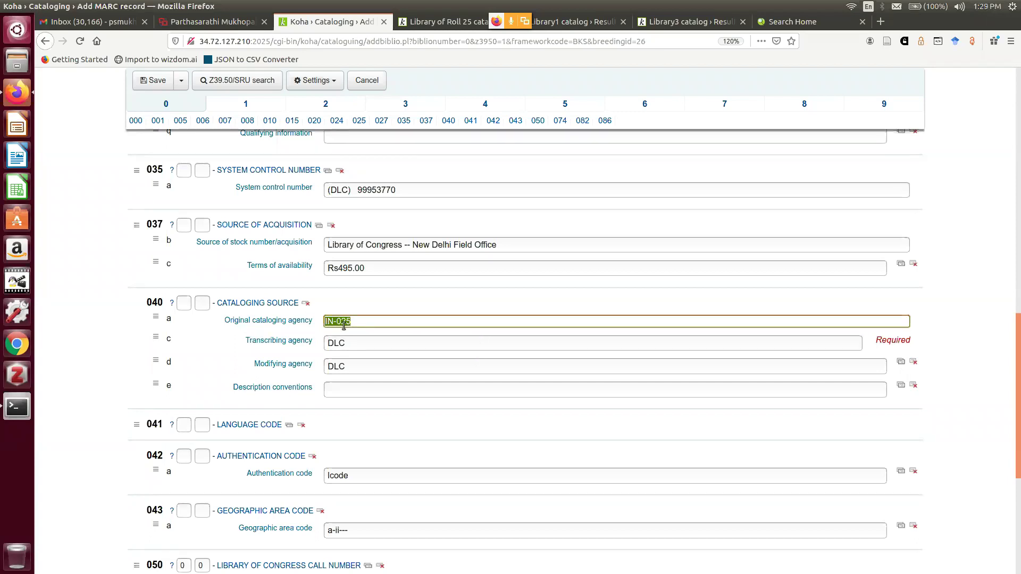
# Paste IN-025 over DLC in the transcribing and modifying agency subfields
pyautogui.click(356, 343)
pyautogui.hotkey('ctrl', 'v')
pyautogui.click(377, 346)
pyautogui.press('BackSpace')
pyautogui.press('BackSpace')
pyautogui.press('BackSpace')
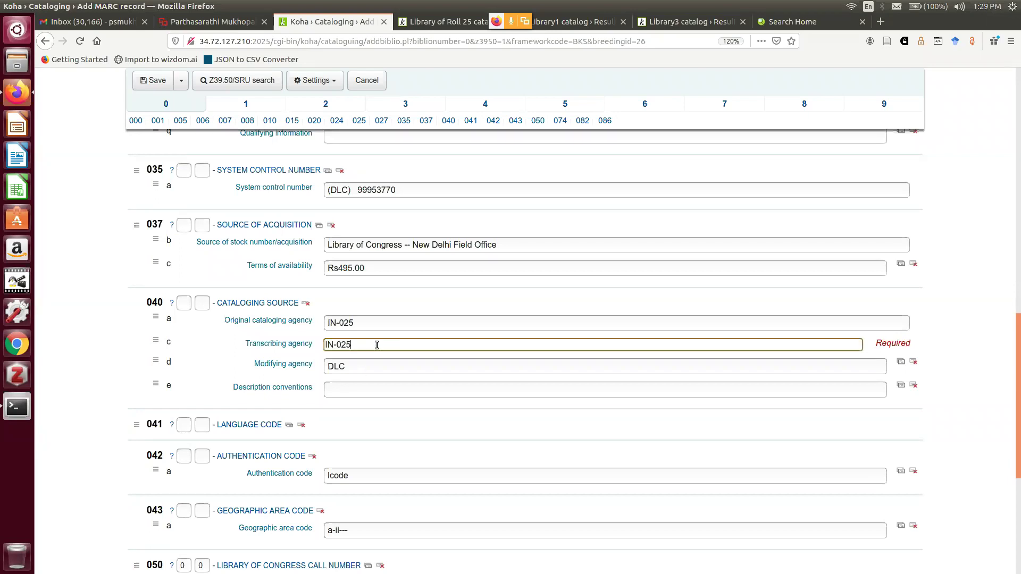
pyautogui.click(375, 365)
pyautogui.press('BackSpace')
pyautogui.press('BackSpace')
pyautogui.press('BackSpace')
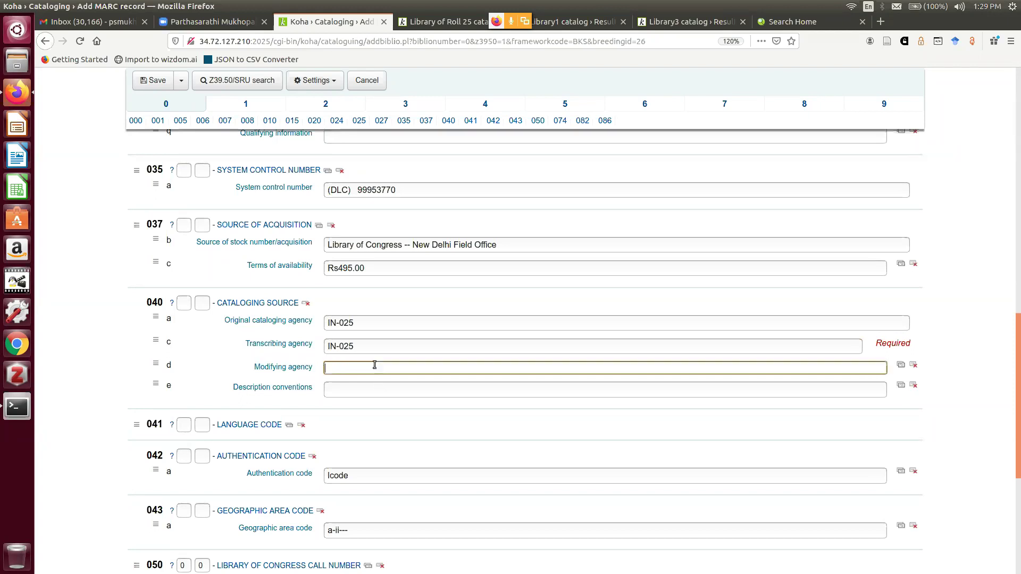
pyautogui.hotkey('ctrl', 'v')
pyautogui.scroll(-5, 117, 318)
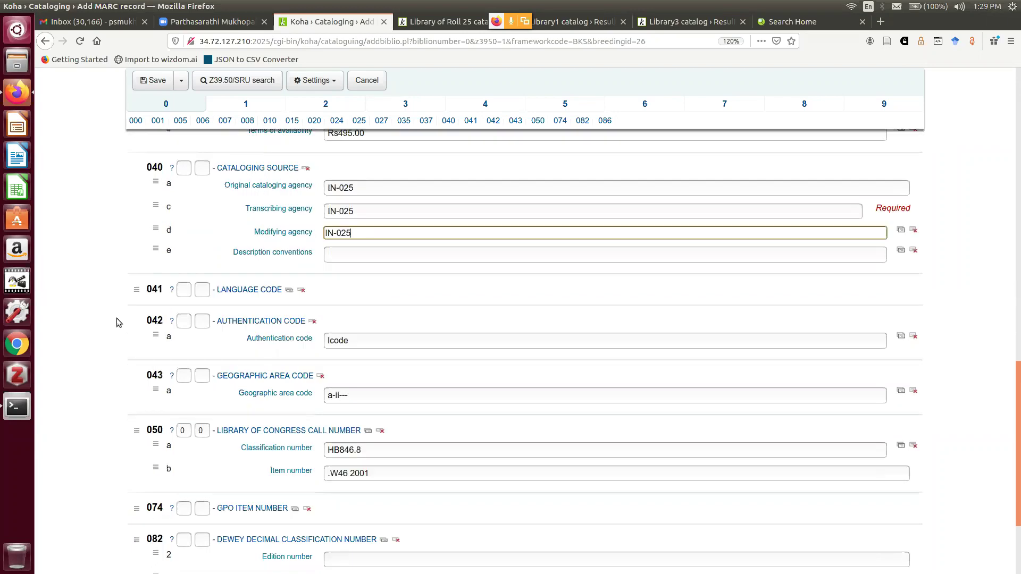
# Clear the LC call number and fill Dewey 082 with classification 330.77 and item number SEN/W
pyautogui.click(380, 294)
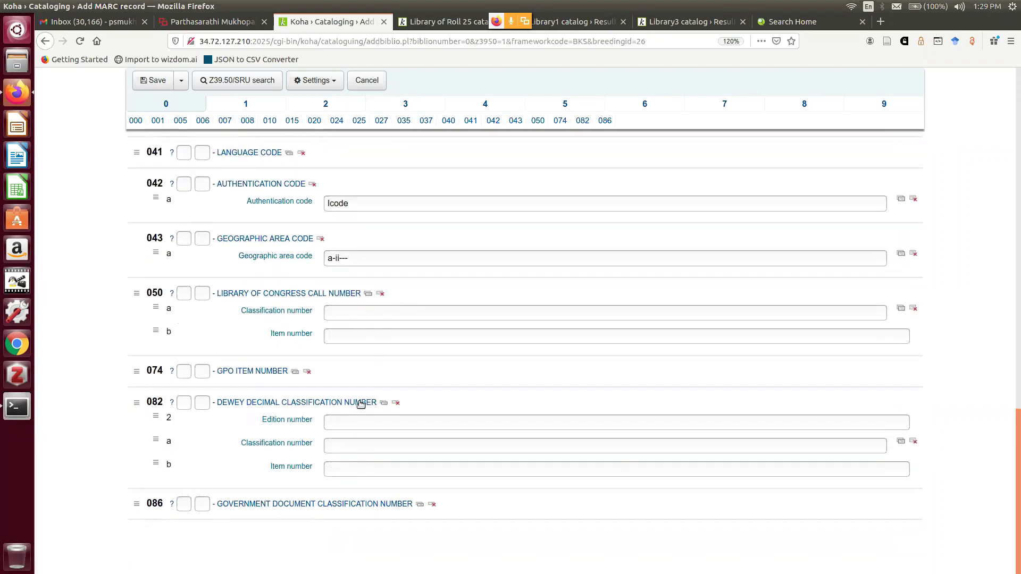
pyautogui.click(349, 421)
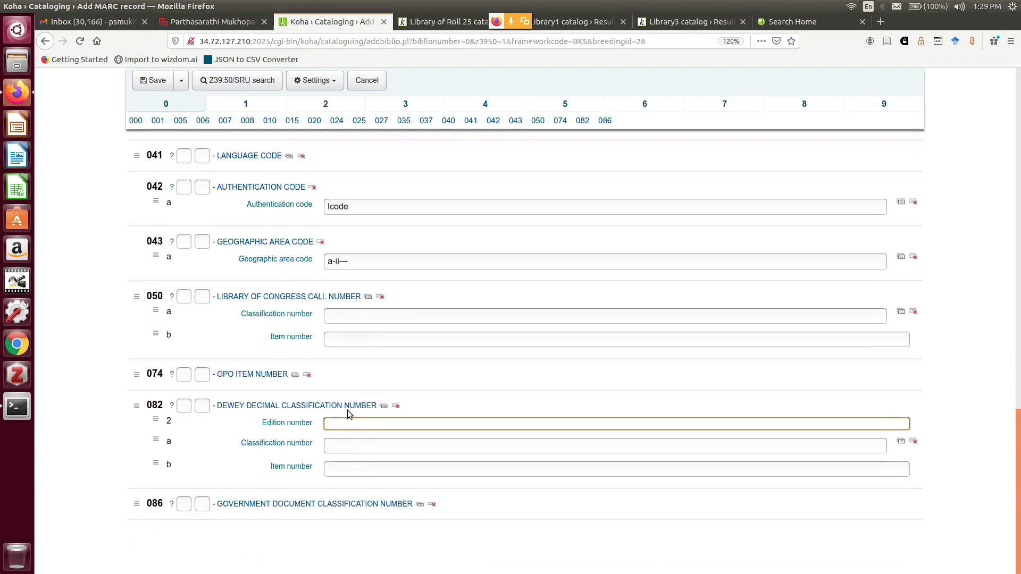
pyautogui.press('Tab')
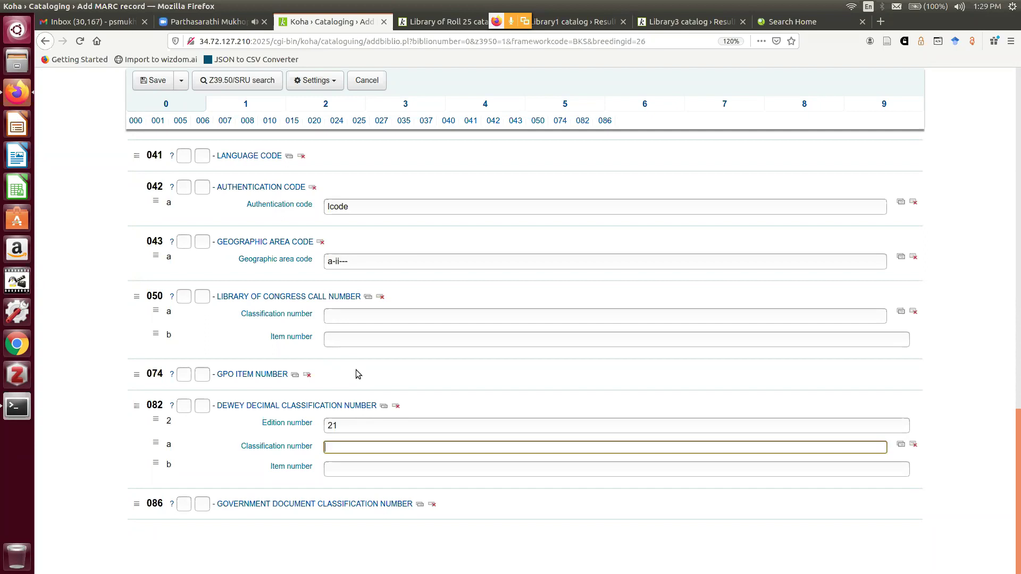
pyautogui.write('330.77')
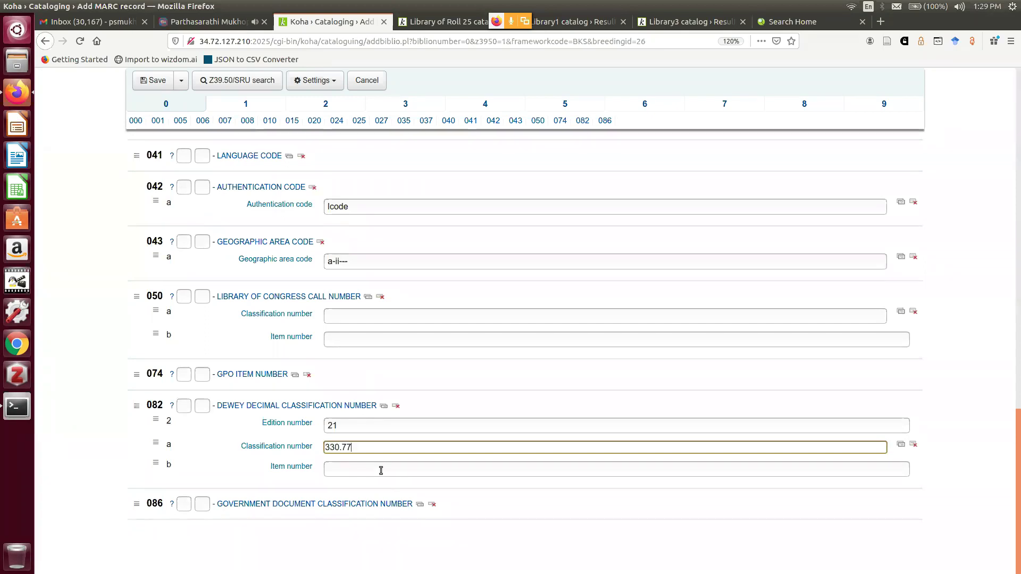
pyautogui.click(379, 471)
pyautogui.write('SEN/W')
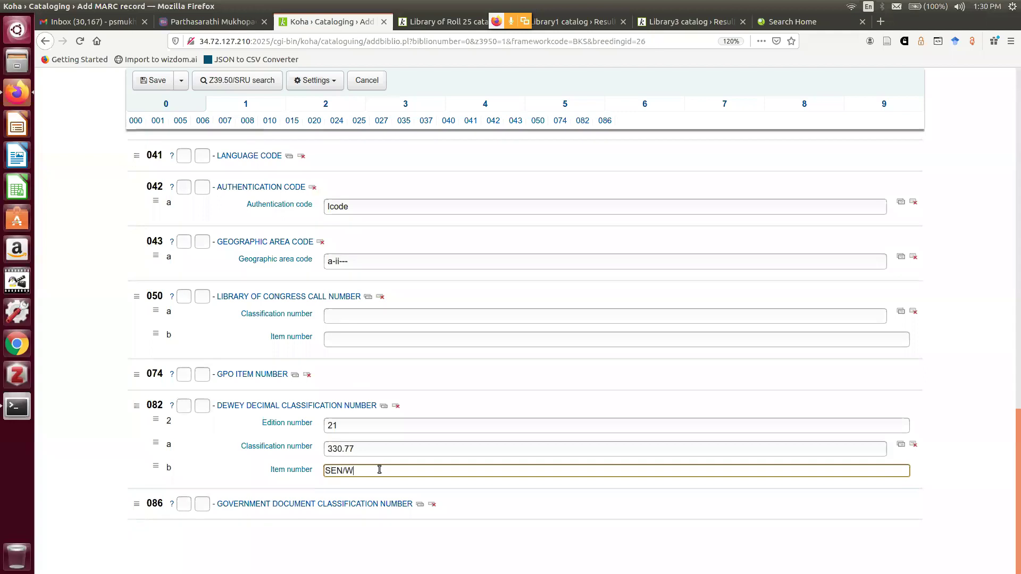
pyautogui.scroll(3, 491, 384)
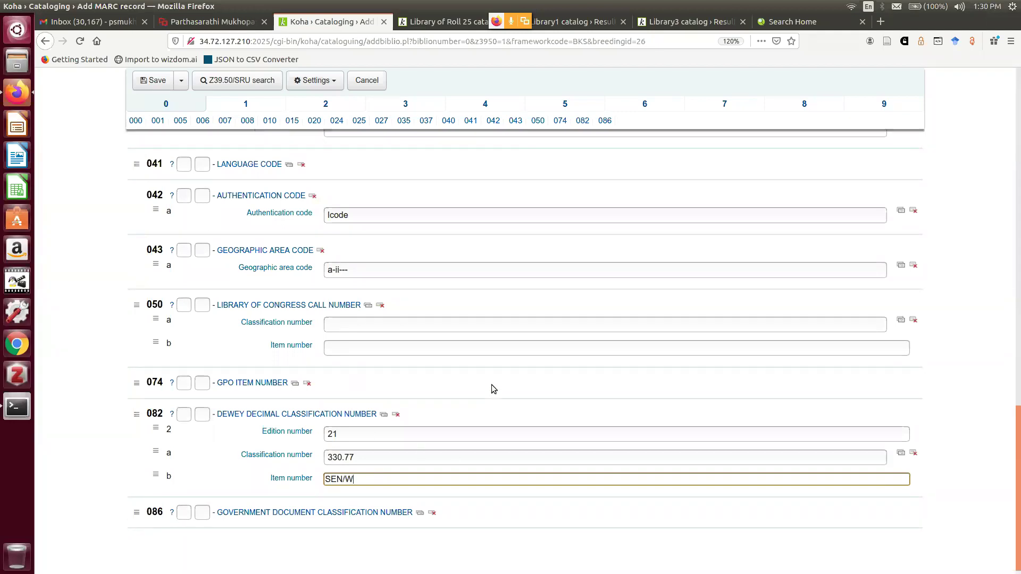
pyautogui.scroll(6, 489, 376)
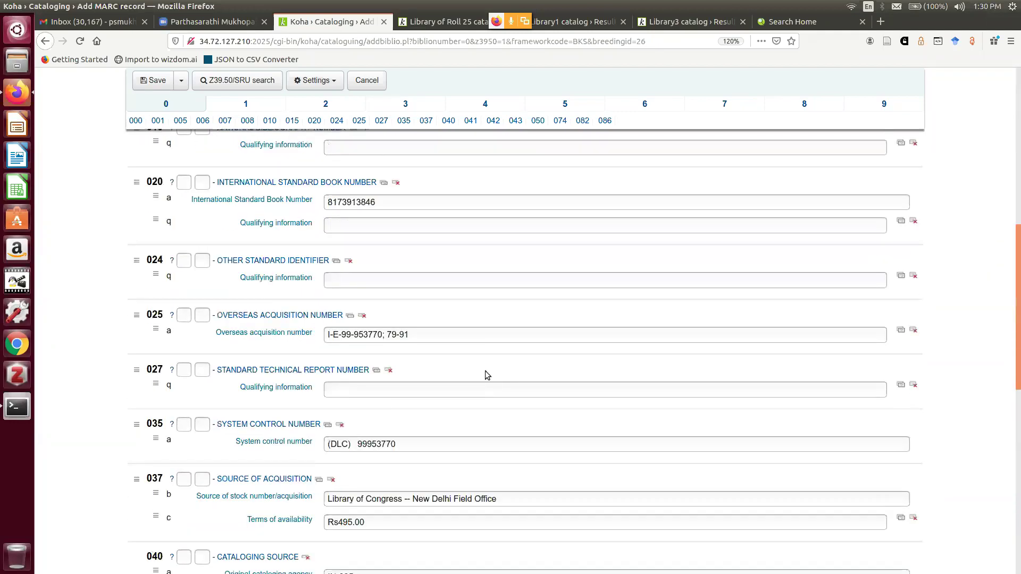
# Review the record's MARC sections 1 through 9
pyautogui.scroll(5, 487, 375)
pyautogui.scroll(3, 481, 365)
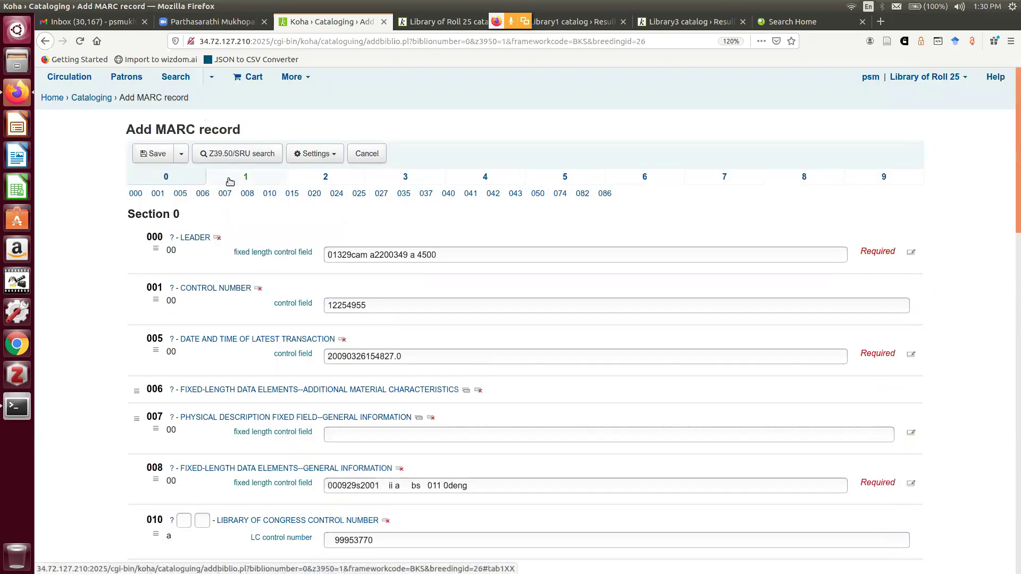
pyautogui.click(228, 181)
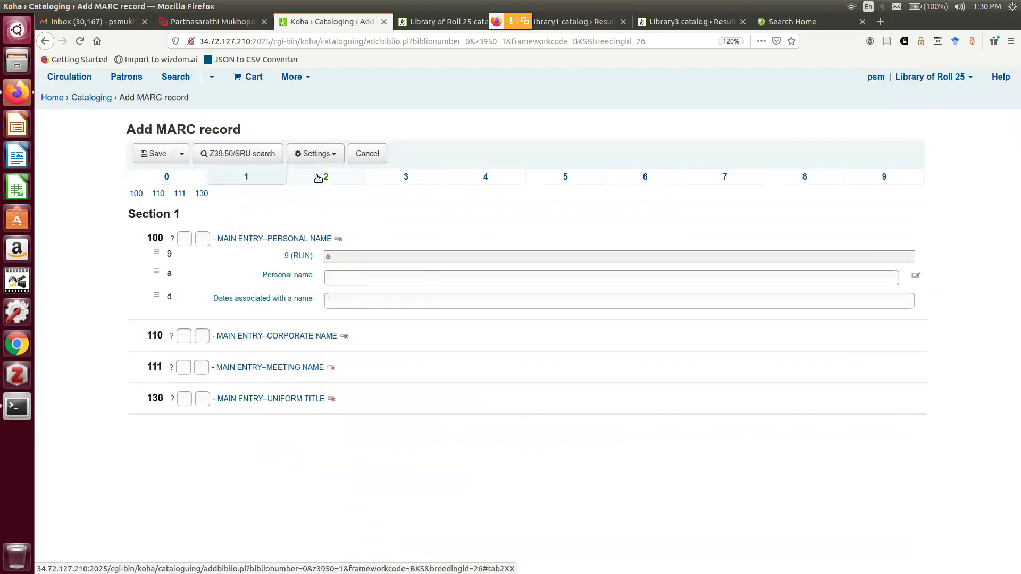
pyautogui.click(322, 176)
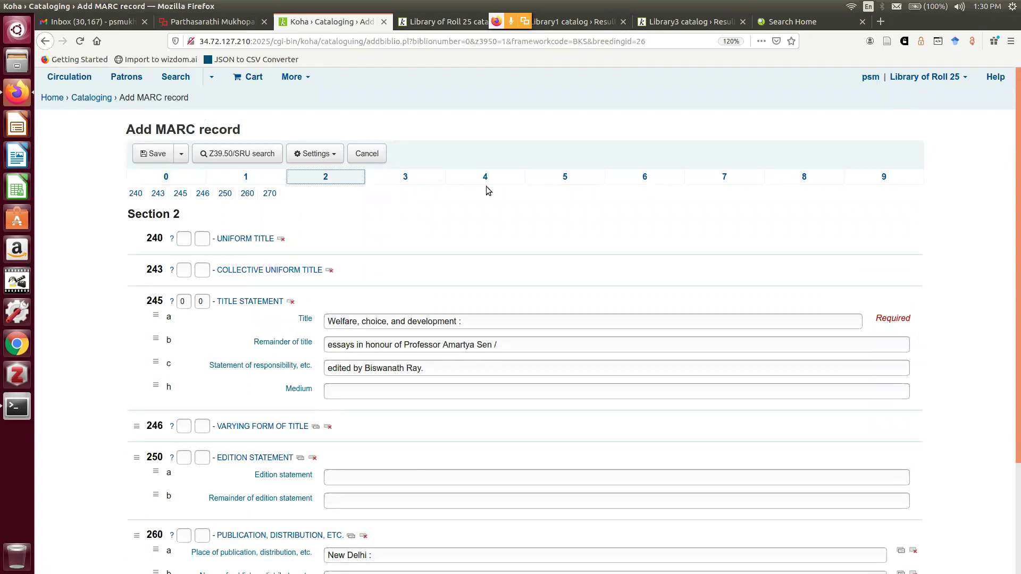
pyautogui.click(413, 180)
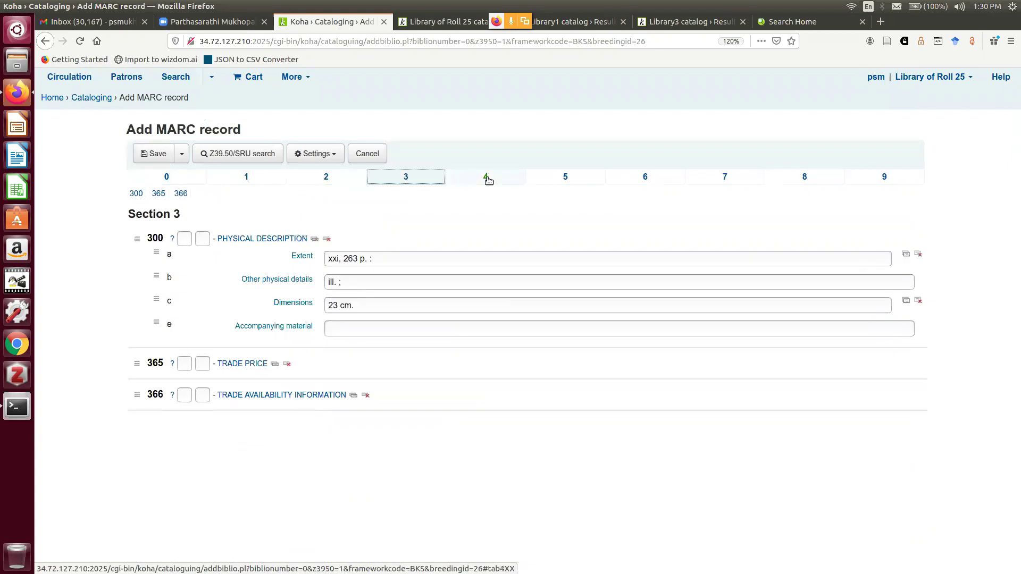
pyautogui.click(486, 178)
pyautogui.click(548, 178)
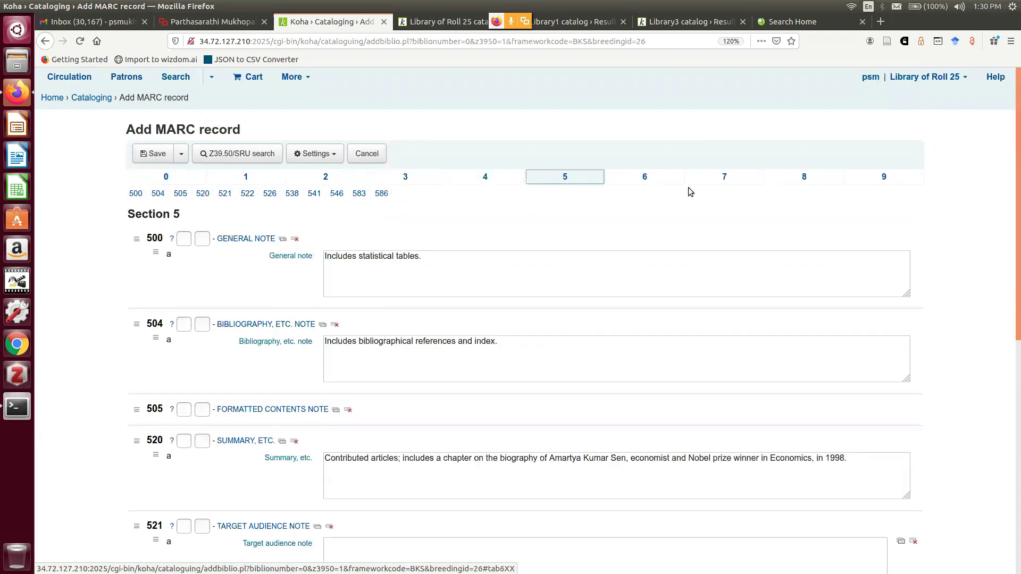
pyautogui.click(646, 180)
pyautogui.click(713, 183)
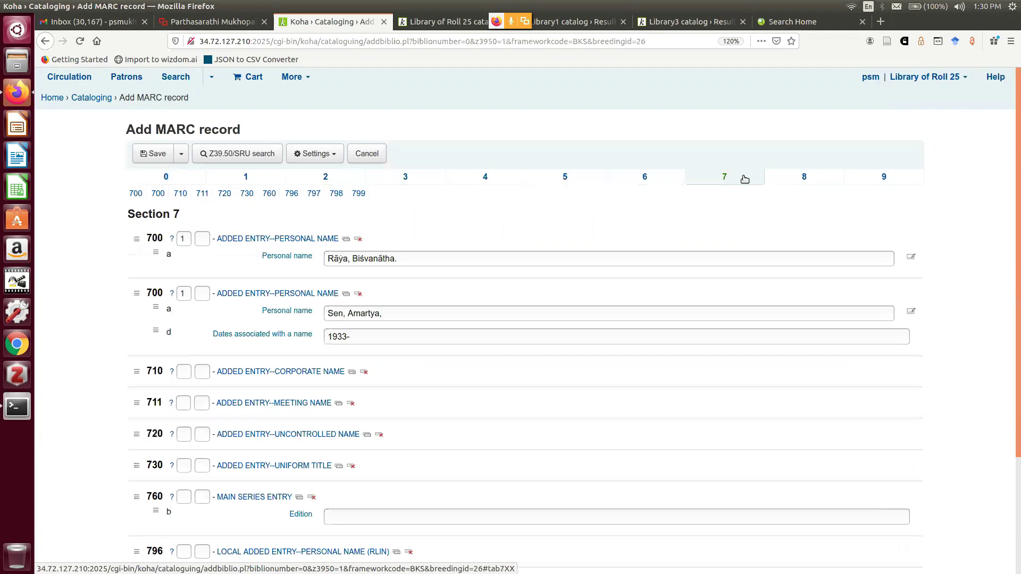
pyautogui.click(800, 177)
pyautogui.click(898, 178)
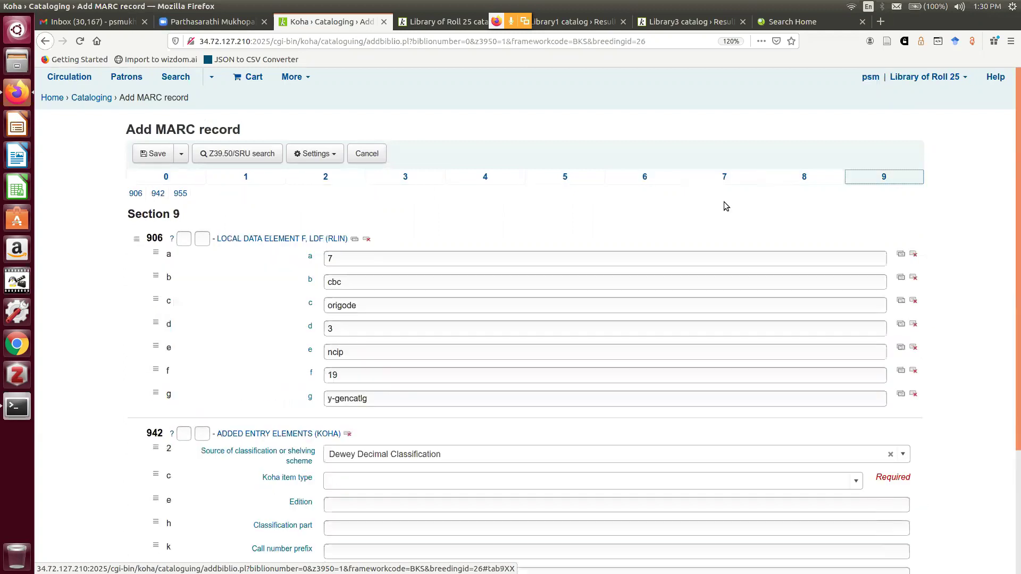
# Clear fields 906 and 955, set Koha item type to Books, and save to edit items
pyautogui.click(366, 241)
pyautogui.scroll(-3, 307, 255)
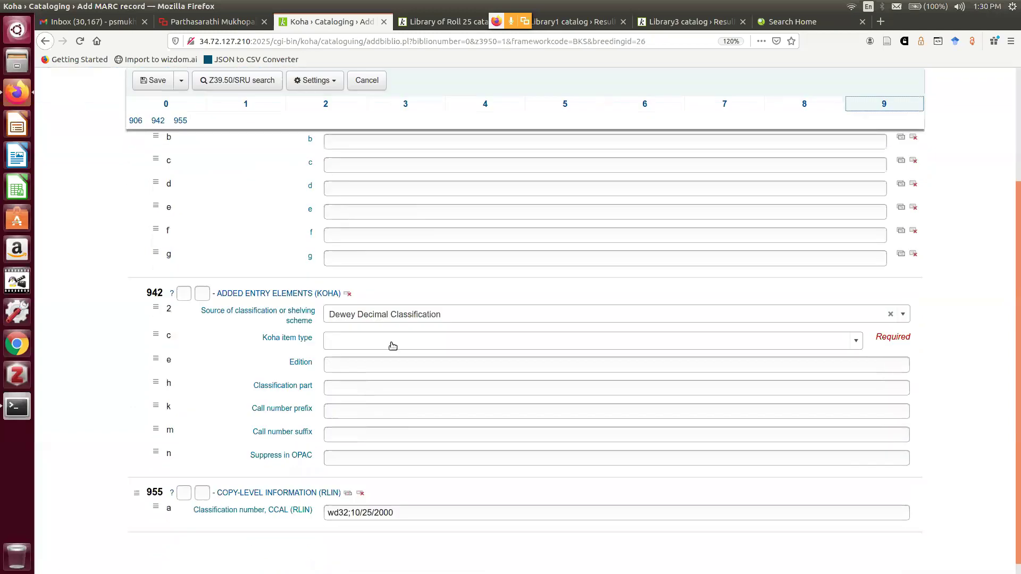
pyautogui.click(393, 346)
pyautogui.click(383, 383)
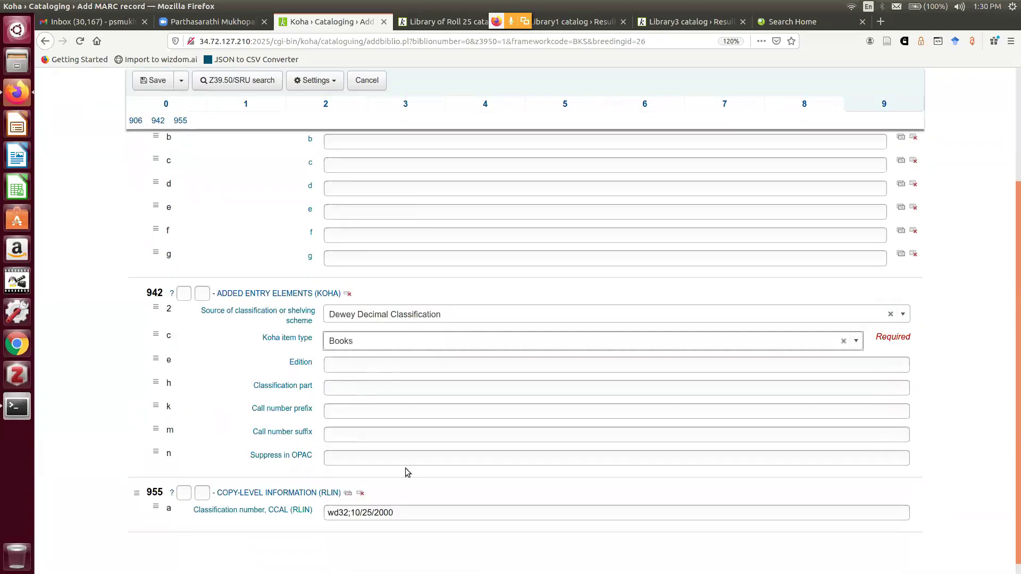
pyautogui.click(360, 494)
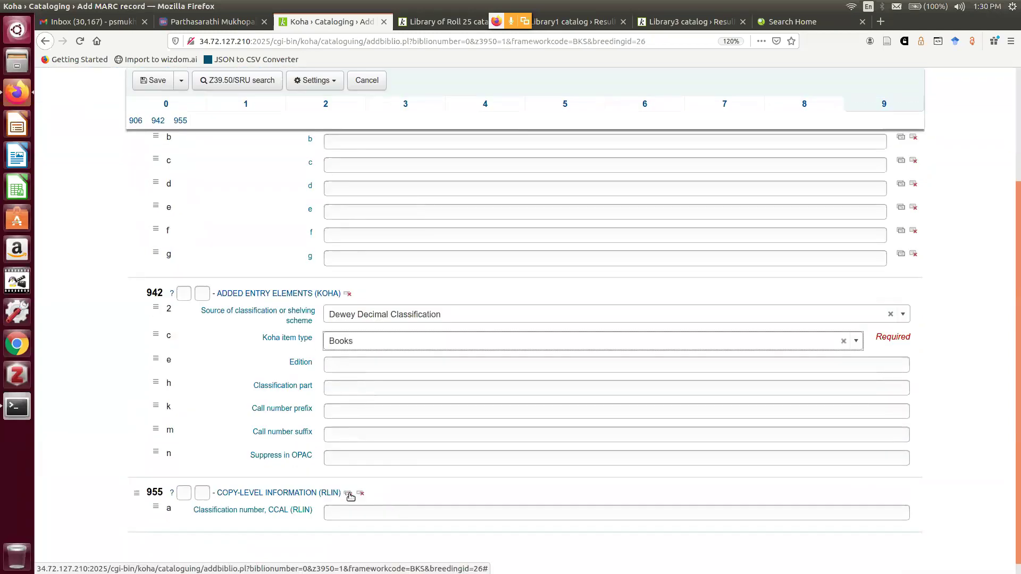
pyautogui.click(184, 88)
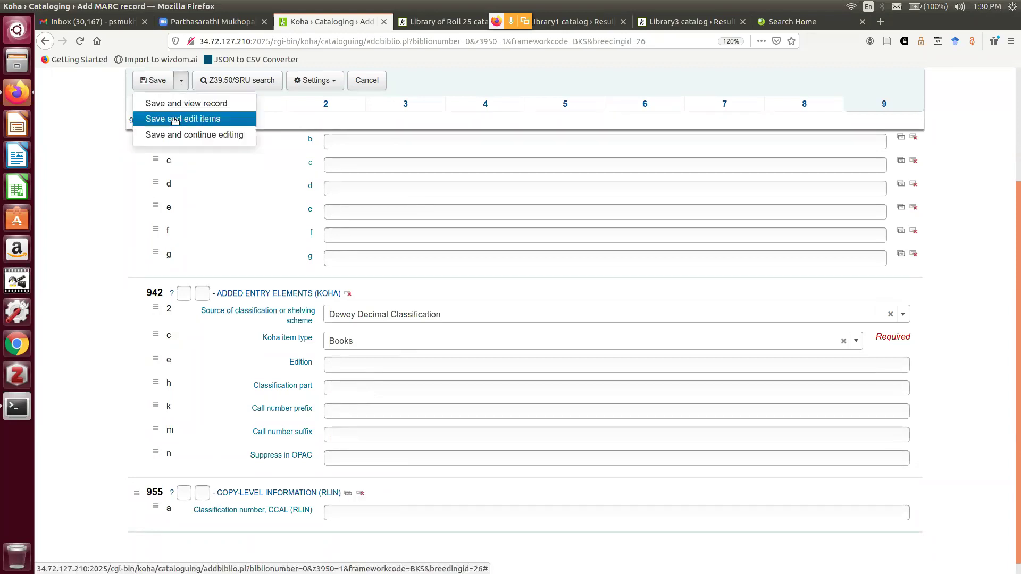
pyautogui.click(175, 119)
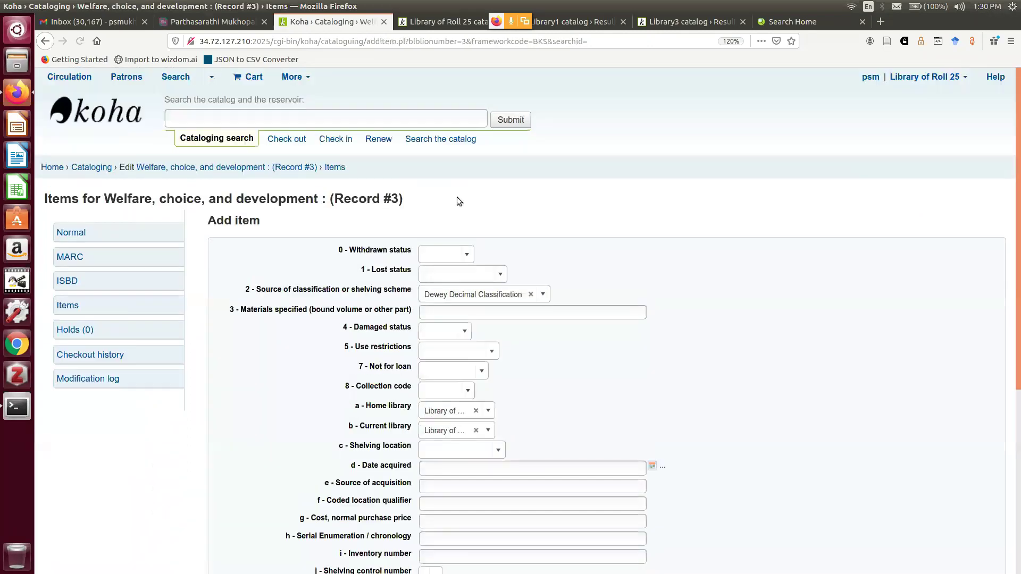
# Set the item's shelving location to General Stacks and date acquired to 2020-12-26
pyautogui.scroll(-5, 468, 224)
pyautogui.click(497, 275)
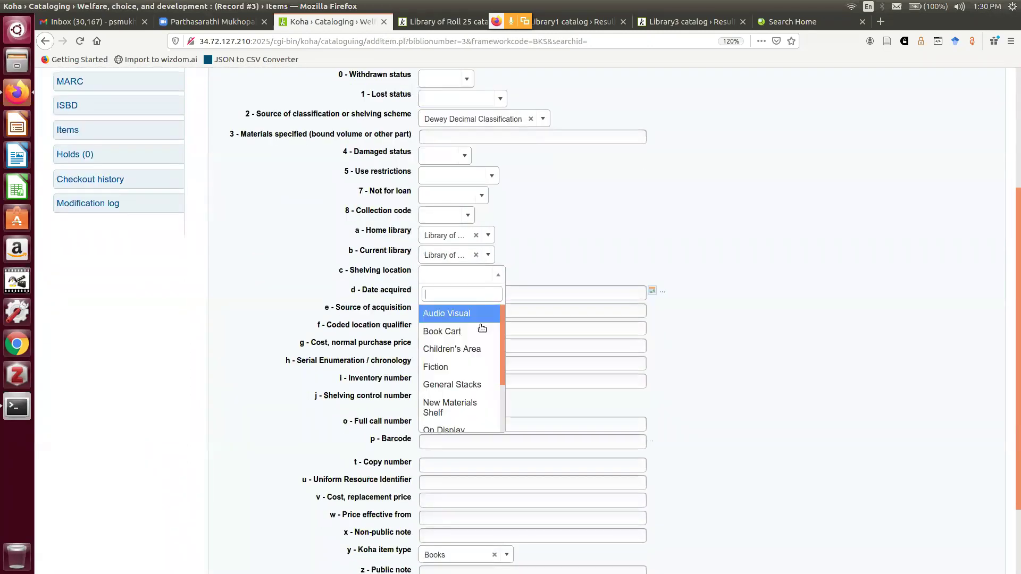
pyautogui.click(468, 385)
pyautogui.click(497, 293)
pyautogui.click(736, 275)
pyautogui.scroll(-3, 718, 267)
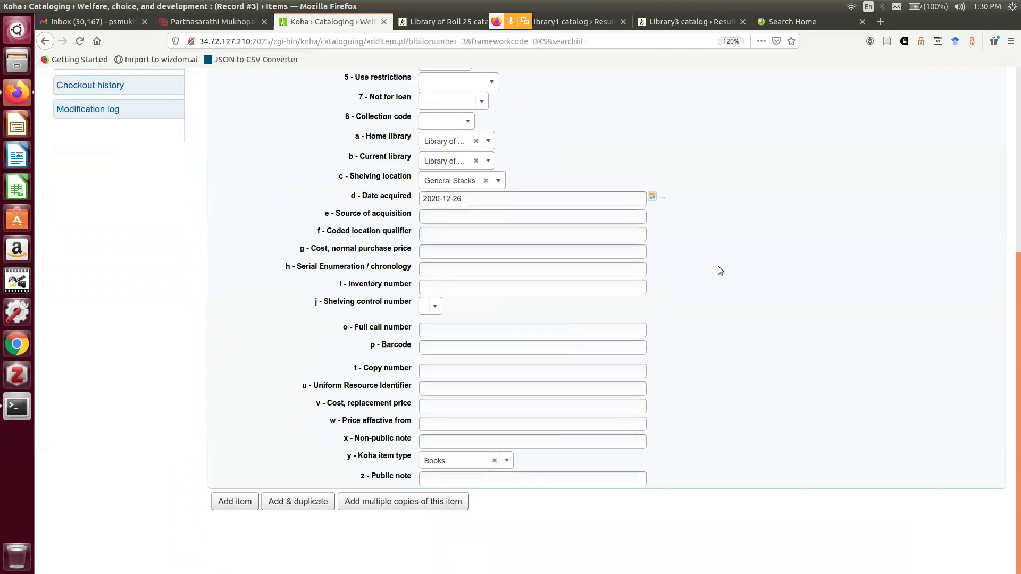
# Enter call number 330.77 SEN/W, barcode 002505 and copy number c1
pyautogui.click(461, 333)
pyautogui.write('330.77 SEN/')
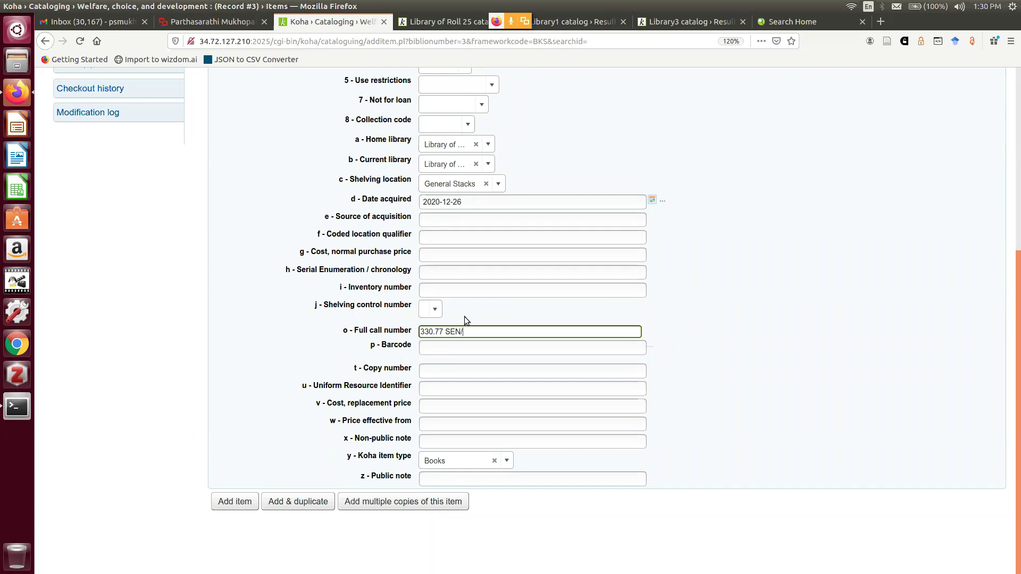
pyautogui.write('W')
pyautogui.click(446, 350)
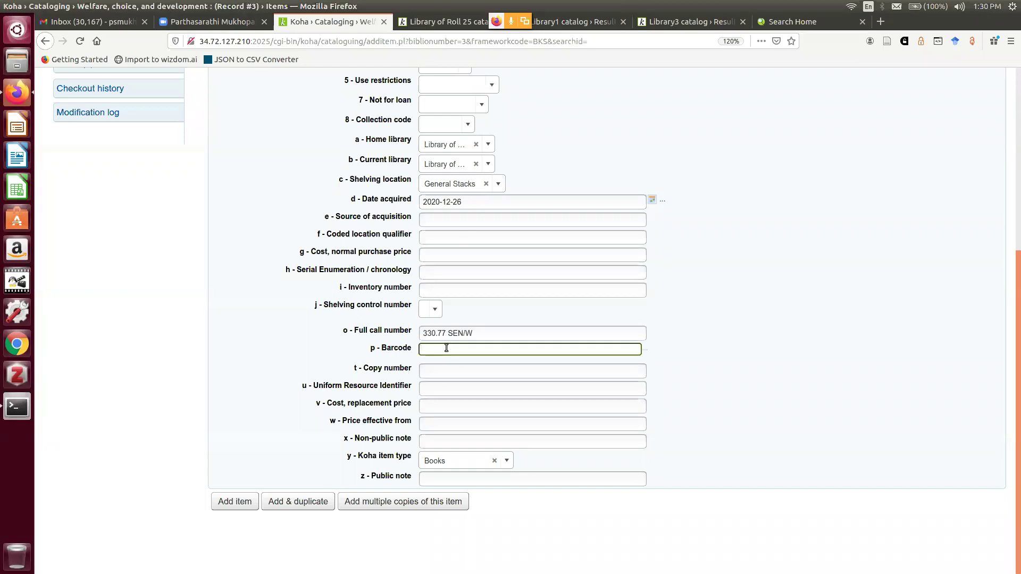
pyautogui.write('0')
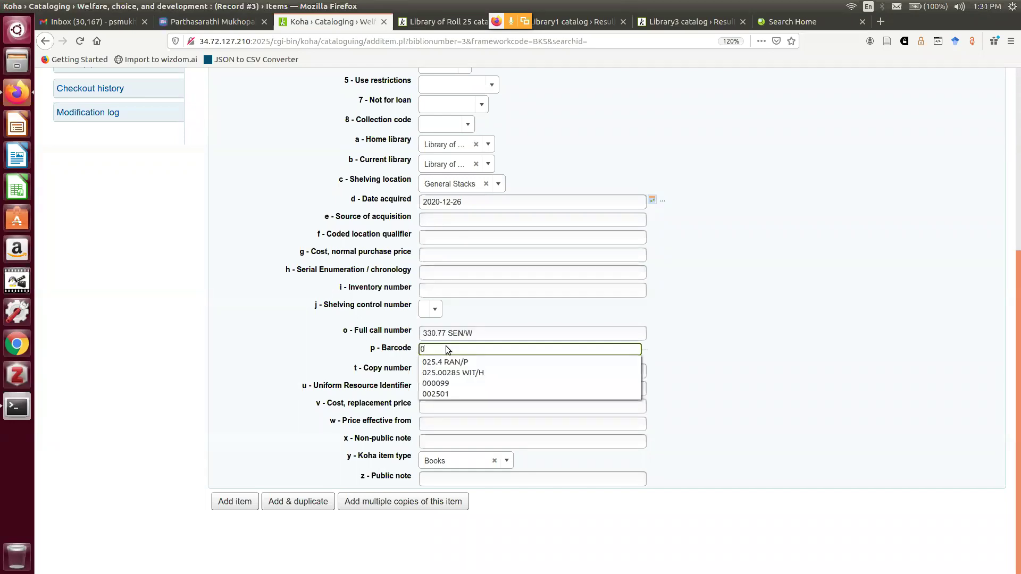
pyautogui.click(449, 394)
pyautogui.press('BackSpace')
pyautogui.write('05')
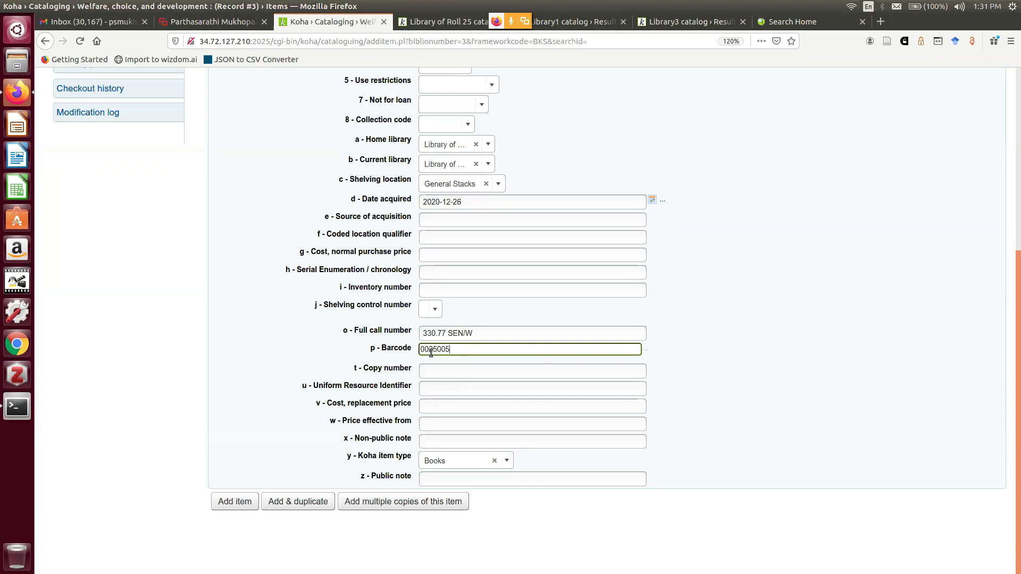
pyautogui.press('BackSpace')
pyautogui.press('BackSpace')
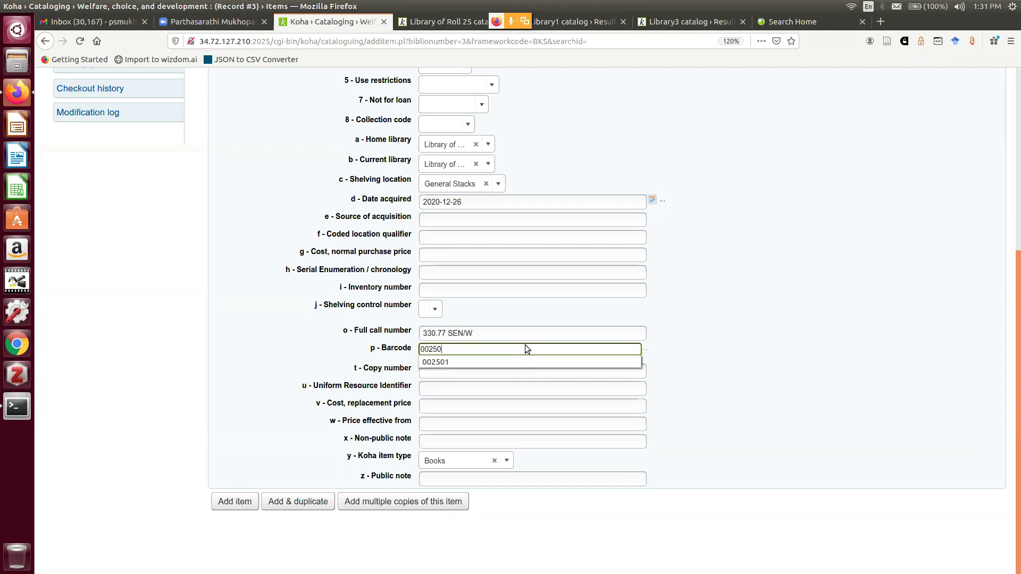
pyautogui.write('5')
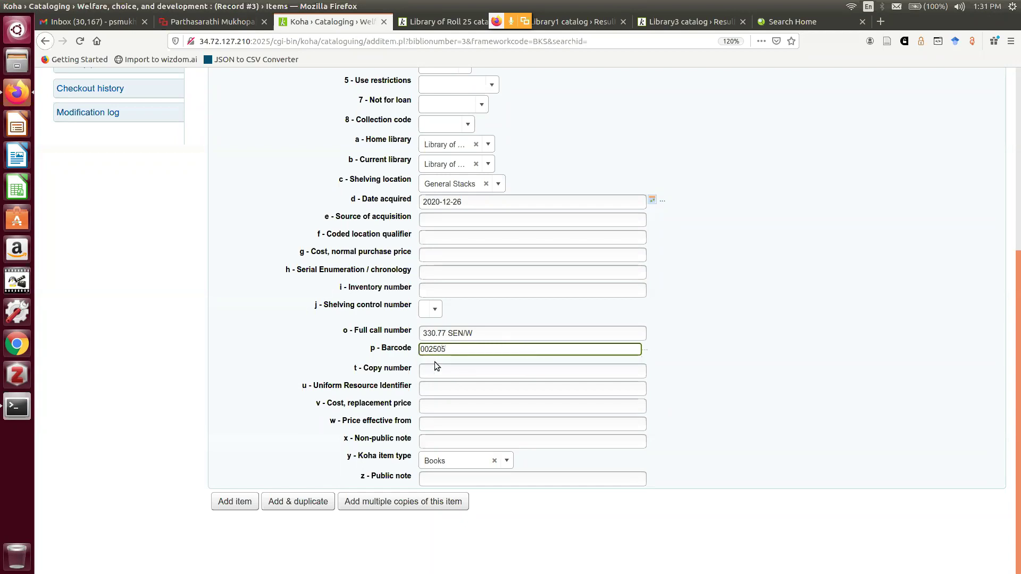
pyautogui.click(438, 372)
pyautogui.write('c1')
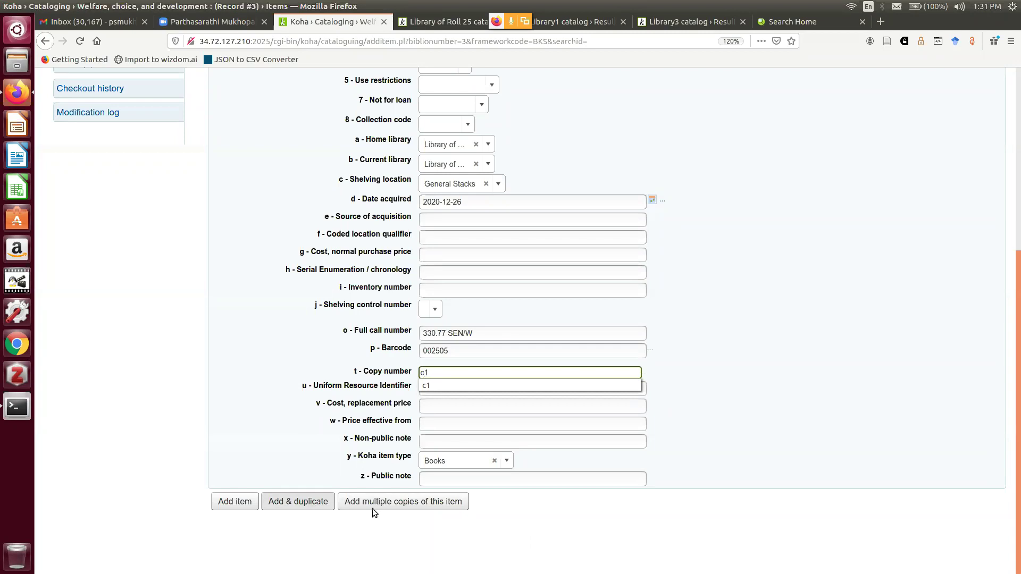
# Add 2 copies of the item, creating barcodes 002505 and 002506
pyautogui.click(401, 501)
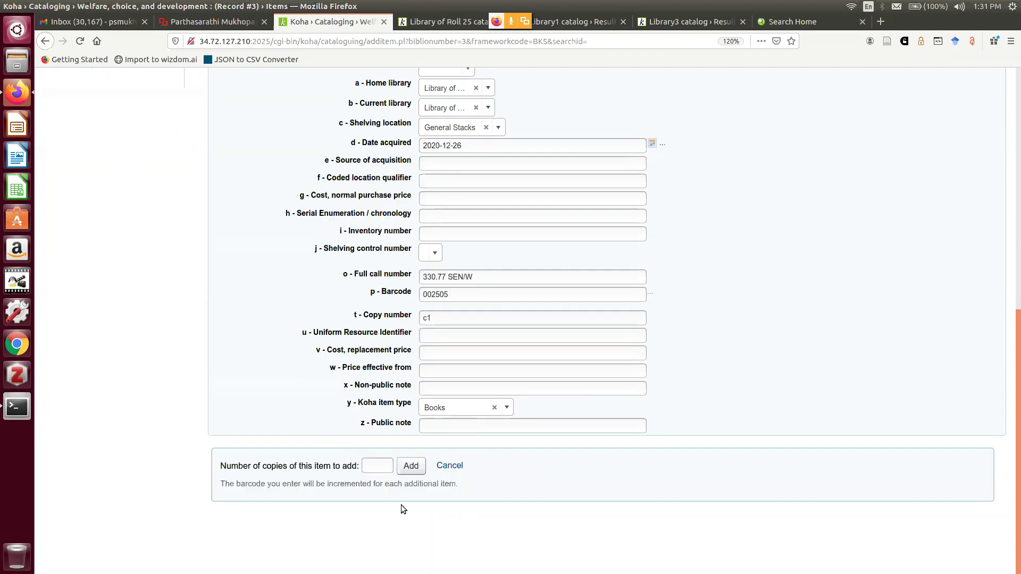
pyautogui.write('2')
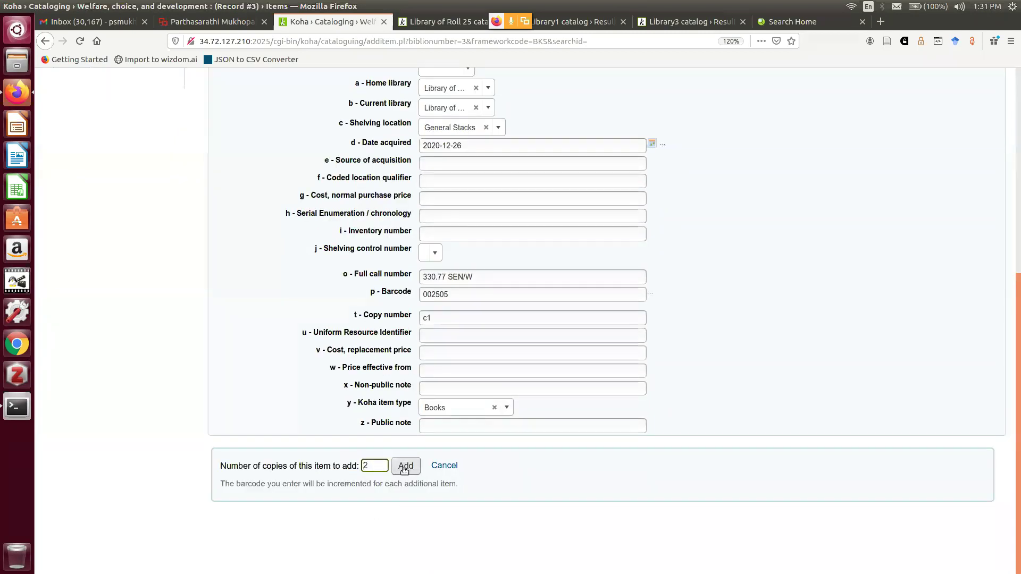
pyautogui.click(404, 469)
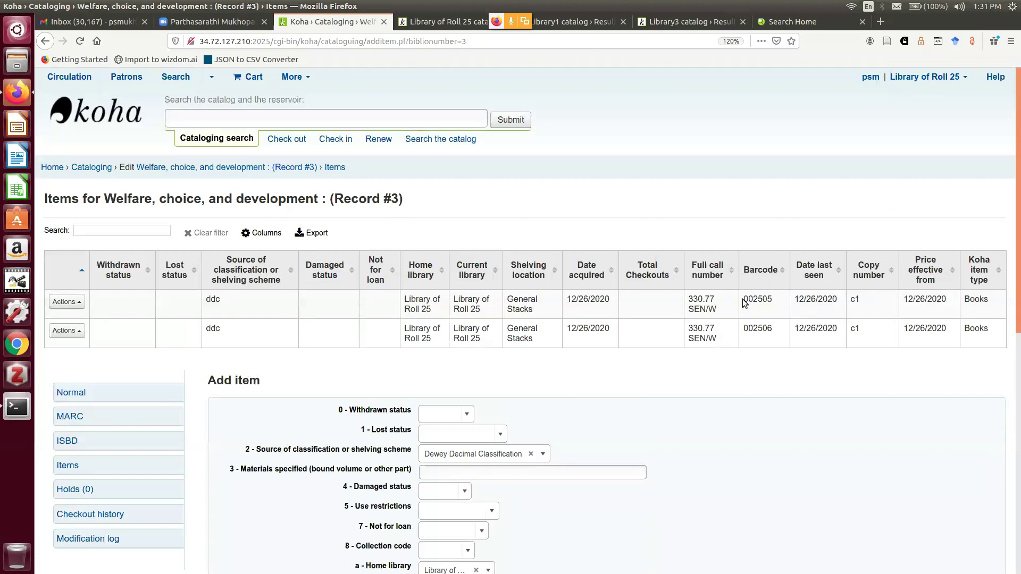
# Edit the item with barcode 002506, changing its copy number from c1 to c2, and save
pyautogui.moveTo(745, 303); pyautogui.dragTo(772, 302)
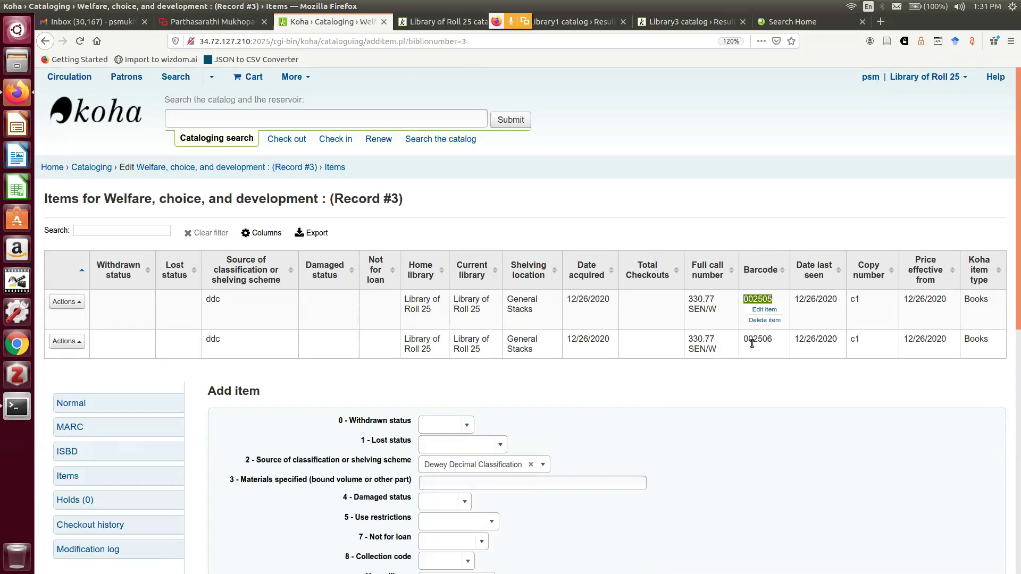
pyautogui.click(778, 387)
pyautogui.moveTo(868, 351)
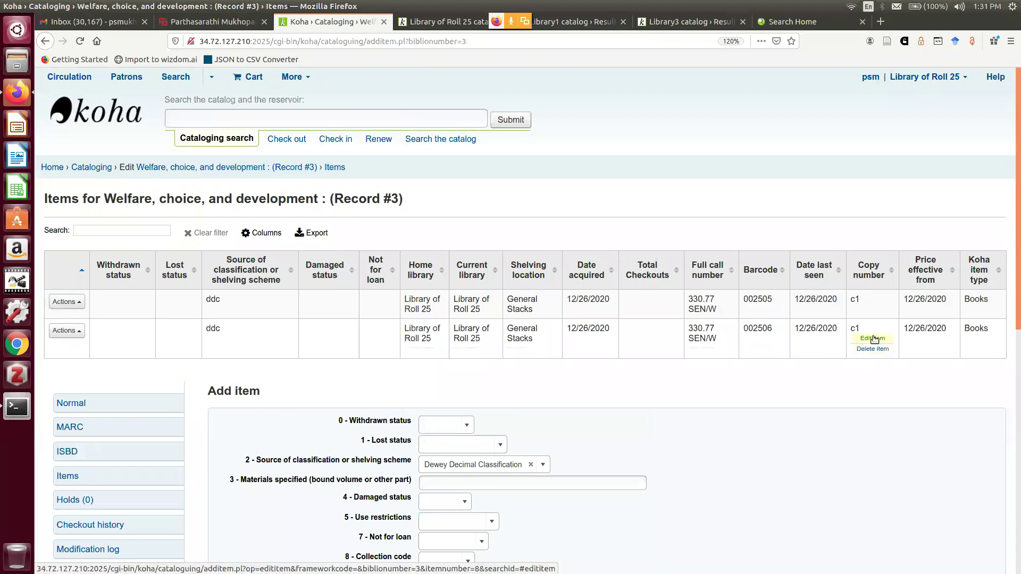
pyautogui.click(873, 339)
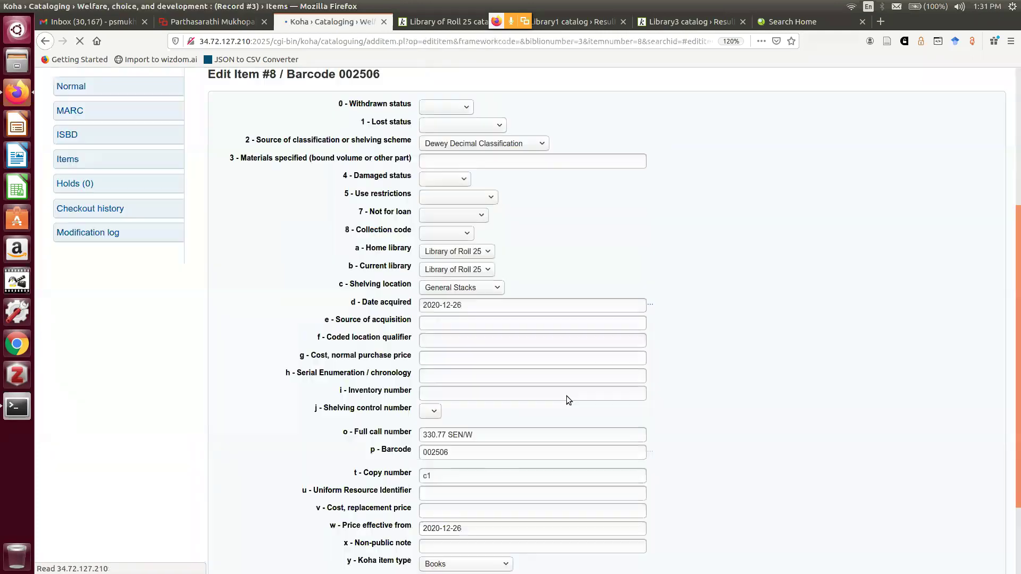
pyautogui.scroll(-3, 719, 238)
pyautogui.click(477, 371)
pyautogui.press('BackSpace')
pyautogui.write('2')
pyautogui.press('Escape')
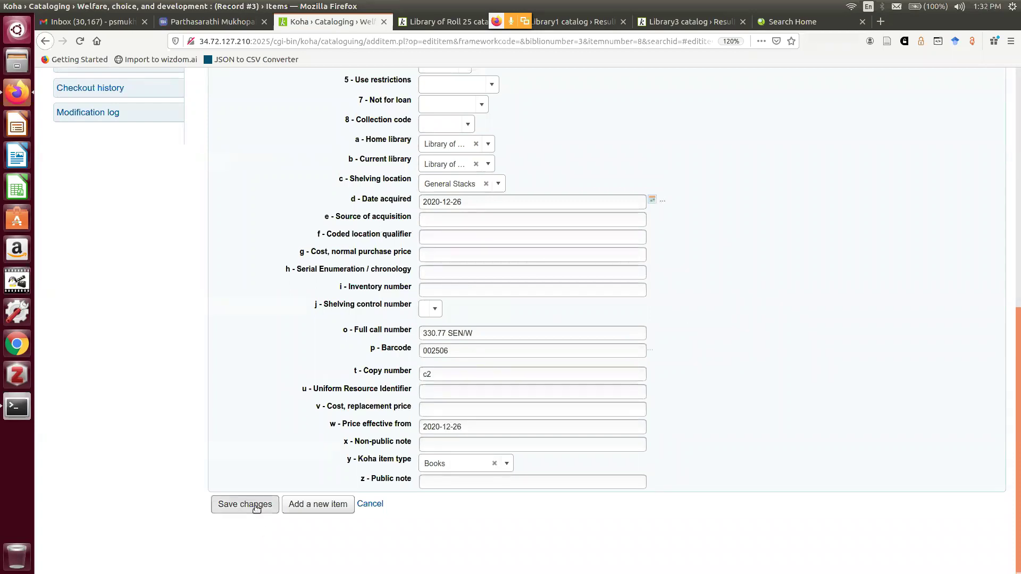
pyautogui.click(255, 506)
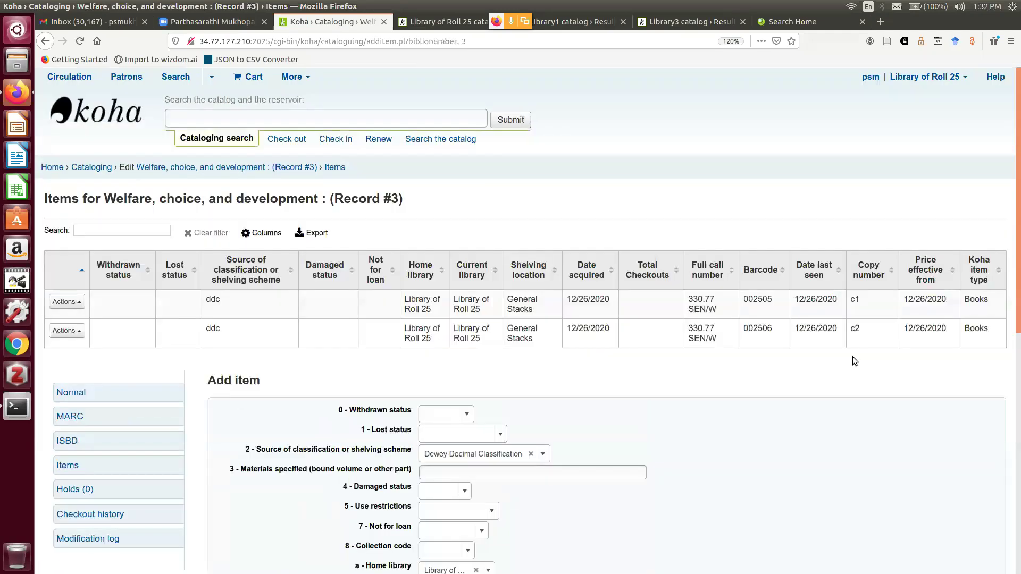
# Review the second item's actions list, then close it
pyautogui.click(83, 334)
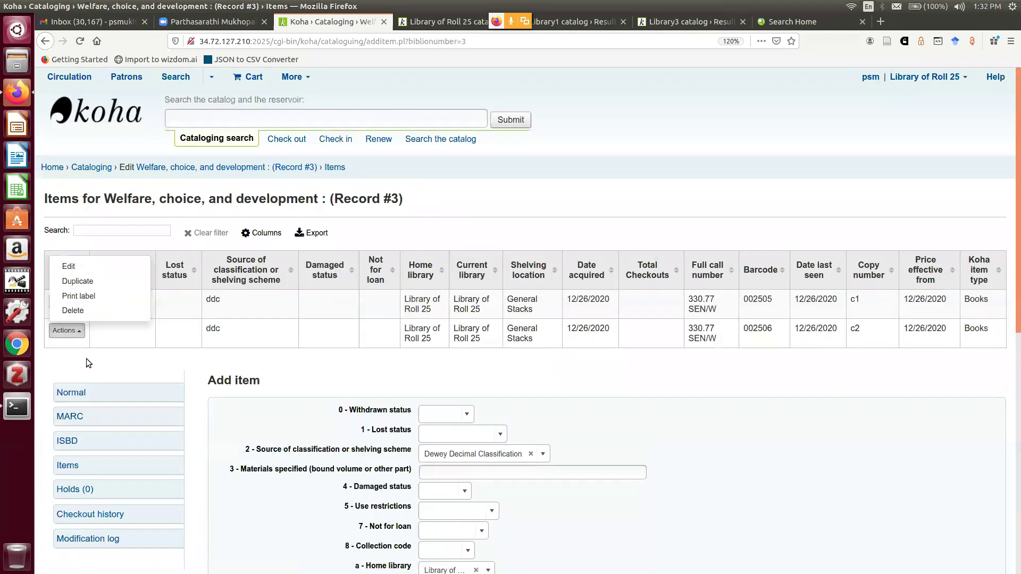
pyautogui.click(69, 353)
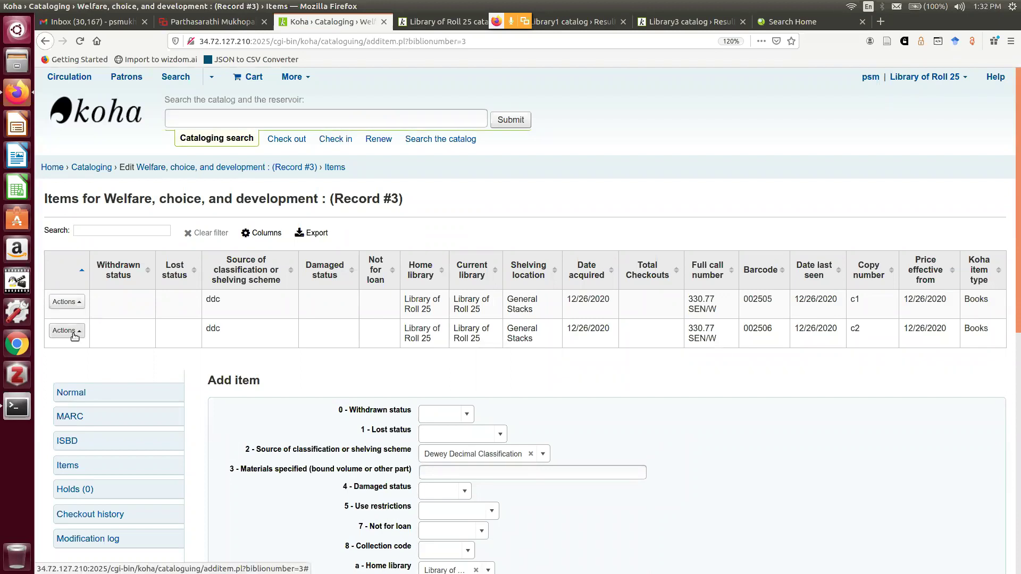
pyautogui.click(74, 335)
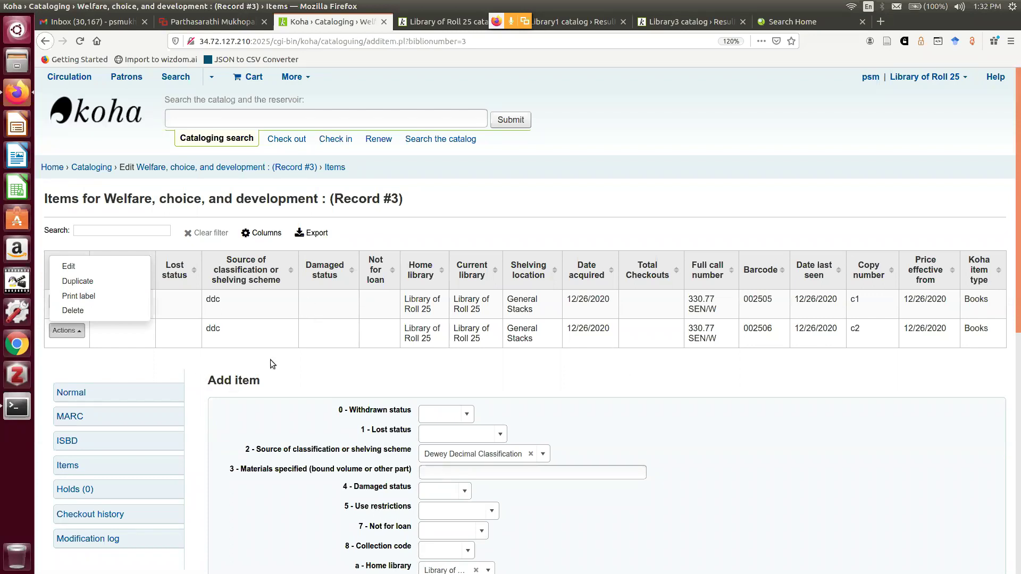
pyautogui.click(636, 195)
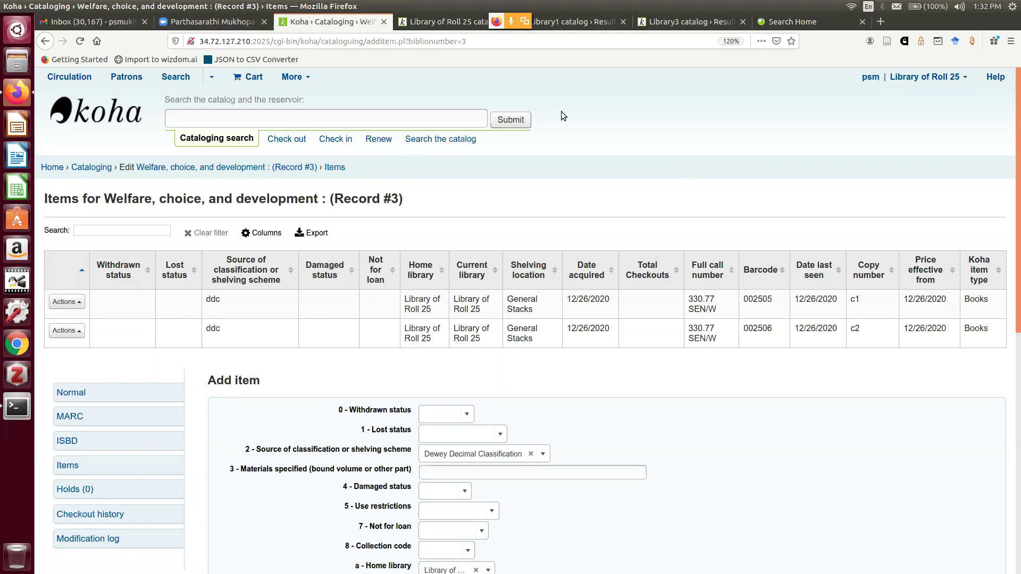
pyautogui.click(496, 41)
pyautogui.doubleClick(497, 41)
pyautogui.click(478, 42)
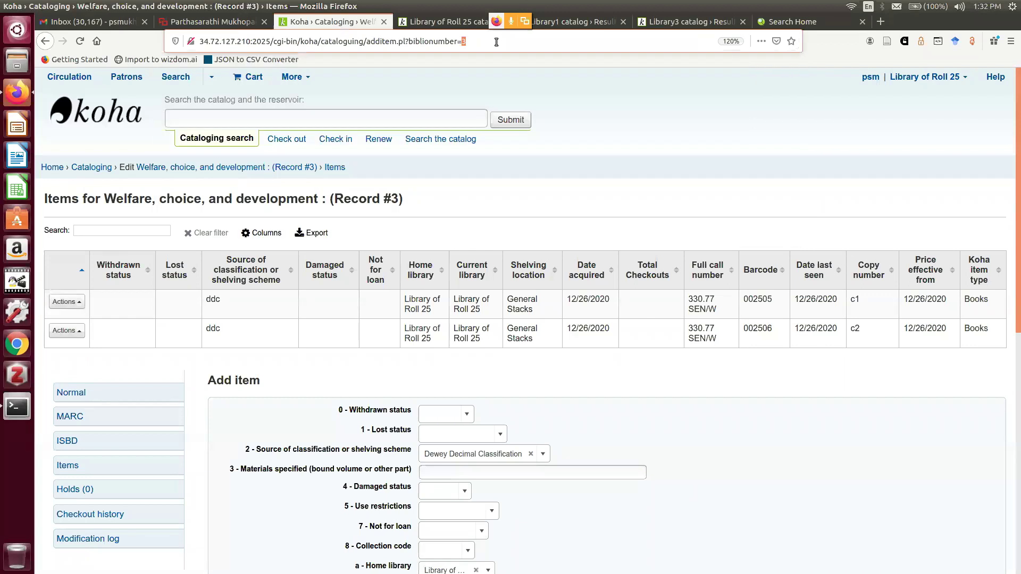
pyautogui.click(475, 42)
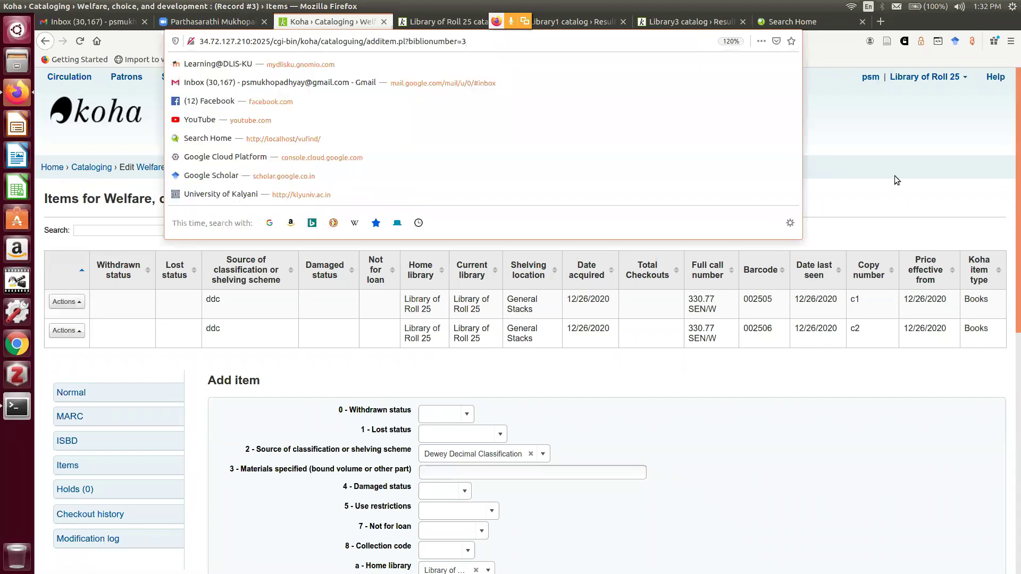
pyautogui.click(888, 163)
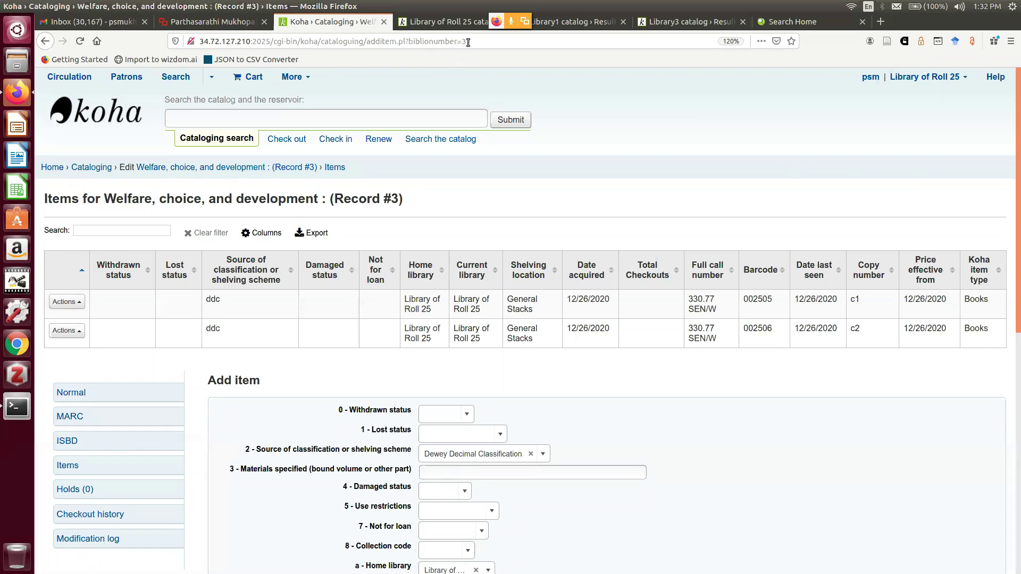
pyautogui.moveTo(468, 41); pyautogui.dragTo(407, 40)
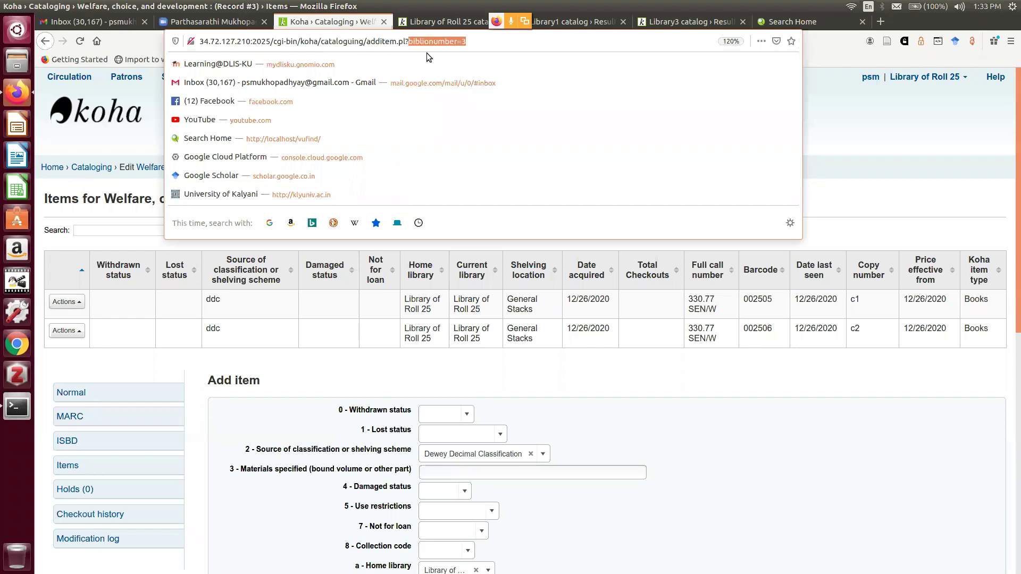
pyautogui.click(477, 43)
pyautogui.click(870, 188)
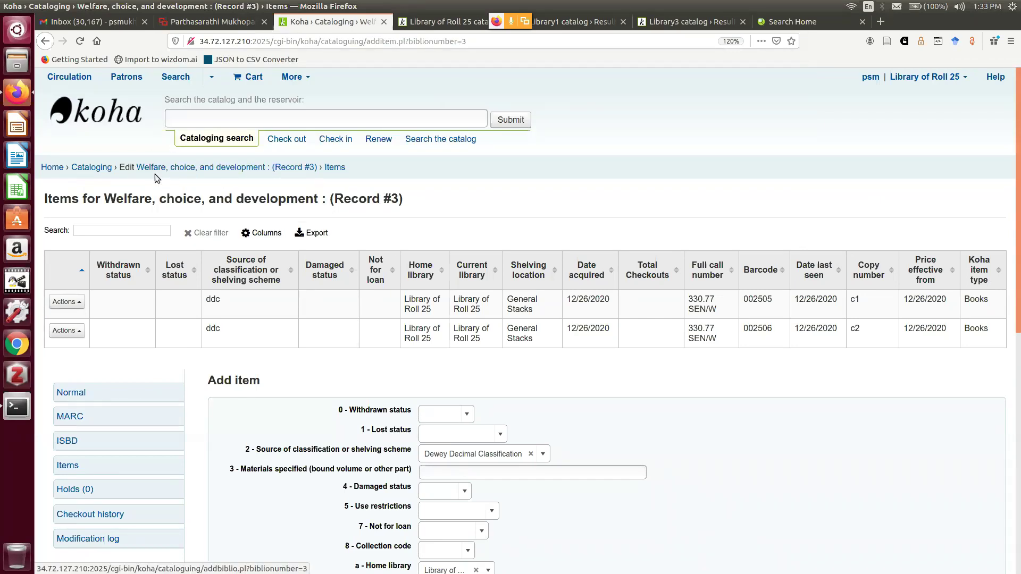
# From the staff home page, run a catalog search for 'sen' to reach the Welfare, choice, and development record
pyautogui.click(50, 166)
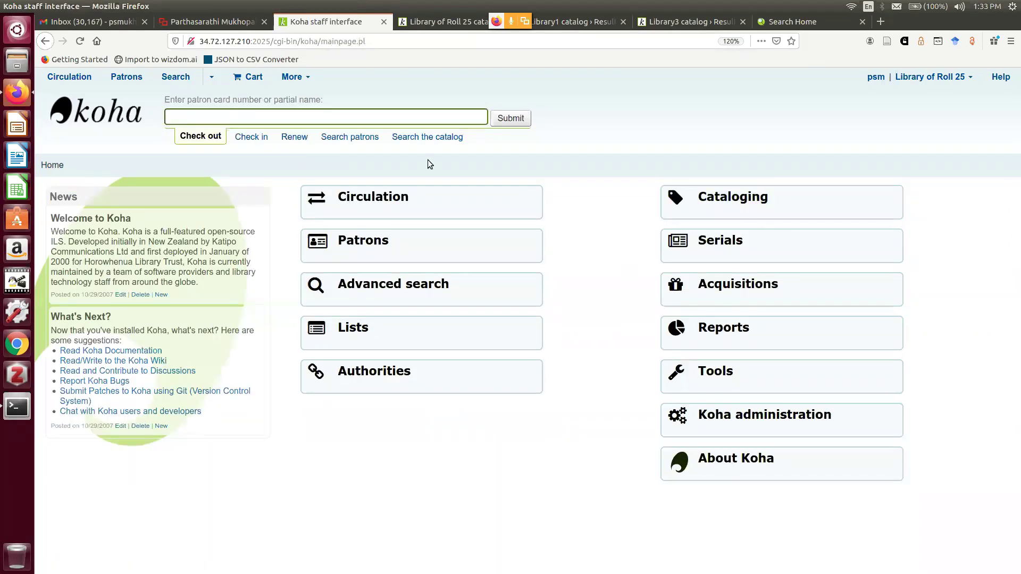
pyautogui.click(420, 137)
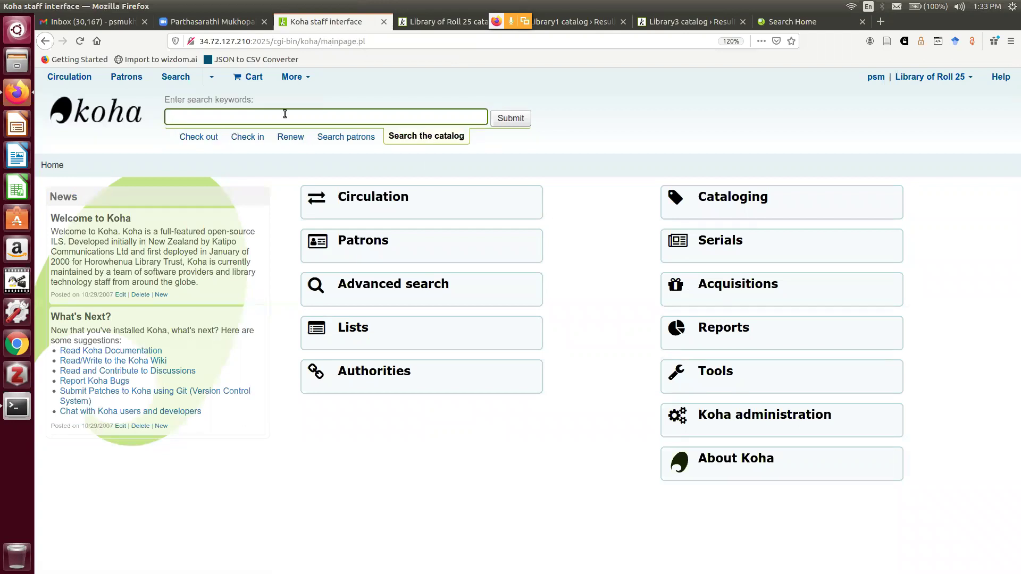
pyautogui.write('sen')
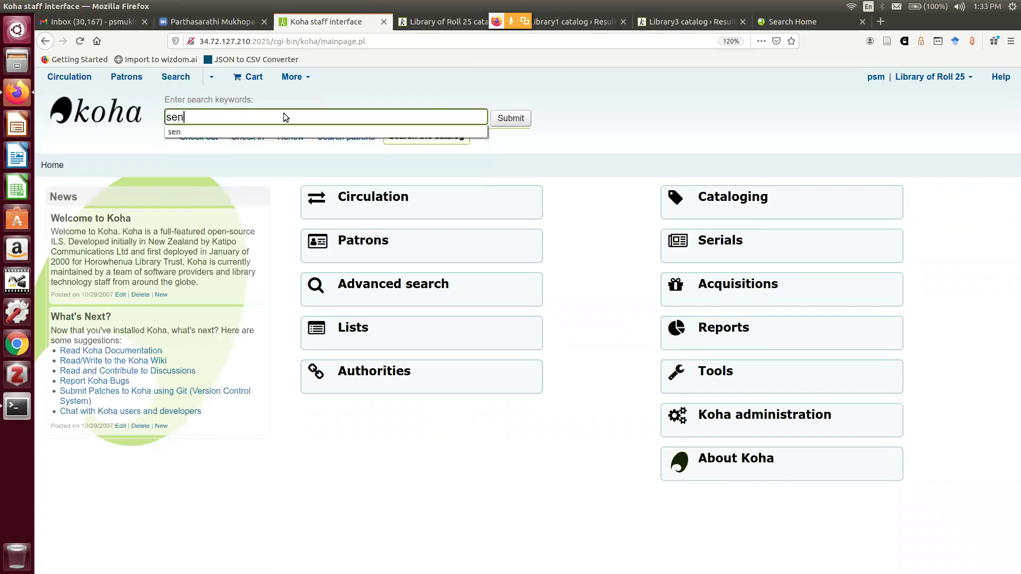
pyautogui.press('Return')
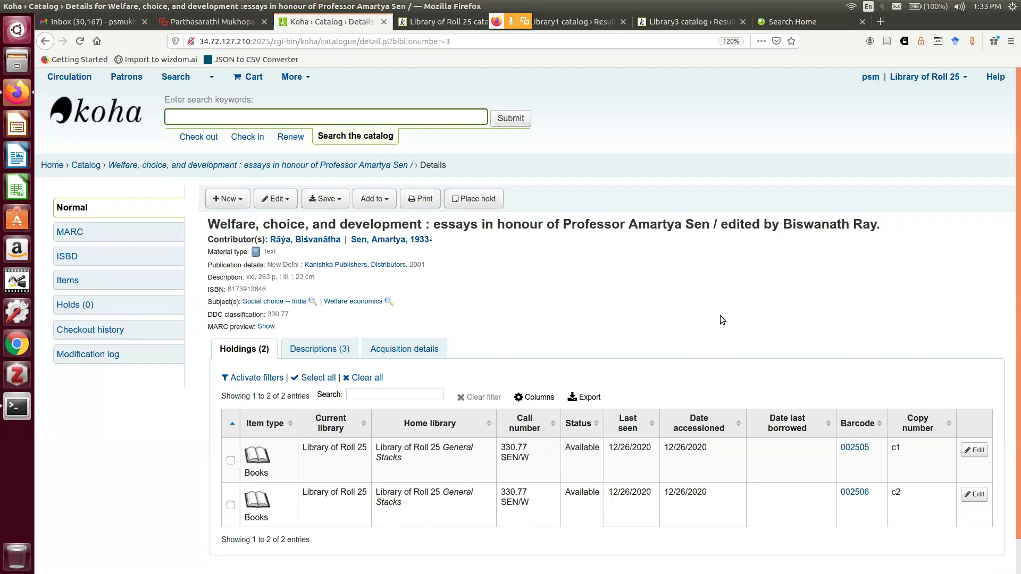
pyautogui.scroll(-1, 720, 319)
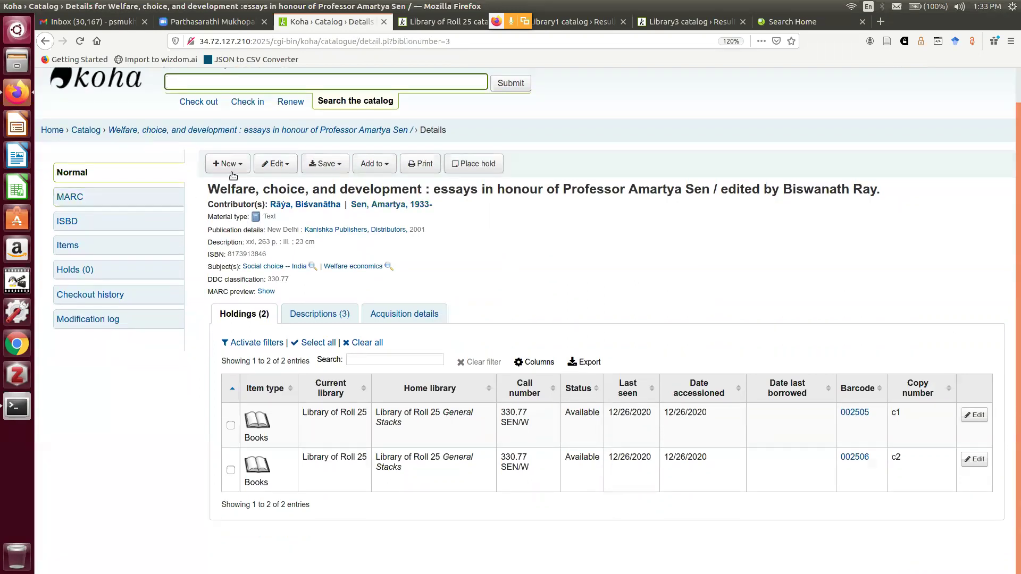
pyautogui.click(277, 167)
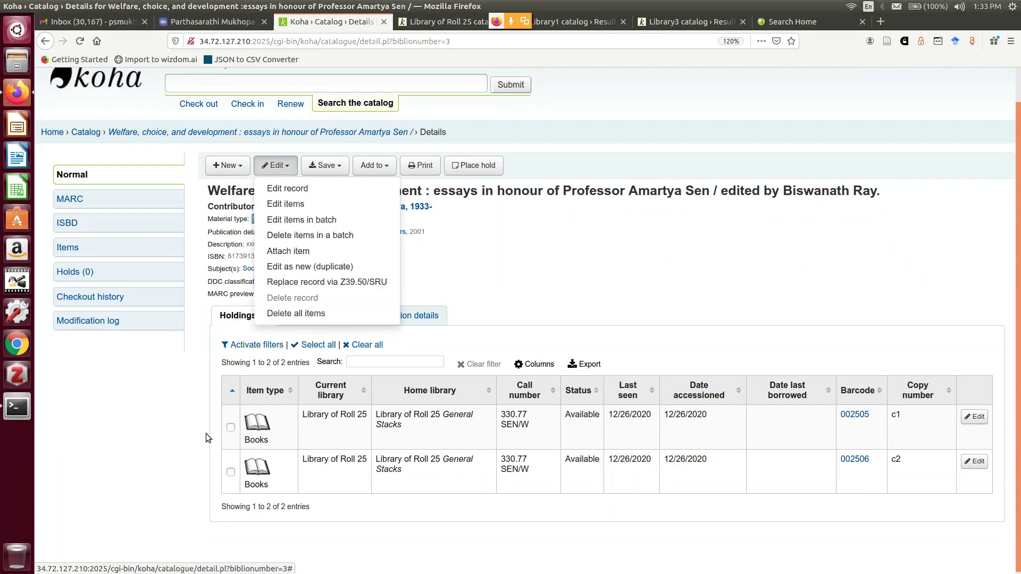
# Tick both holdings, 002505 and 002506, and review the record's Edit menu options
pyautogui.click(230, 428)
pyautogui.click(230, 473)
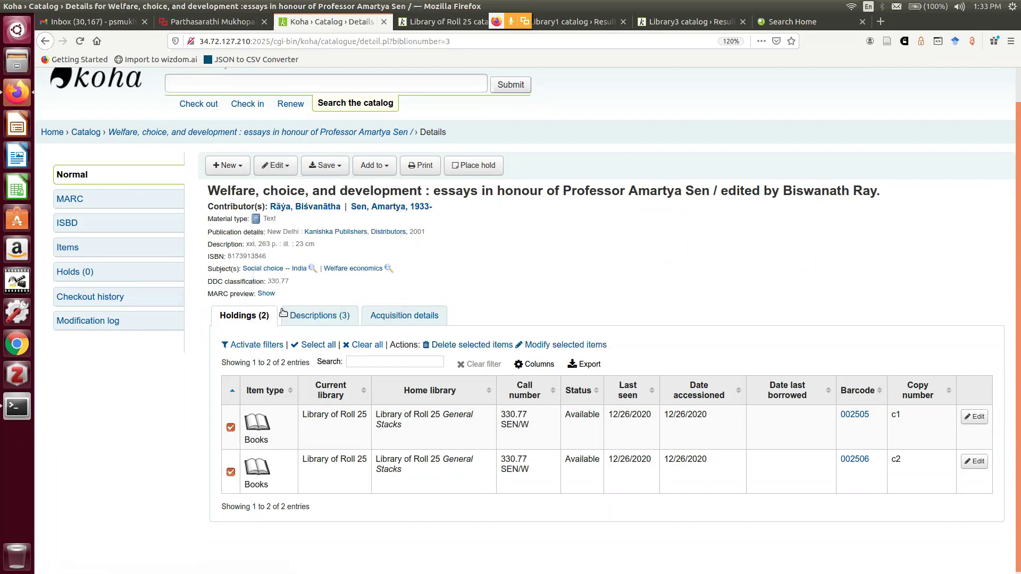
pyautogui.click(274, 166)
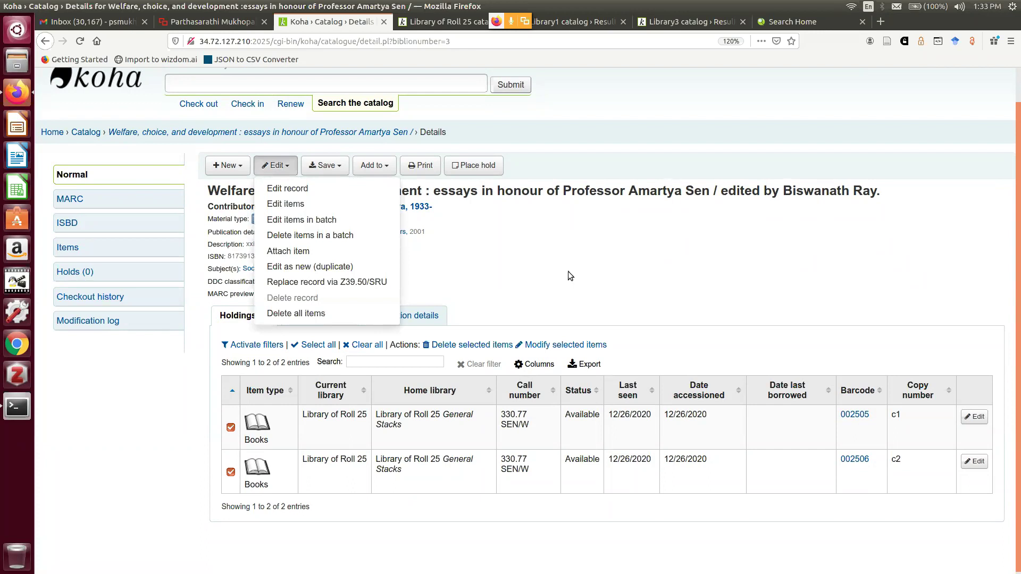
pyautogui.click(521, 232)
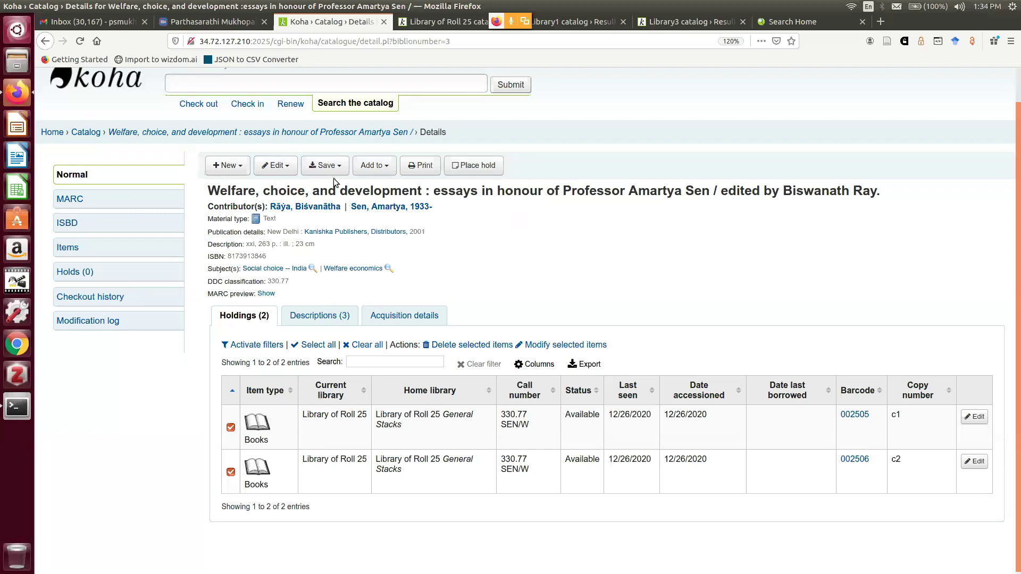
pyautogui.click(284, 169)
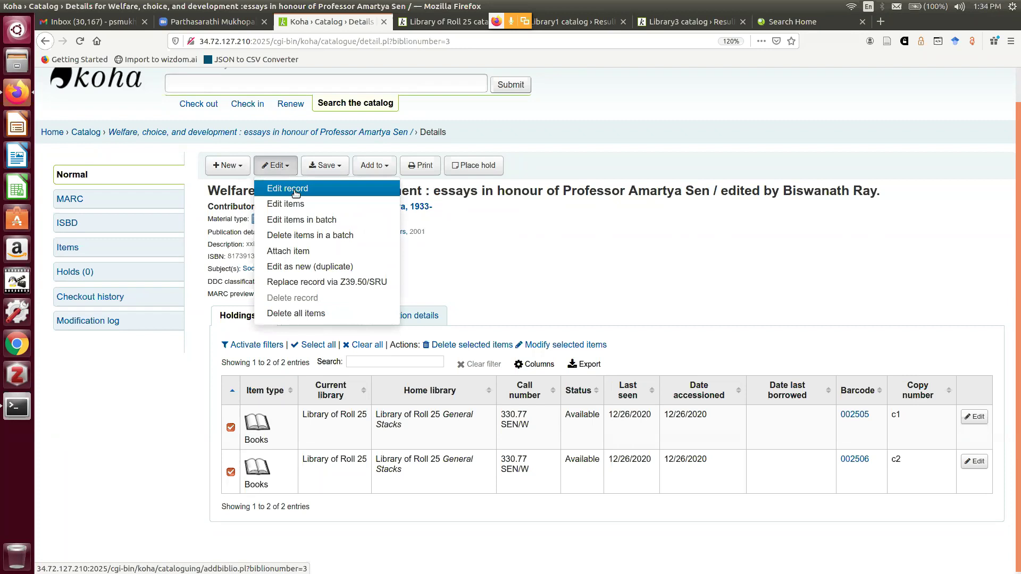
# In the MARC editor, clear the 042 authentication code and 043 geographic area code, then save
pyautogui.click(296, 192)
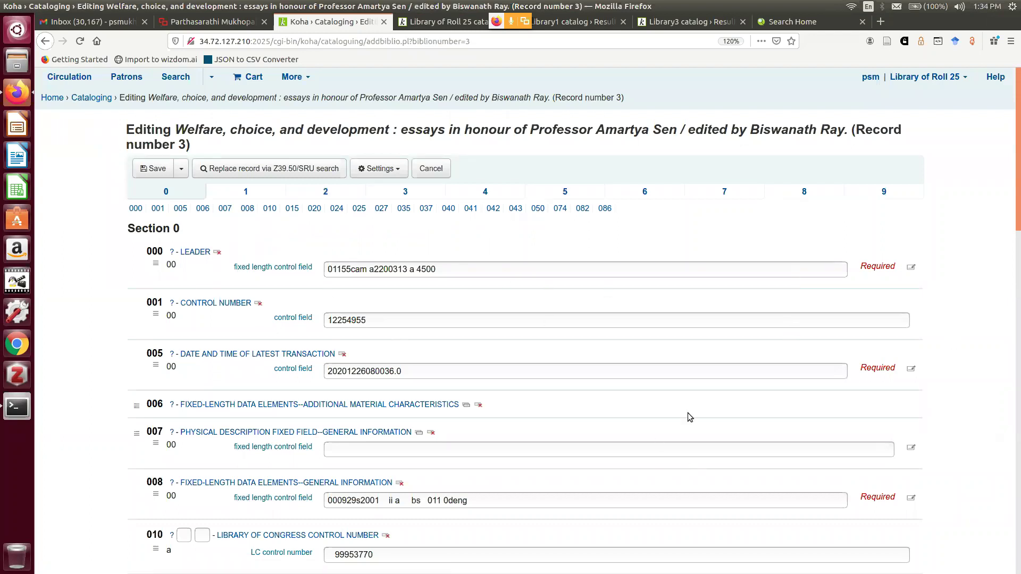
pyautogui.scroll(-7, 689, 417)
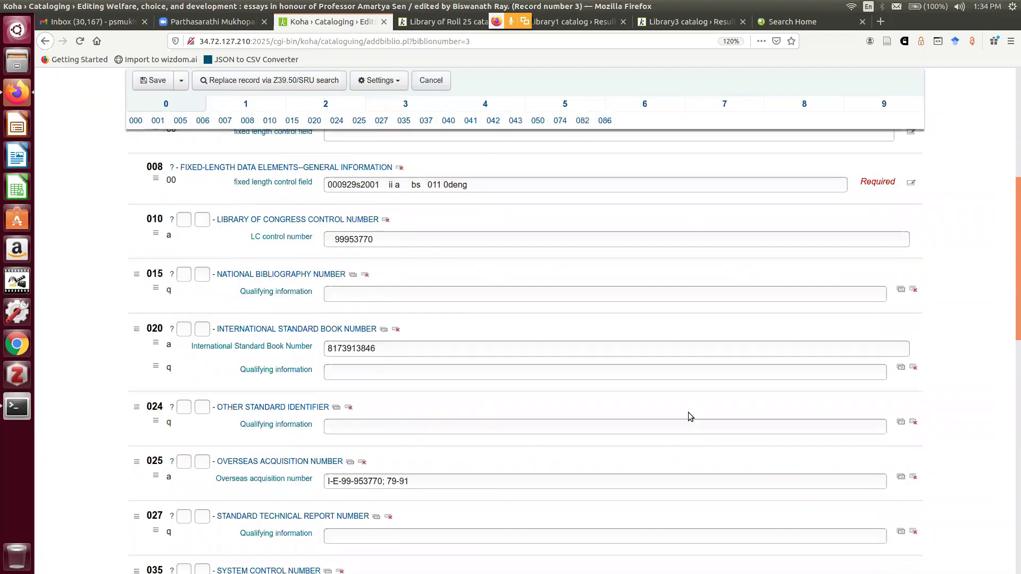
pyautogui.scroll(-3, 689, 413)
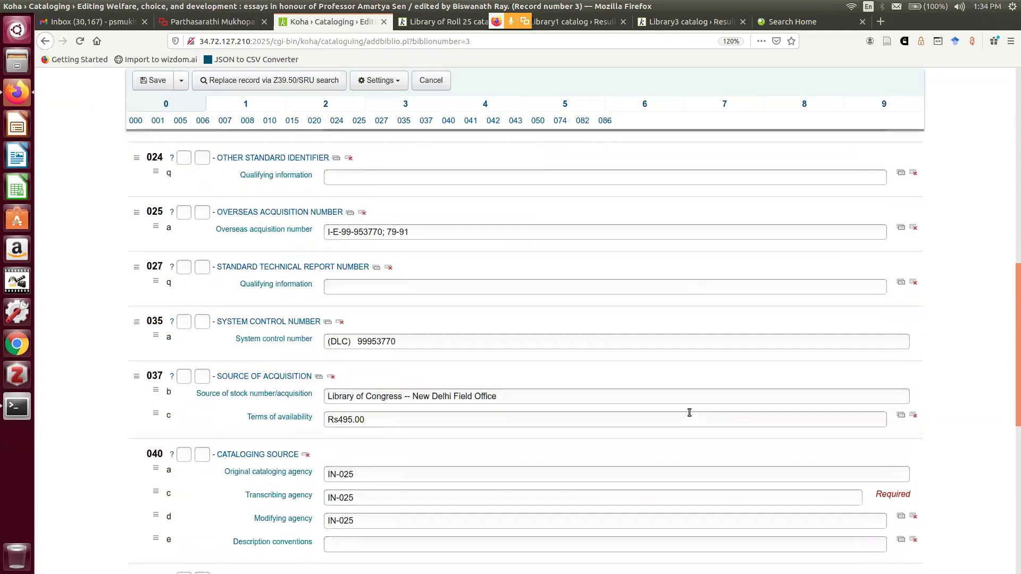
pyautogui.scroll(-1, 689, 413)
pyautogui.scroll(-2, 689, 415)
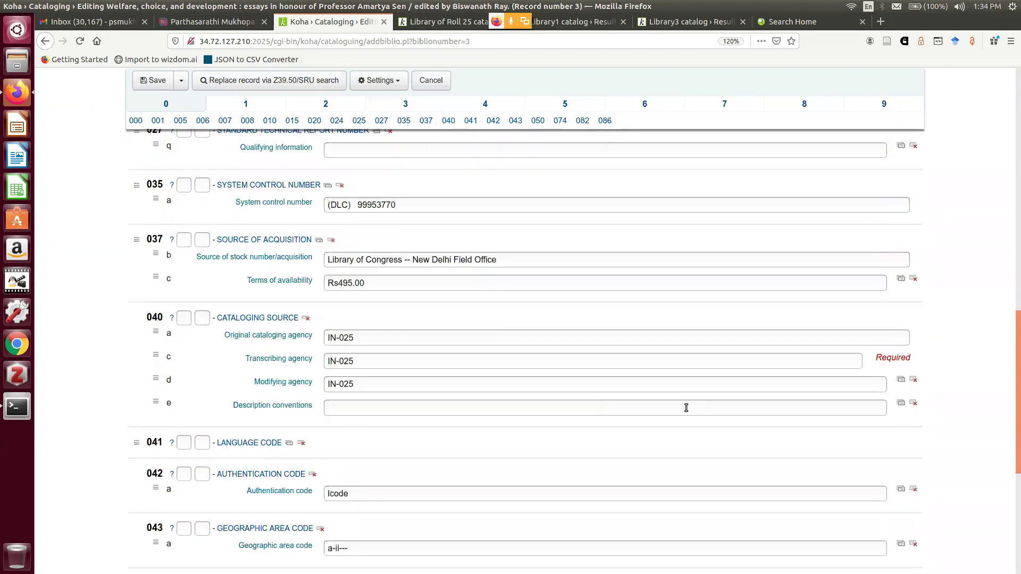
pyautogui.scroll(-5, 685, 409)
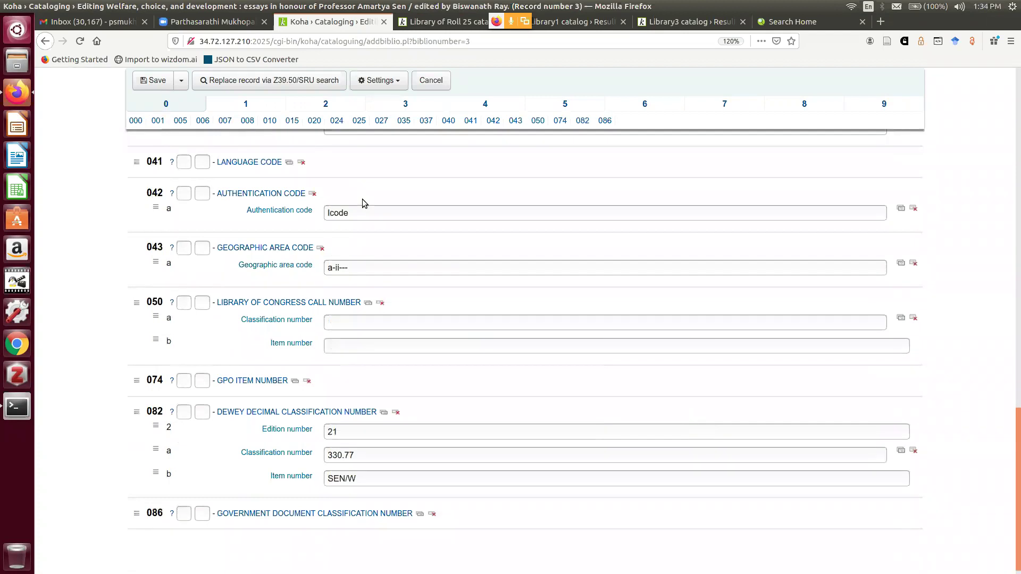
pyautogui.click(313, 193)
pyautogui.click(321, 248)
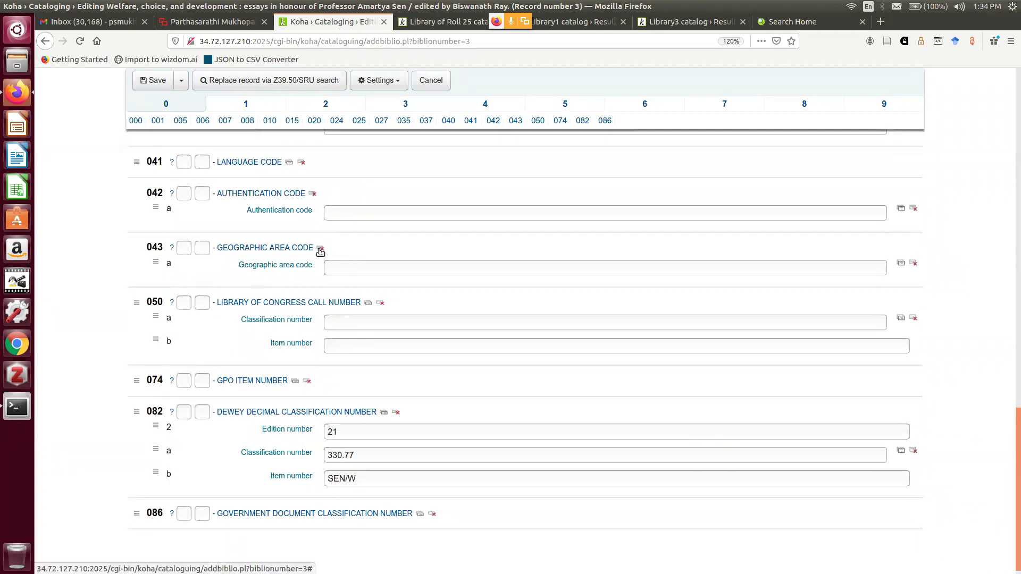
pyautogui.scroll(-1, 417, 345)
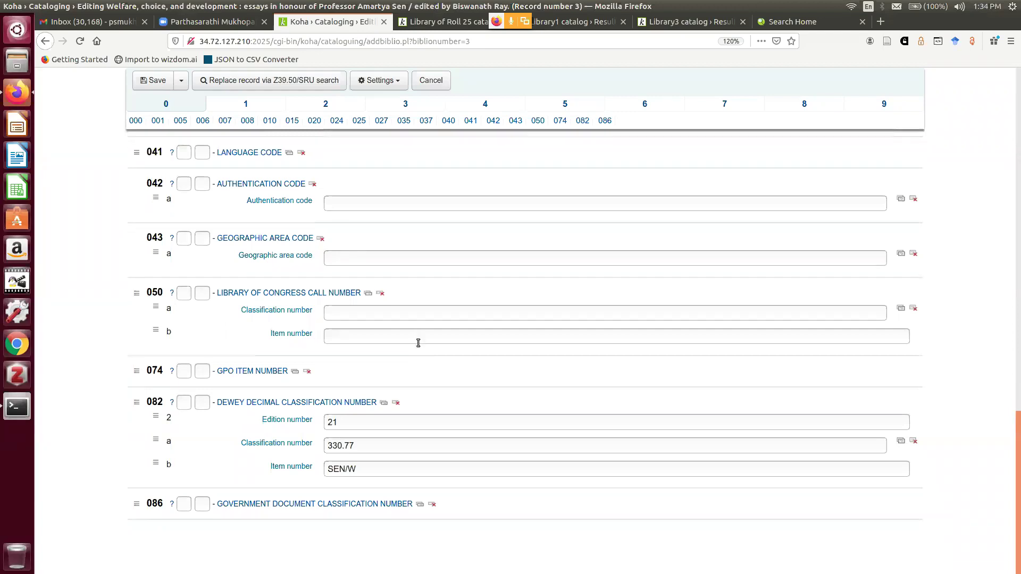
pyautogui.click(155, 84)
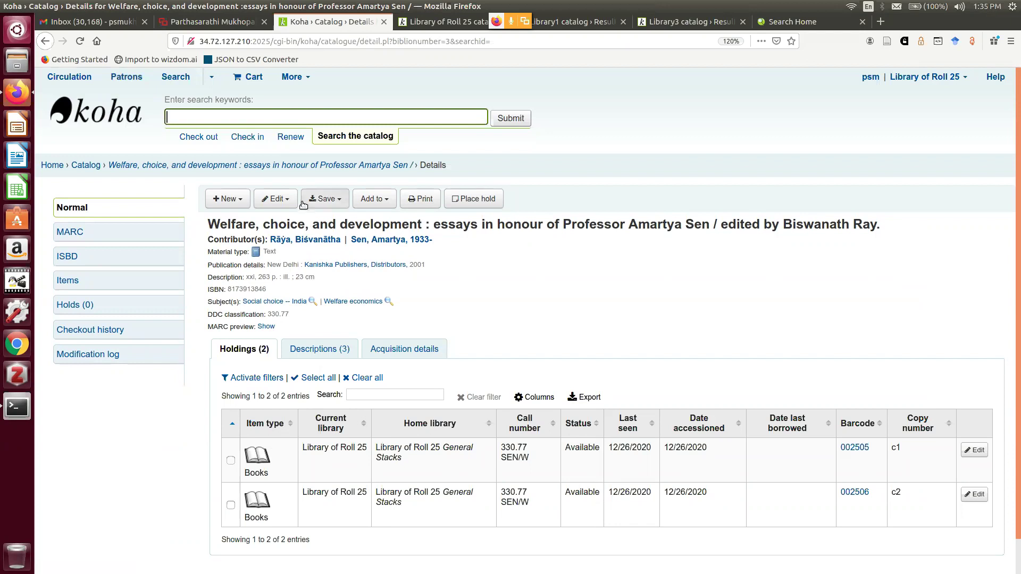
# Review the record's Save, New and Edit menu options
pyautogui.click(335, 204)
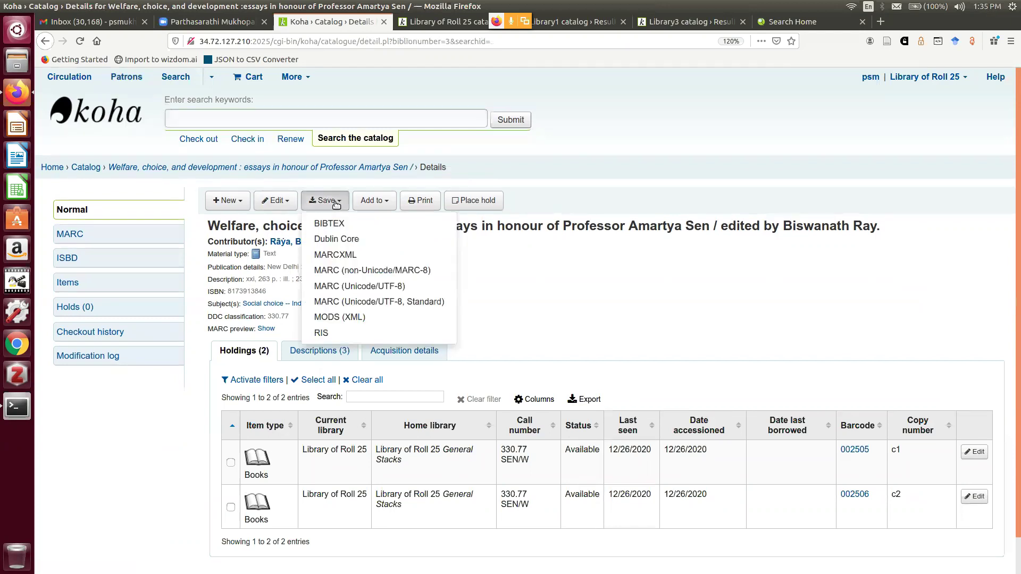
pyautogui.click(600, 178)
pyautogui.click(239, 203)
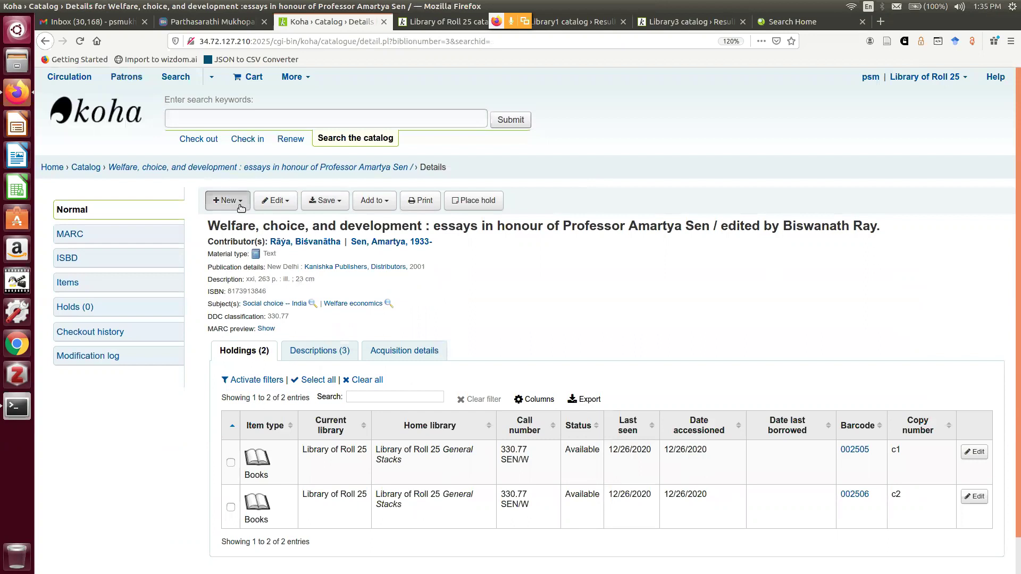
pyautogui.click(320, 185)
pyautogui.click(283, 205)
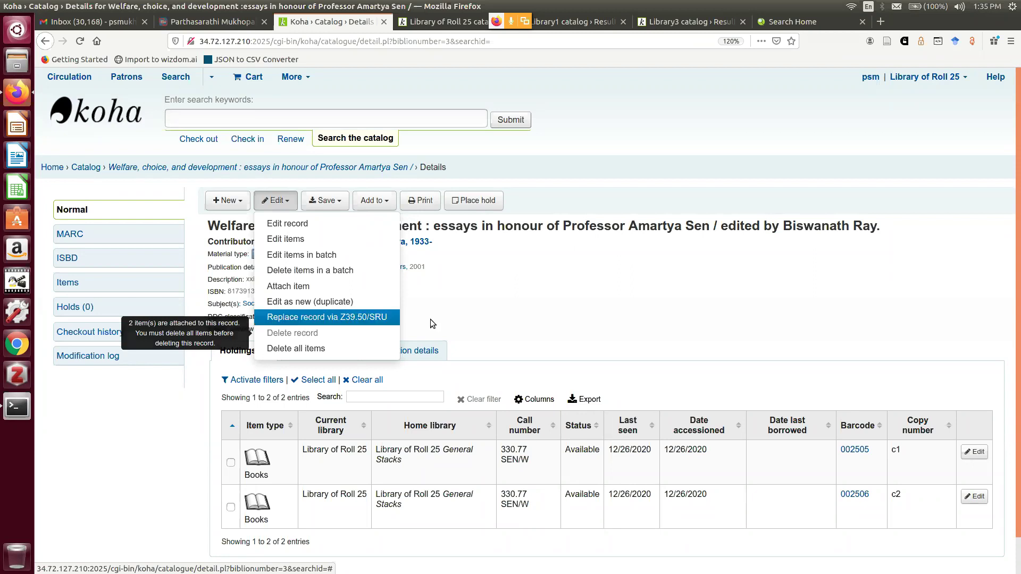
pyautogui.click(578, 298)
# Tick the holdings with barcodes 002505 and 002506
pyautogui.scroll(-1, 461, 332)
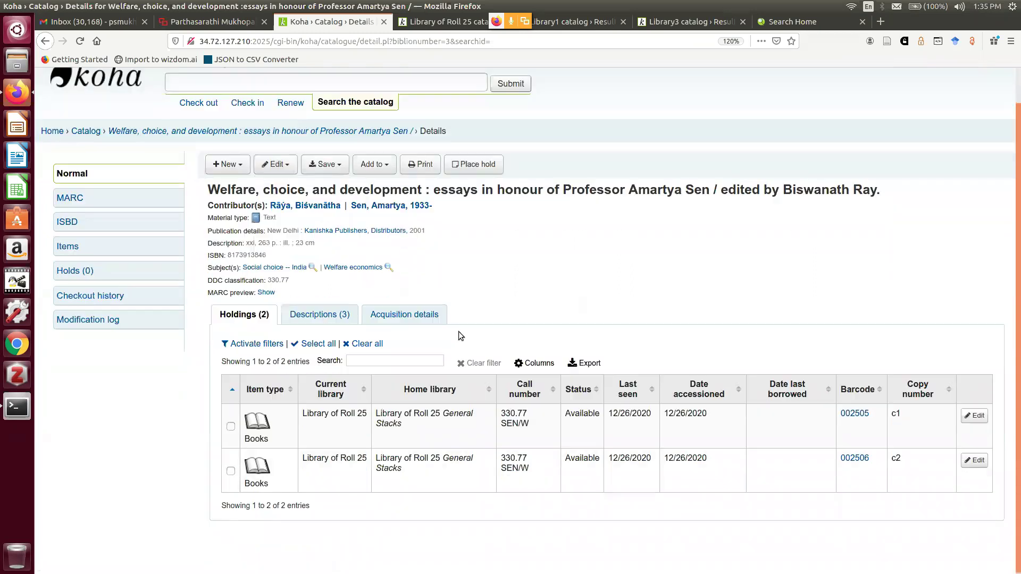
pyautogui.click(231, 426)
pyautogui.click(230, 470)
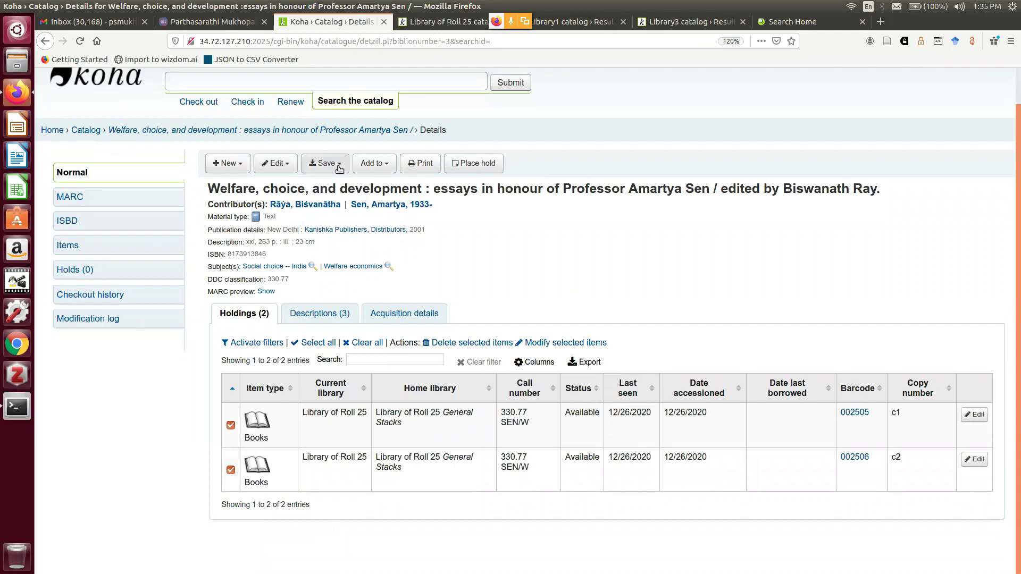
# Delete both attached items with Edit > Delete all items and confirm
pyautogui.click(274, 164)
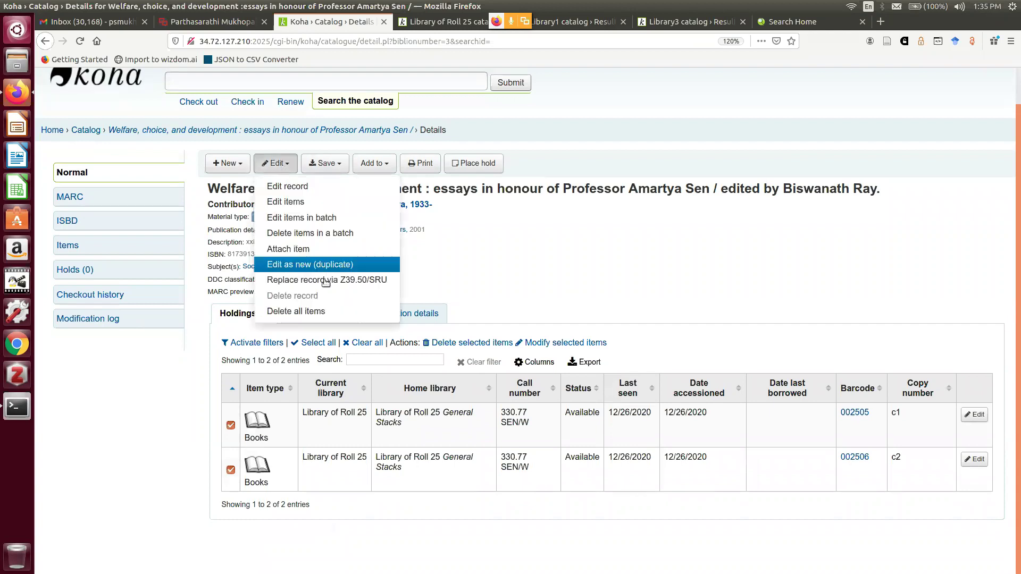
pyautogui.click(326, 311)
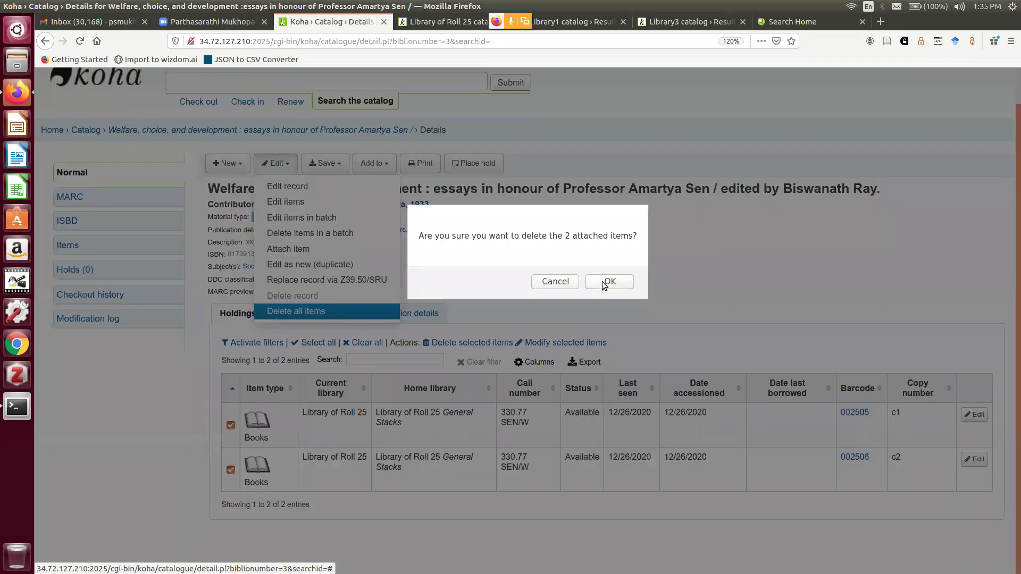
pyautogui.click(604, 285)
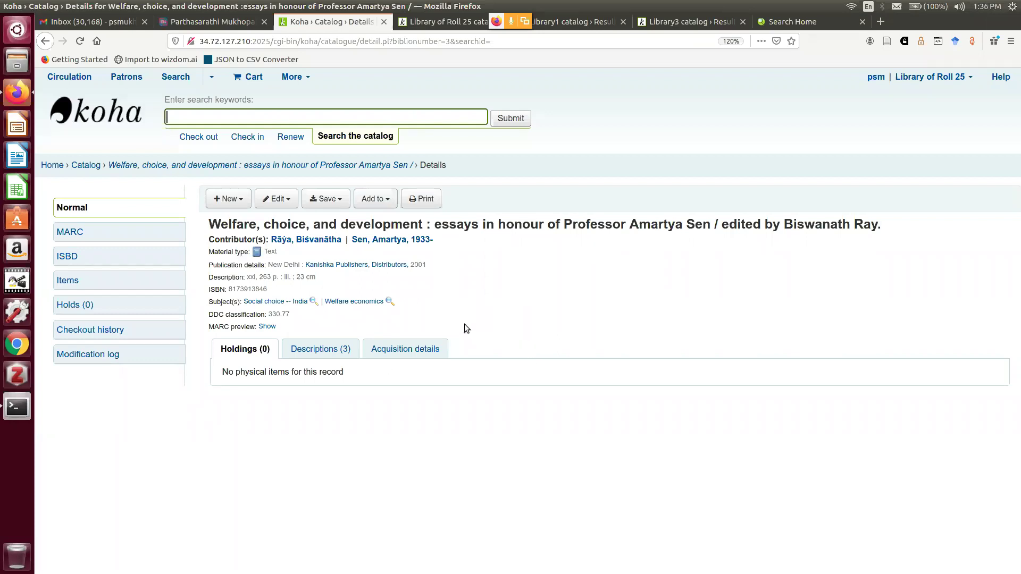
# Delete the bibliographic record itself with Edit > Delete record and confirm
pyautogui.click(286, 206)
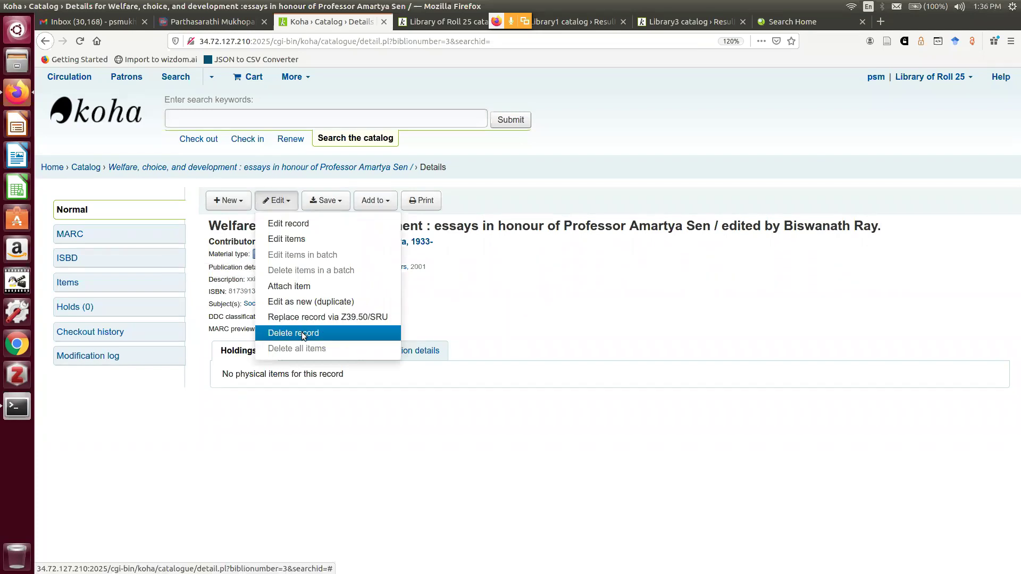
pyautogui.click(301, 333)
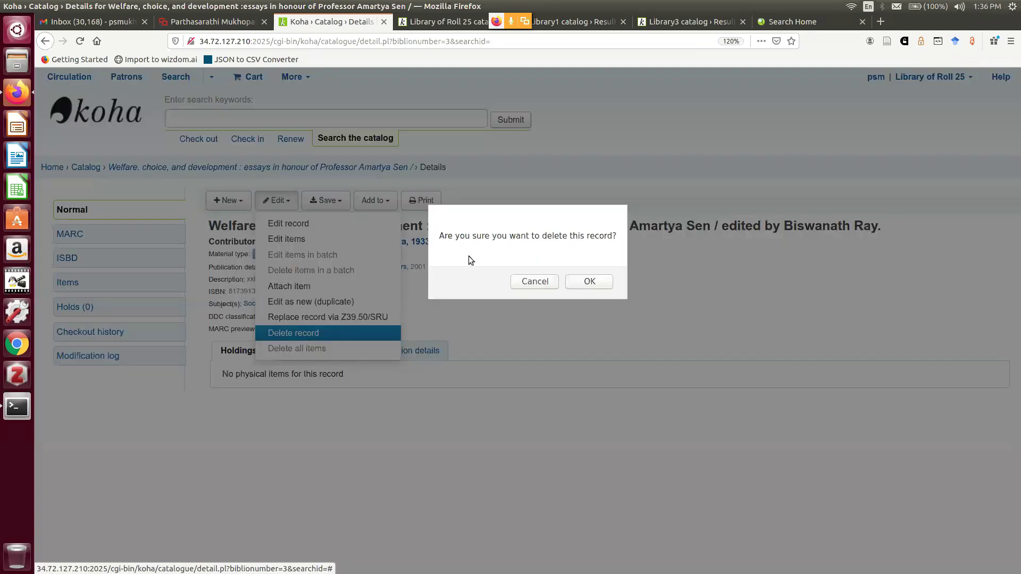
pyautogui.click(590, 282)
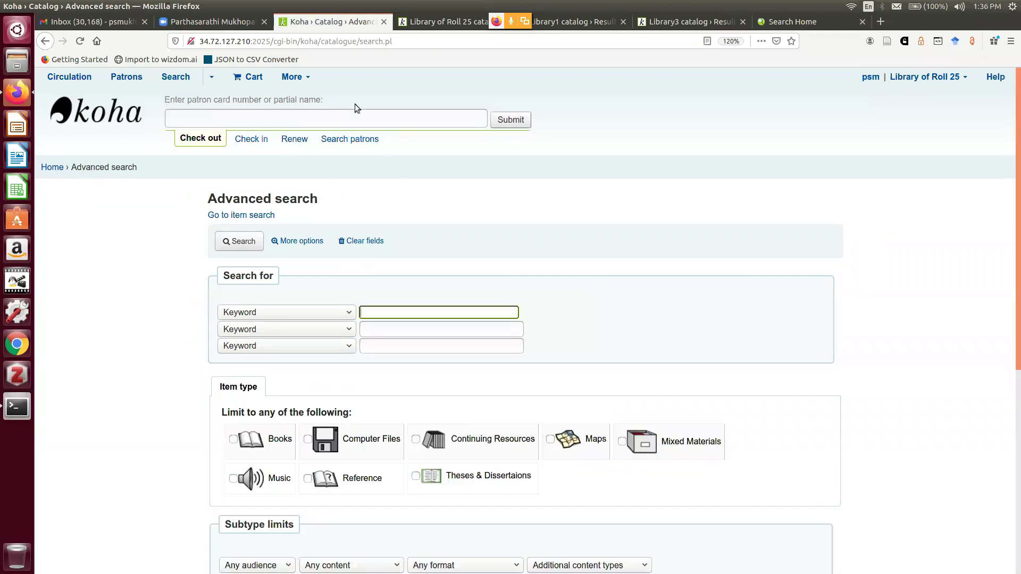
# Search the Library of Roll 25 OPAC for 'sen', get no results, then return to the staff Advanced search
pyautogui.click(424, 21)
pyautogui.click(349, 130)
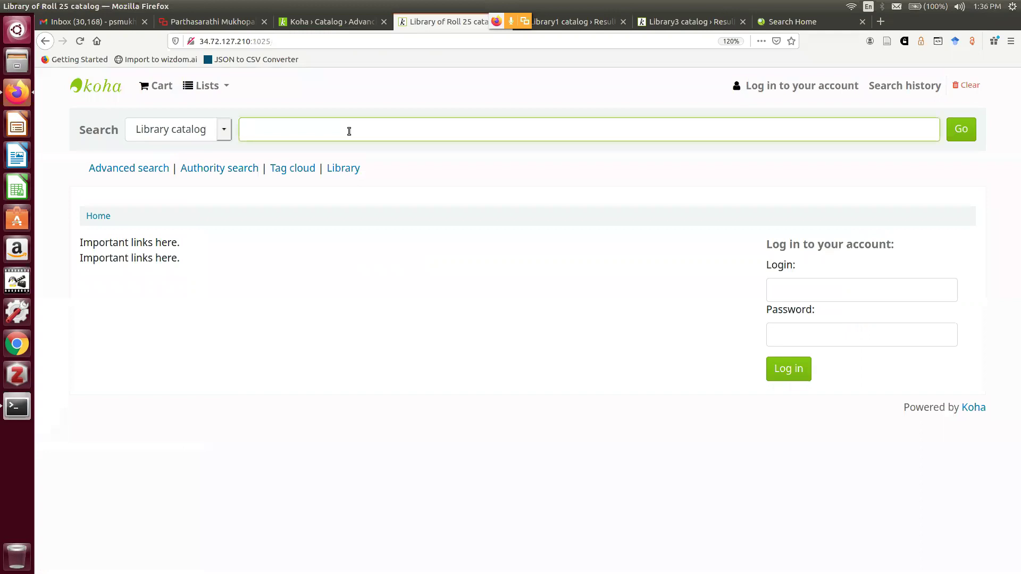
pyautogui.write('sen')
pyautogui.press('Return')
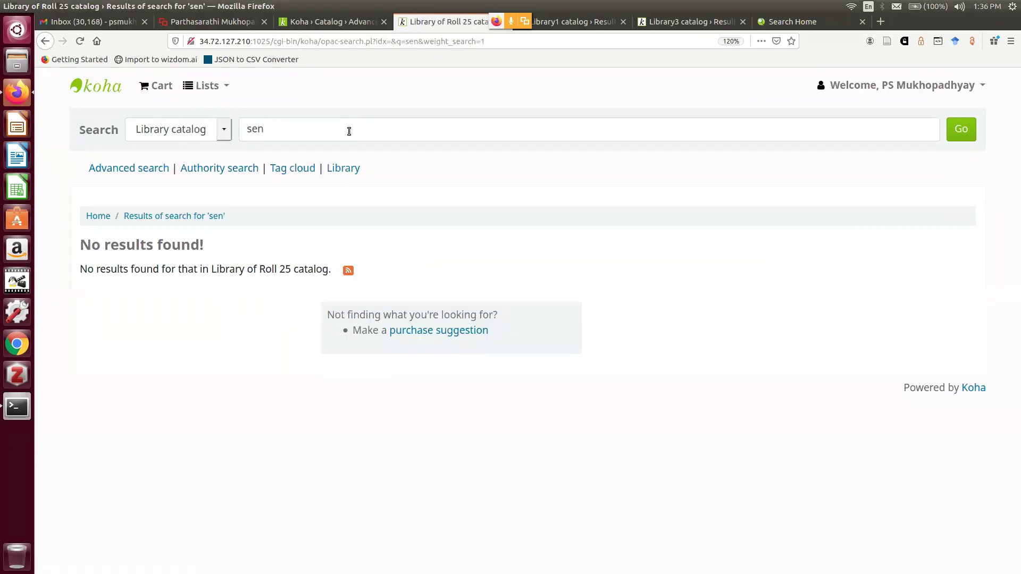
pyautogui.click(326, 22)
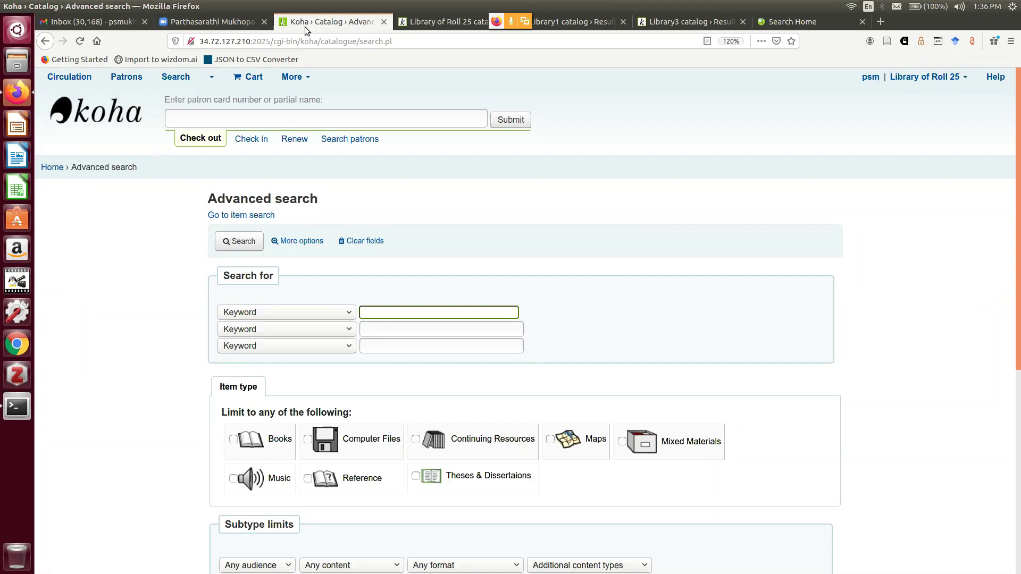
# Go to Cataloging and start a Z39.50/SRU search with the Books, Booklets, Workbooks framework
pyautogui.click(306, 80)
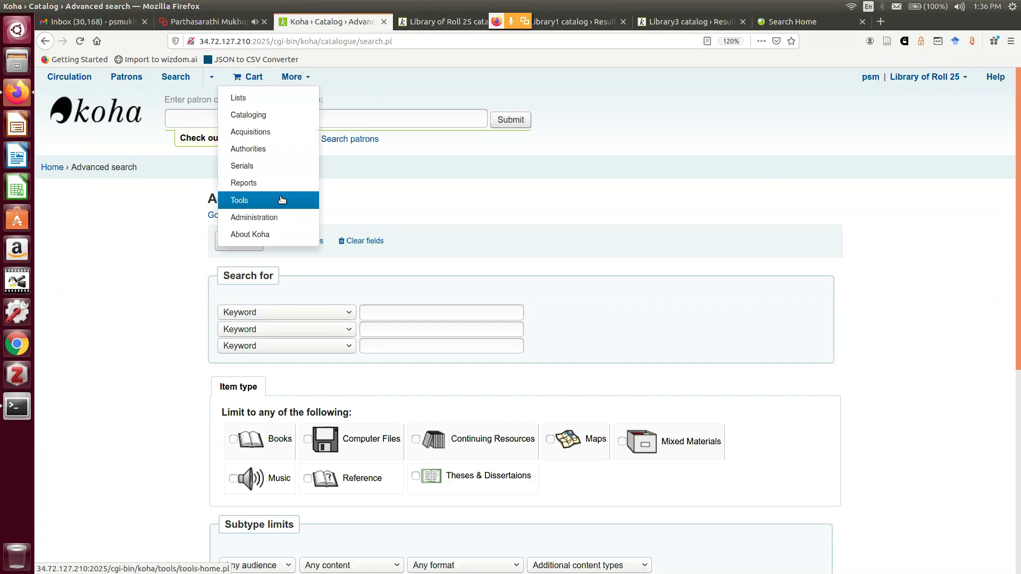
pyautogui.click(287, 116)
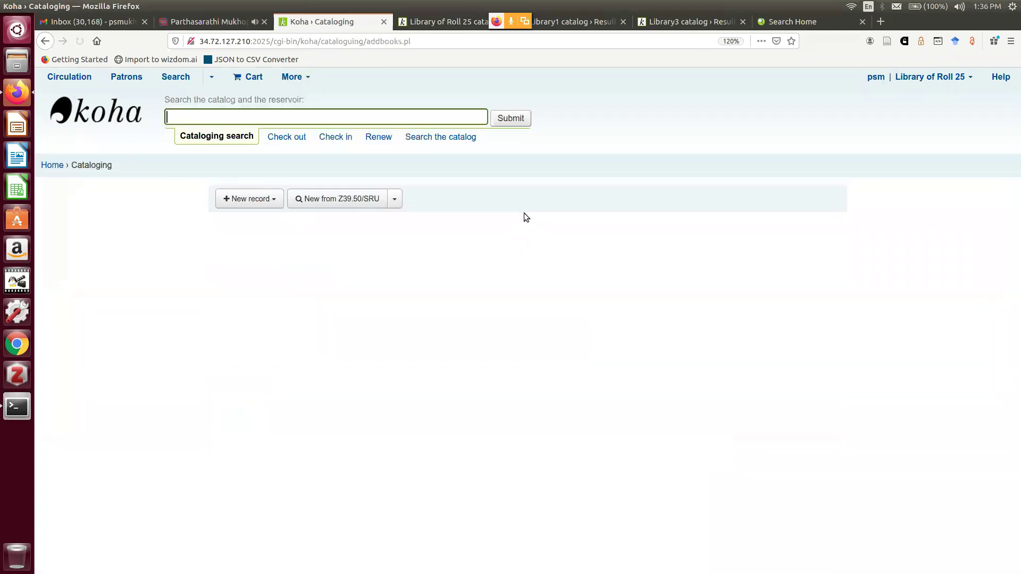
pyautogui.click(395, 200)
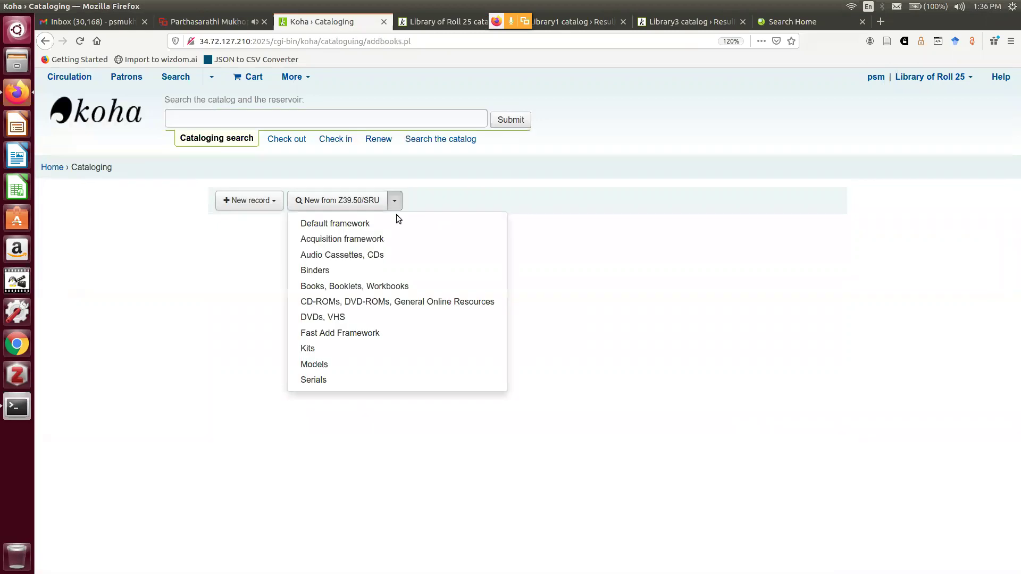
pyautogui.click(394, 287)
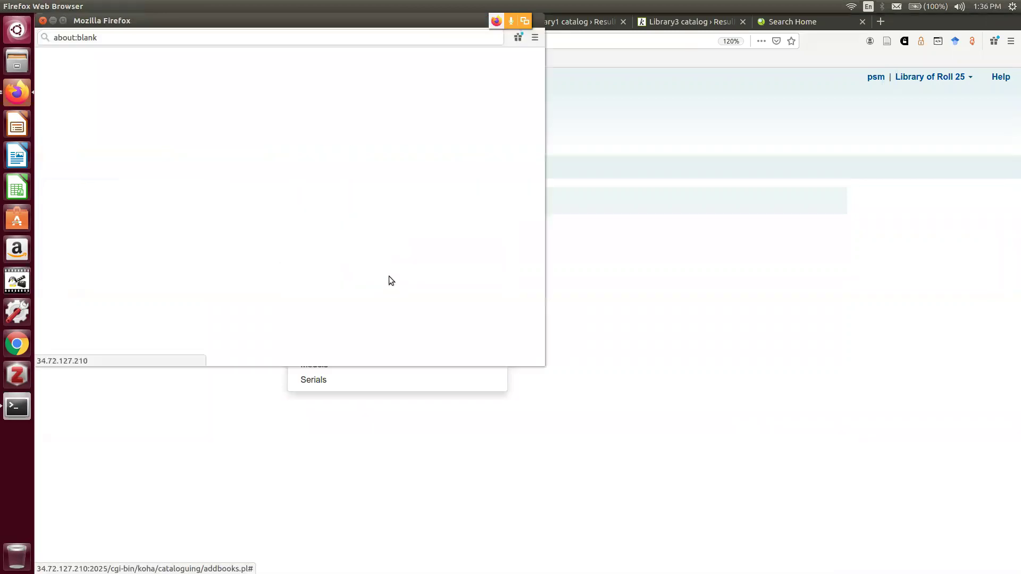
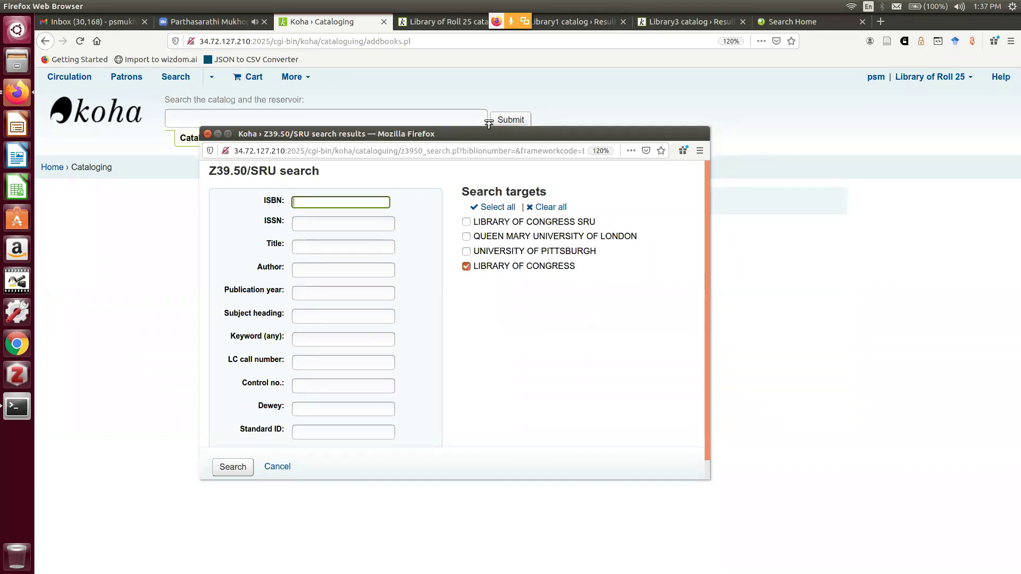
# Search Z39.50/SRU for author 'sen, amartya' on the Queen Mary and University of Pittsburgh targets
pyautogui.click(309, 268)
pyautogui.write('a')
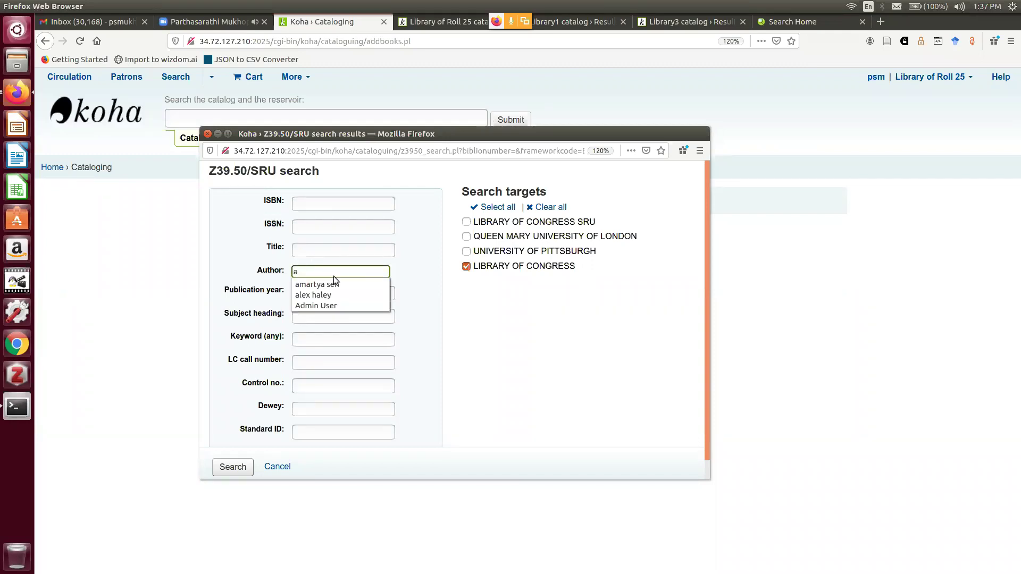
pyautogui.press('BackSpace')
pyautogui.write('sen, amartya')
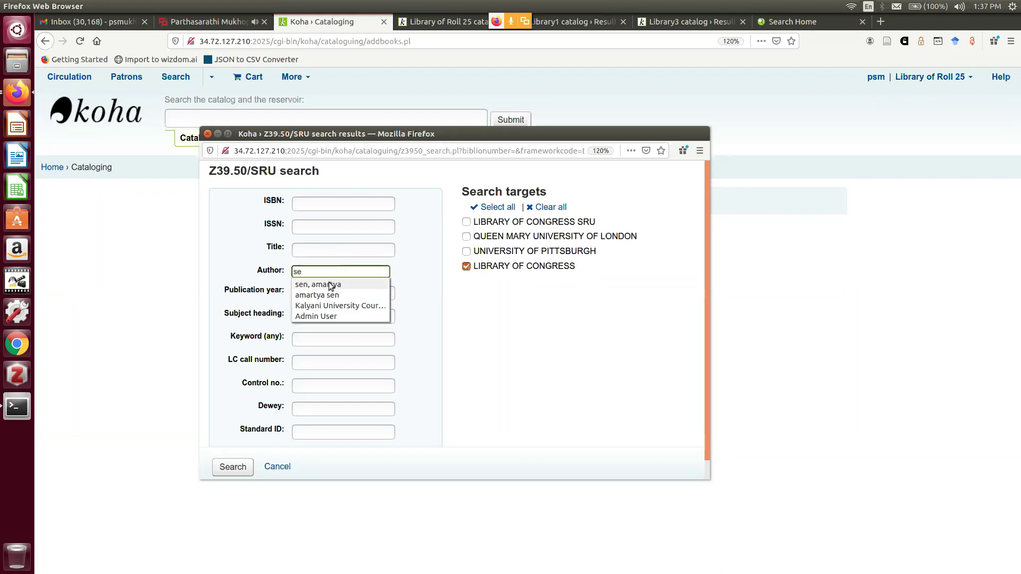
pyautogui.click(332, 285)
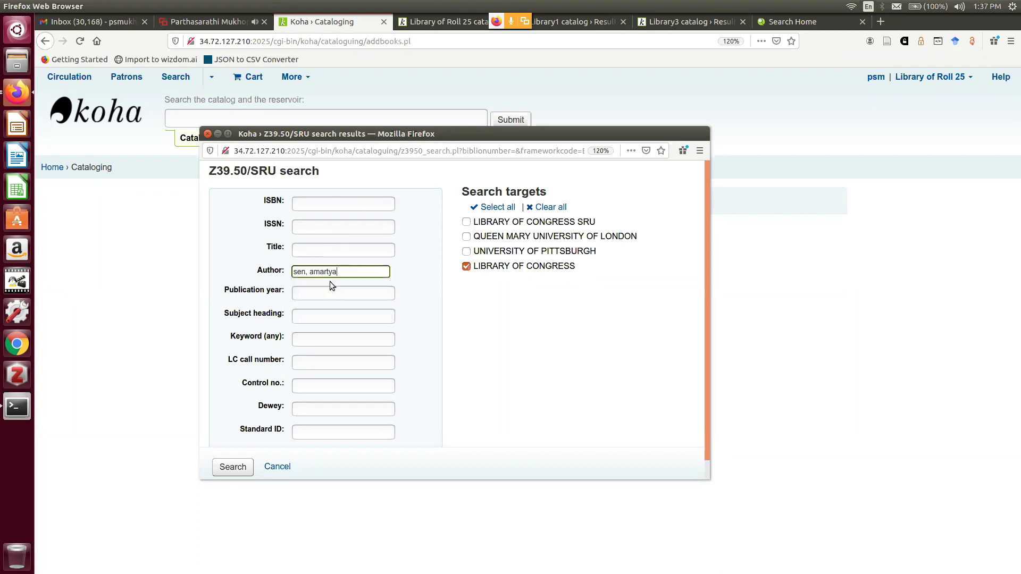
pyautogui.click(466, 251)
pyautogui.click(466, 236)
pyautogui.click(239, 468)
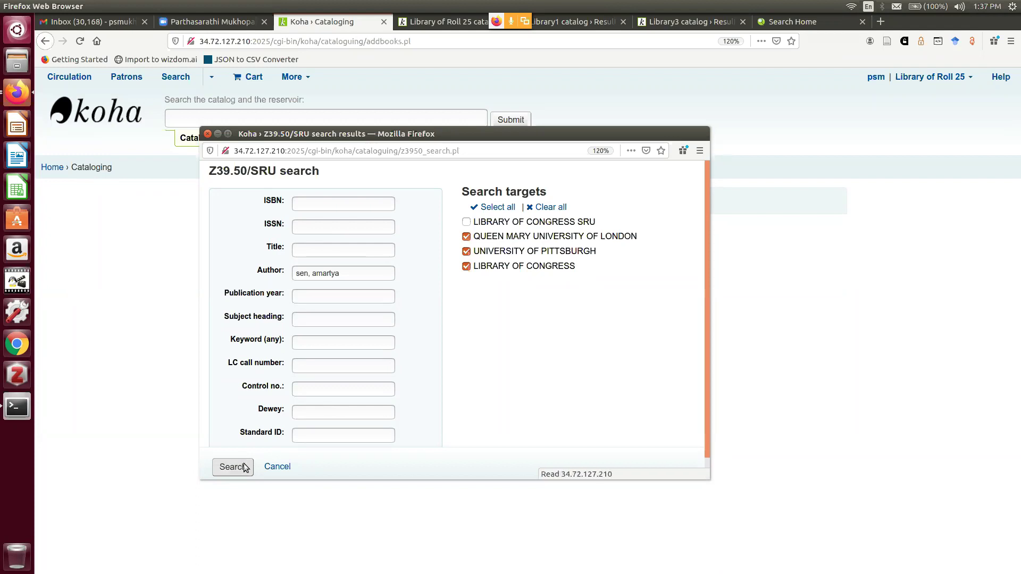
# Import the Welfare, choice, and development record from the results list
pyautogui.moveTo(708, 185); pyautogui.dragTo(689, 442)
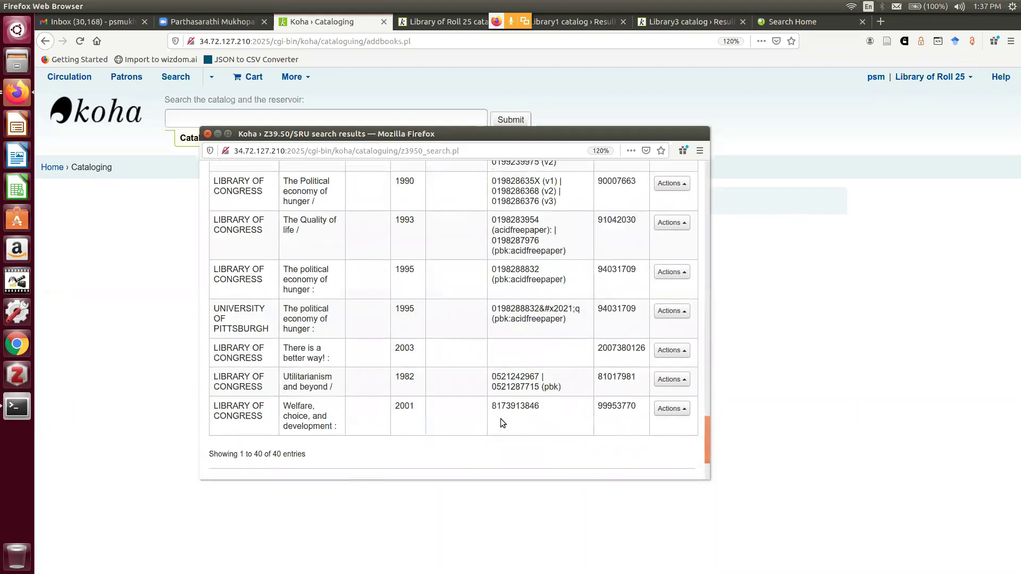
pyautogui.click(670, 410)
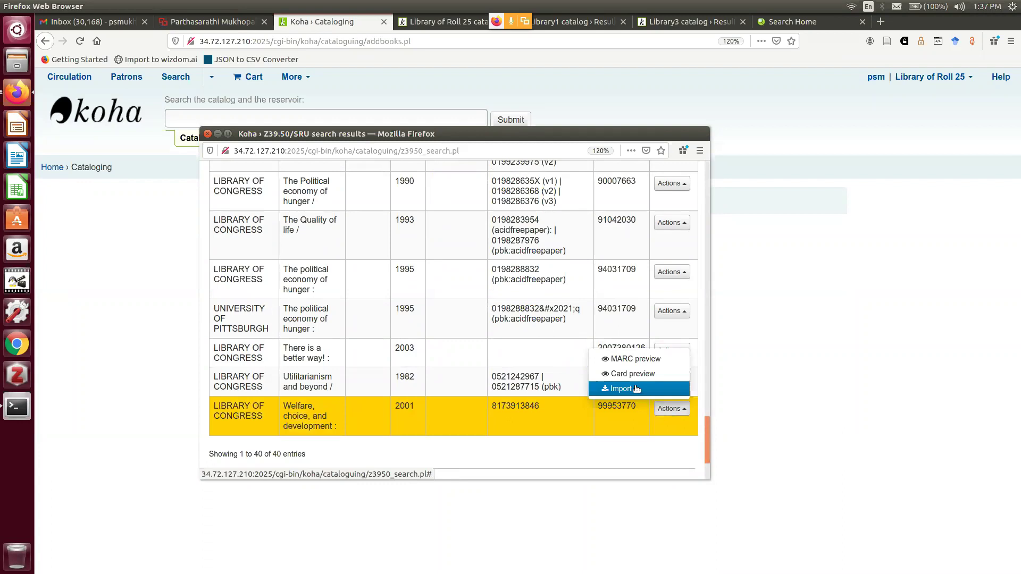
pyautogui.click(632, 389)
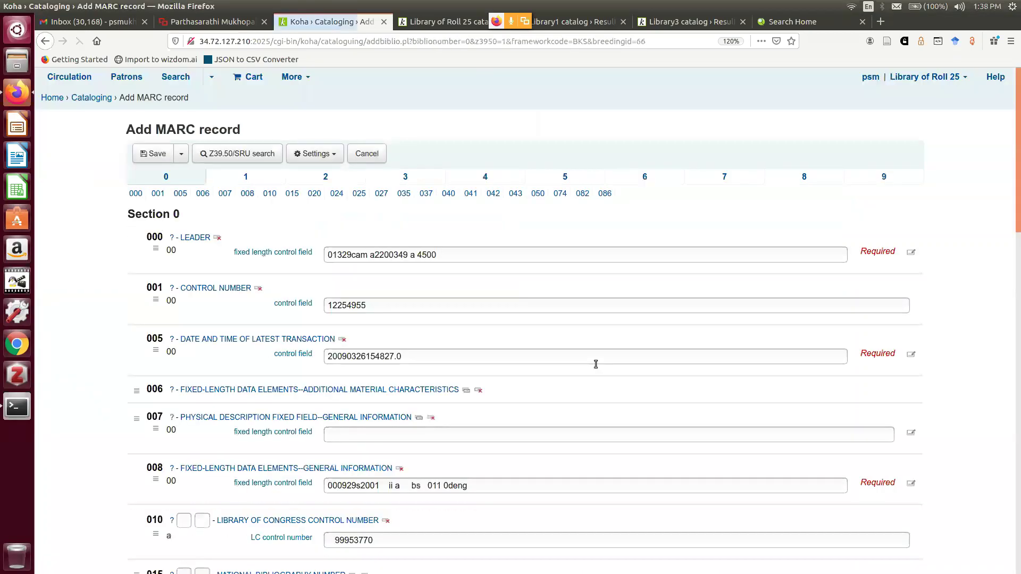
# Set the 040 original, transcribing and modifying cataloging agencies all to IN-025
pyautogui.scroll(-1, 591, 319)
pyautogui.scroll(-10, 591, 313)
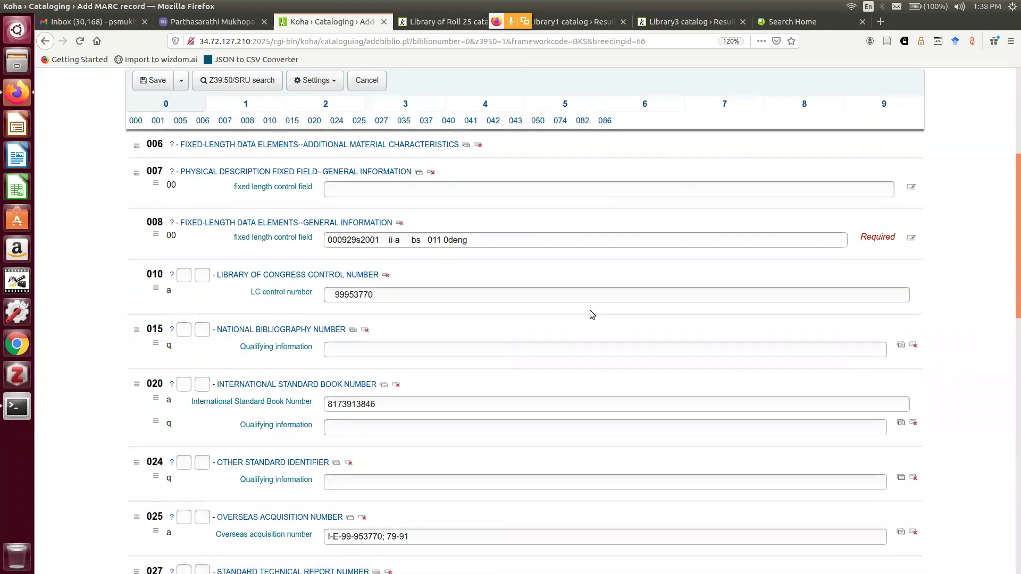
pyautogui.click(237, 314)
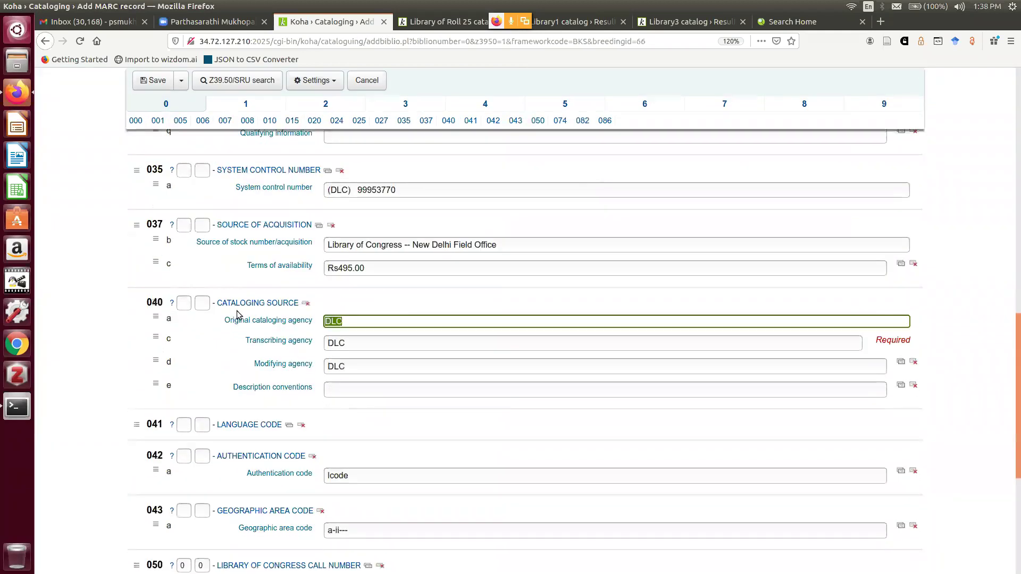
pyautogui.write('i')
pyautogui.write('IN-')
pyautogui.write('0')
pyautogui.write('25')
pyautogui.hotkey('ctrl', 'a')
pyautogui.hotkey('ctrl', 'c')
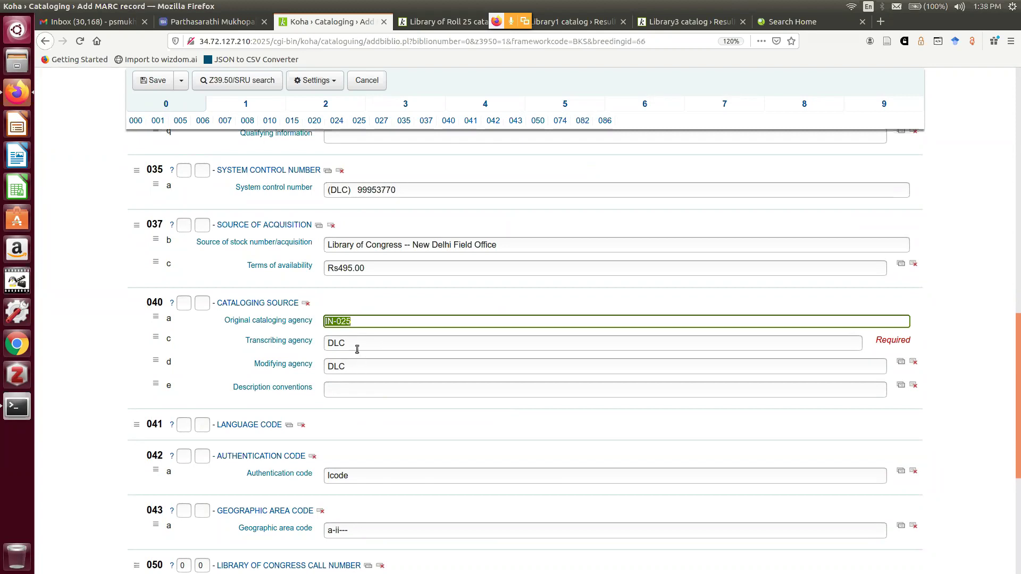
pyautogui.press('Tab')
pyautogui.press('BackSpace')
pyautogui.press('Tab')
pyautogui.press('BackSpace')
pyautogui.hotkey('ctrl', 'v')
pyautogui.click(336, 351)
pyautogui.hotkey('ctrl', 'v')
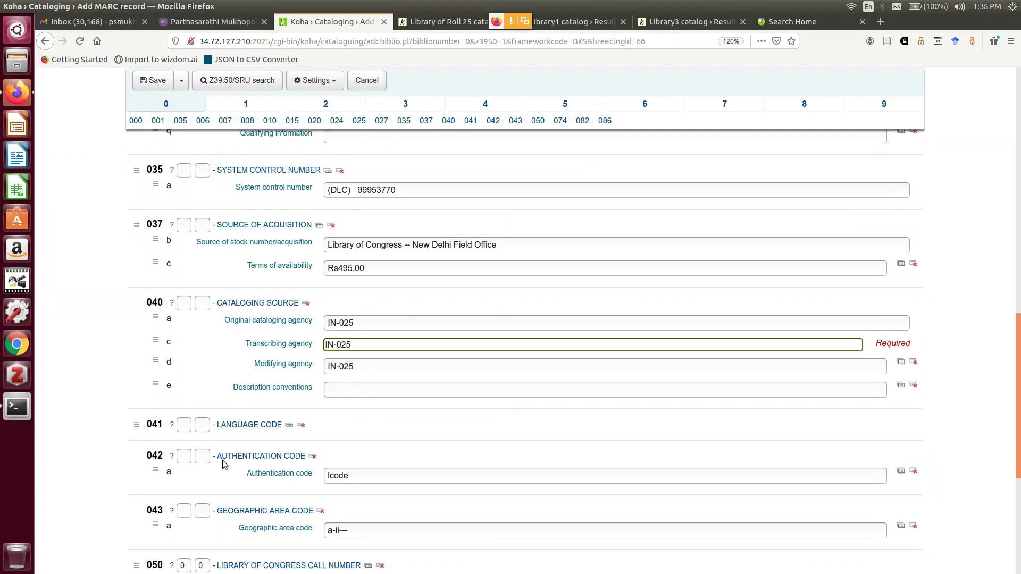
# Fill field 082 with edition 21, classification number 330.77 and item number SEN/W
pyautogui.scroll(-3, 258, 436)
pyautogui.scroll(-3, 257, 436)
pyautogui.click(327, 424)
pyautogui.write('330.77')
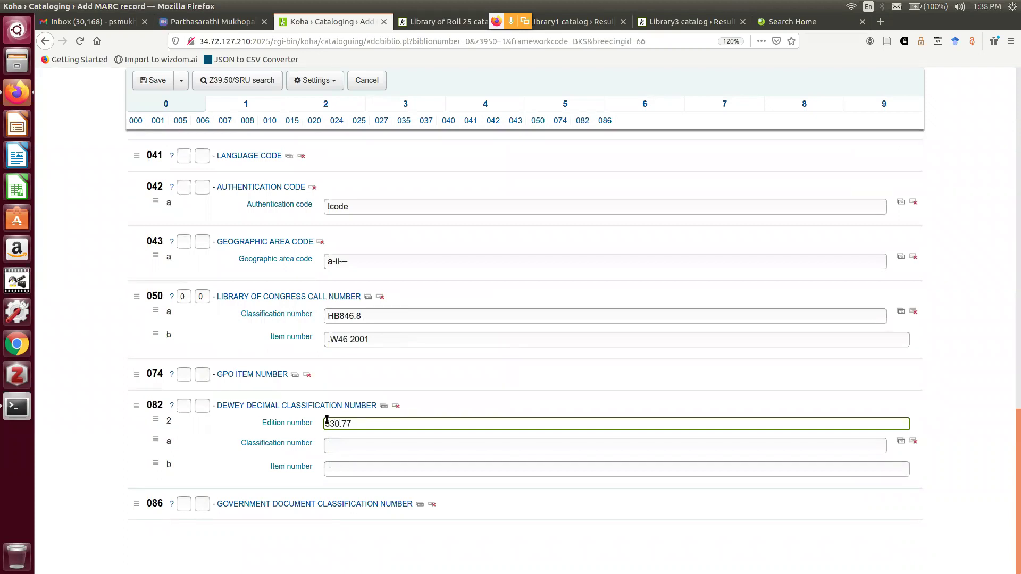
pyautogui.press('Tab')
pyautogui.write('21')
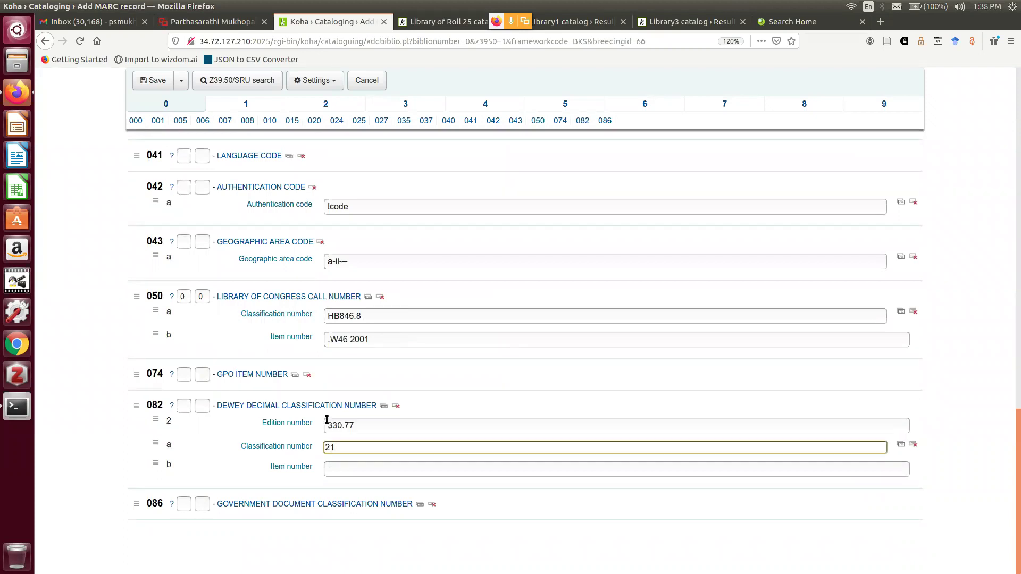
pyautogui.moveTo(371, 424); pyautogui.dragTo(315, 422)
pyautogui.hotkey('ctrl', 'c')
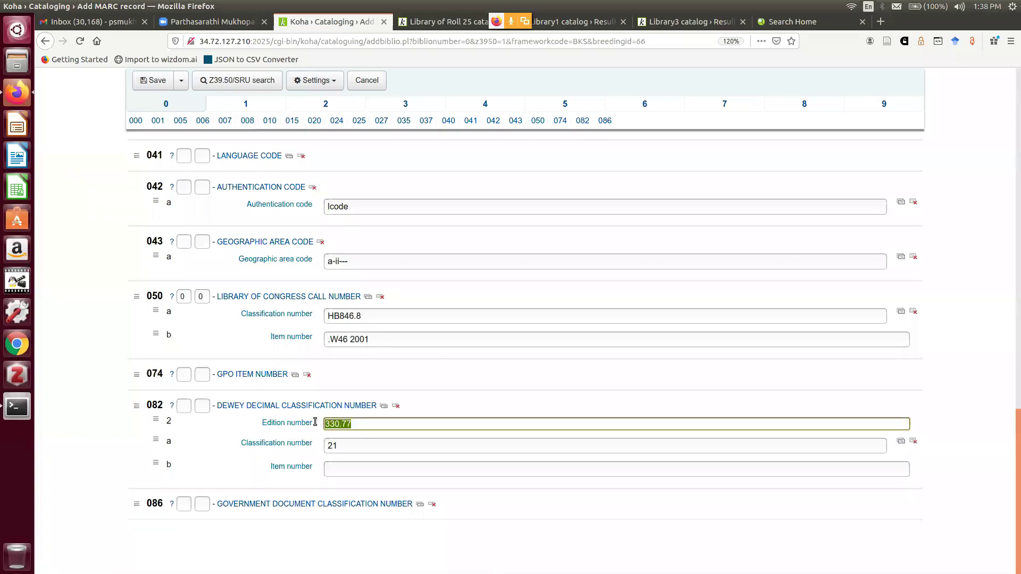
pyautogui.press('BackSpace')
pyautogui.write('21')
pyautogui.moveTo(344, 447); pyautogui.dragTo(302, 451)
pyautogui.hotkey('ctrl', 'v')
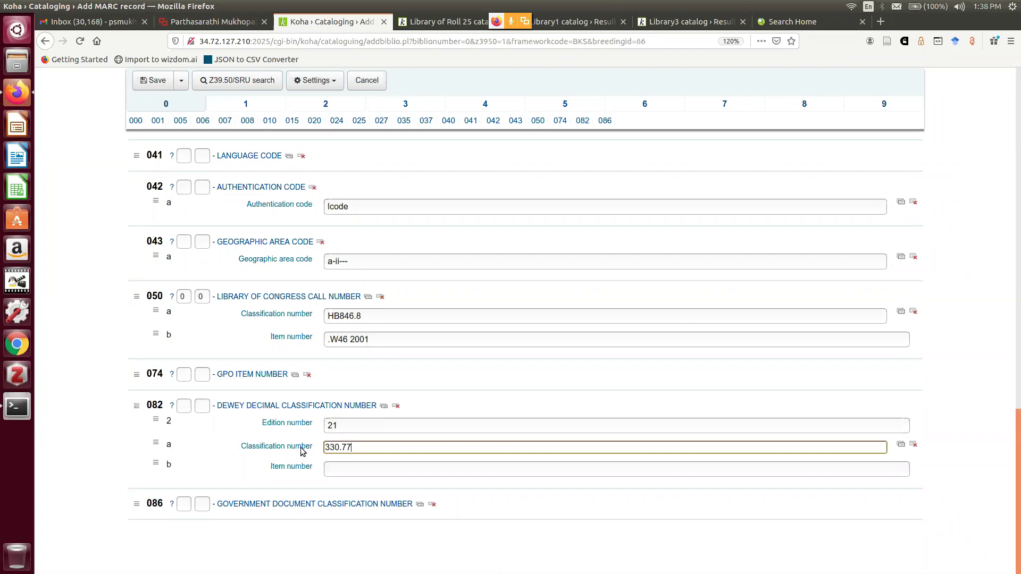
pyautogui.click(333, 468)
pyautogui.write('SEN/W')
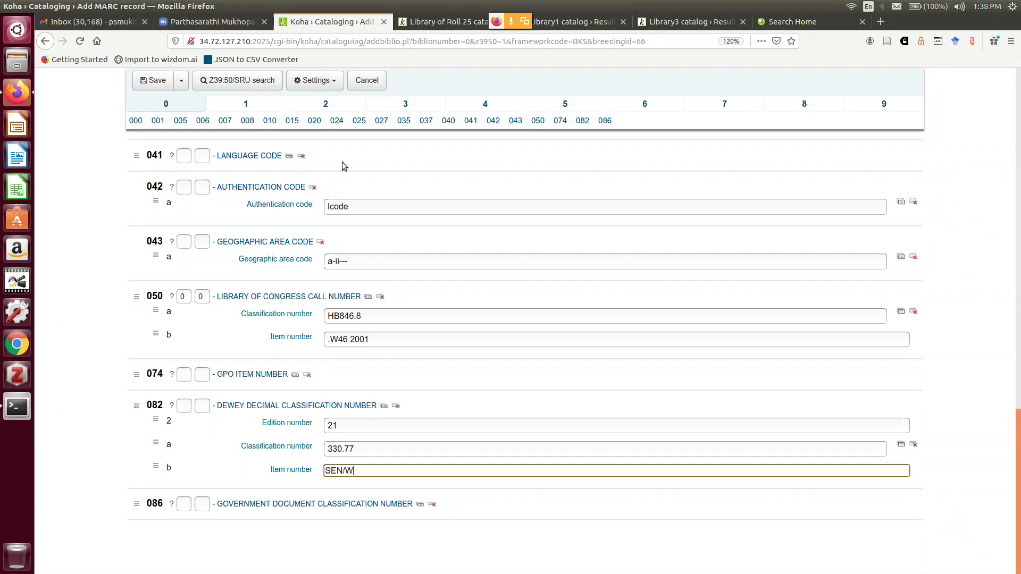
# Set the 942 Koha item type to Books and save the record, continuing to items
pyautogui.scroll(3, 900, 209)
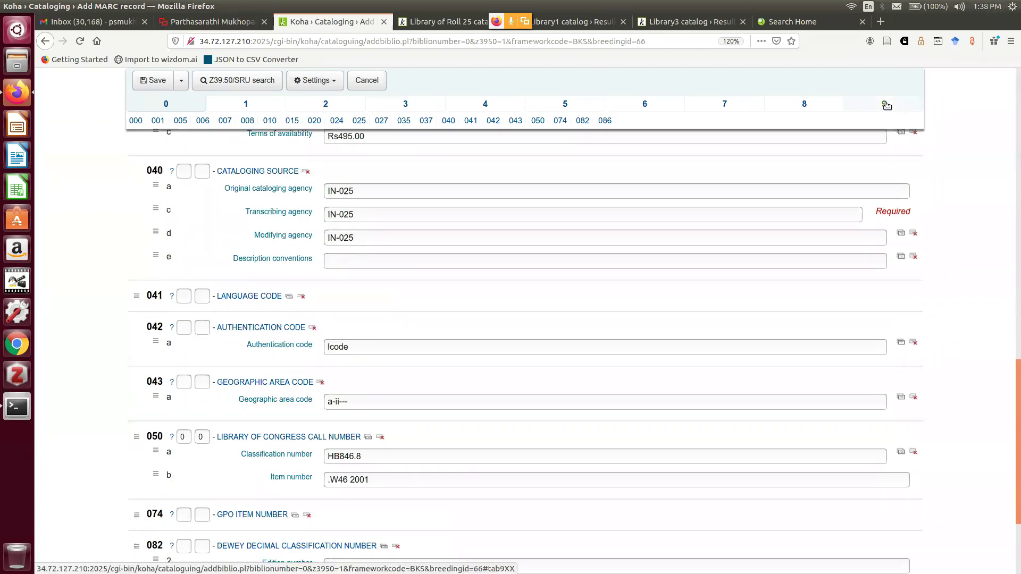
pyautogui.click(884, 105)
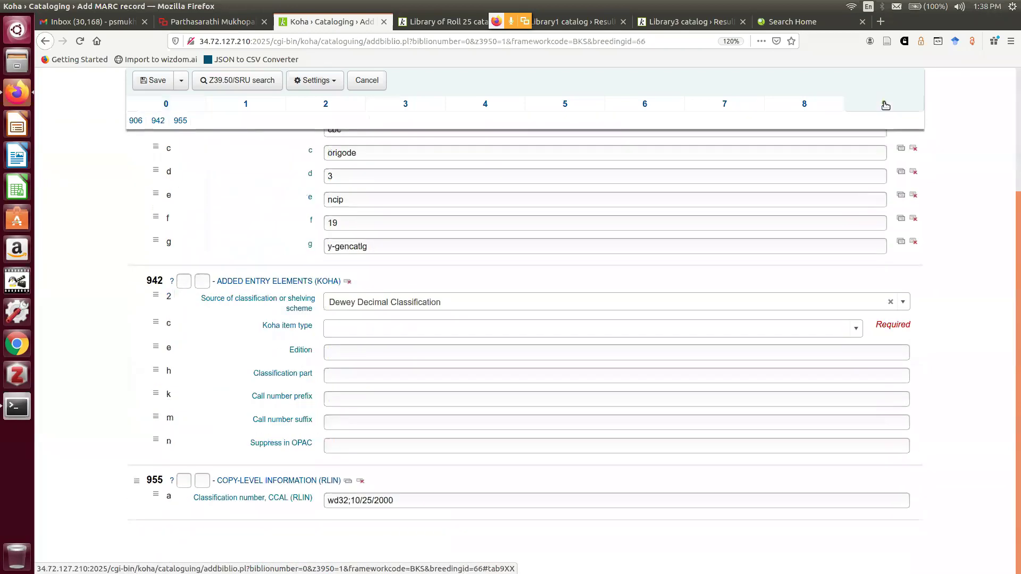
pyautogui.click(840, 332)
pyautogui.click(533, 368)
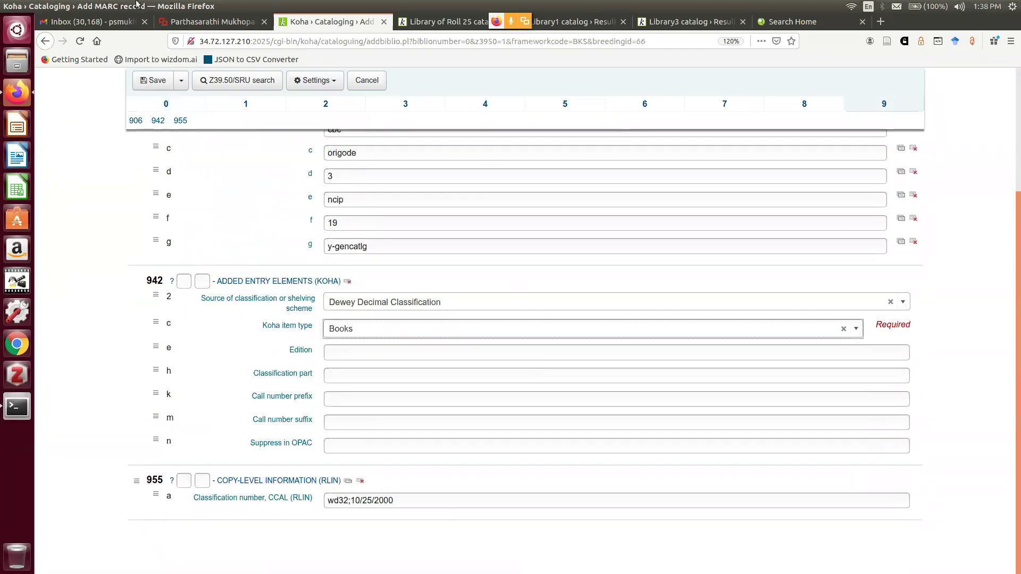
pyautogui.click(180, 87)
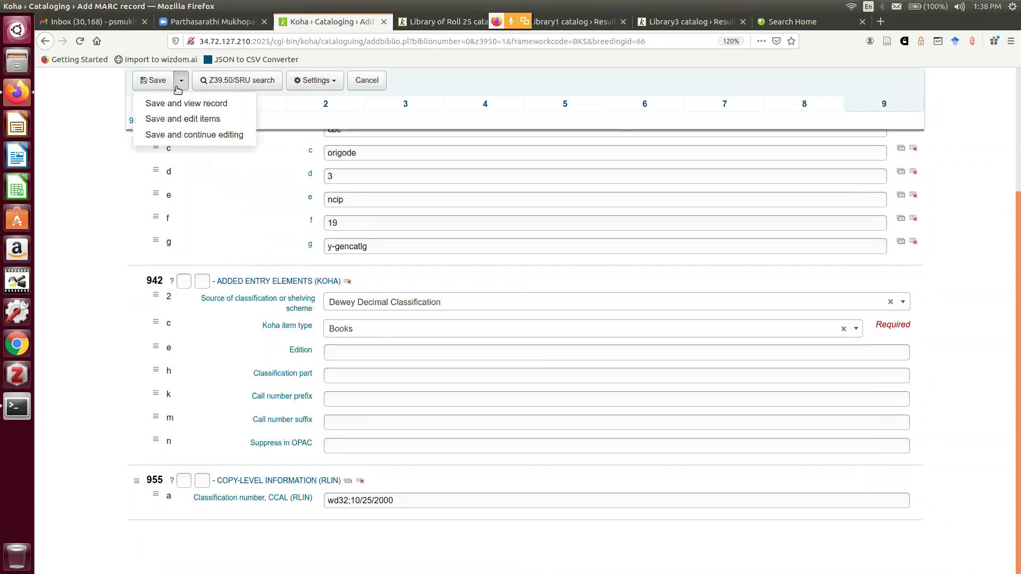
pyautogui.click(176, 118)
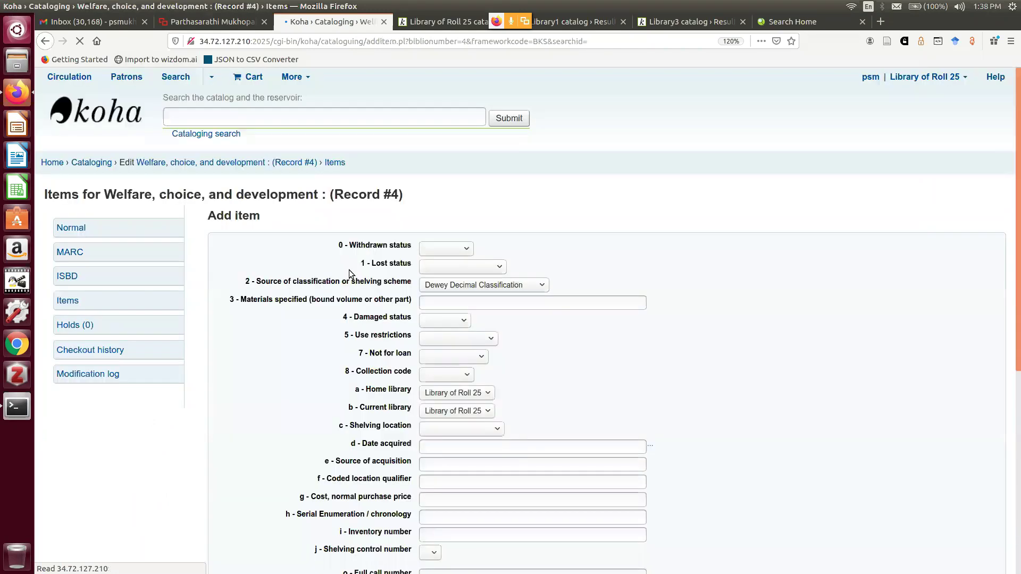
# Set the item's shelving location to General Stacks and date acquired to 2020-12-26
pyautogui.scroll(-3, 442, 318)
pyautogui.click(441, 316)
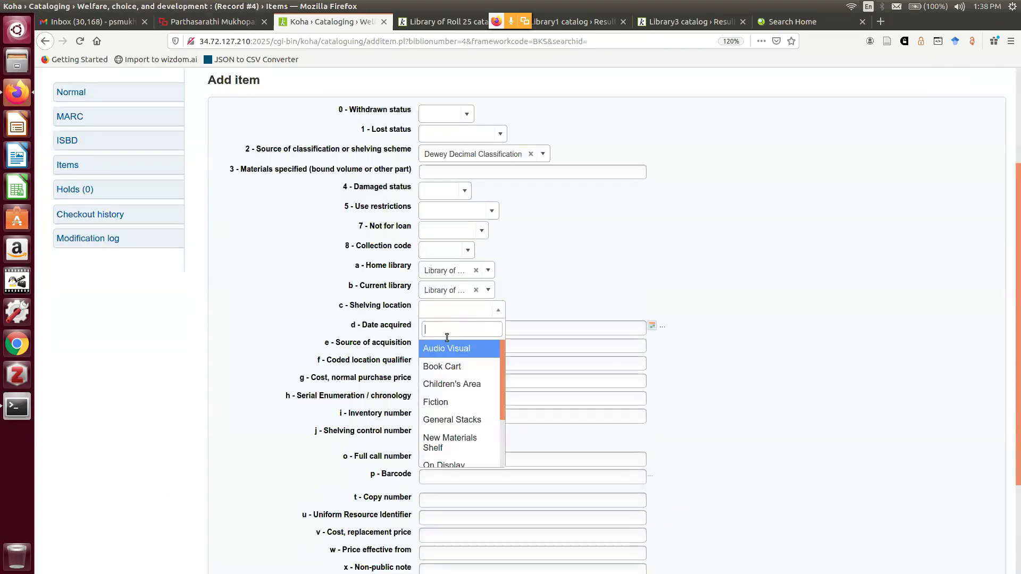
pyautogui.click(450, 421)
pyautogui.press('Tab')
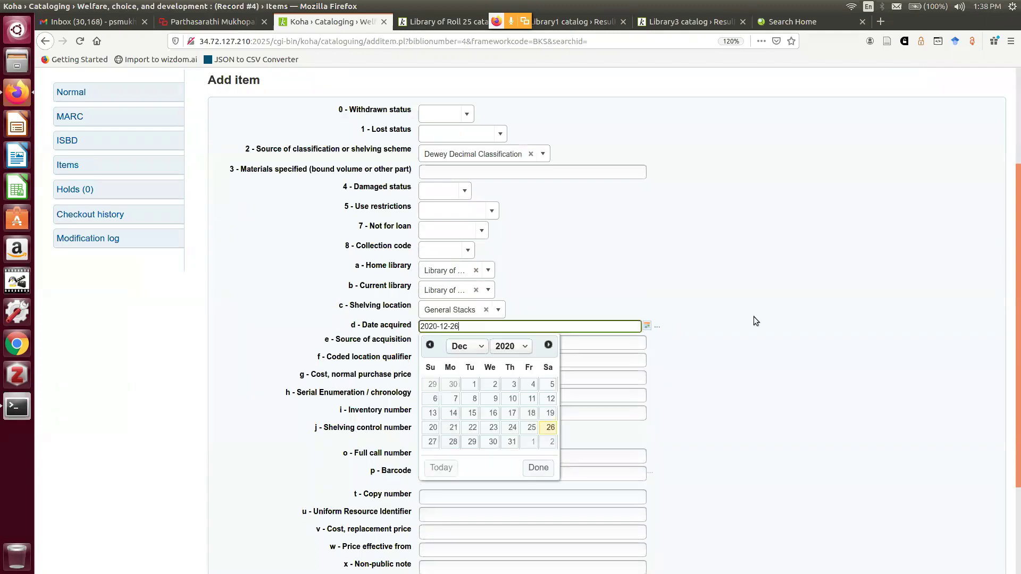
pyautogui.click(754, 317)
pyautogui.scroll(-3, 452, 321)
# Enter call number 330.77 SEN/W, barcode 002505 and copy number c1, then add the item
pyautogui.click(444, 331)
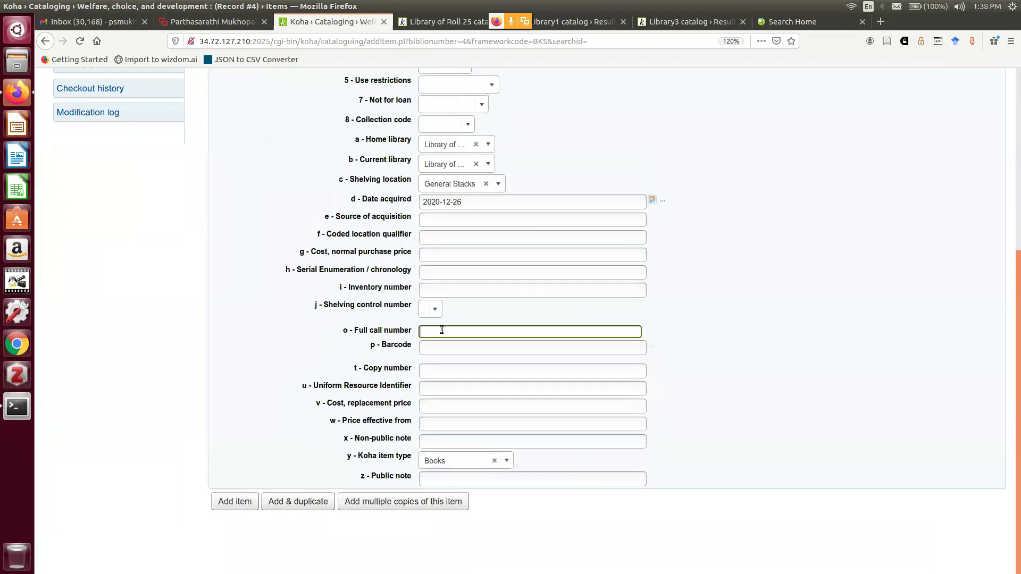
pyautogui.write('33')
pyautogui.click(451, 344)
pyautogui.click(451, 345)
pyautogui.write('0')
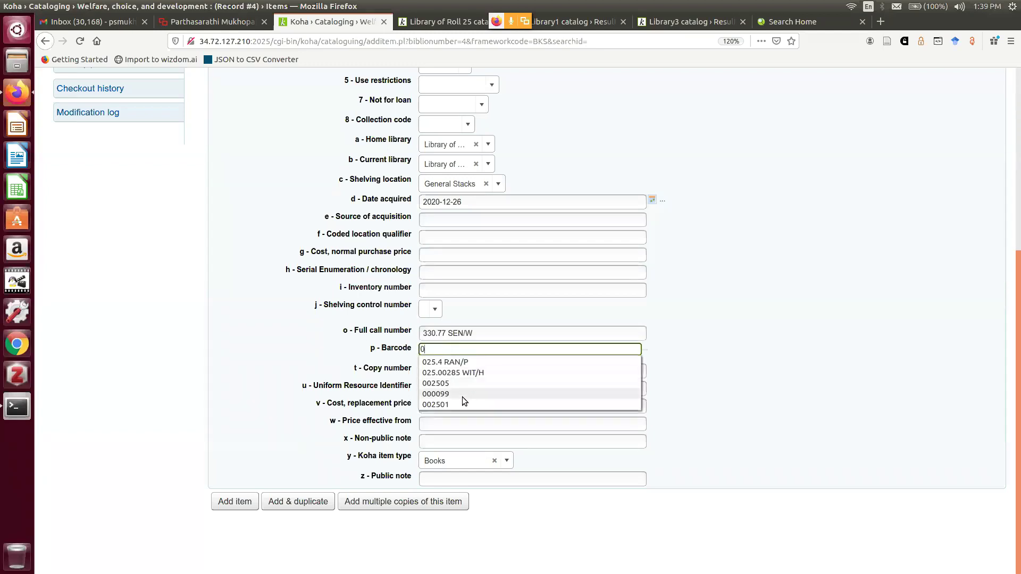
pyautogui.click(457, 384)
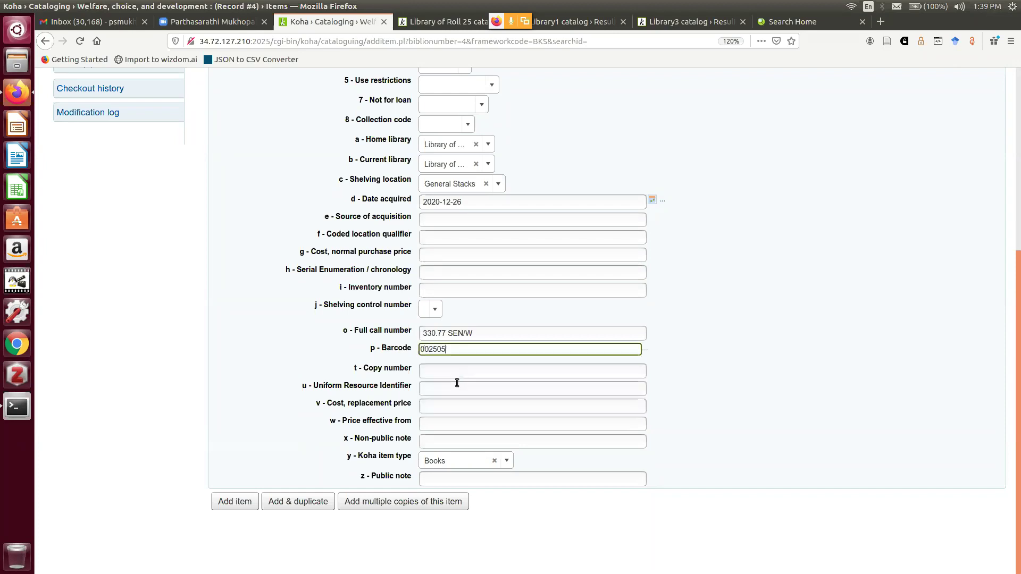
pyautogui.click(444, 368)
pyautogui.write('c1')
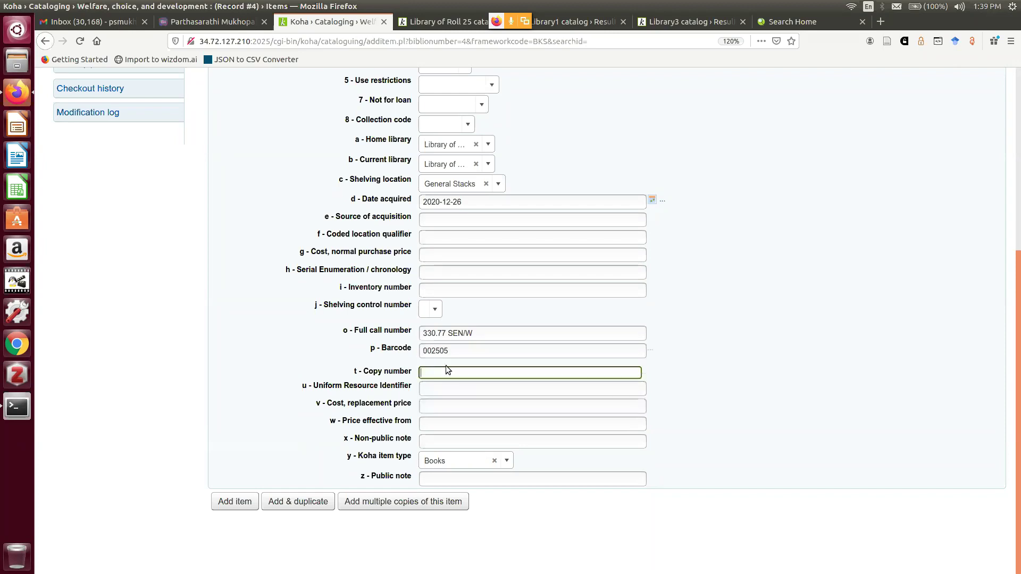
pyautogui.click(794, 373)
pyautogui.click(794, 374)
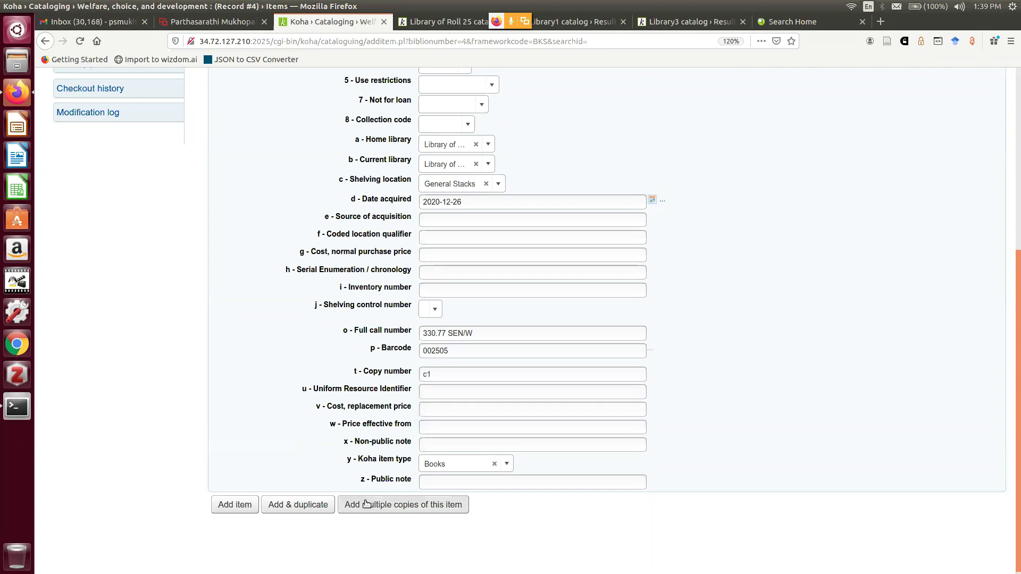
pyautogui.click(239, 505)
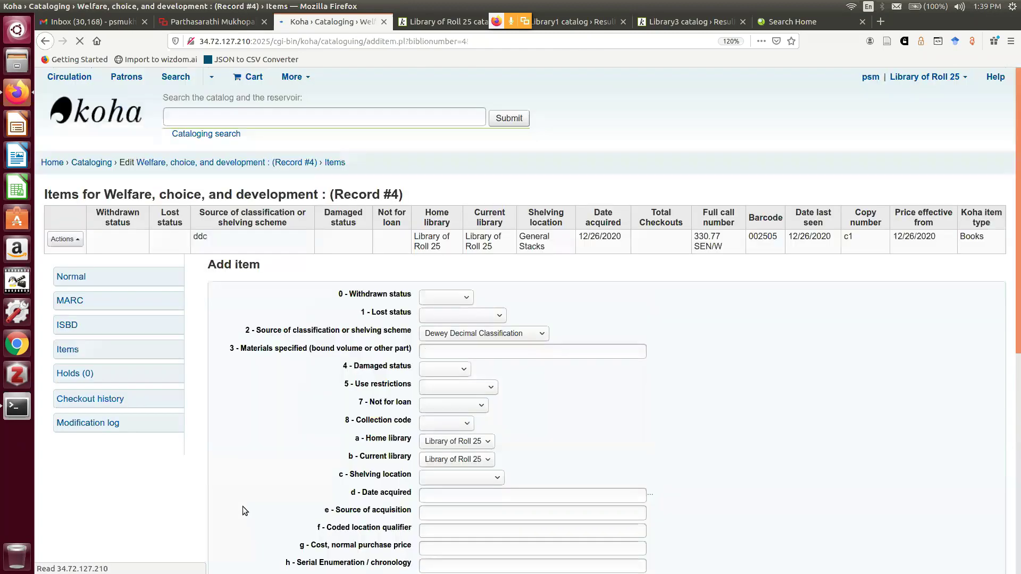
# Select the ?biblionumber=4 part of the record page's address
pyautogui.click(408, 44)
pyautogui.moveTo(405, 43); pyautogui.dragTo(481, 50)
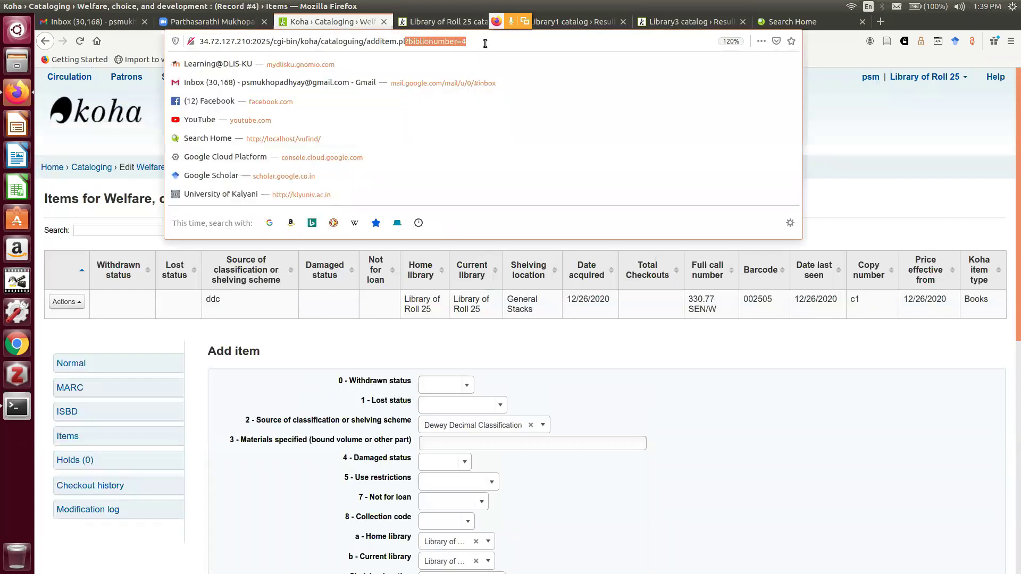
pyautogui.press('super')
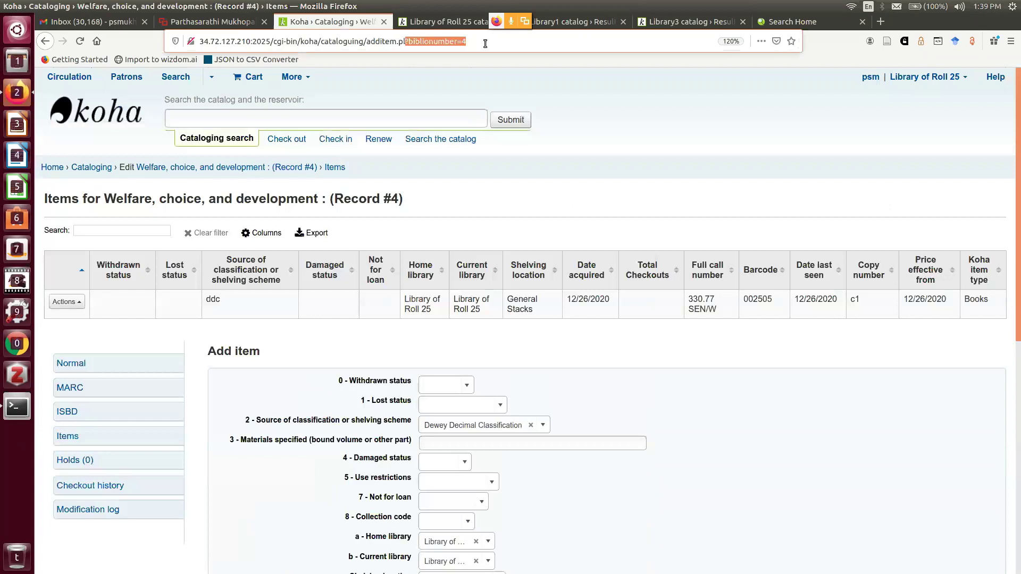
pyautogui.click(485, 44)
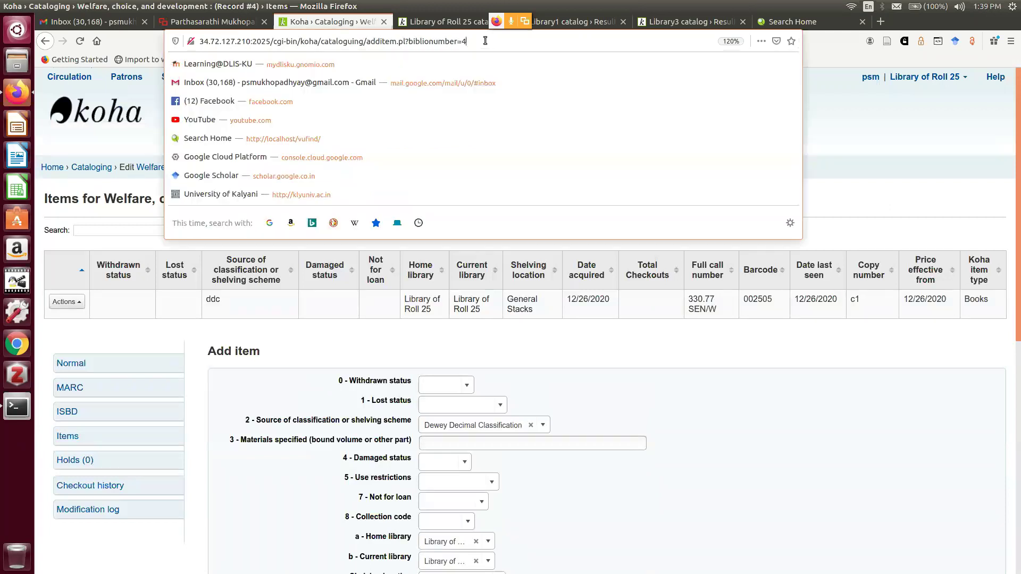
pyautogui.click(919, 180)
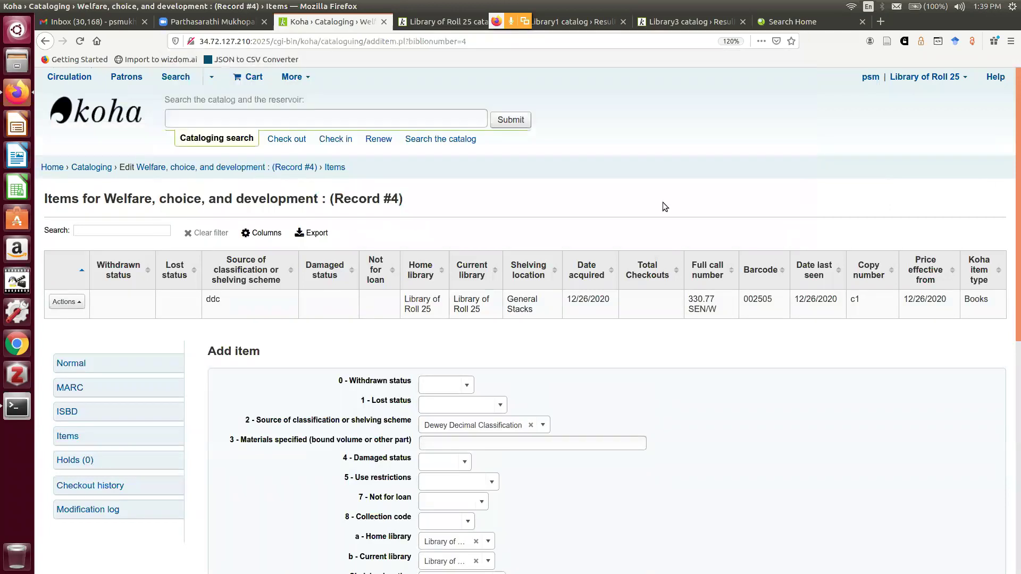
# Check the Record #4 heading, return to Koha's staff home, and launch LibreOffice Writer
pyautogui.moveTo(336, 199); pyautogui.dragTo(402, 200)
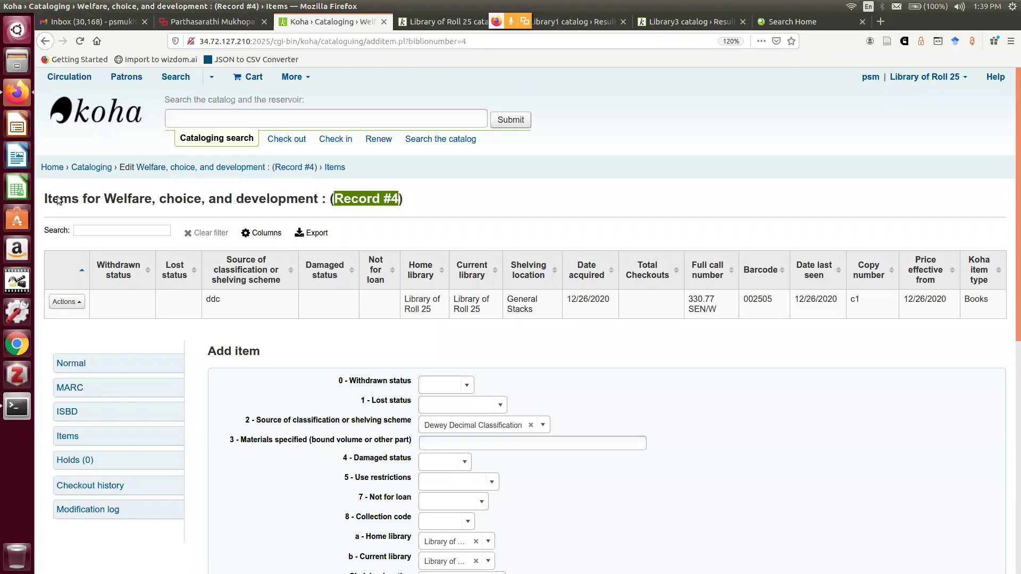
pyautogui.click(52, 167)
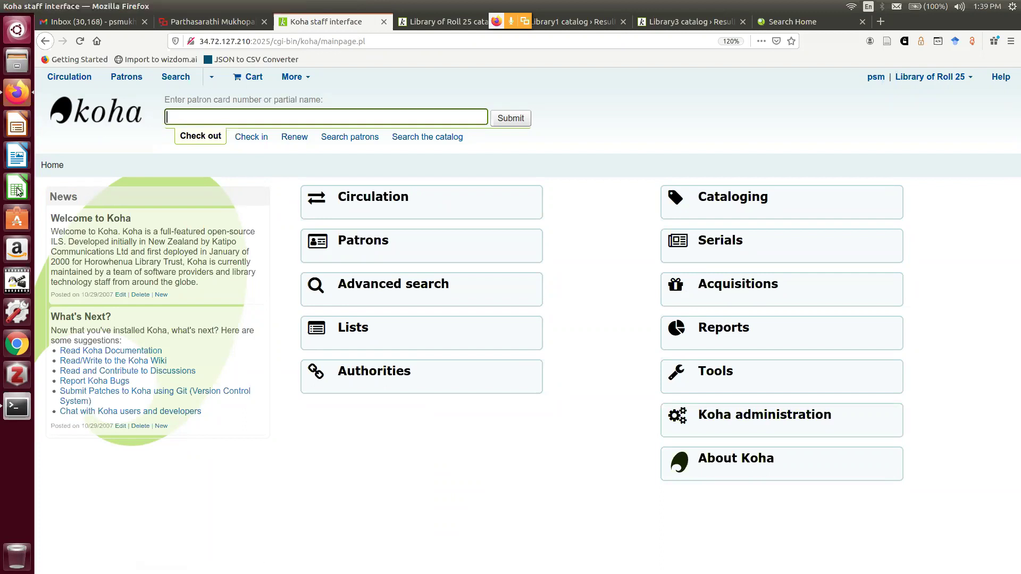
pyautogui.click(10, 156)
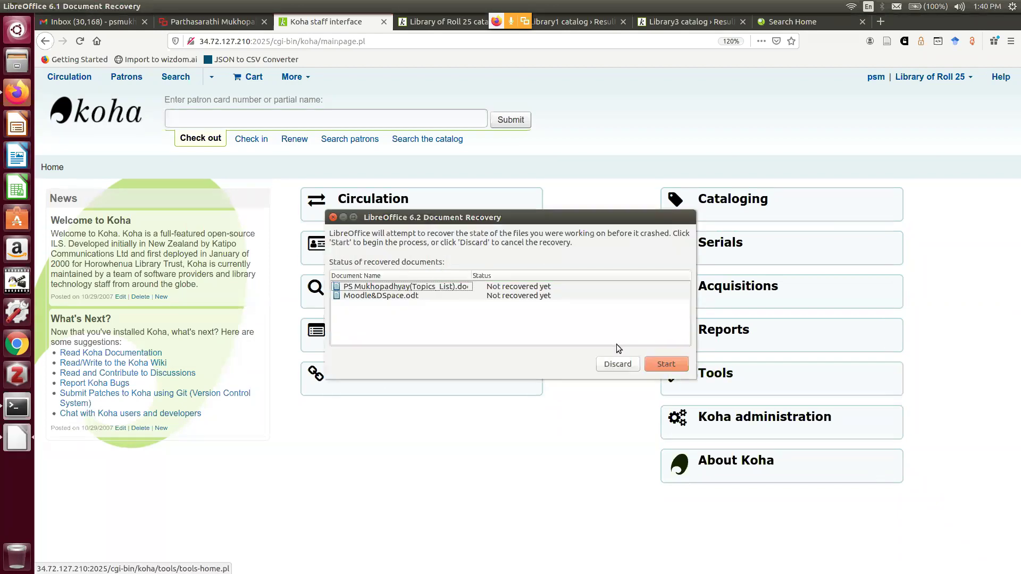
# Recover both crashed documents and start a new blank text document
pyautogui.click(671, 360)
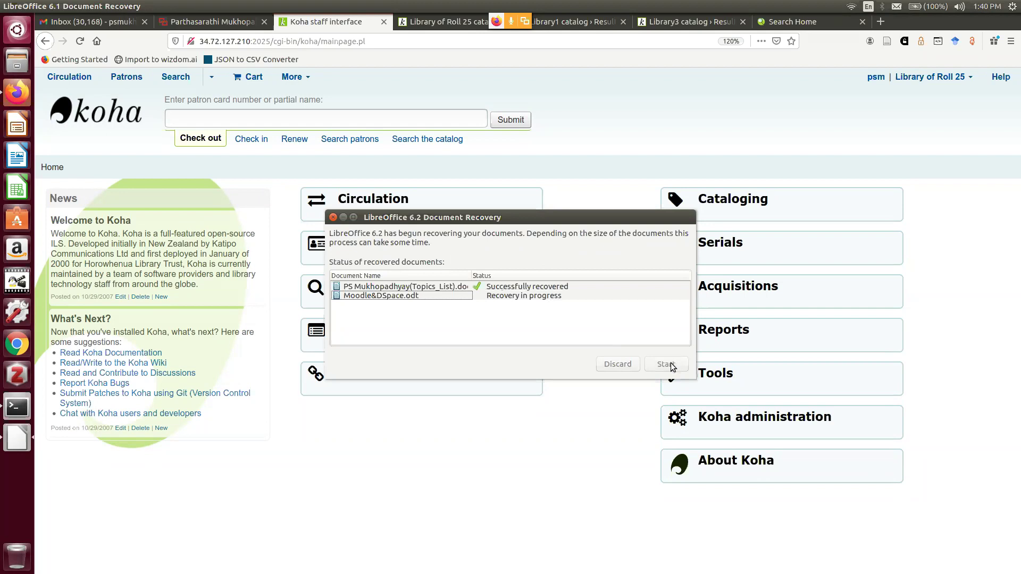
pyautogui.click(672, 364)
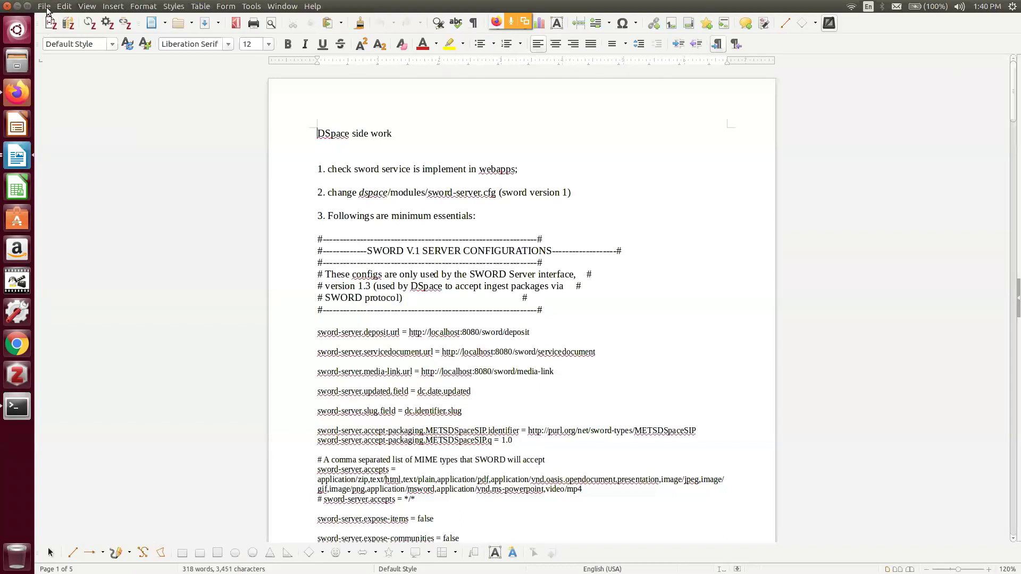
pyautogui.click(45, 6)
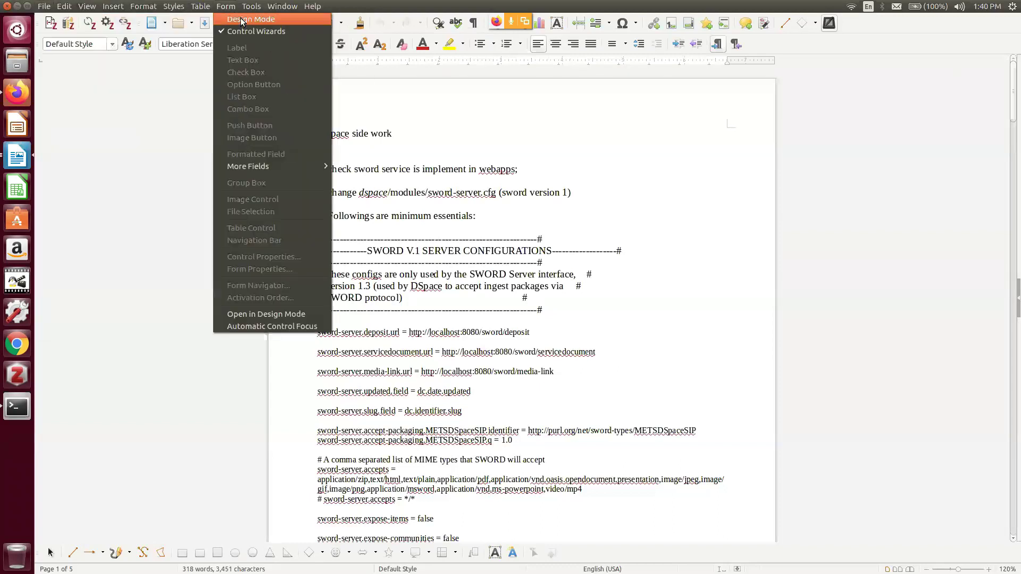
pyautogui.press('Escape')
pyautogui.click(44, 6)
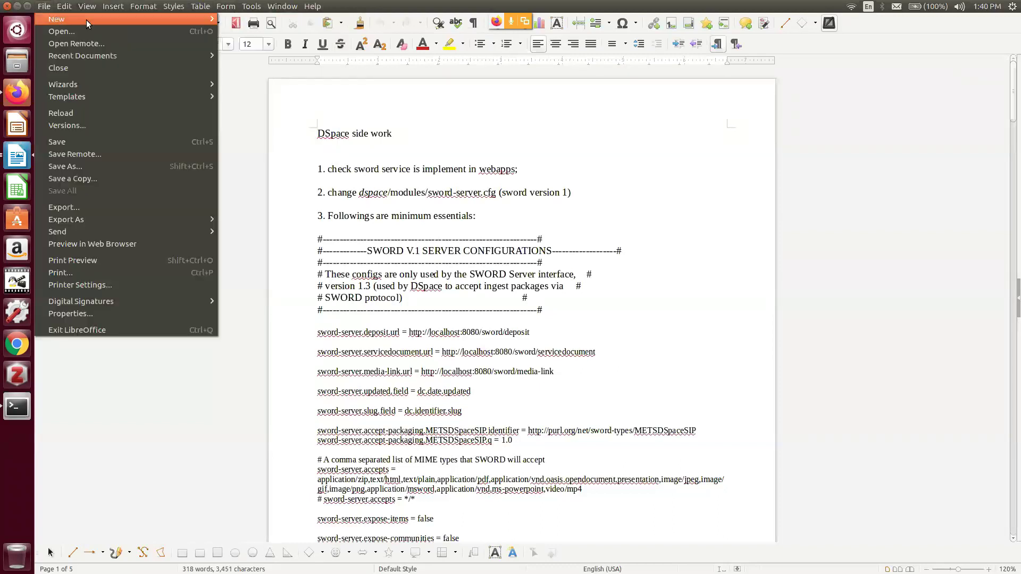
pyautogui.press('Escape')
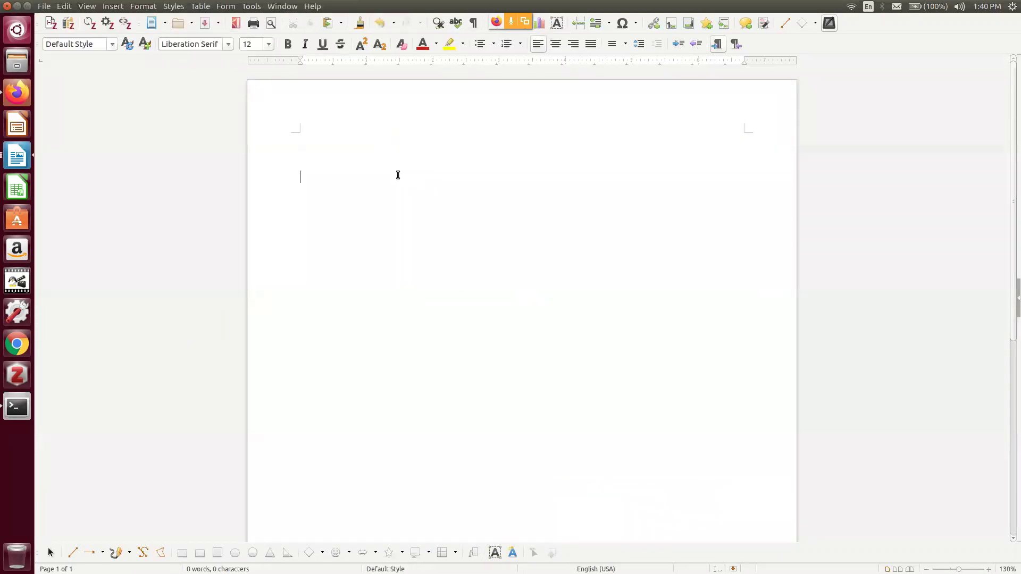
# Zoom in, insert a 4-column, 2-row table, and type 'Biblio Record' in its first cell
pyautogui.click(989, 569)
pyautogui.click(988, 570)
pyautogui.click(988, 570)
pyautogui.click(988, 570)
pyautogui.click(989, 570)
pyautogui.click(989, 570)
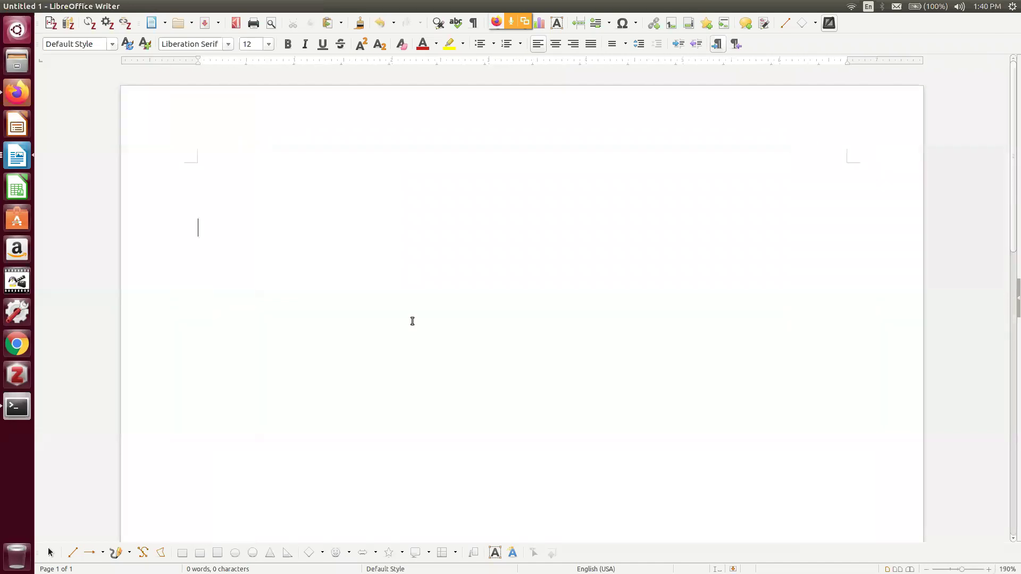
pyautogui.click(200, 5)
pyautogui.click(489, 164)
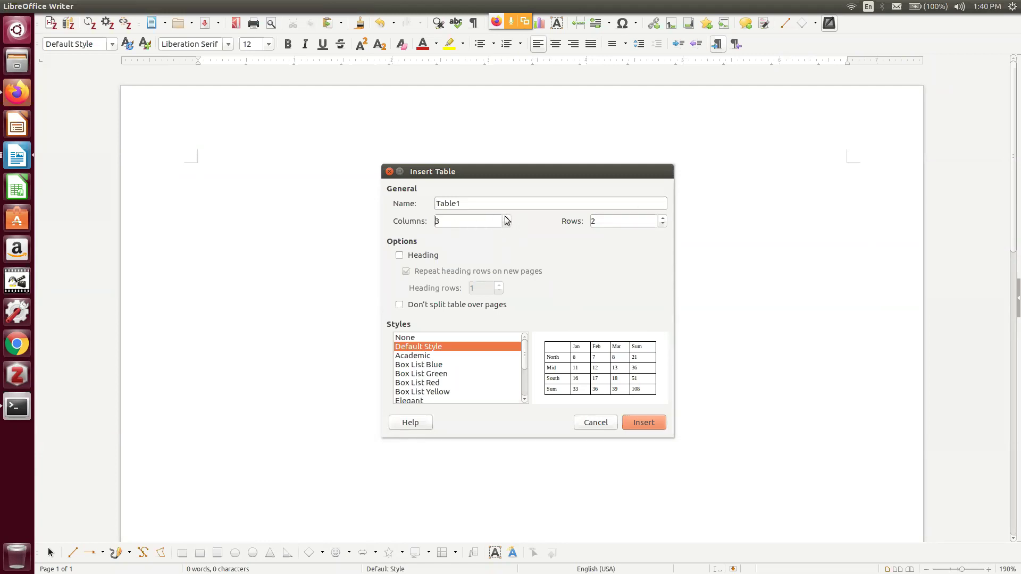
pyautogui.click(507, 218)
pyautogui.click(652, 421)
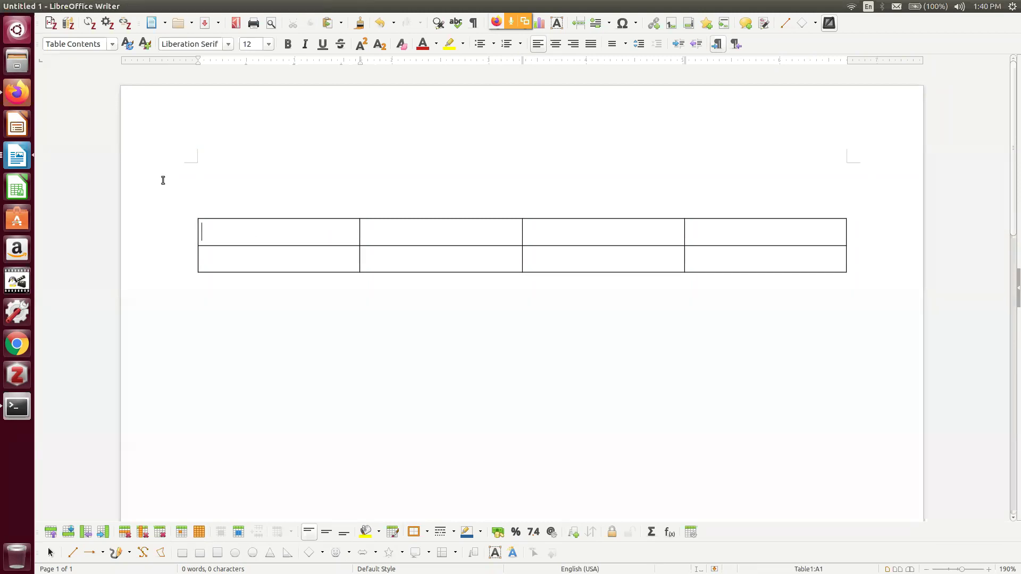
pyautogui.write('Biblio Record')
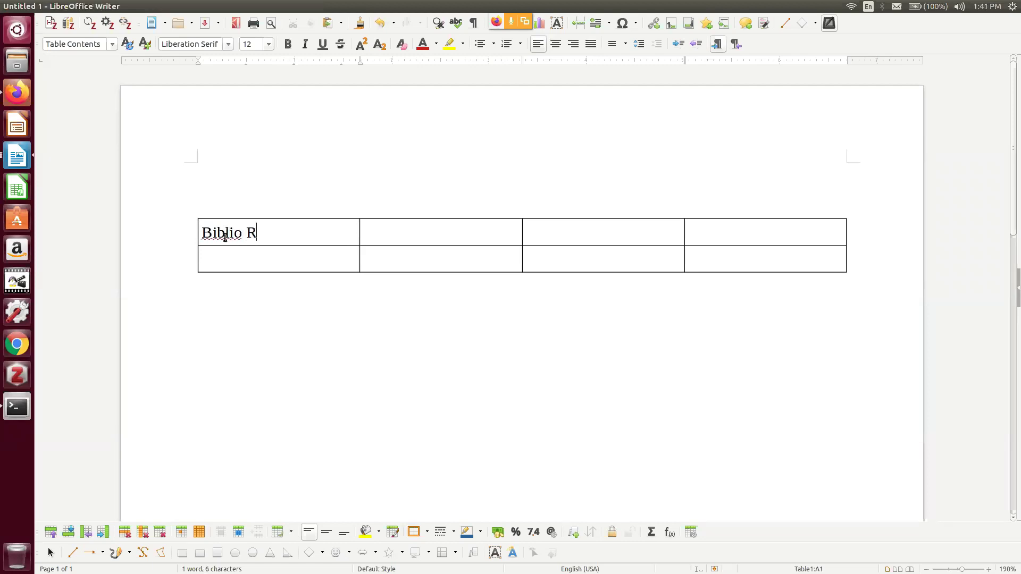
# Merge cells B1 to D1 and type 'Authority record' in the merged cell
pyautogui.press('Tab')
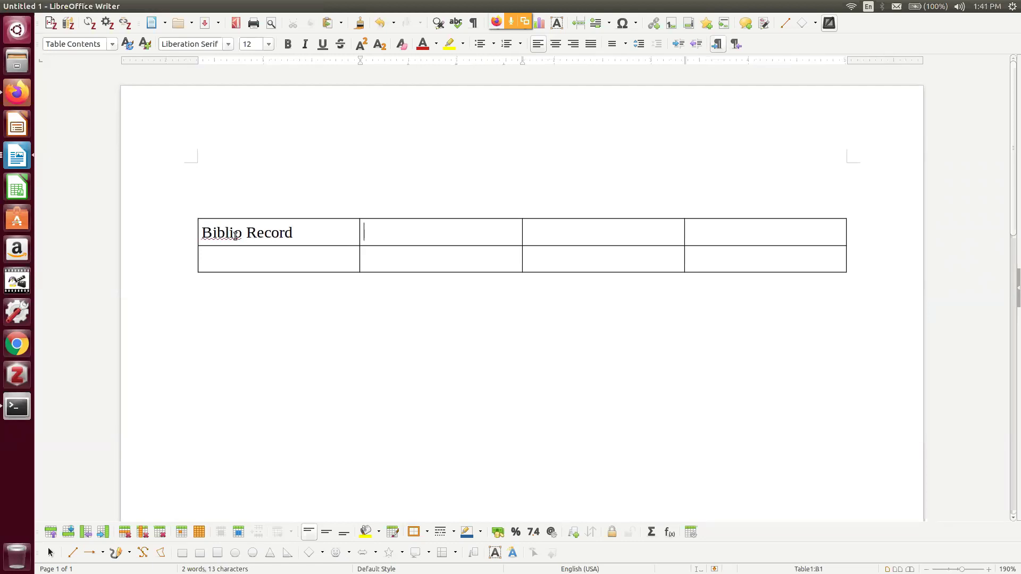
pyautogui.click(717, 228)
pyautogui.moveTo(717, 228); pyautogui.dragTo(507, 229)
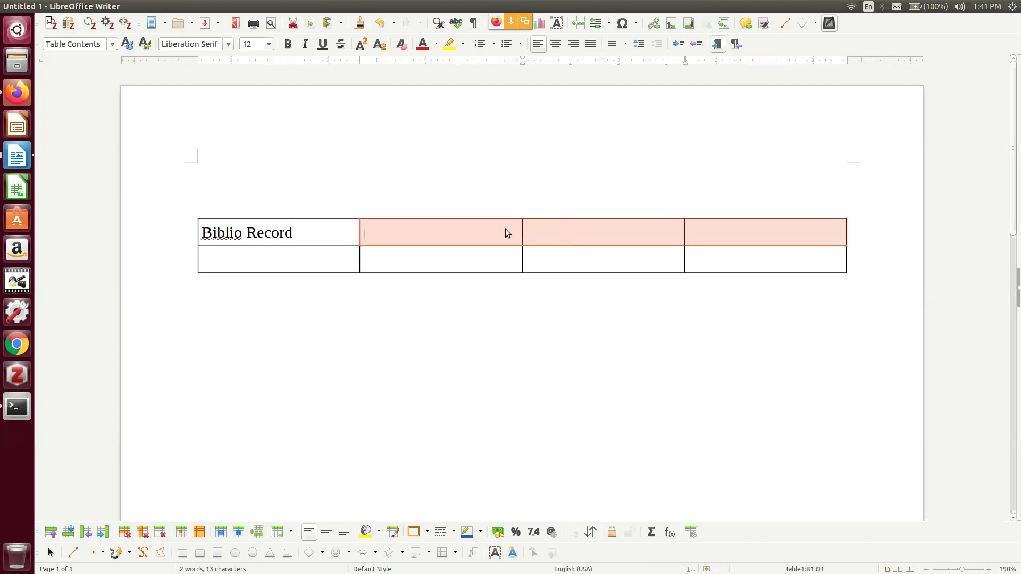
pyautogui.rightClick(506, 229)
pyautogui.click(562, 285)
pyautogui.write('Authori')
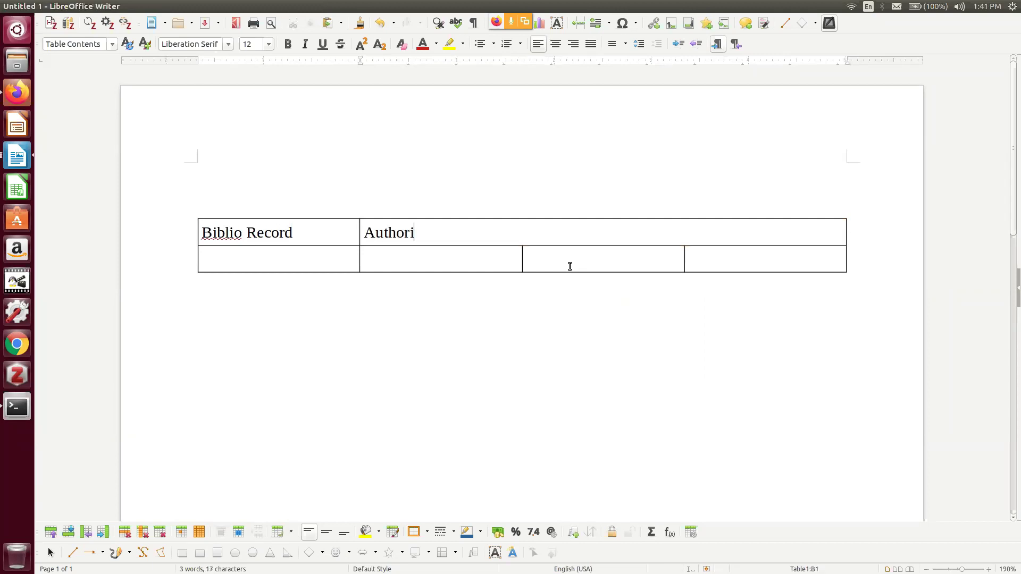
pyautogui.write('ty record')
# Centre the text of the table's header row
pyautogui.moveTo(567, 226); pyautogui.dragTo(216, 239)
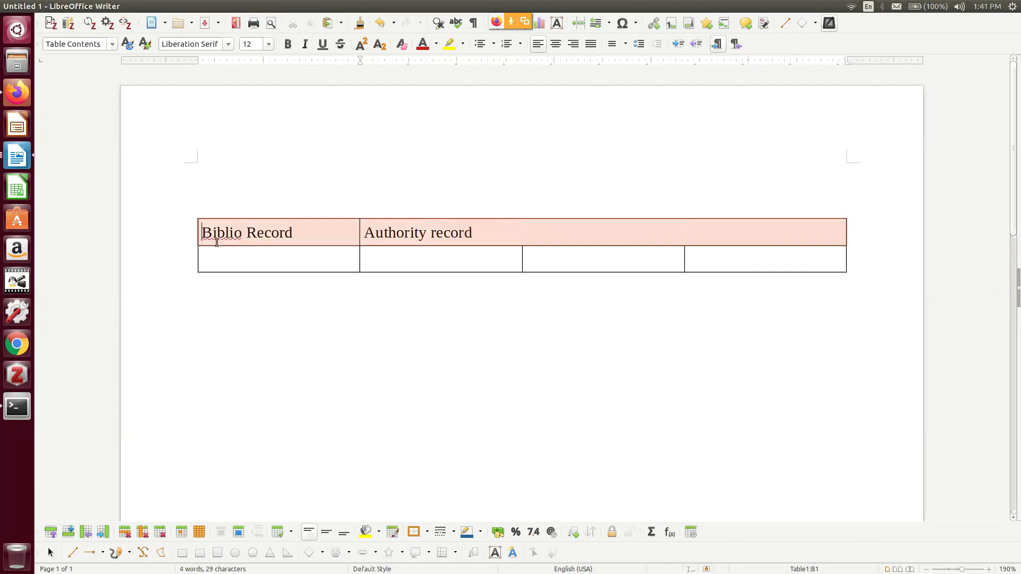
pyautogui.click(555, 44)
pyautogui.click(617, 311)
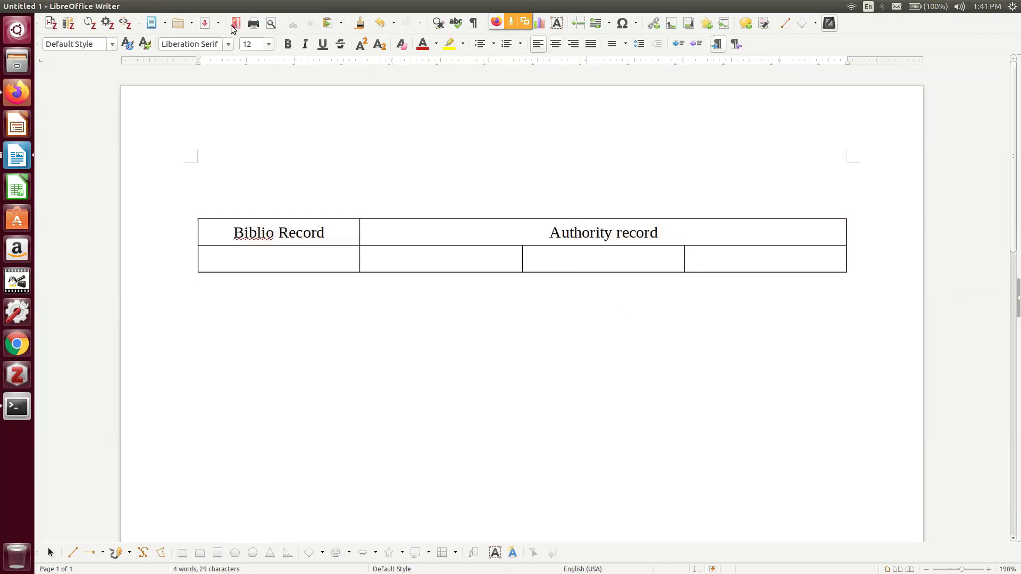
pyautogui.click(16, 92)
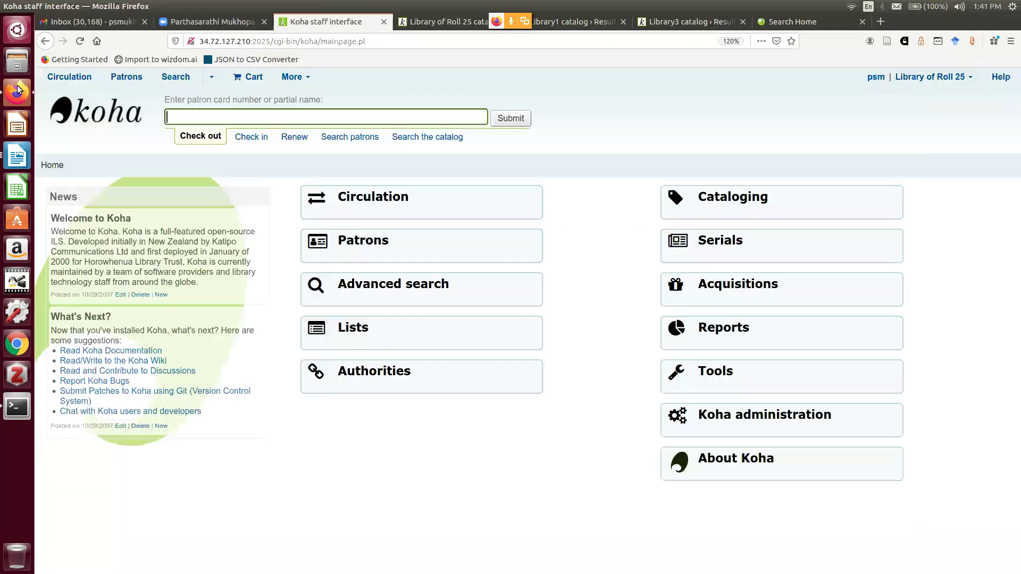
# Browse Koha's Authorities settings under Administration > Global system preferences, then return to Writer
pyautogui.click(762, 413)
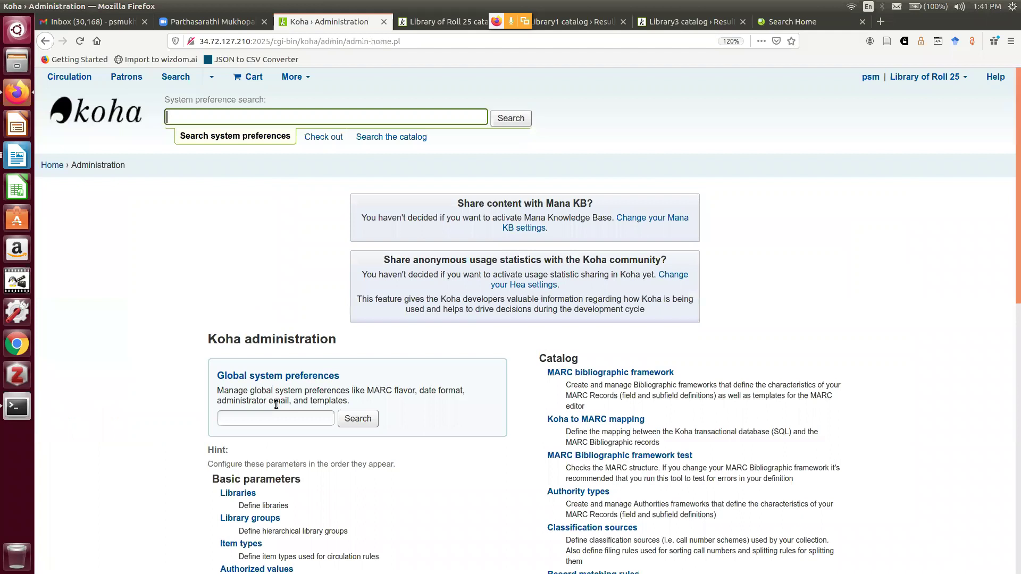
pyautogui.scroll(-2, 277, 405)
pyautogui.click(281, 265)
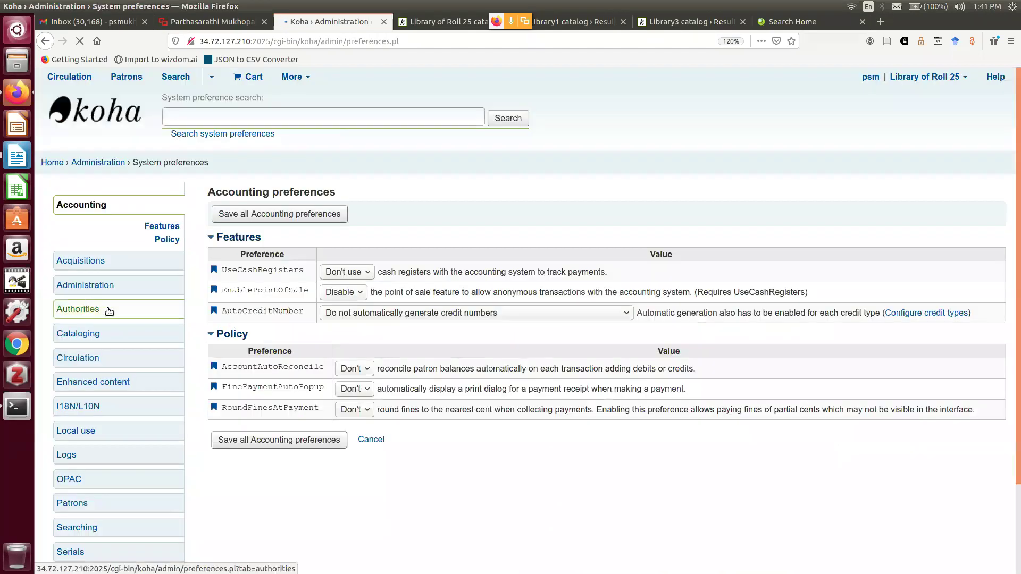
pyautogui.click(109, 311)
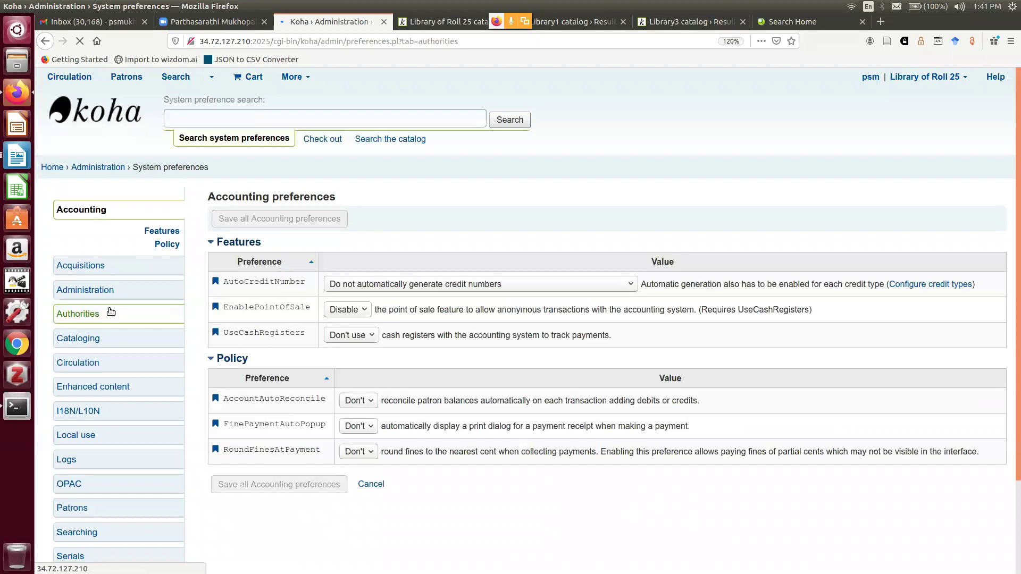
pyautogui.scroll(-2, 63, 244)
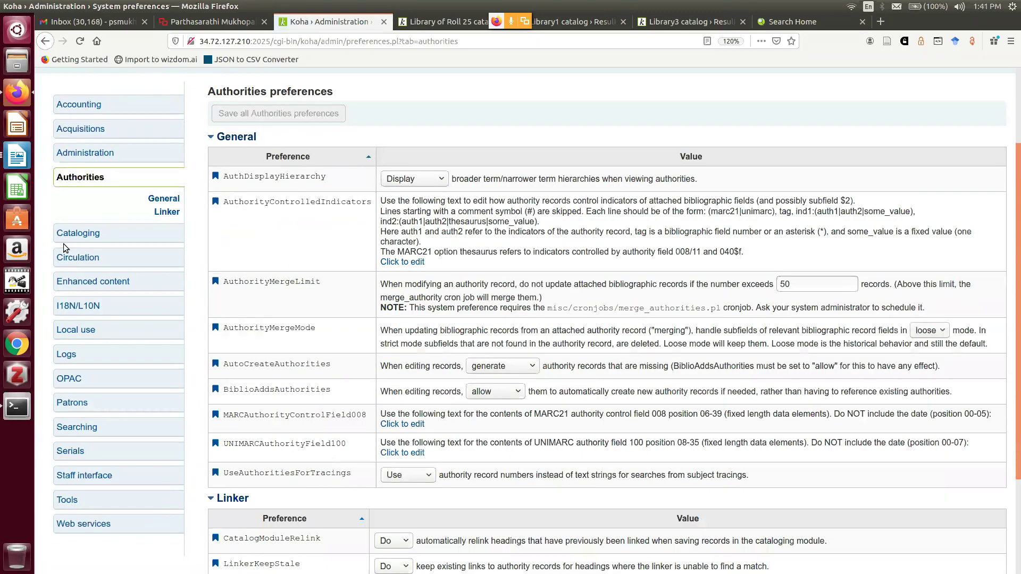
pyautogui.click(106, 169)
pyautogui.scroll(-1, 501, 394)
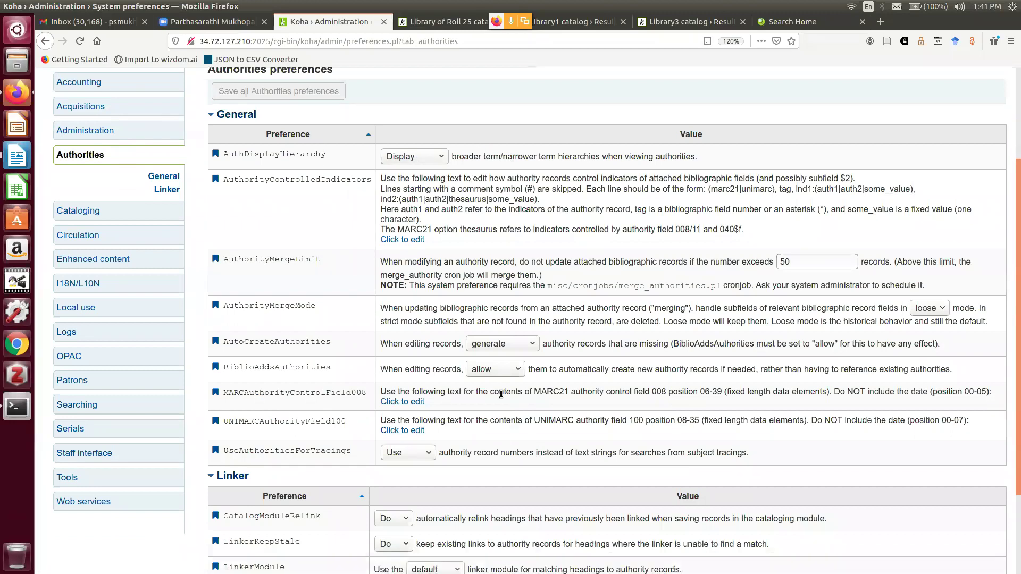
pyautogui.scroll(-3, 501, 394)
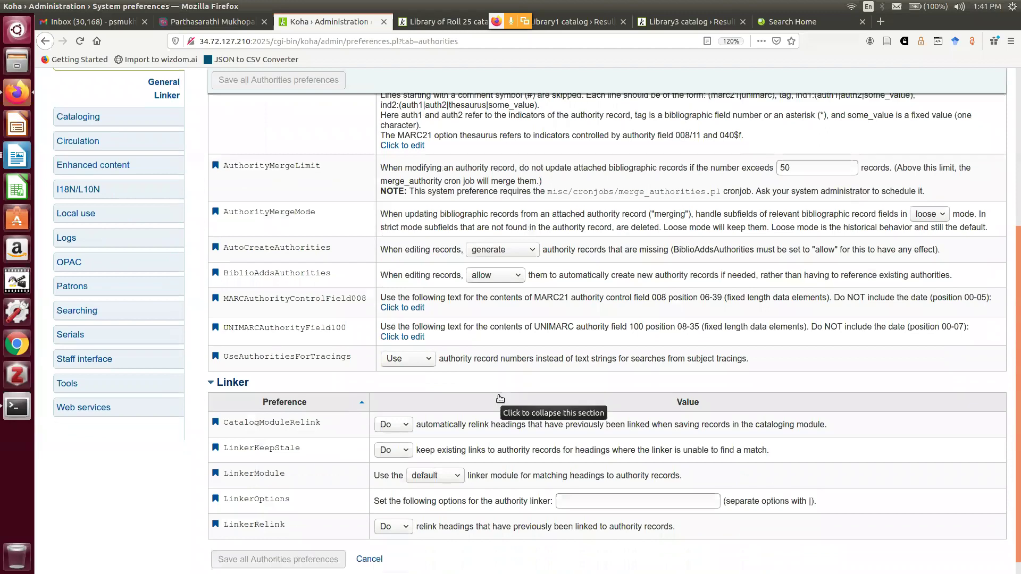
pyautogui.scroll(-1, 500, 399)
pyautogui.hotkey('alt', 'Tab')
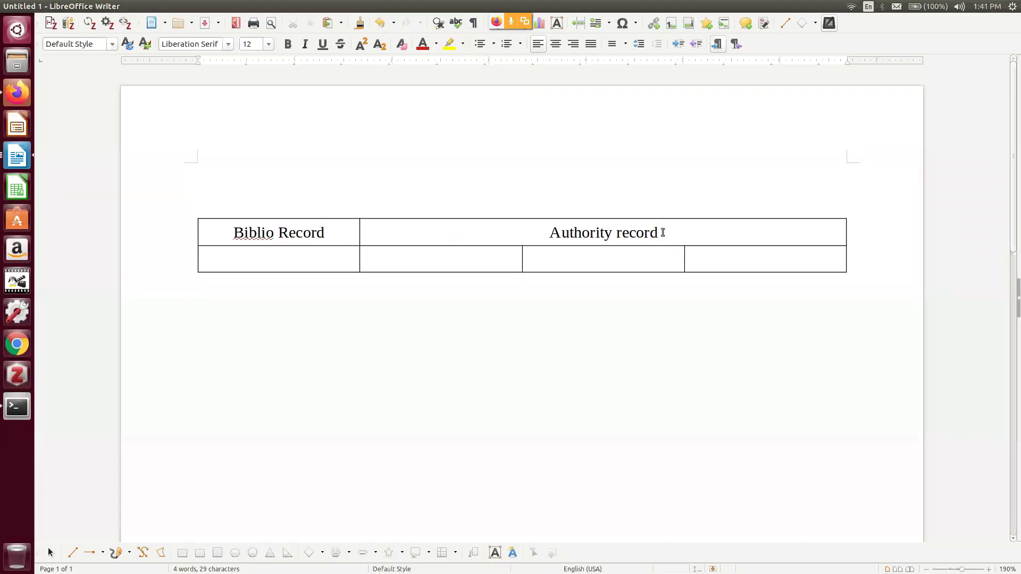
# Add a third table row and type 'Access points' in cell A2
pyautogui.click(738, 265)
pyautogui.press('Tab')
pyautogui.click(320, 256)
pyautogui.write('A')
pyautogui.press('BackSpace')
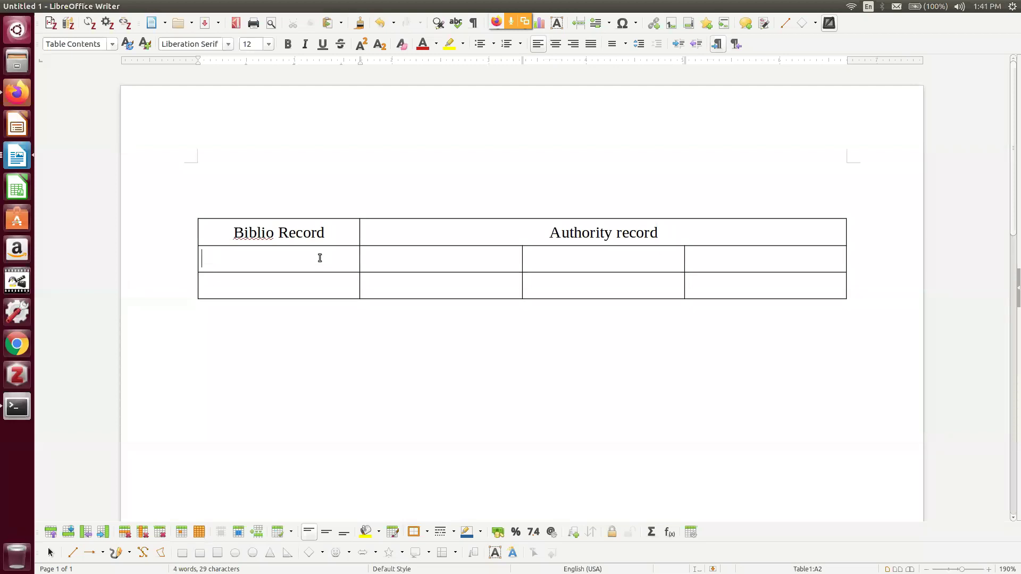
pyautogui.write('Access points')
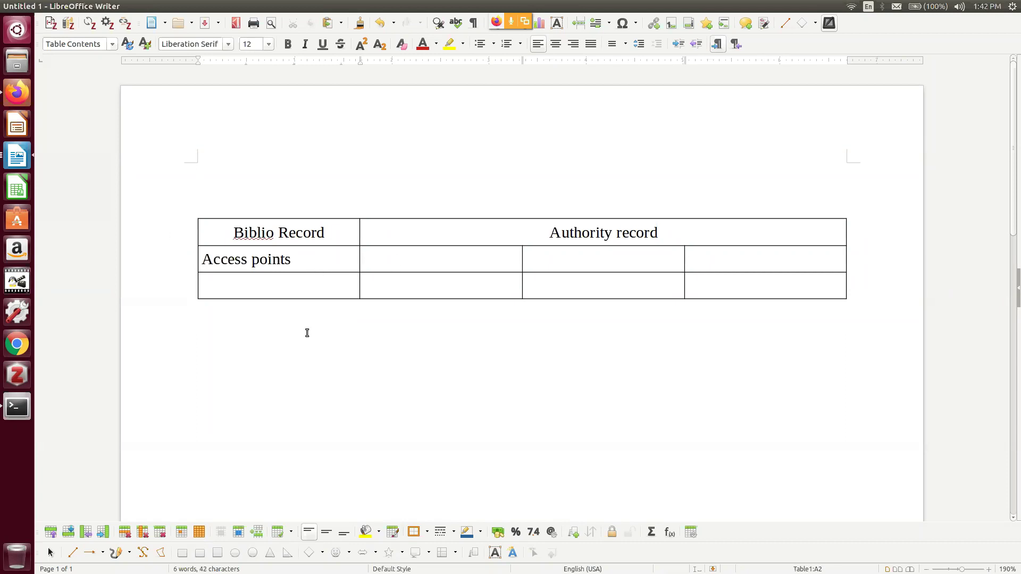
# Enter '1xx' with '(100, 110, 111, 130)' on the next line in the row below
pyautogui.click(288, 288)
pyautogui.write('100')
pyautogui.press('Tab')
pyautogui.press('BackSpace')
pyautogui.press('BackSpace')
pyautogui.write('xx')
pyautogui.press('Return')
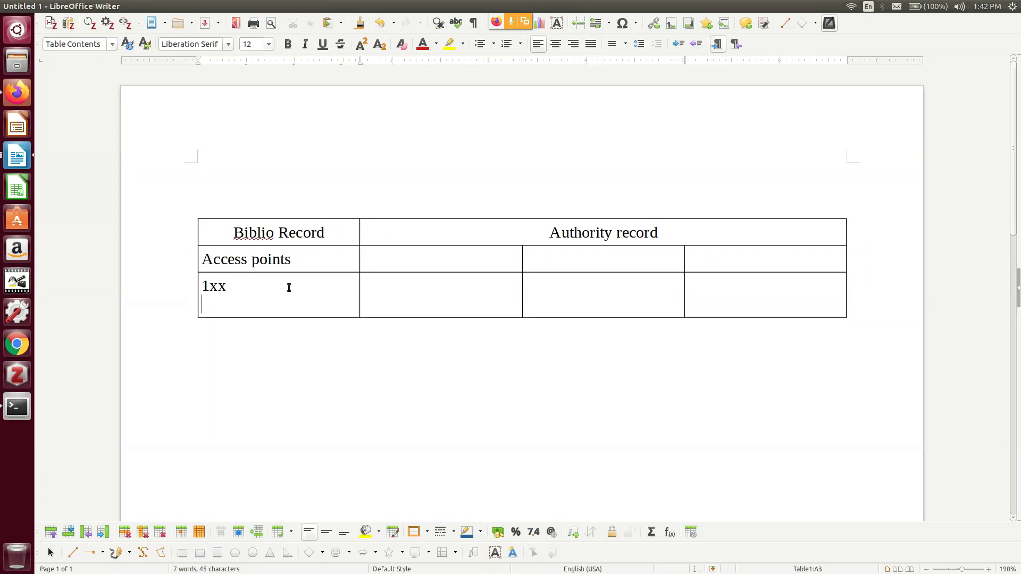
pyautogui.write('(100, 110, 111, 130')
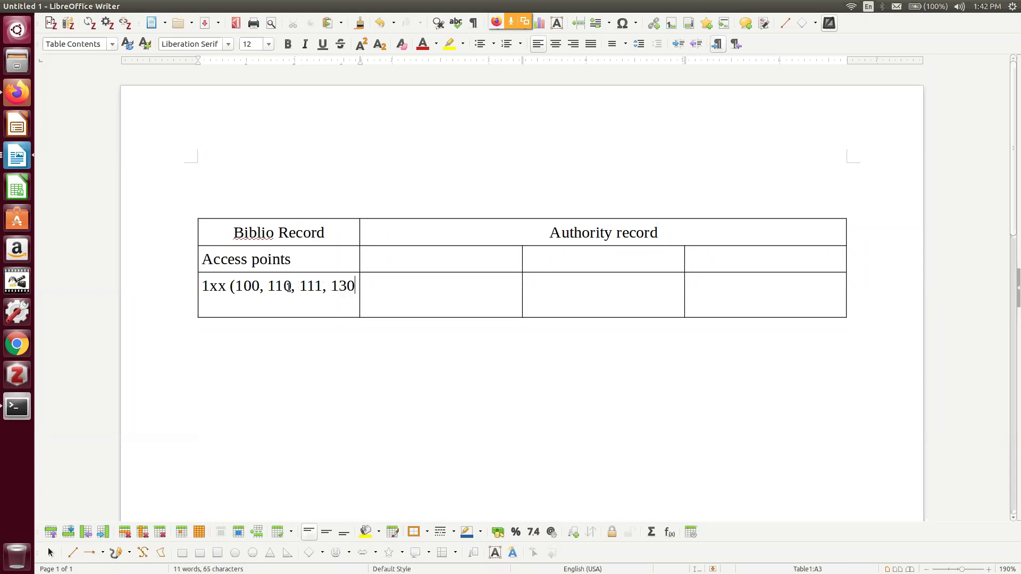
pyautogui.write(')')
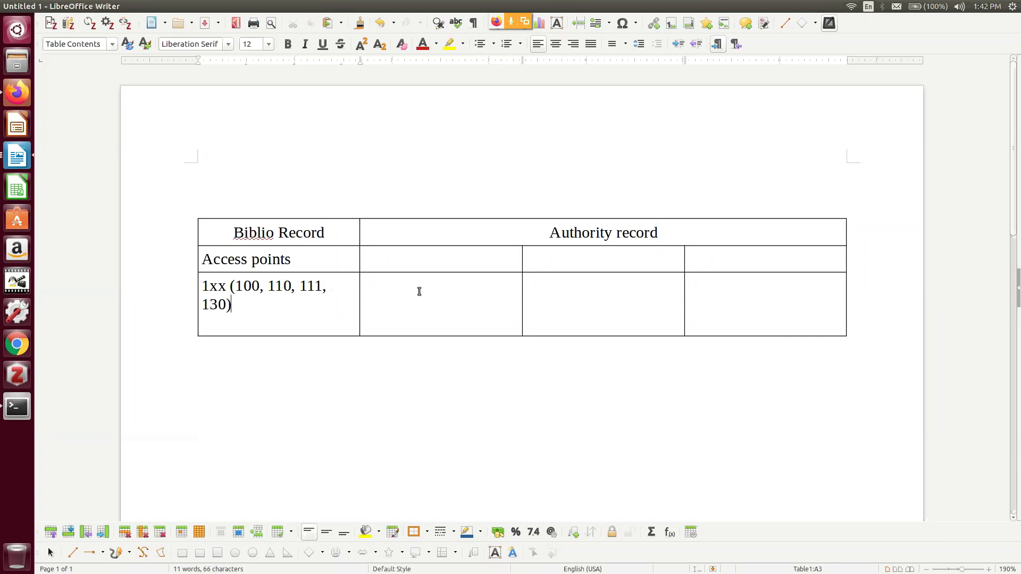
# Add rows for '7xx (700, 710, 711,730)' and '6xx (650, 651)'
pyautogui.press('Tab')
pyautogui.press('Tab')
pyautogui.press('Tab')
pyautogui.press('Tab')
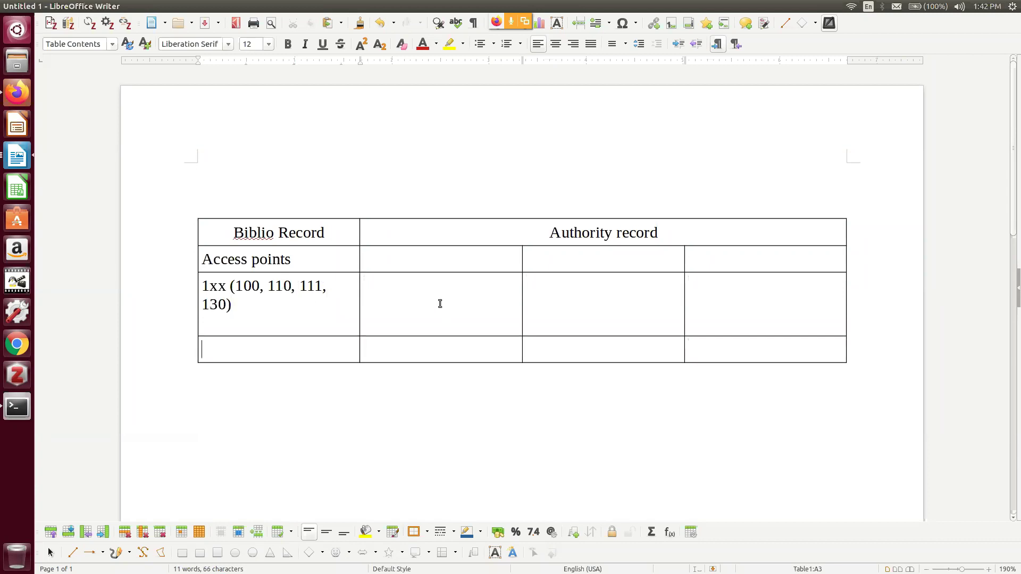
pyautogui.write('7xx (700, 710')
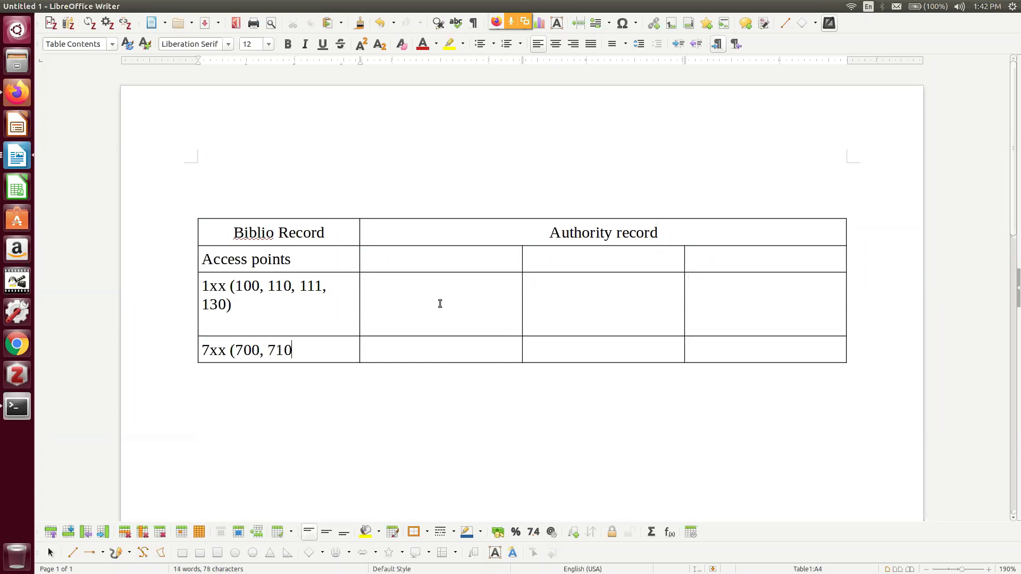
pyautogui.write(', 711,730)')
pyautogui.press('Tab')
pyautogui.press('Tab')
pyautogui.press('Tab')
pyautogui.press('Tab')
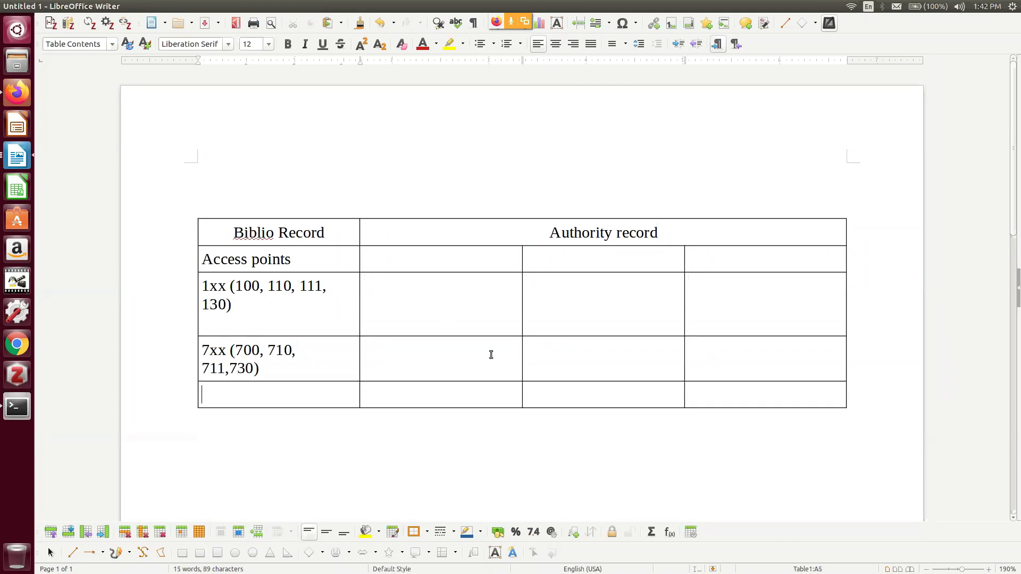
pyautogui.write('xx (651')
pyautogui.press('BackSpace')
pyautogui.write('0, ')
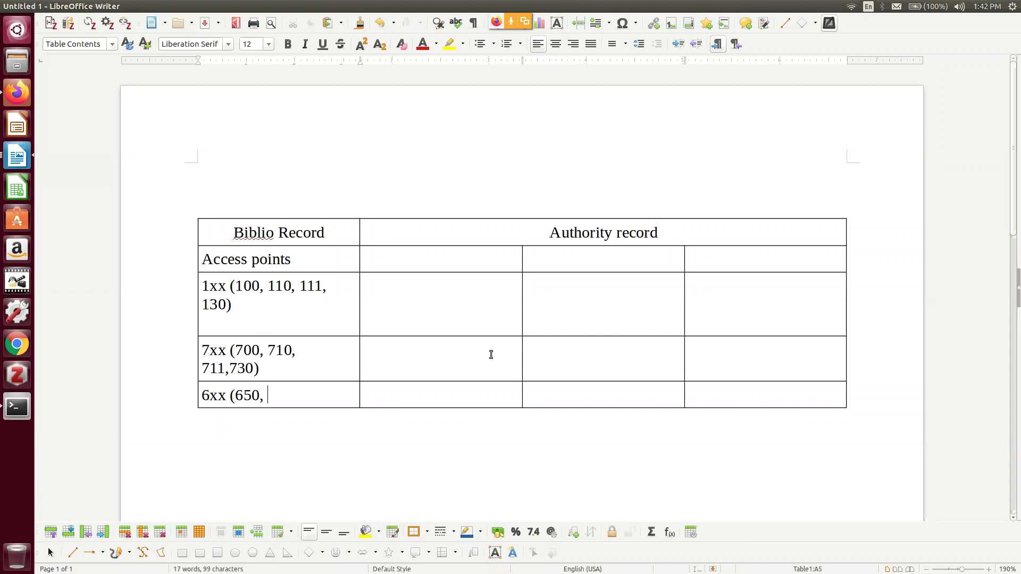
pyautogui.write('651,')
pyautogui.press('BackSpace')
pyautogui.press('BackSpace')
pyautogui.write(')')
# Add the example tag 100 under the 1xx heading and 700 under the 7xx heading
pyautogui.scroll(-3, 328, 263)
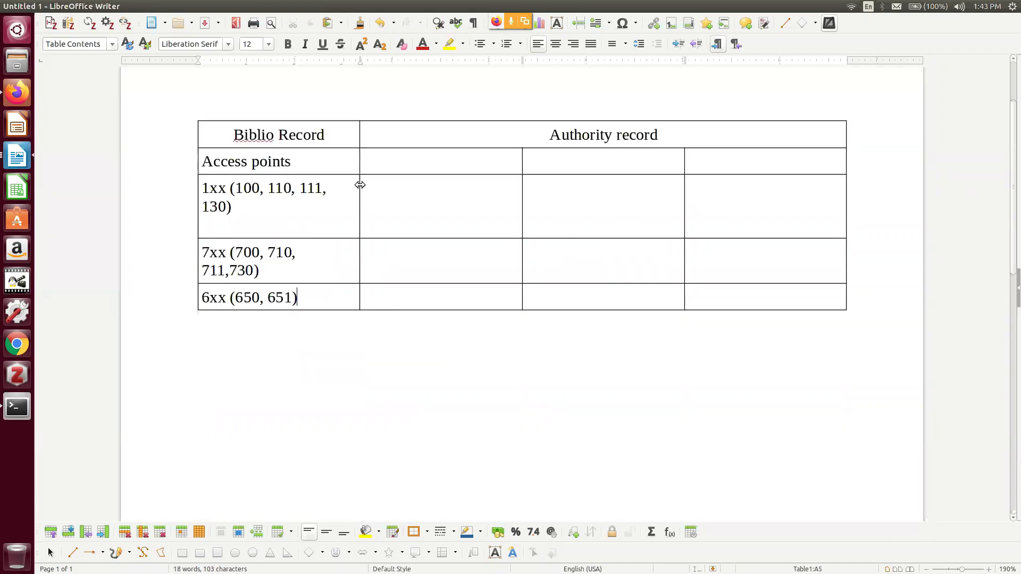
pyautogui.click(247, 227)
pyautogui.press('Return')
pyautogui.press('Return')
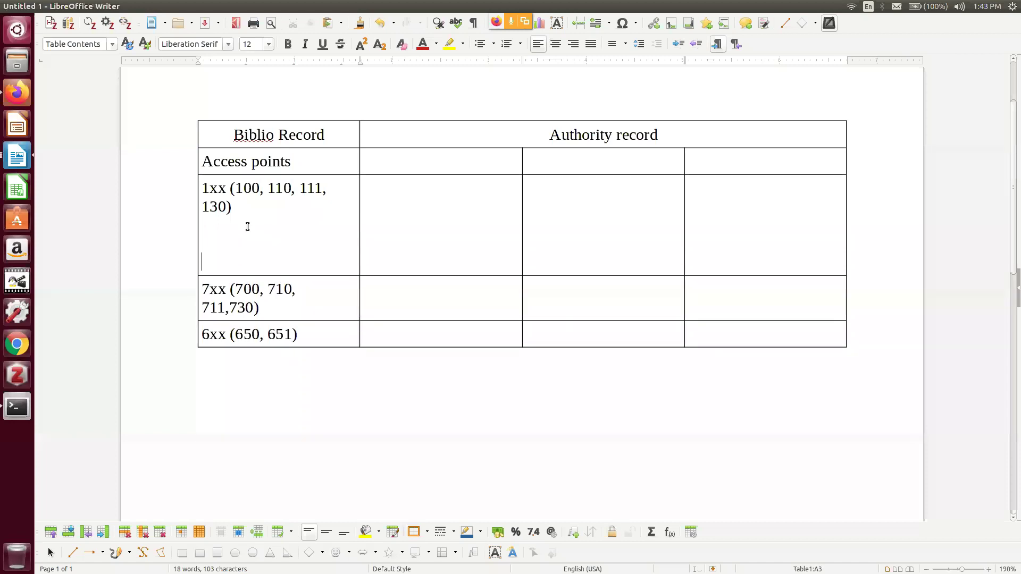
pyautogui.write('100')
pyautogui.click(267, 311)
pyautogui.press('Return')
pyautogui.press('Return')
pyautogui.write('700')
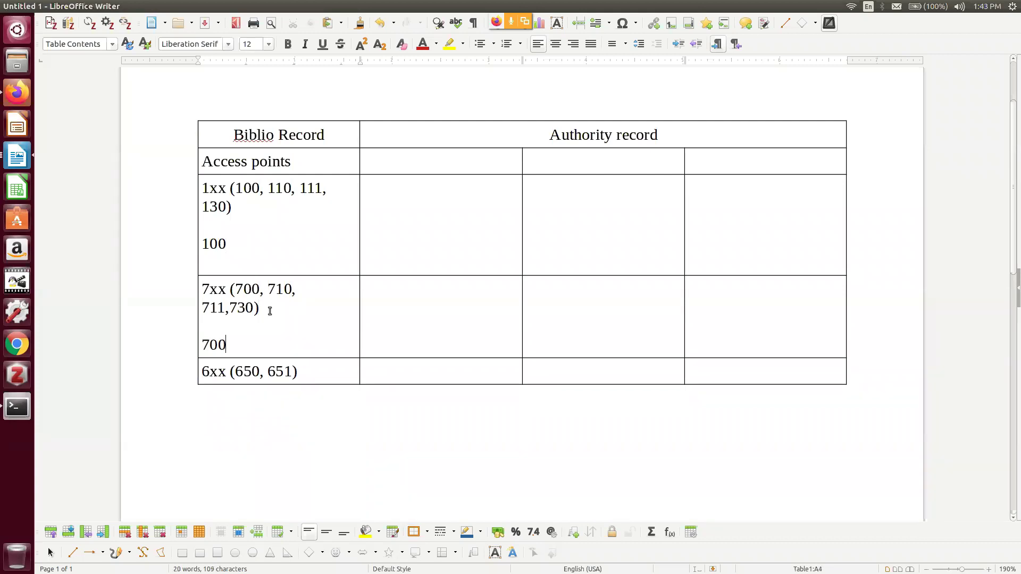
pyautogui.press('Return')
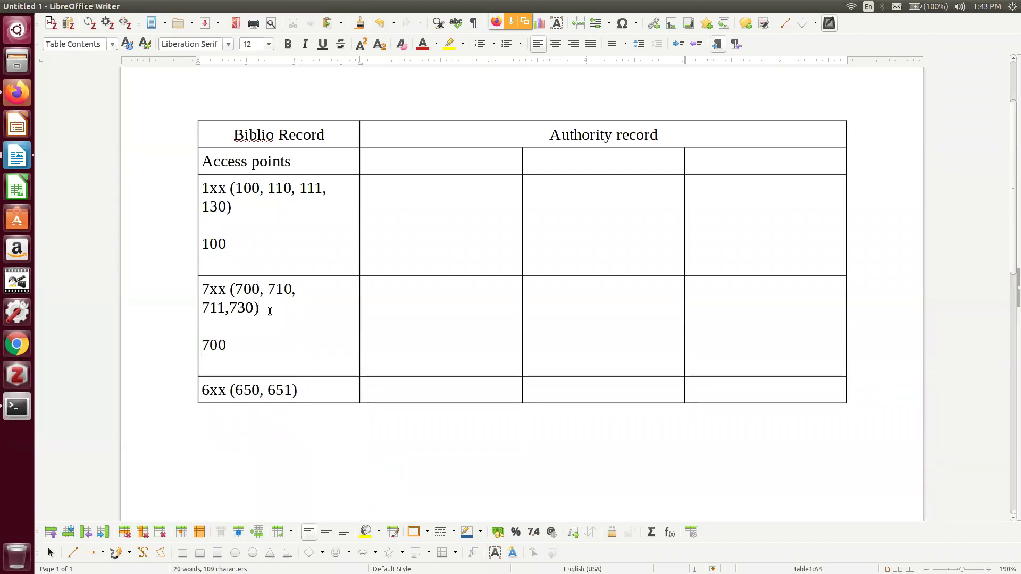
# List 650 (1), 650 (2) and 651 on separate lines under the 6xx heading
pyautogui.click(317, 382)
pyautogui.press('Return')
pyautogui.press('Return')
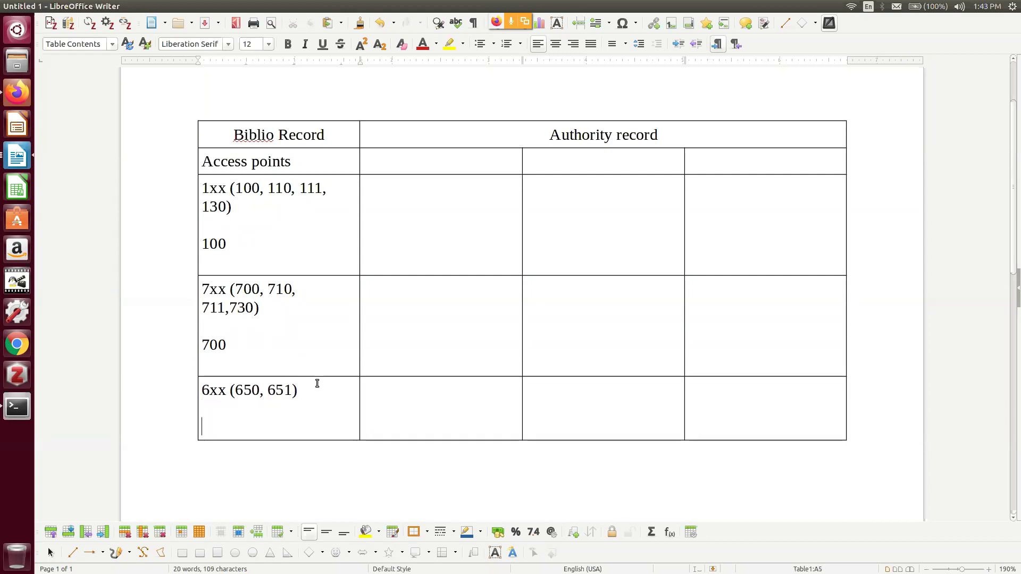
pyautogui.write('650 (1)')
pyautogui.press('Return')
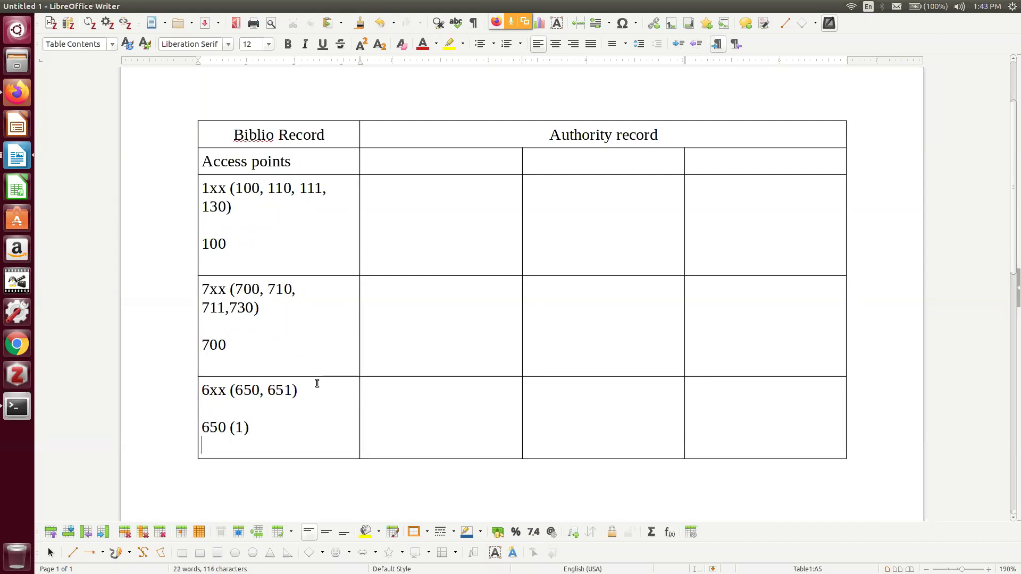
pyautogui.press('Return')
pyautogui.write('650 (2)')
pyautogui.press('Return')
pyautogui.press('Return')
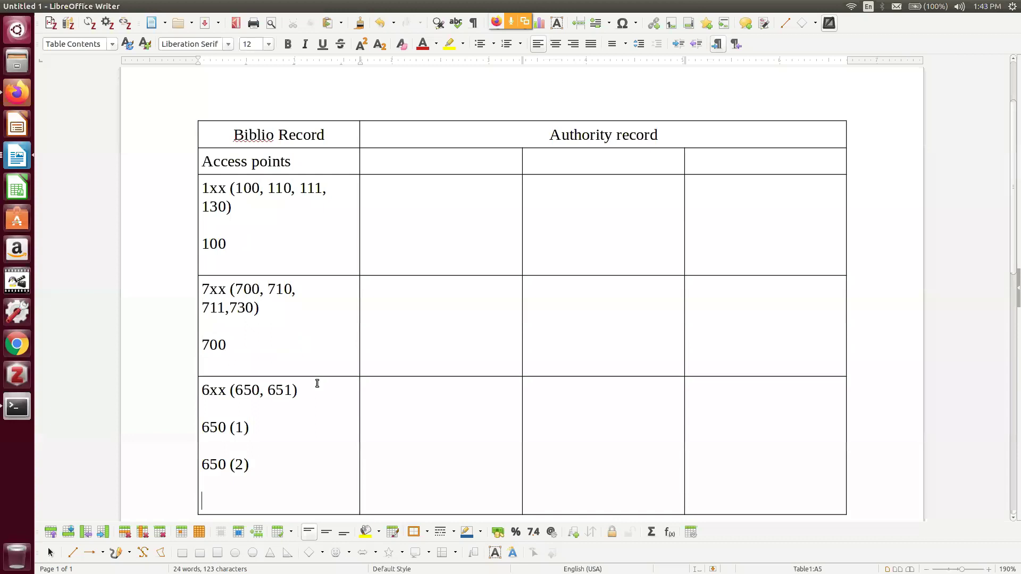
pyautogui.write('651')
# Highlight the 100, 700 and 650 (1) examples in turn to point them out
pyautogui.moveTo(231, 241); pyautogui.dragTo(194, 235)
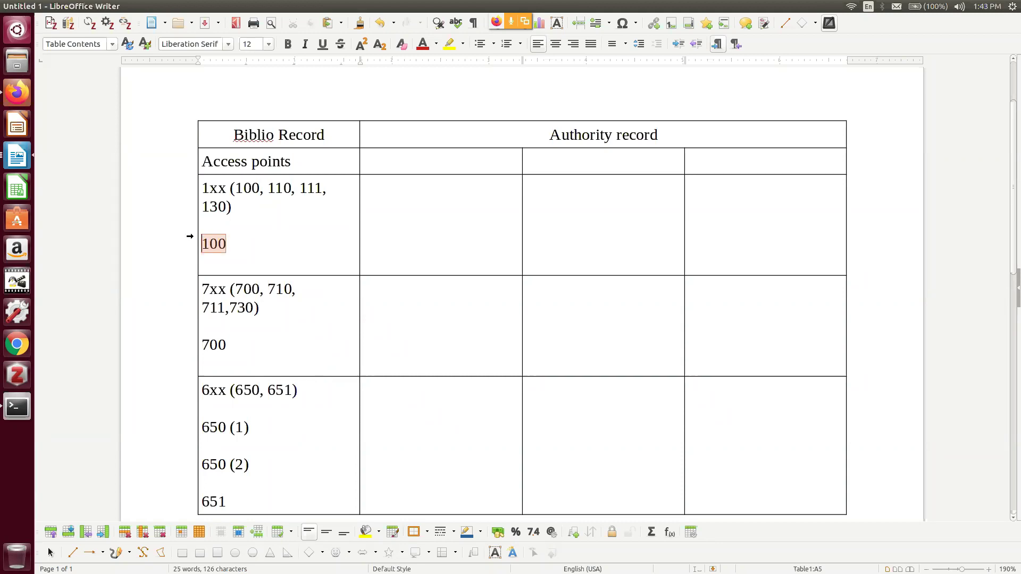
pyautogui.click(232, 344)
pyautogui.moveTo(232, 344); pyautogui.dragTo(204, 341)
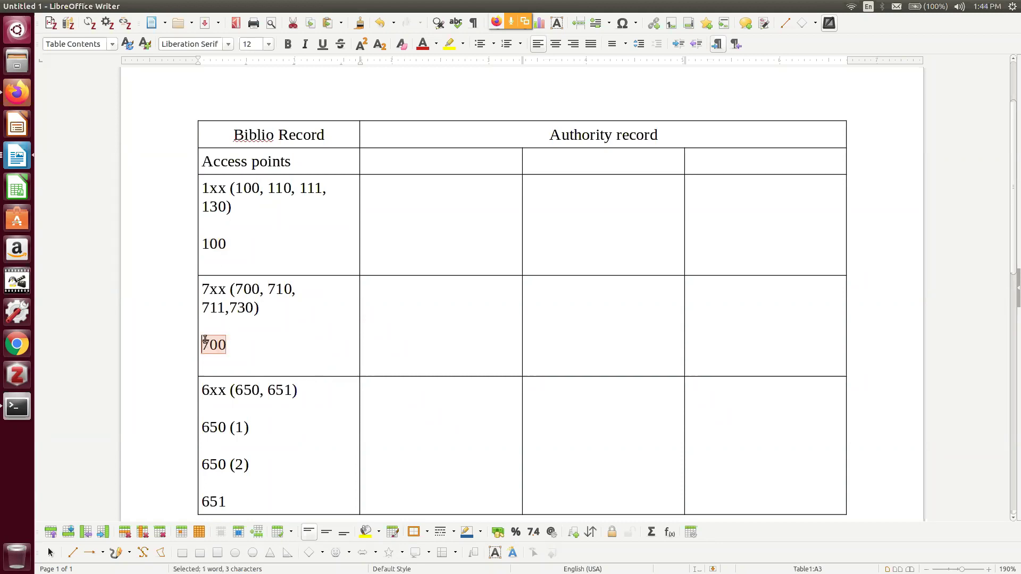
pyautogui.click(230, 346)
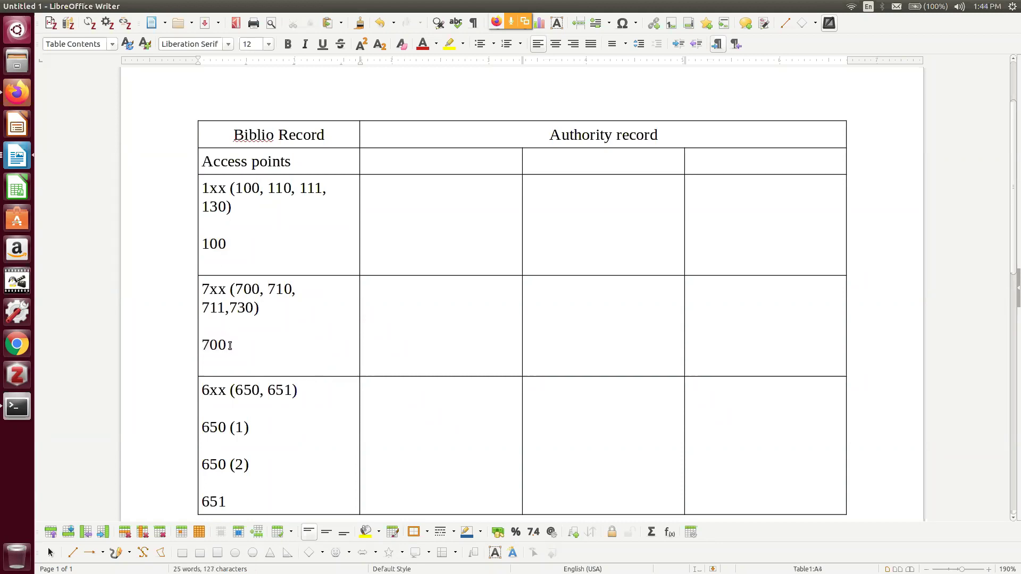
pyautogui.scroll(-1, 229, 346)
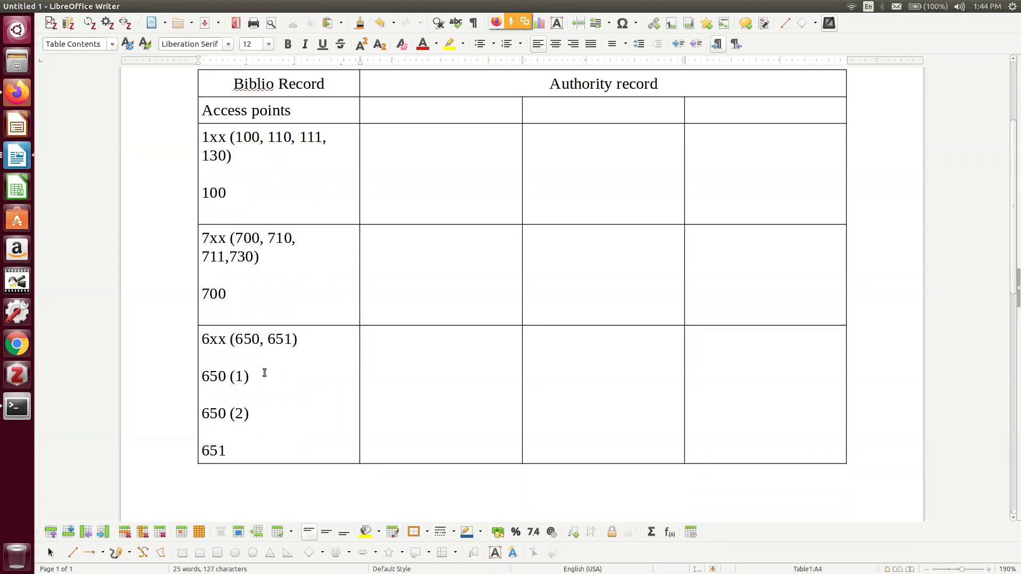
pyautogui.moveTo(257, 383); pyautogui.dragTo(202, 379)
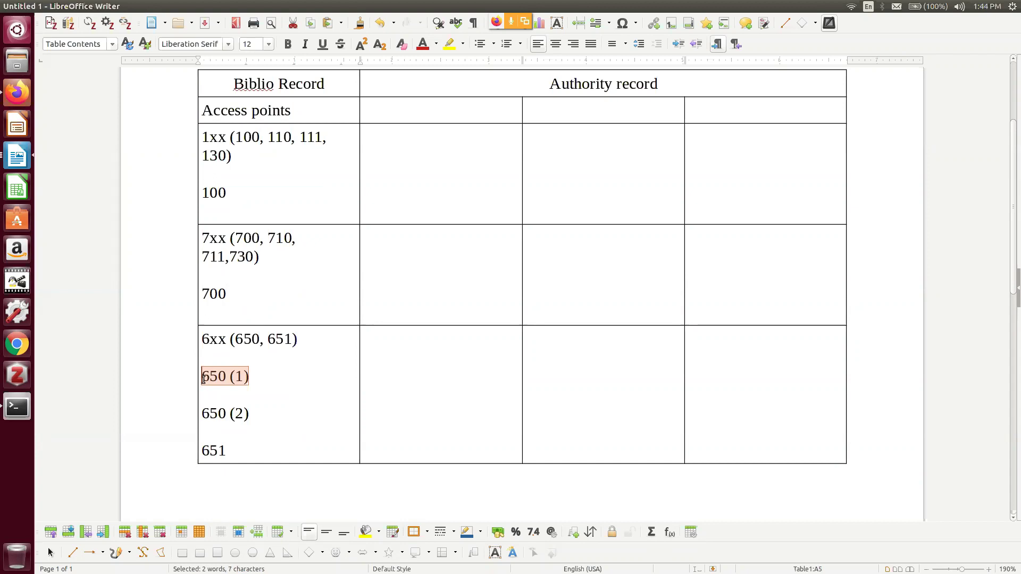
pyautogui.click(237, 377)
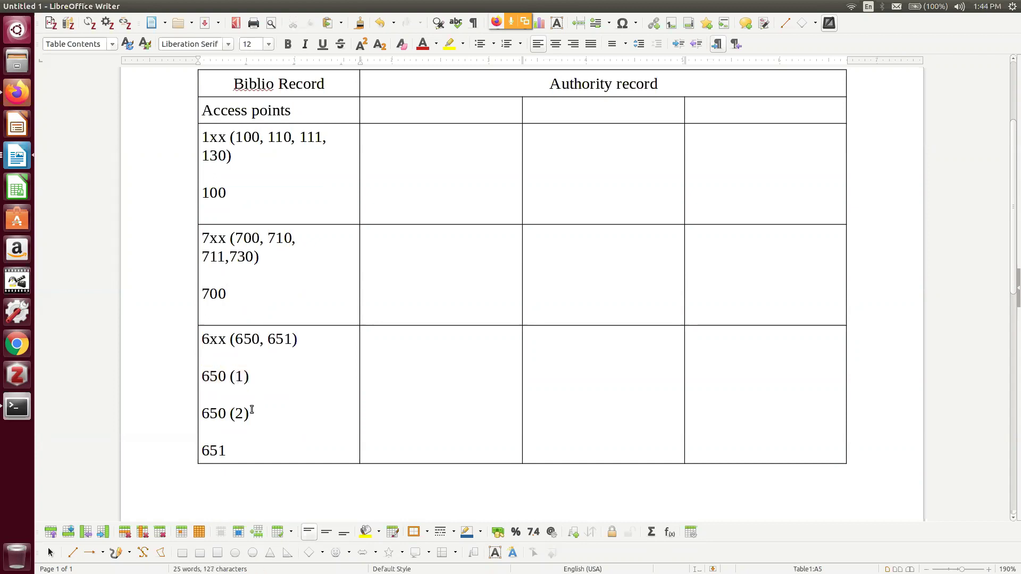
pyautogui.click(242, 448)
# Type '(One biblio record)' as a new paragraph below the table
pyautogui.click(253, 482)
pyautogui.press('Return')
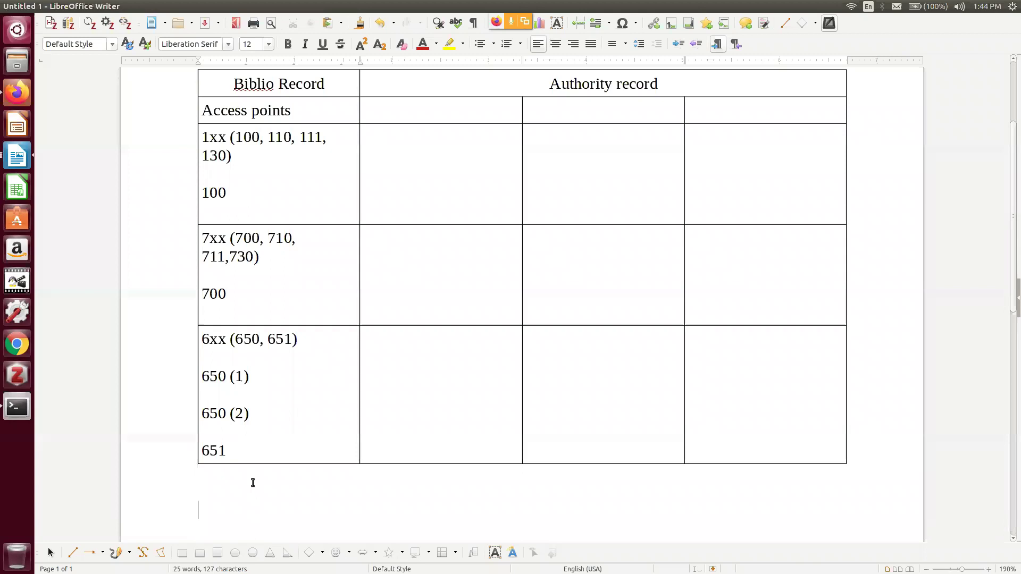
pyautogui.write('(One biblio ')
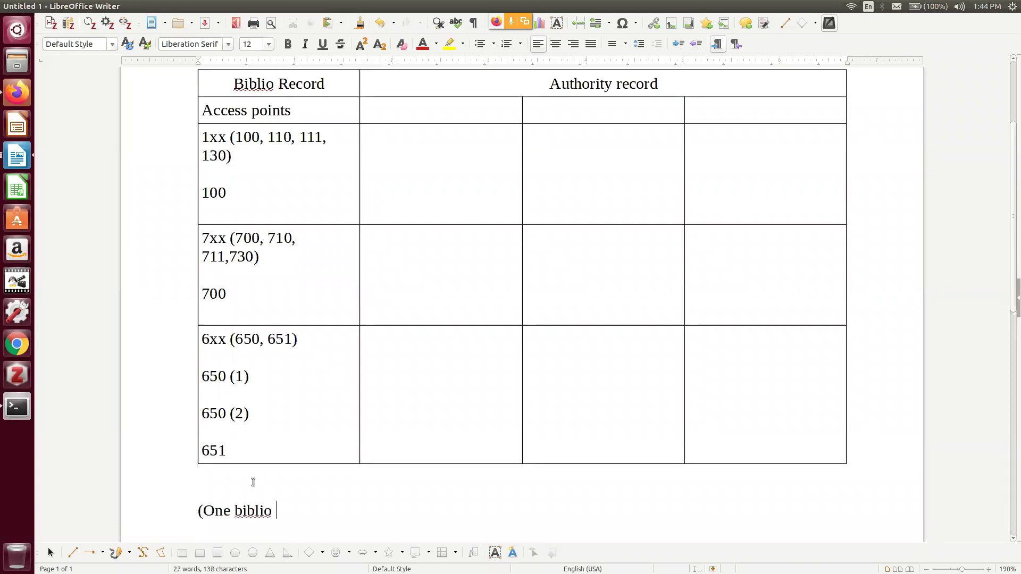
pyautogui.write('record)')
# Highlight the note to point it out, then zoom the page out to 170%
pyautogui.moveTo(199, 510); pyautogui.dragTo(324, 514)
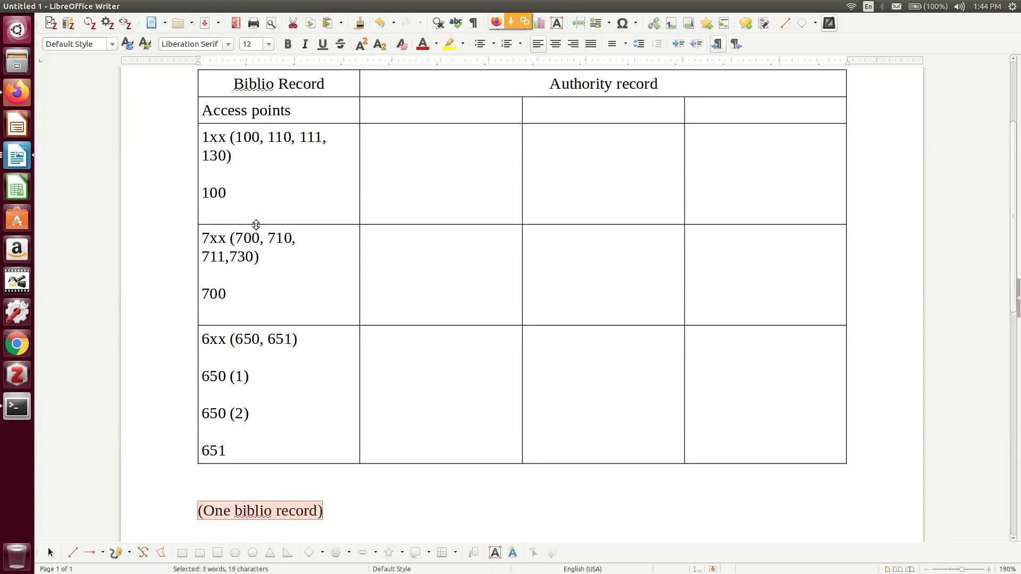
pyautogui.click(343, 310)
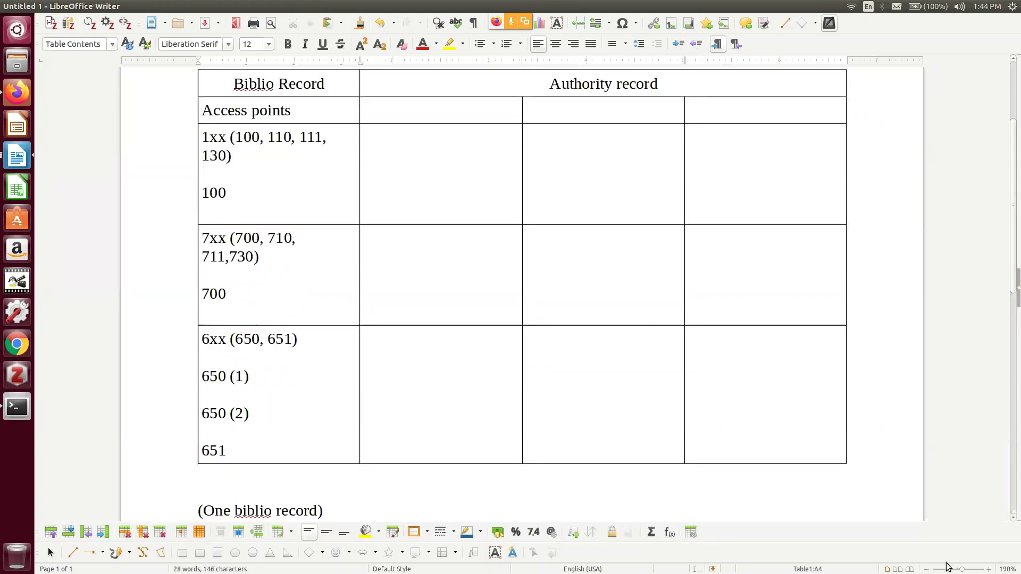
pyautogui.click(927, 569)
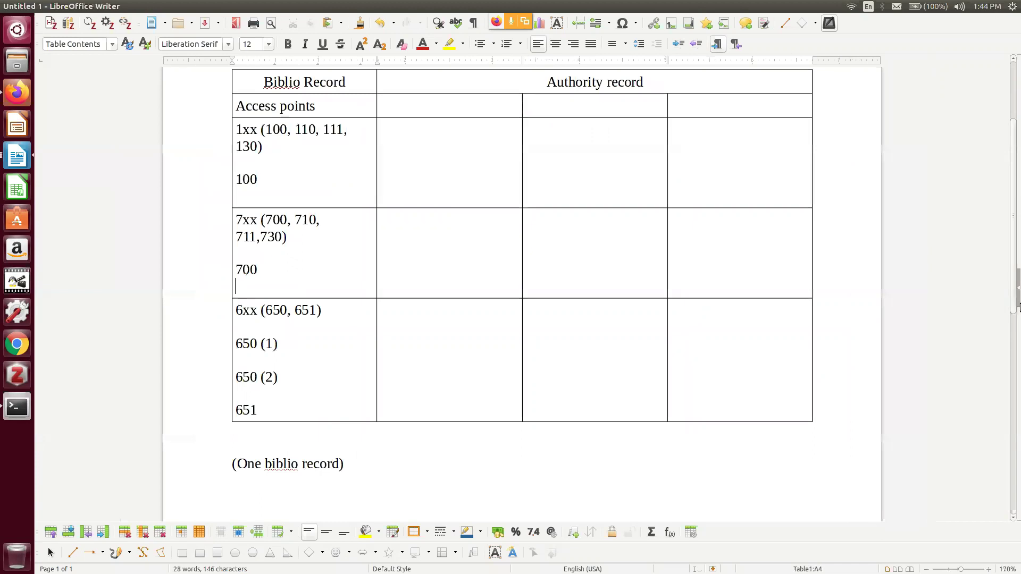
pyautogui.moveTo(1016, 269); pyautogui.dragTo(1015, 257)
# Enter 100 in the first Authority record column beside both the 1xx and 7xx rows
pyautogui.click(427, 165)
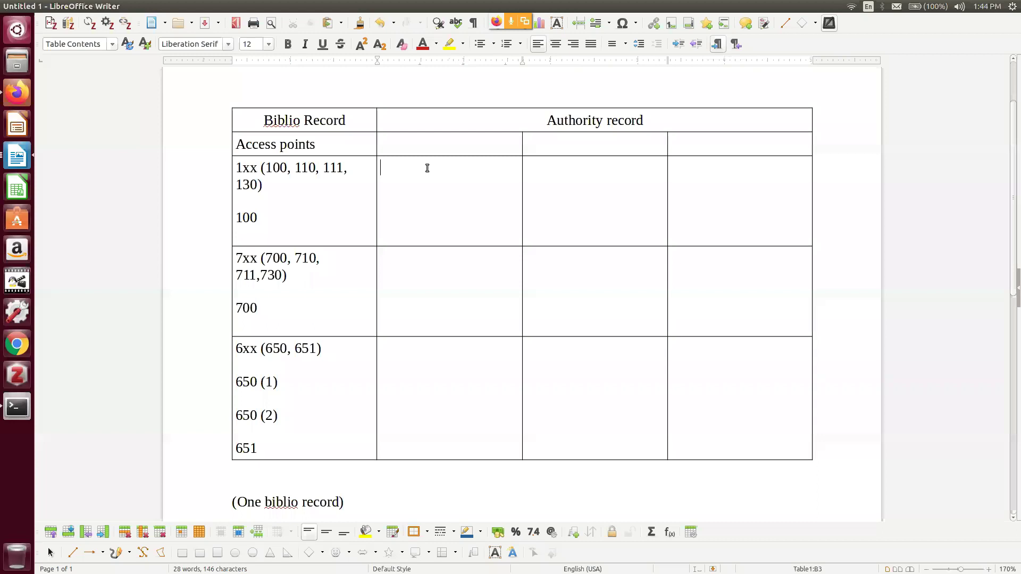
pyautogui.write('100')
pyautogui.click(412, 267)
pyautogui.write('100')
# Add 150, 150 and 151 on lines aligned with 650 (1), 650 (2) and 651
pyautogui.press('Return')
pyautogui.write('150')
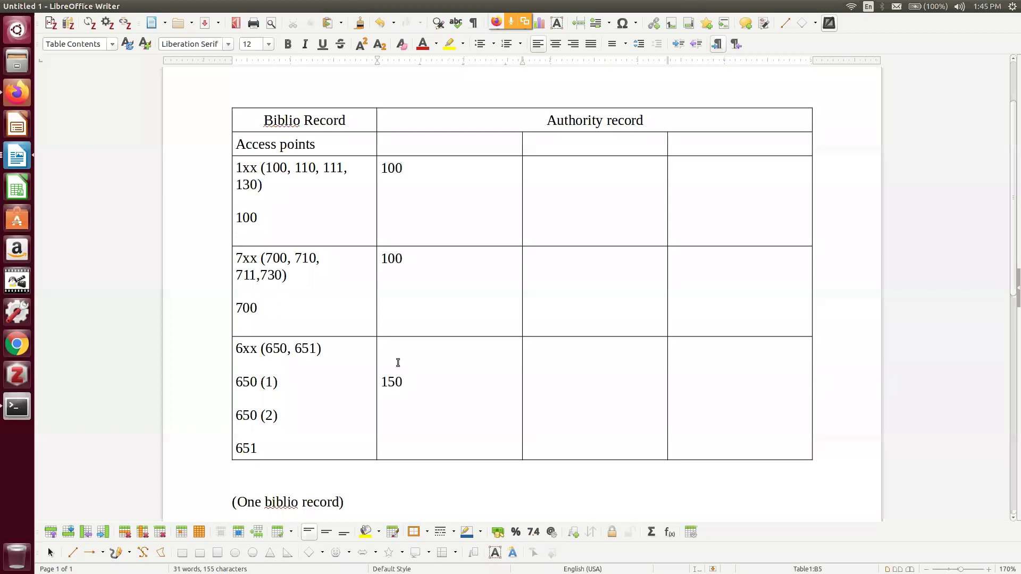
pyautogui.press('Return')
pyautogui.write('150')
pyautogui.press('Return')
pyautogui.write('151')
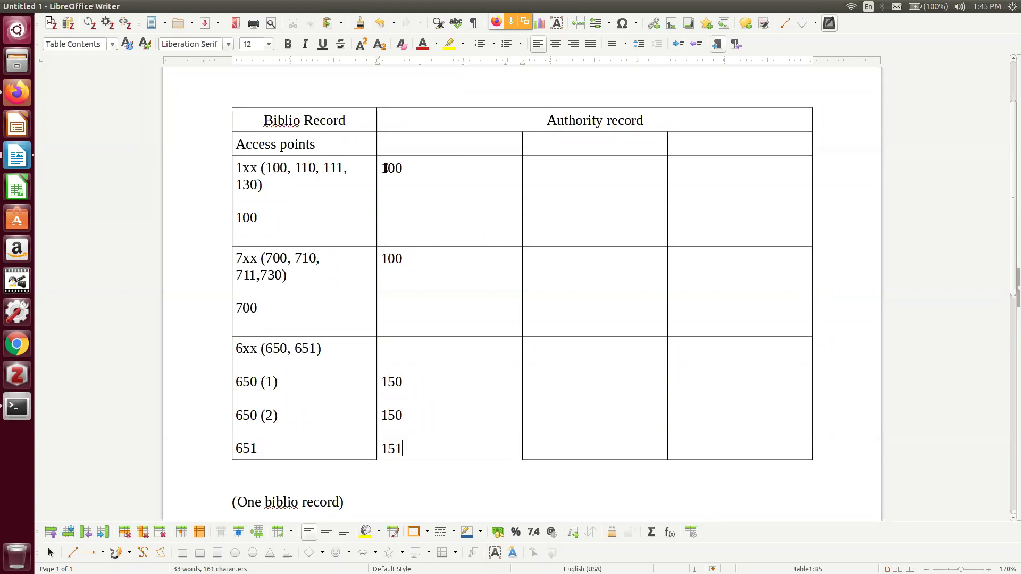
# Highlight the two 100 entries and the first 150 to point them out
pyautogui.moveTo(381, 170); pyautogui.dragTo(407, 170)
pyautogui.moveTo(381, 259); pyautogui.dragTo(408, 259)
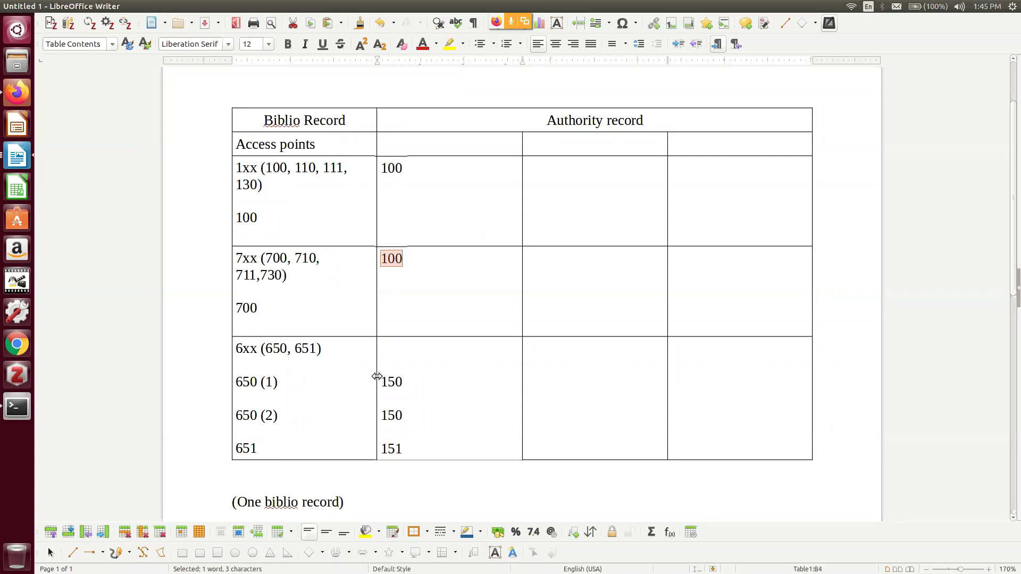
pyautogui.moveTo(388, 382); pyautogui.dragTo(438, 383)
# Highlight the 150, 151 and 100 entries in the first Authority record column
pyautogui.moveTo(381, 416); pyautogui.dragTo(410, 416)
pyautogui.moveTo(382, 453); pyautogui.dragTo(413, 448)
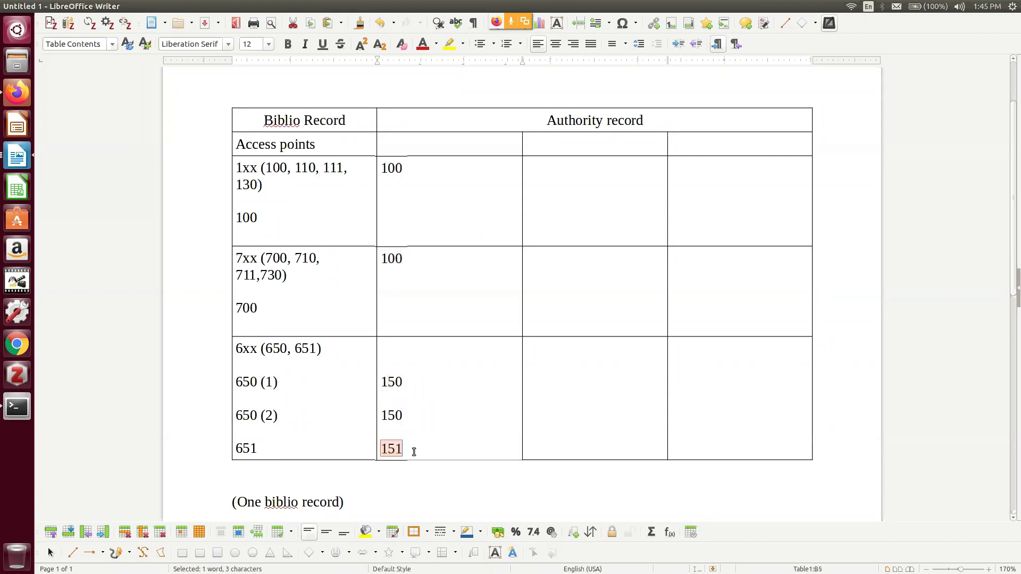
pyautogui.click(428, 442)
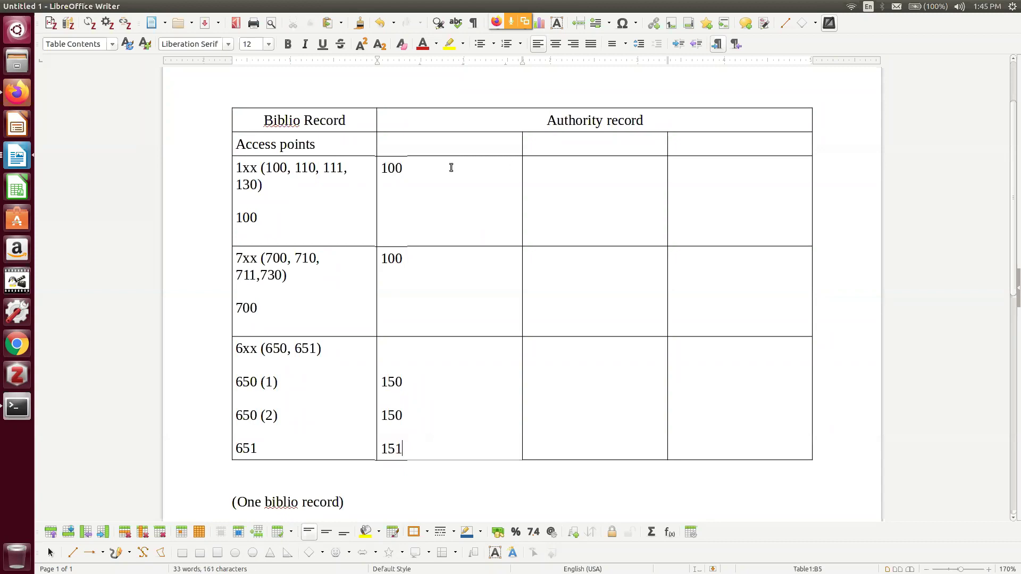
pyautogui.moveTo(405, 169); pyautogui.dragTo(382, 168)
# Fill the third column with 400 for 1xx and 7xx, and 450, 450, 451 for the 6xx entries
pyautogui.click(559, 167)
pyautogui.write('4000')
pyautogui.press('BackSpace')
pyautogui.write('400')
pyautogui.click(532, 342)
pyautogui.press('Return')
pyautogui.press('Return')
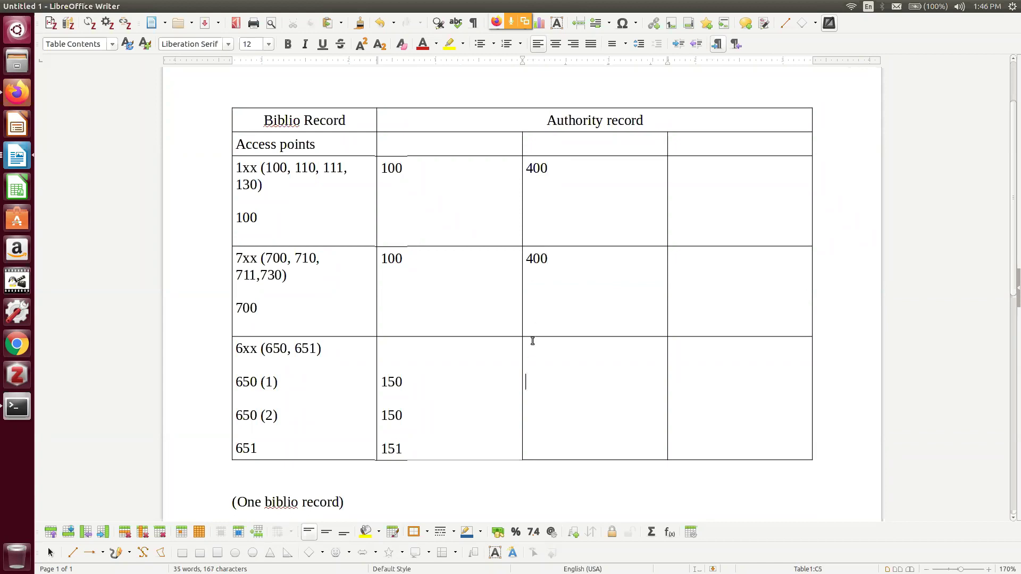
pyautogui.write('450')
pyautogui.press('Return')
pyautogui.press('Return')
pyautogui.write('450')
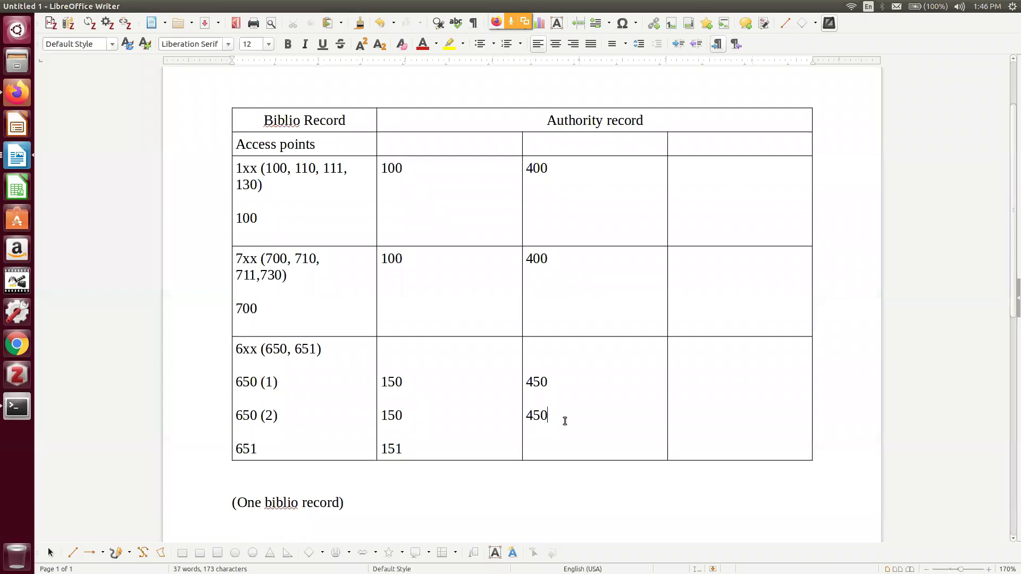
pyautogui.press('Return')
pyautogui.press('Return')
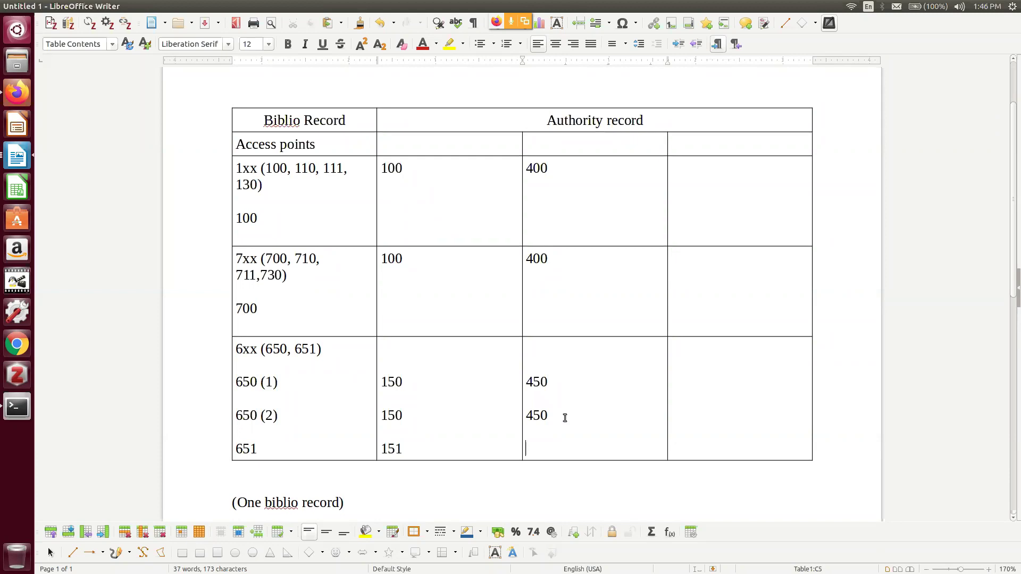
pyautogui.write('451')
# Fill the fourth column with 500 for 1xx and 7xx, and 550, 550, 551 for the 6xx entries
pyautogui.click(678, 168)
pyautogui.write('500500')
pyautogui.click(697, 375)
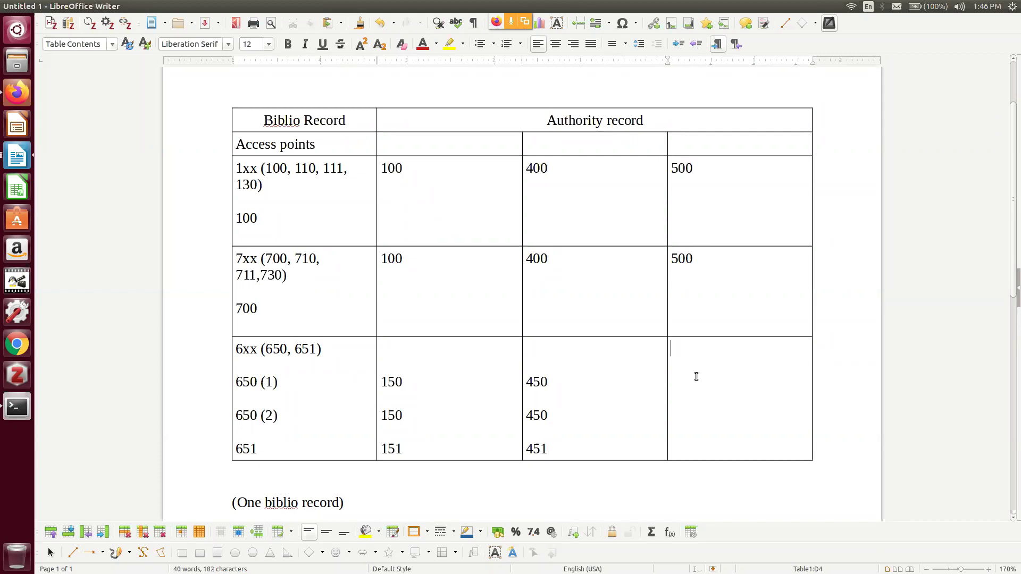
pyautogui.write('550')
pyautogui.press('Return')
pyautogui.write('550')
pyautogui.press('Return')
pyautogui.write('551')
# Type the note '(Five authority records)' next to '(One biblio record)' below the table
pyautogui.scroll(-3, 439, 167)
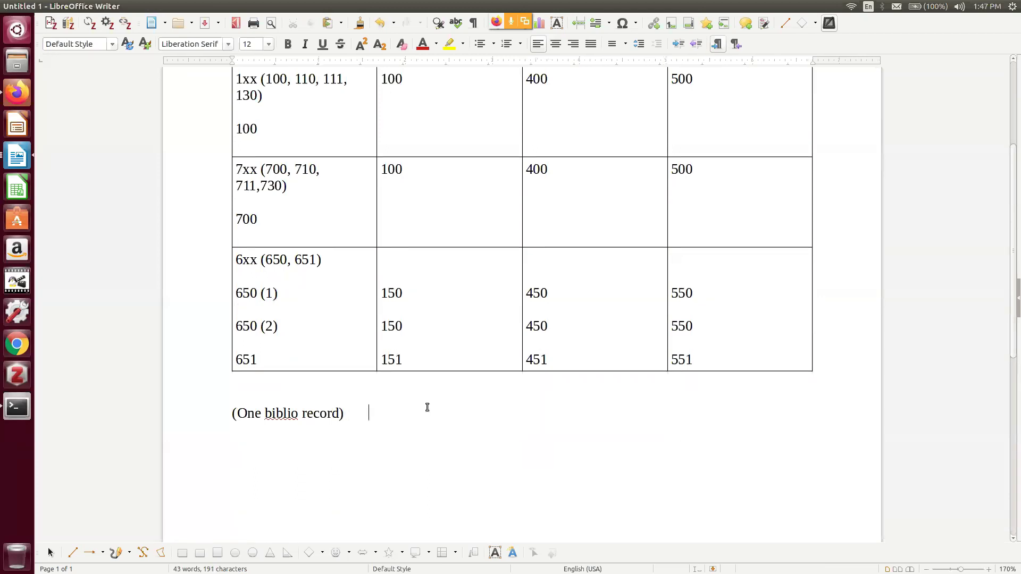
pyautogui.write('(Five authority records)')
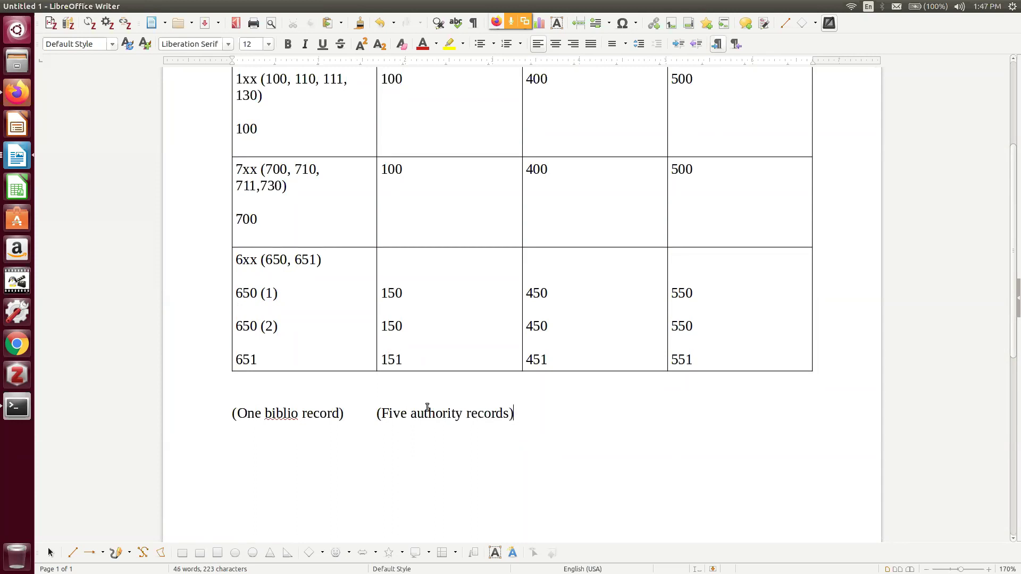
pyautogui.scroll(2, 571, 494)
pyautogui.scroll(-1, 571, 492)
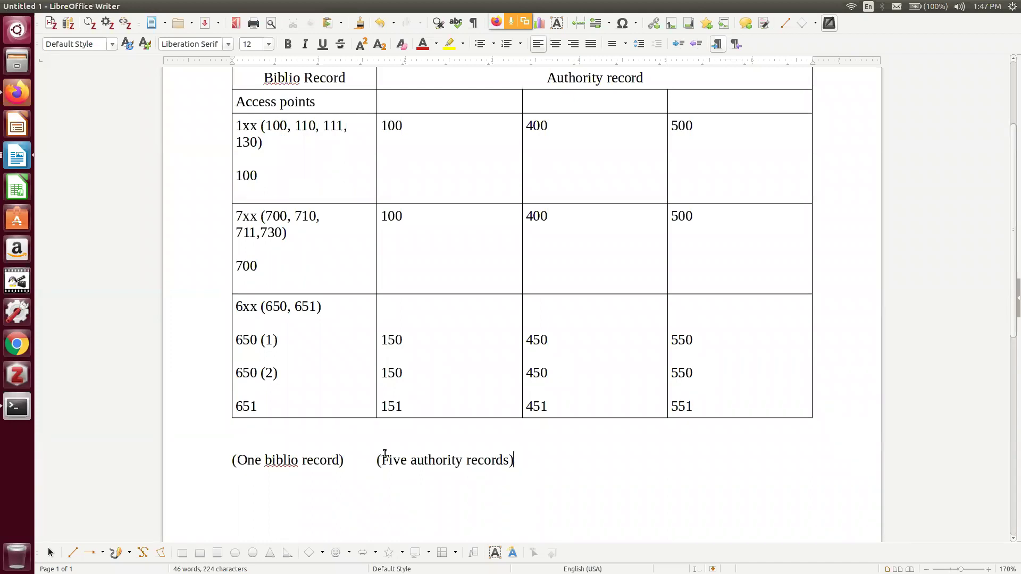
pyautogui.scroll(1, 570, 492)
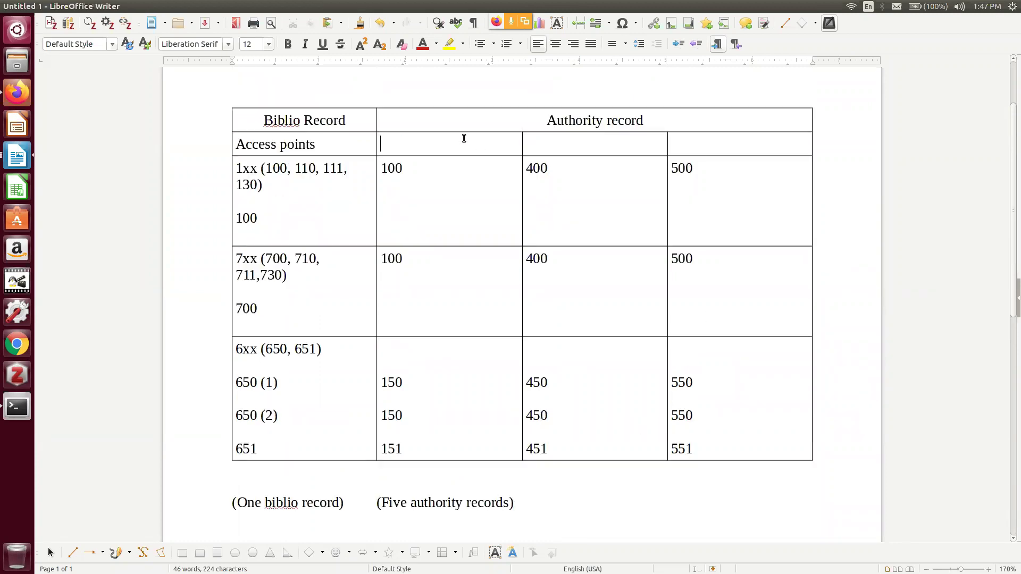
# Head the Authority record columns 'Pref headings', 'See' and 'See also', then return to the Koha browser
pyautogui.write('Pref headings')
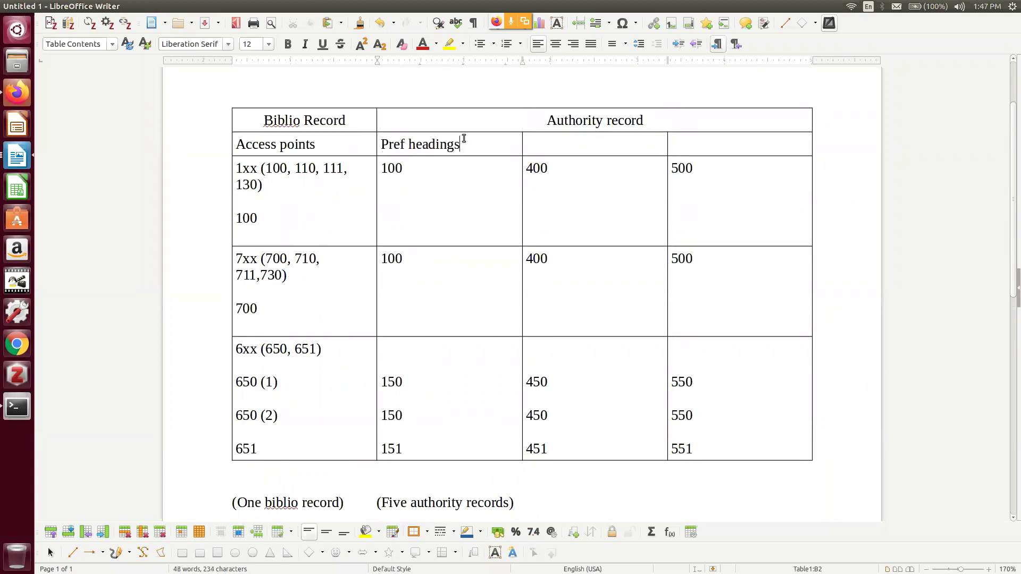
pyautogui.press('Tab')
pyautogui.write('see')
pyautogui.press('Tab')
pyautogui.write('See also')
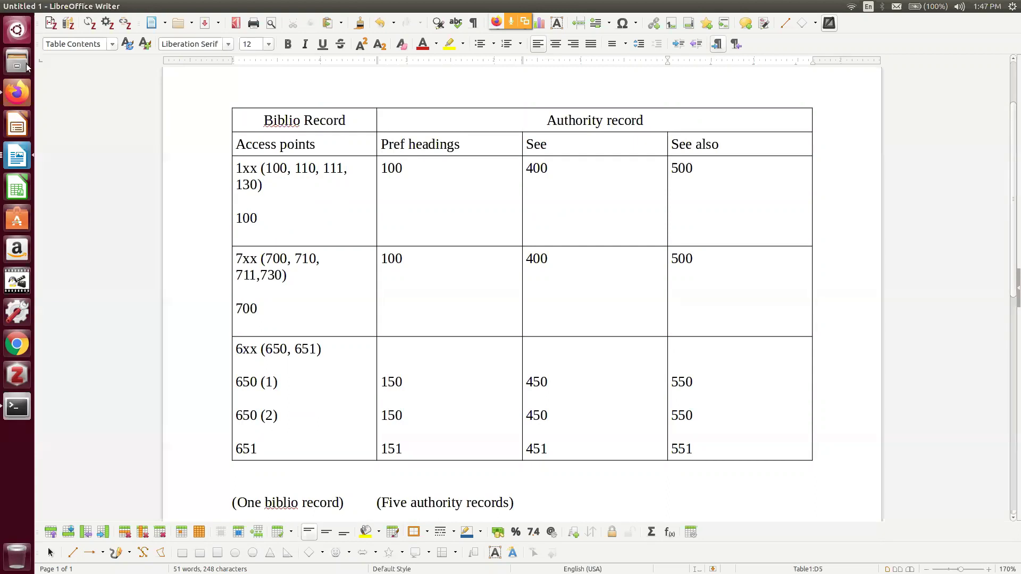
pyautogui.click(16, 93)
pyautogui.scroll(3, 170, 145)
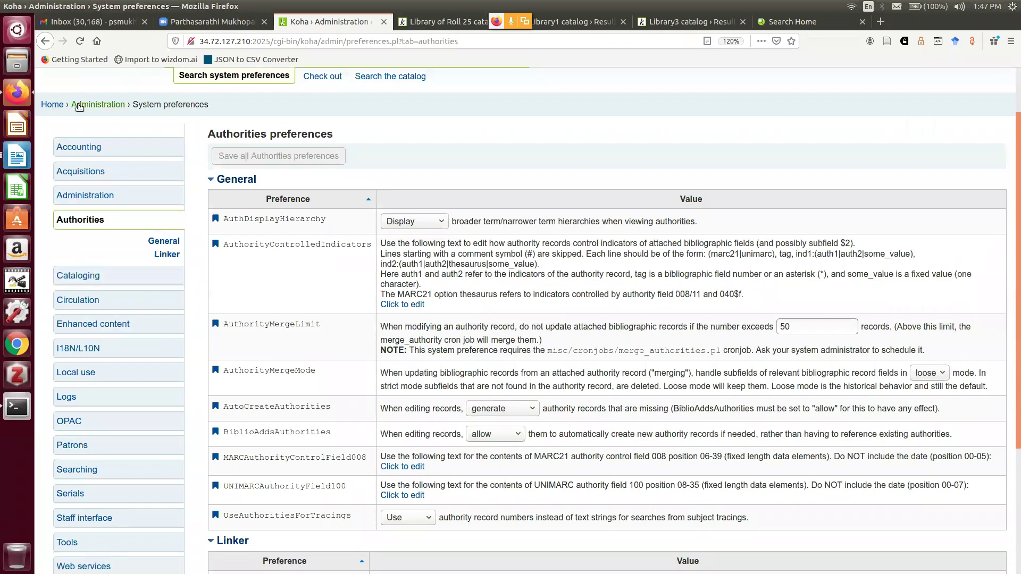
# From the Koha staff home page, search the catalog for 'sen'
pyautogui.click(47, 105)
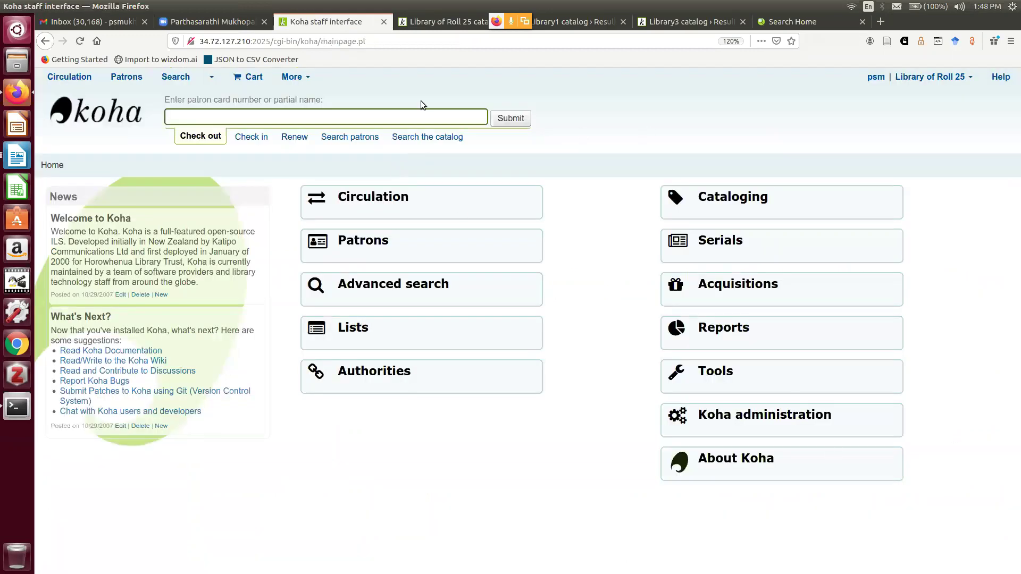
pyautogui.click(423, 136)
pyautogui.write('sen')
pyautogui.press('Return')
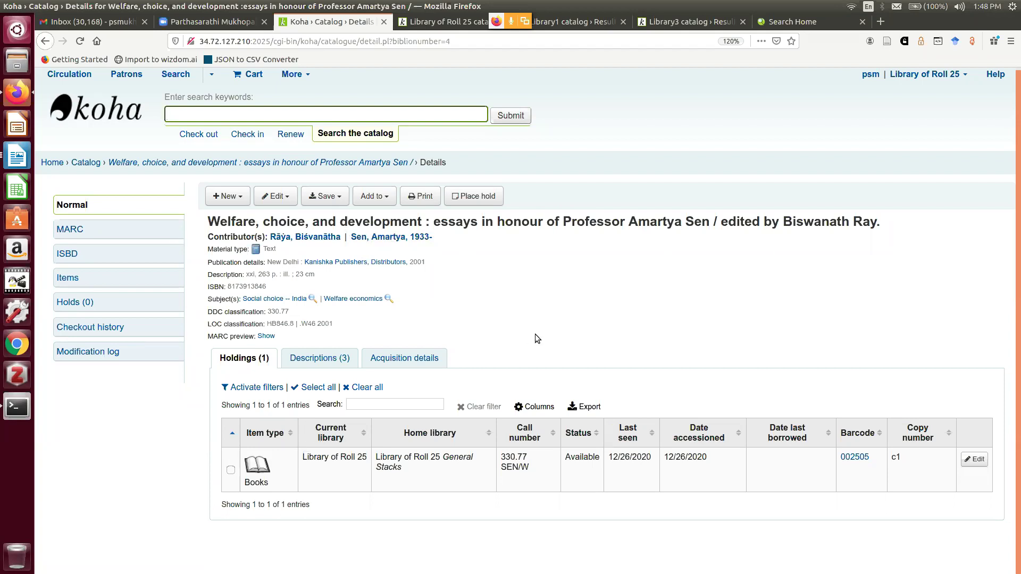
pyautogui.hotkey('ctrl', '+')
pyautogui.hotkey('ctrl', '+')
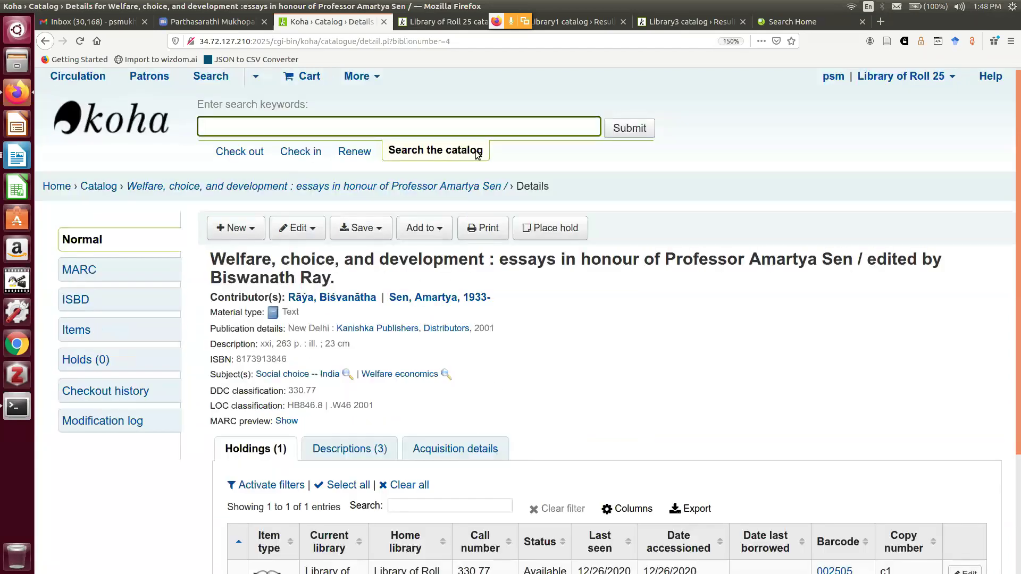
pyautogui.scroll(-2, 401, 241)
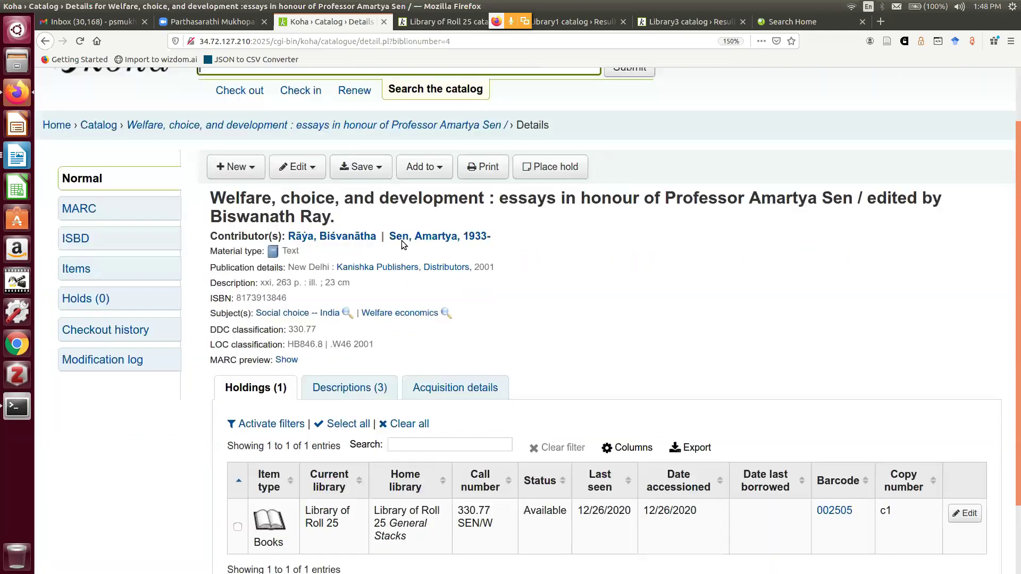
pyautogui.scroll(-1, 258, 224)
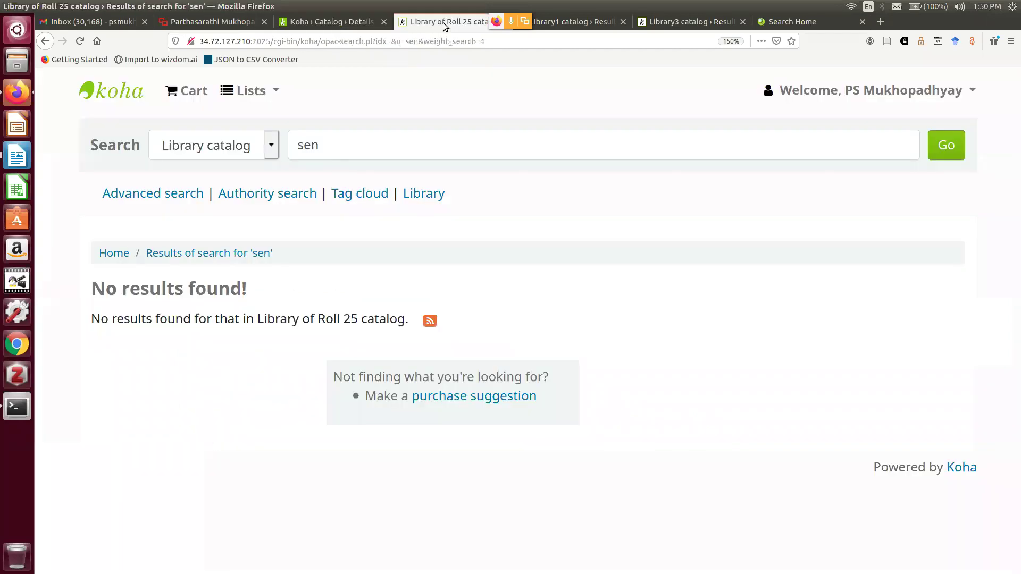
# In the Library of Roll 25 OPAC, run an Author search for 'A.K. Sen'
pyautogui.click(444, 22)
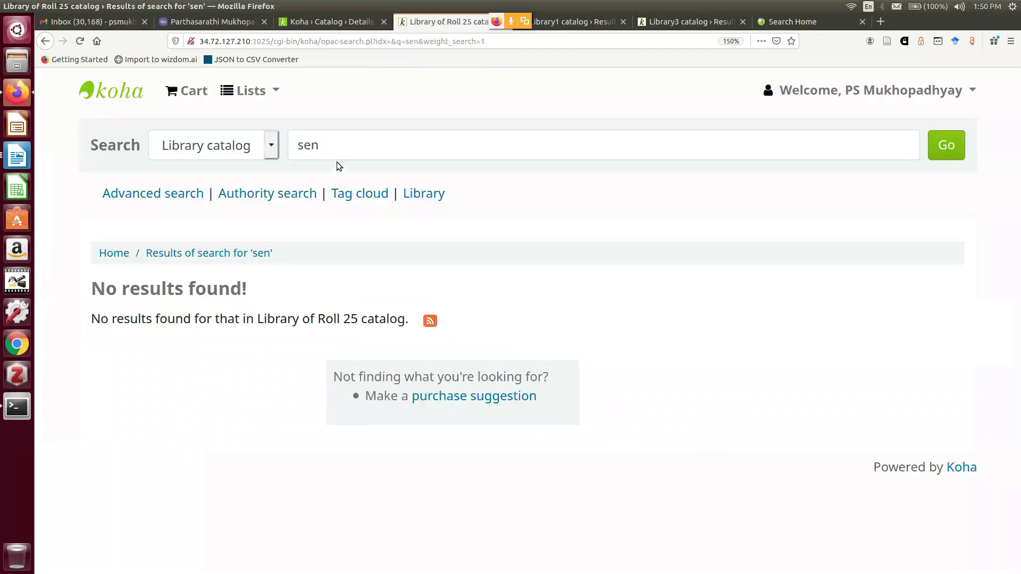
pyautogui.click(271, 144)
pyautogui.click(224, 207)
pyautogui.press('Tab')
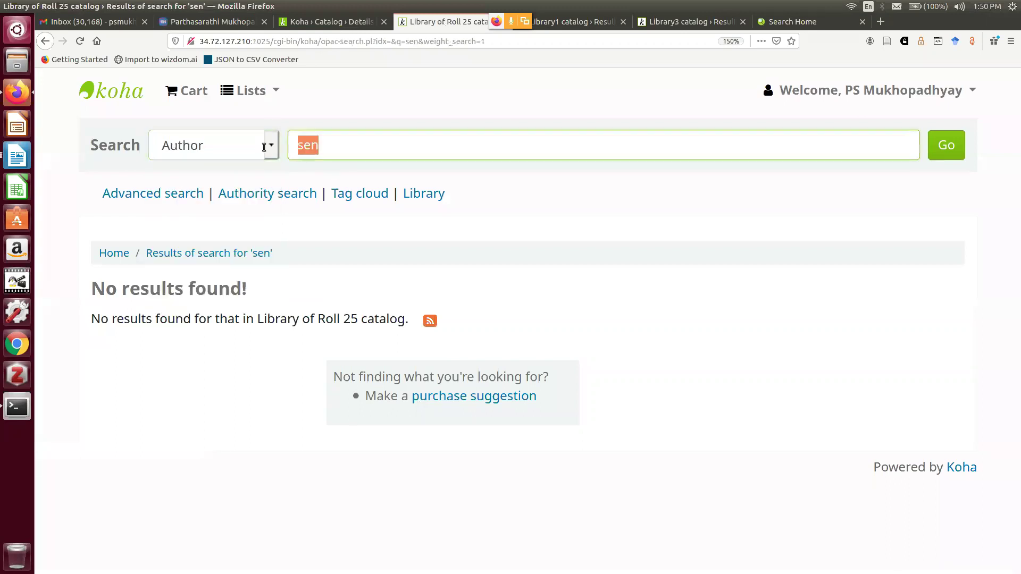
pyautogui.write('A')
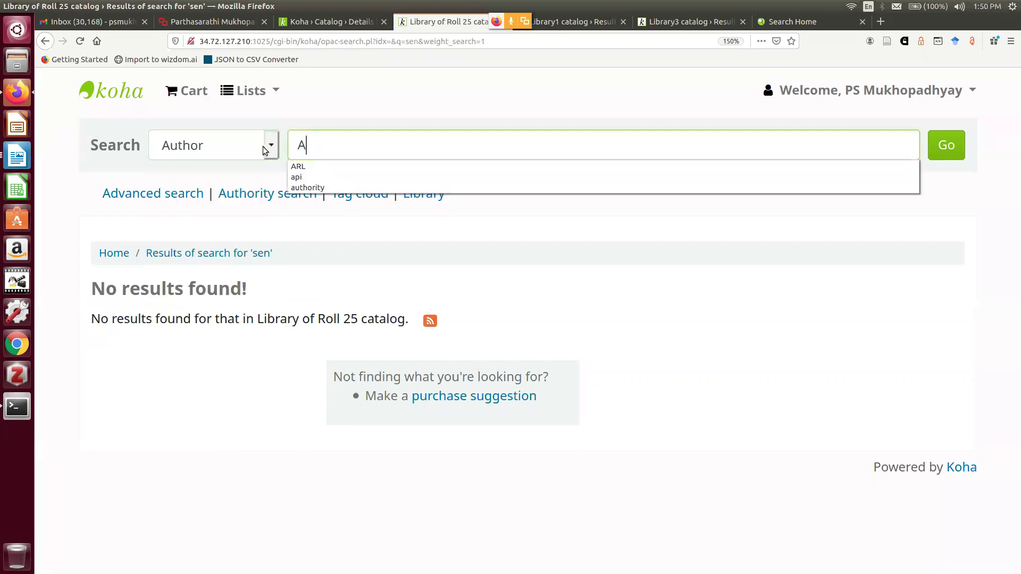
pyautogui.write(' K')
pyautogui.press('BackSpace')
pyautogui.press('BackSpace')
pyautogui.write('.K. Sen')
pyautogui.press('Return')
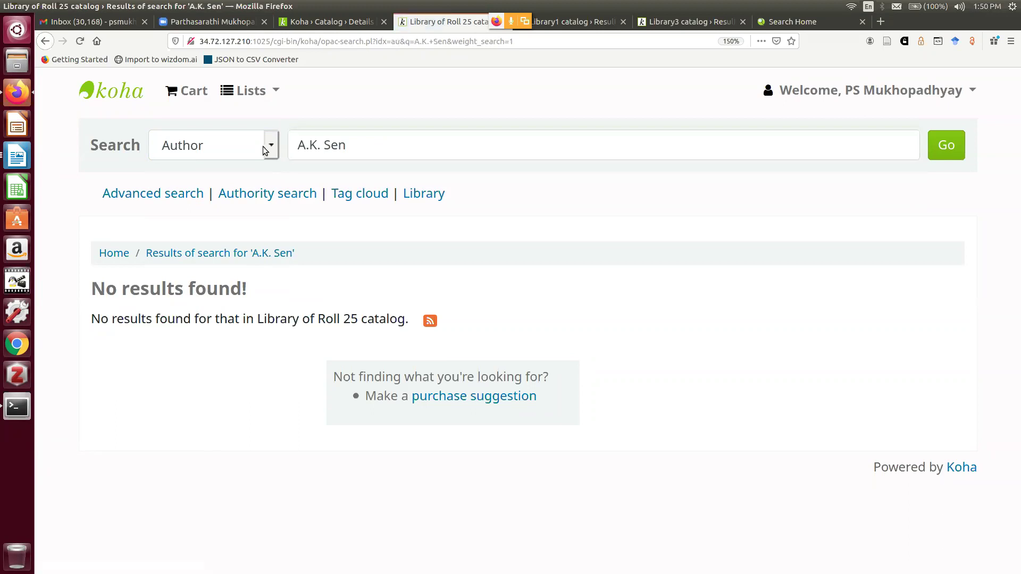
# Shorten the author query to 'Sen' and rerun the search
pyautogui.hotkey('ctrl', 'Right')
pyautogui.hotkey('ctrl', 'Right')
pyautogui.hotkey('ctrl', 'shift', 'Left')
pyautogui.hotkey('ctrl', 'shift', 'Left')
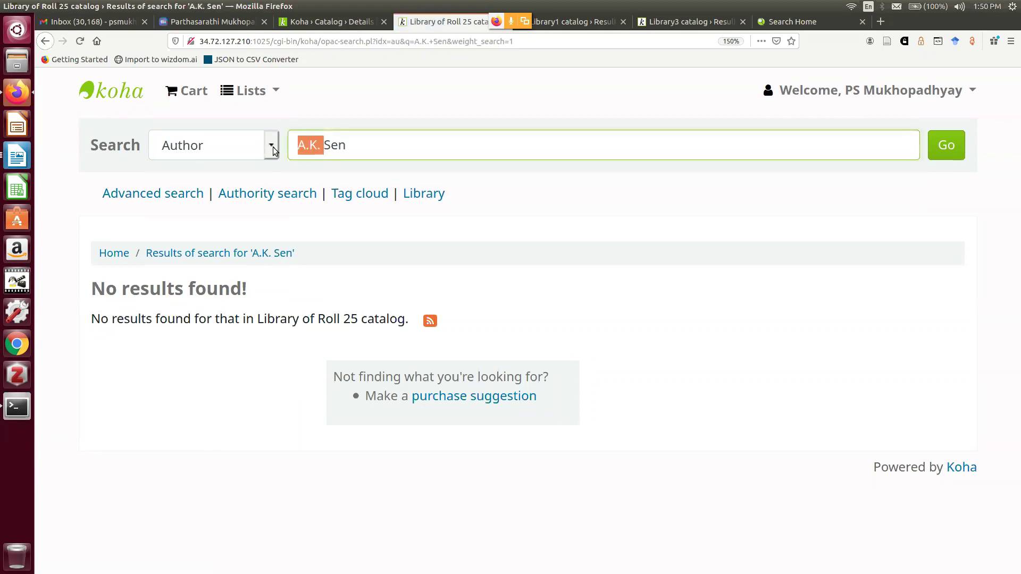
pyautogui.press('BackSpace')
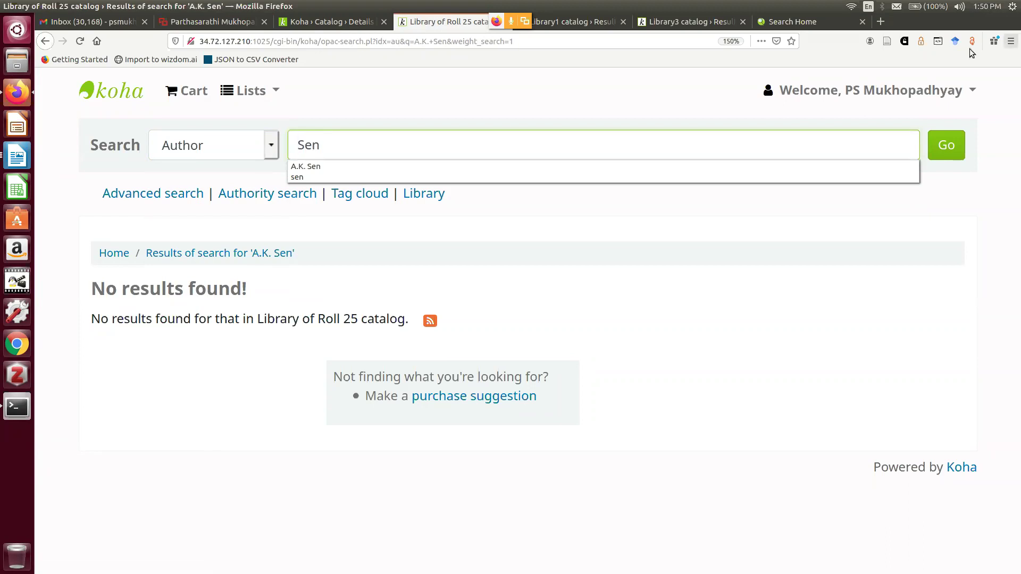
pyautogui.click(946, 145)
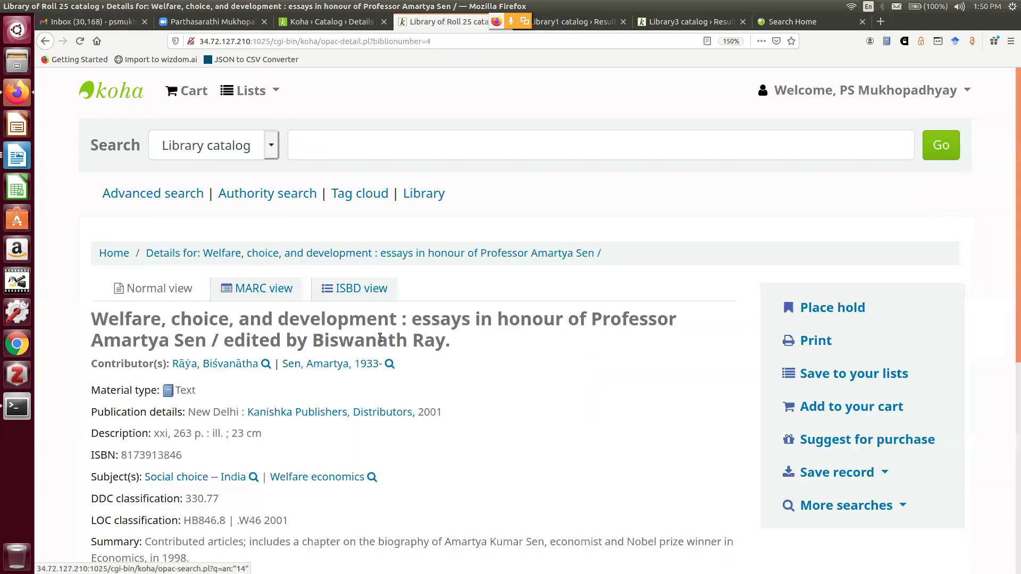
pyautogui.scroll(-3, 379, 337)
pyautogui.scroll(3, 315, 253)
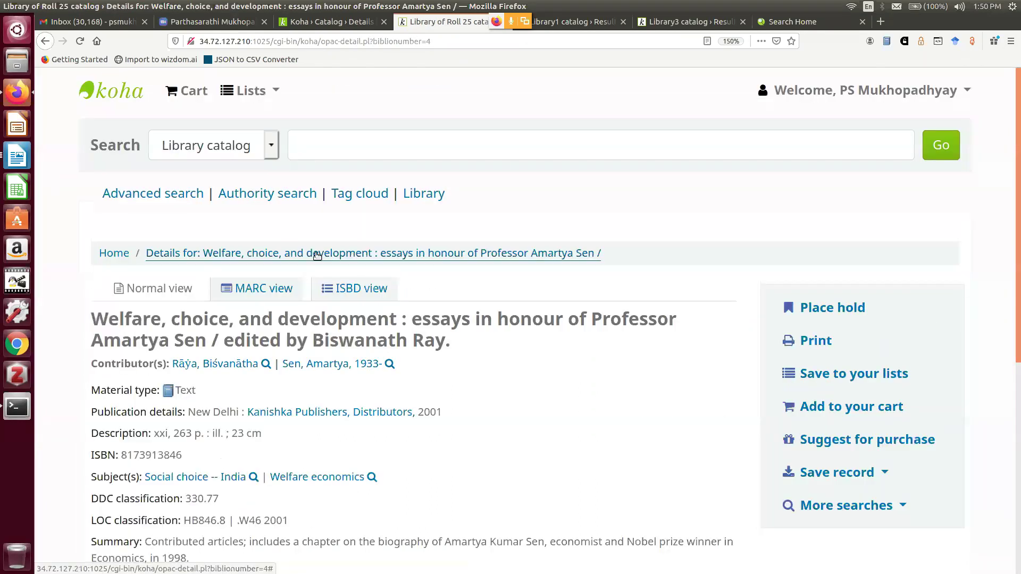
# Run the Author search for 'A.K. Sen' again
pyautogui.click(268, 152)
pyautogui.click(246, 205)
pyautogui.click(311, 150)
pyautogui.write('A.K. Sen')
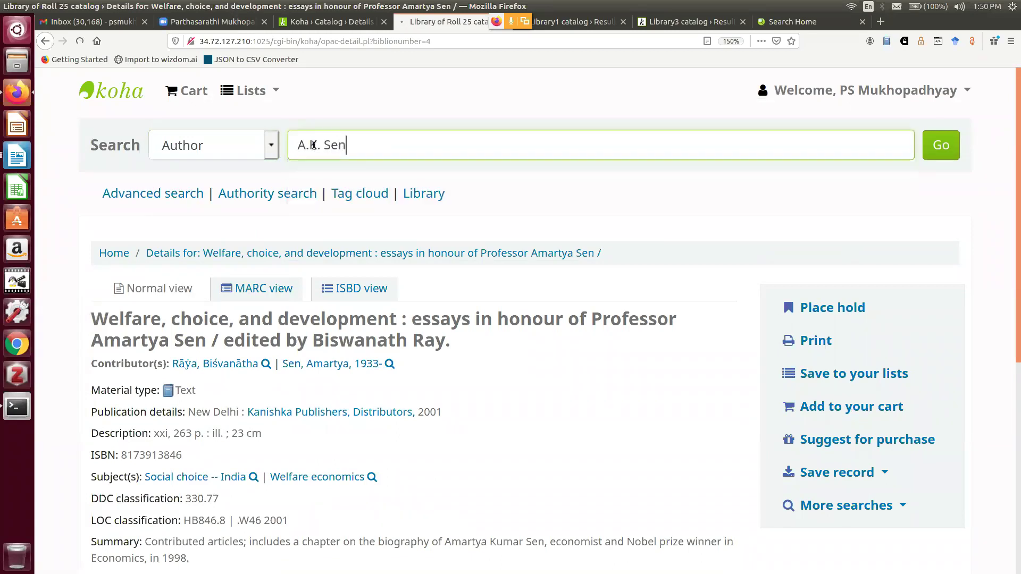
pyautogui.press('Return')
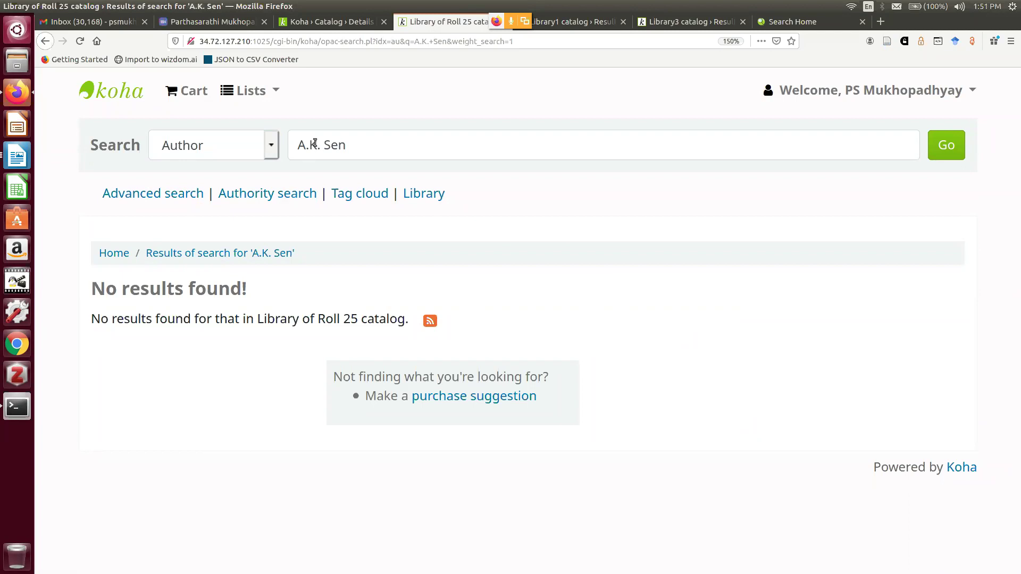
# Run a Subject search for 'welfare economics', correcting the 'welface' typo
pyautogui.click(270, 148)
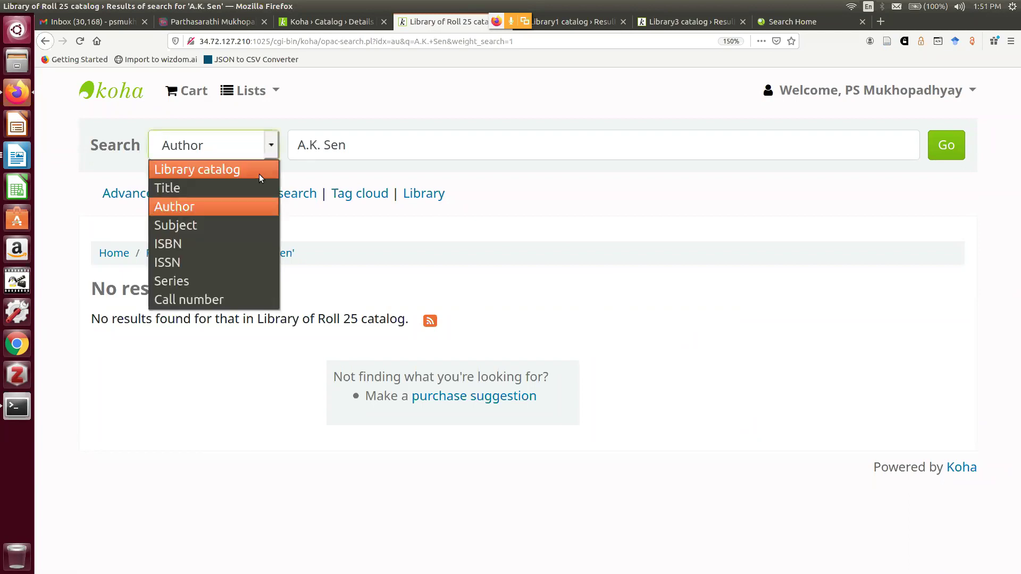
pyautogui.click(239, 225)
pyautogui.moveTo(347, 145); pyautogui.dragTo(266, 128)
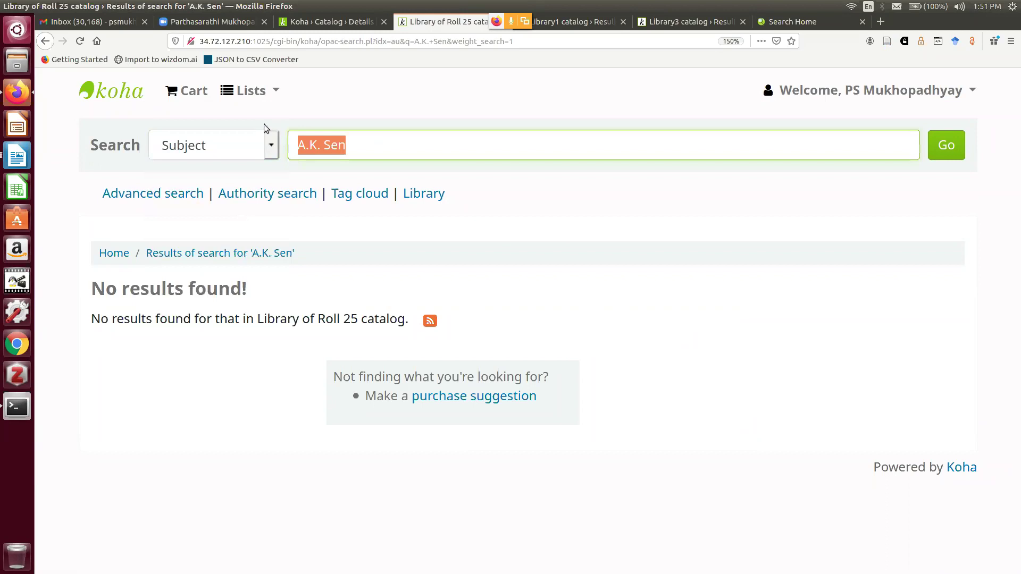
pyautogui.write('welfac')
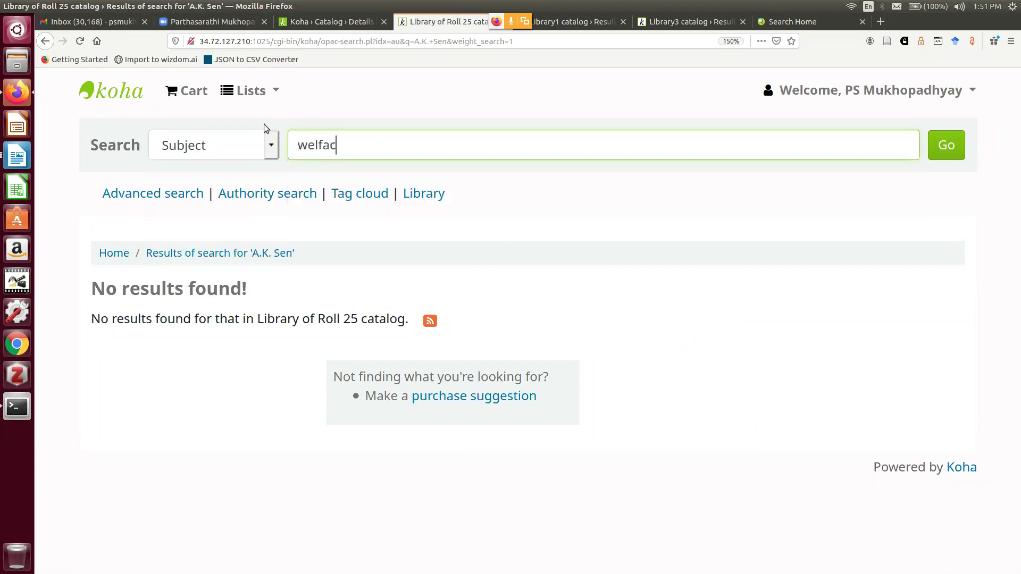
pyautogui.write('e economics')
pyautogui.press('Return')
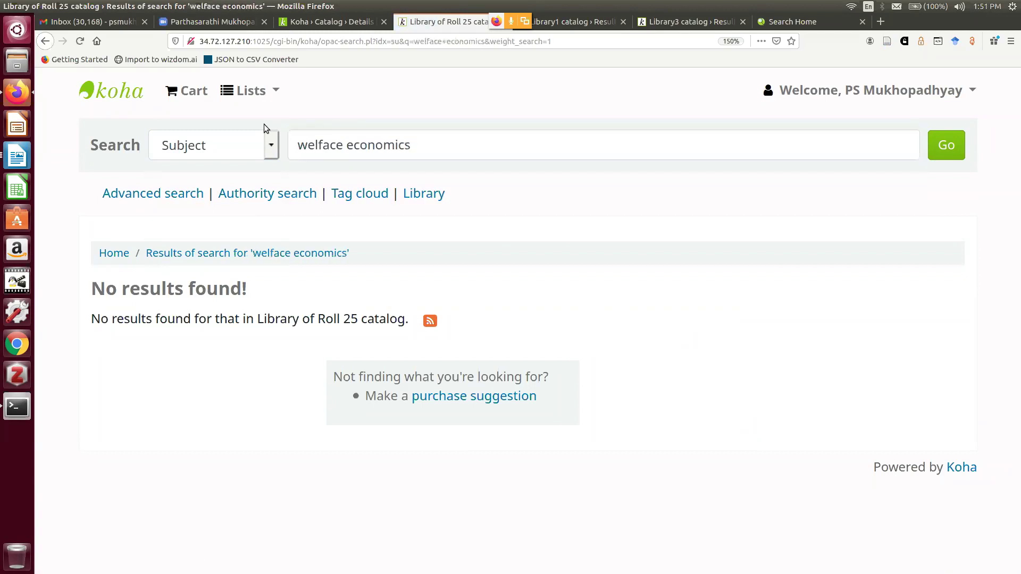
pyautogui.click(337, 149)
pyautogui.press('BackSpace')
pyautogui.write('r')
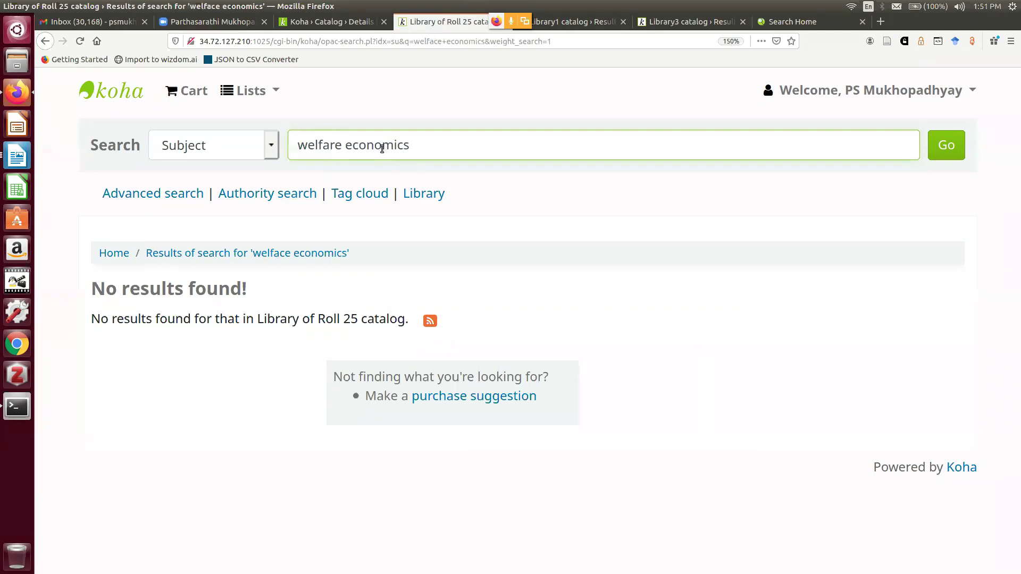
pyautogui.press('Return')
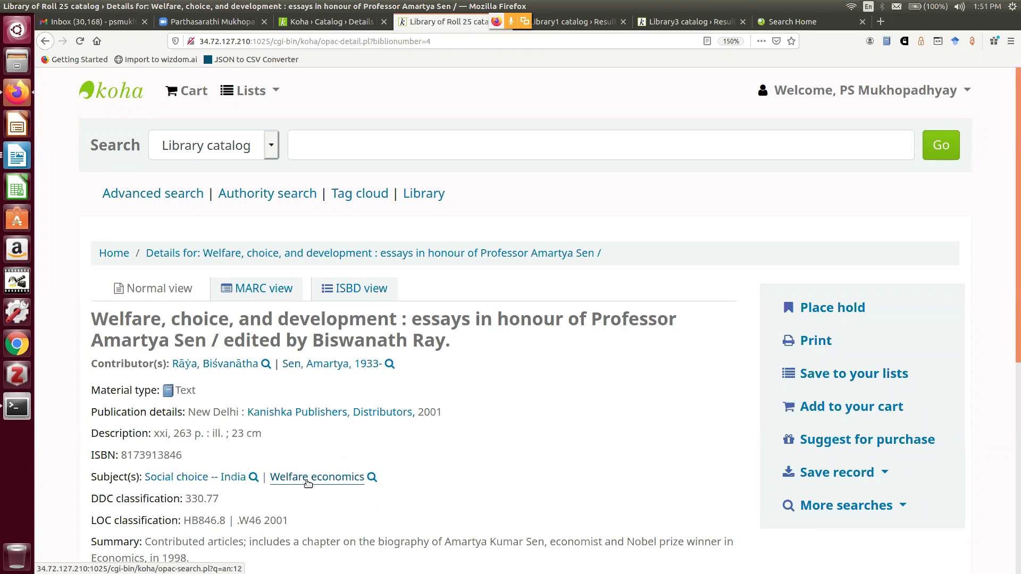
# Run a Subject search for 'social security', then return to the staff record details
pyautogui.click(271, 149)
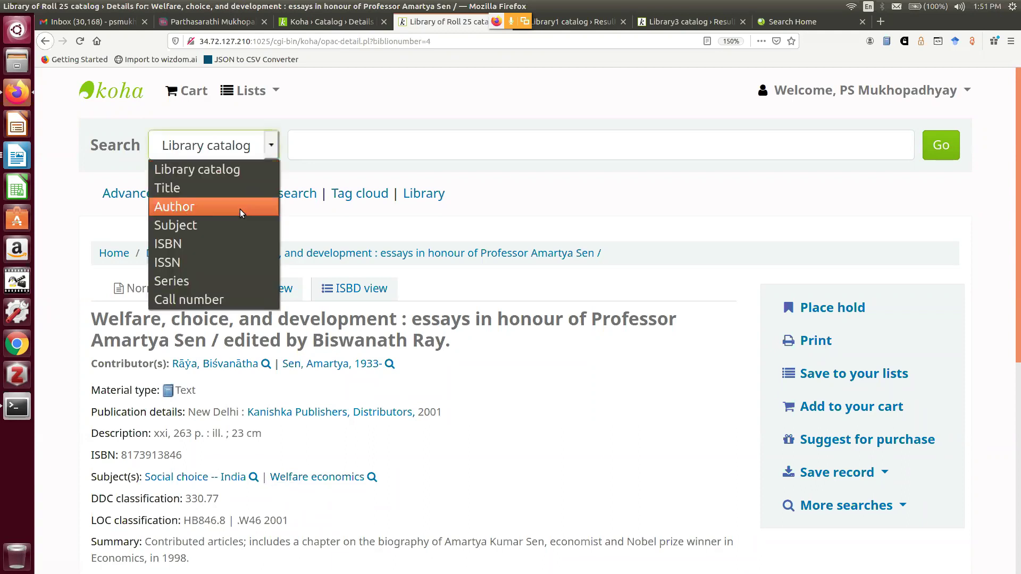
pyautogui.click(233, 225)
pyautogui.click(331, 144)
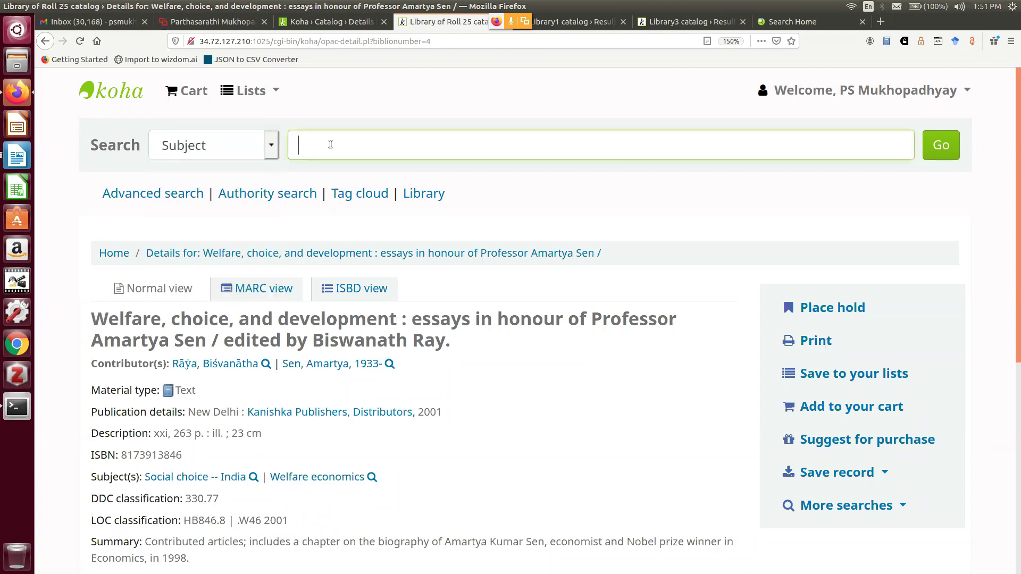
pyautogui.write('social')
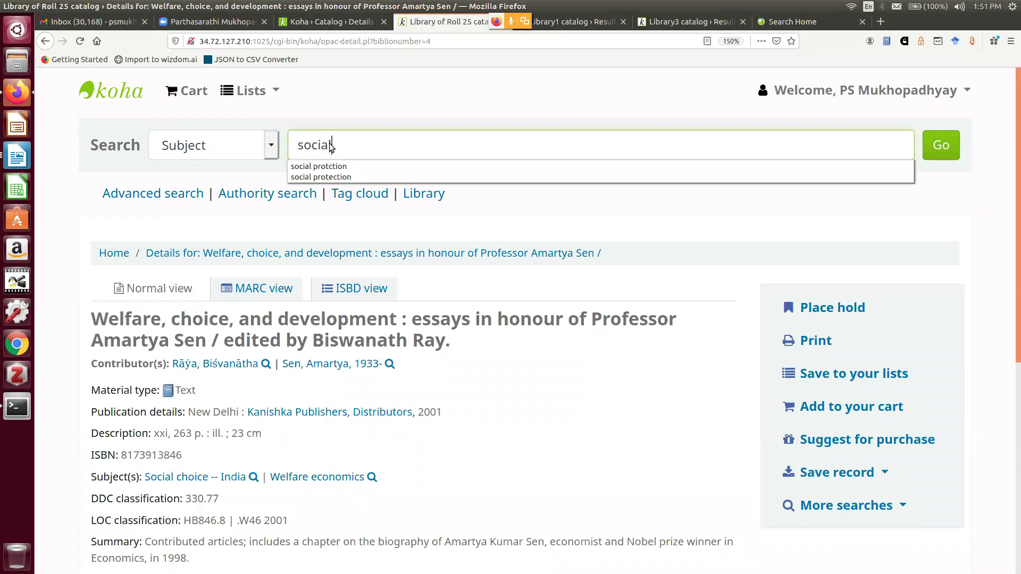
pyautogui.write(' security')
pyautogui.press('Return')
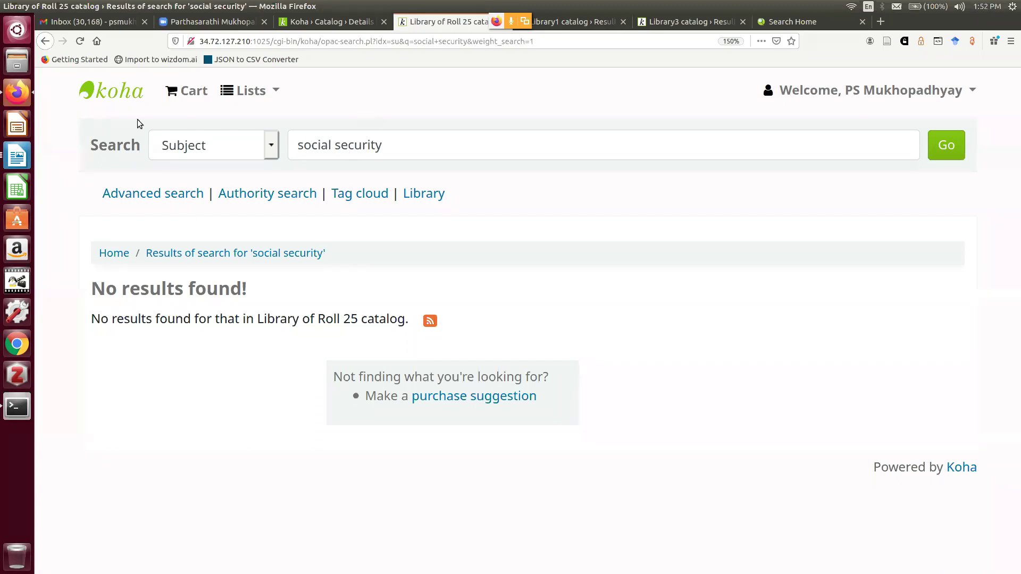
pyautogui.click(319, 22)
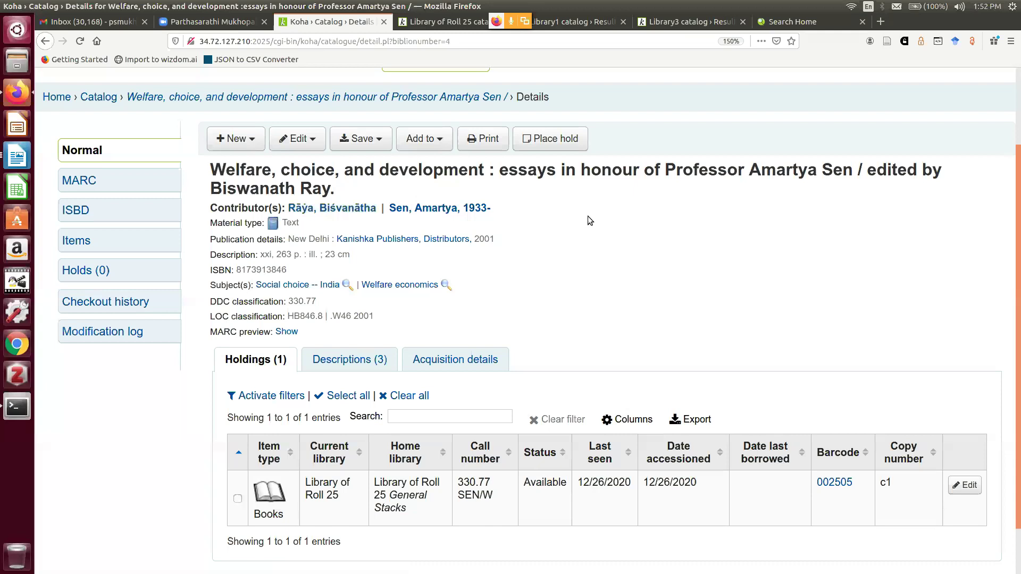
# Look over the Welfare, choice, and development details, then go back to the staff home page
pyautogui.scroll(-2, 588, 219)
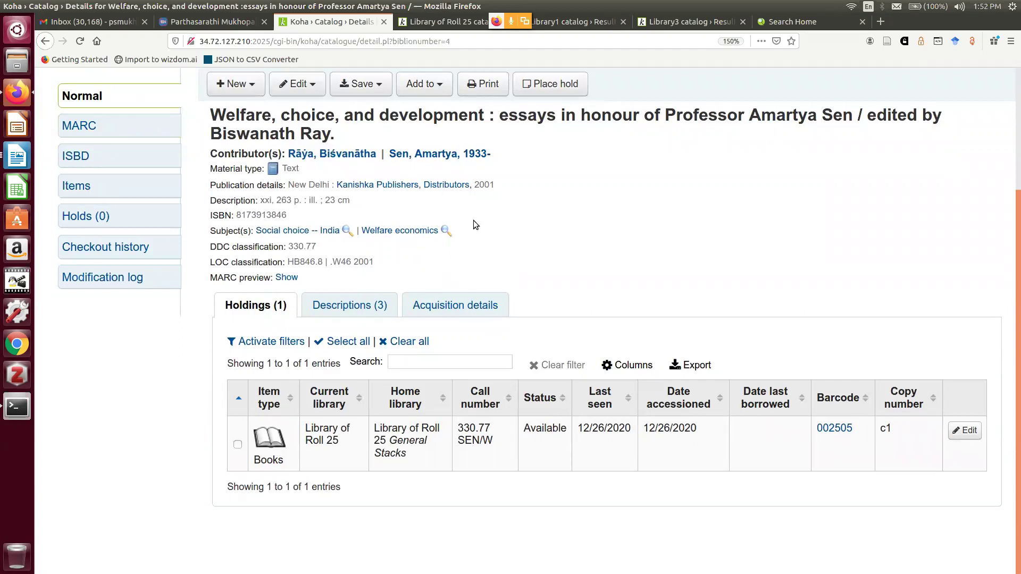
pyautogui.scroll(3, 126, 338)
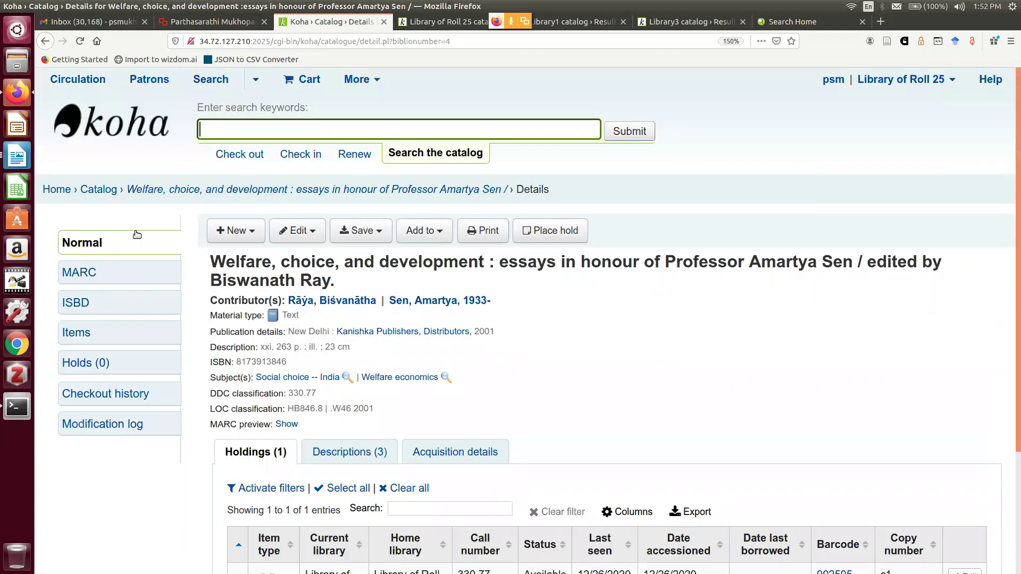
pyautogui.click(61, 192)
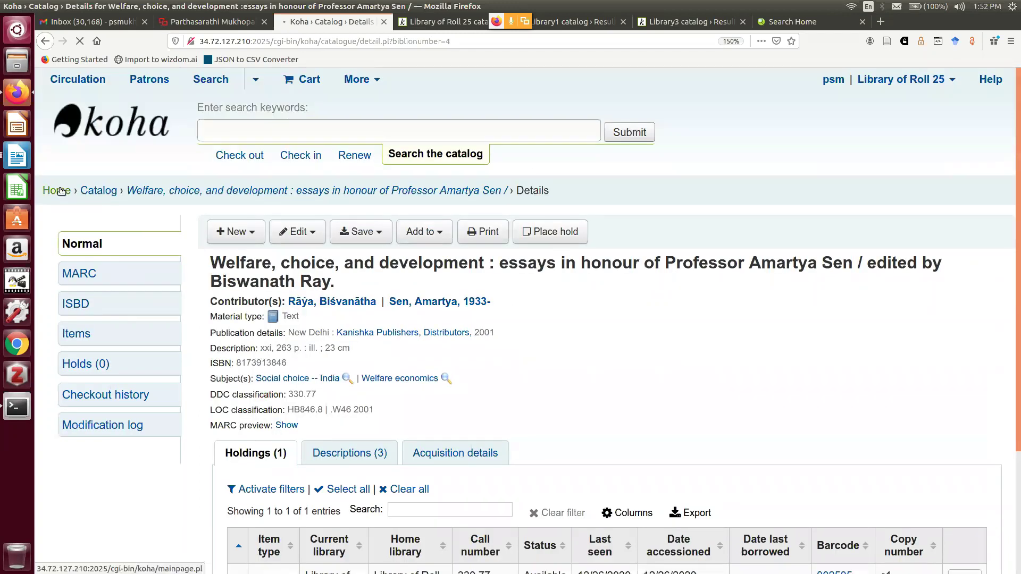
# Search Personal Name authorities for 'amartya' and open the Sen, Amartya, 1933- record for editing
pyautogui.scroll(-3, 667, 297)
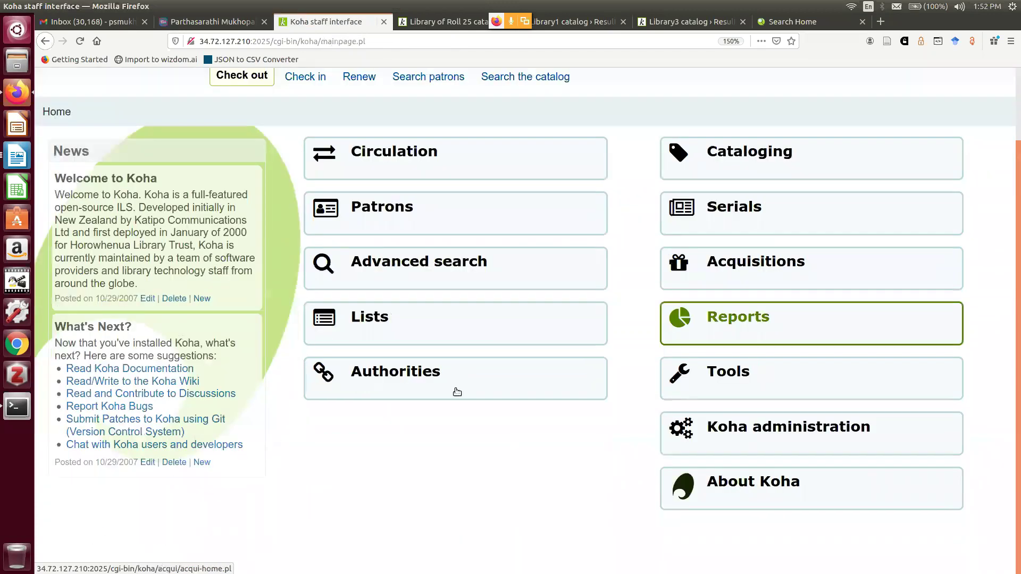
pyautogui.click(422, 383)
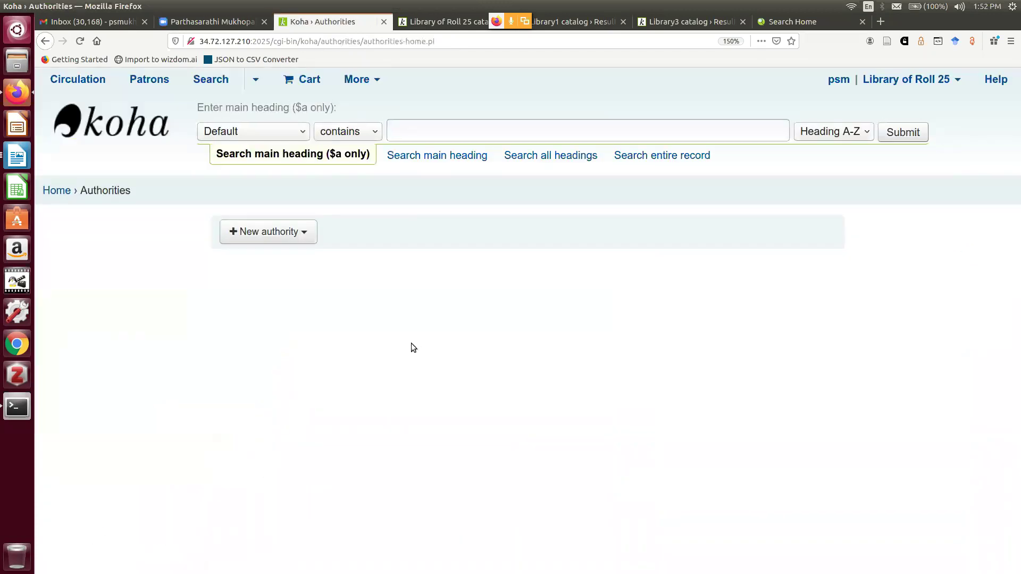
pyautogui.click(302, 131)
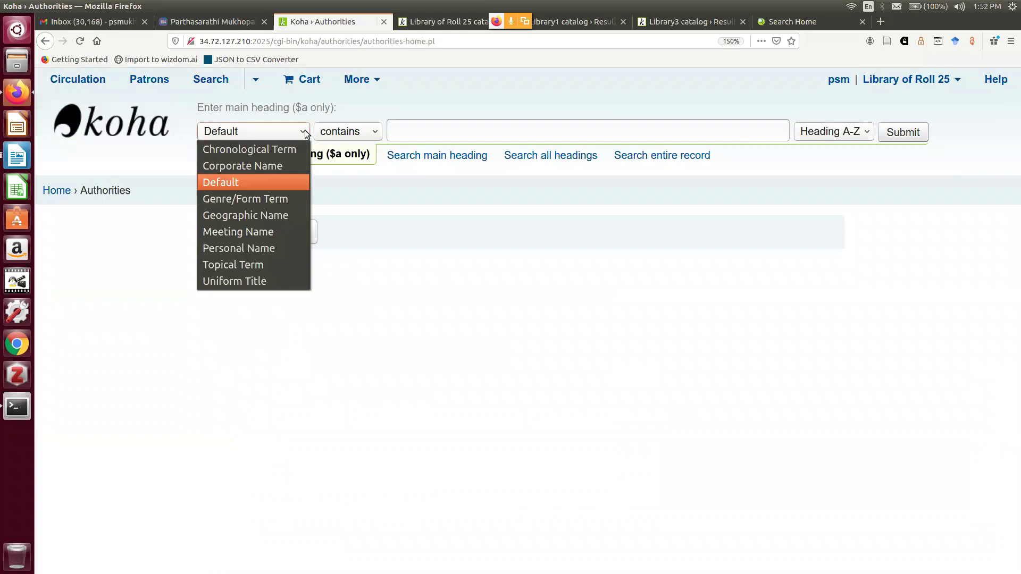
pyautogui.click(266, 249)
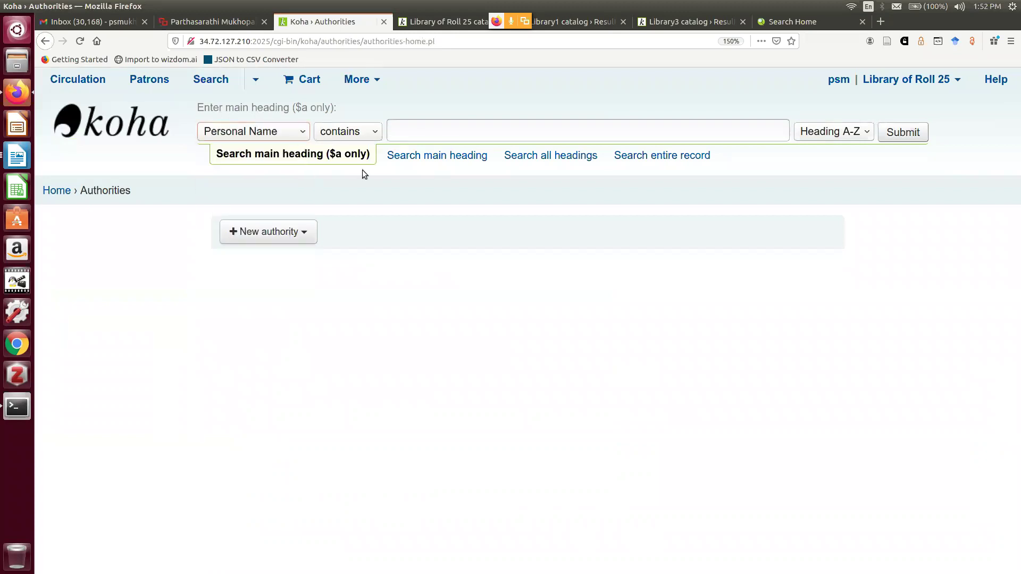
pyautogui.click(423, 134)
pyautogui.write('sen')
pyautogui.write(',')
pyautogui.press('BackSpace')
pyautogui.press('BackSpace')
pyautogui.press('BackSpace')
pyautogui.press('BackSpace')
pyautogui.press('BackSpace')
pyautogui.write('amartya')
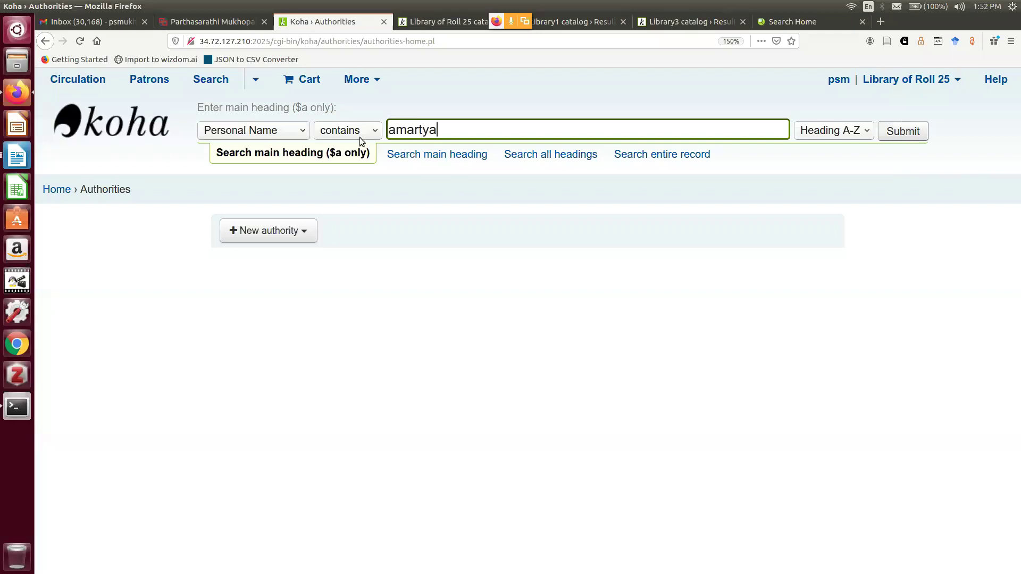
pyautogui.click(902, 130)
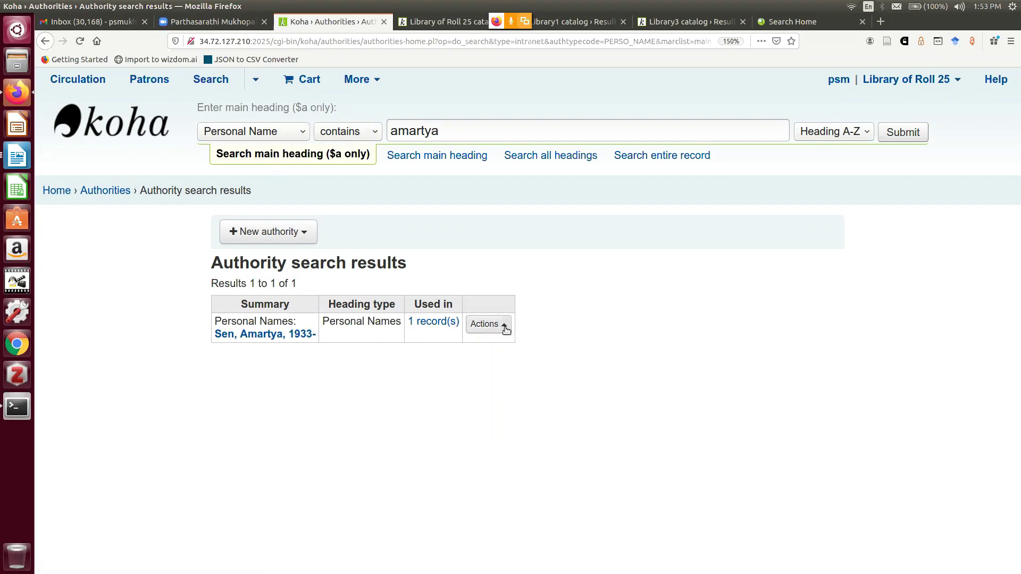
pyautogui.click(506, 329)
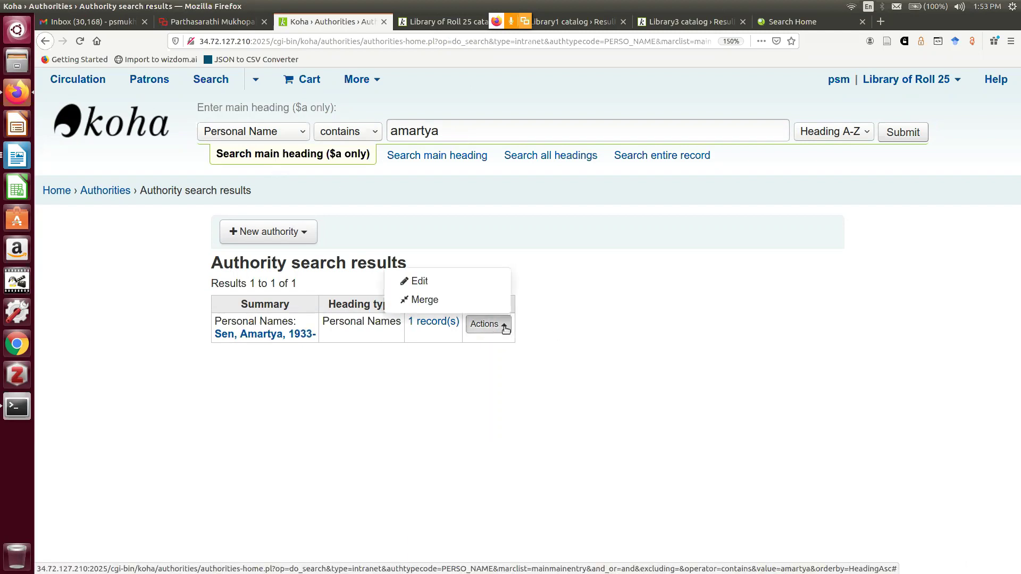
pyautogui.click(455, 279)
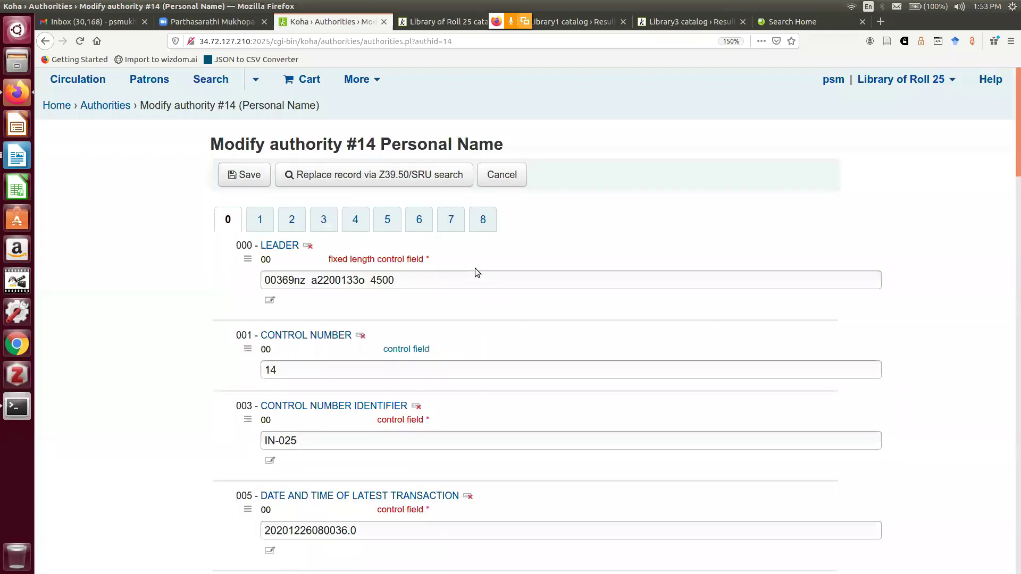
# Review the authority form's 100 heading field and check record number 14 in the address
pyautogui.scroll(-2, 475, 268)
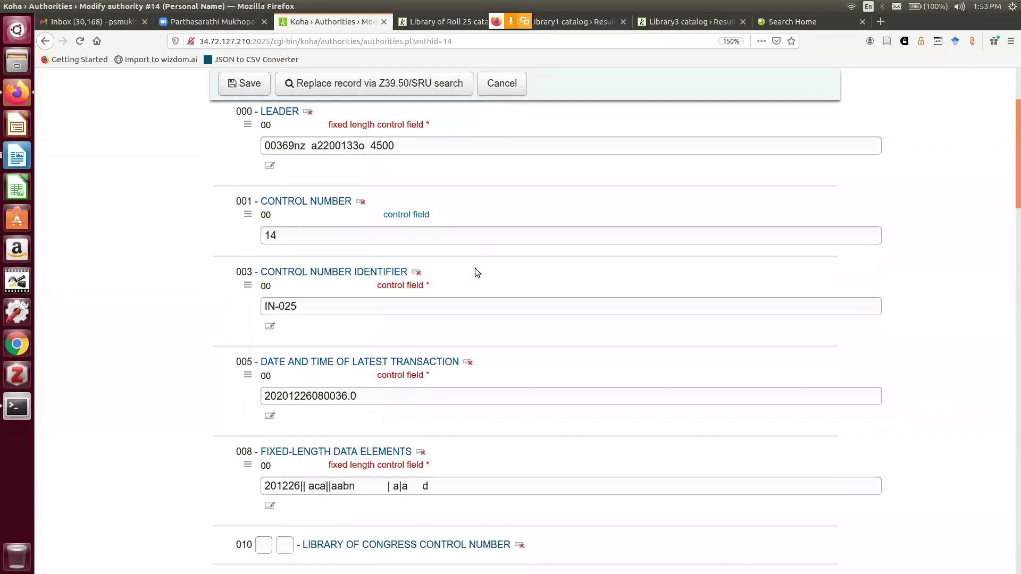
pyautogui.scroll(3, 475, 273)
pyautogui.scroll(-2, 451, 340)
pyautogui.scroll(-1, 450, 337)
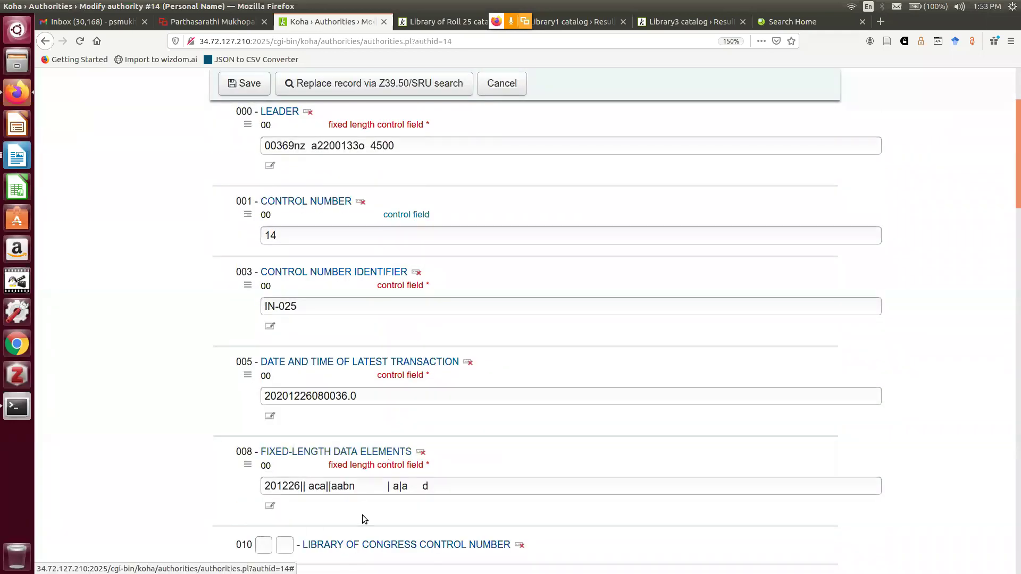
pyautogui.scroll(-2, 373, 492)
pyautogui.scroll(2, 372, 486)
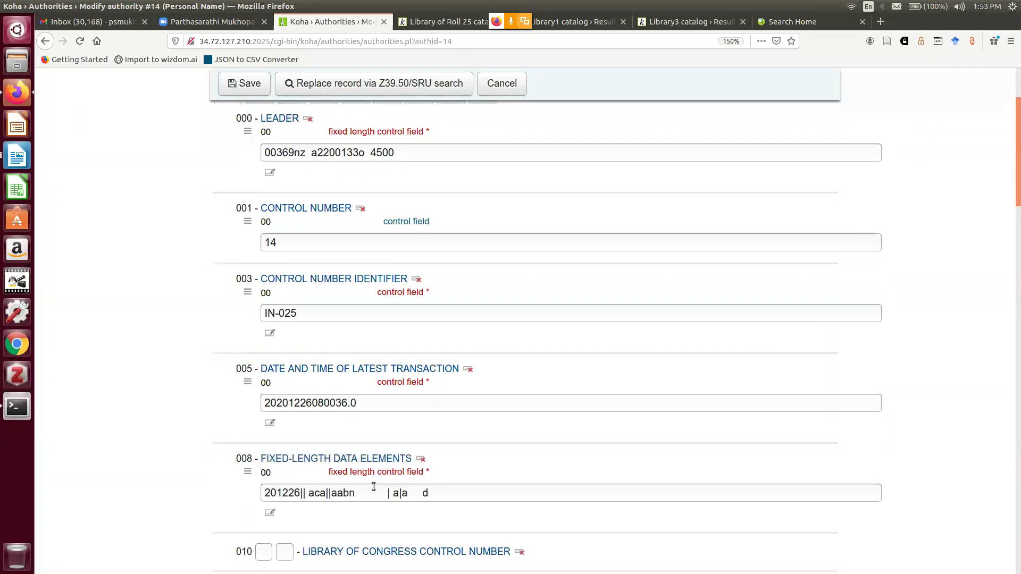
pyautogui.scroll(3, 374, 486)
pyautogui.click(259, 222)
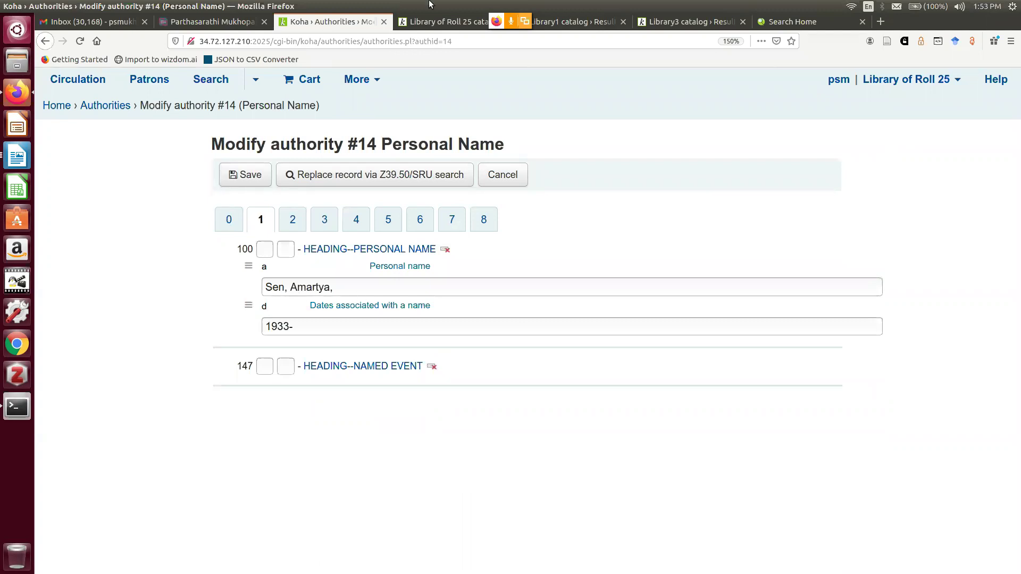
pyautogui.doubleClick(465, 39)
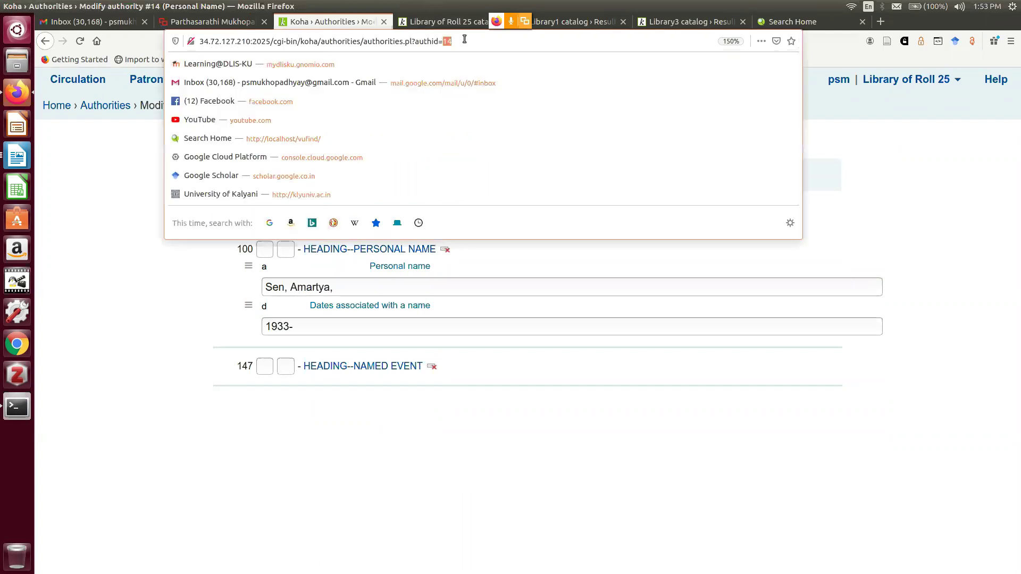
pyautogui.click(464, 38)
pyautogui.click(401, 432)
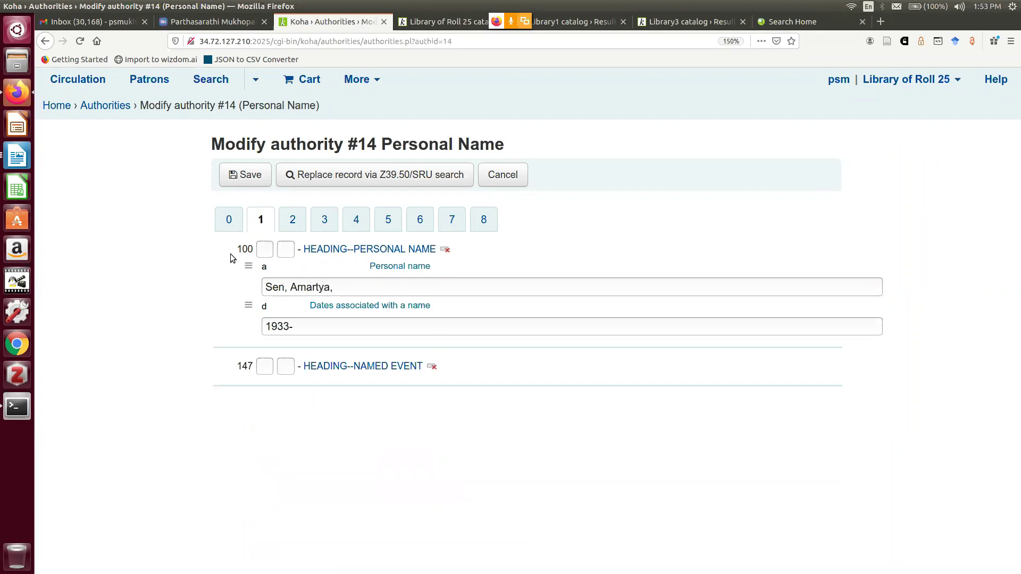
# Set the first indicator of field 100 to 1
pyautogui.click(269, 250)
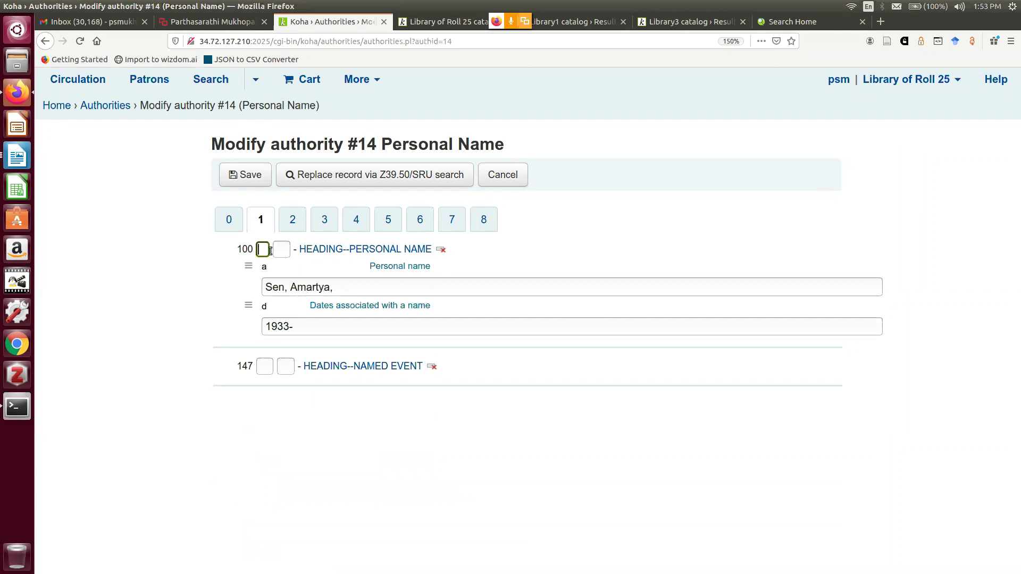
pyautogui.write('1')
pyautogui.click(288, 253)
# Fill the 400 see-from field with first indicator 1 and variant name 'Sen, A.K.'
pyautogui.click(356, 220)
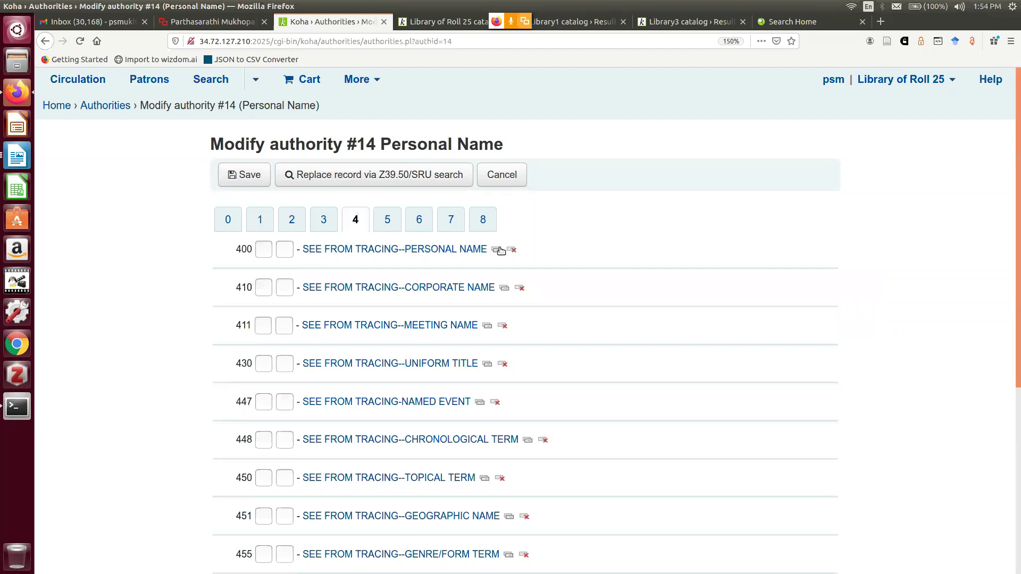
pyautogui.click(407, 250)
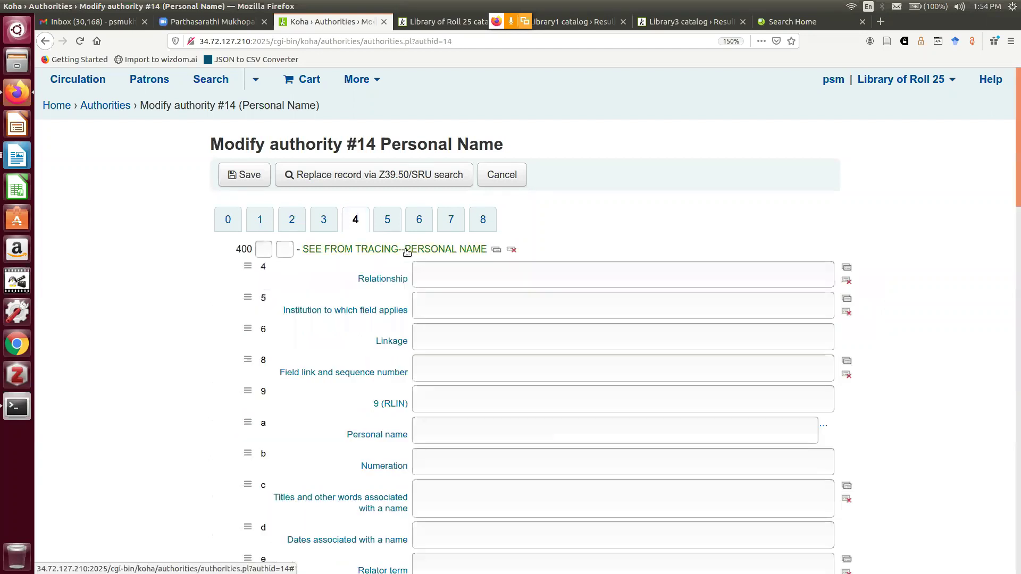
pyautogui.click(263, 249)
pyautogui.write('1')
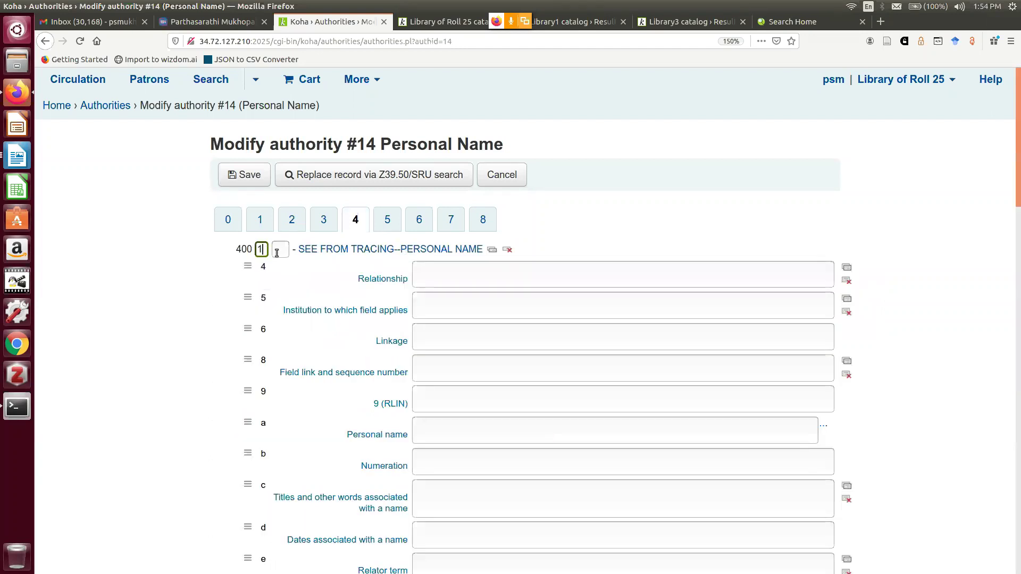
pyautogui.click(450, 301)
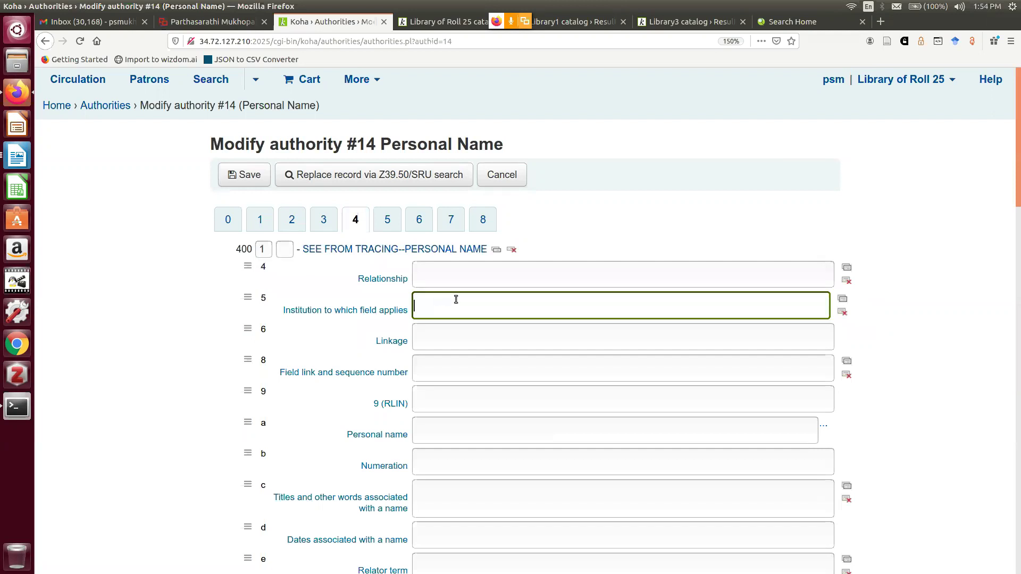
pyautogui.scroll(-1, 456, 299)
pyautogui.scroll(-3, 456, 299)
pyautogui.click(430, 301)
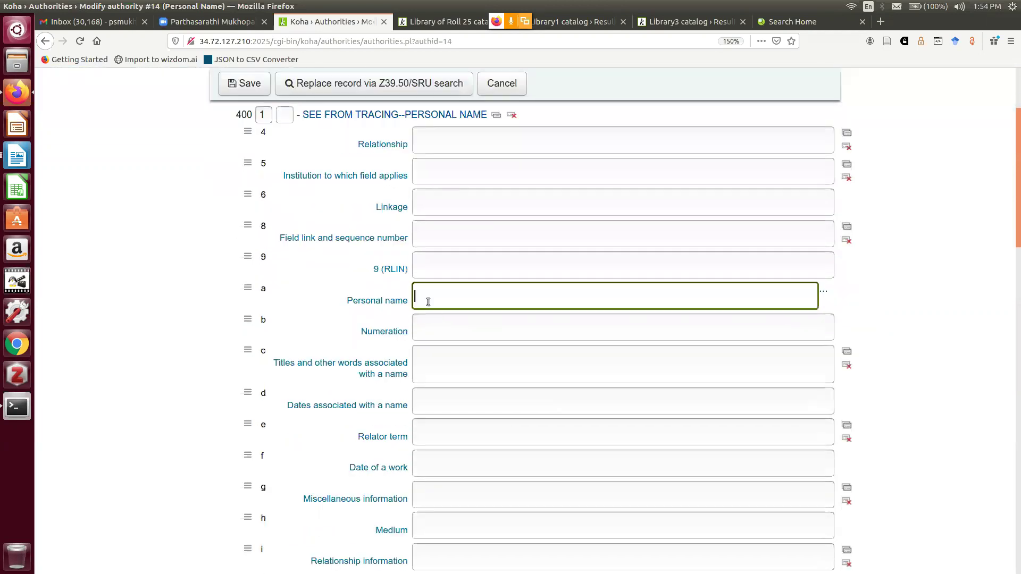
pyautogui.write('Sen, A.K')
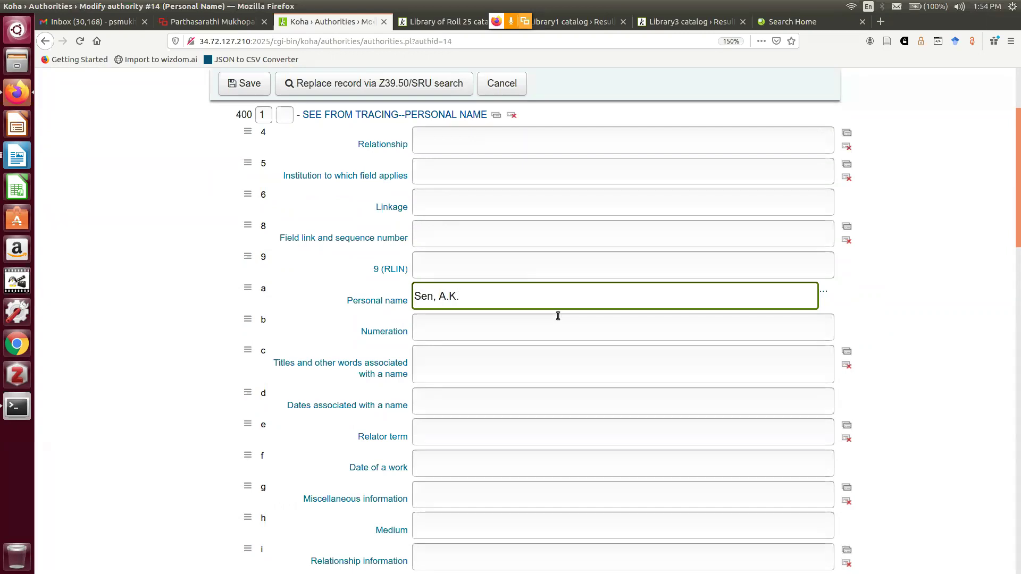
pyautogui.write('.')
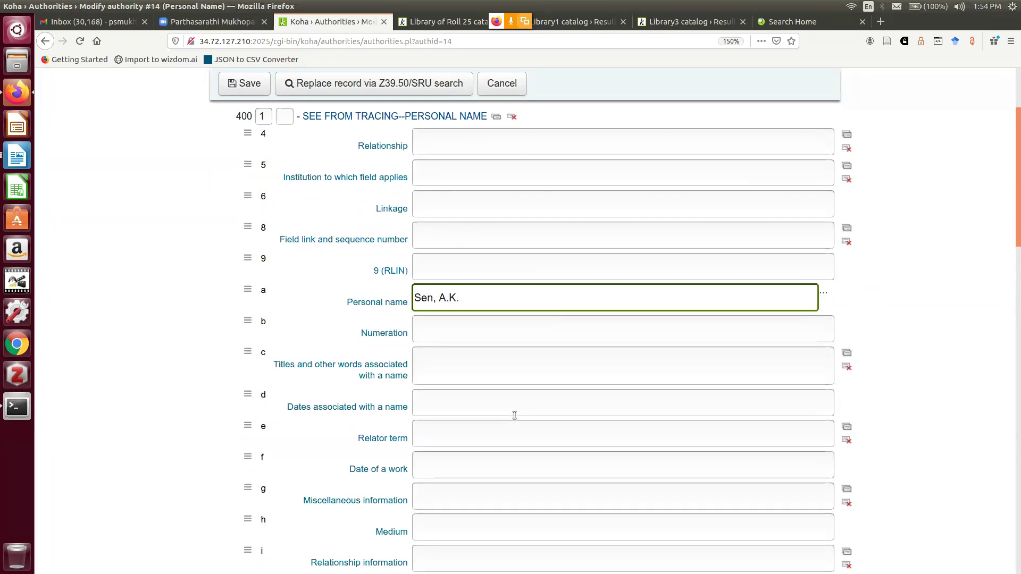
# Repeat the 400 tag and enter the second variant 'Sen, Amartya K.'
pyautogui.scroll(2, 515, 416)
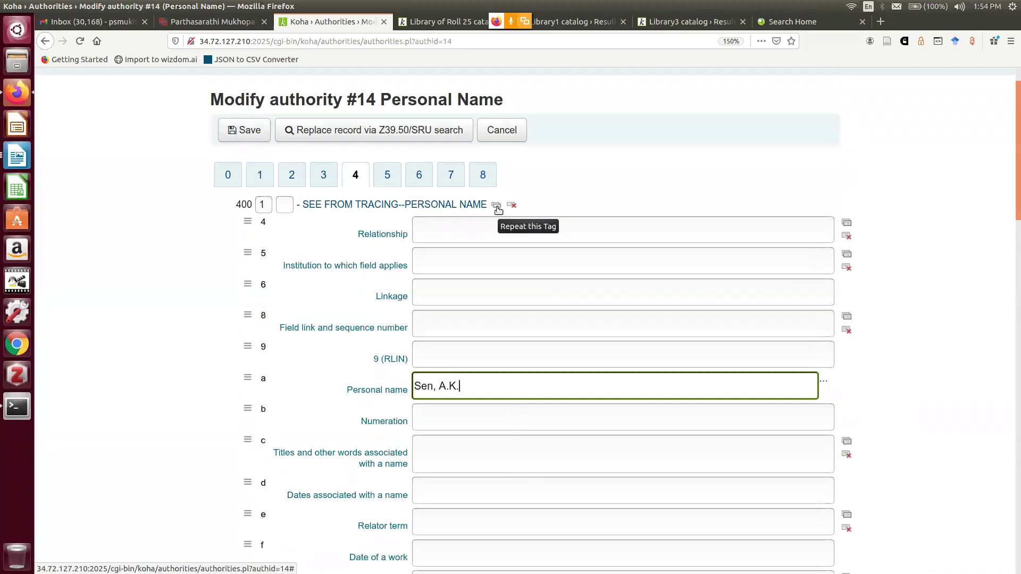
pyautogui.click(496, 206)
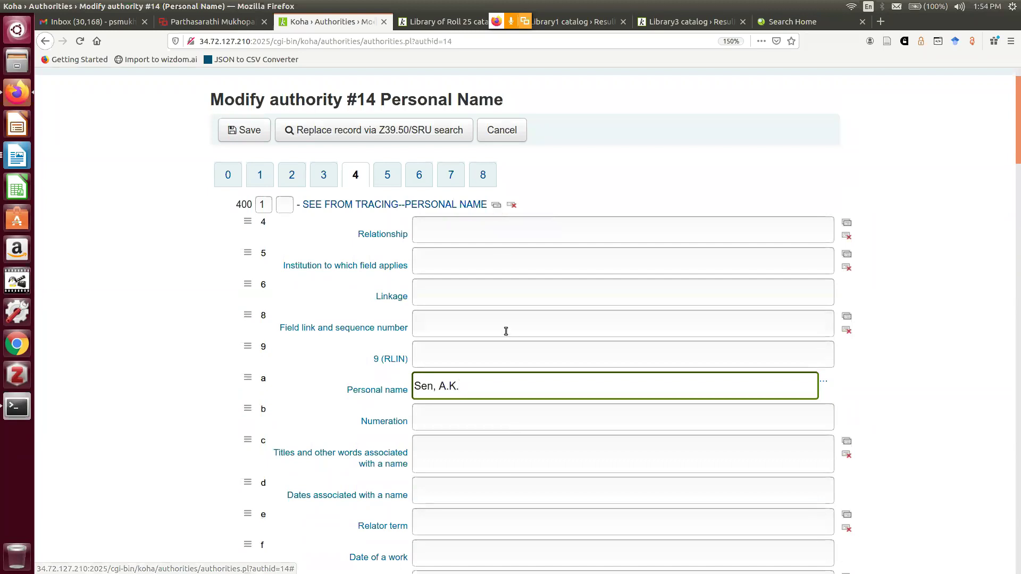
pyautogui.scroll(-1, 505, 331)
pyautogui.scroll(-10, 506, 331)
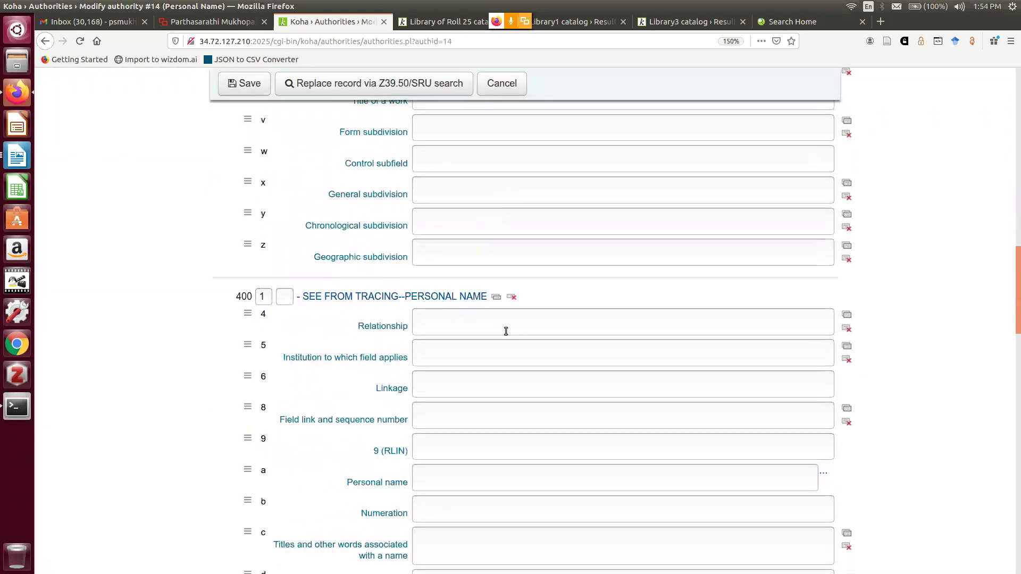
pyautogui.scroll(-4, 453, 359)
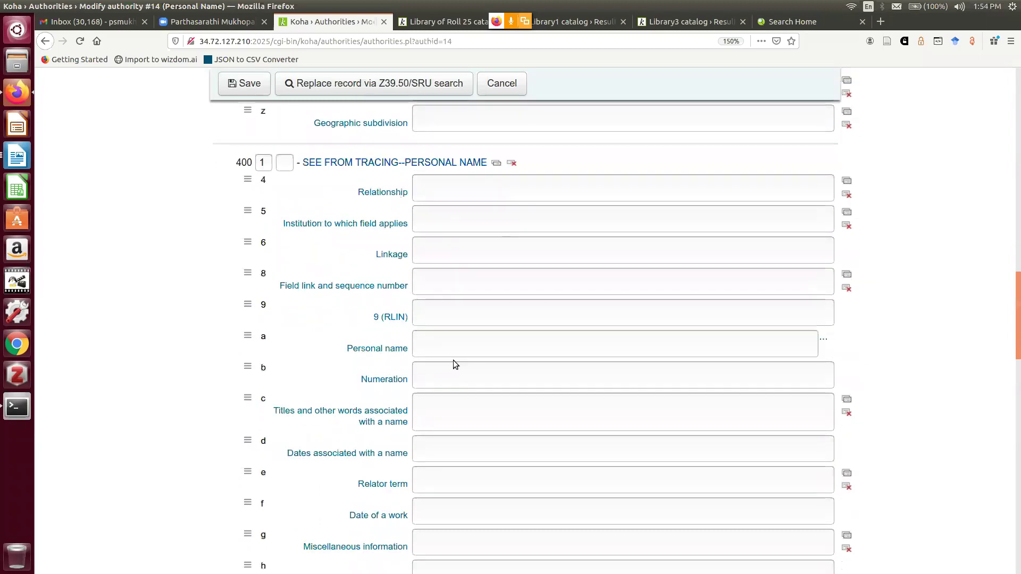
pyautogui.scroll(-3, 454, 360)
pyautogui.click(435, 260)
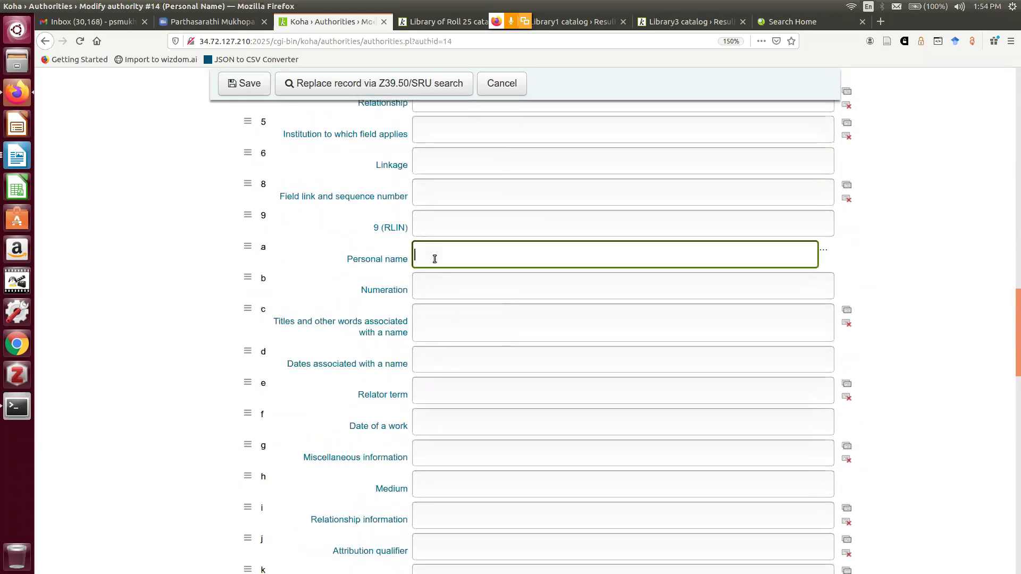
pyautogui.write('Sen, Amartya K.')
# Save the edited Sen, Amartya authority record
pyautogui.scroll(-3, 984, 288)
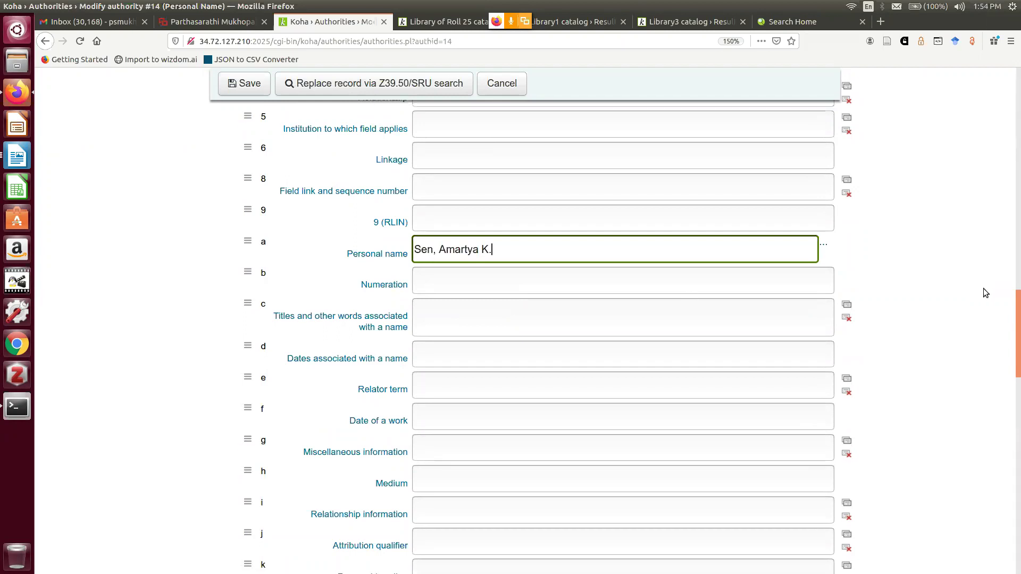
pyautogui.scroll(-5, 966, 301)
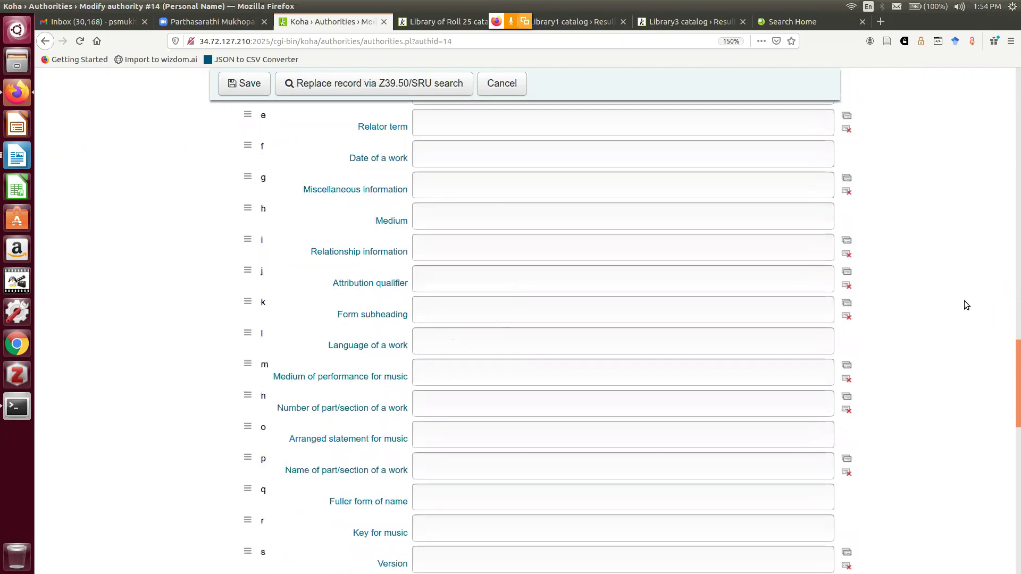
pyautogui.click(235, 83)
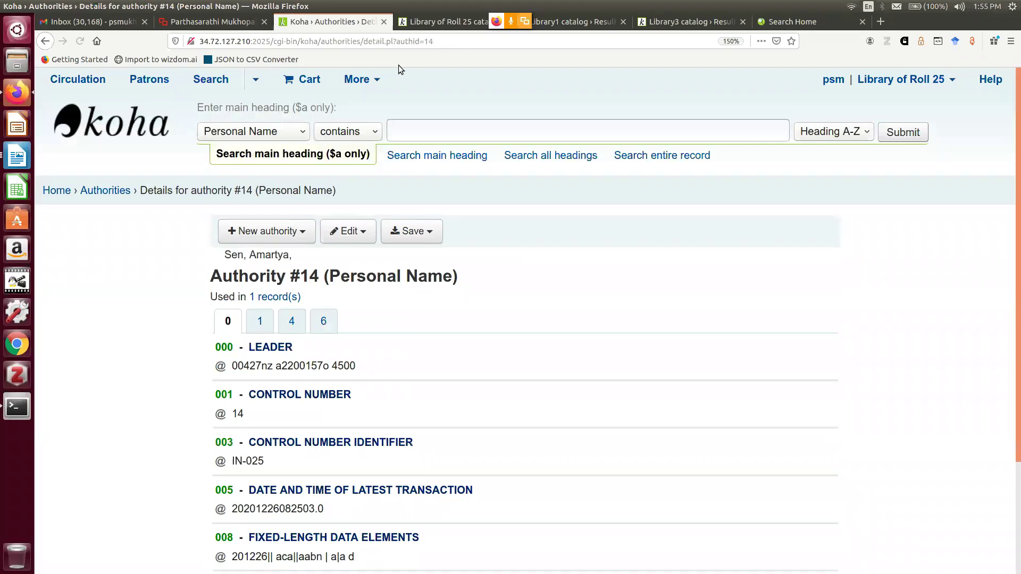
# Search Topical Term authorities for 'welfare', returning the Welfare economics heading
pyautogui.click(100, 191)
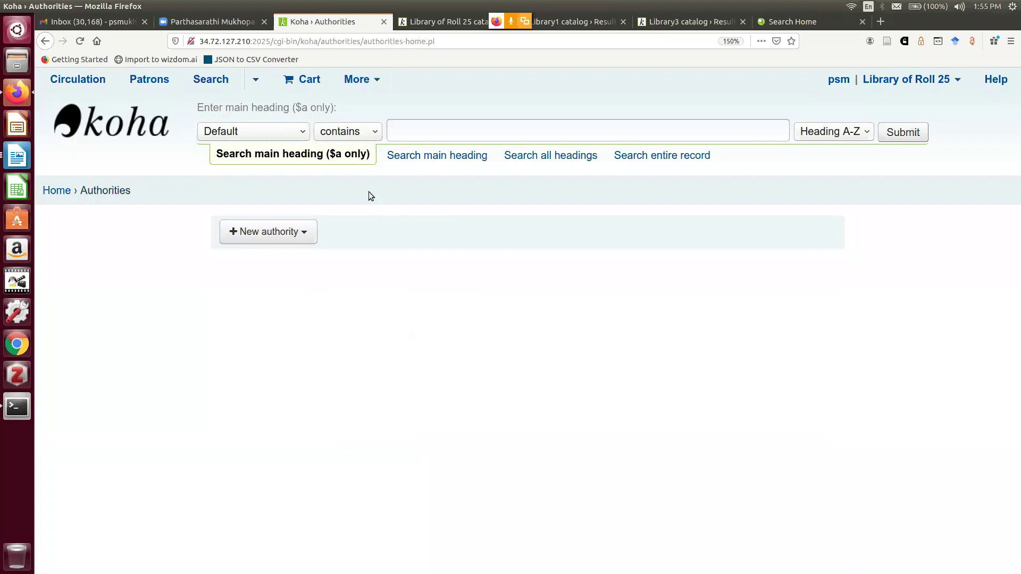
pyautogui.click(282, 128)
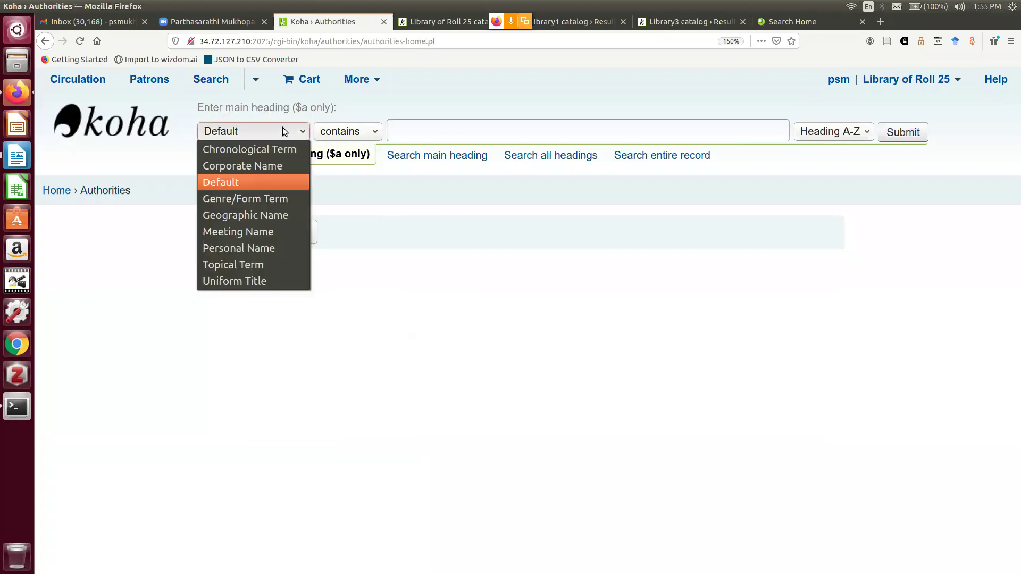
pyautogui.click(276, 265)
pyautogui.click(430, 124)
pyautogui.write('w')
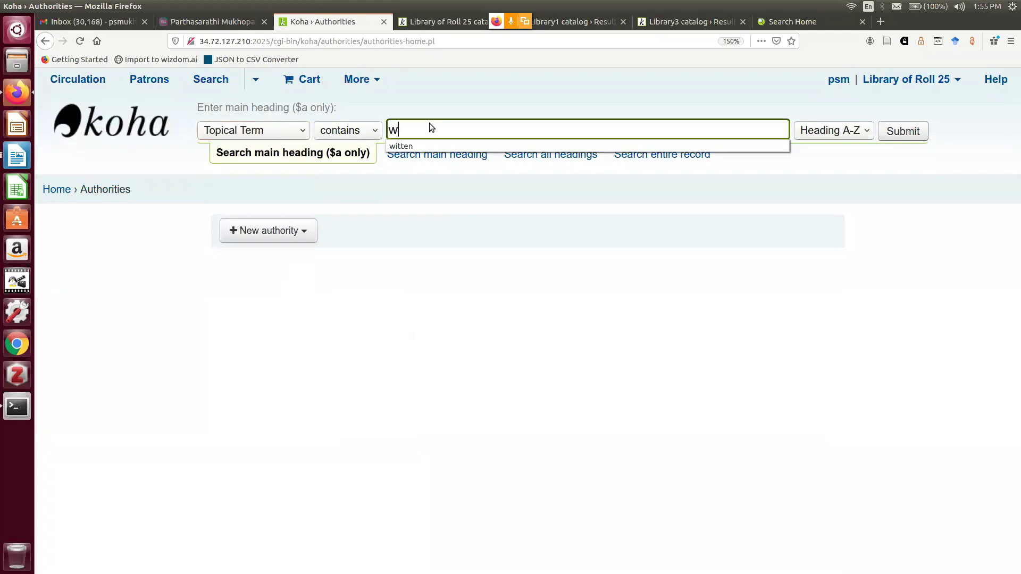
pyautogui.write('elface')
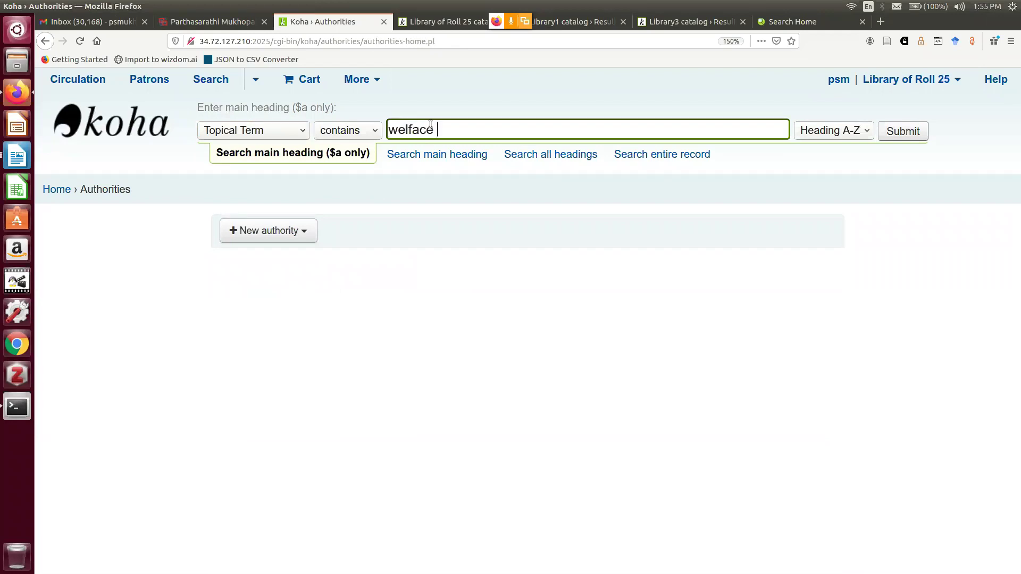
pyautogui.press('BackSpace')
pyautogui.press('BackSpace')
pyautogui.press('BackSpace')
pyautogui.write('re')
pyautogui.press('Return')
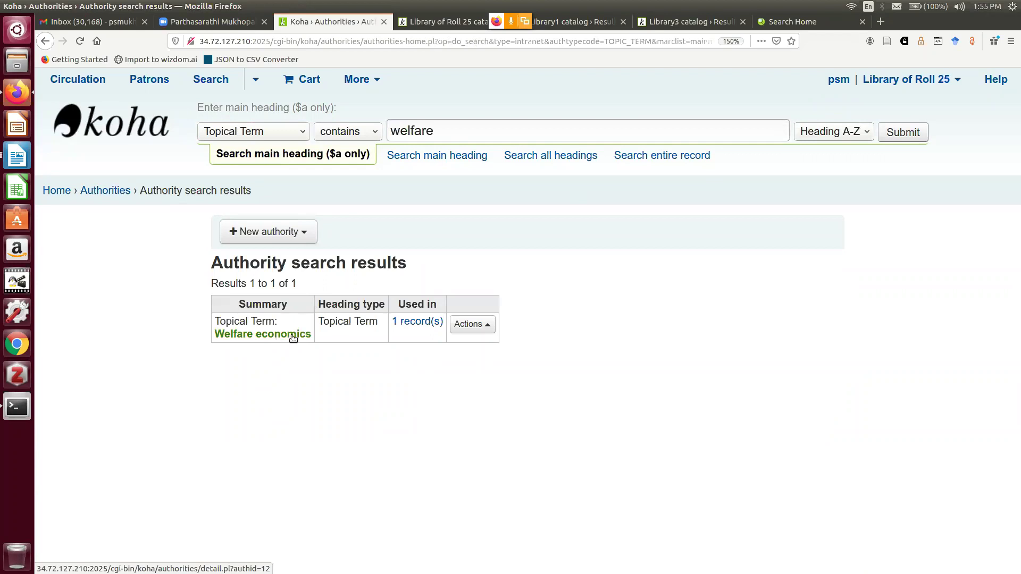
pyautogui.click(483, 327)
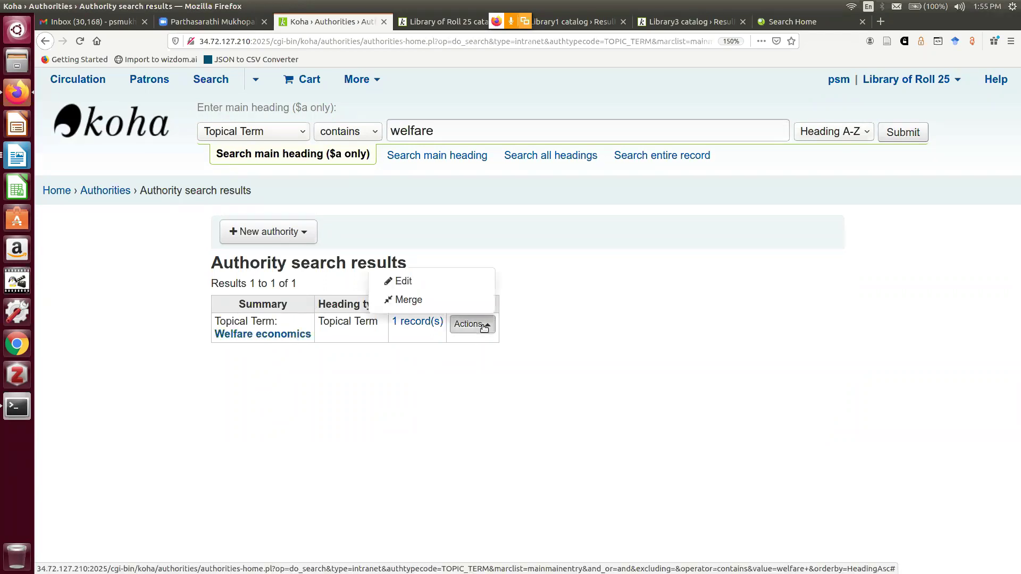
# Open Welfare economics (authority #12) for editing and display its 150 heading field
pyautogui.click(460, 283)
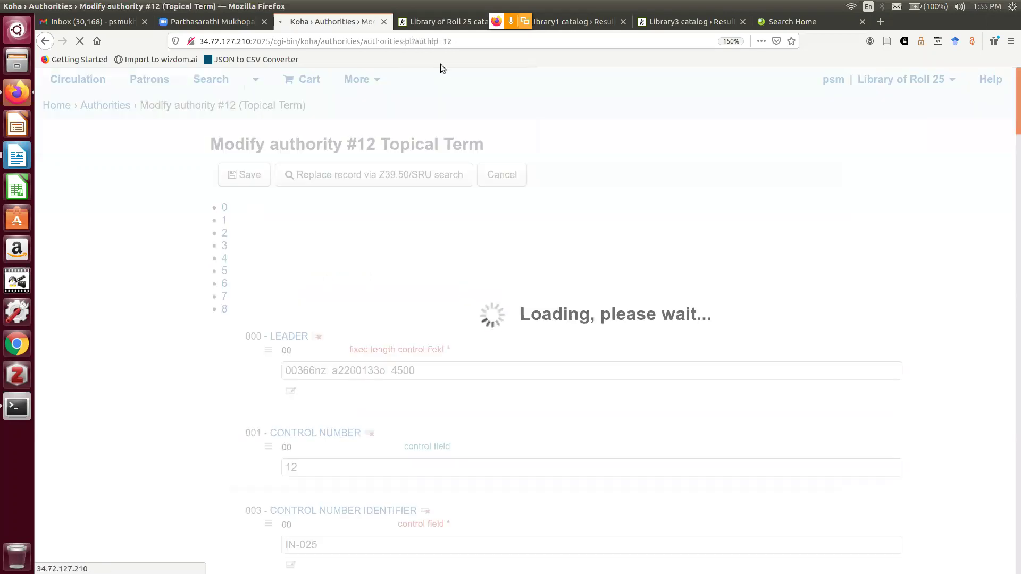
pyautogui.click(444, 41)
pyautogui.doubleClick(444, 41)
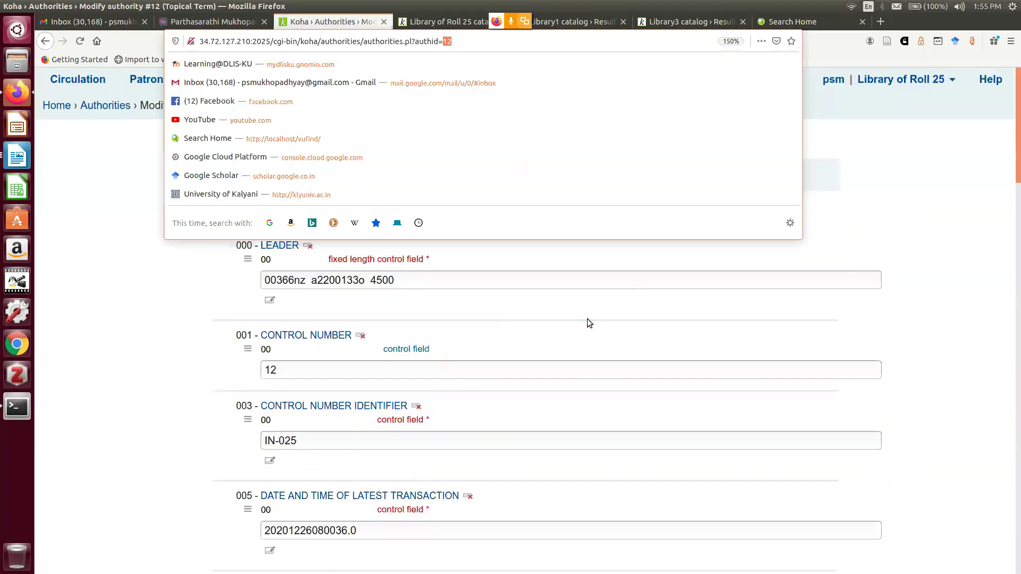
pyautogui.click(587, 318)
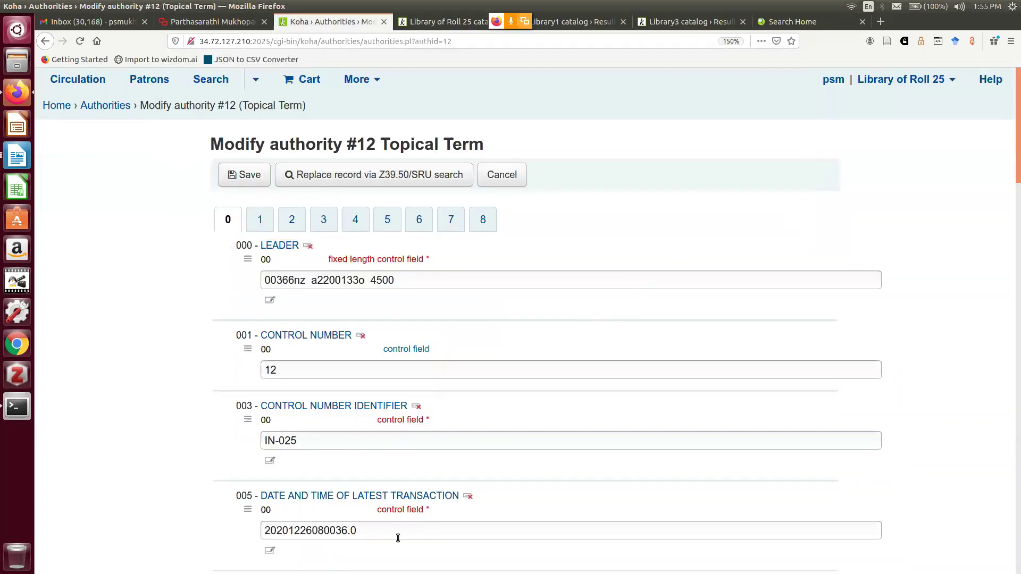
pyautogui.click(263, 224)
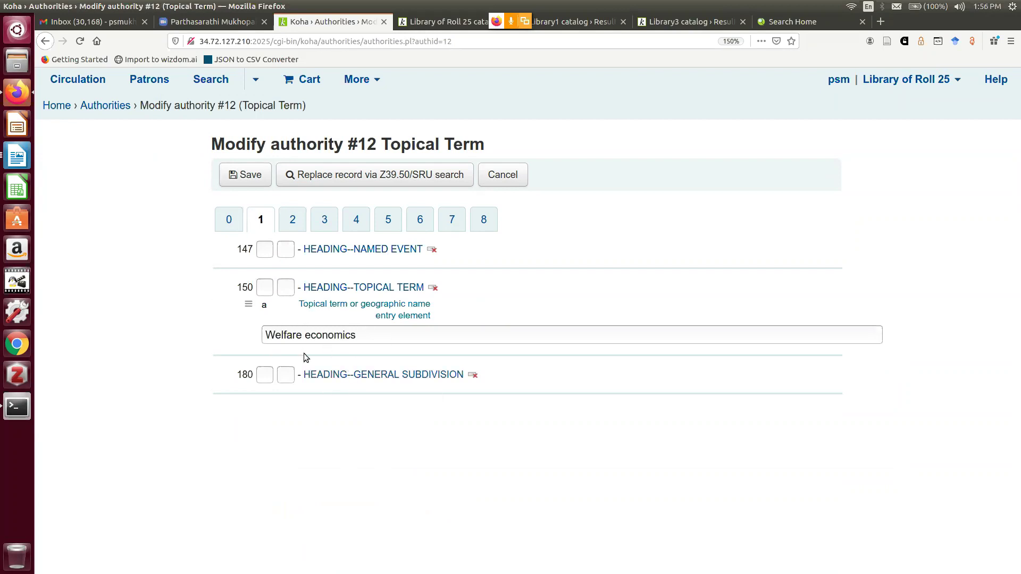
# Add a 450 see-from topical term reading 'Social security'
pyautogui.click(353, 229)
pyautogui.scroll(-1, 606, 291)
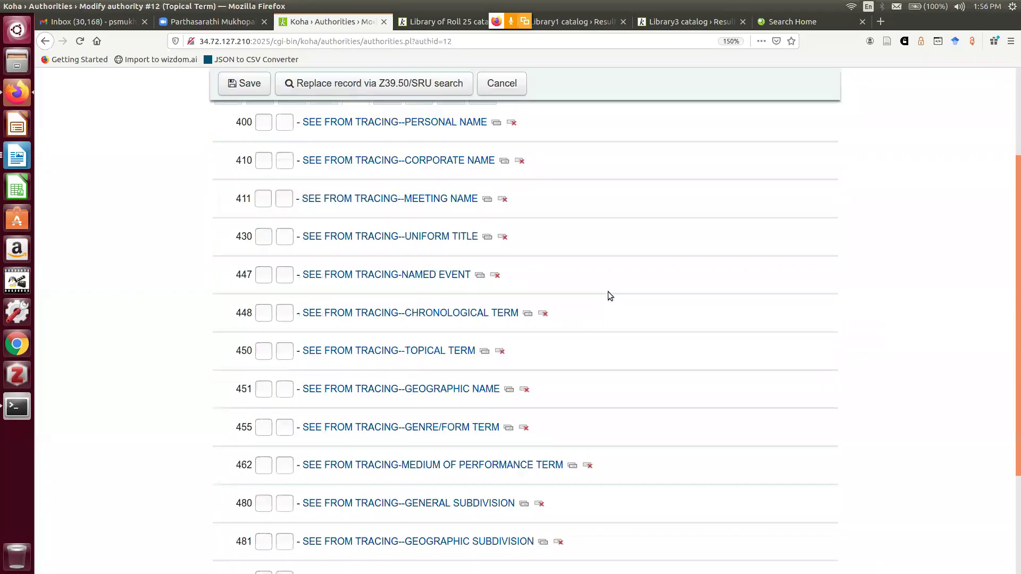
pyautogui.scroll(-3, 609, 292)
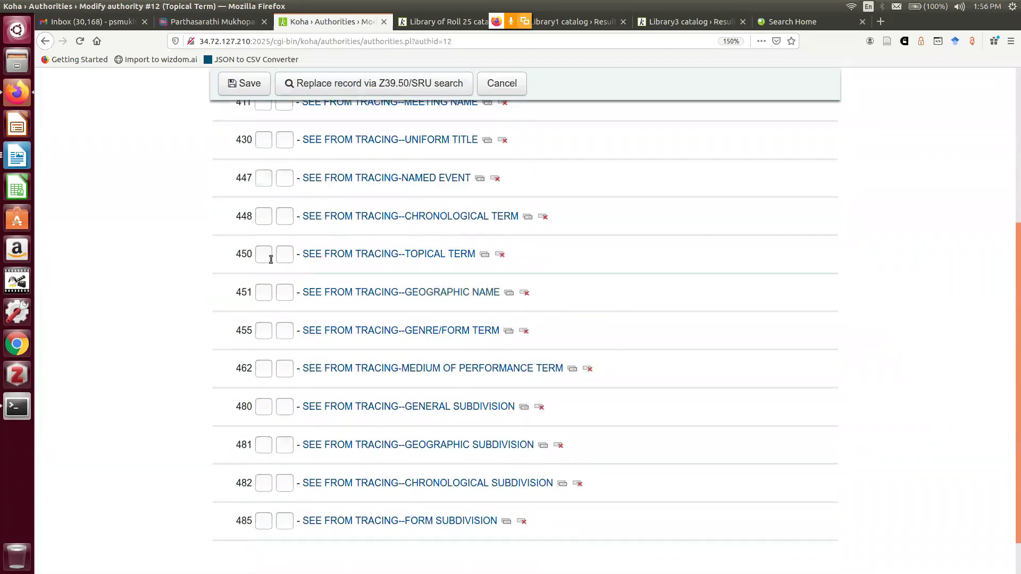
pyautogui.click(387, 255)
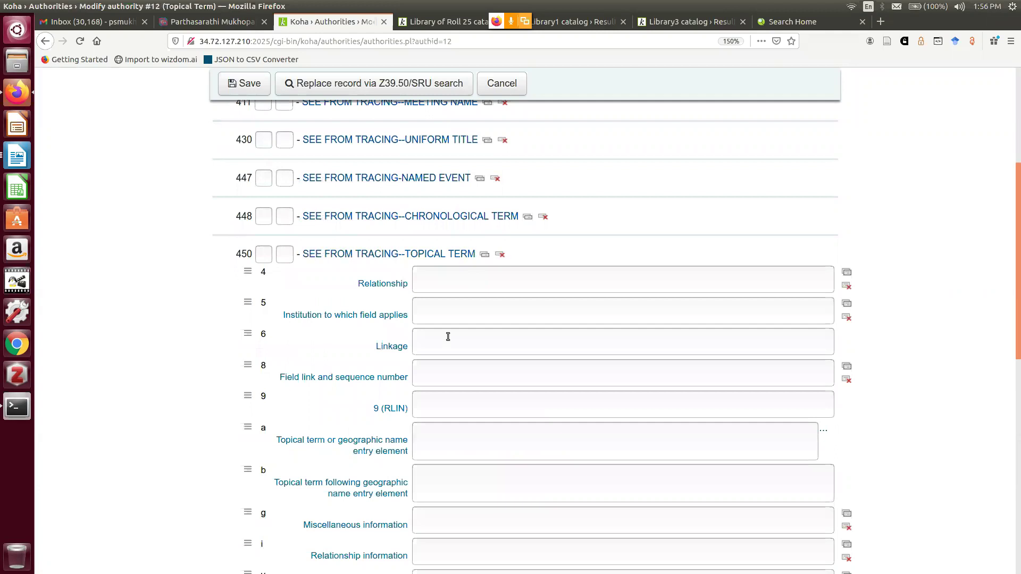
pyautogui.scroll(-3, 448, 337)
pyautogui.click(434, 354)
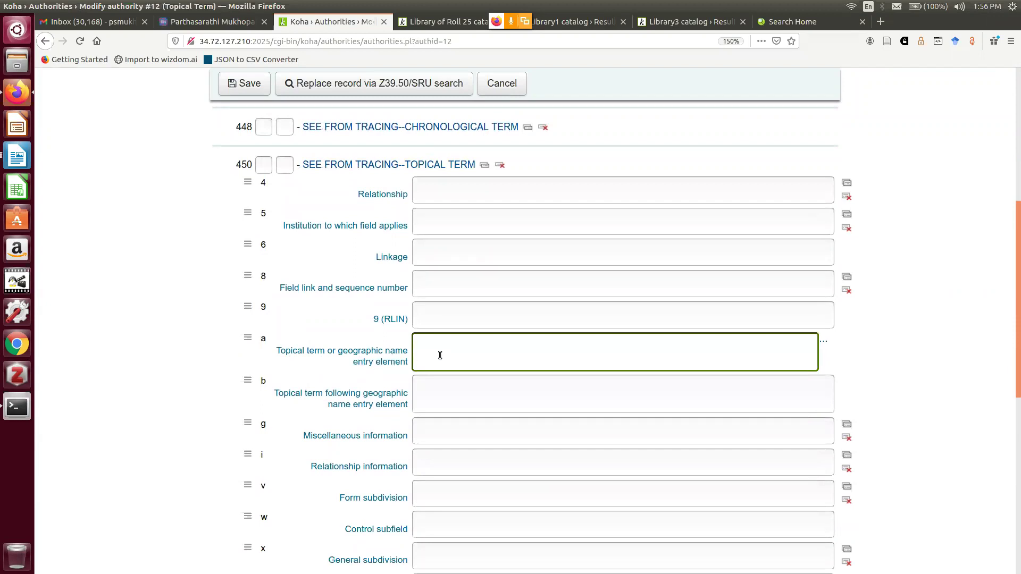
pyautogui.write('Social security')
# Add a second, still-empty 450 tag and select its subfield a
pyautogui.click(484, 166)
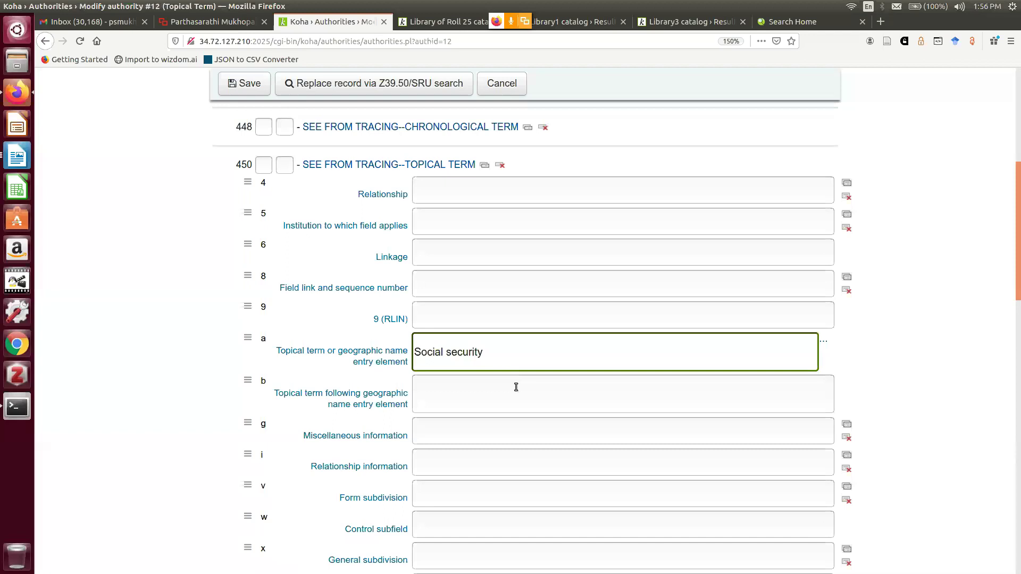
pyautogui.scroll(-10, 517, 386)
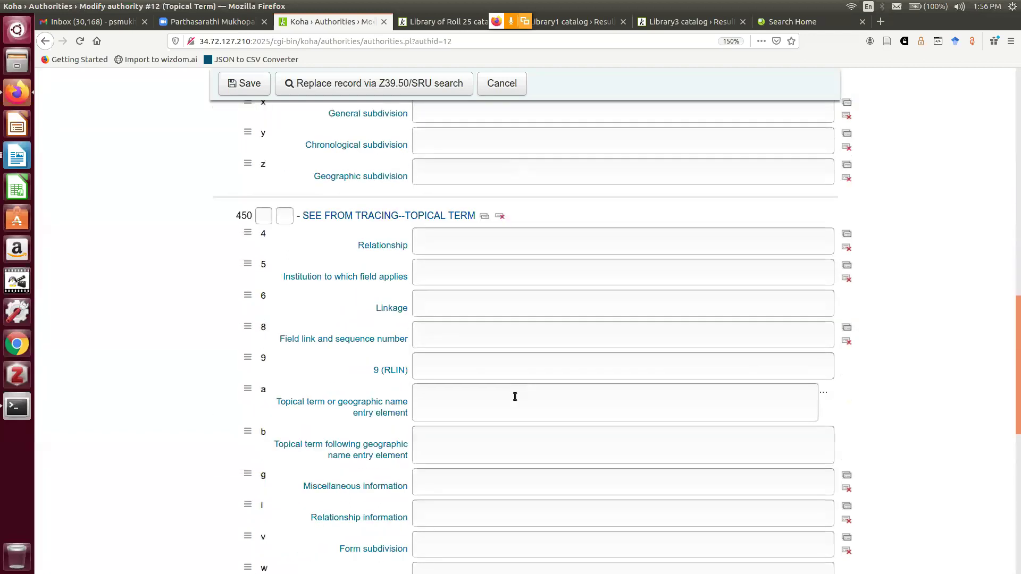
pyautogui.click(450, 314)
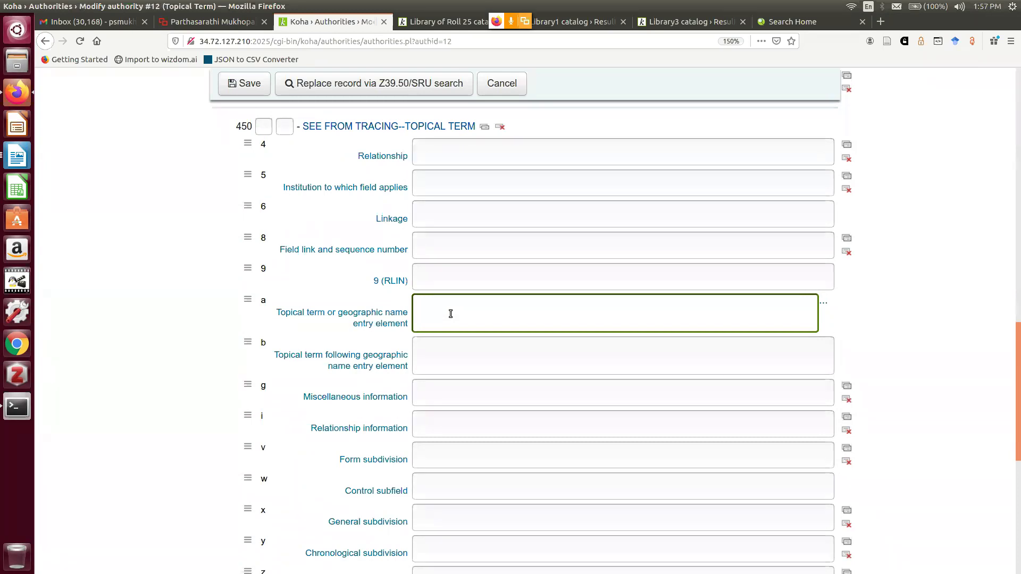
# Enter 'Subsidized economy' as the second 450 see-from term and save authority #12
pyautogui.write('Subsidized economy')
pyautogui.scroll(-3, 945, 333)
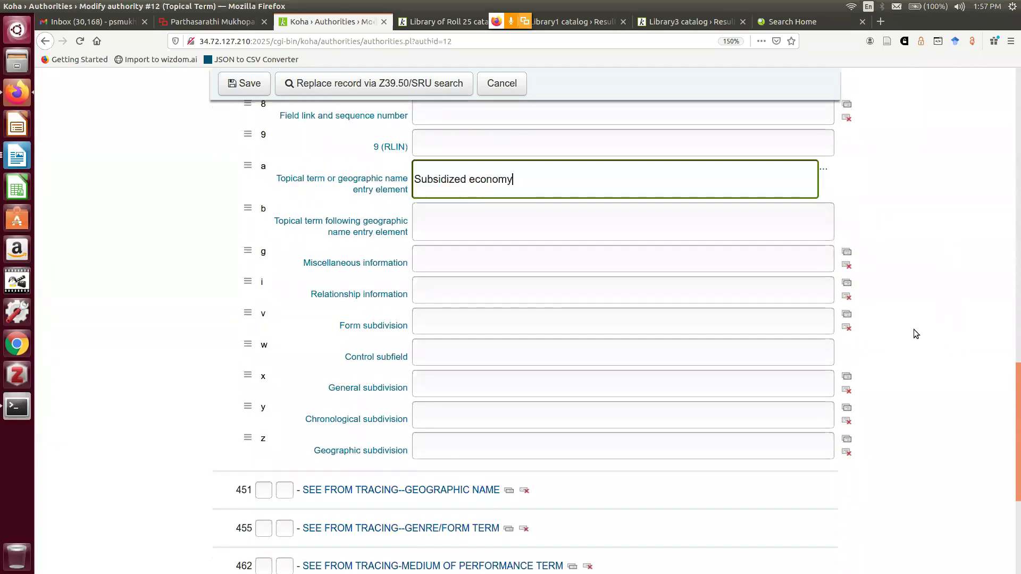
pyautogui.click(240, 88)
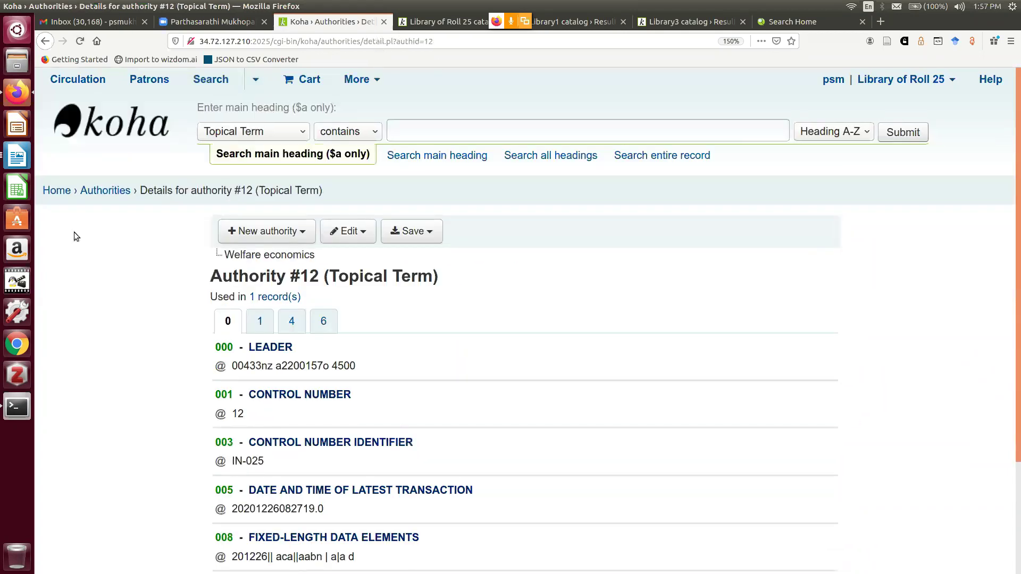
# Rerun the OPAC subject search for 'social security'
pyautogui.click(56, 193)
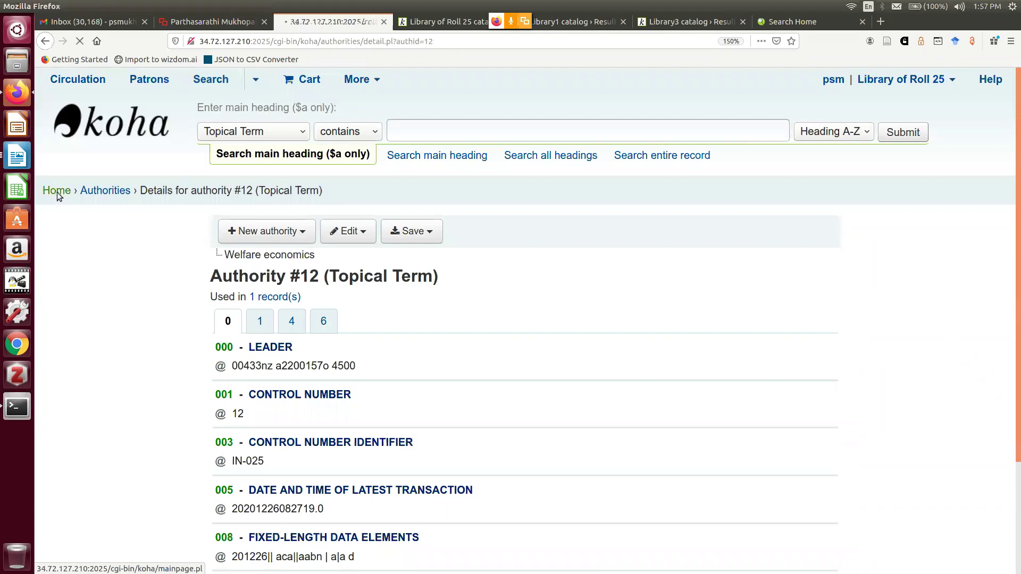
pyautogui.click(452, 20)
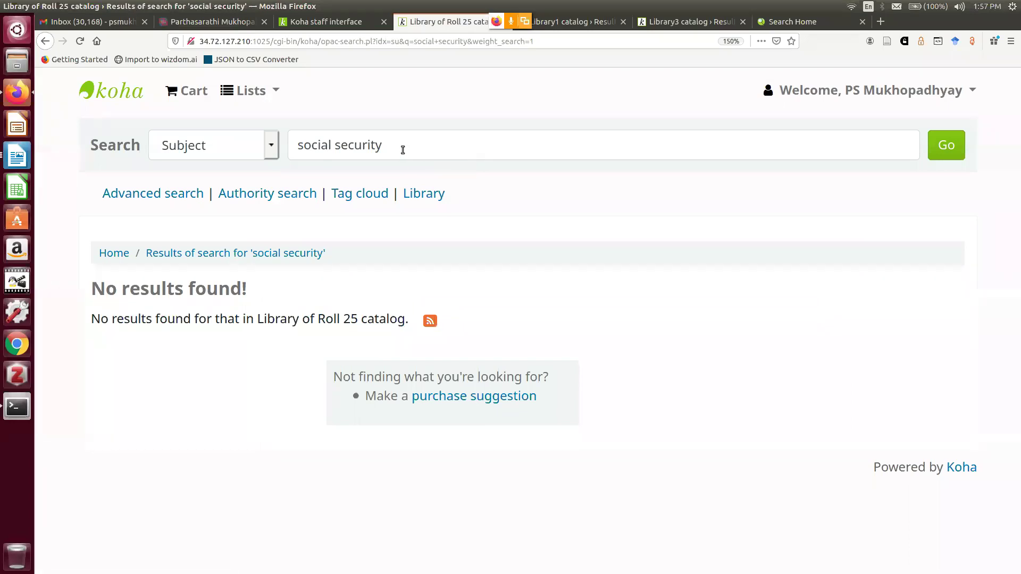
pyautogui.click(940, 152)
pyautogui.click(939, 154)
# Search 'social security' across the whole Library catalog, then return to the staff interface
pyautogui.click(273, 147)
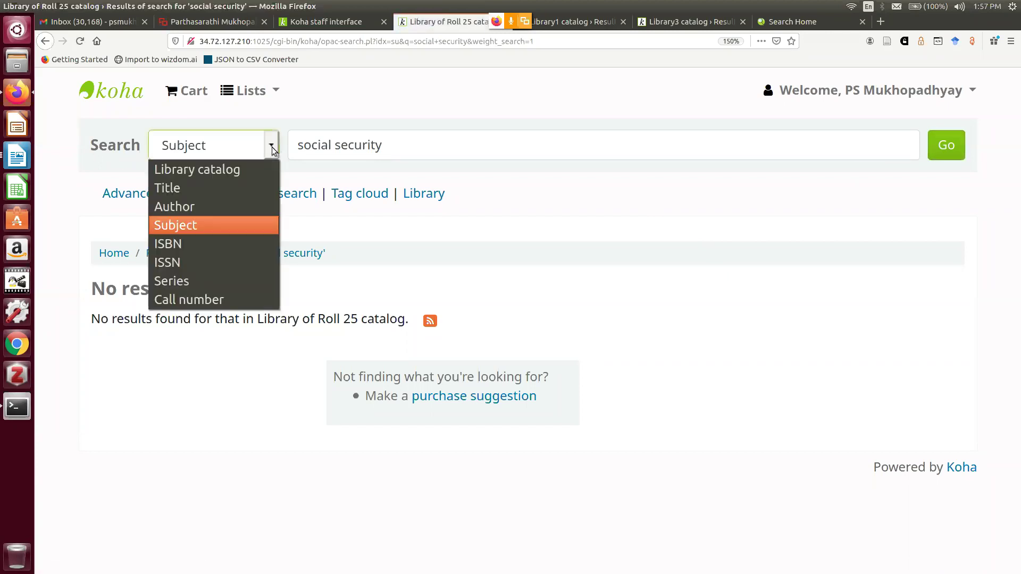
pyautogui.click(241, 166)
pyautogui.click(931, 153)
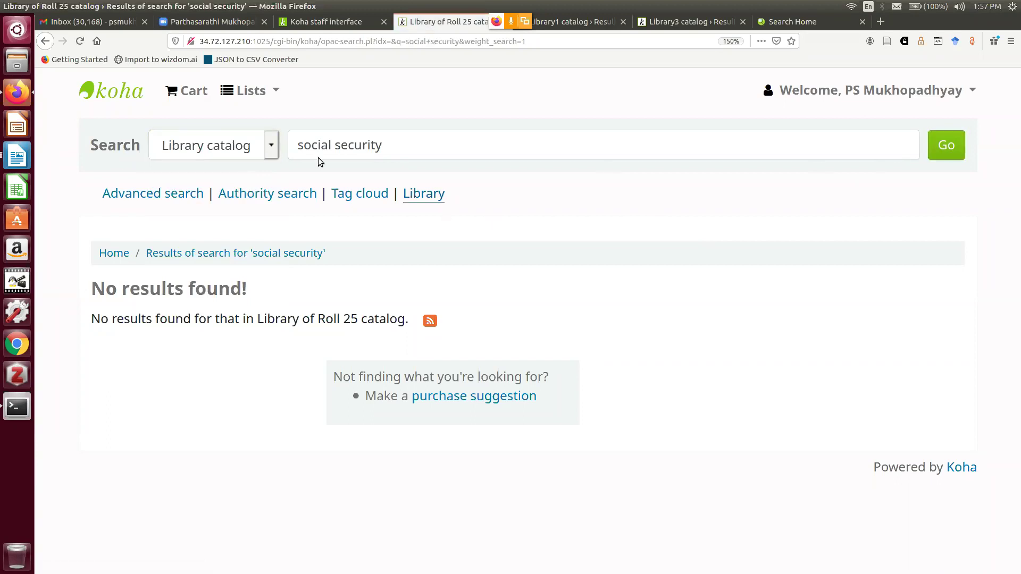
pyautogui.click(301, 24)
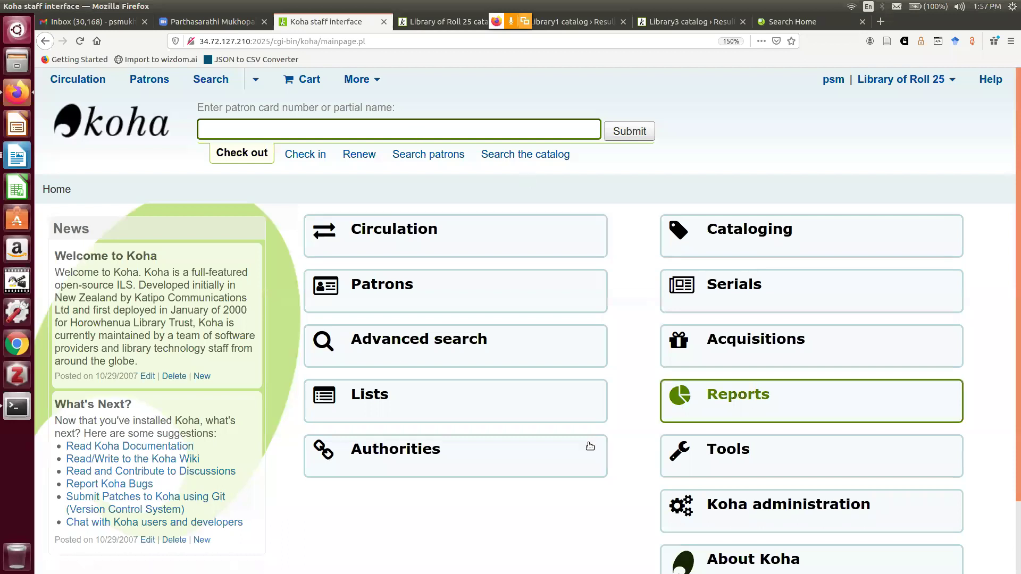
# Search Topical Term authorities for 'welfare' and check its see-from terms Social security and Subsidized economy
pyautogui.click(492, 452)
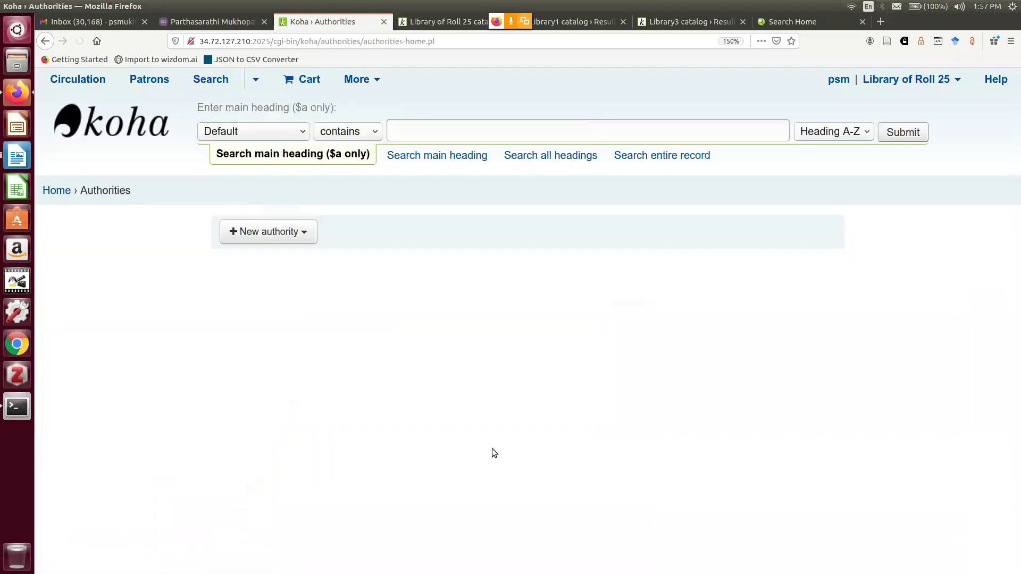
pyautogui.click(303, 135)
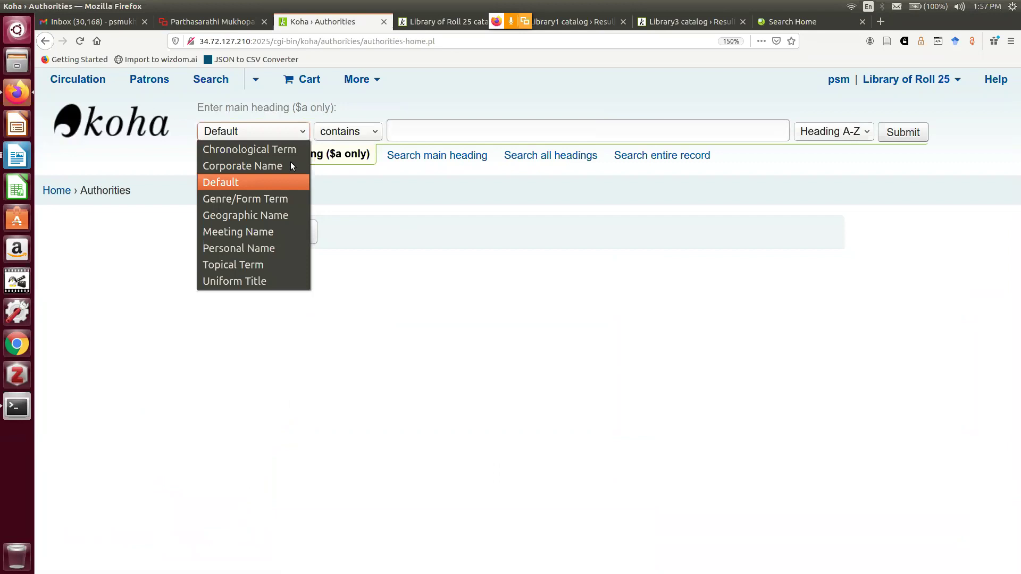
pyautogui.click(265, 265)
pyautogui.click(414, 131)
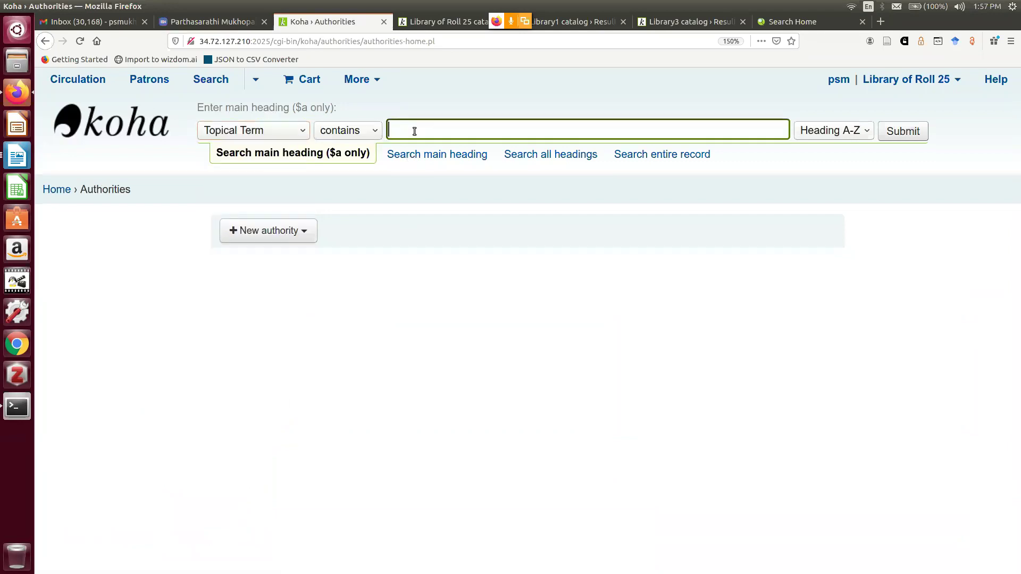
pyautogui.write('we')
pyautogui.click(424, 146)
pyautogui.click(902, 131)
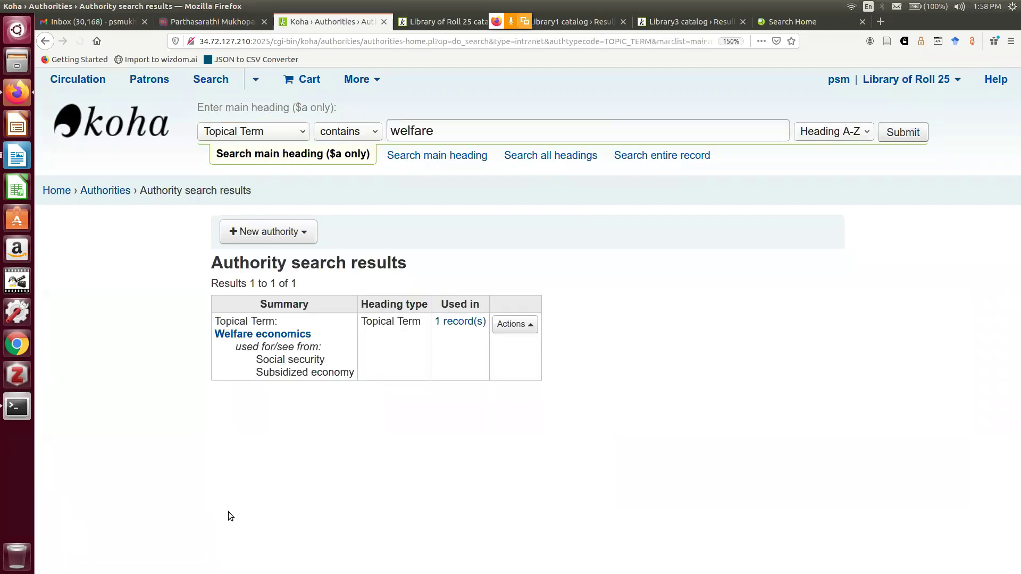
pyautogui.hotkey('ctrl', '+')
pyautogui.hotkey('ctrl', '+')
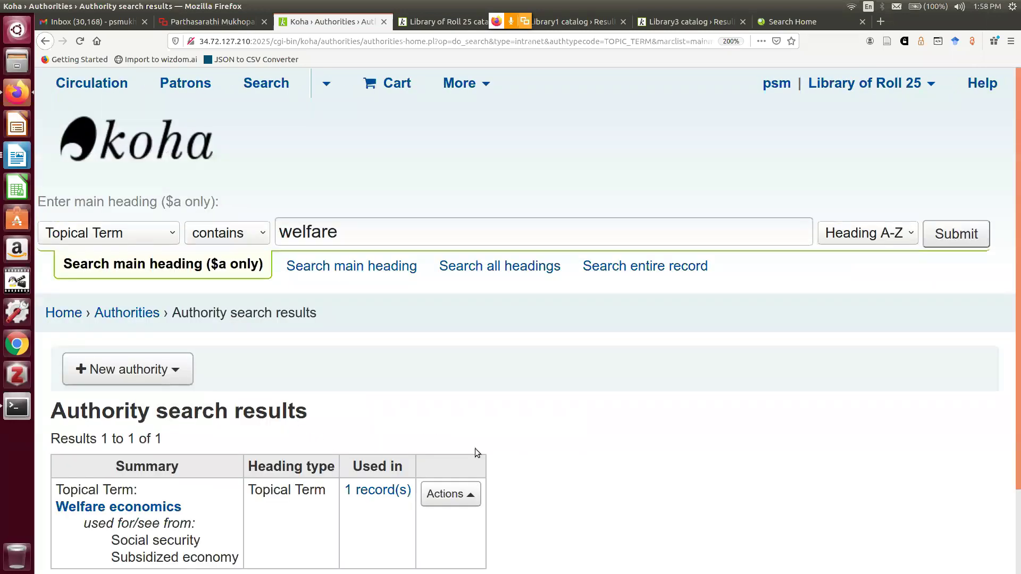
pyautogui.hotkey('ctrl', '-')
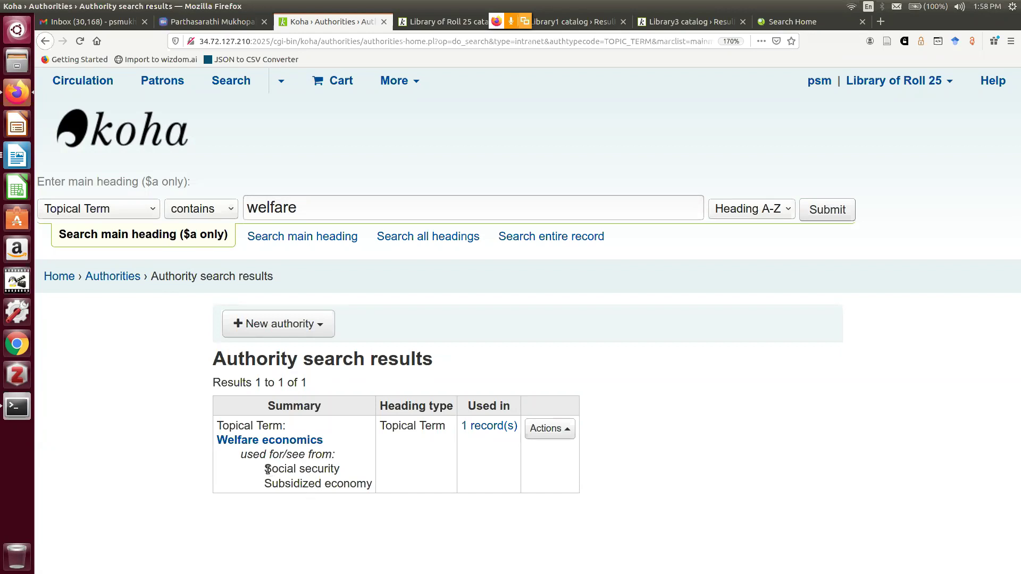
pyautogui.moveTo(264, 469); pyautogui.dragTo(339, 468)
pyautogui.moveTo(265, 484); pyautogui.dragTo(374, 484)
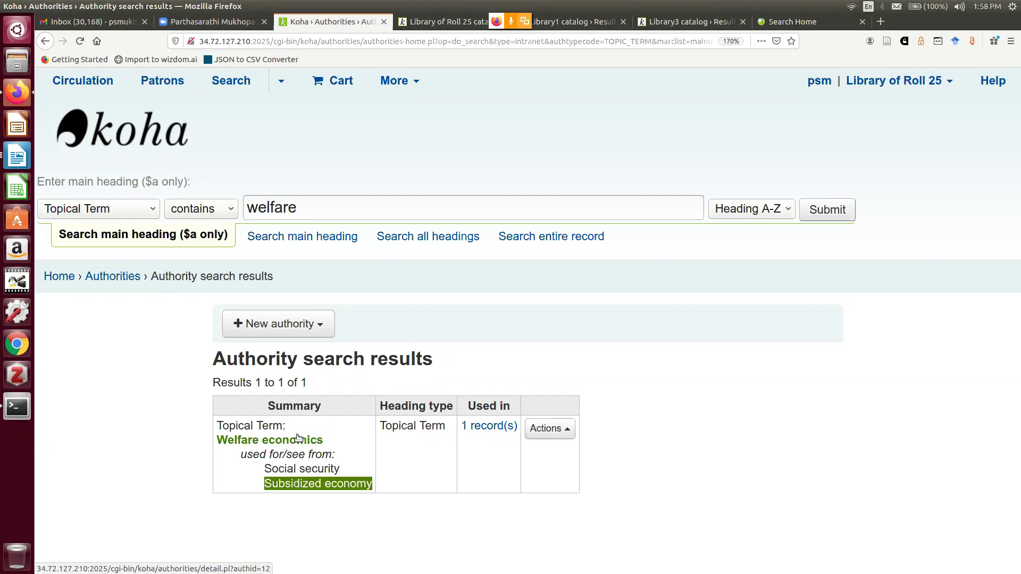
# Search Personal Name authorities for 'sen' and copy the variant name 'Sen, A.K.'
pyautogui.click(152, 214)
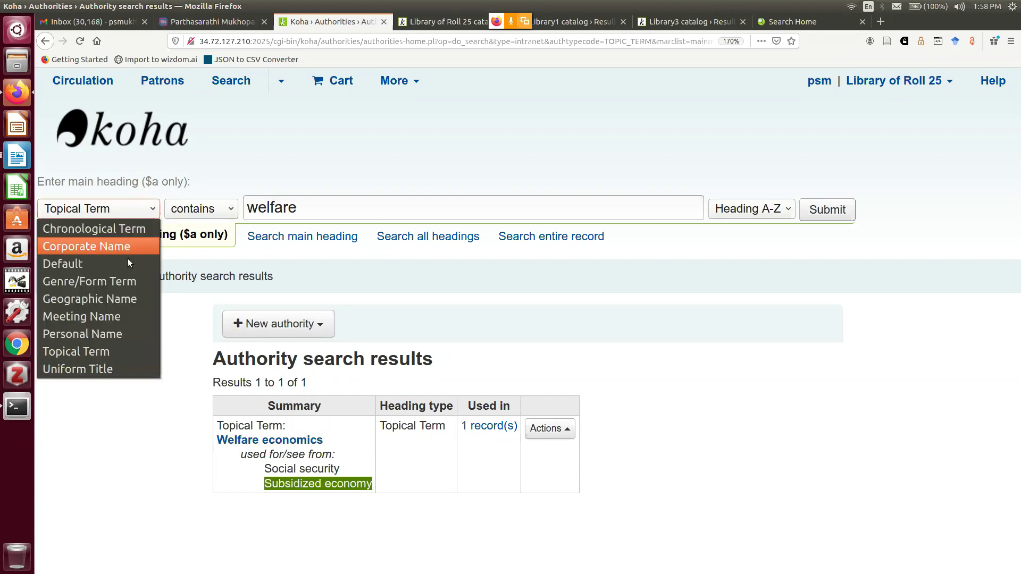
pyautogui.click(117, 331)
pyautogui.moveTo(346, 205); pyautogui.dragTo(242, 200)
pyautogui.write('sen')
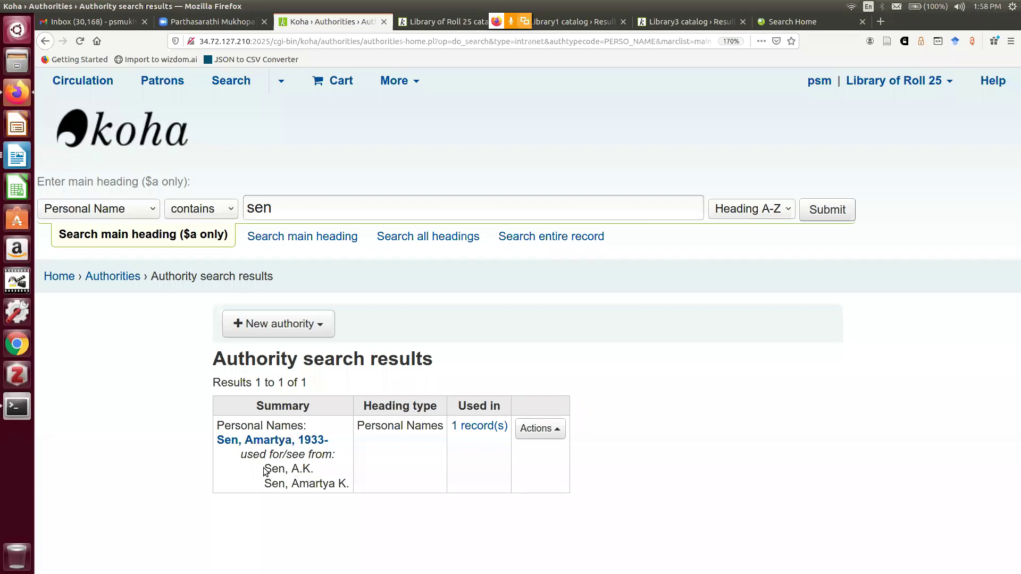
pyautogui.moveTo(265, 471); pyautogui.dragTo(313, 470)
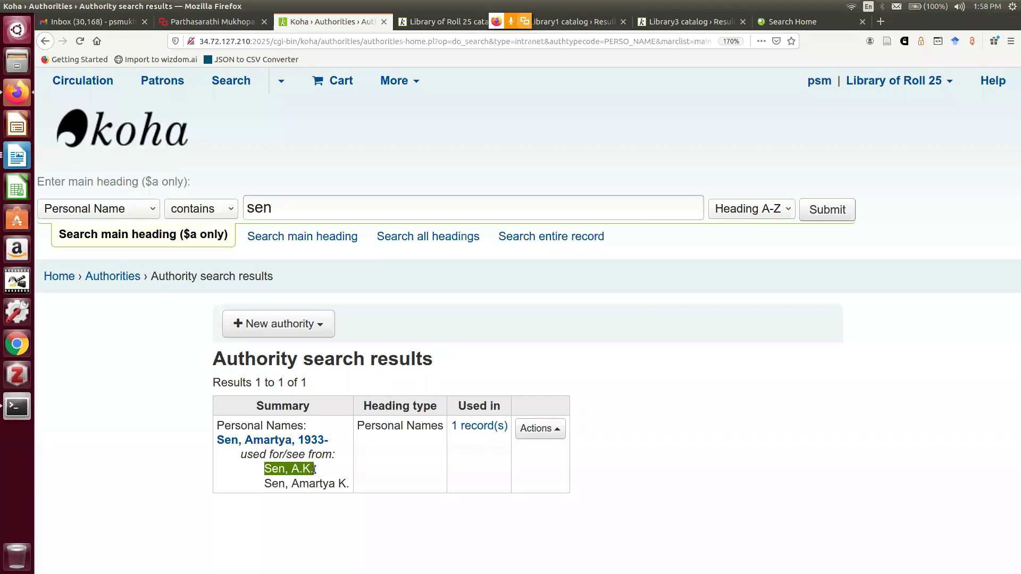
pyautogui.rightClick(313, 471)
pyautogui.click(342, 348)
# Run an OPAC author search for the pasted 'Sen, A.K.', then return to the staff home page
pyautogui.click(423, 24)
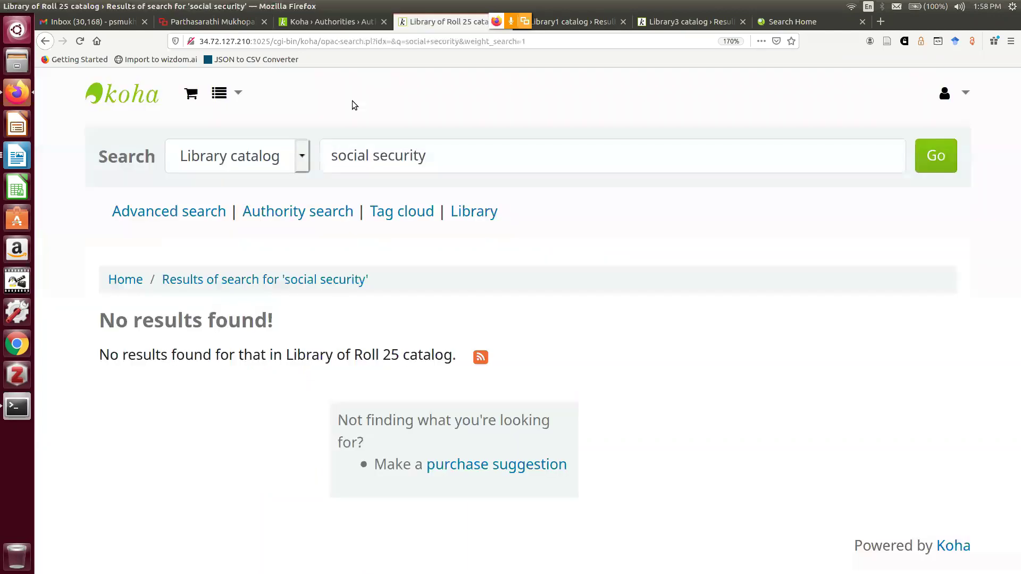
pyautogui.click(300, 164)
pyautogui.click(257, 222)
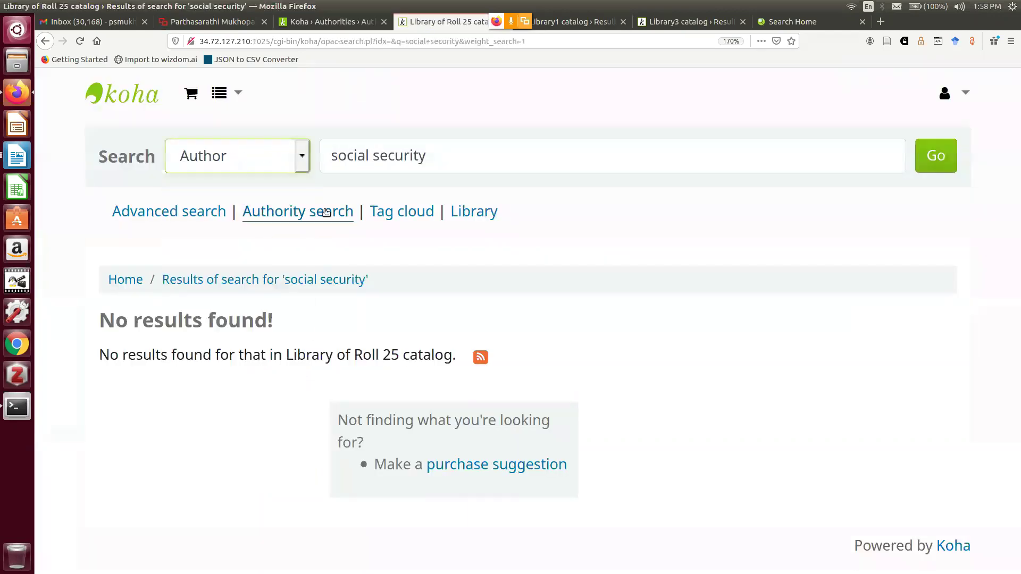
pyautogui.tripleClick(434, 158)
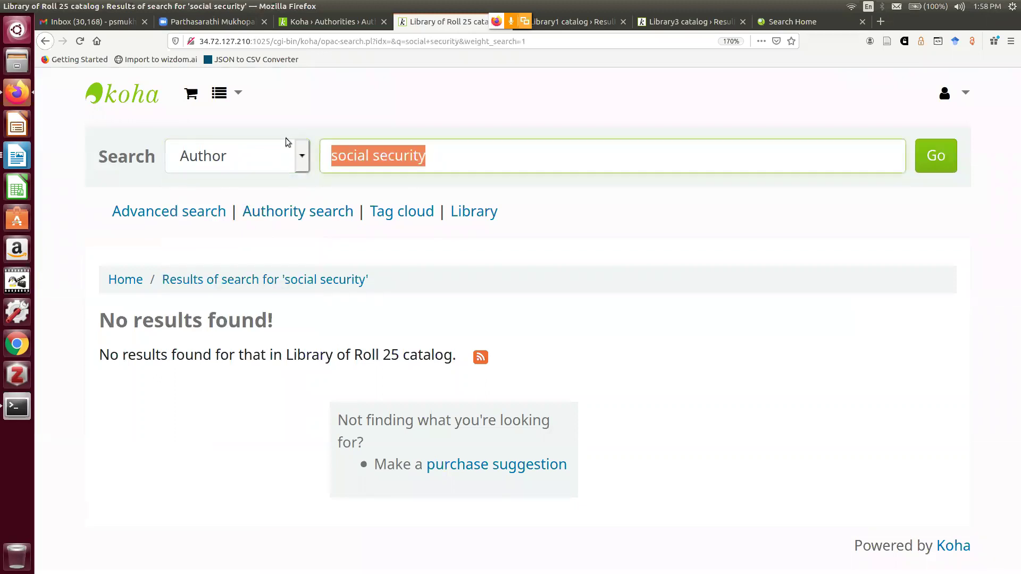
pyautogui.hotkey('ctrl', 'v')
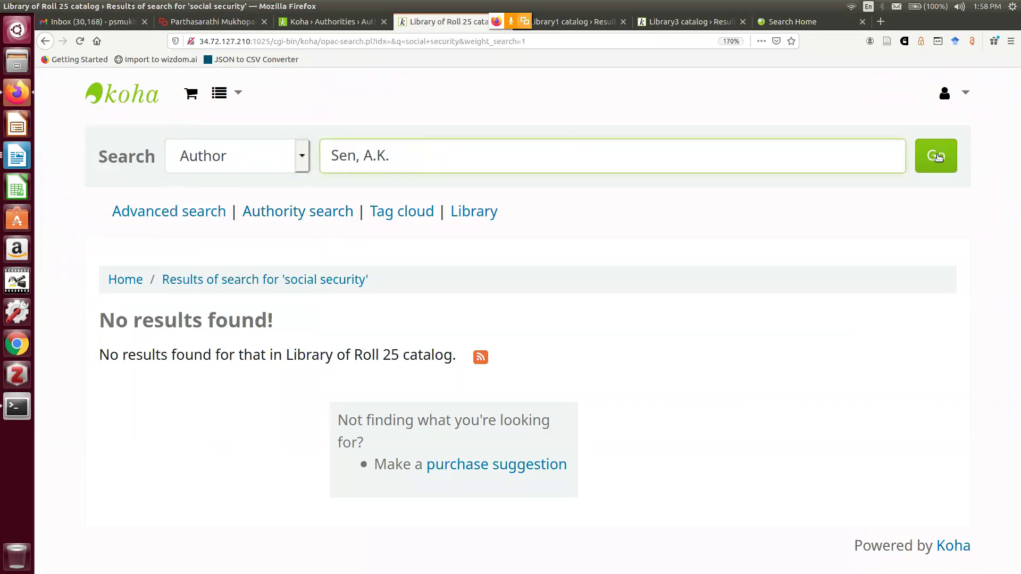
pyautogui.click(938, 156)
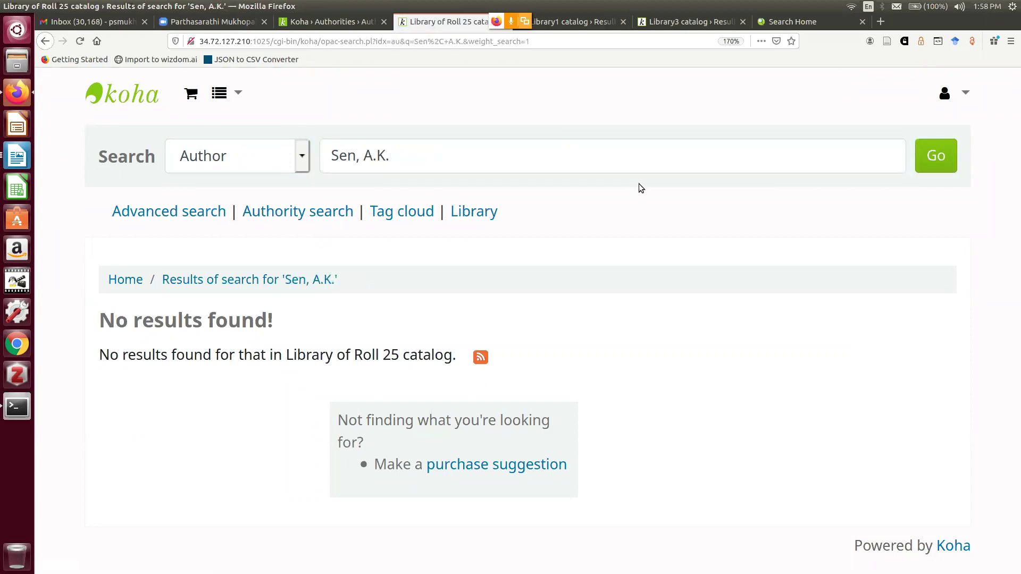
pyautogui.hotkey('ctrl', '-')
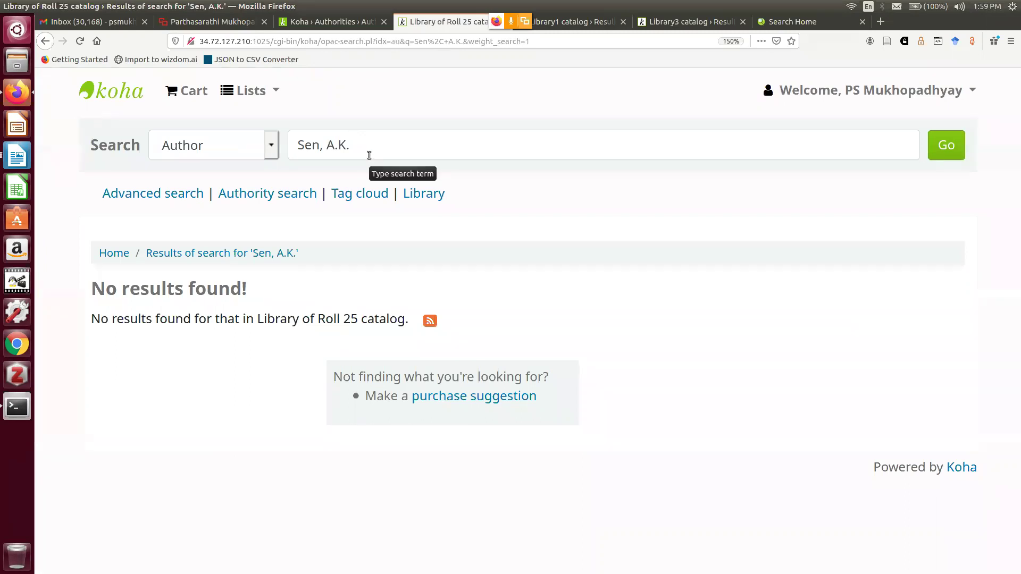
pyautogui.click(347, 22)
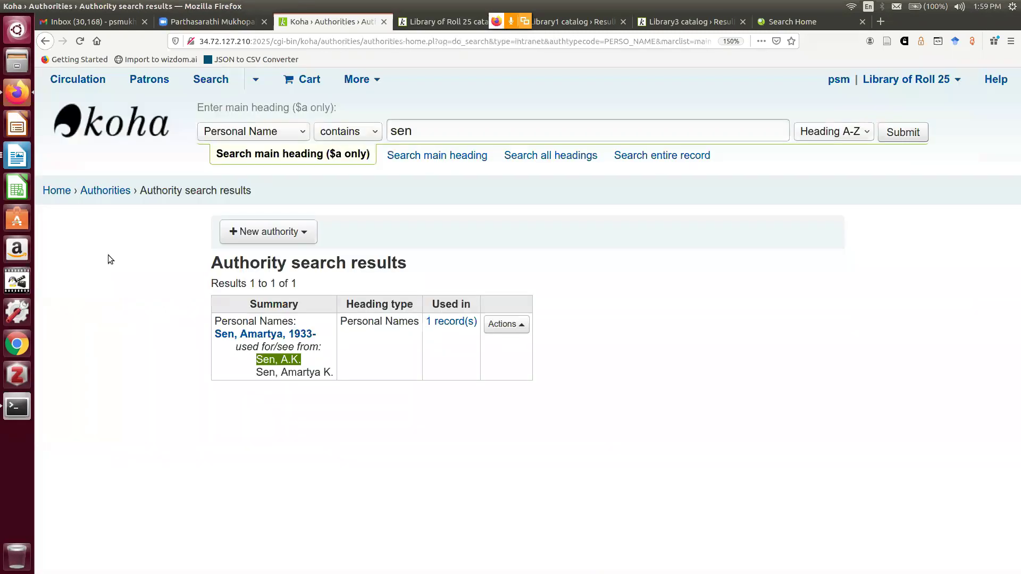
pyautogui.click(57, 189)
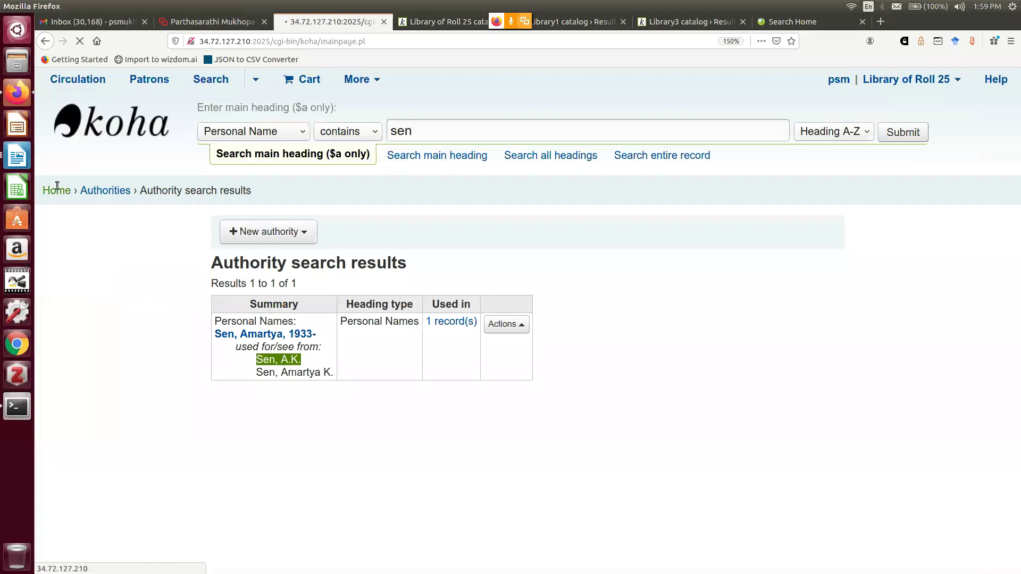
# Go to the Searching system preferences in Koha administration
pyautogui.scroll(-2, 566, 432)
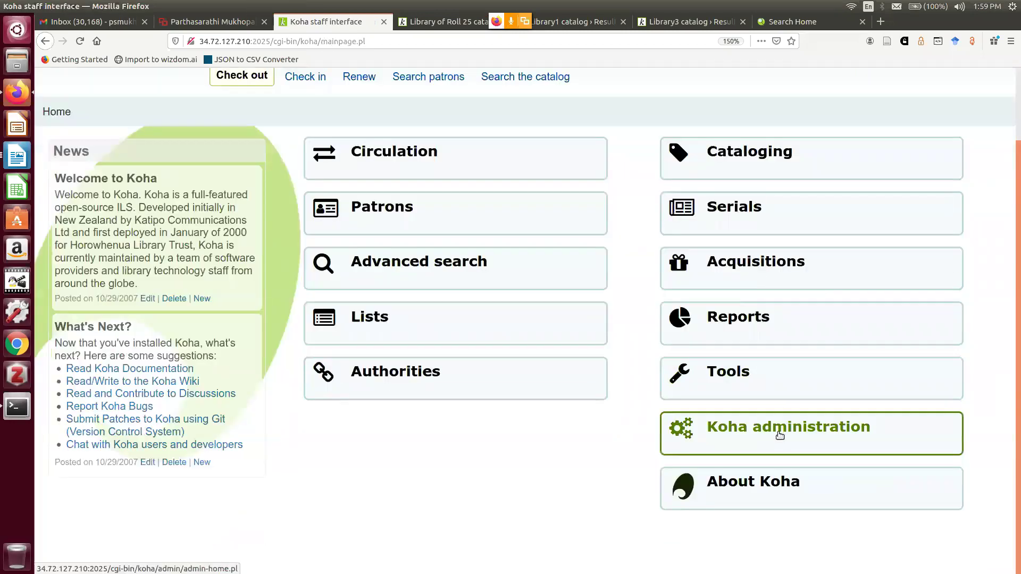
pyautogui.click(779, 435)
pyautogui.scroll(-4, 770, 380)
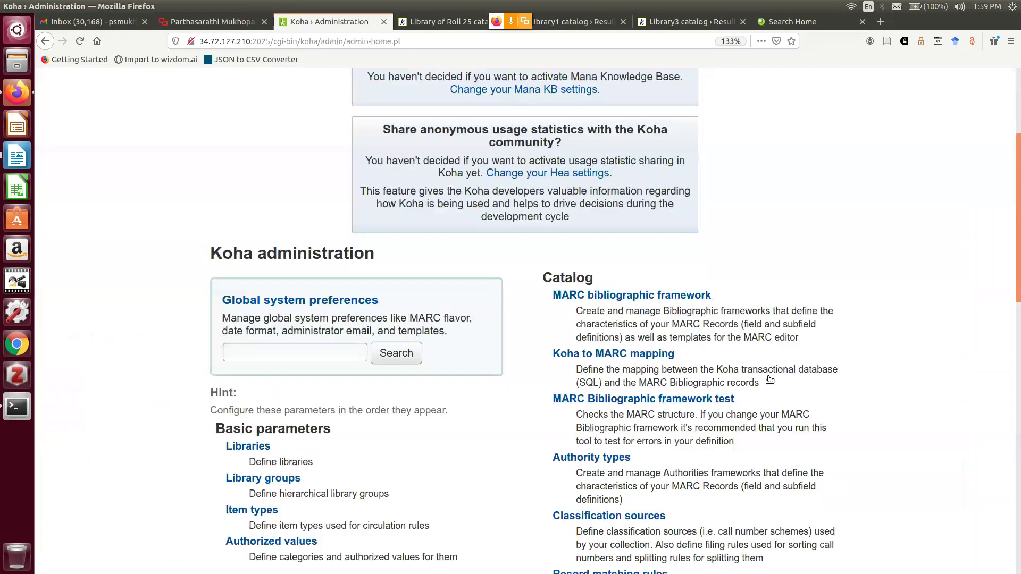
pyautogui.click(335, 251)
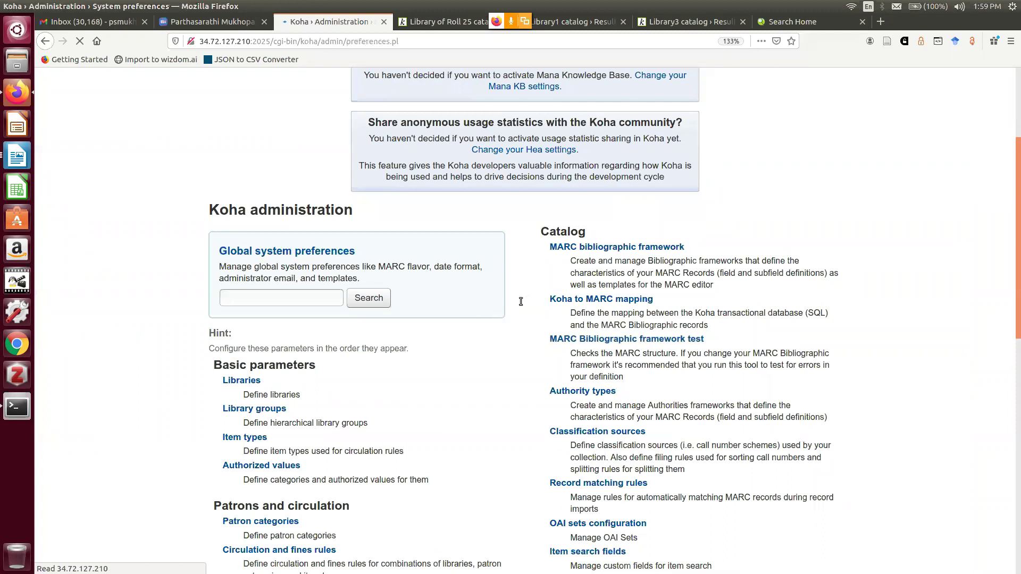
pyautogui.scroll(-3, 520, 300)
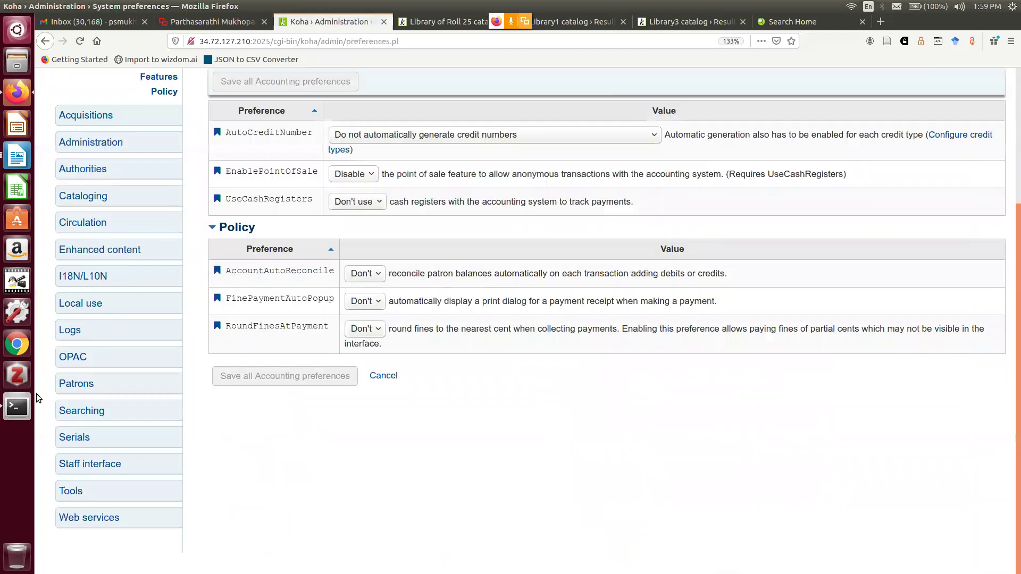
pyautogui.click(88, 415)
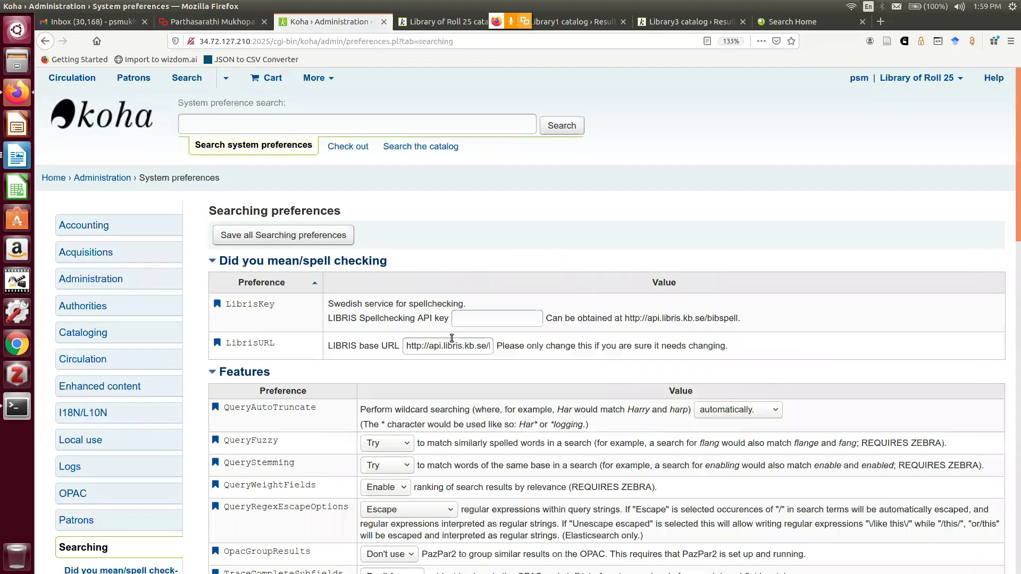
pyautogui.scroll(-3, 452, 339)
pyautogui.scroll(-5, 451, 337)
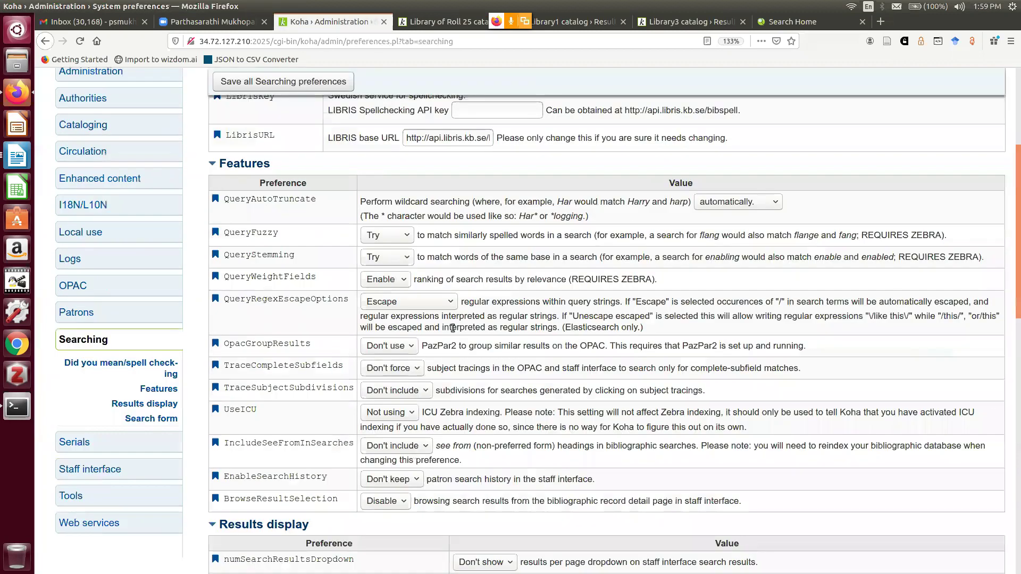
pyautogui.scroll(-5, 452, 327)
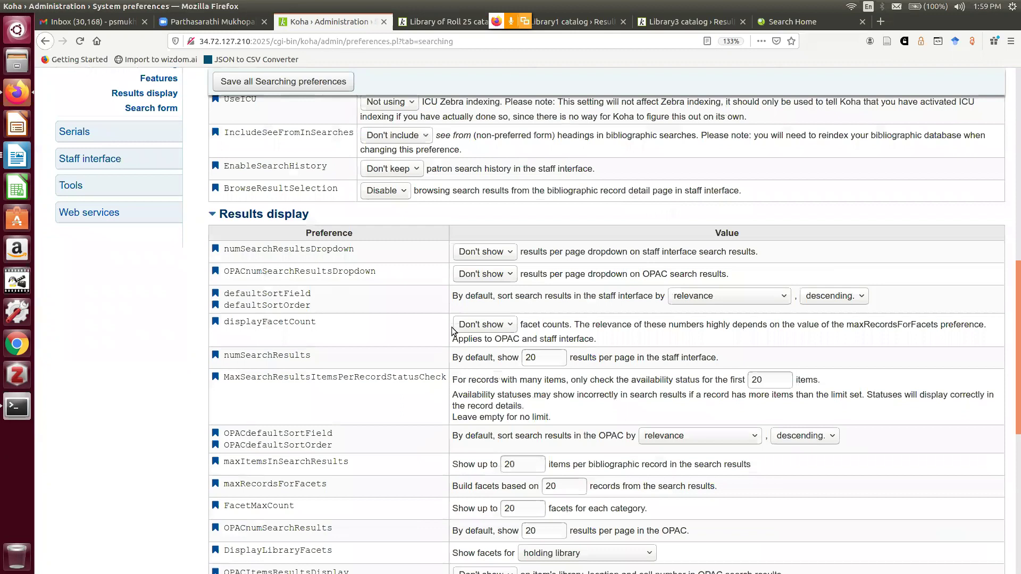
pyautogui.scroll(-2, 454, 331)
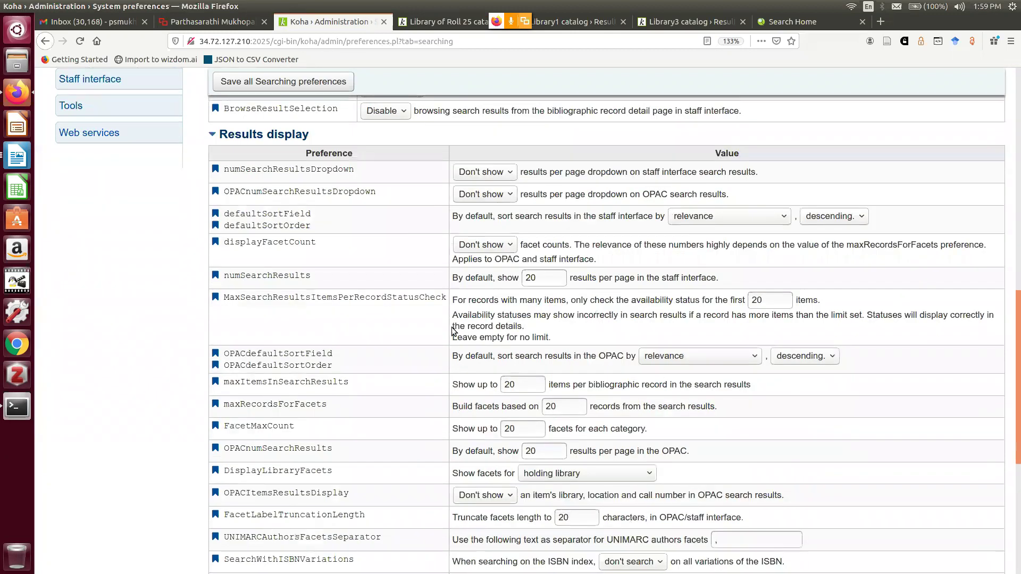
pyautogui.scroll(5, 453, 331)
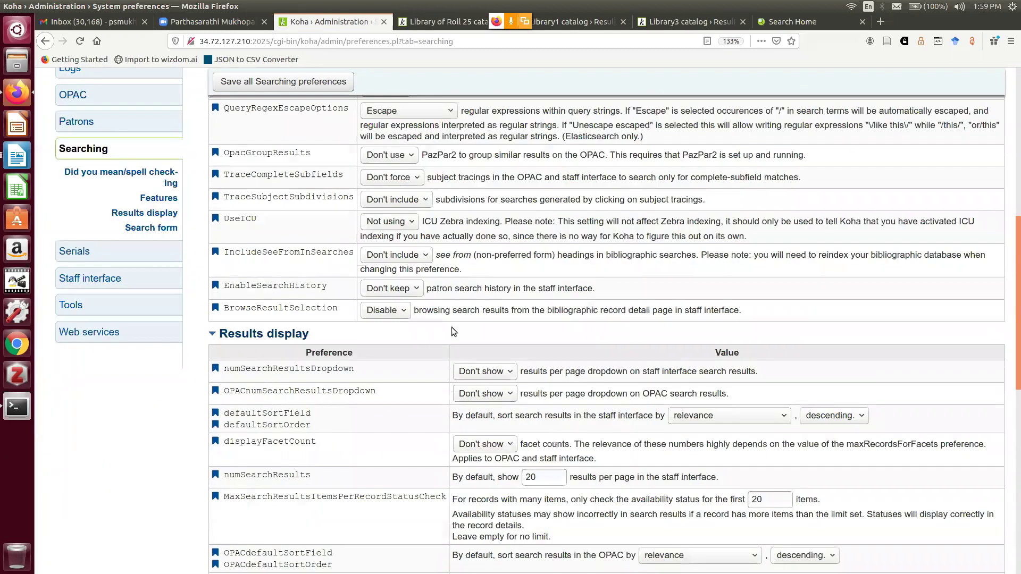
pyautogui.scroll(3, 451, 327)
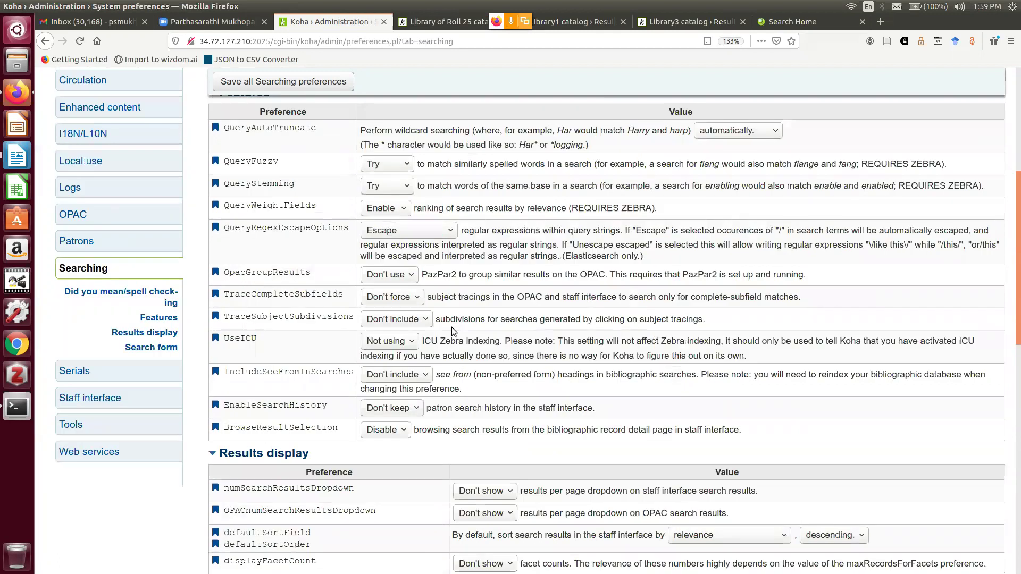
pyautogui.scroll(2, 452, 327)
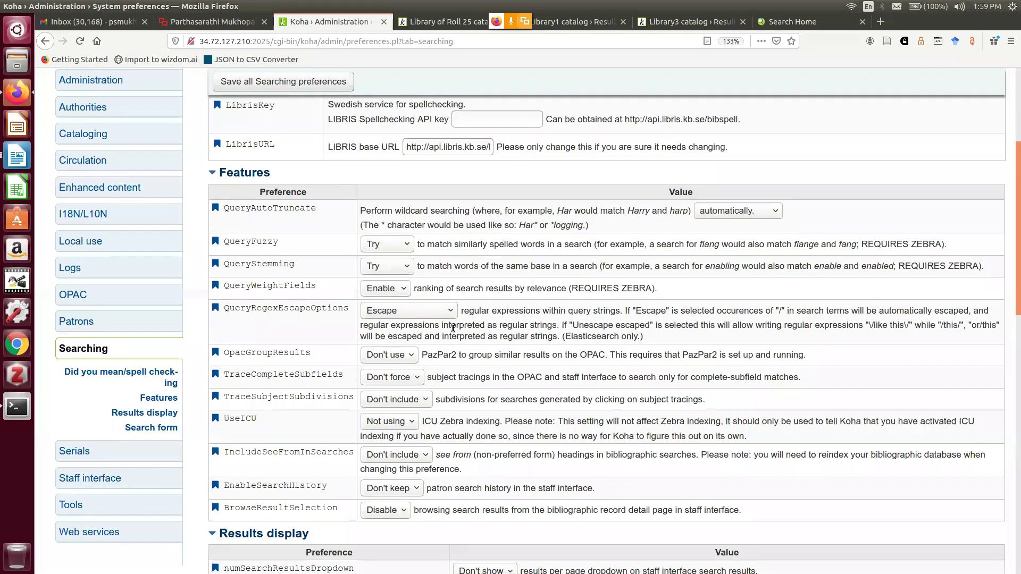
pyautogui.scroll(3, 453, 329)
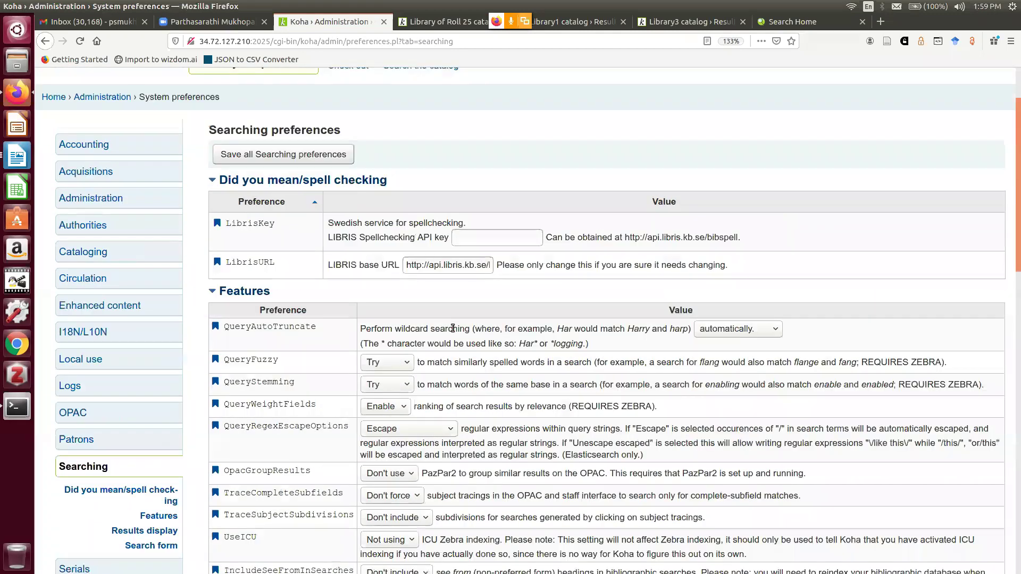
pyautogui.scroll(-8, 452, 328)
pyautogui.scroll(-10, 452, 327)
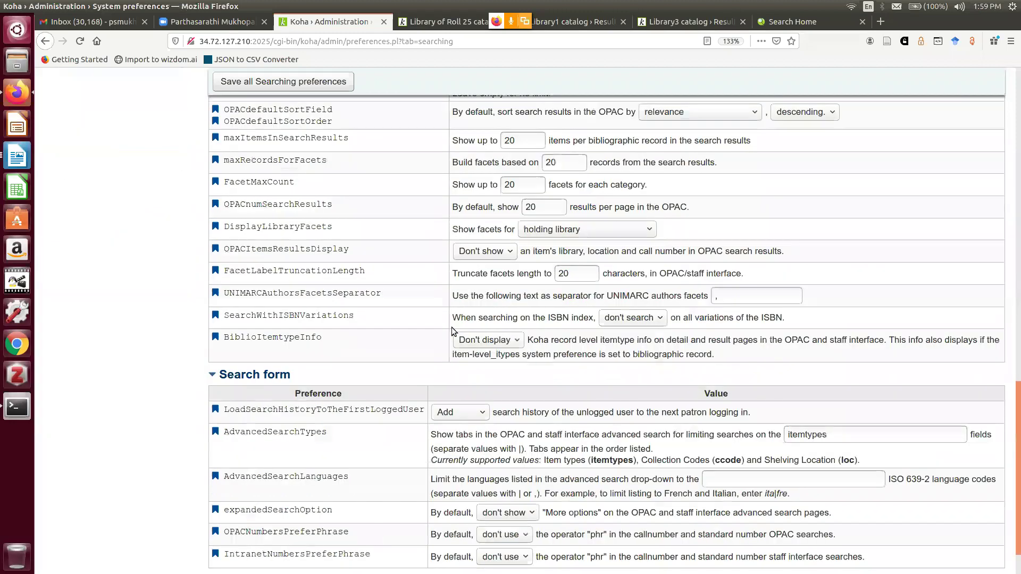
pyautogui.scroll(-1, 451, 331)
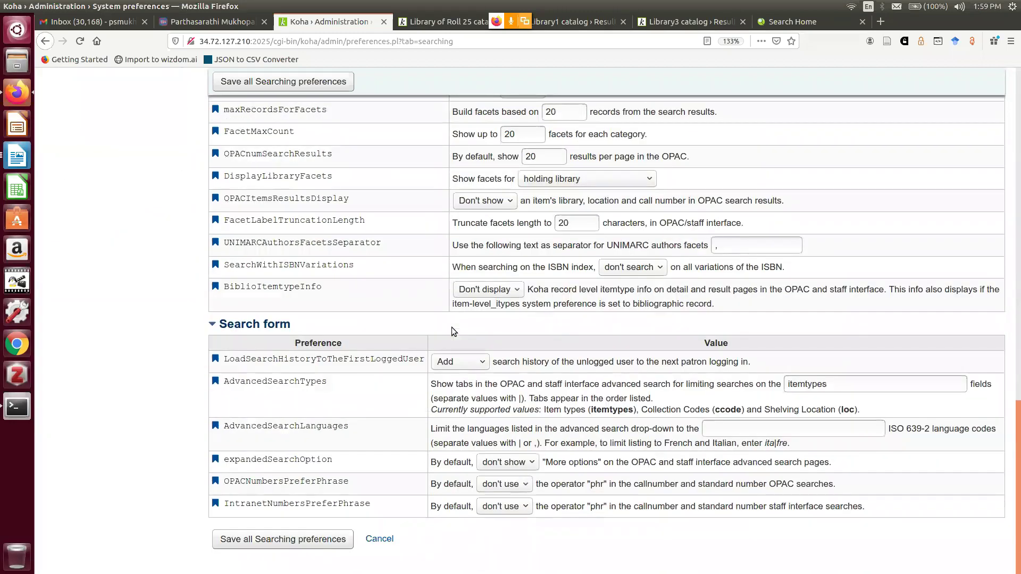
pyautogui.scroll(1, 452, 327)
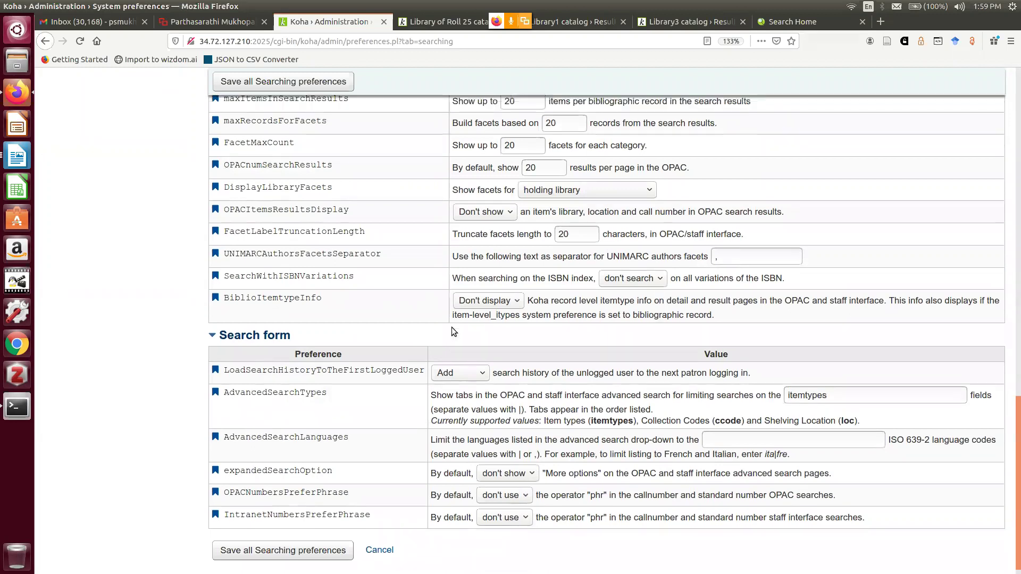
pyautogui.scroll(3, 452, 328)
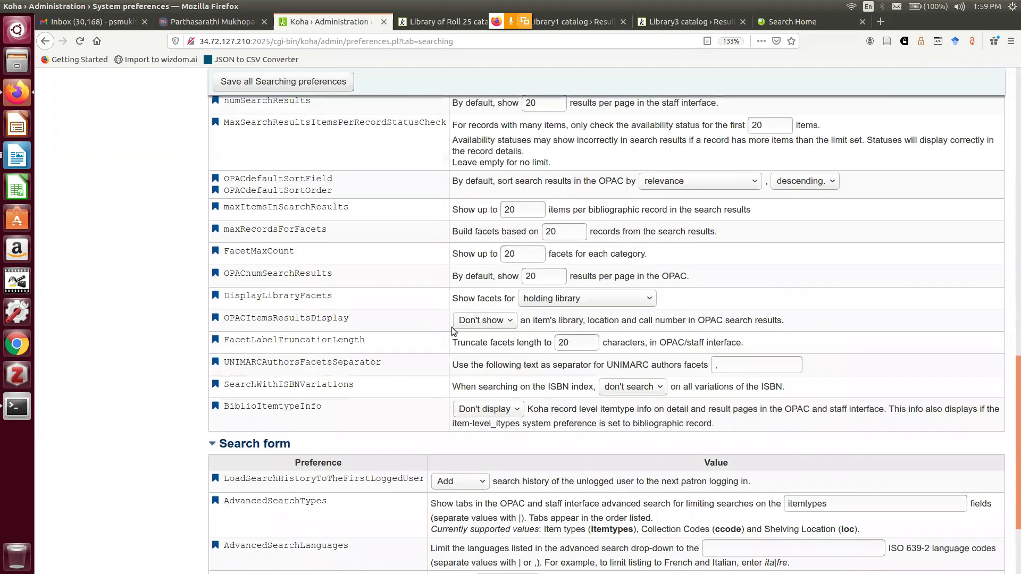
pyautogui.scroll(3, 451, 327)
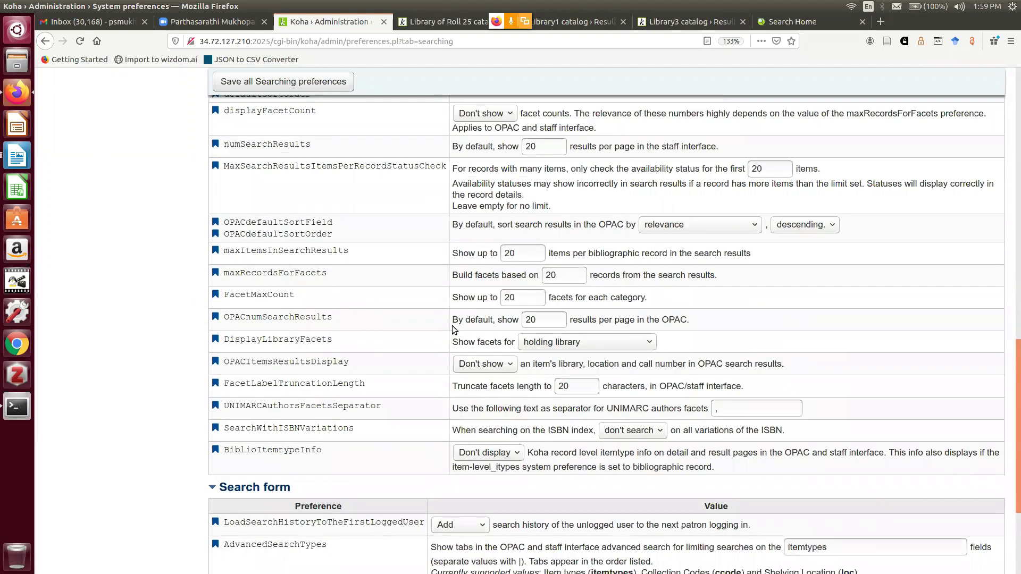
pyautogui.scroll(3, 452, 327)
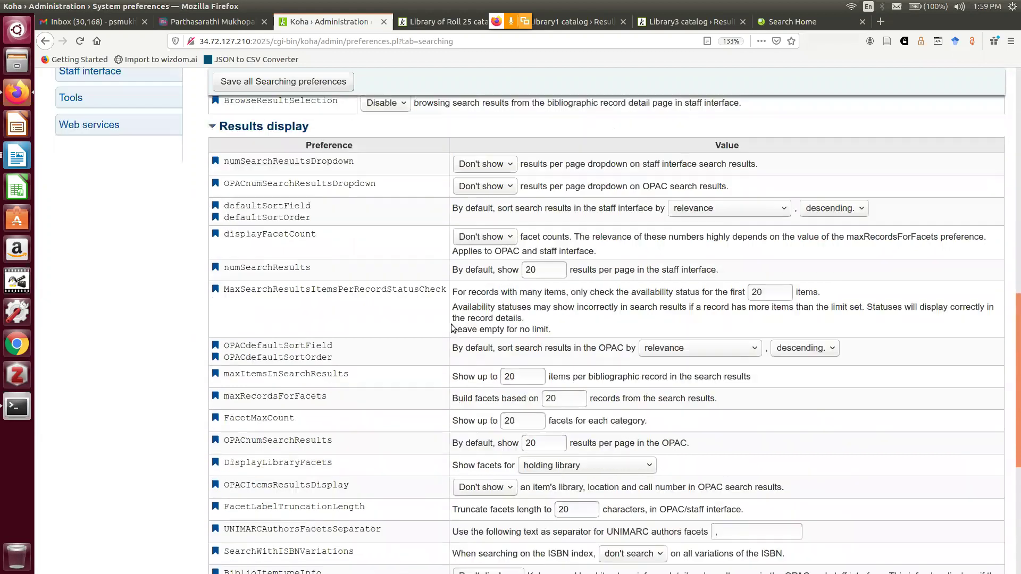
pyautogui.scroll(7, 452, 328)
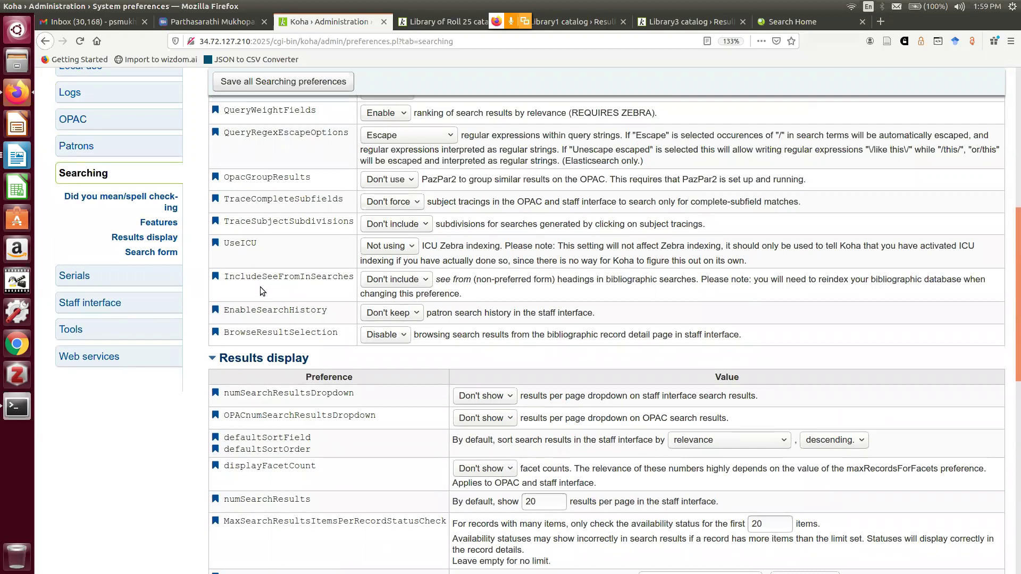
# Set IncludeSeeFromInSearches to Include and save all Searching preferences
pyautogui.hotkey('ctrl', '+')
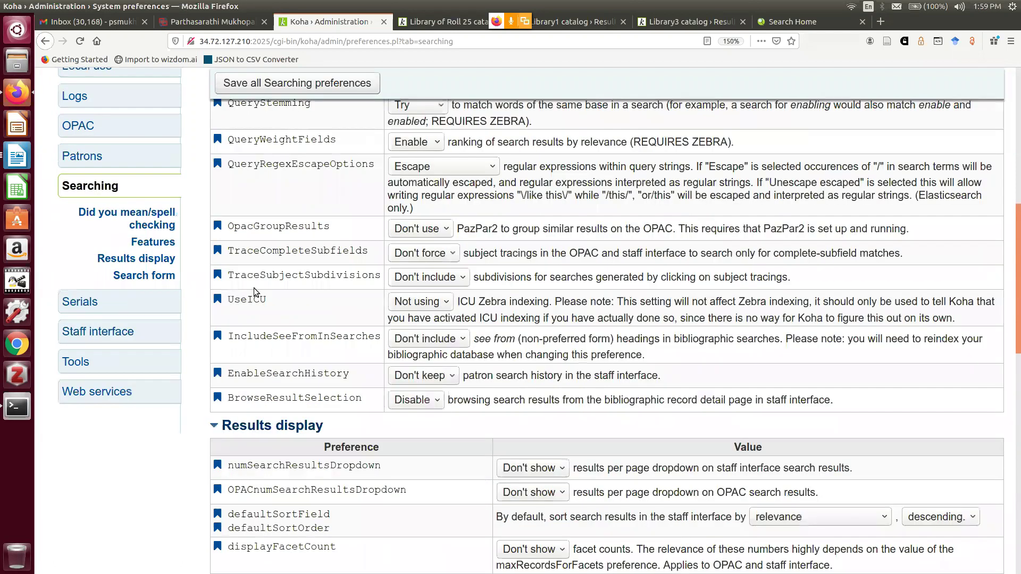
pyautogui.hotkey('ctrl', '+')
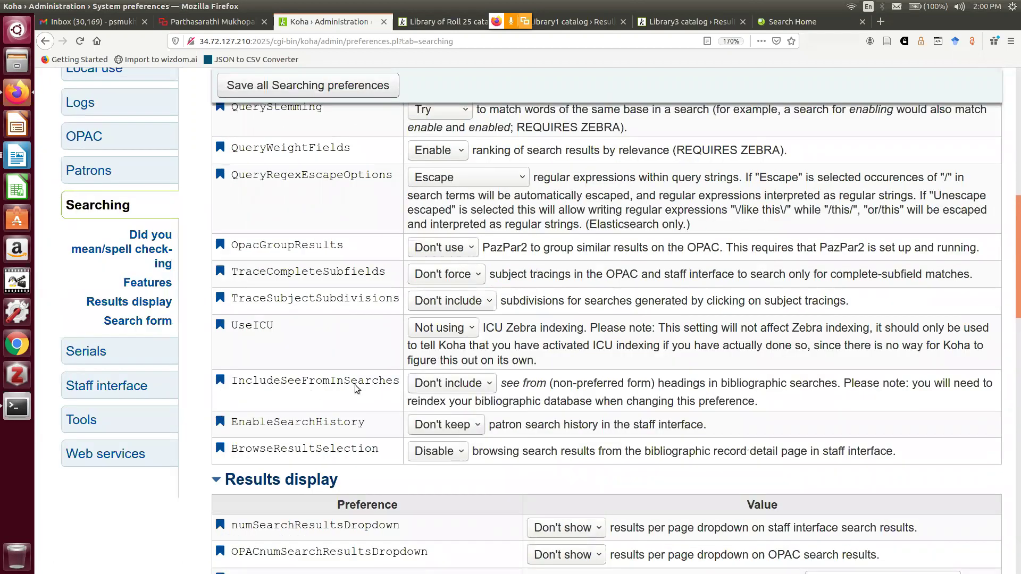
pyautogui.click(486, 389)
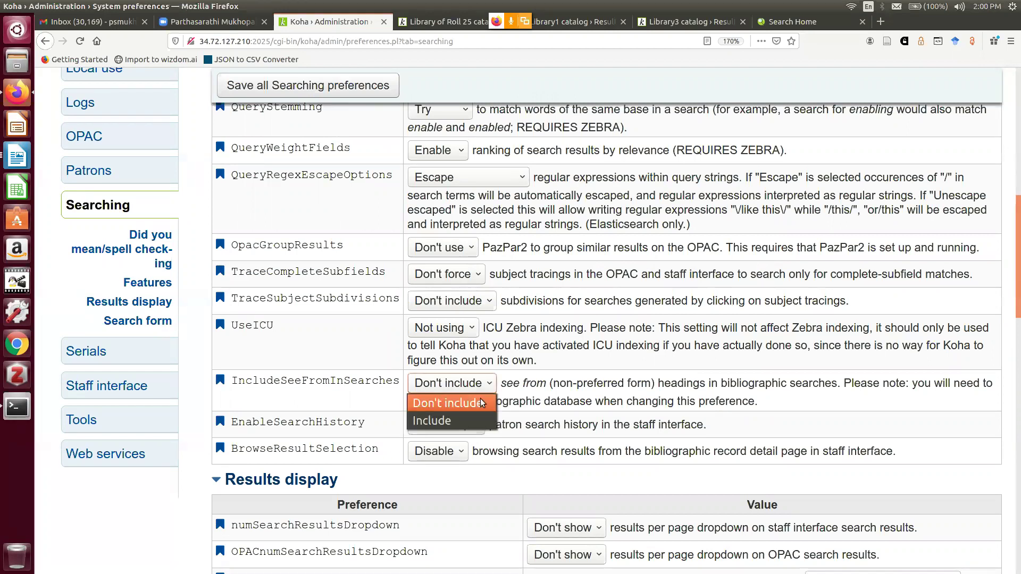
pyautogui.click(471, 426)
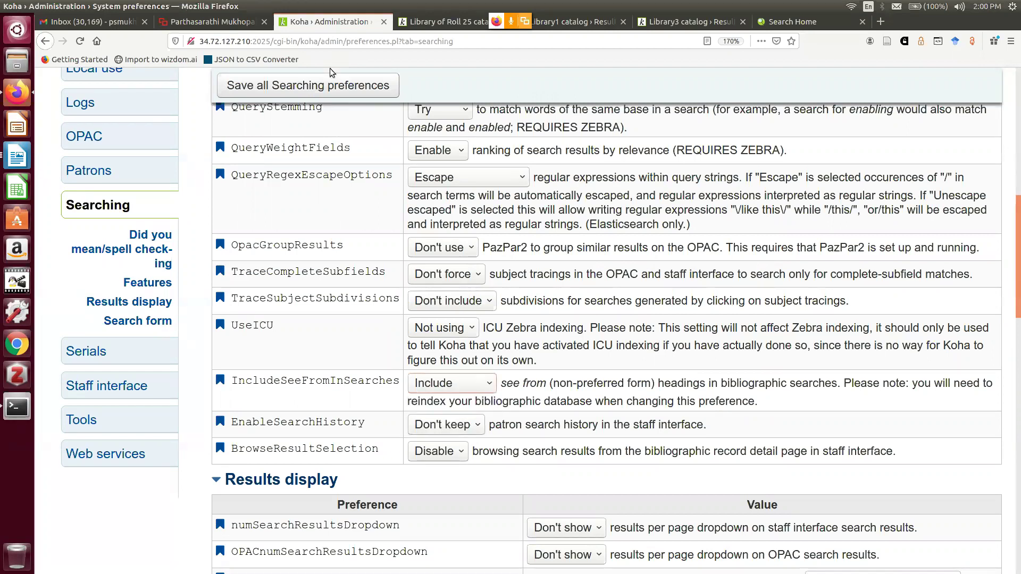
pyautogui.click(329, 86)
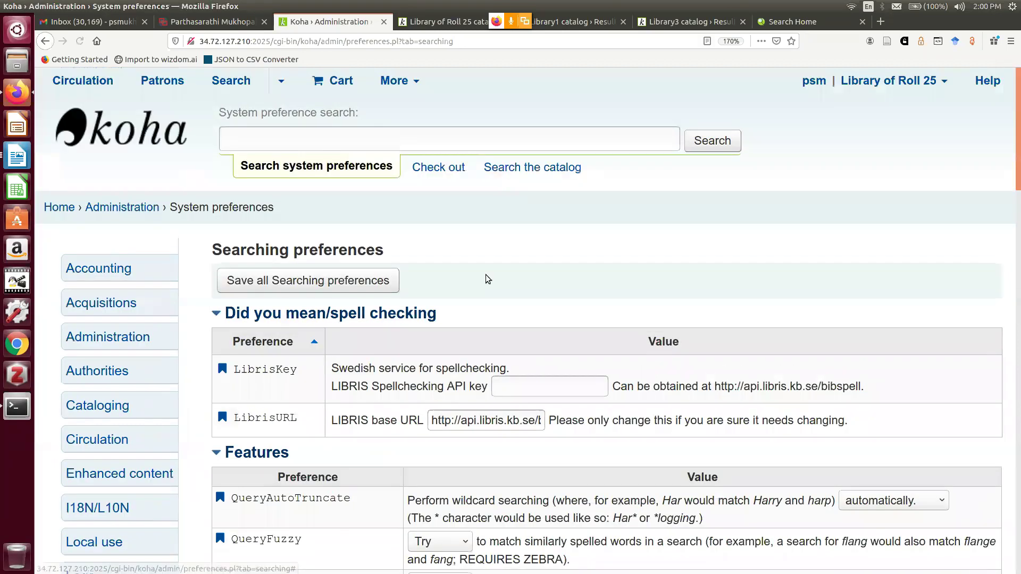
pyautogui.scroll(-5, 488, 279)
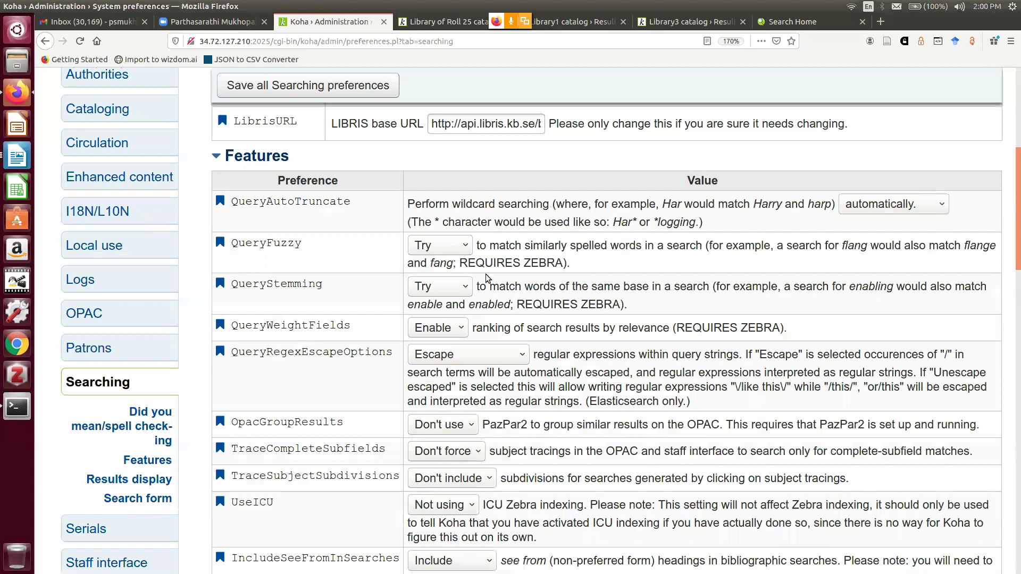
pyautogui.scroll(-3, 486, 274)
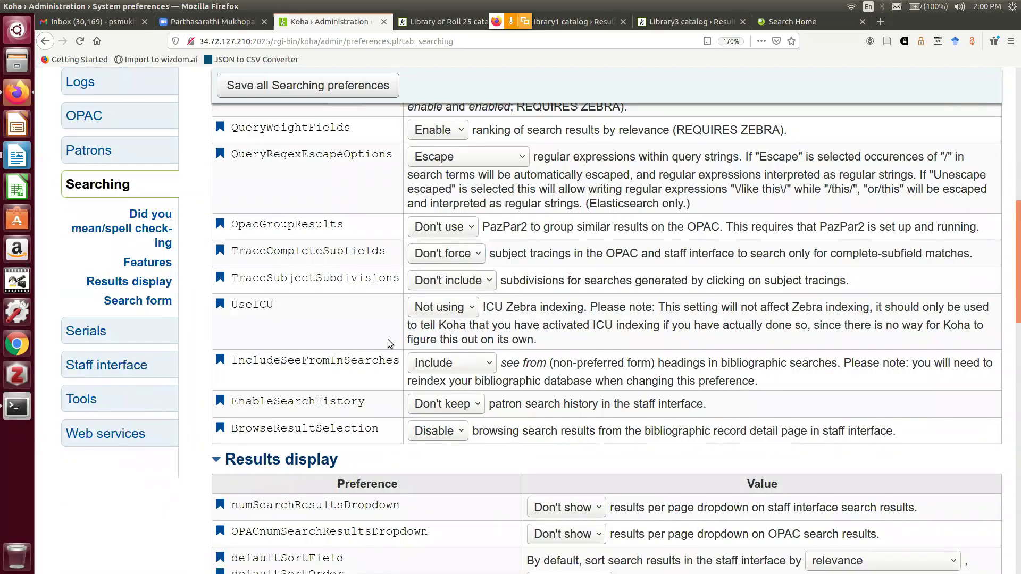
# Rerun the OPAC author search for 'Sen, A.K.'
pyautogui.click(435, 23)
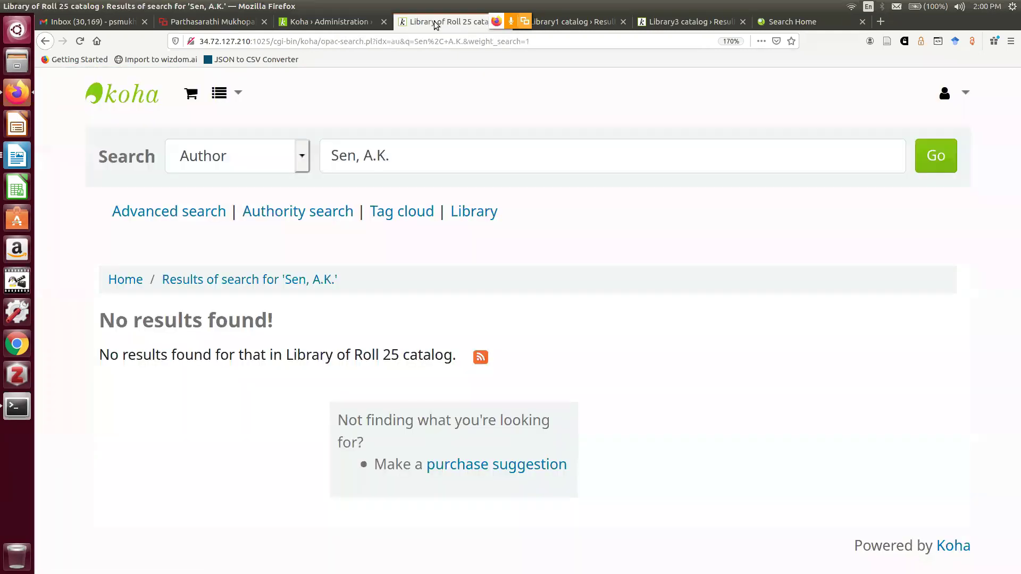
pyautogui.click(939, 155)
pyautogui.click(937, 154)
# Run an OPAC subject search for 'welfare economics'
pyautogui.click(299, 157)
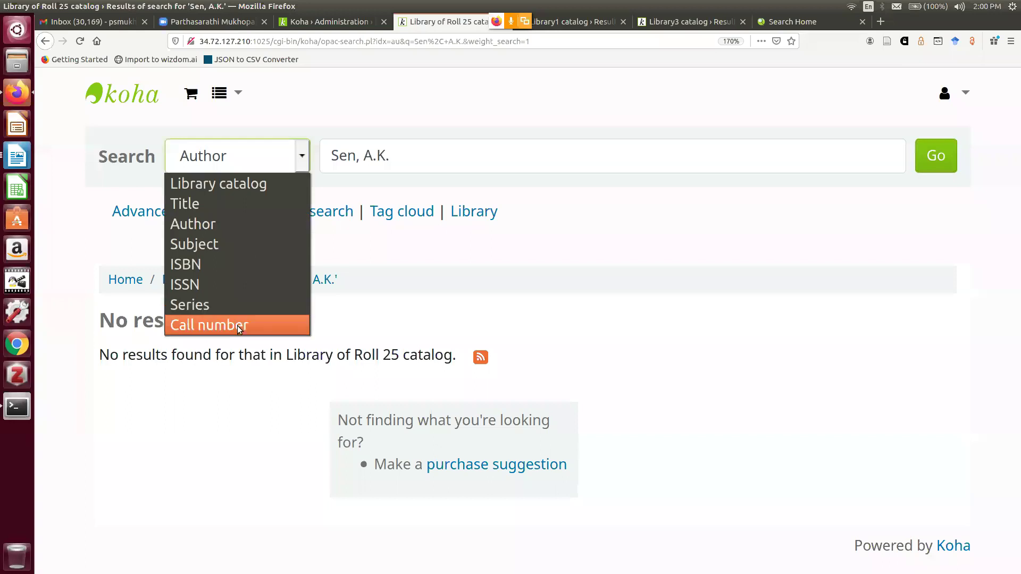
pyautogui.click(232, 244)
pyautogui.press('Tab')
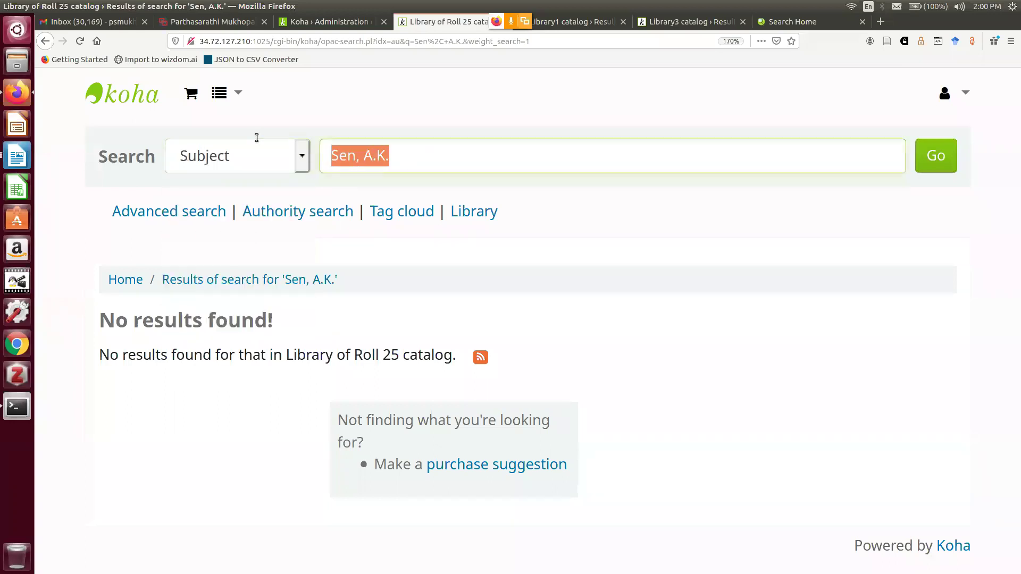
pyautogui.write('wel')
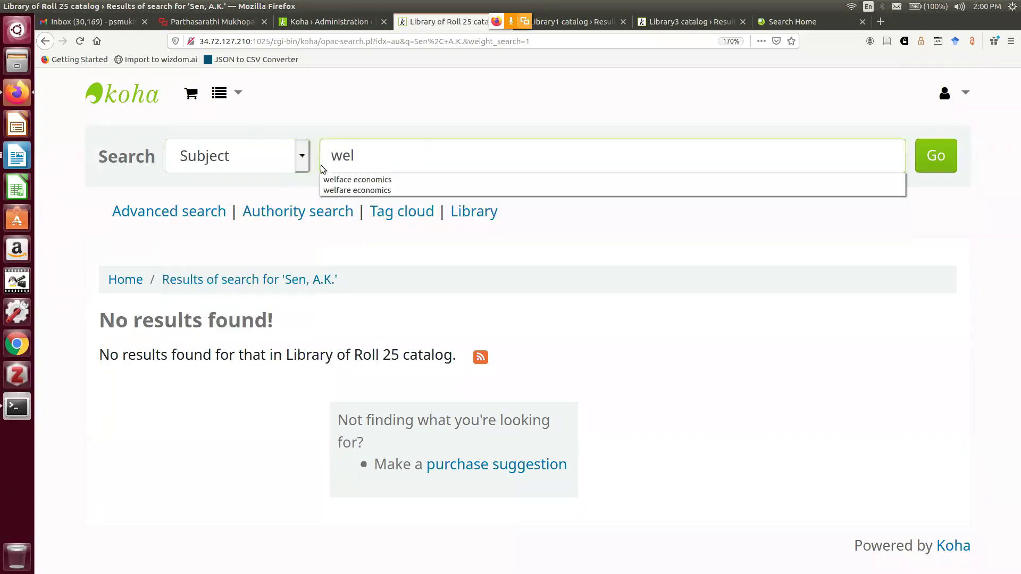
pyautogui.click(341, 180)
pyautogui.click(376, 156)
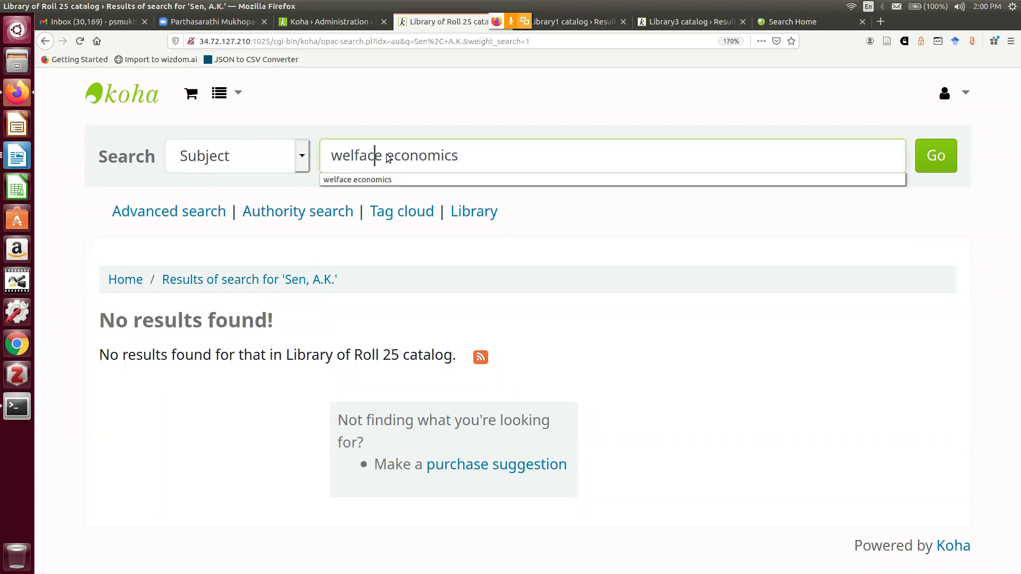
pyautogui.press('BackSpace')
pyautogui.write('r')
pyautogui.press('Return')
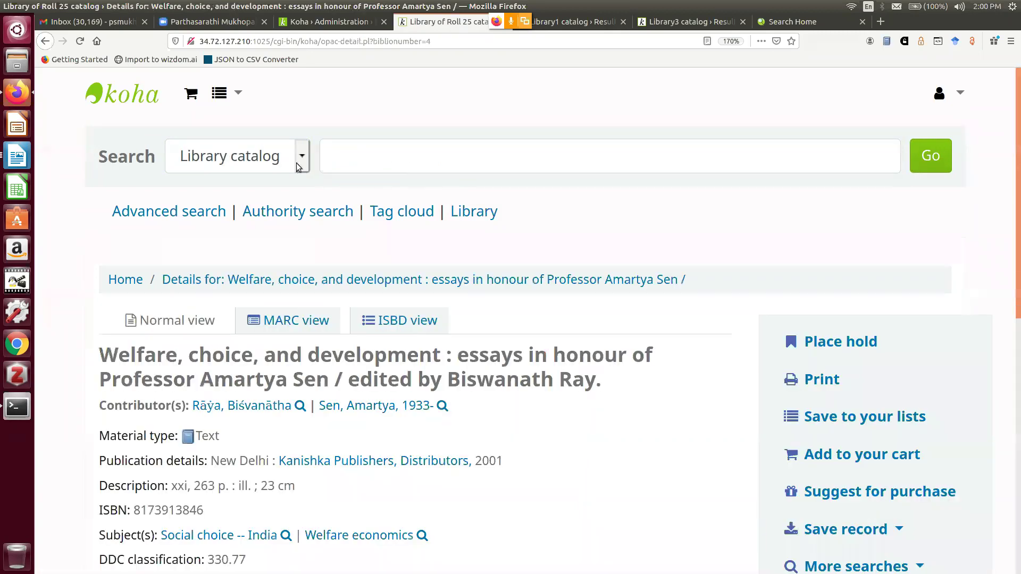
# Run an OPAC subject search for 'social' and zoom the page out
pyautogui.click(301, 157)
pyautogui.click(234, 244)
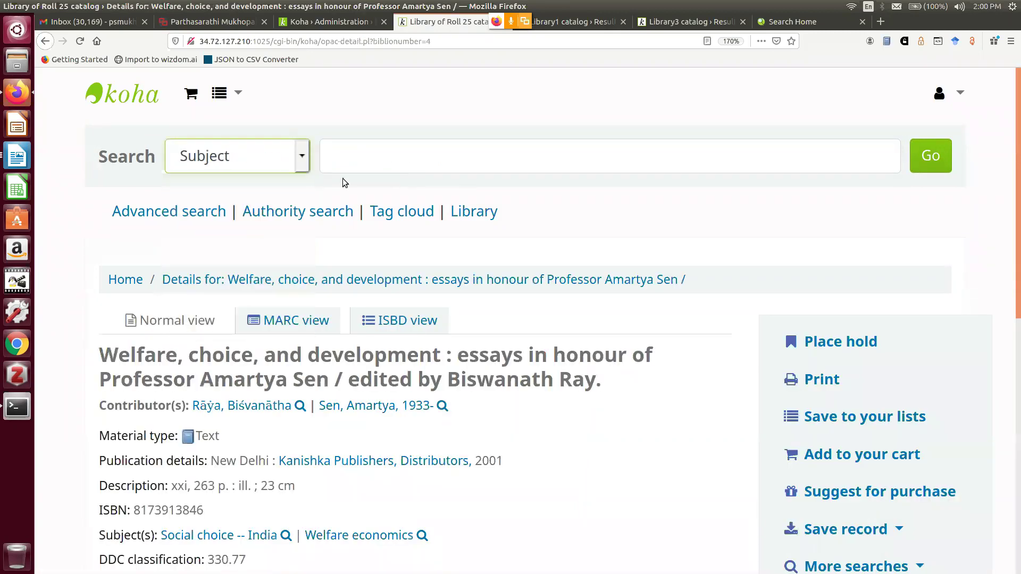
pyautogui.click(378, 165)
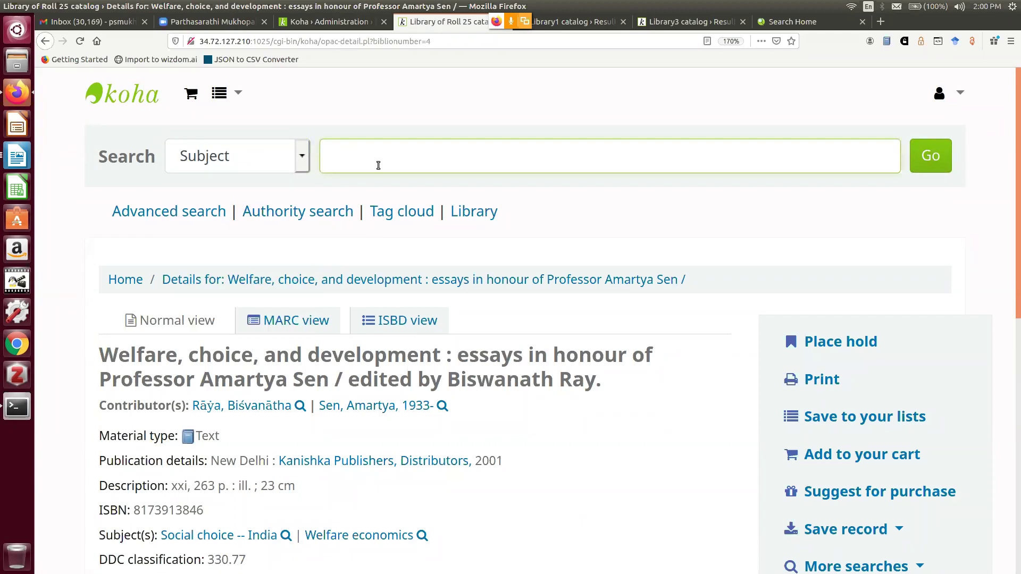
pyautogui.write('social')
pyautogui.press('Return')
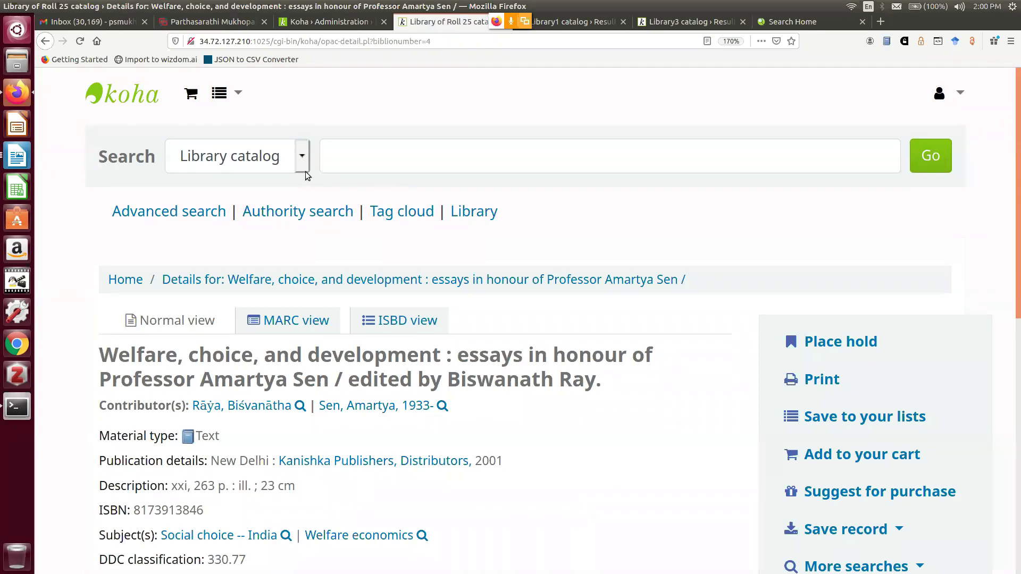
pyautogui.hotkey('ctrl', '-')
pyautogui.hotkey('ctrl', '-')
pyautogui.click(149, 134)
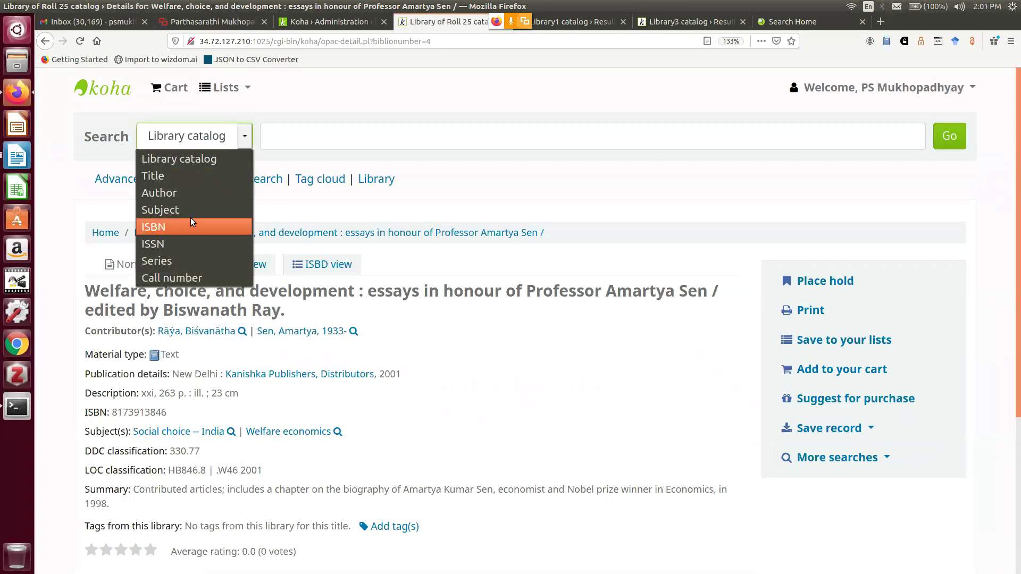
# Search OPAC subjects for 'social security', then for just 'social'
pyautogui.click(191, 211)
pyautogui.click(279, 139)
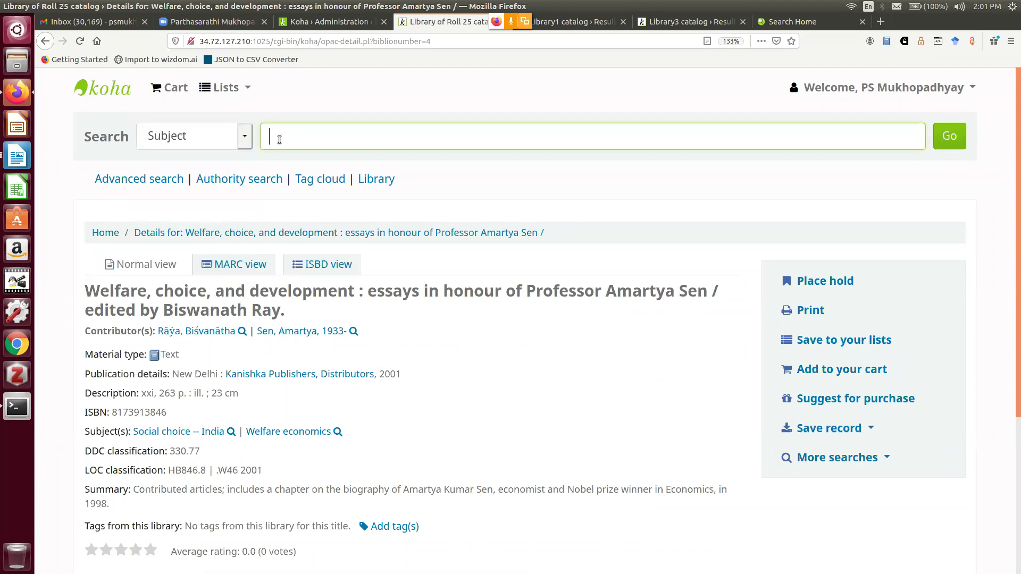
pyautogui.write('soc')
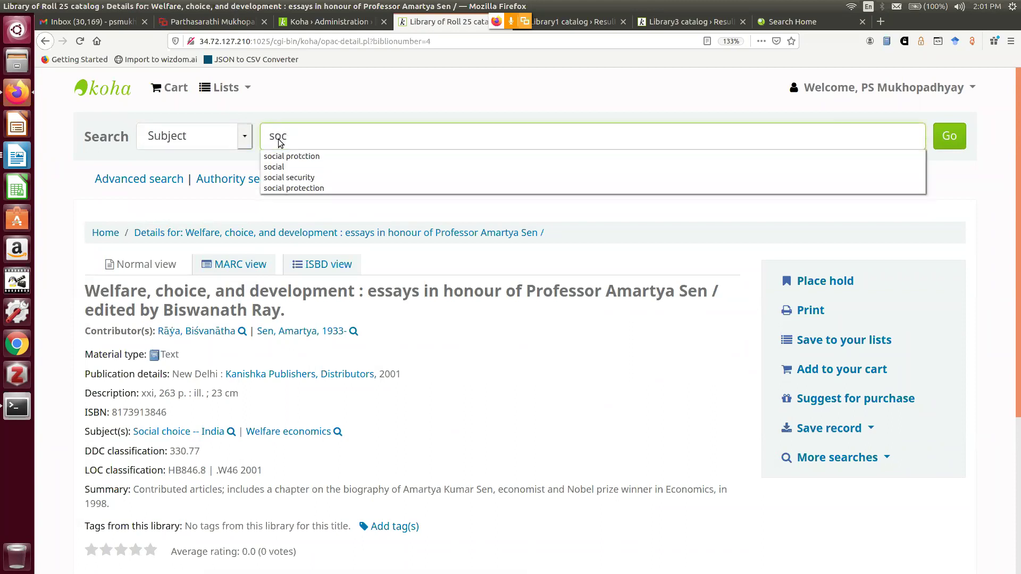
pyautogui.click(317, 177)
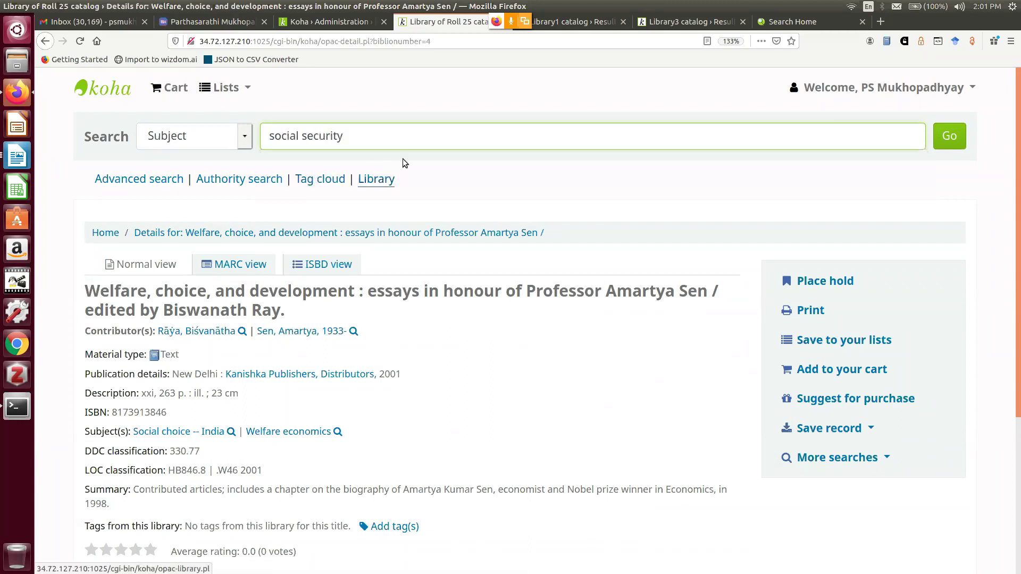
pyautogui.click(946, 141)
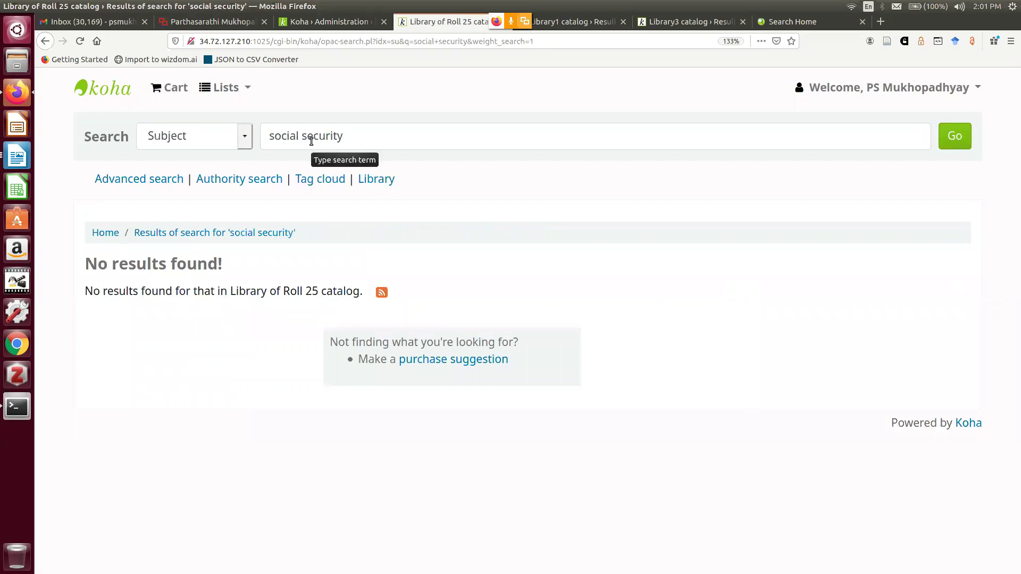
pyautogui.moveTo(301, 136); pyautogui.dragTo(353, 137)
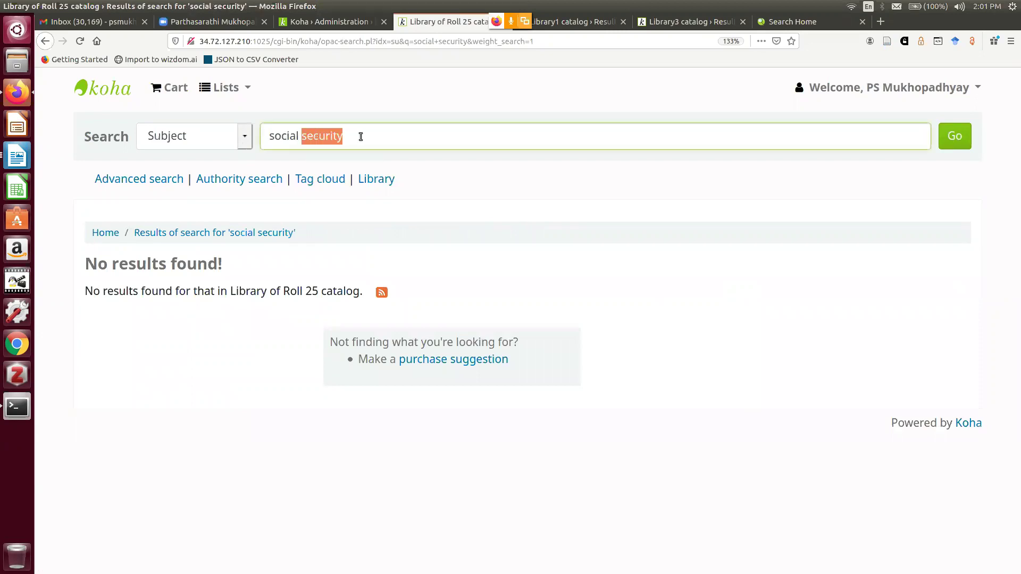
pyautogui.press('BackSpace')
pyautogui.press('BackSpace')
pyautogui.click(960, 139)
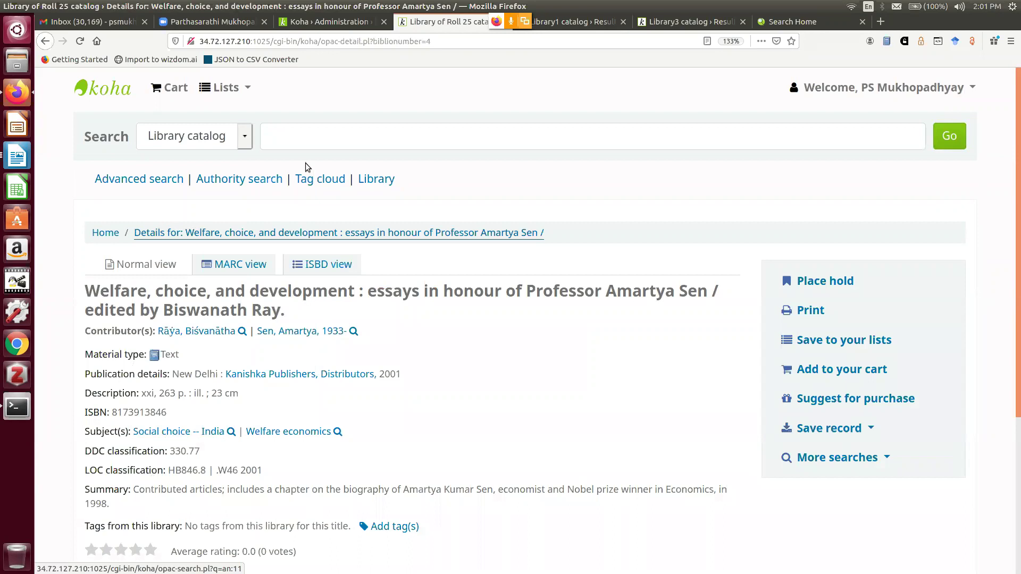
# Run an OPAC subject search for 'security'
pyautogui.click(245, 140)
pyautogui.click(206, 209)
pyautogui.click(263, 137)
pyautogui.write('s')
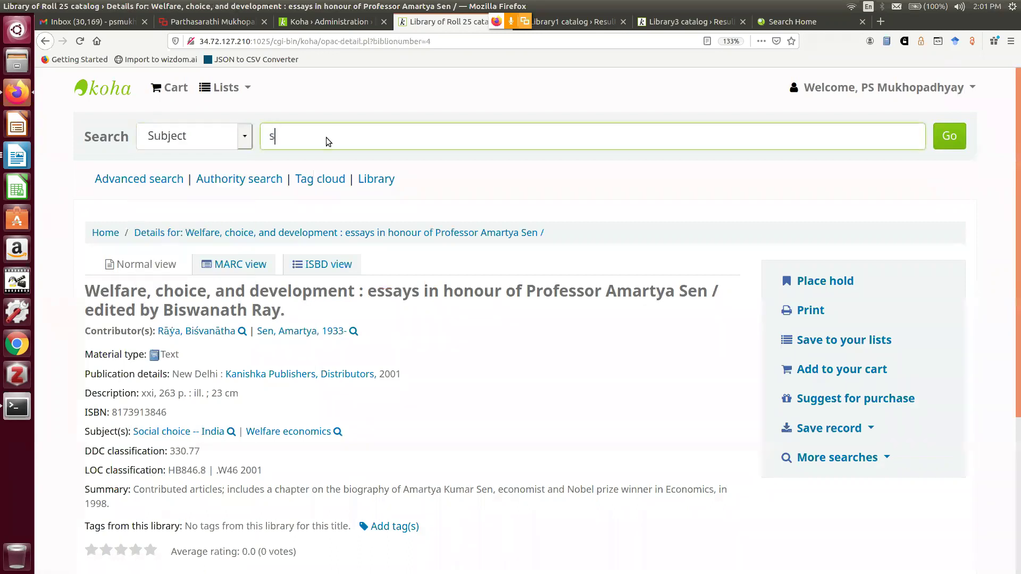
pyautogui.write('ecurity')
pyautogui.click(945, 137)
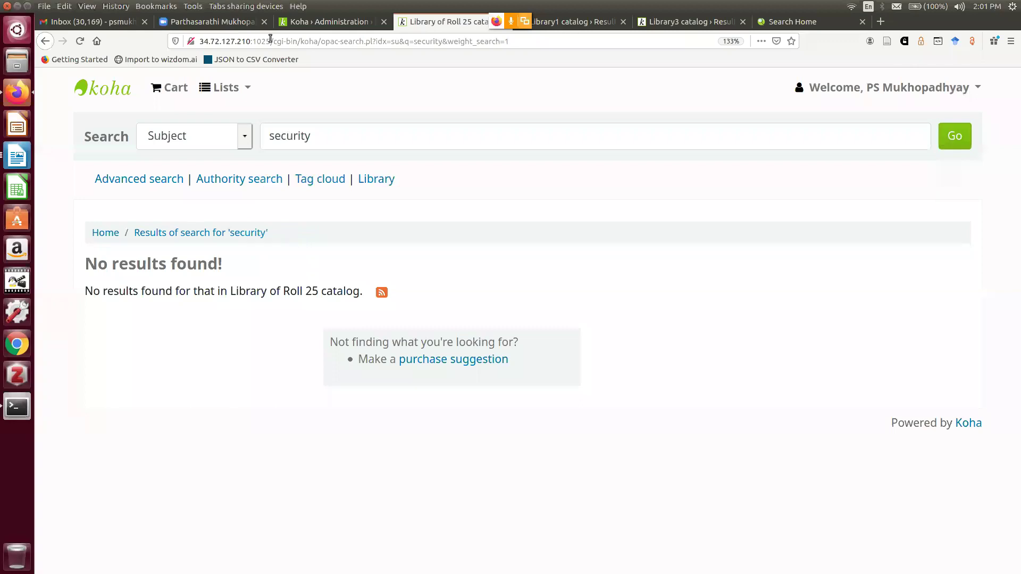
# Return to the staff home page and enter 'secu' in the header catalog search
pyautogui.click(307, 23)
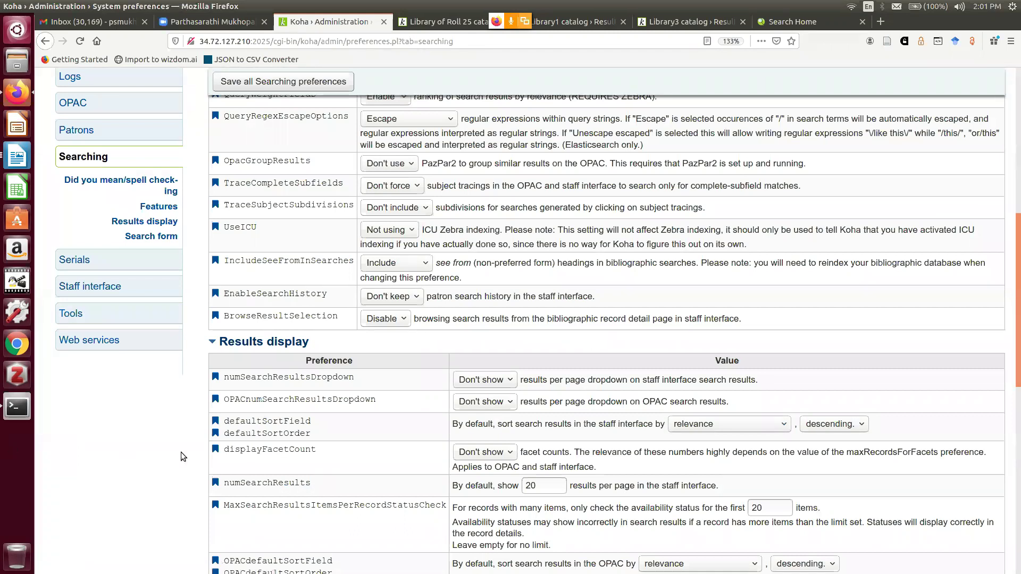
pyautogui.scroll(1, 180, 452)
pyautogui.scroll(10, 183, 453)
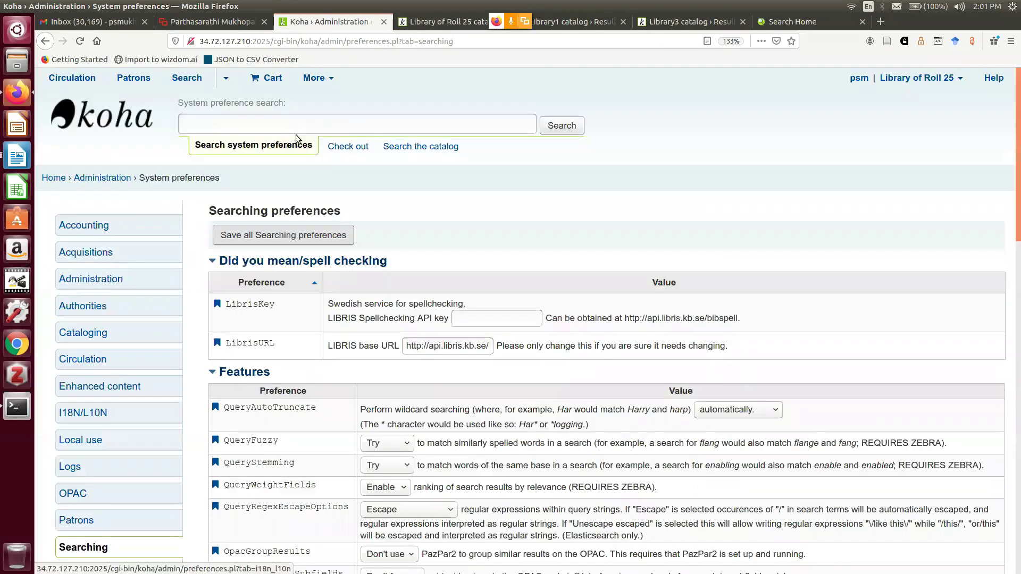
pyautogui.click(100, 178)
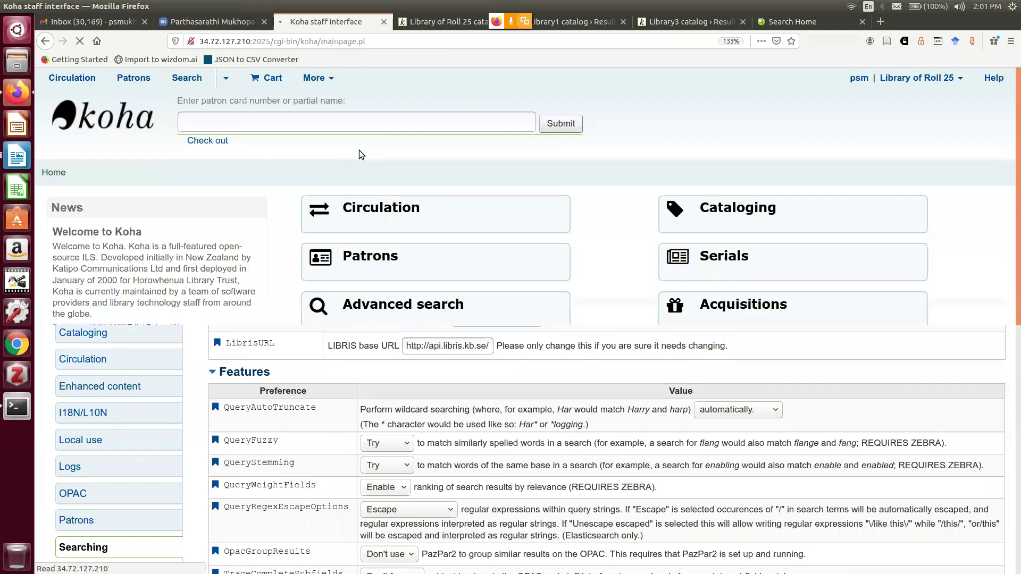
pyautogui.hotkey('alt', 'q')
pyautogui.write('secu')
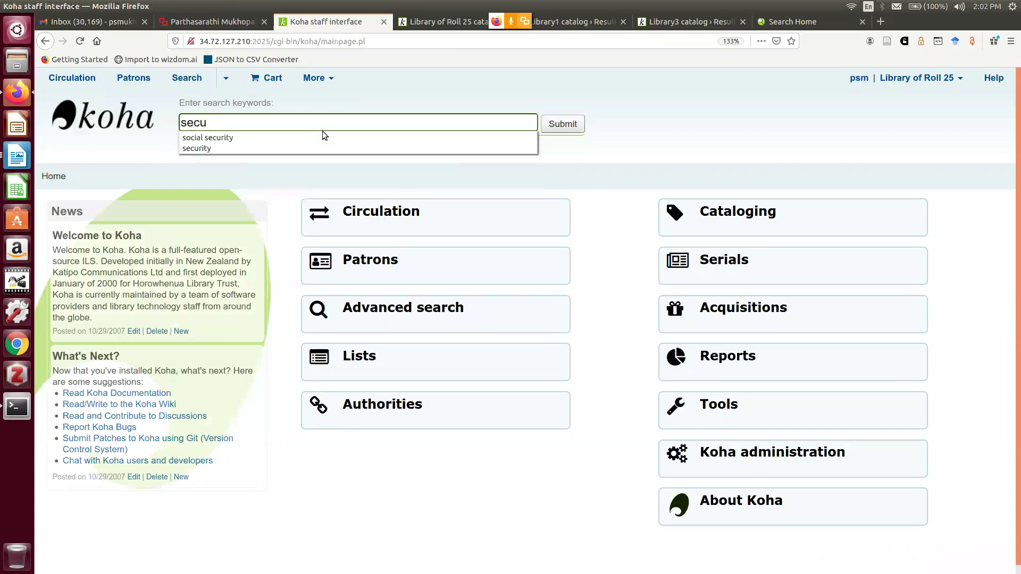
# Search authorities for 'social security', first across all headings, then Topical Term only
pyautogui.click(407, 403)
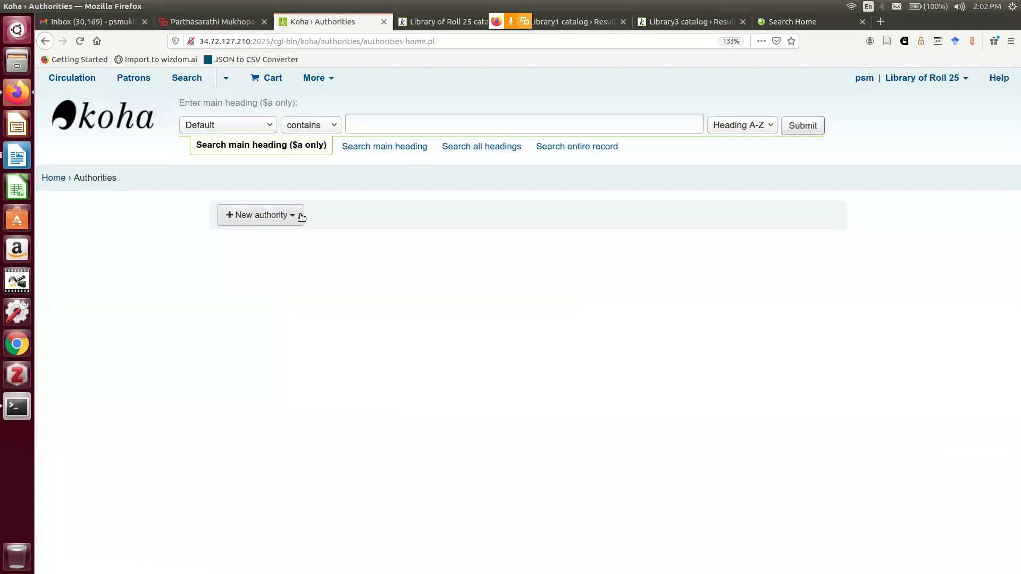
pyautogui.click(269, 125)
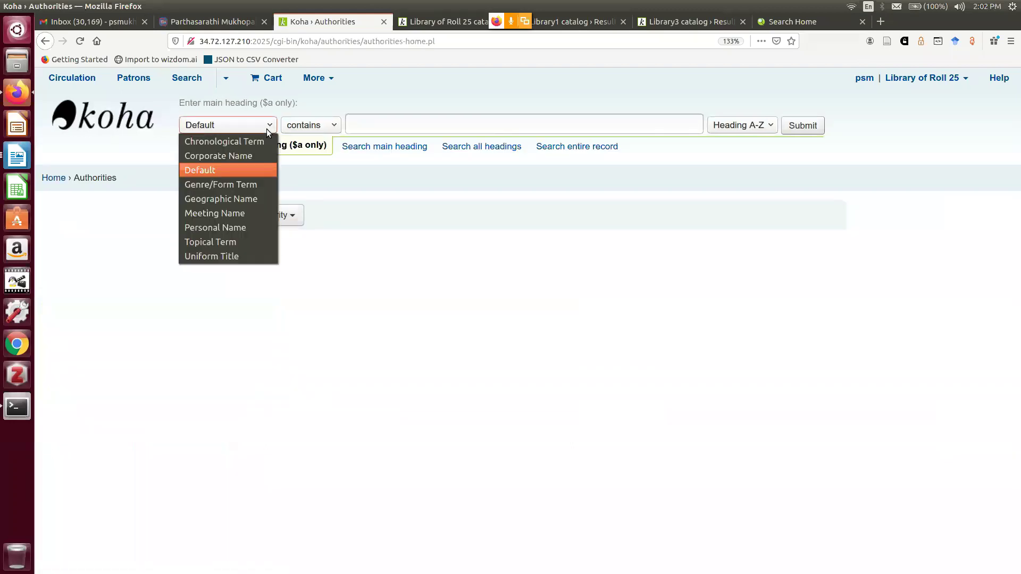
pyautogui.click(375, 126)
pyautogui.click(375, 126)
pyautogui.write('social security')
pyautogui.press('Return')
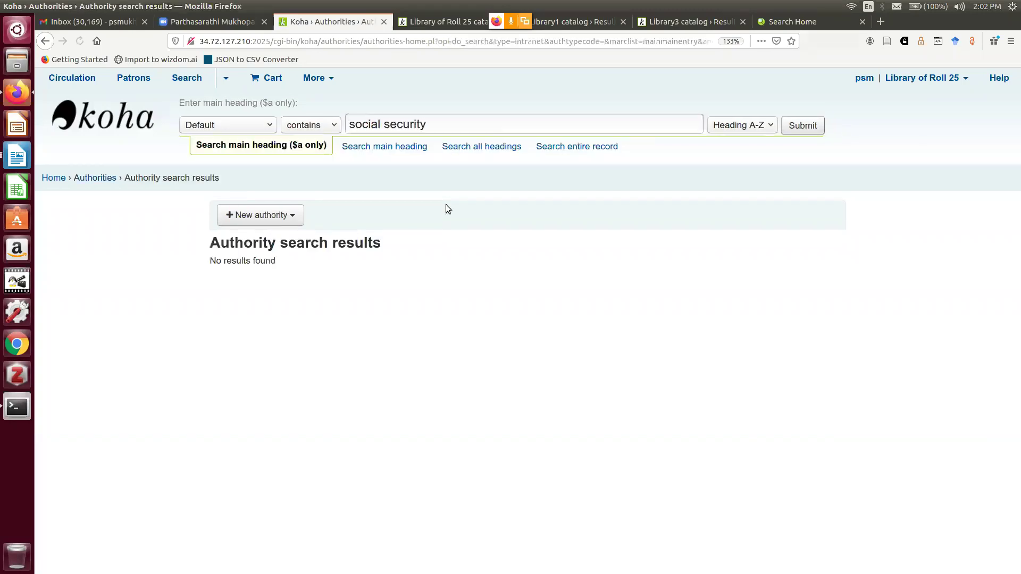
pyautogui.click(272, 125)
pyautogui.click(237, 240)
pyautogui.click(801, 125)
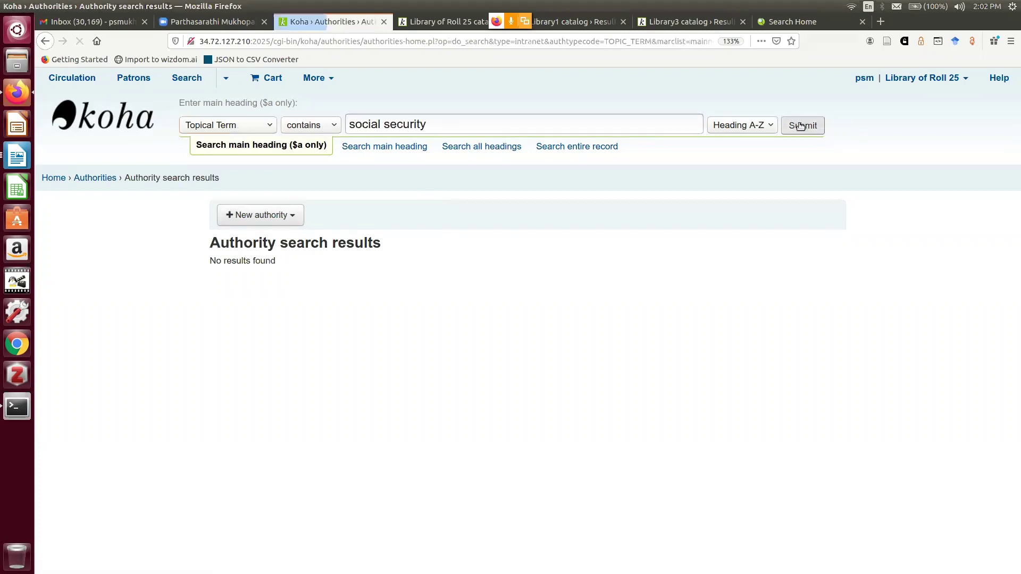
# Search topical terms for 'social' and view authority #11, Social choice India
pyautogui.moveTo(384, 126); pyautogui.dragTo(502, 119)
pyautogui.press('BackSpace')
pyautogui.press('BackSpace')
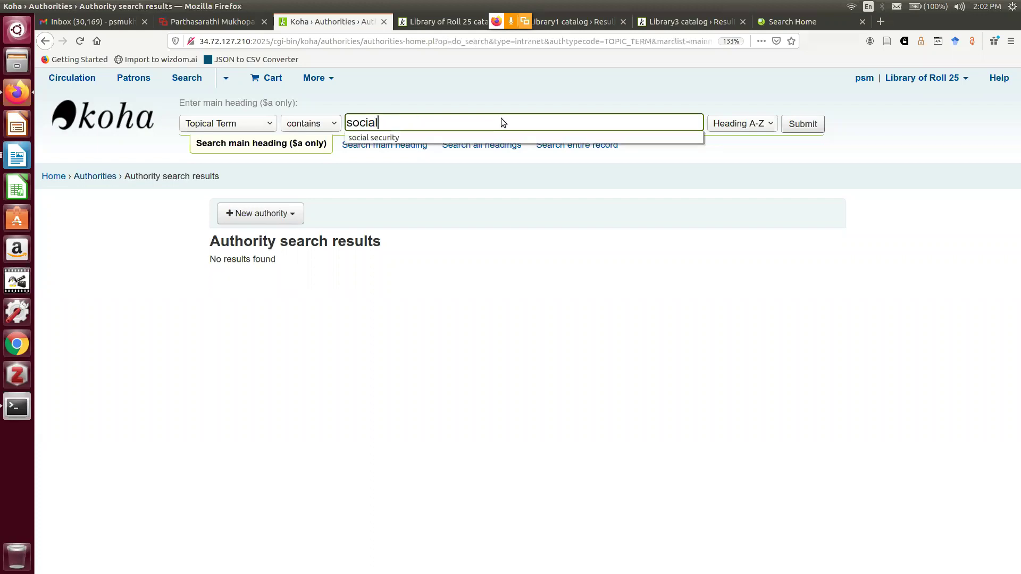
pyautogui.click(819, 132)
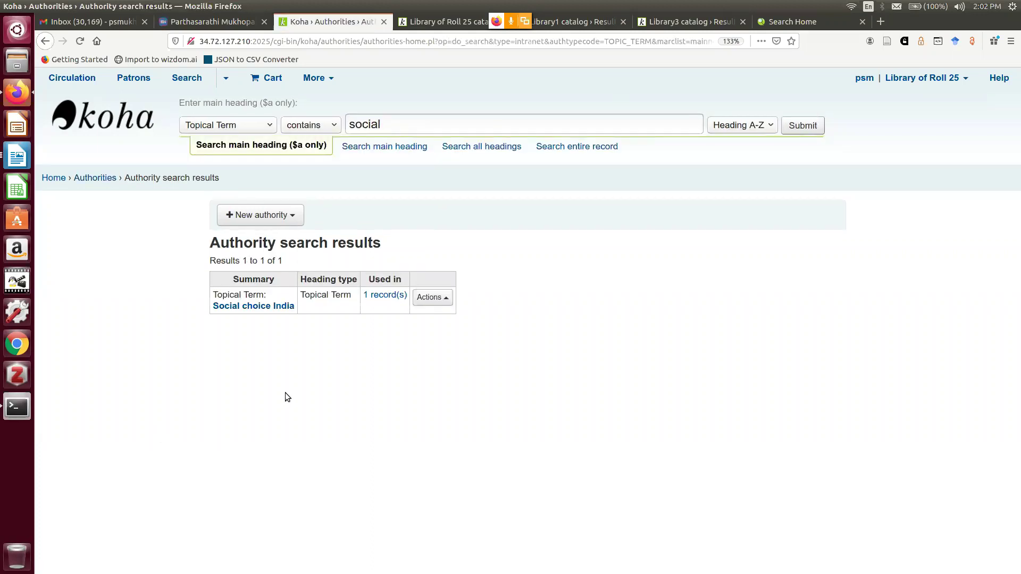
pyautogui.click(282, 307)
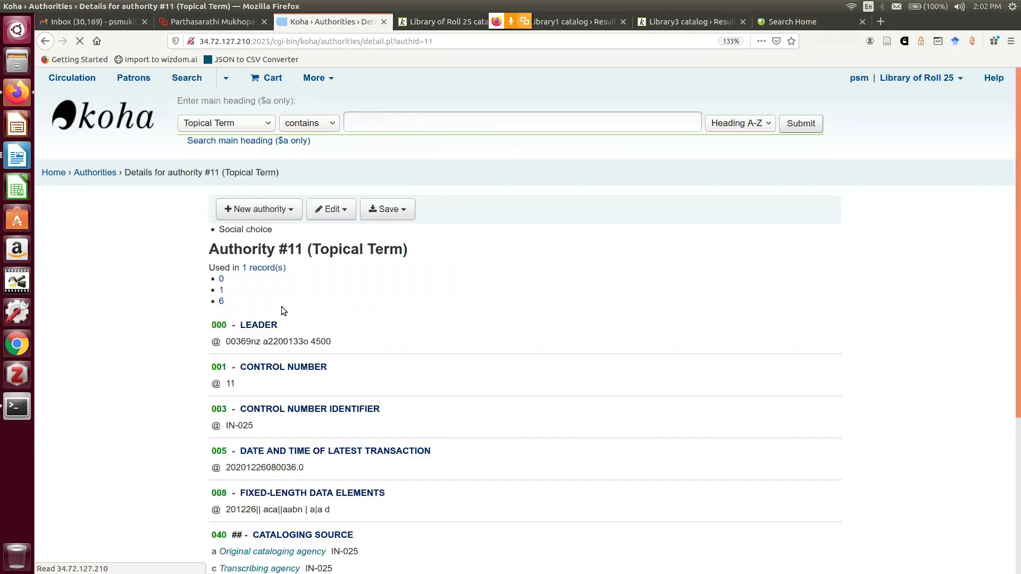
pyautogui.scroll(-1, 391, 213)
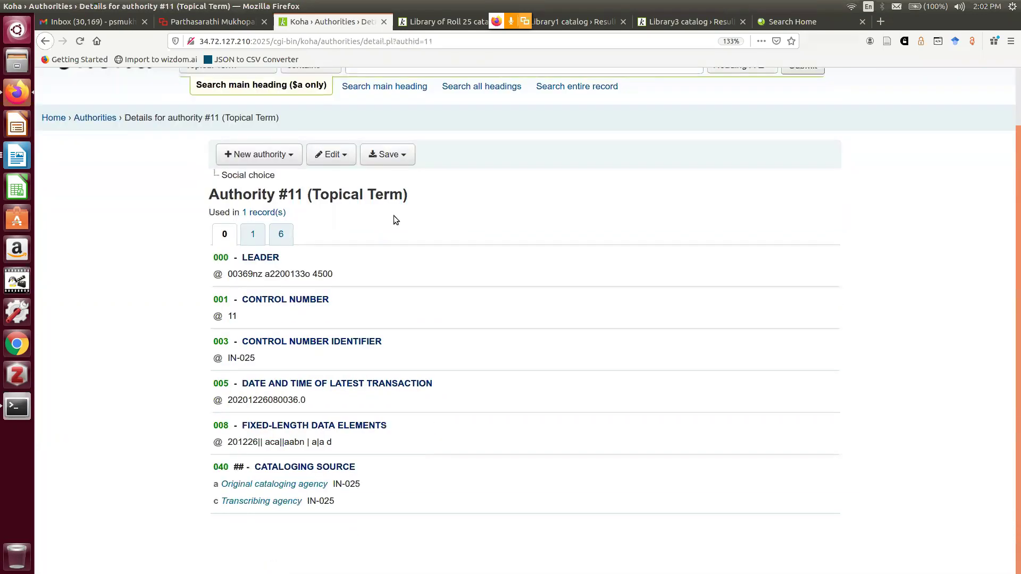
pyautogui.scroll(1, 221, 130)
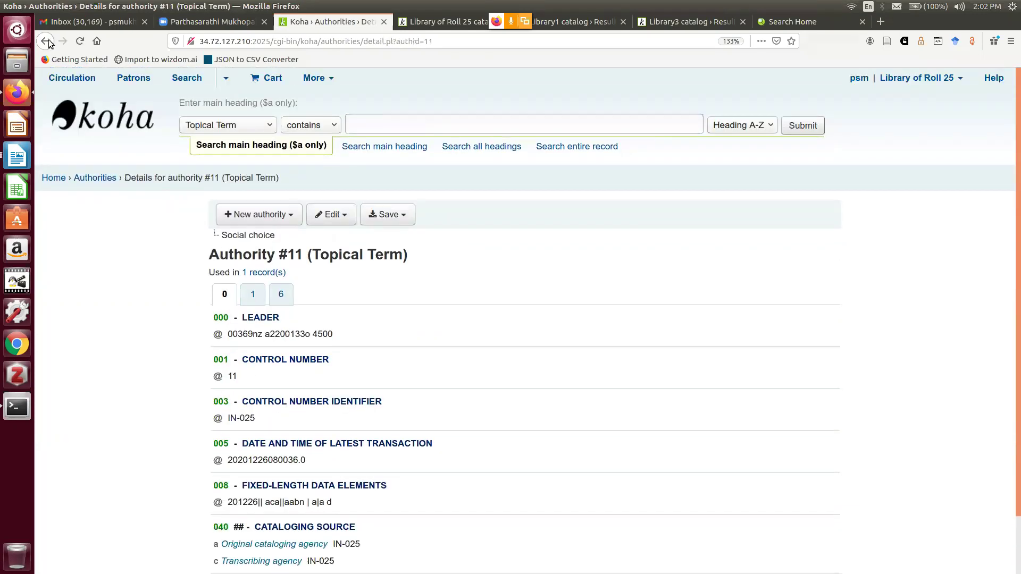
# Search the topical authority headings for 'welfare'
pyautogui.click(46, 41)
pyautogui.click(406, 132)
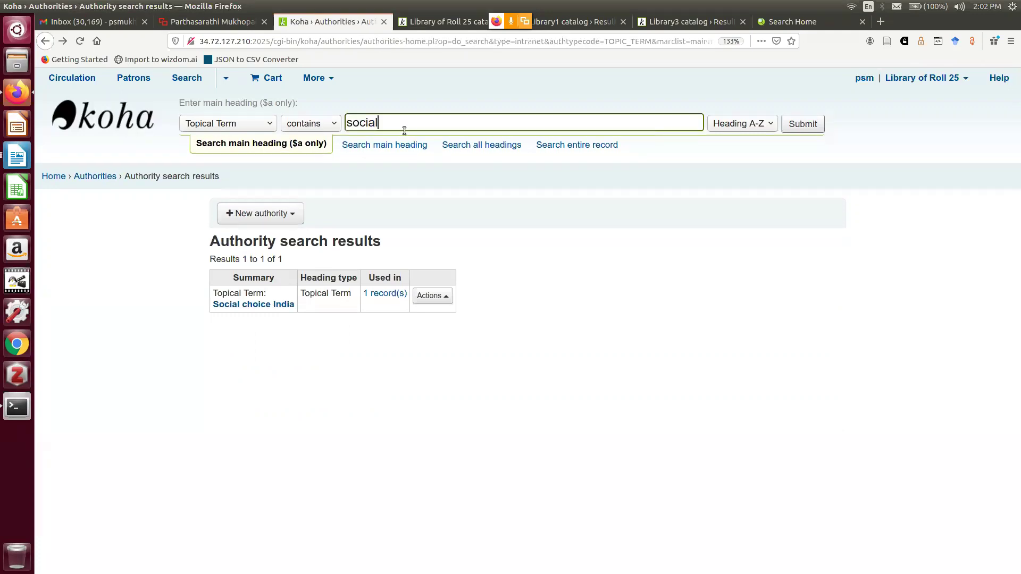
pyautogui.press('BackSpace')
pyautogui.press('BackSpace')
pyautogui.press('BackSpace')
pyautogui.press('BackSpace')
pyautogui.press('BackSpace')
pyautogui.press('BackSpace')
pyautogui.write('wel')
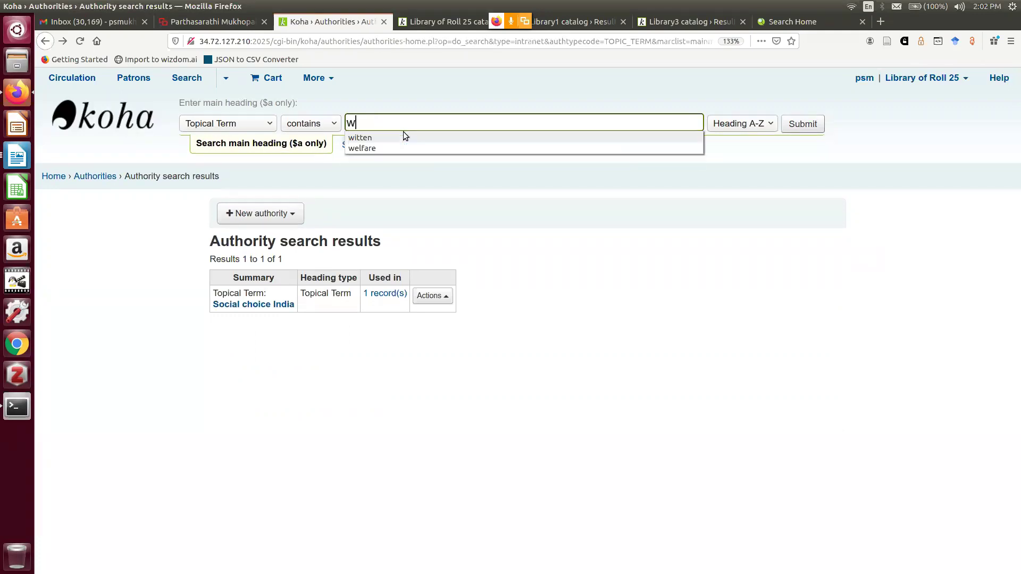
pyautogui.write('fare')
pyautogui.press('Return')
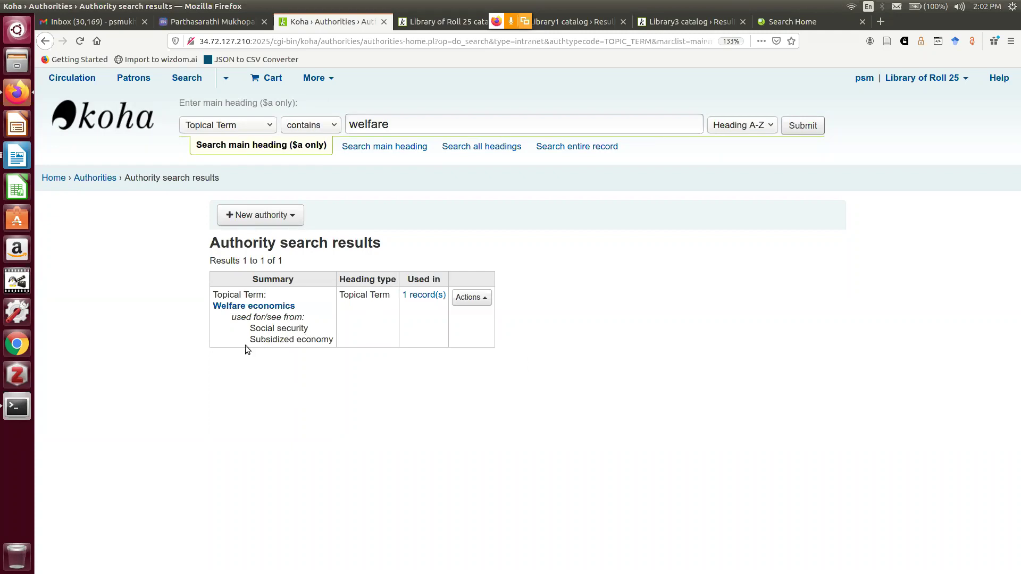
# Copy the see-from term 'Subsidized economy' and search headings for it
pyautogui.moveTo(251, 340); pyautogui.dragTo(311, 351)
pyautogui.rightClick(319, 343)
pyautogui.click(334, 348)
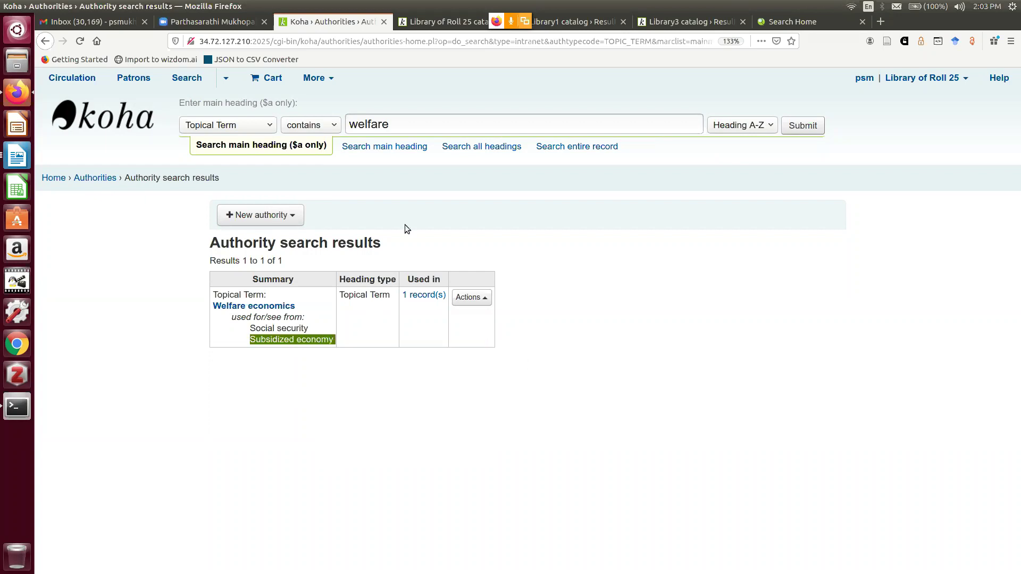
pyautogui.doubleClick(398, 124)
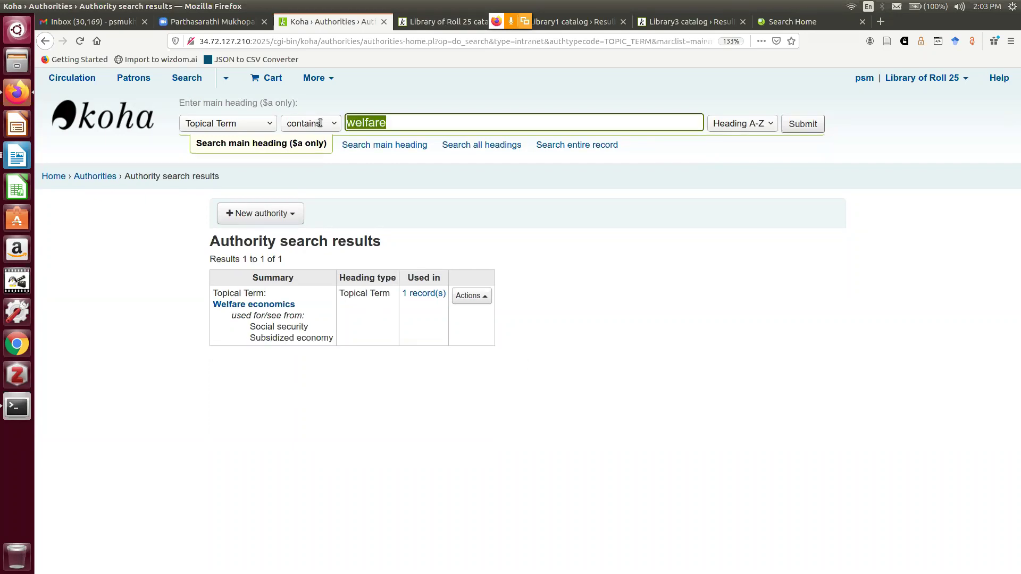
pyautogui.hotkey('ctrl', 'v')
pyautogui.click(803, 126)
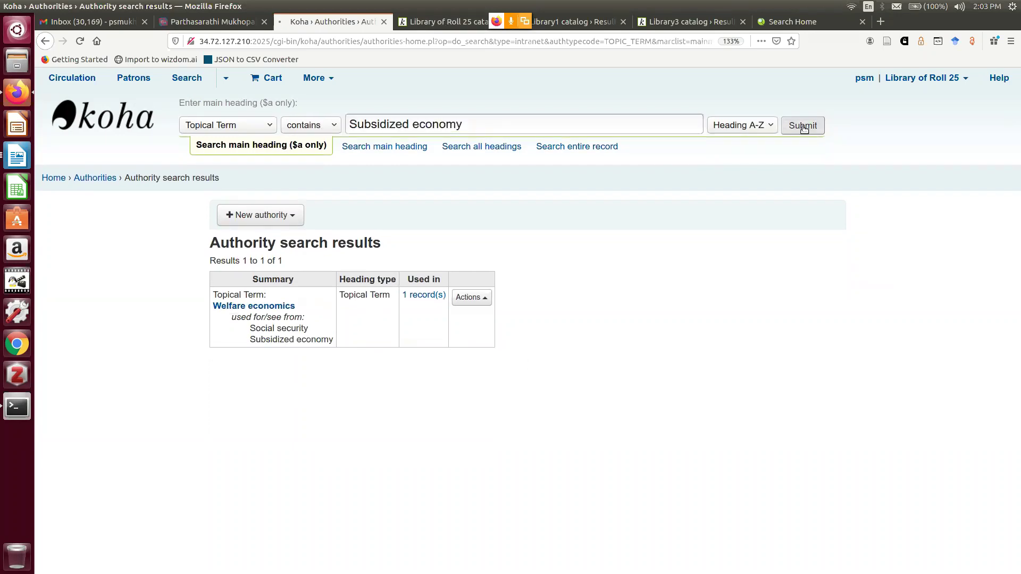
# Rerun with the Default heading type, then shorten the search term to 'Subsidized'
pyautogui.click(255, 131)
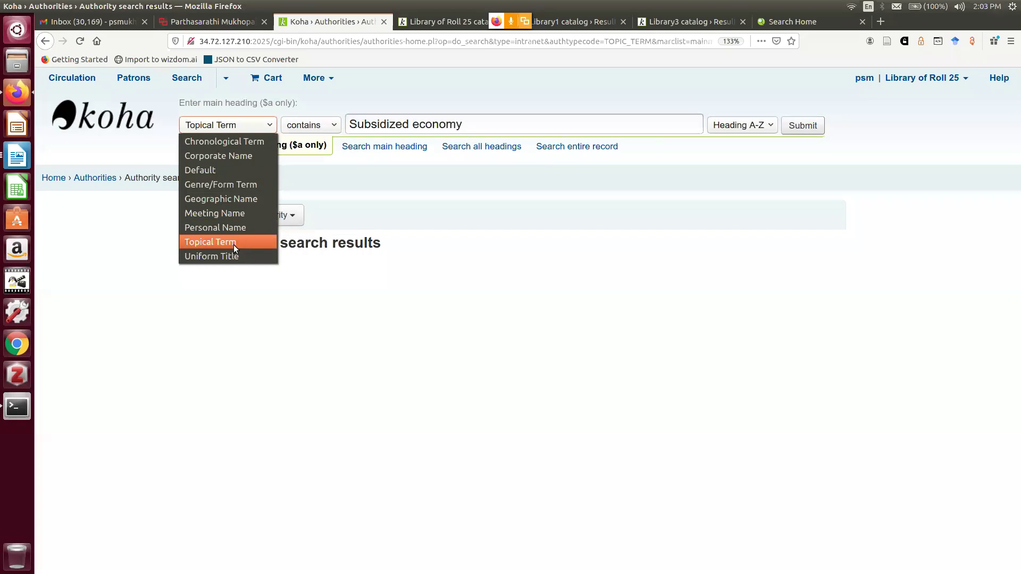
pyautogui.click(232, 170)
pyautogui.click(797, 127)
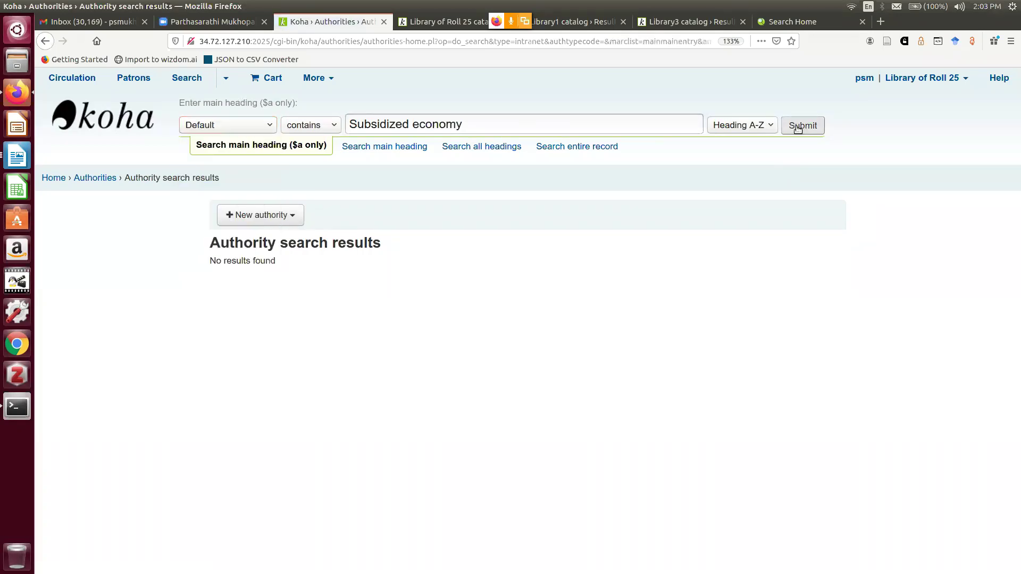
pyautogui.click(797, 128)
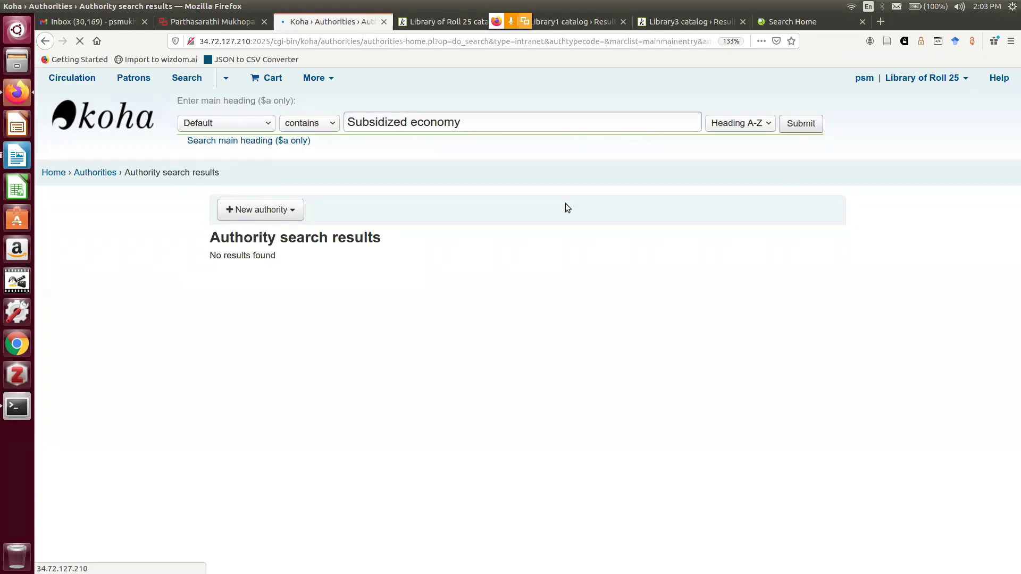
pyautogui.moveTo(414, 128); pyautogui.dragTo(551, 128)
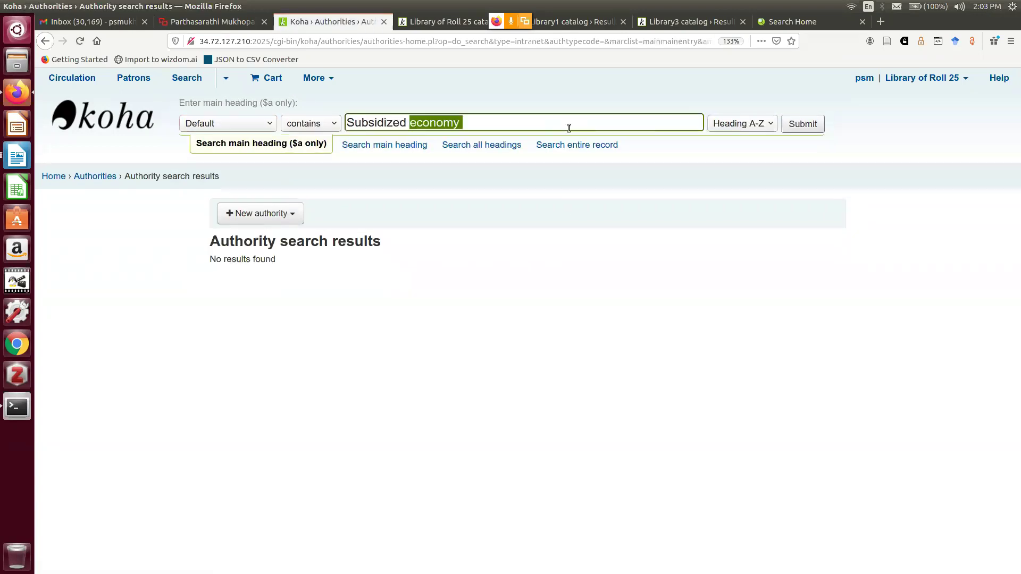
pyautogui.press('BackSpace')
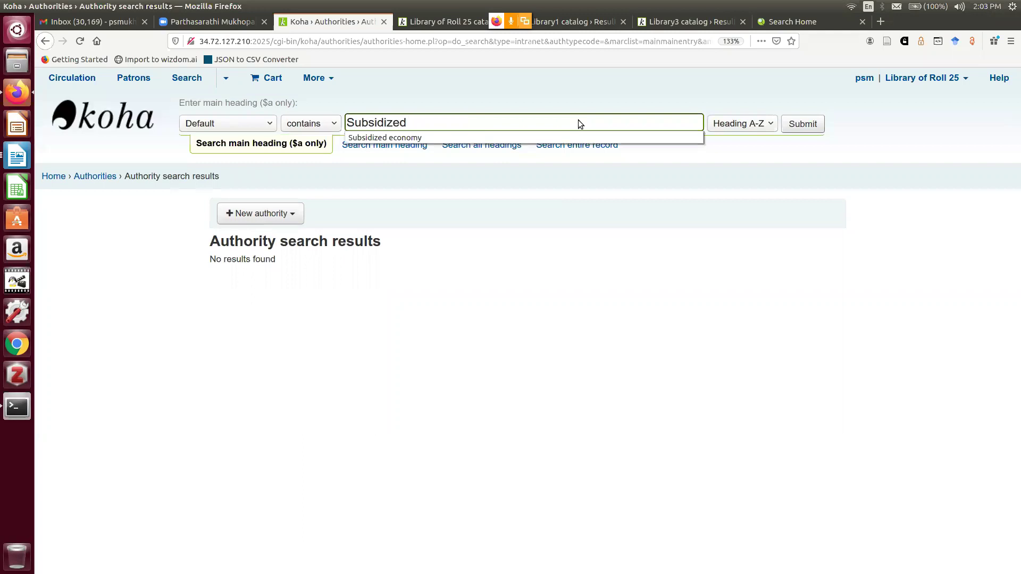
pyautogui.click(791, 128)
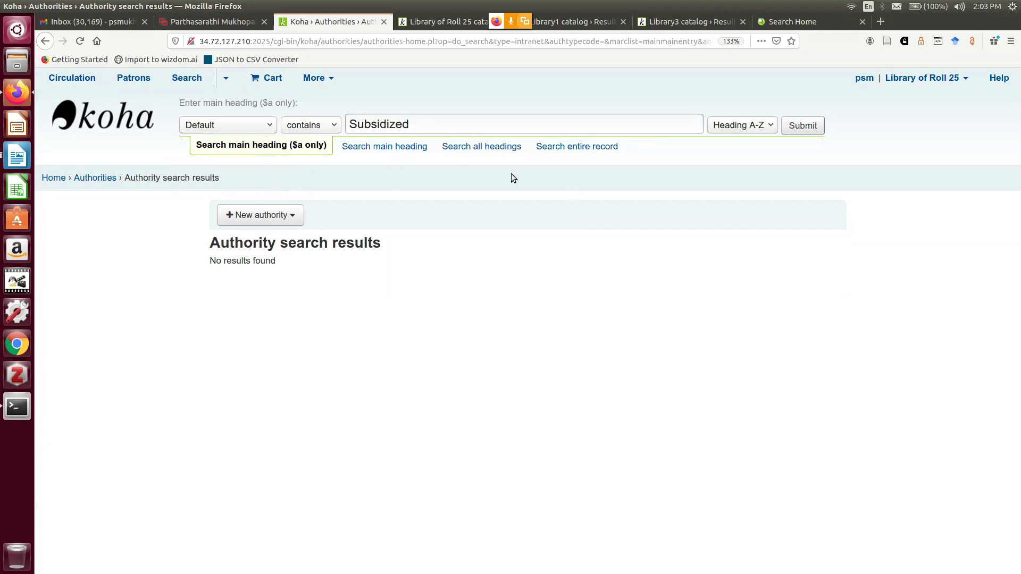
# Search all headings for 'Subsidized', limited to Topical Term headings
pyautogui.click(505, 147)
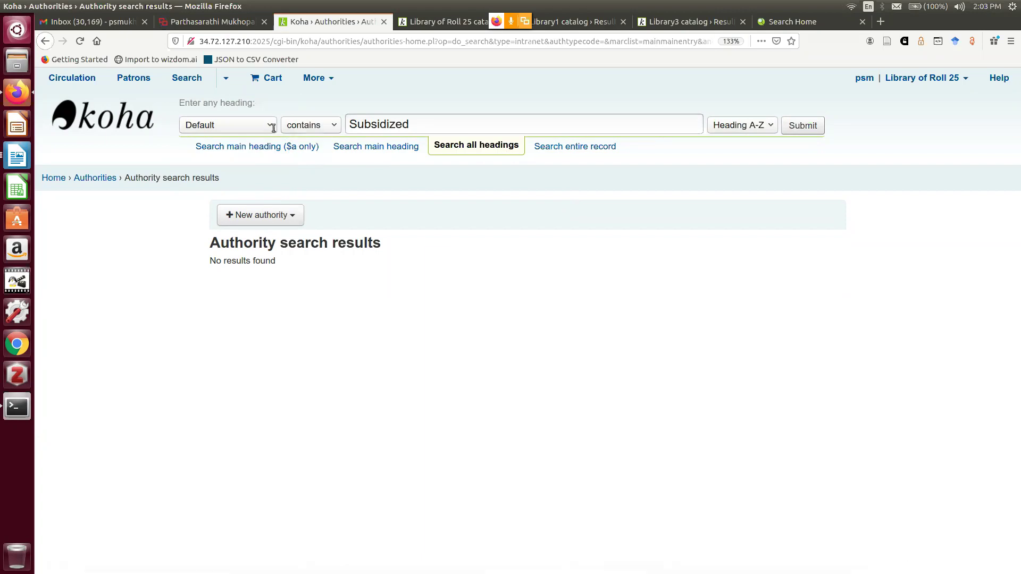
pyautogui.click(791, 125)
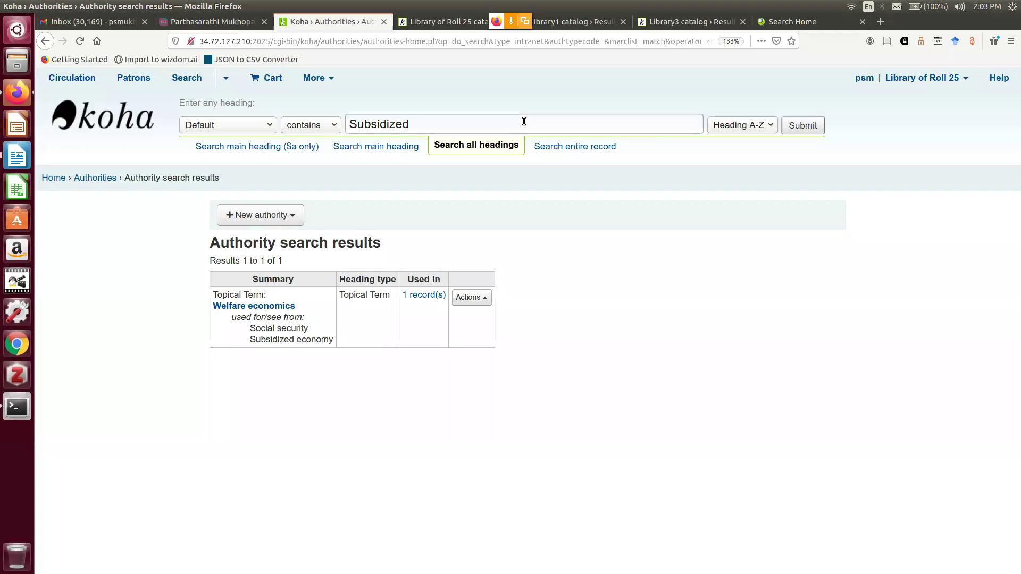
pyautogui.click(259, 128)
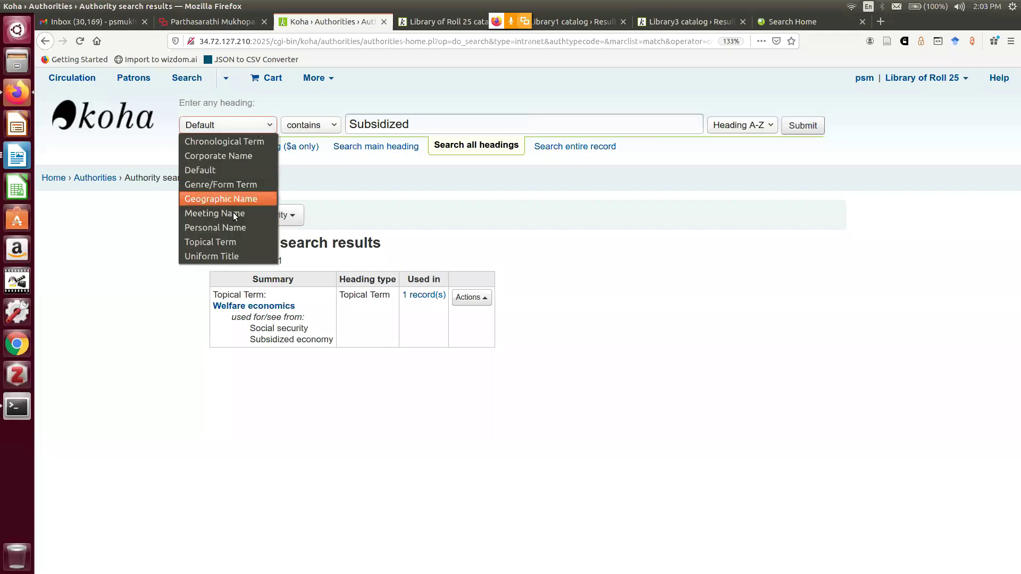
pyautogui.click(225, 242)
pyautogui.click(815, 128)
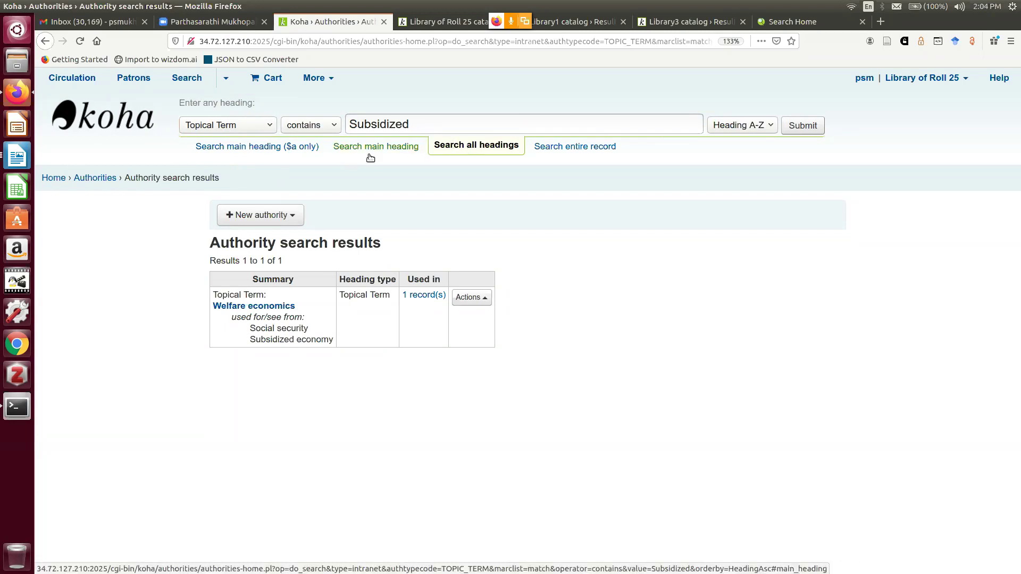
# Run a topical heading search for 'Security'
pyautogui.click(416, 125)
pyautogui.moveTo(417, 125); pyautogui.dragTo(442, 78)
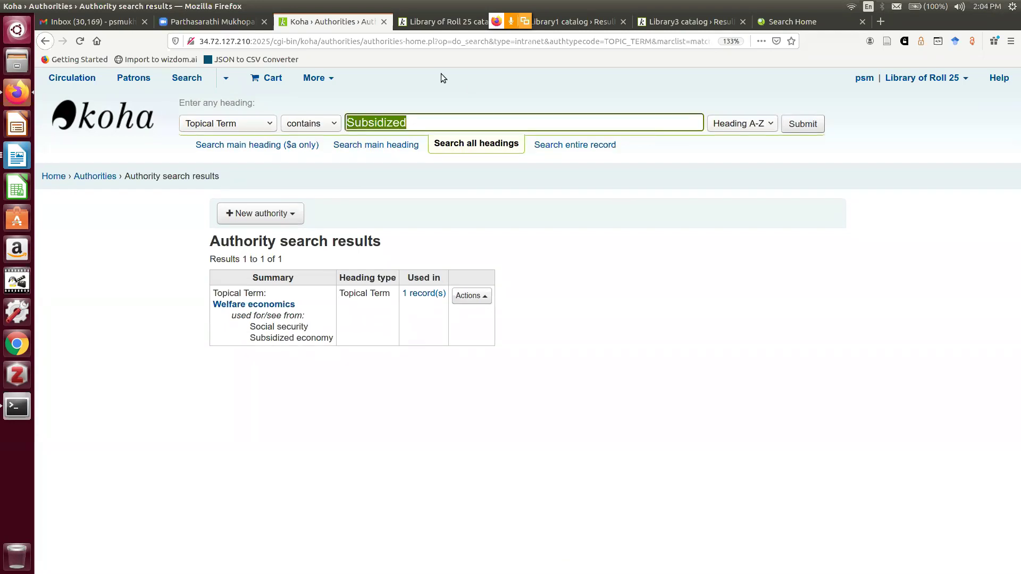
pyautogui.write('S')
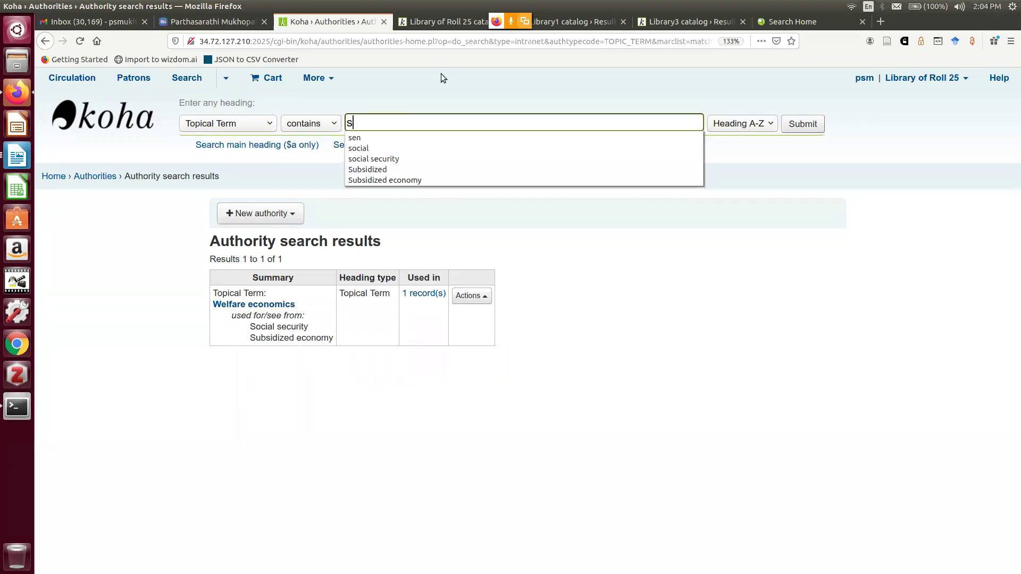
pyautogui.write('ecu')
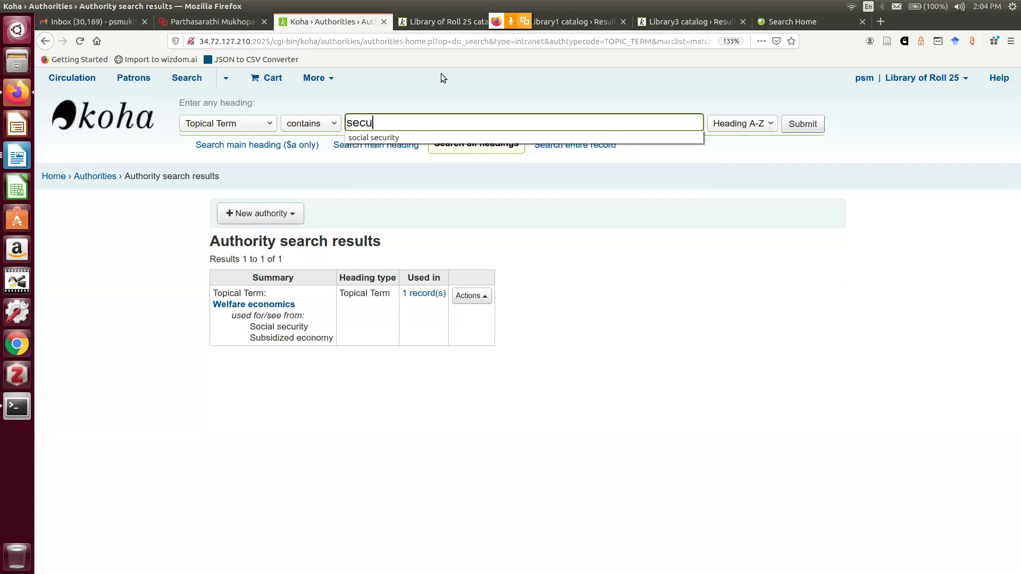
pyautogui.write('rity')
pyautogui.click(782, 358)
pyautogui.click(806, 135)
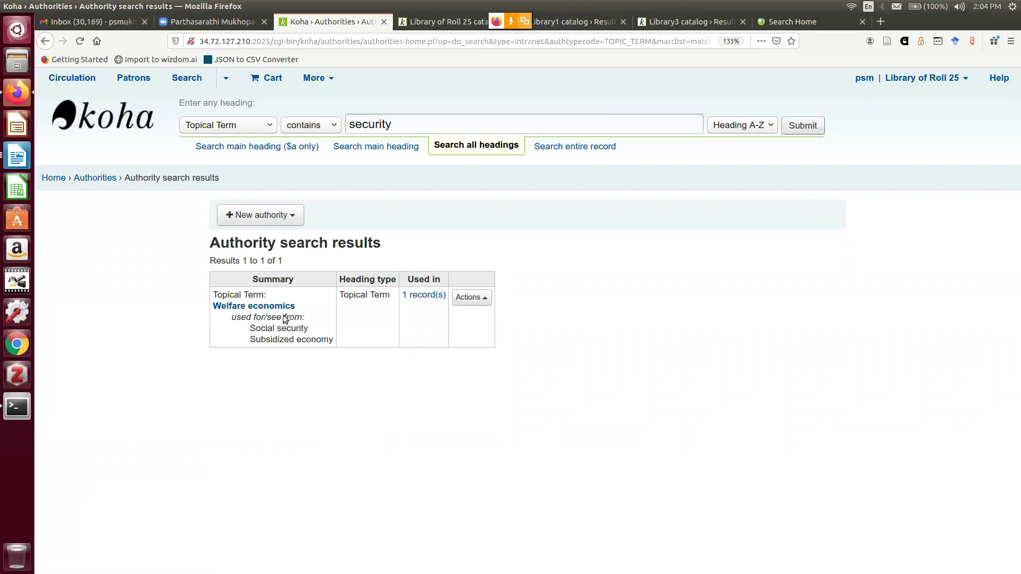
# Search Personal Name authority headings for the initials 'A.K.'
pyautogui.click(267, 125)
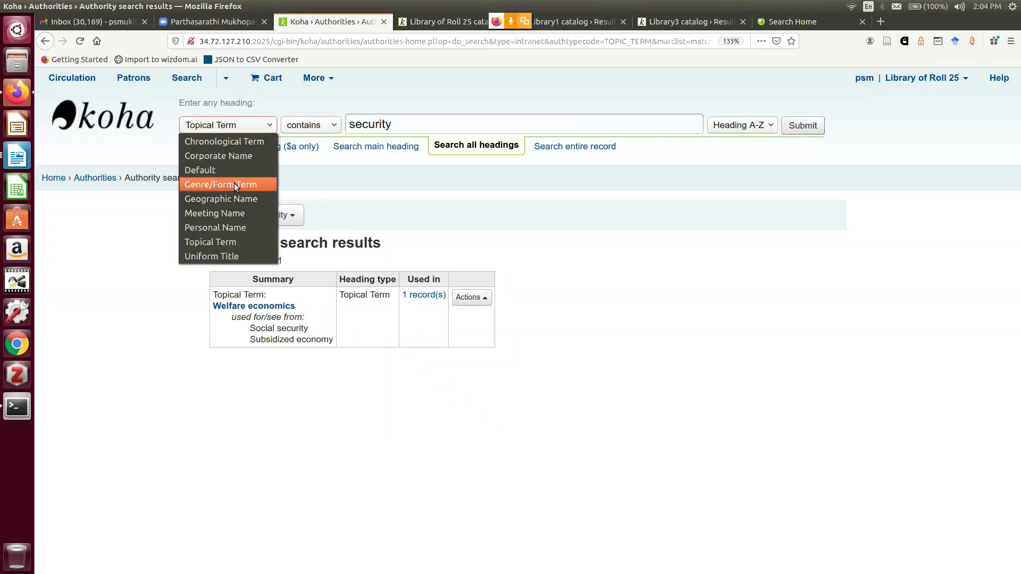
pyautogui.click(228, 228)
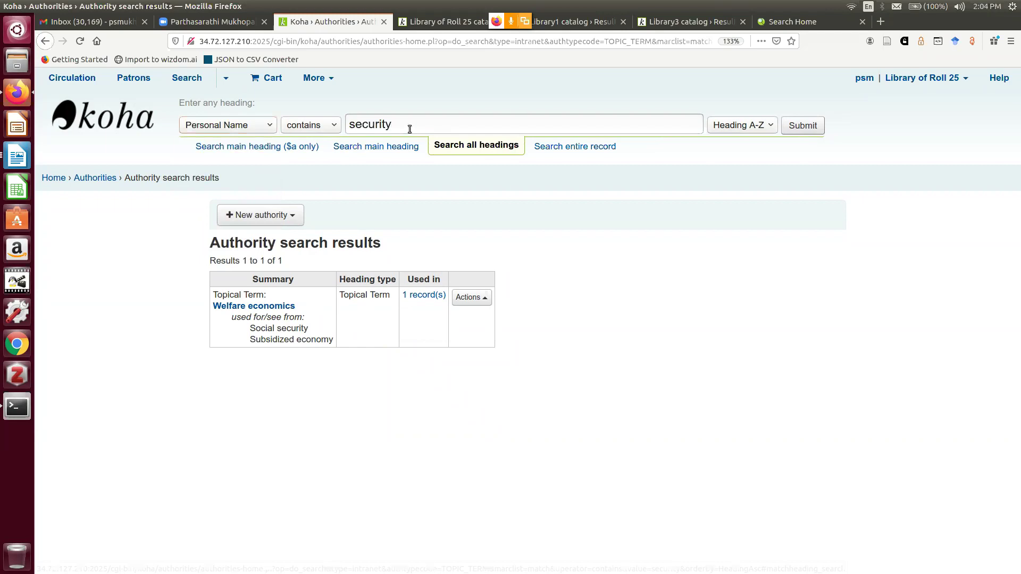
pyautogui.moveTo(410, 128); pyautogui.dragTo(323, 114)
pyautogui.write('A')
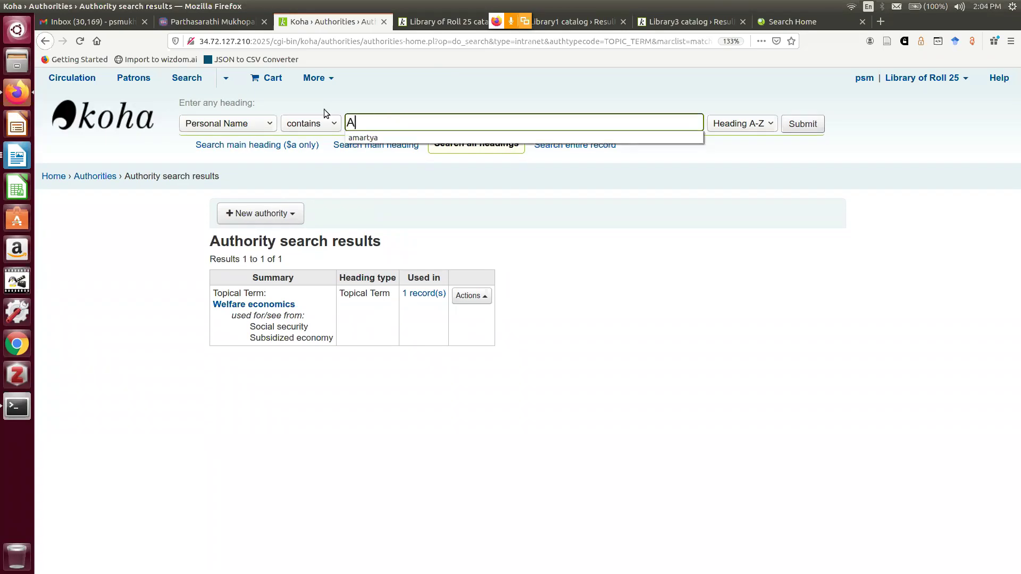
pyautogui.write('.K.')
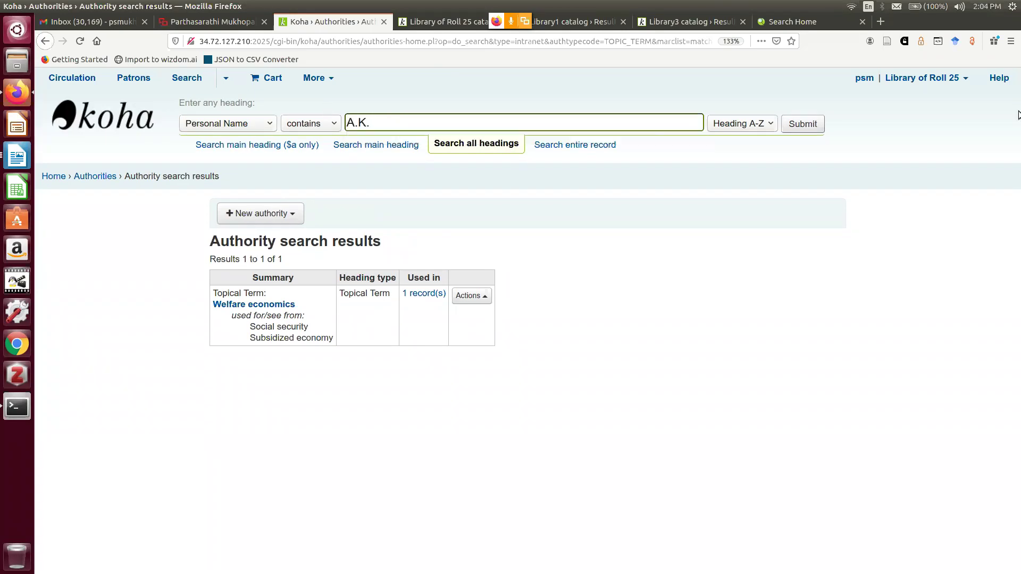
pyautogui.click(792, 124)
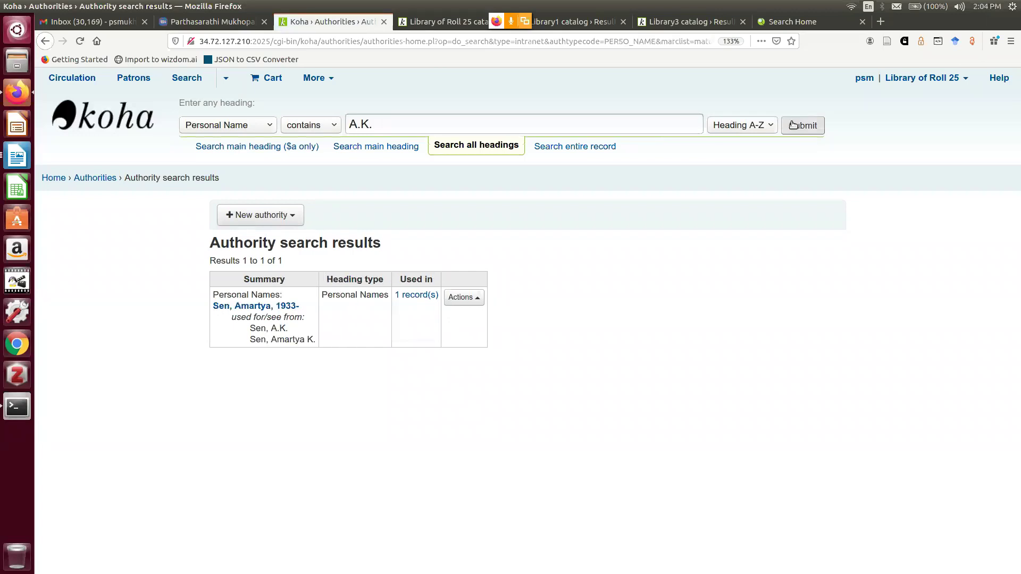
pyautogui.click(423, 24)
# Run an OPAC author search for 'A.K.'
pyautogui.click(242, 141)
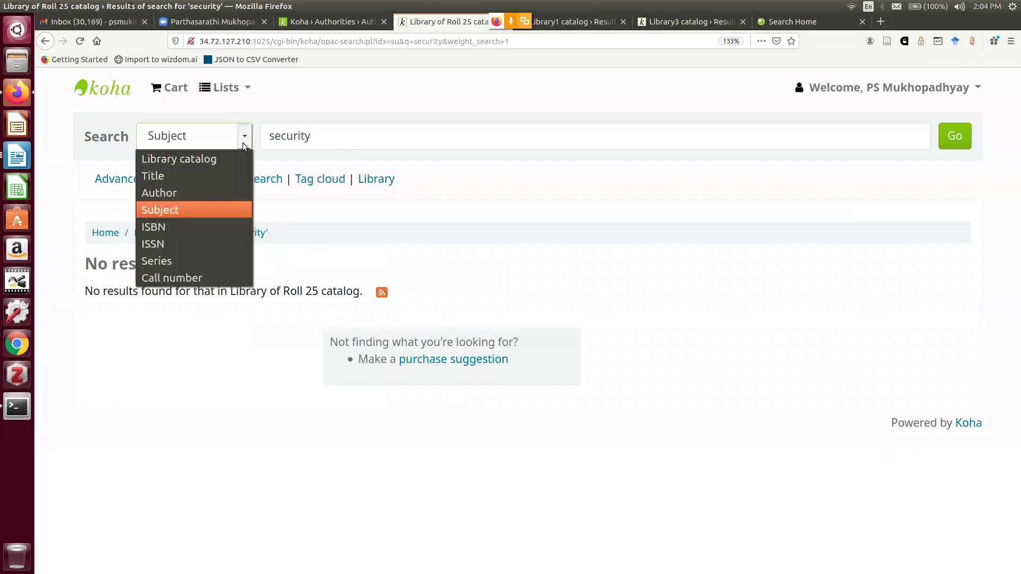
pyautogui.click(206, 194)
pyautogui.press('Tab')
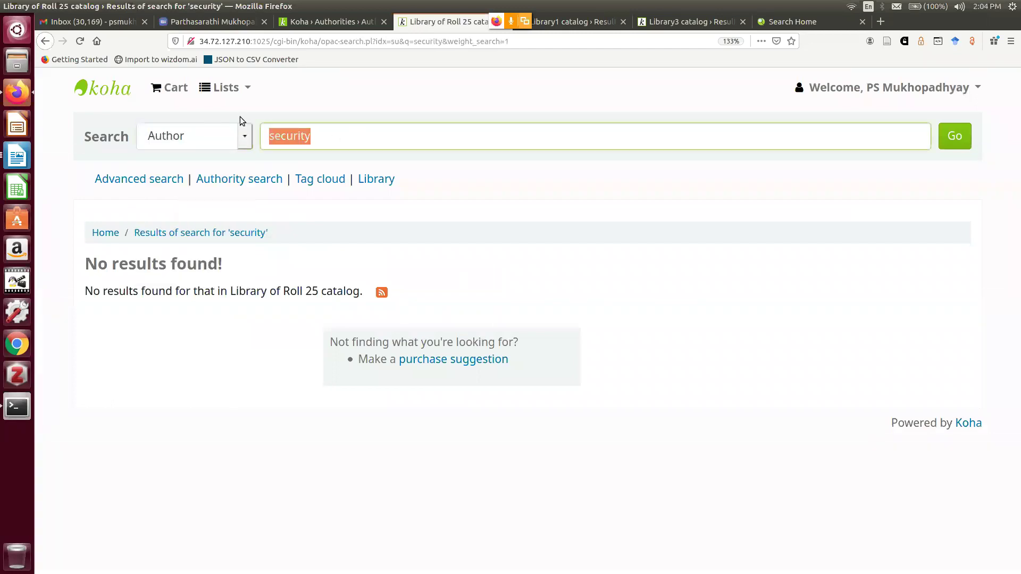
pyautogui.write('A.K.')
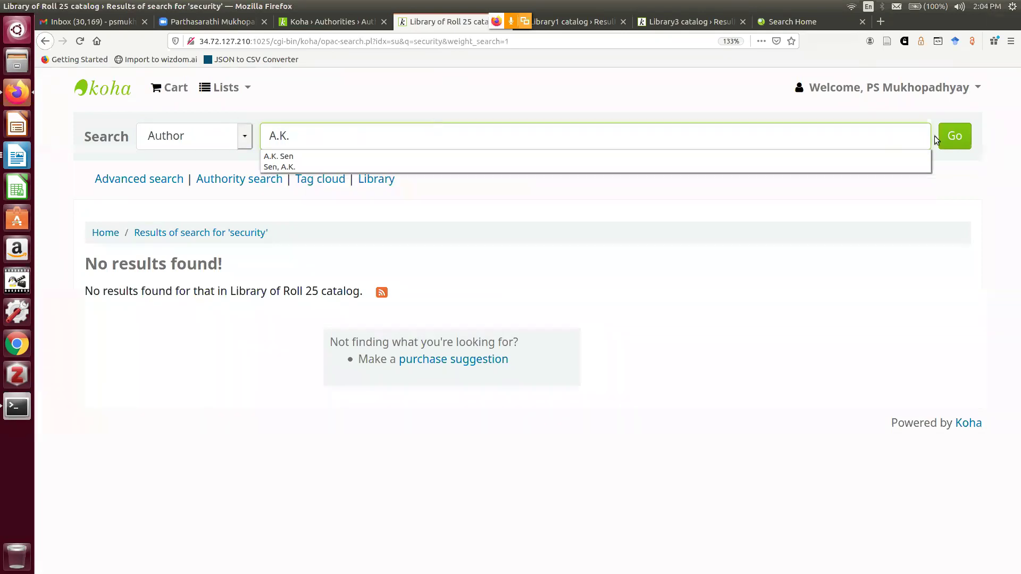
pyautogui.click(953, 137)
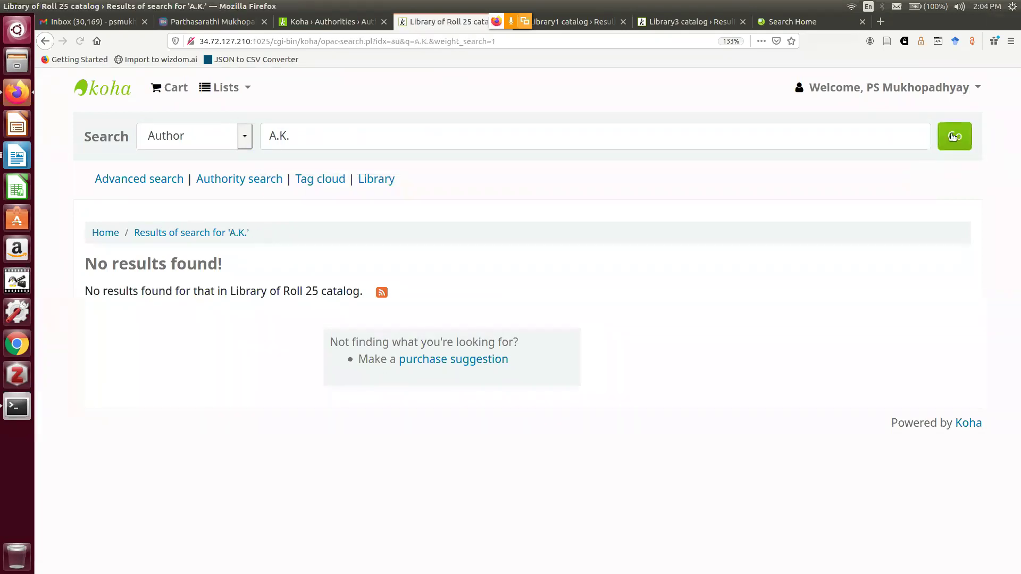
# Extend the OPAC author search to 'A.K. Sen'
pyautogui.click(336, 133)
pyautogui.write('S')
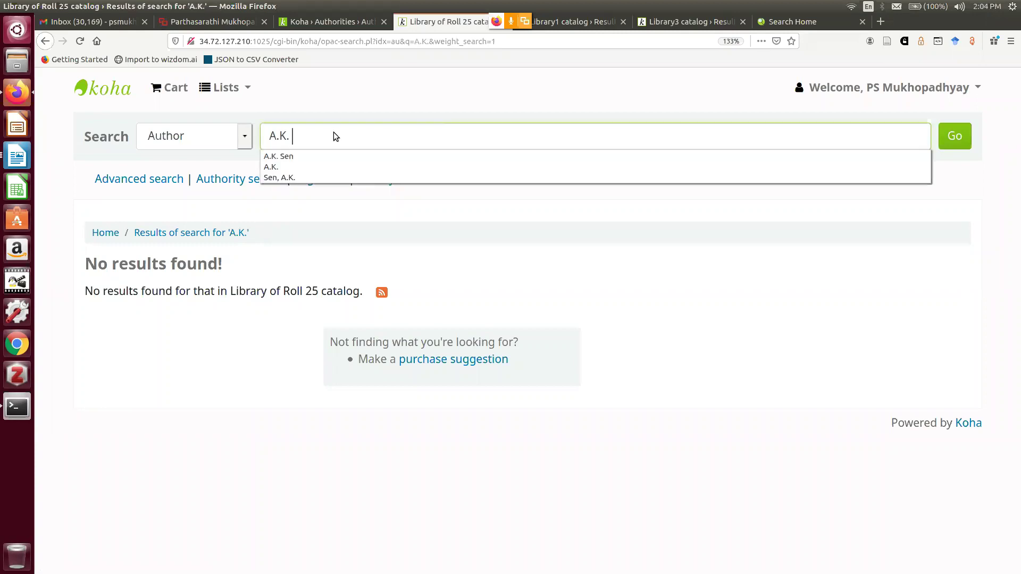
pyautogui.write('en')
pyautogui.press('Return')
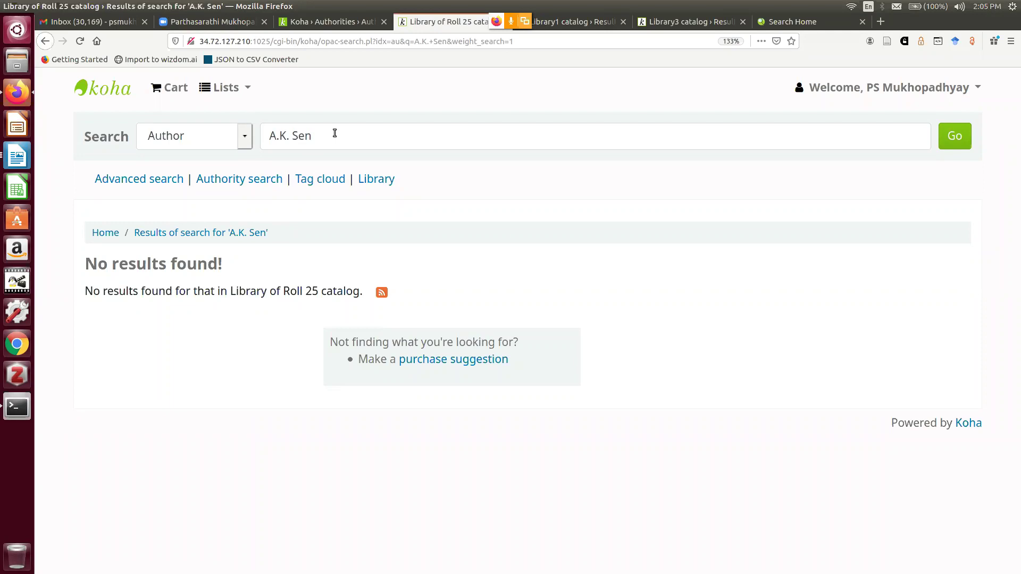
pyautogui.click(351, 21)
# Go from the staff home page to the Searching system preferences in Administration
pyautogui.click(61, 182)
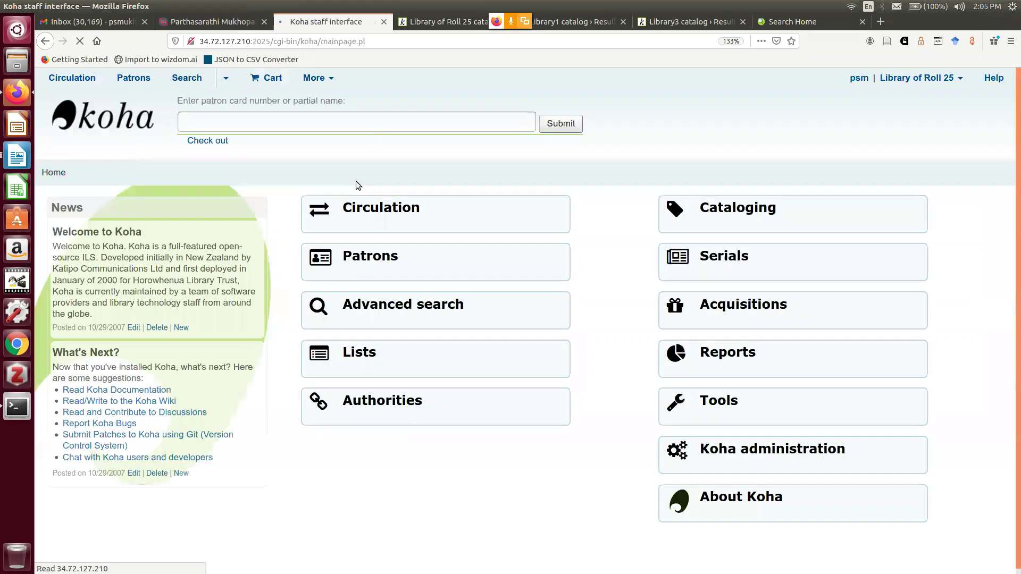
pyautogui.click(752, 449)
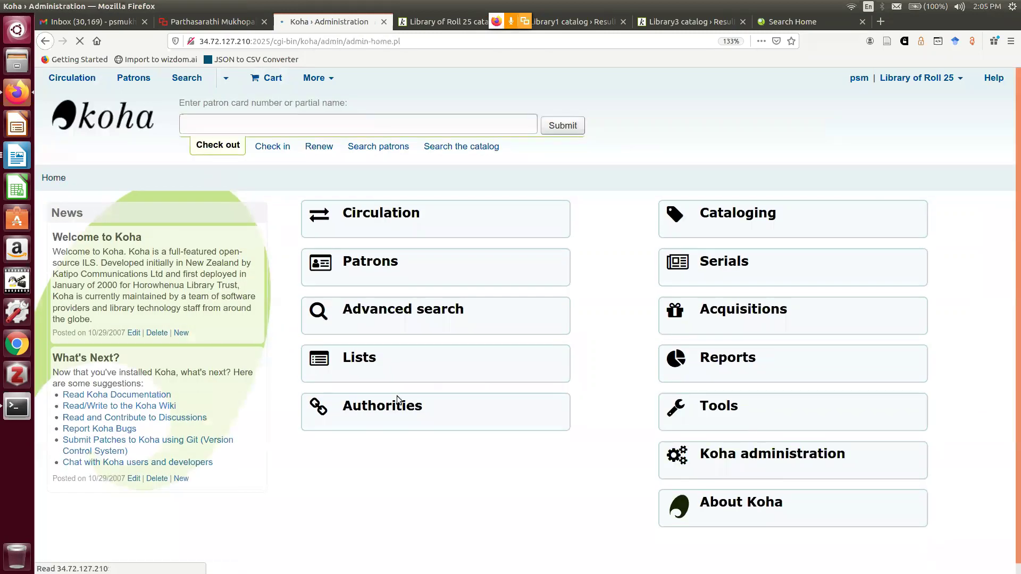
pyautogui.scroll(-2, 389, 356)
pyautogui.click(321, 292)
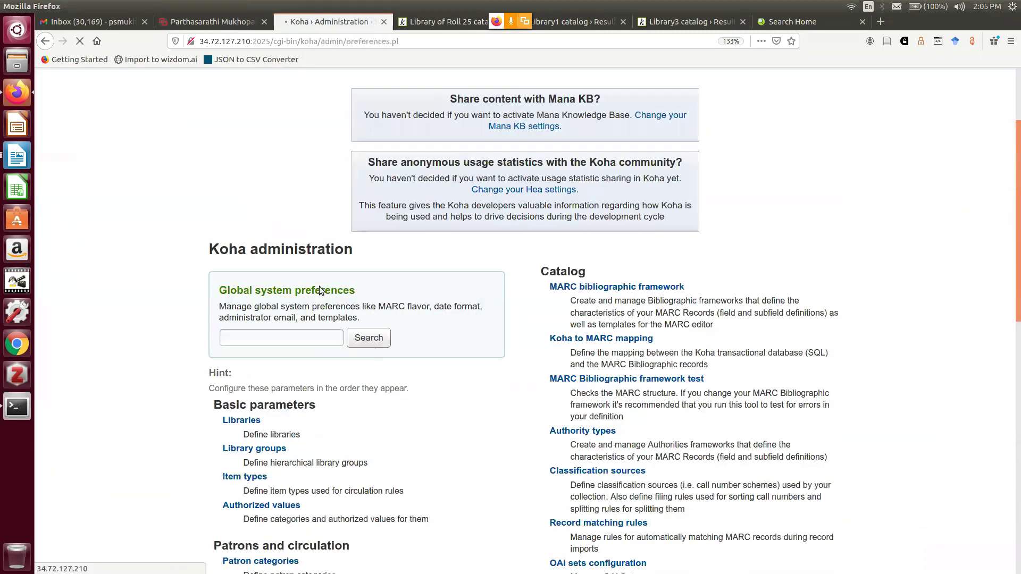
pyautogui.scroll(-2, 240, 319)
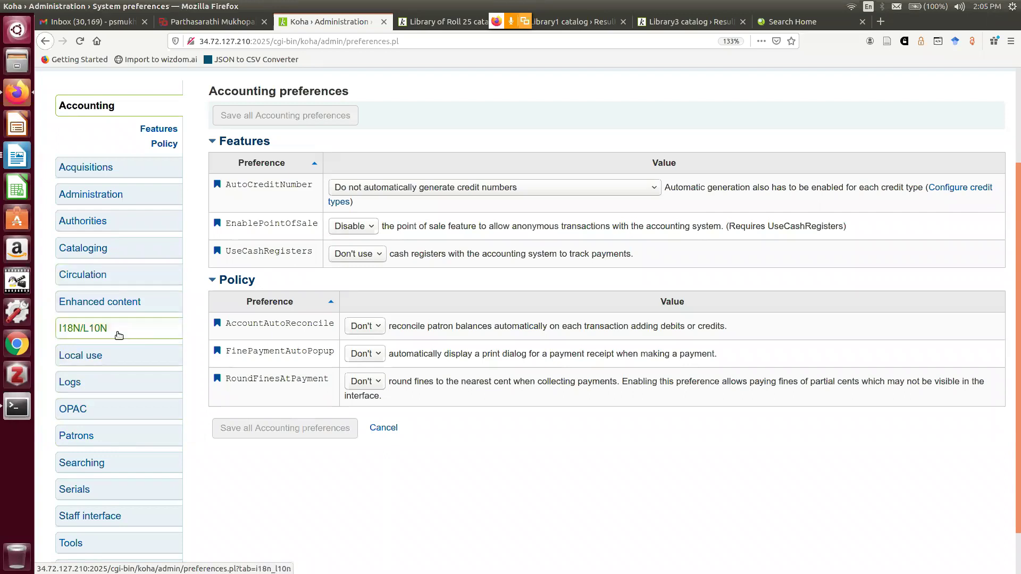
pyautogui.scroll(-2, 119, 335)
pyautogui.click(122, 412)
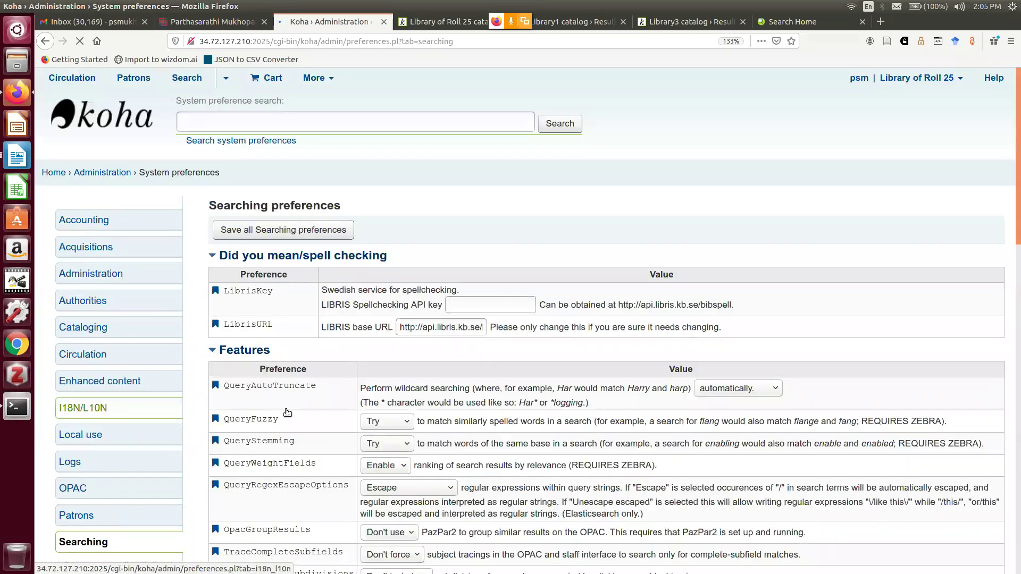
# Check IncludeSeeFromInSearches is set to Include, then return to the staff home page
pyautogui.scroll(-2, 319, 399)
pyautogui.scroll(-2, 319, 394)
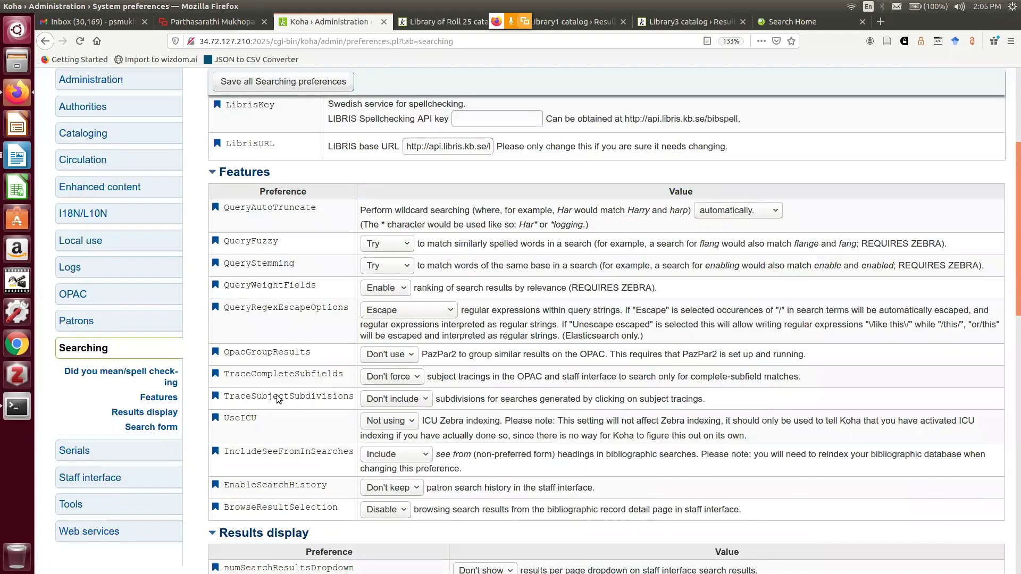
pyautogui.scroll(-1, 280, 399)
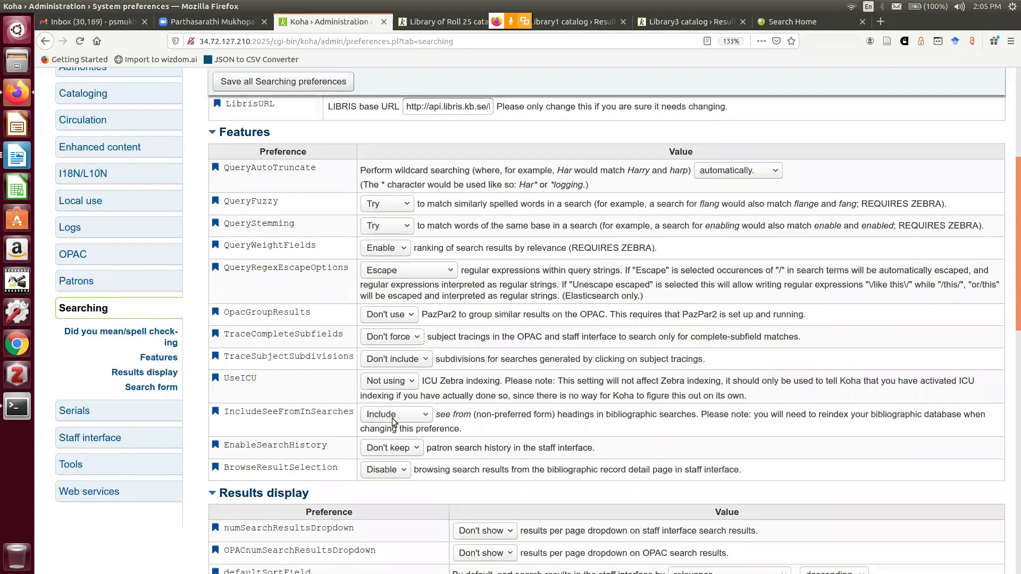
pyautogui.scroll(1, 254, 368)
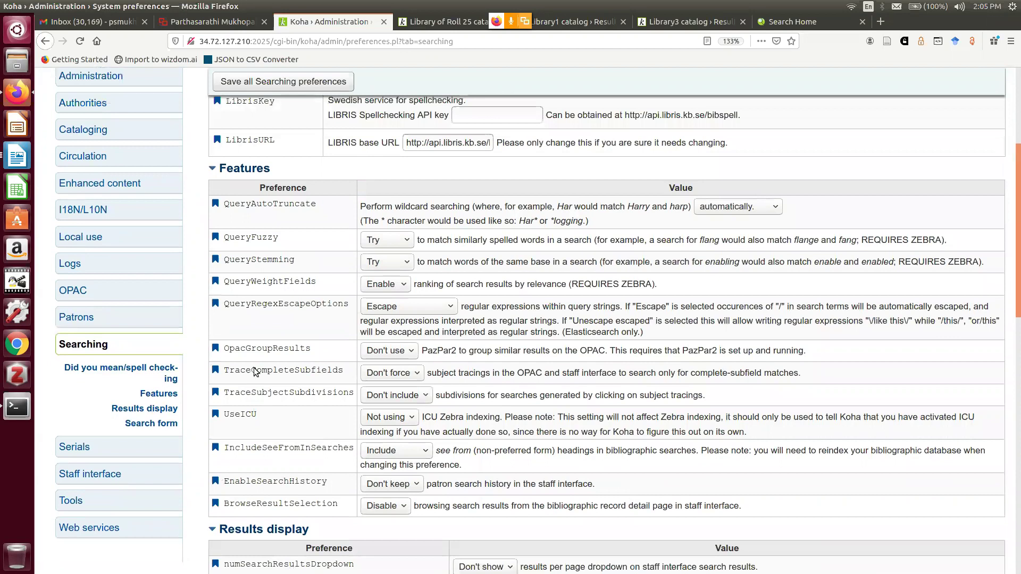
pyautogui.scroll(5, 253, 371)
pyautogui.click(51, 179)
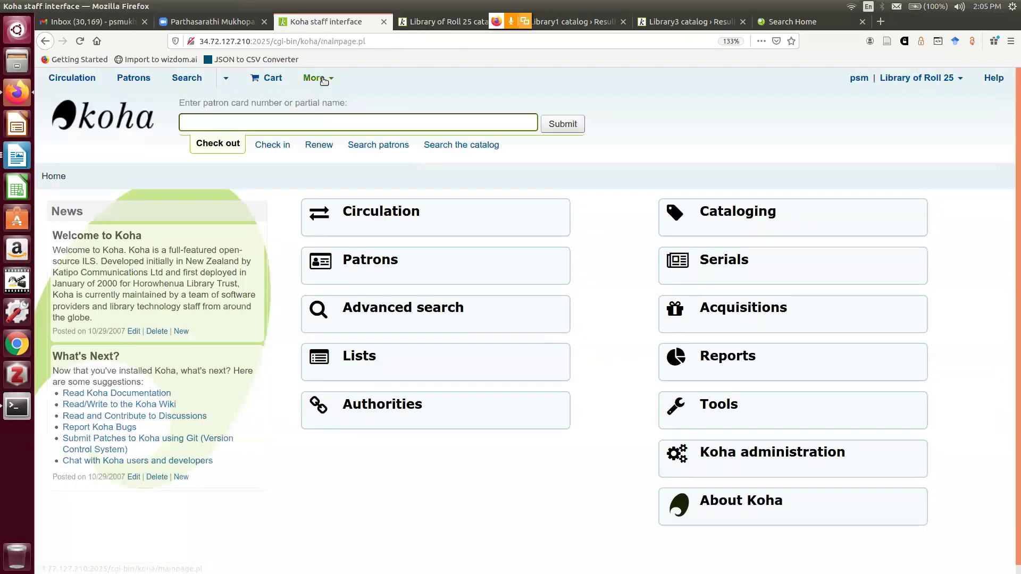
# Start a new Z39.50/SRU search in Cataloging using the Books framework
pyautogui.click(316, 78)
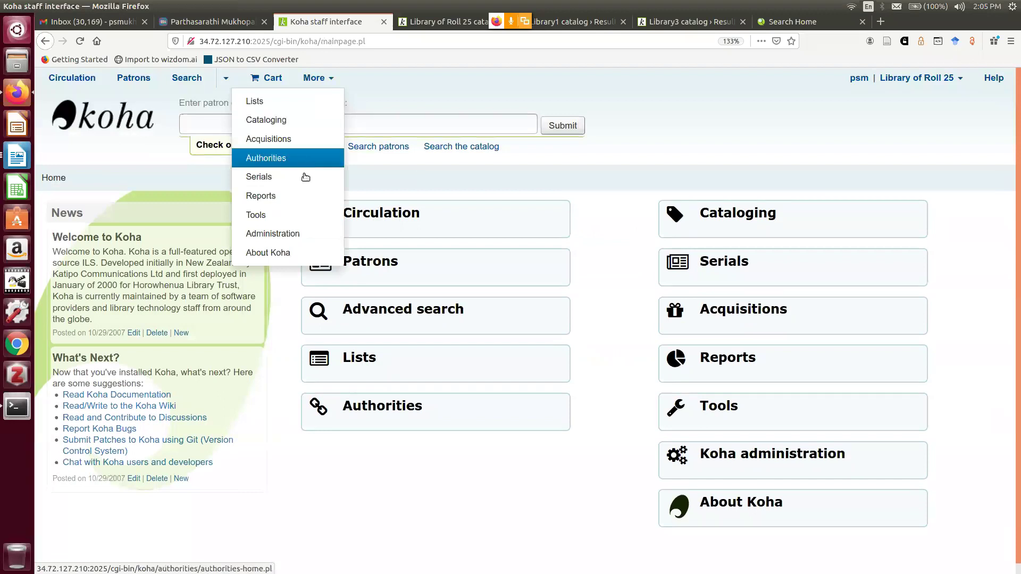
pyautogui.click(292, 121)
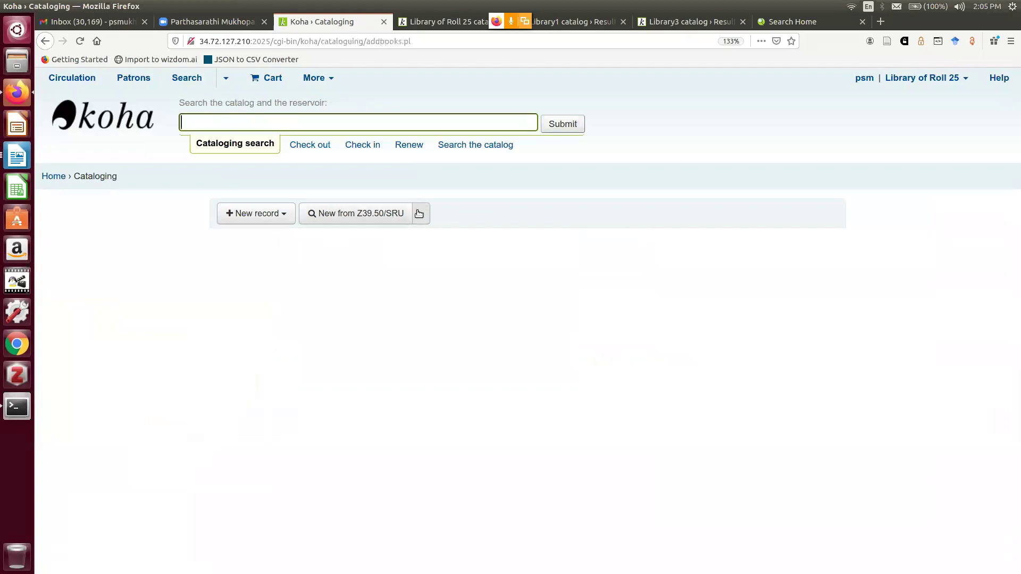
pyautogui.click(421, 215)
pyautogui.click(382, 307)
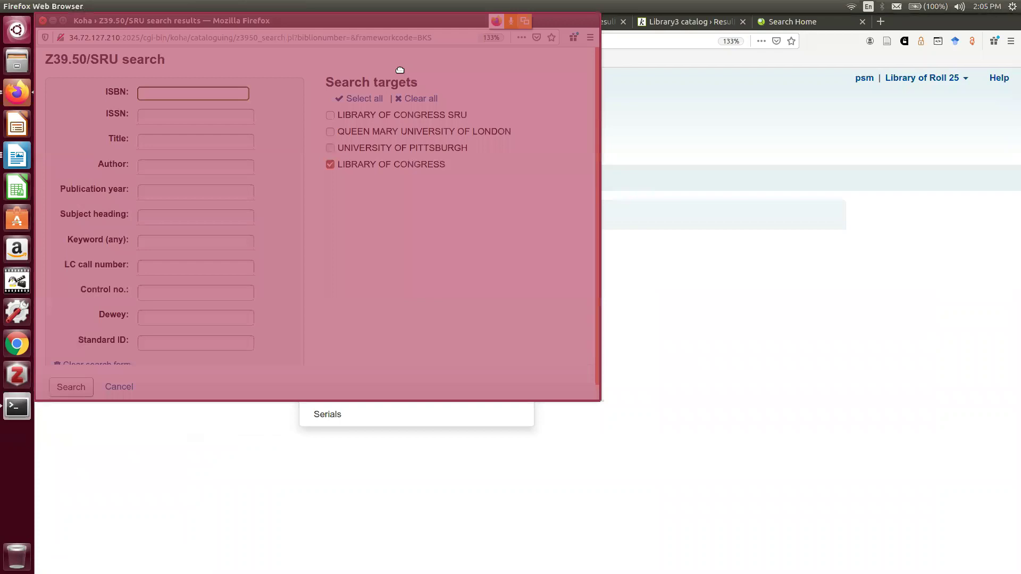
pyautogui.moveTo(400, 69); pyautogui.dragTo(518, 149)
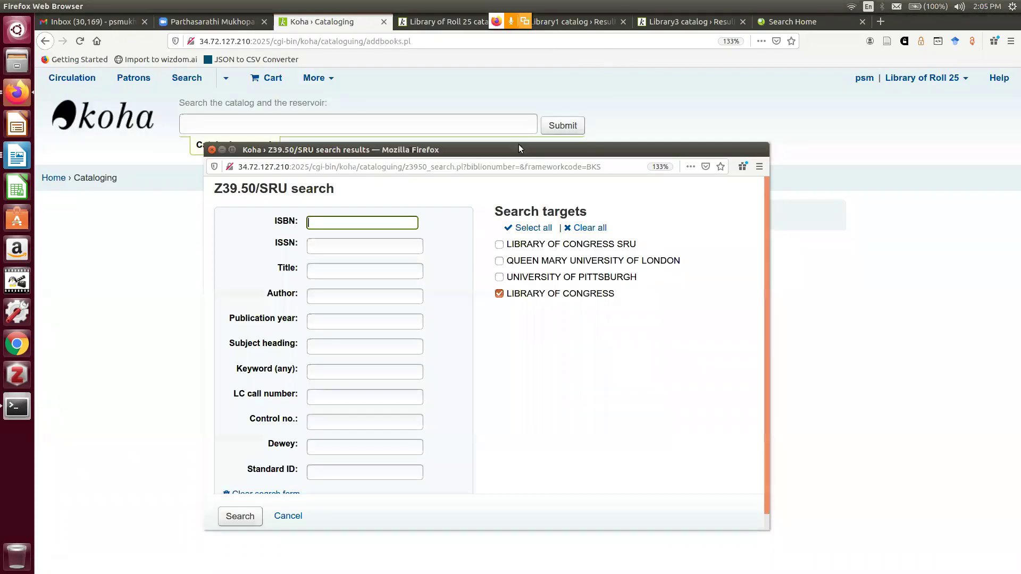
pyautogui.moveTo(518, 112); pyautogui.dragTo(524, 85)
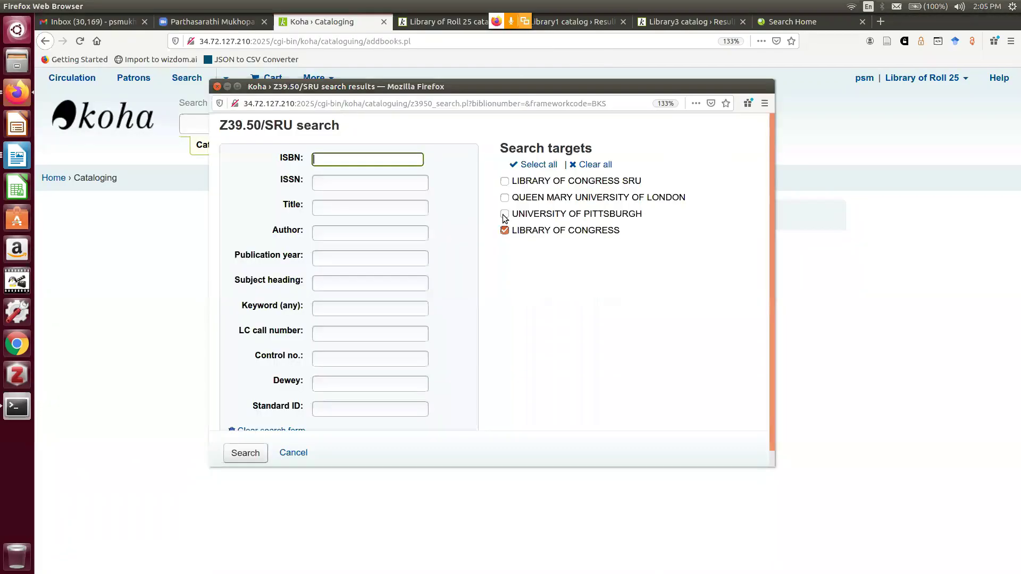
# Search Pittsburgh and Queen Mary targets for title 'digital', author 'Fox'
pyautogui.click(504, 214)
pyautogui.click(504, 198)
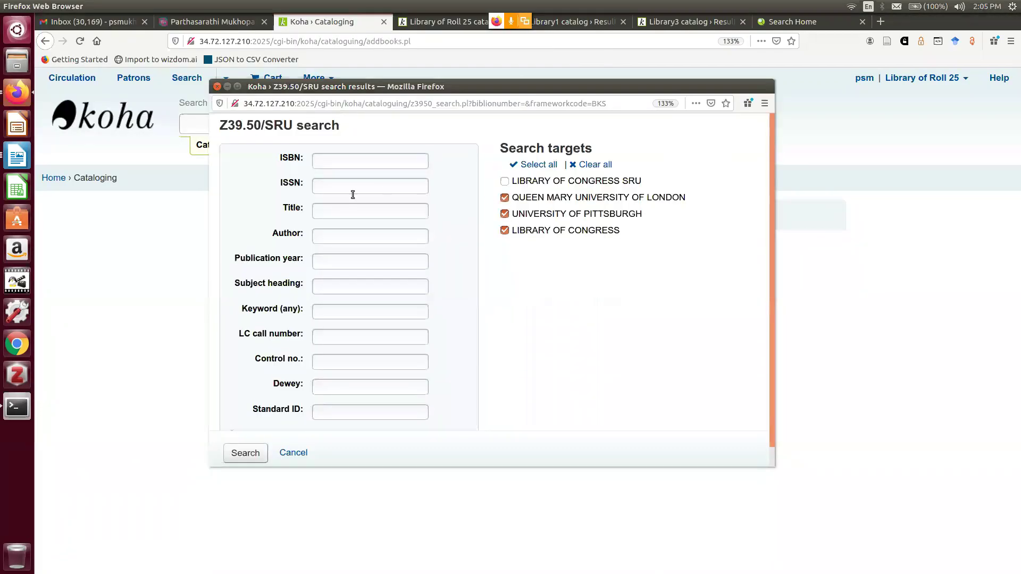
pyautogui.click(330, 209)
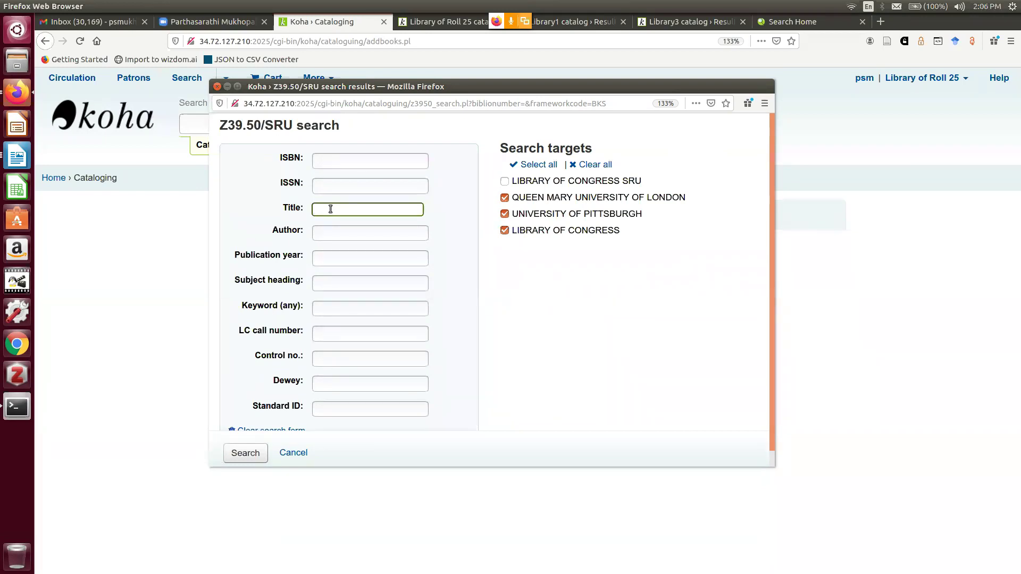
pyautogui.write('dig')
pyautogui.write('it')
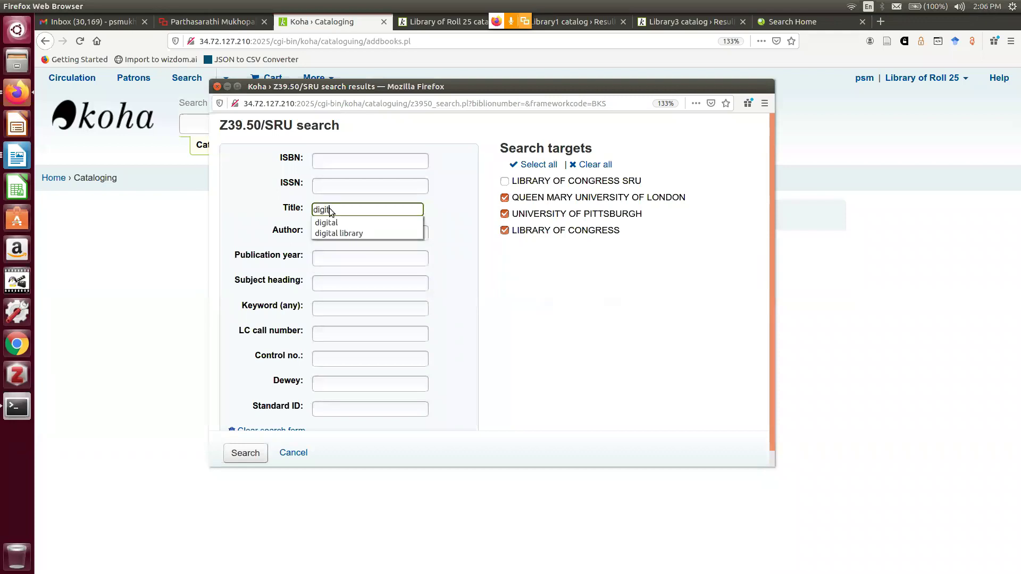
pyautogui.write('a')
pyautogui.click(350, 257)
pyautogui.click(340, 234)
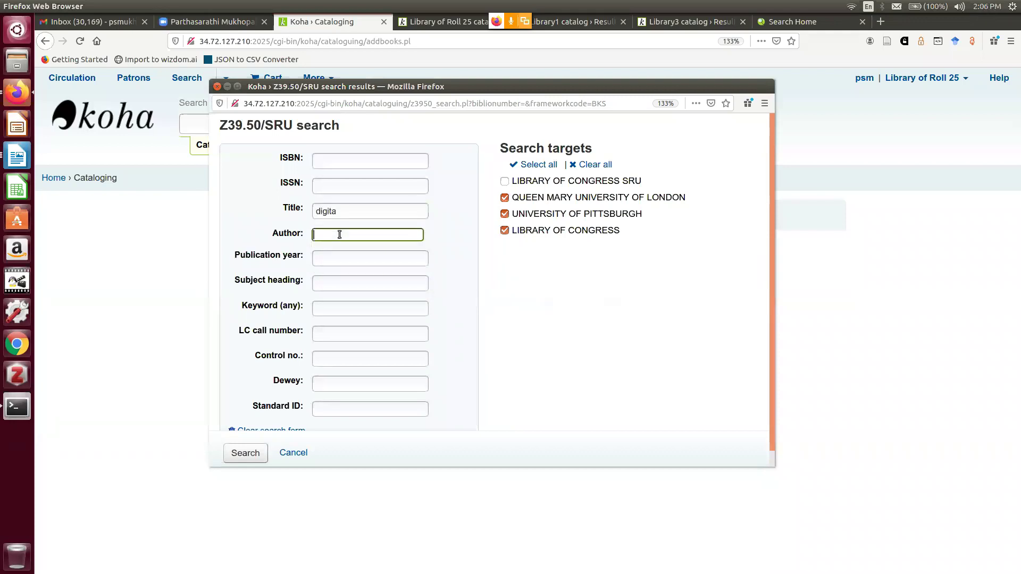
pyautogui.write('Fox')
pyautogui.click(352, 212)
pyautogui.write('l')
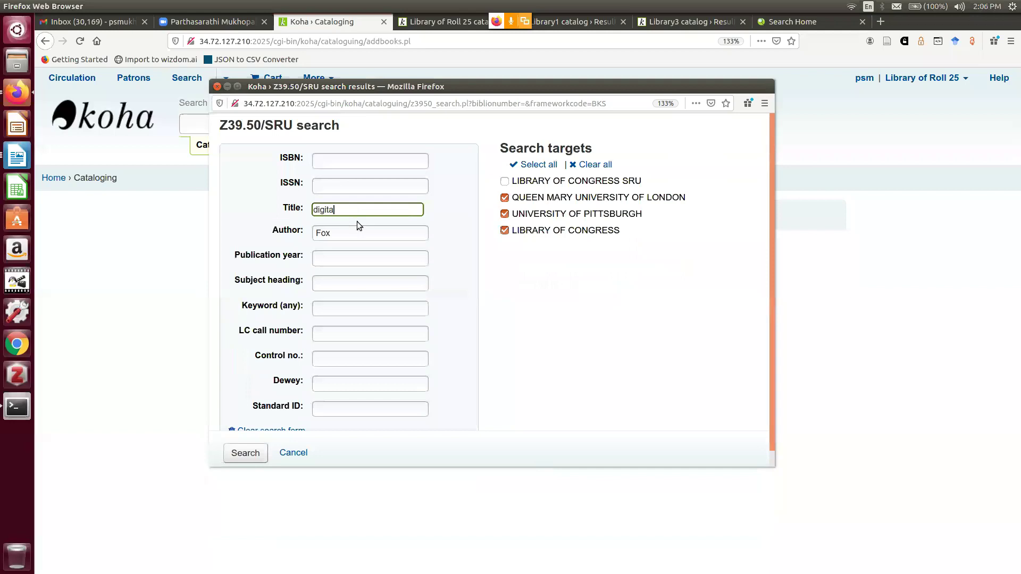
pyautogui.click(227, 457)
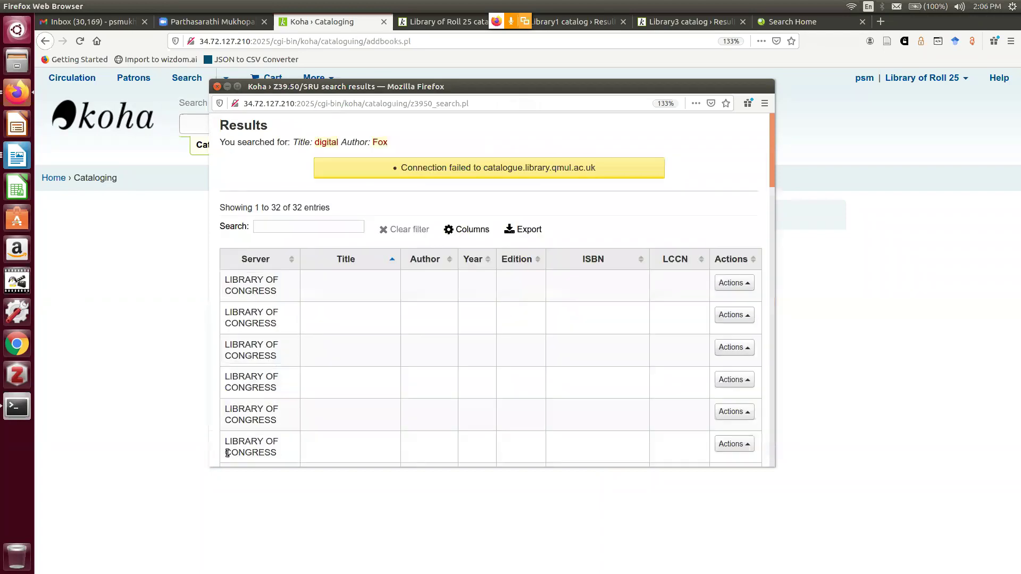
# Import the 2005 Pittsburgh record 'Digital Libraries: Implementing Strategies and Sharing Experiences'
pyautogui.moveTo(773, 143); pyautogui.dragTo(748, 362)
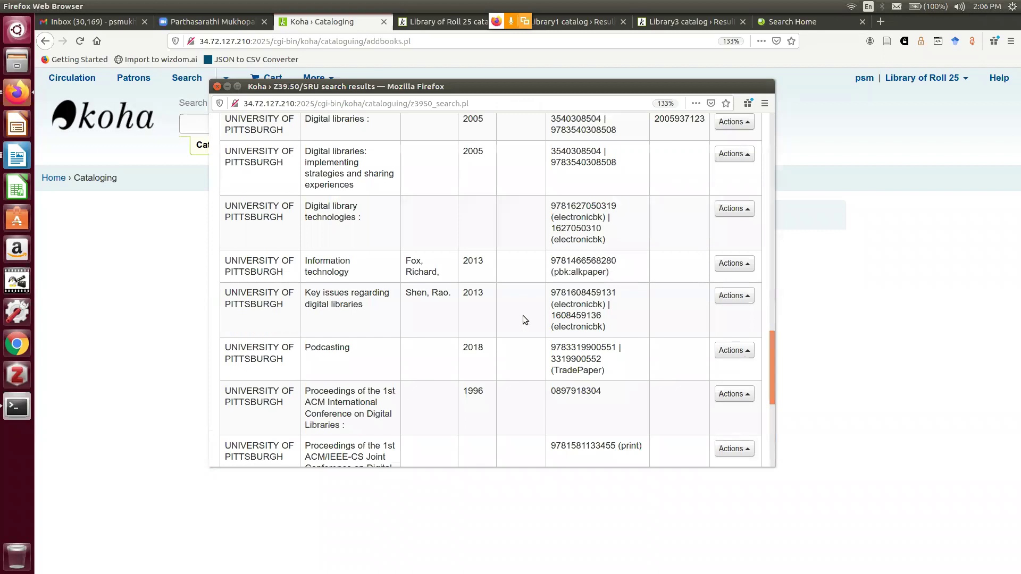
pyautogui.moveTo(772, 368); pyautogui.dragTo(760, 316)
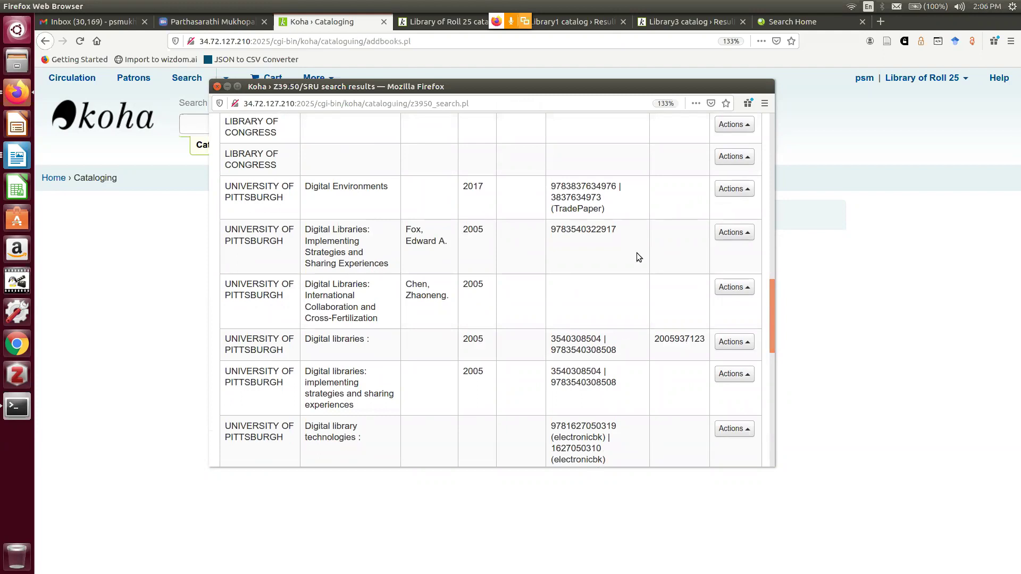
pyautogui.click(730, 234)
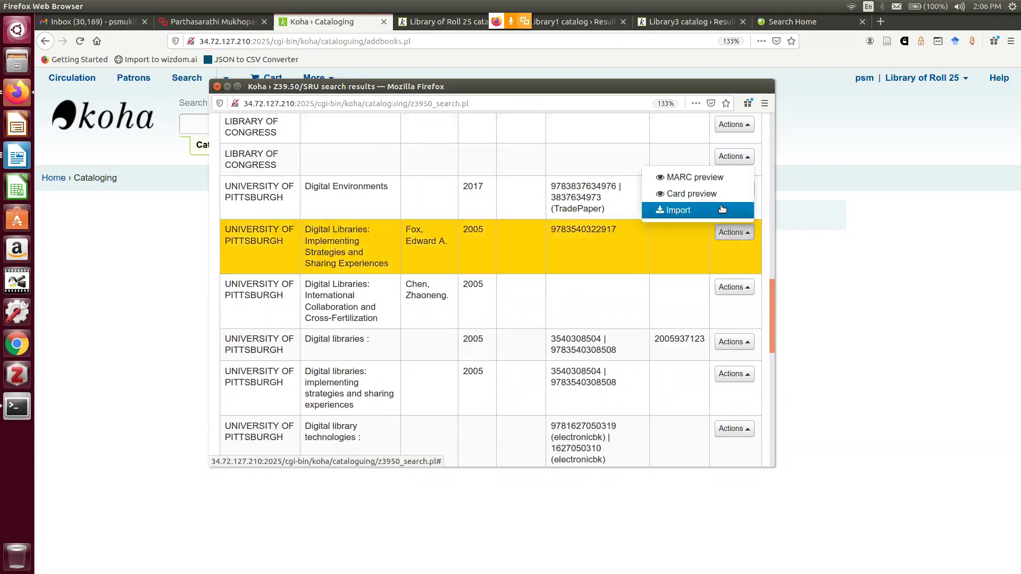
pyautogui.click(690, 210)
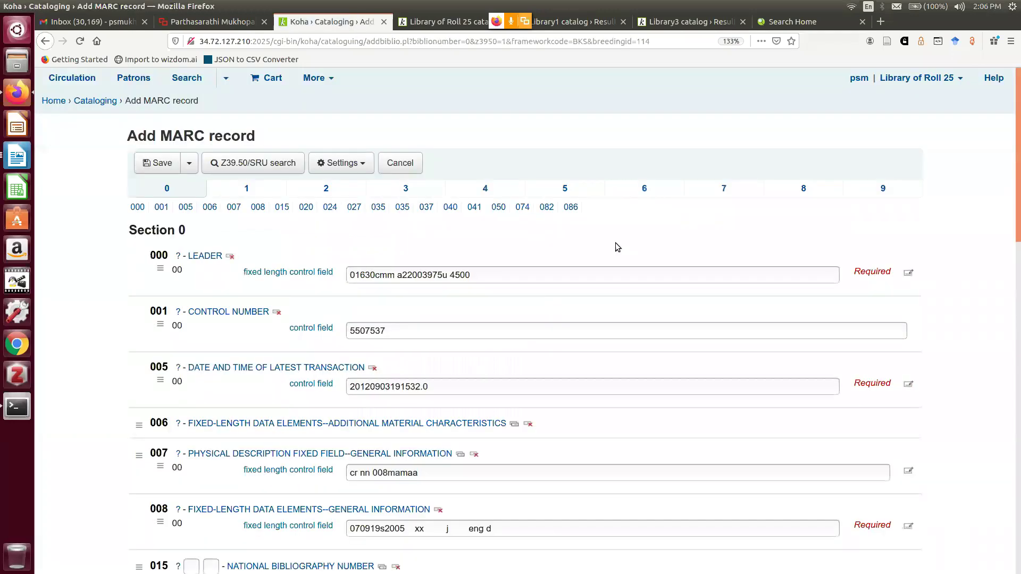
# Set the Koha item type to Books and try saving to continue to items
pyautogui.scroll(-3, 615, 242)
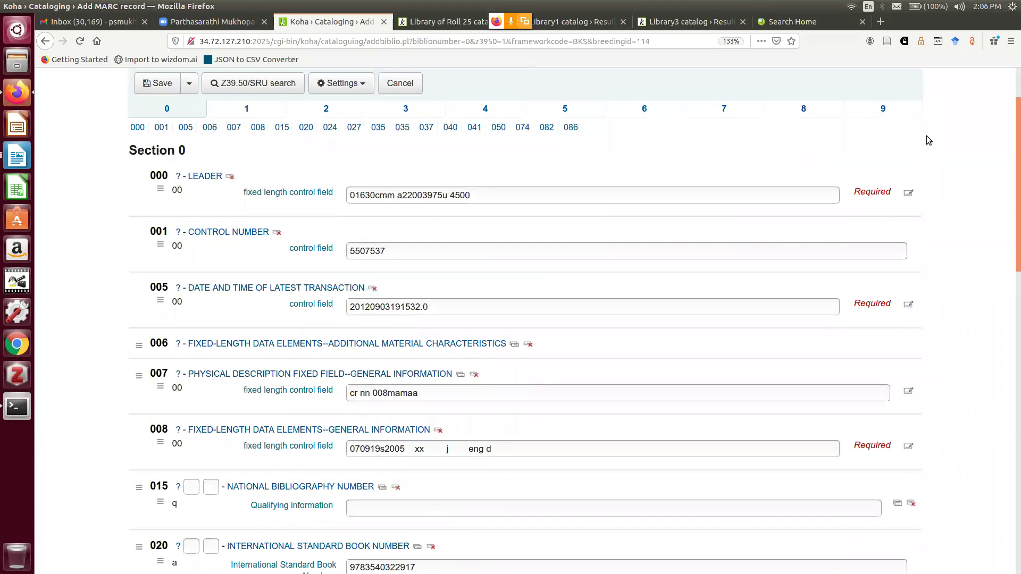
pyautogui.scroll(3, 928, 140)
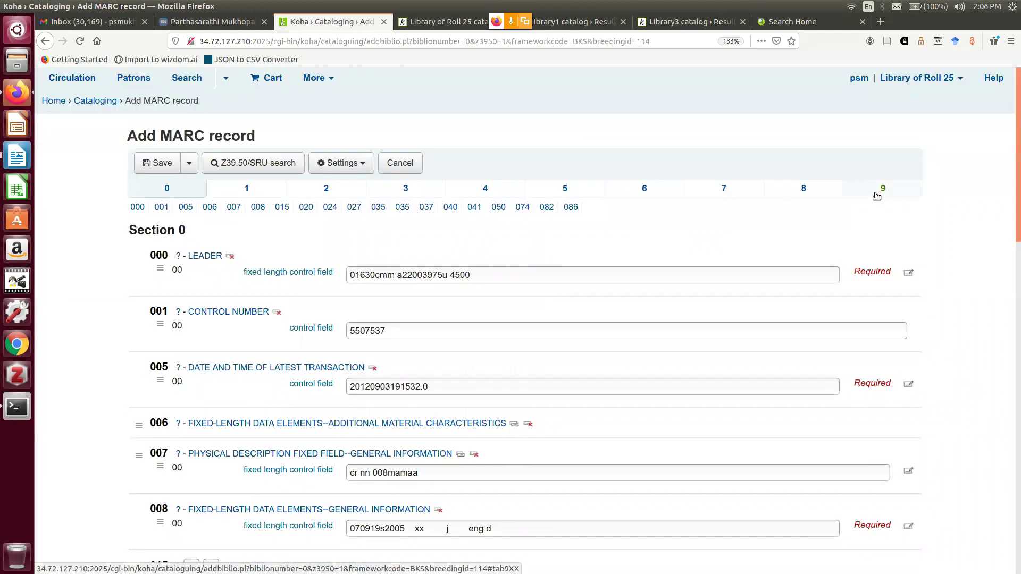
pyautogui.click(877, 195)
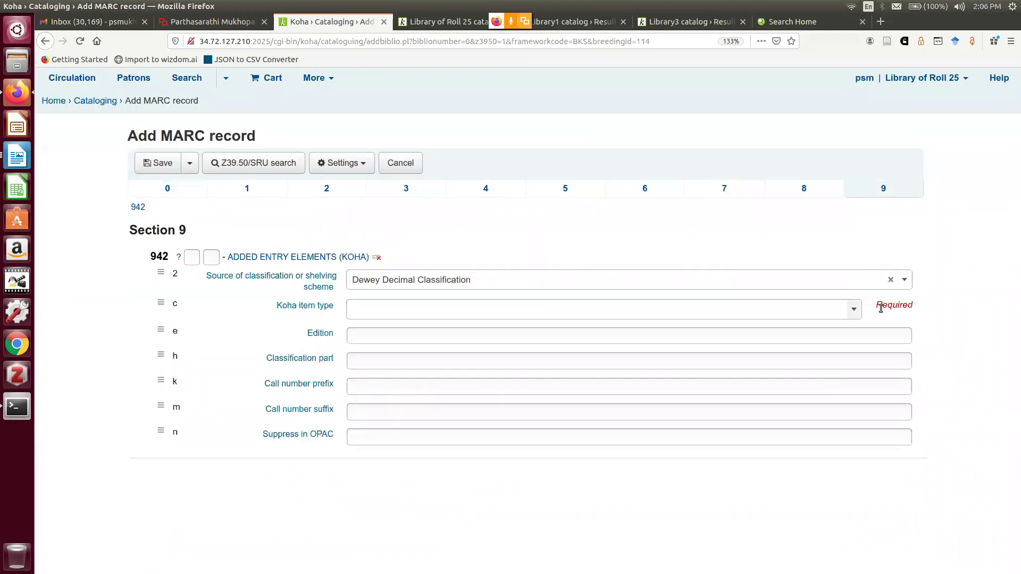
pyautogui.click(853, 310)
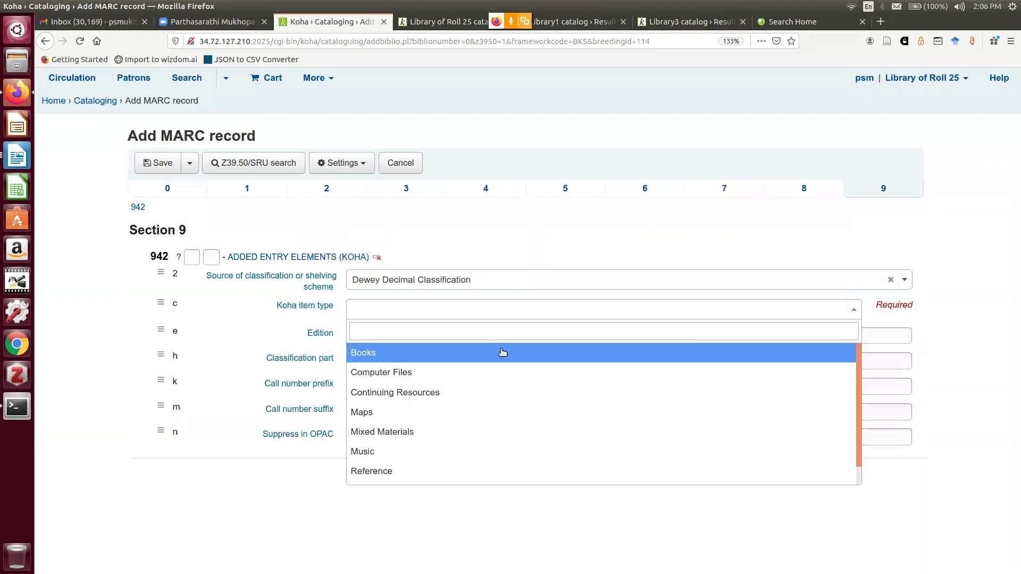
pyautogui.click(502, 352)
pyautogui.click(189, 162)
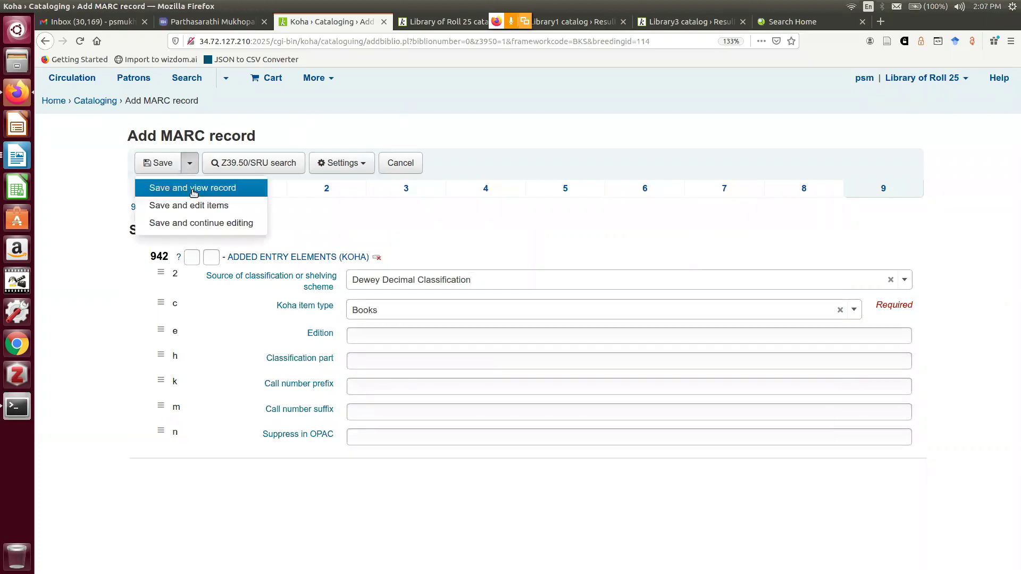
pyautogui.click(193, 206)
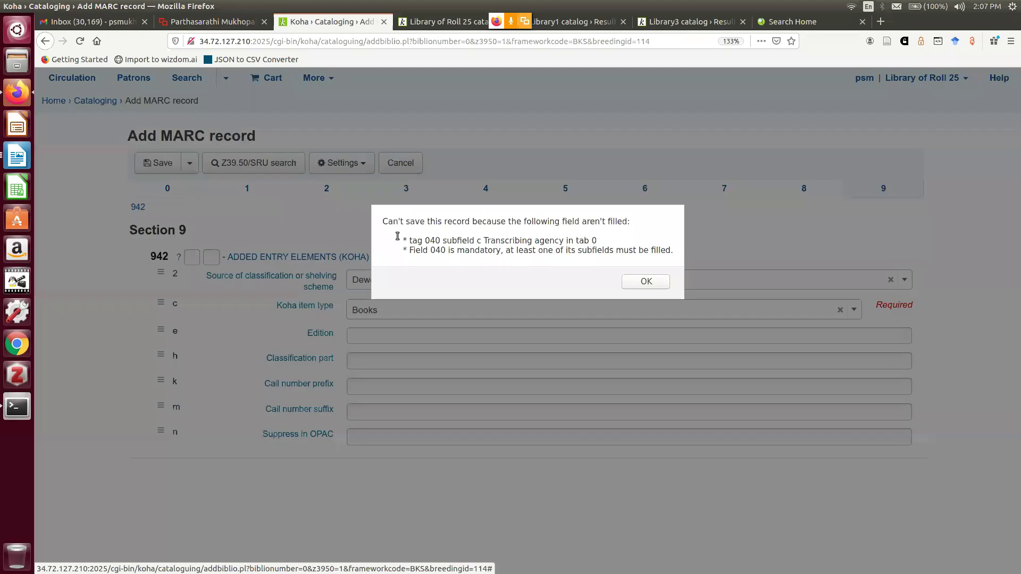
# Dismiss the missing 040 warning and enter IN-025 as original cataloging agency
pyautogui.click(645, 281)
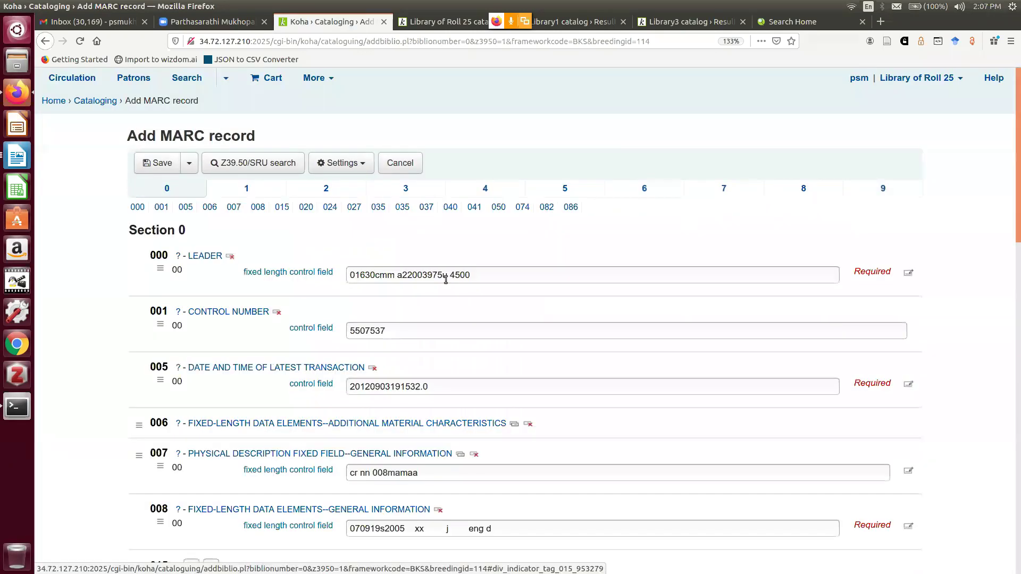
pyautogui.scroll(-3, 446, 279)
pyautogui.scroll(-2, 451, 271)
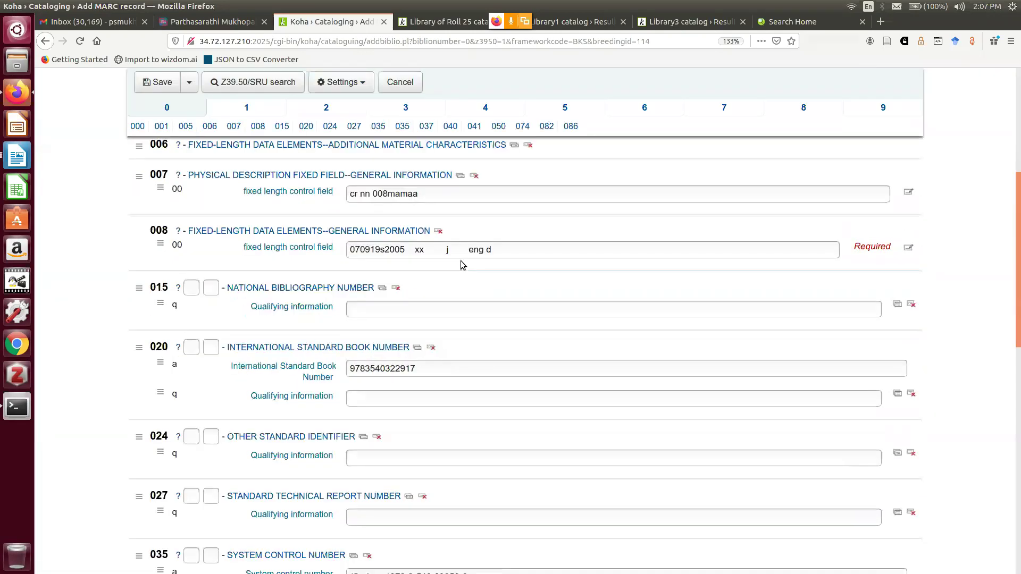
pyautogui.scroll(-8, 463, 264)
pyautogui.click(390, 291)
pyautogui.write('In-OIIT')
pyautogui.press('BackSpace')
pyautogui.press('BackSpace')
pyautogui.press('BackSpace')
pyautogui.press('BackSpace')
pyautogui.press('BackSpace')
pyautogui.write('I')
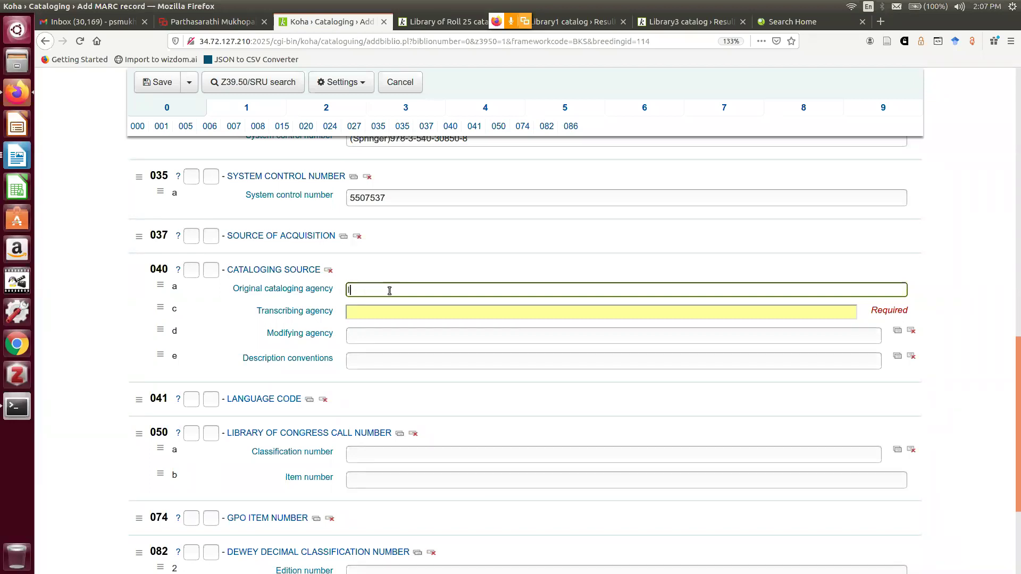
pyautogui.write('N-025')
pyautogui.press('Tab')
# Set the 040 transcribing and modifying agency codes to IN-025
pyautogui.write('In-025')
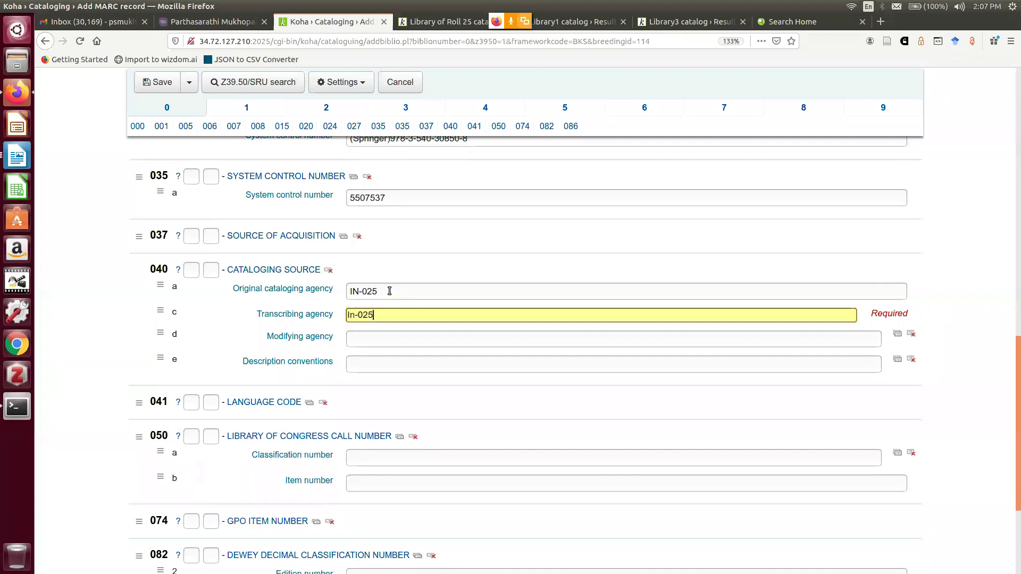
pyautogui.moveTo(386, 315); pyautogui.dragTo(326, 317)
pyautogui.press('BackSpace')
pyautogui.write('In-025')
pyautogui.press('Tab')
pyautogui.write('I')
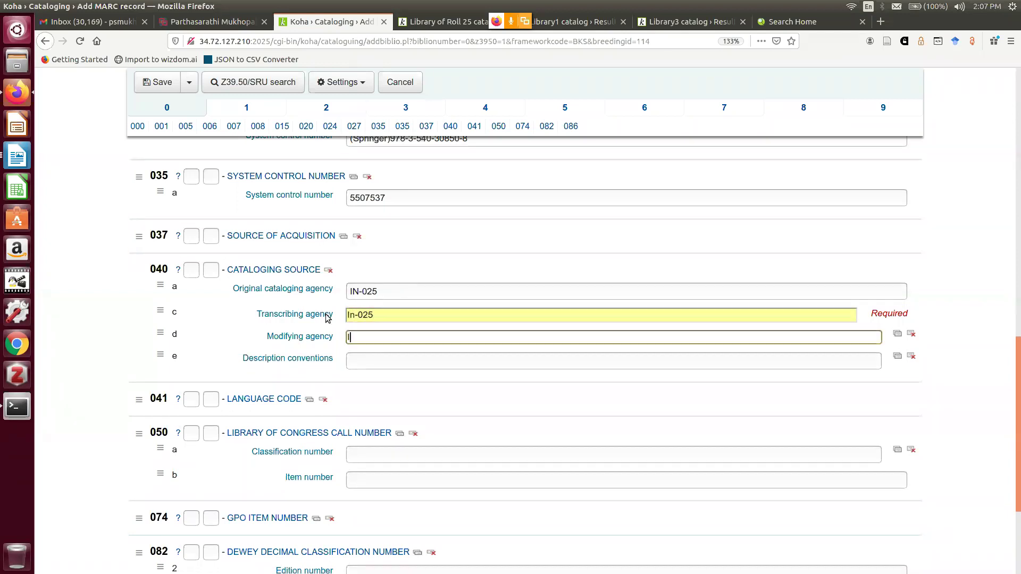
pyautogui.write('N-025')
pyautogui.click(356, 316)
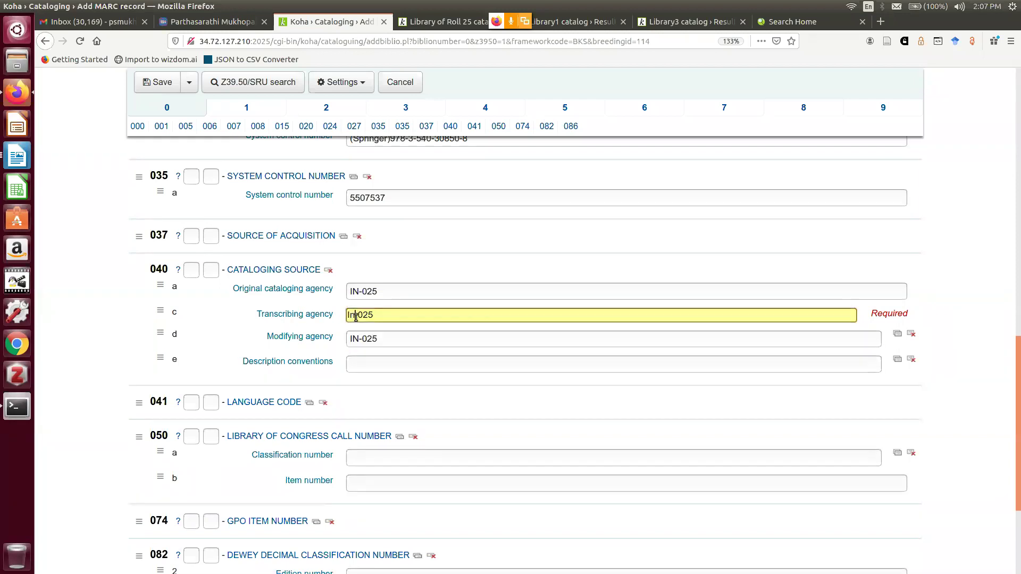
pyautogui.press('BackSpace')
pyautogui.write('N')
# Review the section 3 physical description field 300 reading 'v.: digital'
pyautogui.scroll(-3, 250, 348)
pyautogui.scroll(4, 263, 331)
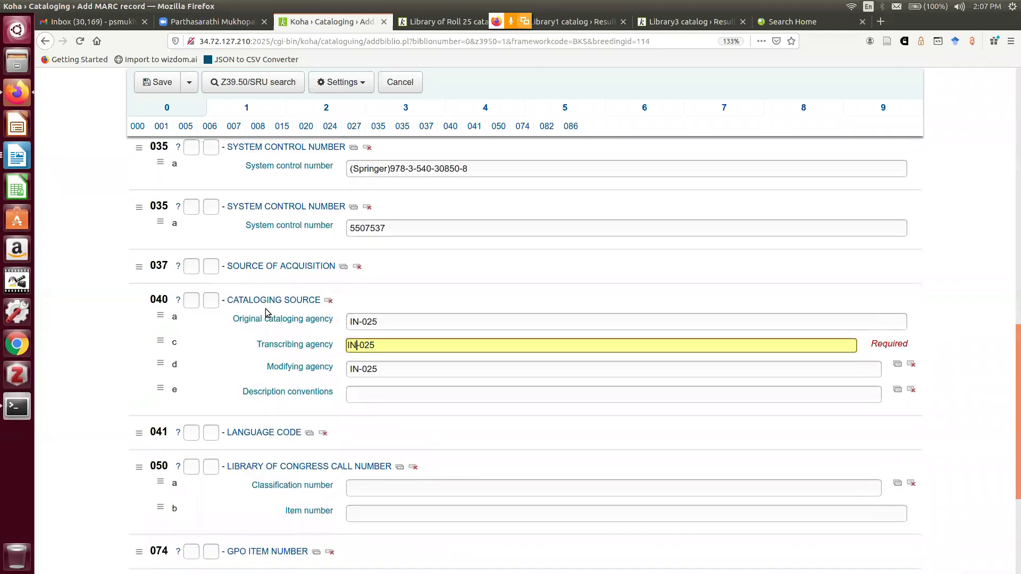
pyautogui.scroll(14, 267, 312)
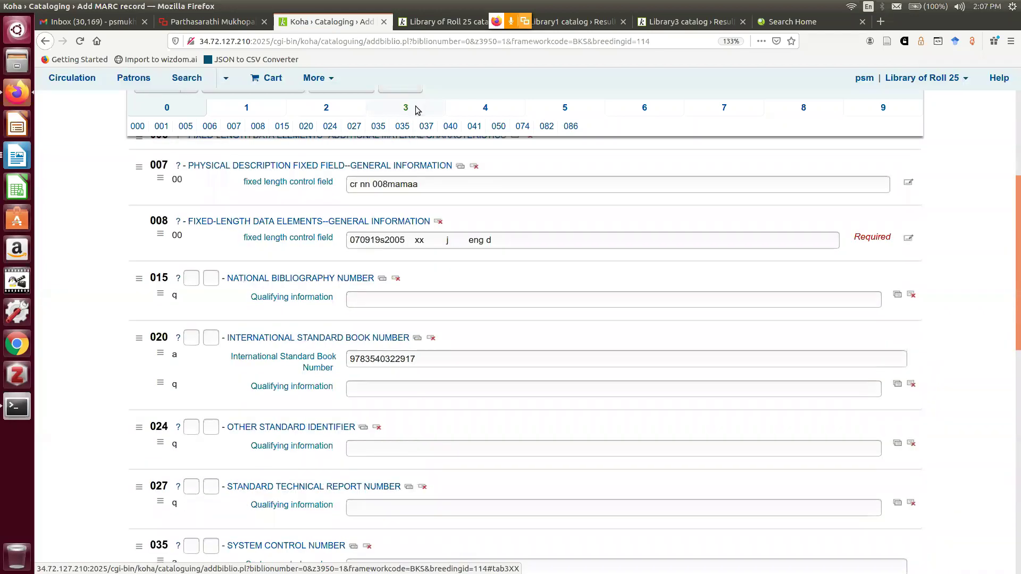
pyautogui.click(406, 108)
pyautogui.click(189, 163)
# Save the record, then set the item's shelving location to General Stacks and date acquired 2020-12-26
pyautogui.click(181, 206)
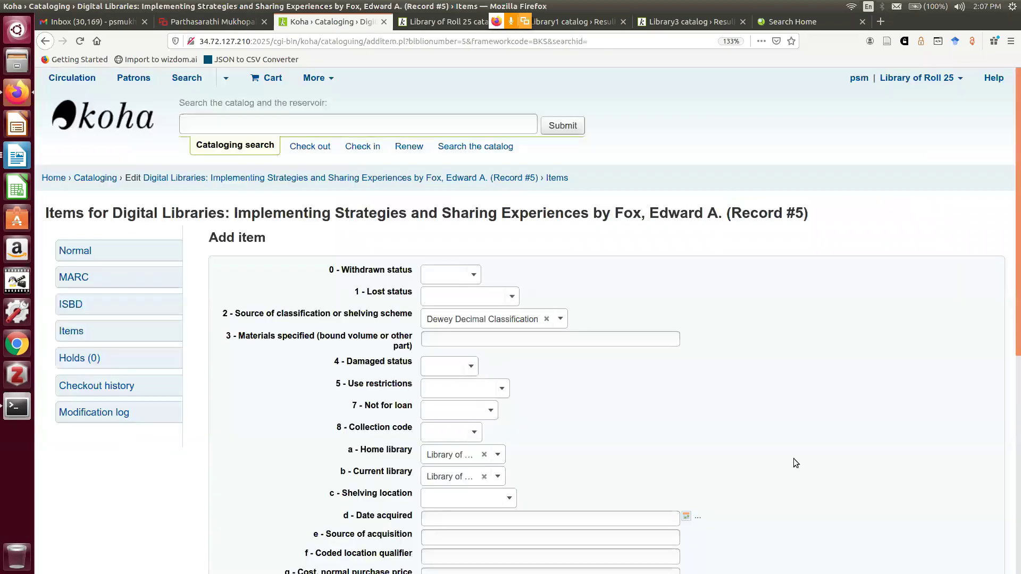
pyautogui.click(503, 347)
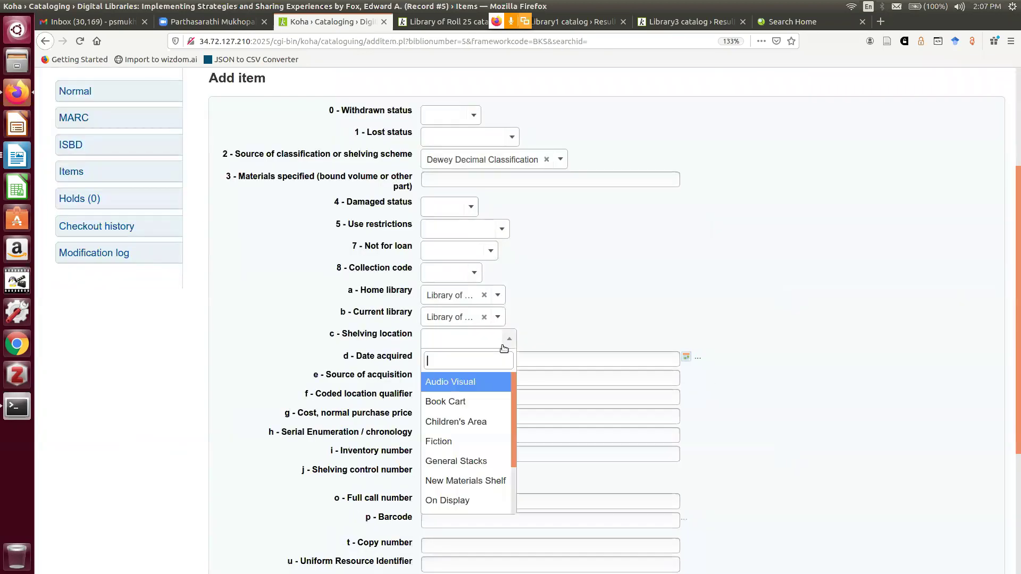
pyautogui.click(484, 461)
pyautogui.click(462, 363)
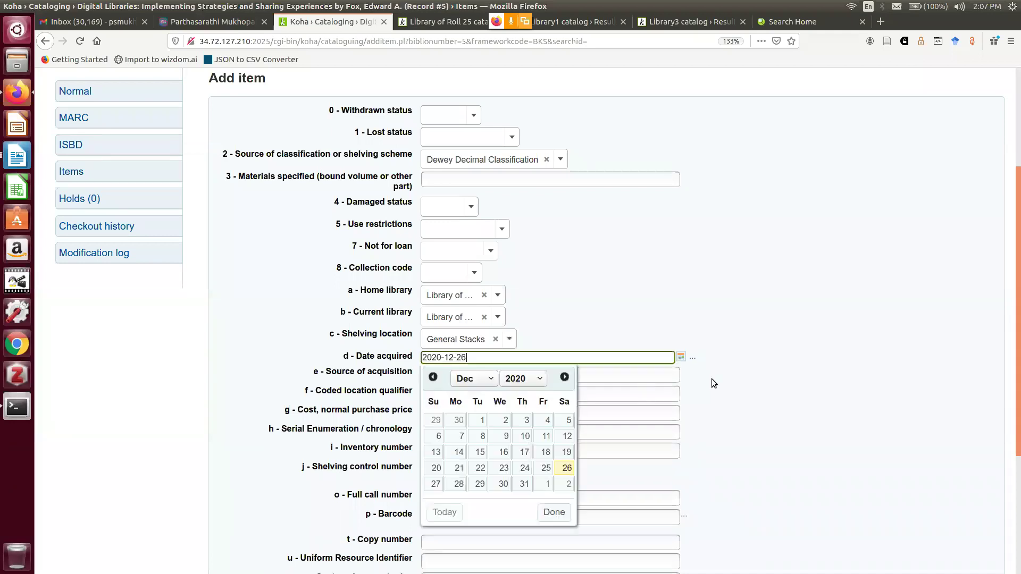
pyautogui.scroll(-3, 712, 378)
pyautogui.click(918, 93)
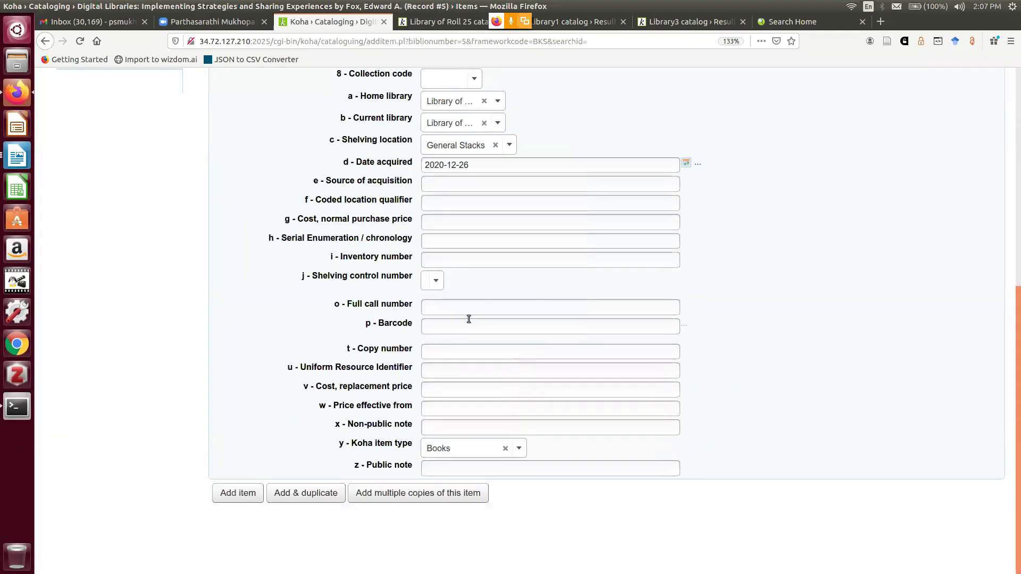
# Enter barcode 002509 and copy number c1, and add the item
pyautogui.click(452, 310)
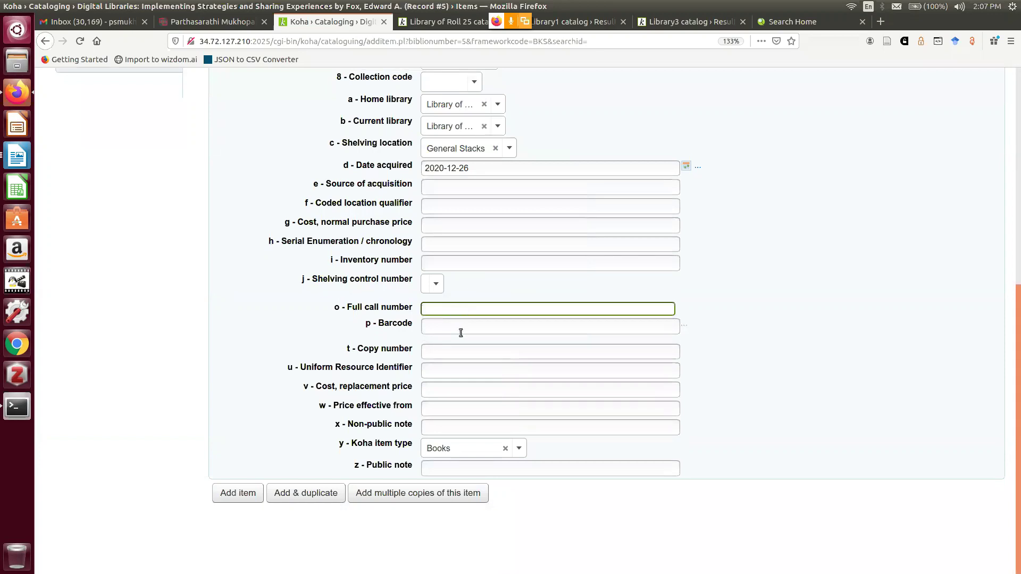
pyautogui.click(460, 330)
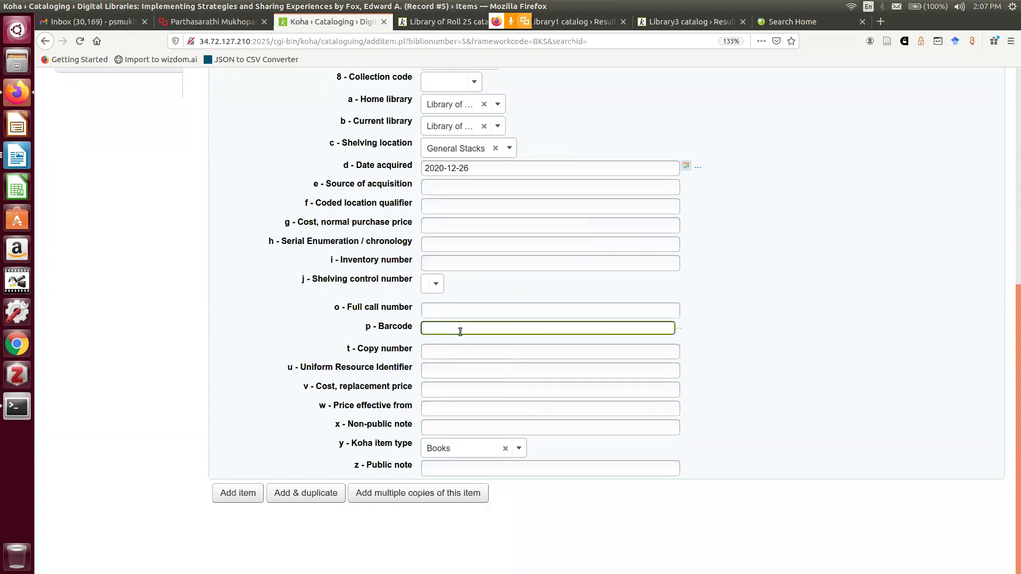
pyautogui.write('2')
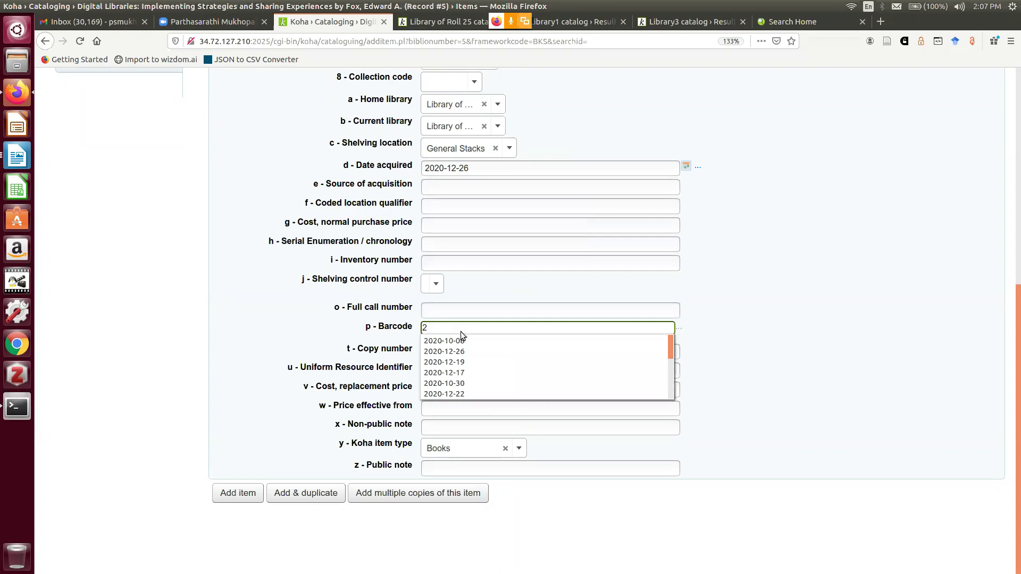
pyautogui.press('BackSpace')
pyautogui.write('0')
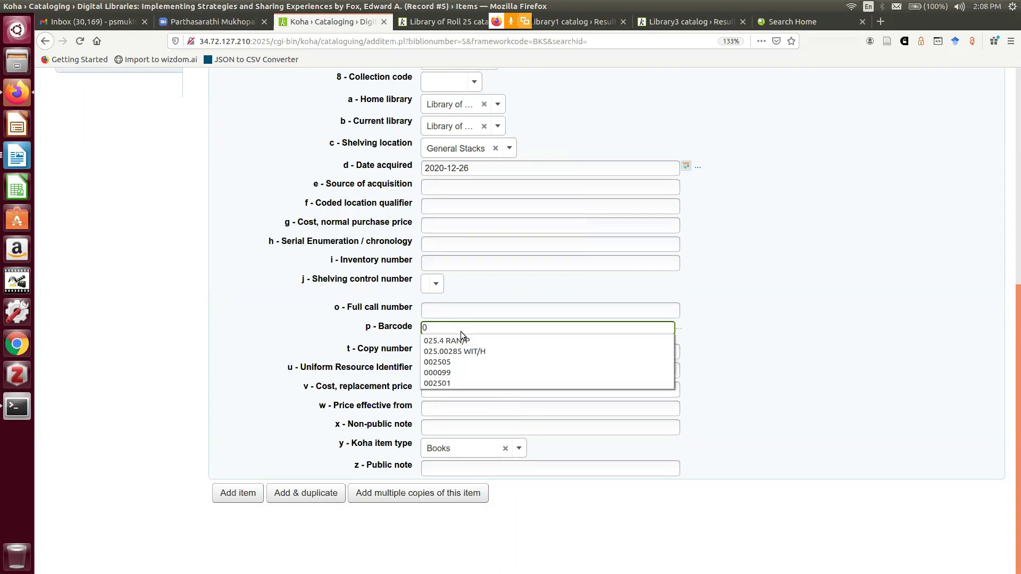
pyautogui.click(449, 383)
pyautogui.press('BackSpace')
pyautogui.write('9')
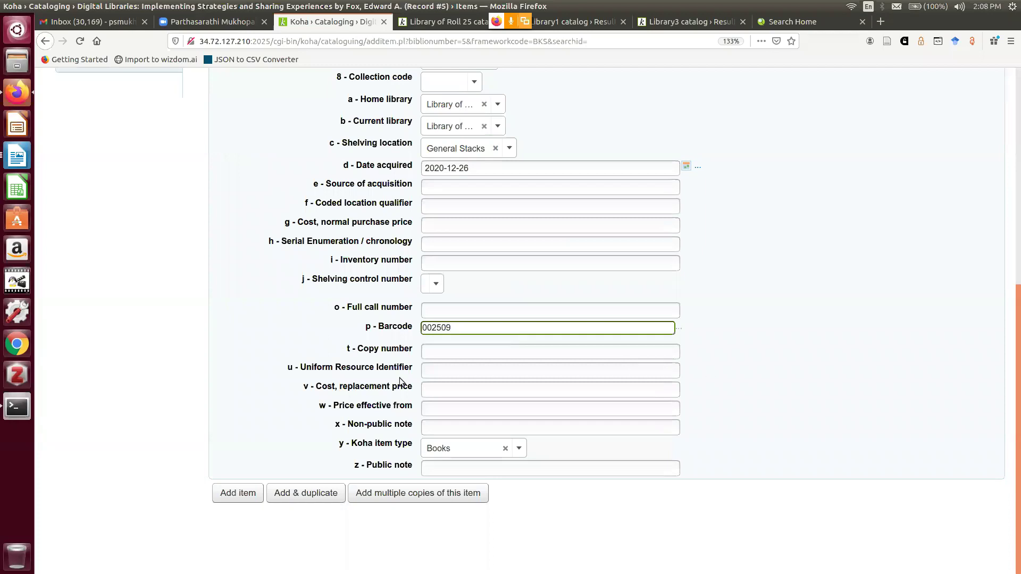
pyautogui.click(456, 350)
pyautogui.write('c1')
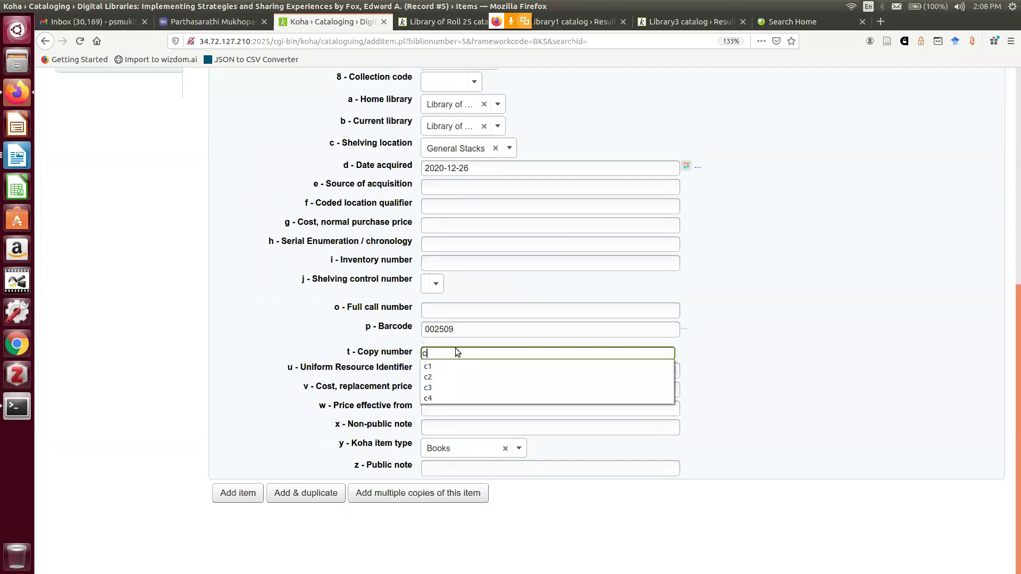
pyautogui.click(249, 496)
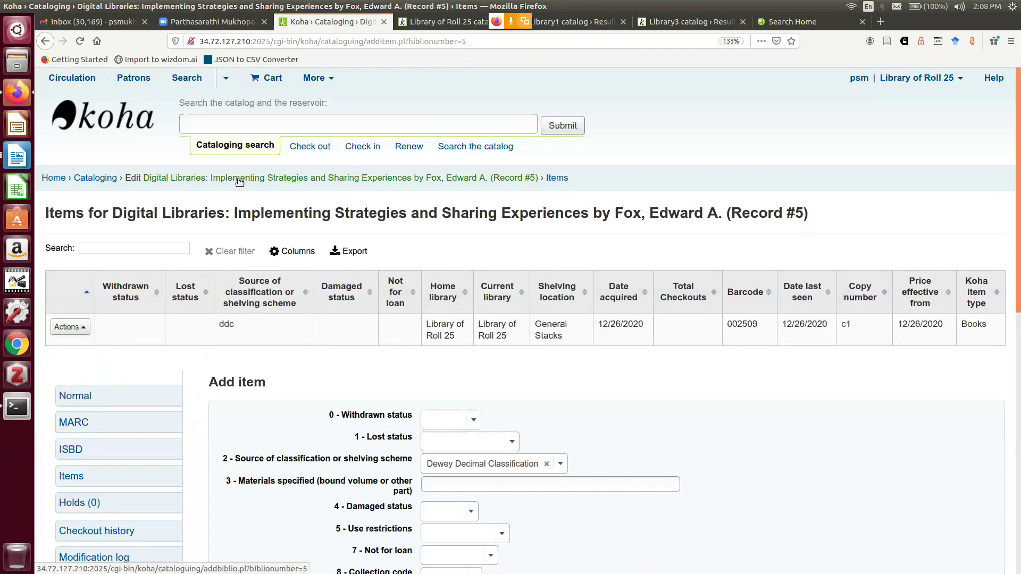
# View record #5's MARC tabs 1, 7 and 6, ending on the 100 Fox, Edward A. entry
pyautogui.scroll(-3, 118, 426)
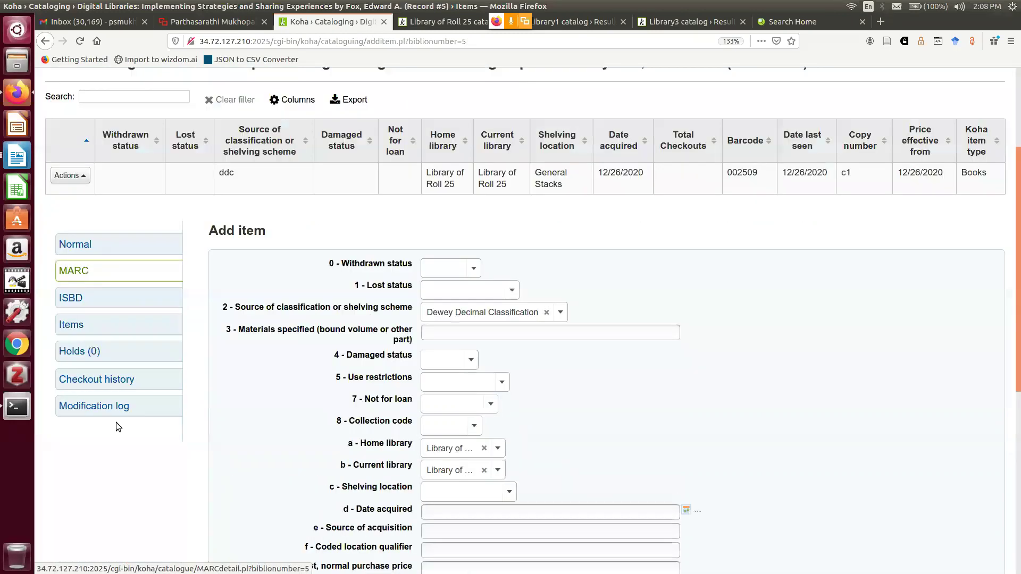
pyautogui.click(83, 263)
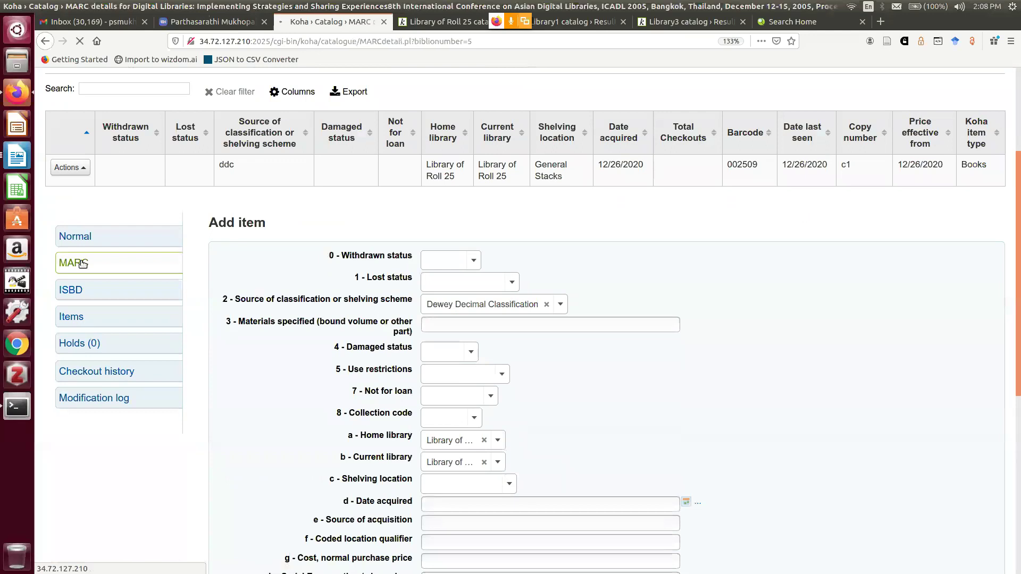
pyautogui.scroll(-2, 501, 352)
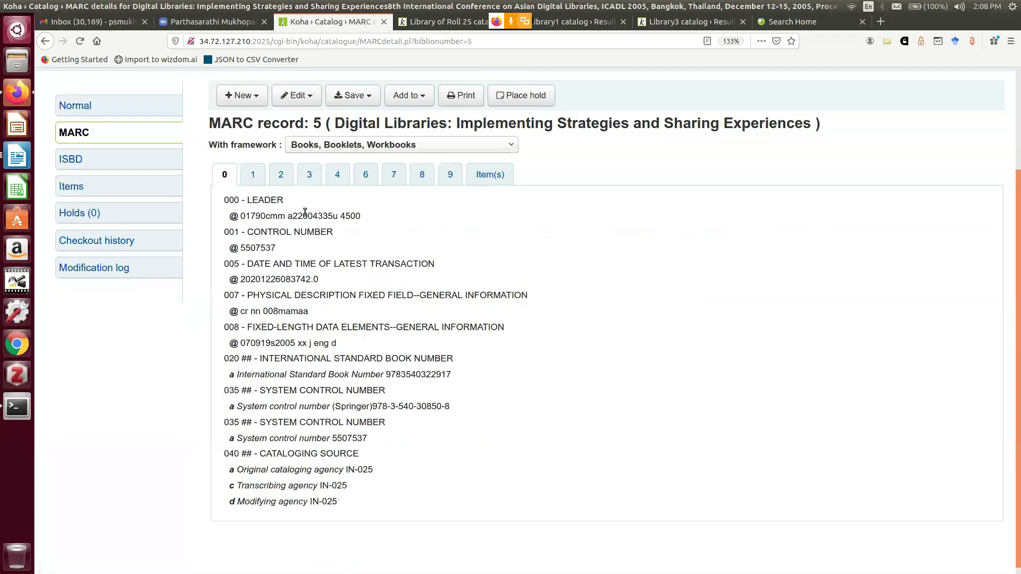
pyautogui.scroll(2, 305, 212)
pyautogui.click(253, 294)
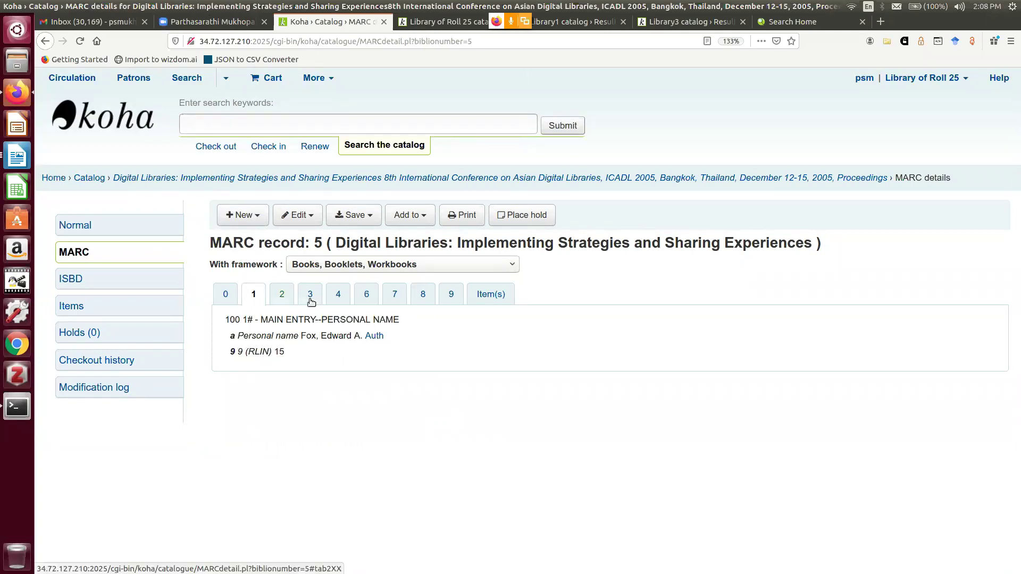
pyautogui.click(397, 297)
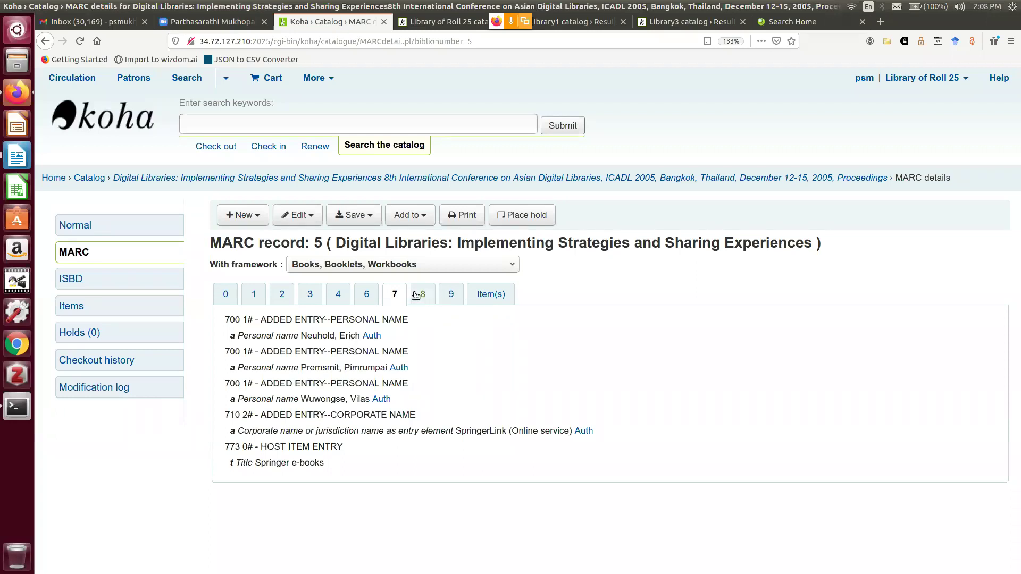
pyautogui.click(367, 296)
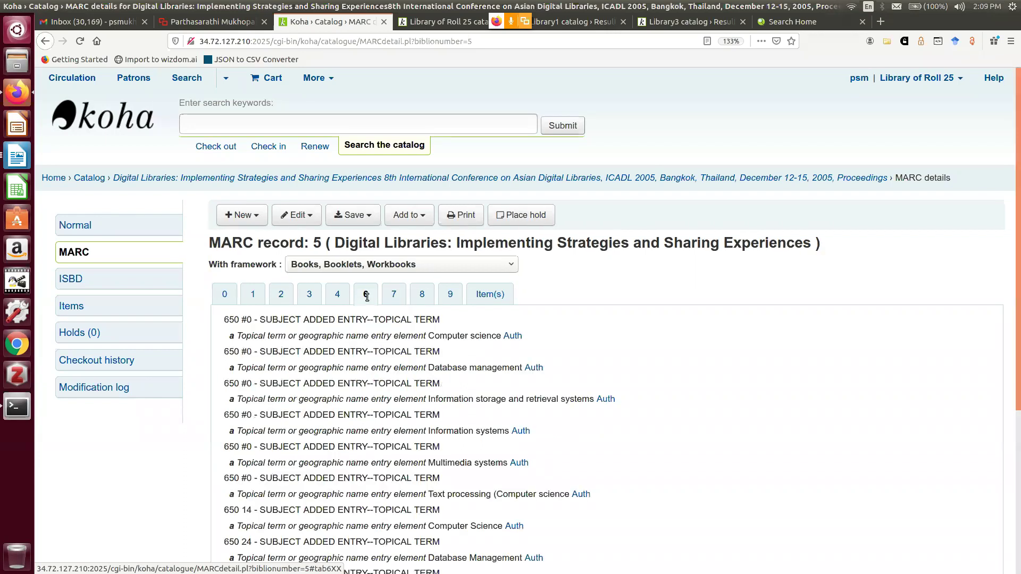
pyautogui.scroll(-3, 310, 303)
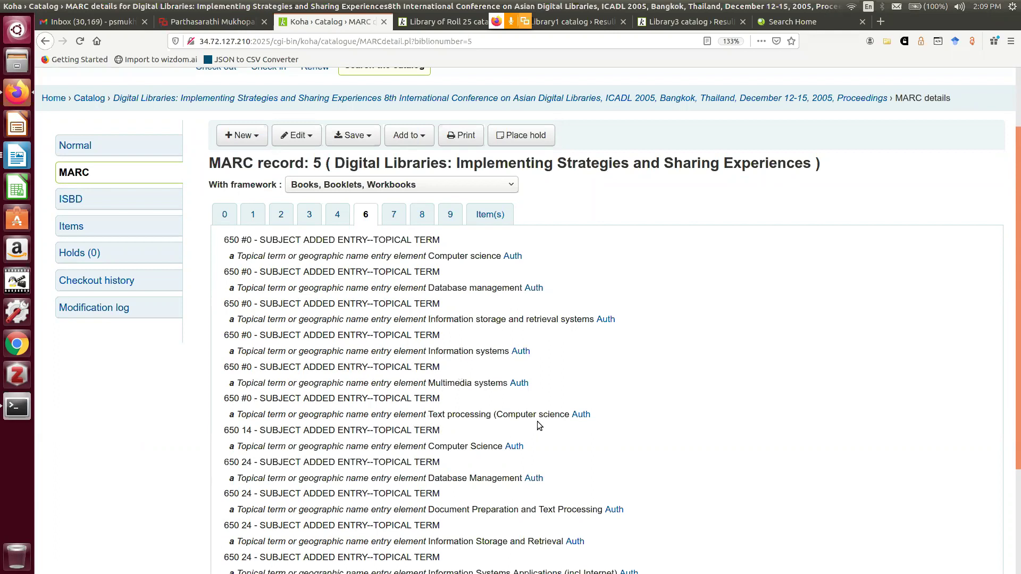
pyautogui.scroll(-2, 539, 423)
pyautogui.scroll(-2, 537, 423)
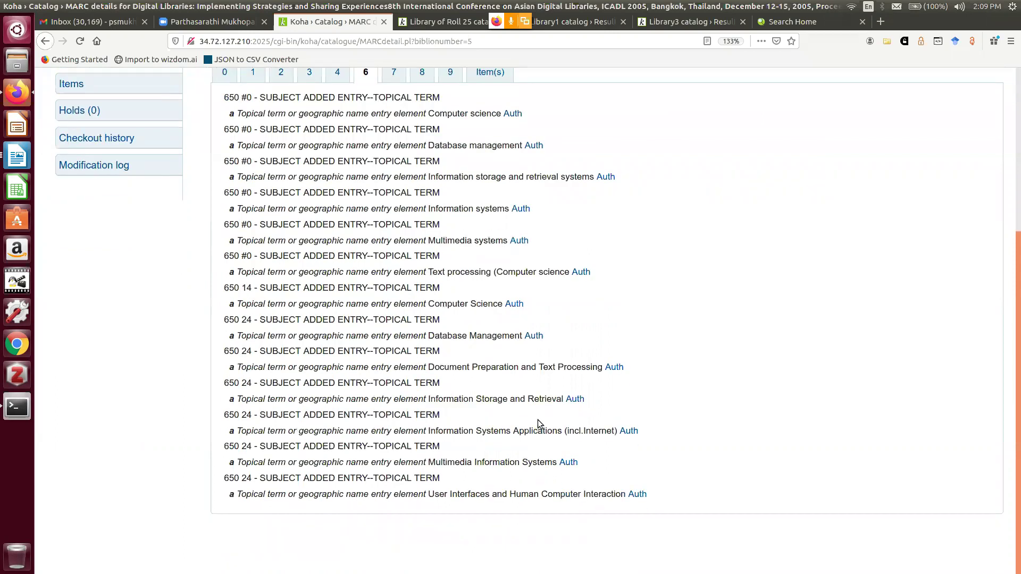
pyautogui.scroll(6, 537, 419)
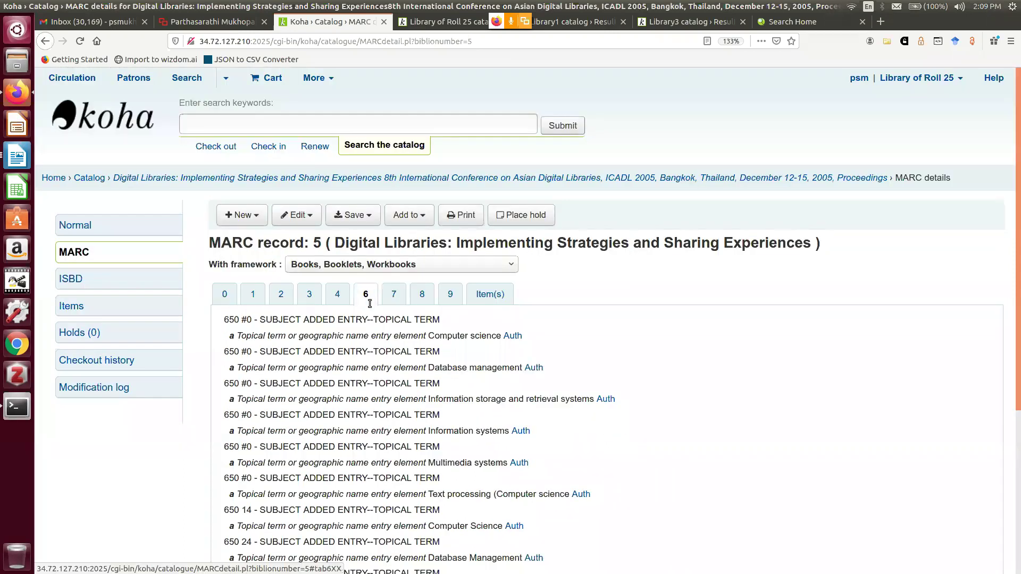
pyautogui.click(254, 298)
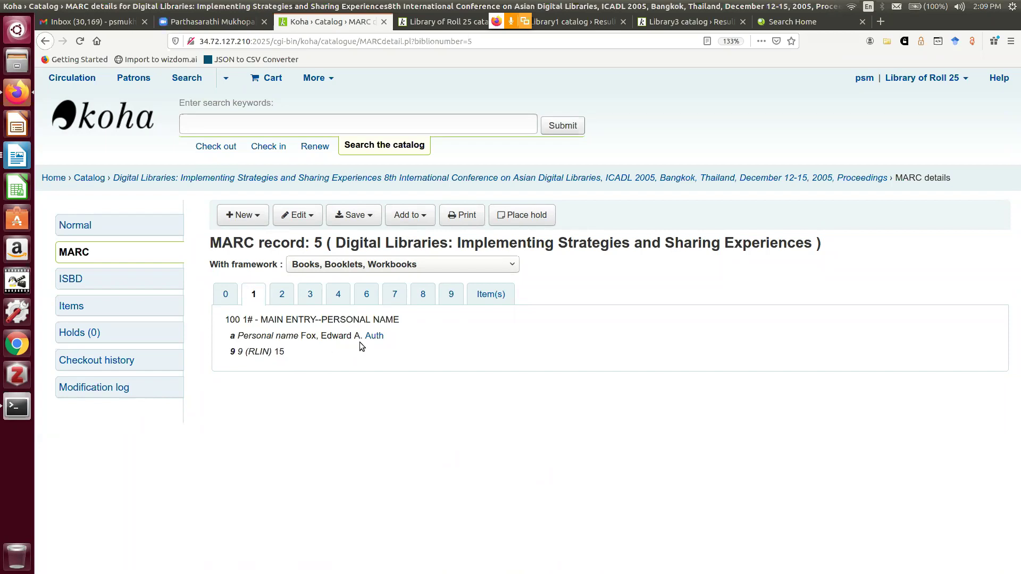
# Run a public catalog author search for 'Allen', which returns no results
pyautogui.click(442, 23)
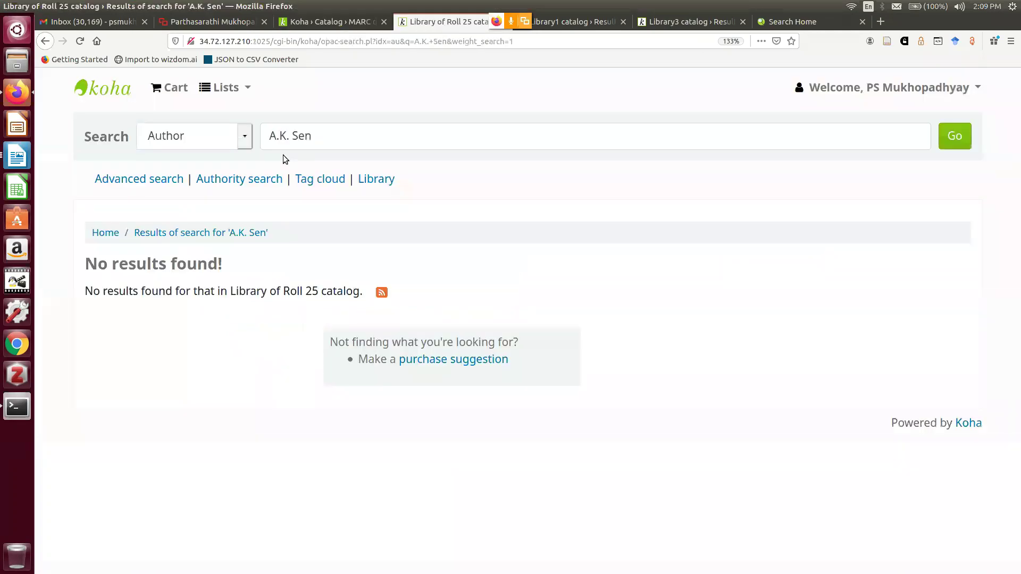
pyautogui.moveTo(331, 131); pyautogui.dragTo(242, 110)
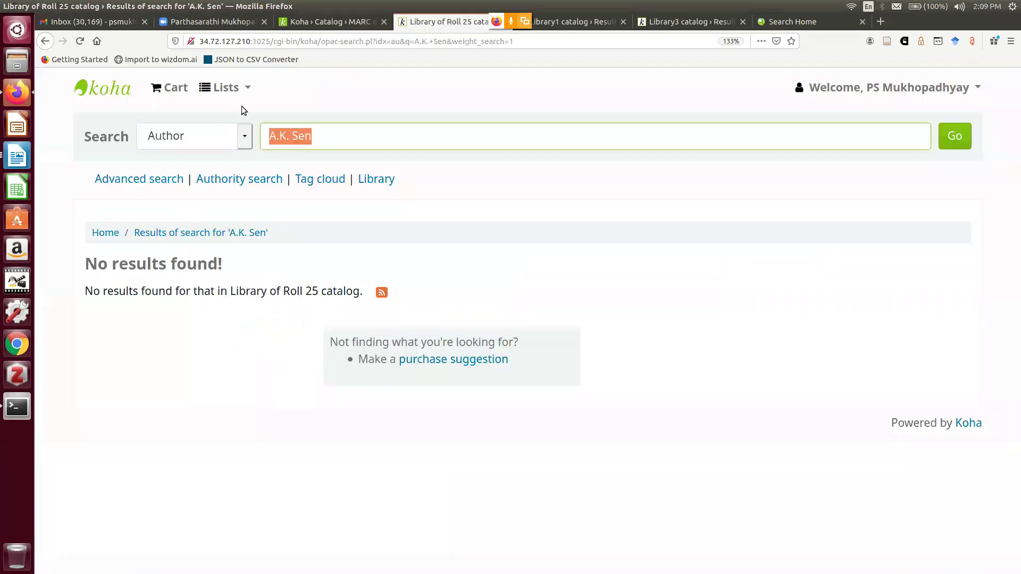
pyautogui.write('Allen')
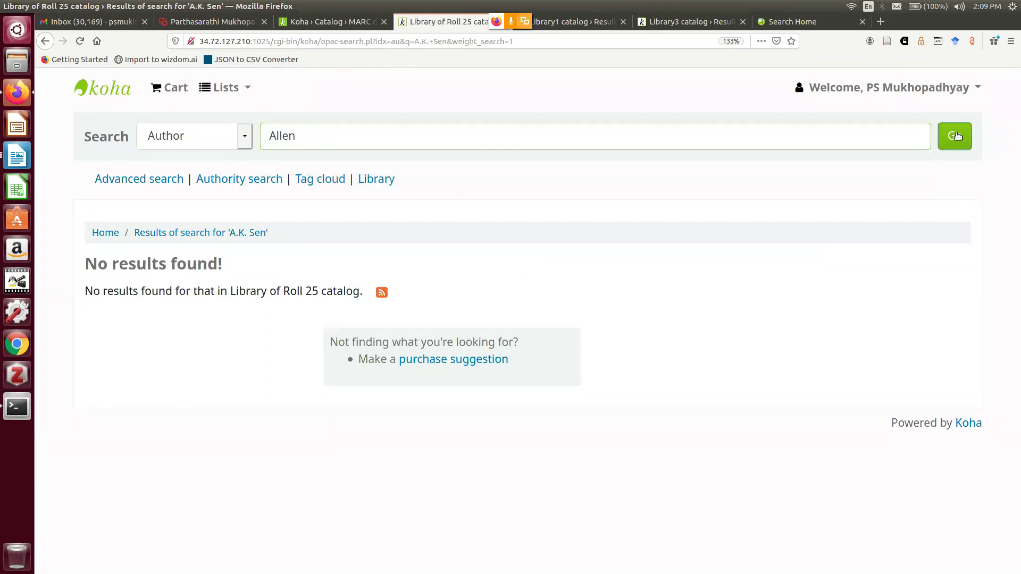
pyautogui.click(955, 136)
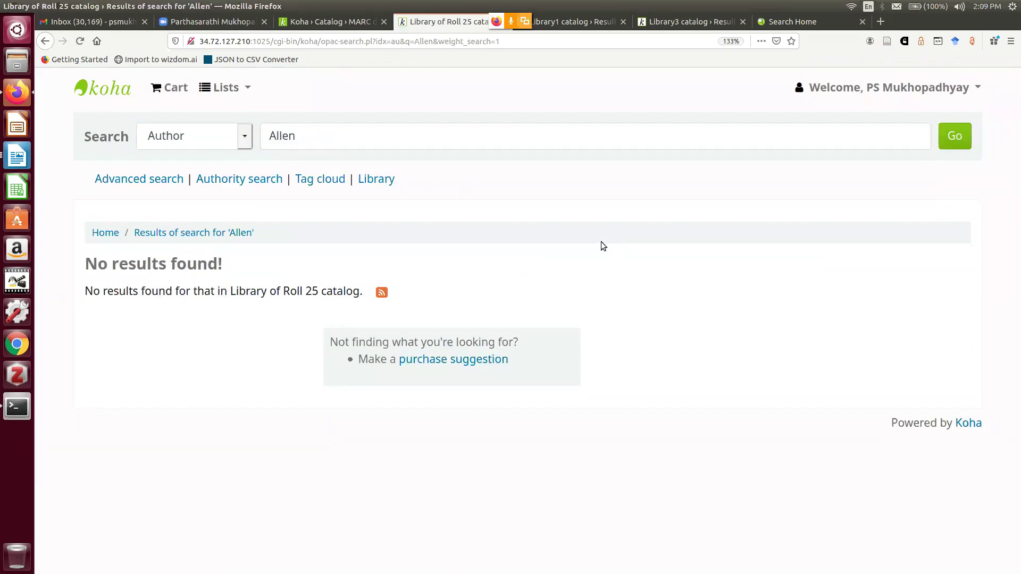
# Search the OPAC by author for 'Edward', opening the Fox 'Digital Libraries' record
pyautogui.click(323, 22)
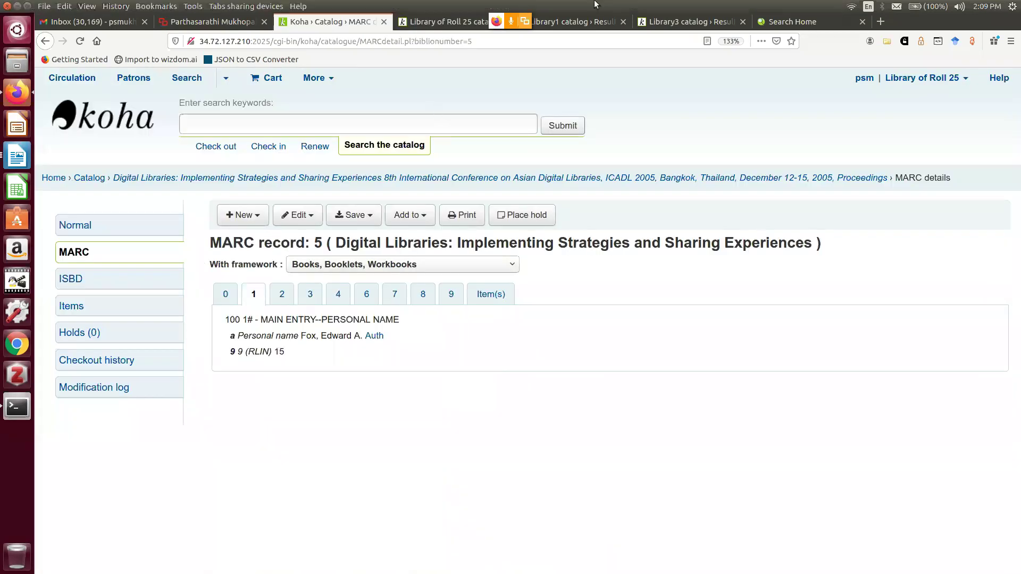
pyautogui.click(442, 21)
pyautogui.moveTo(319, 137); pyautogui.dragTo(224, 129)
pyautogui.write('Edward')
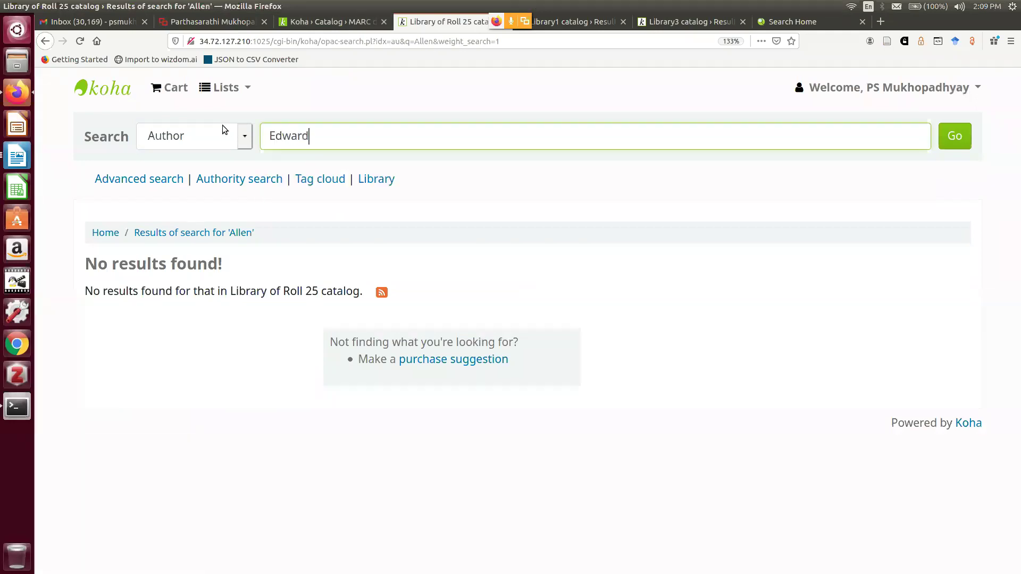
pyautogui.click(945, 139)
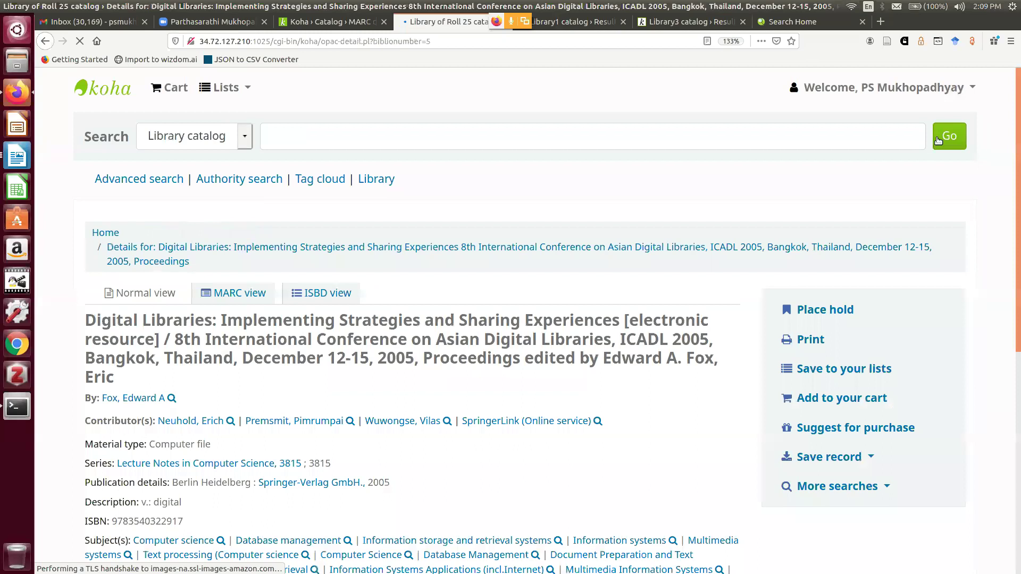
# Follow the 'Information storage and retrieval systems' subject link on the record page
pyautogui.scroll(-3, 423, 270)
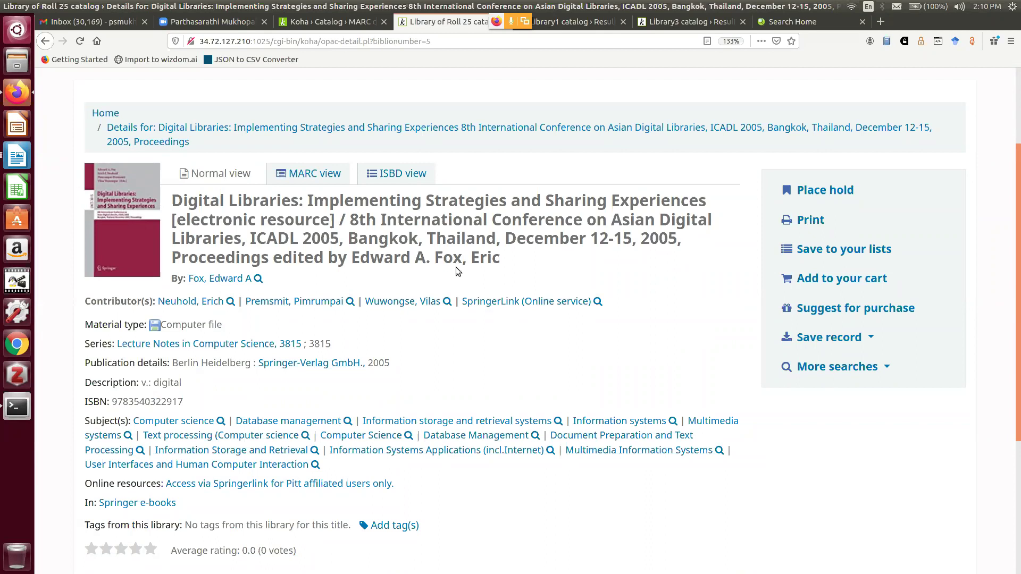
pyautogui.scroll(1, 456, 267)
pyautogui.scroll(2, 457, 267)
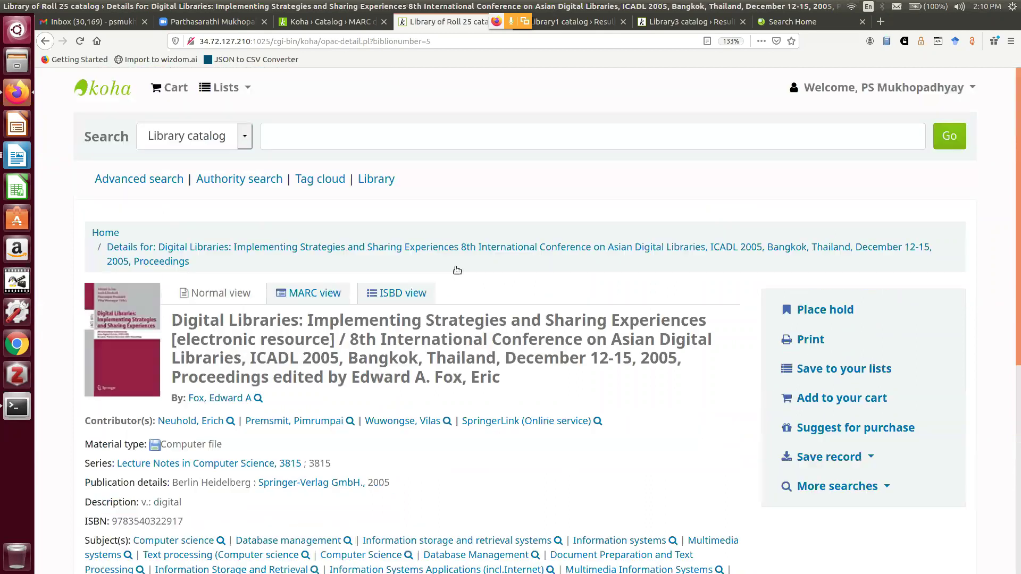
pyautogui.scroll(-2, 455, 270)
pyautogui.scroll(-3, 454, 270)
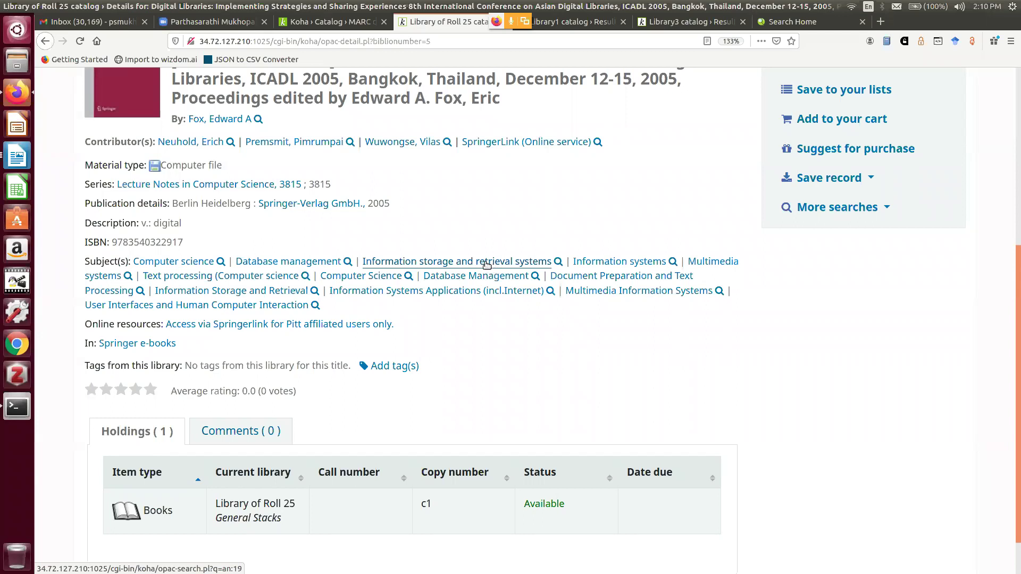
pyautogui.click(542, 264)
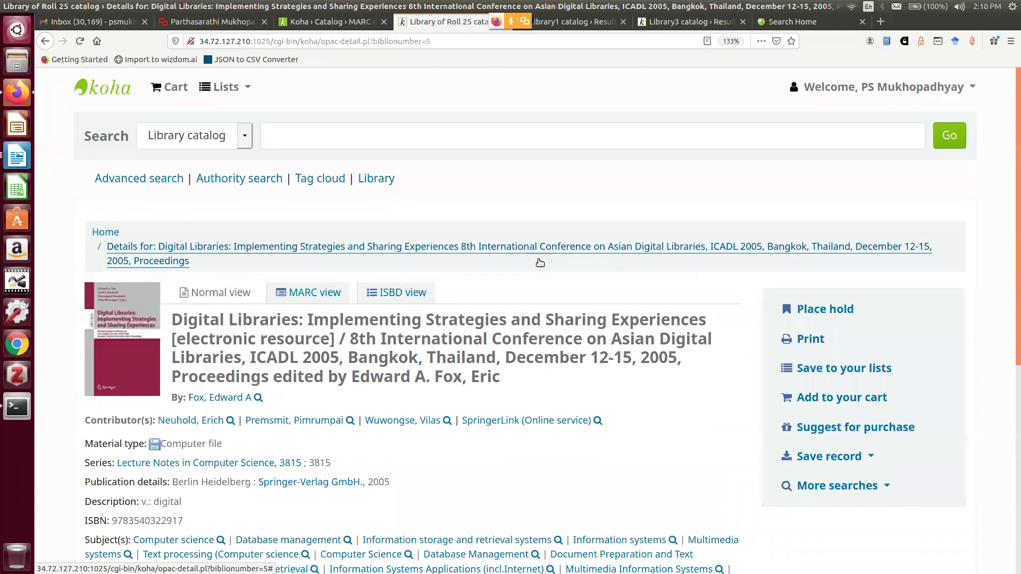
# Select and copy the subject heading 'Information storage and retrieval systems'
pyautogui.scroll(-5, 539, 261)
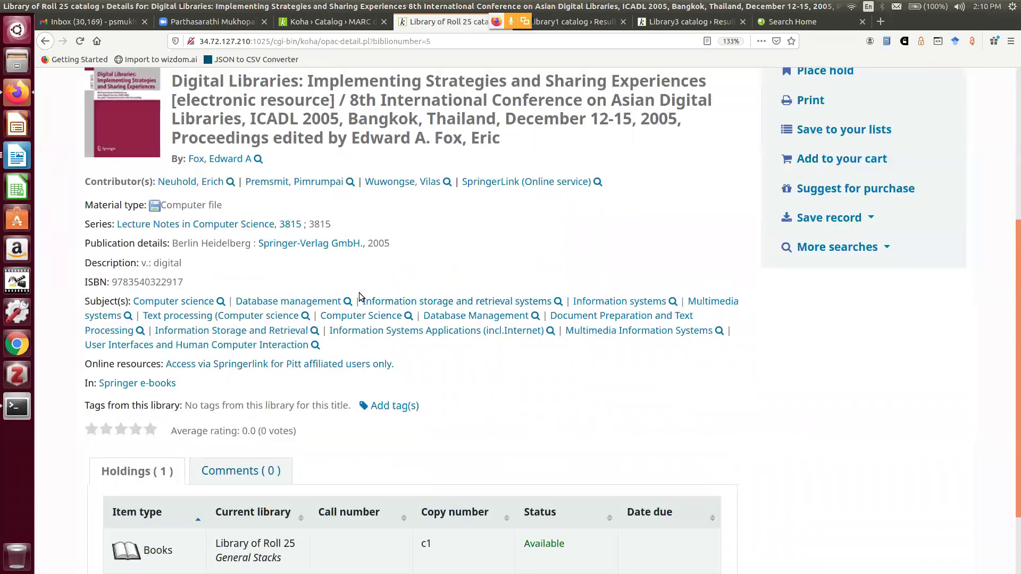
pyautogui.moveTo(370, 299); pyautogui.dragTo(552, 304)
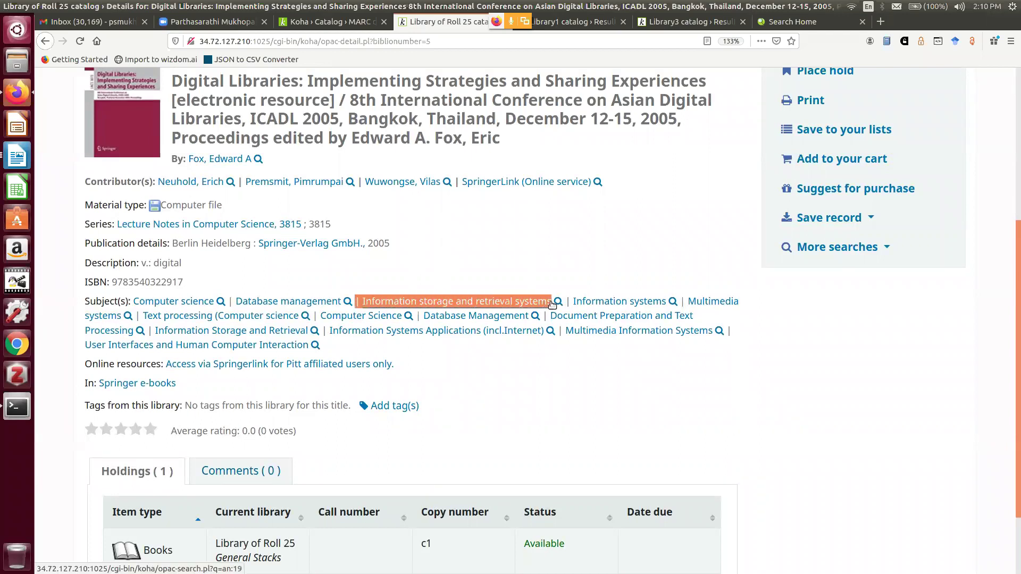
pyautogui.rightClick(534, 302)
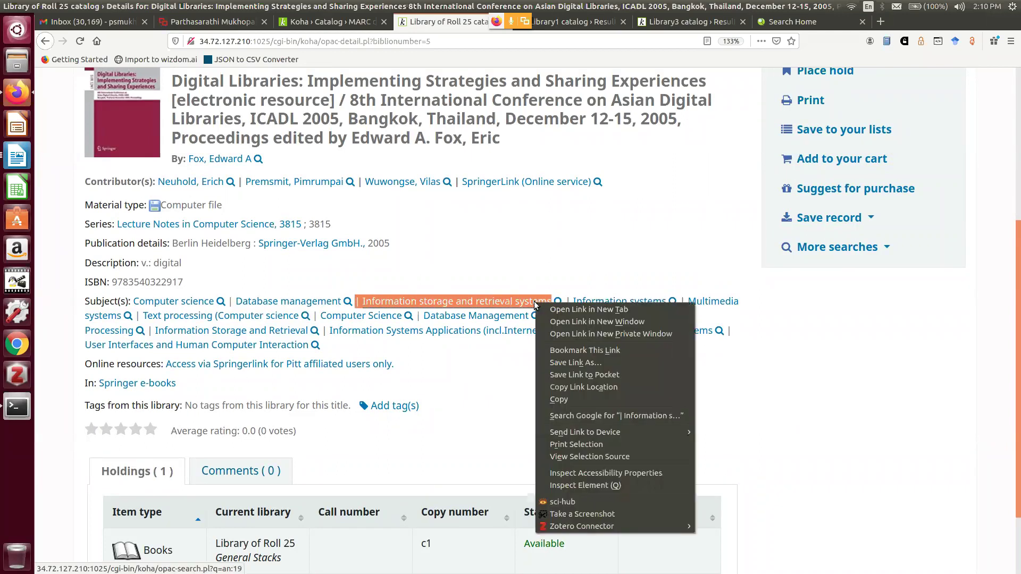
pyautogui.click(566, 399)
pyautogui.scroll(2, 356, 136)
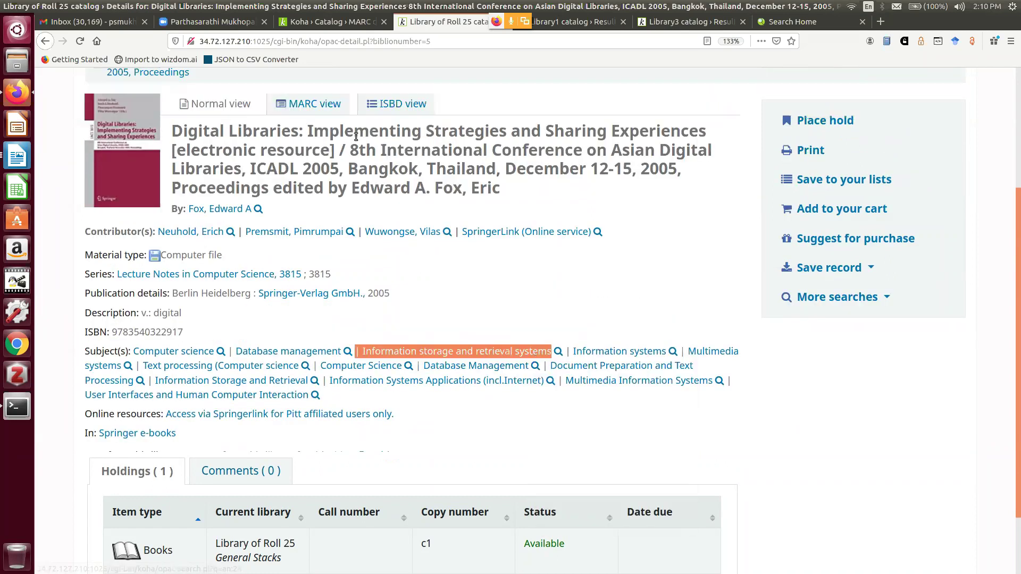
pyautogui.scroll(3, 355, 137)
pyautogui.click(193, 96)
# Run a Subject search for the pasted heading, removing its leading bar
pyautogui.click(198, 171)
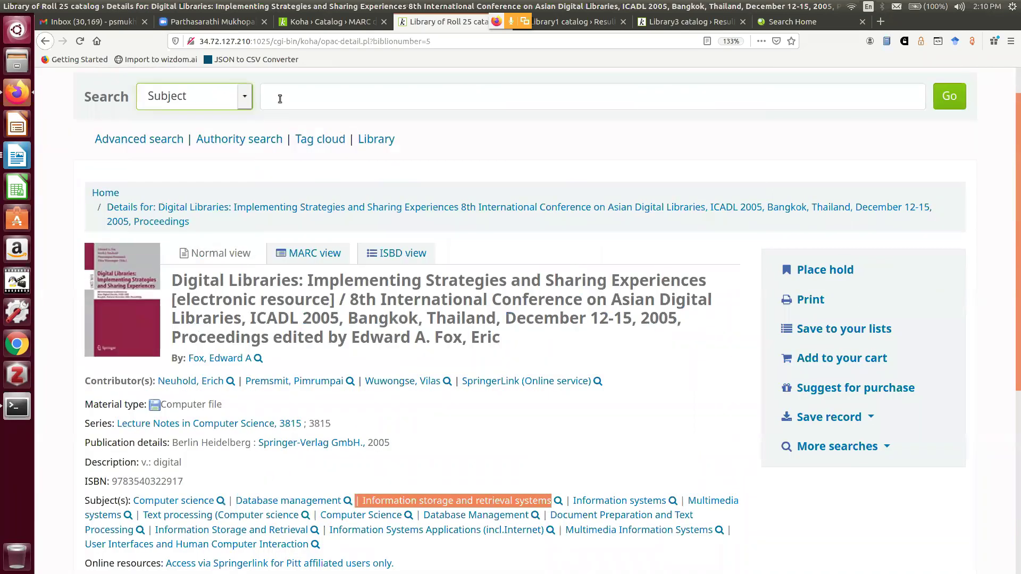
pyautogui.click(280, 99)
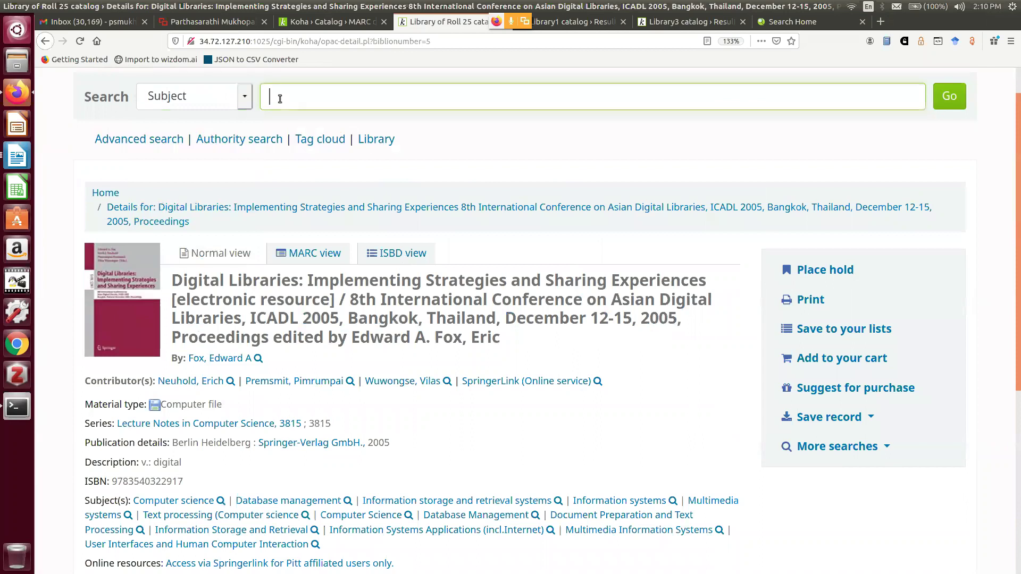
pyautogui.hotkey('ctrl', 'v')
pyautogui.click(276, 91)
pyautogui.press('BackSpace')
pyautogui.press('BackSpace')
pyautogui.press('Return')
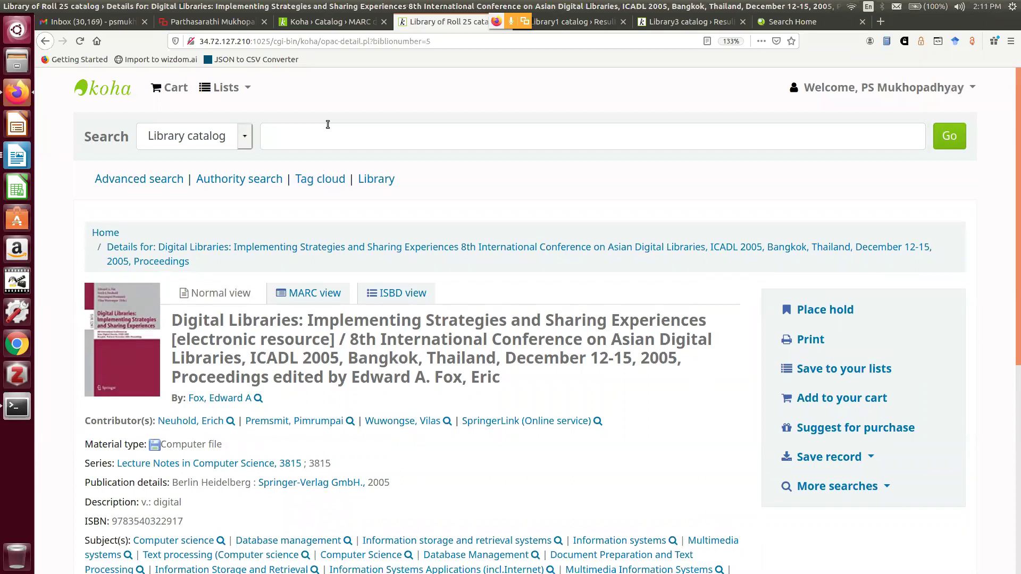
# Repeat the Subject search for 'Information storage and retrieval systems', returning to the Digital Libraries record
pyautogui.click(328, 132)
pyautogui.hotkey('ctrl', 'v')
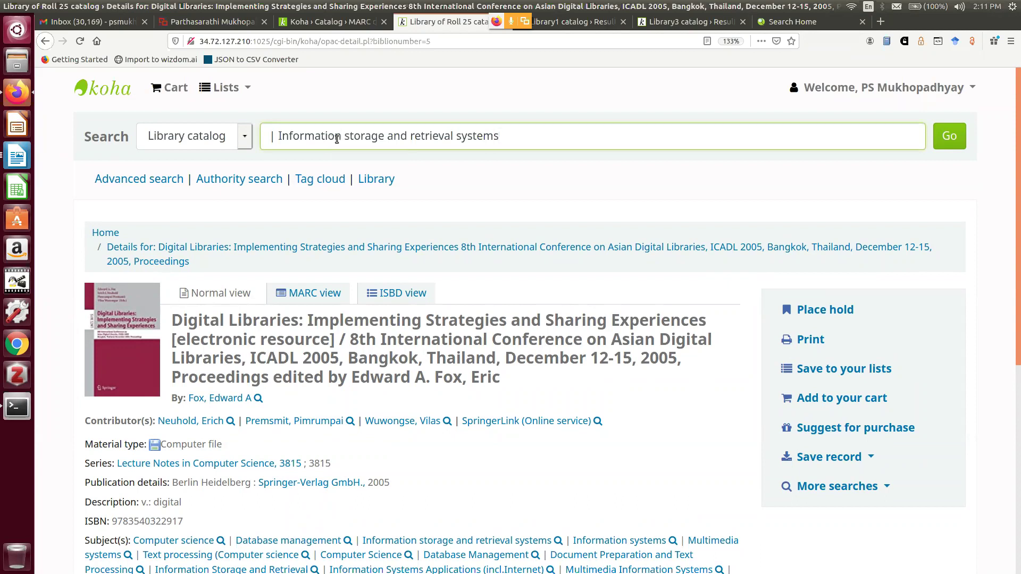
pyautogui.click(278, 136)
pyautogui.press('BackSpace')
pyautogui.press('BackSpace')
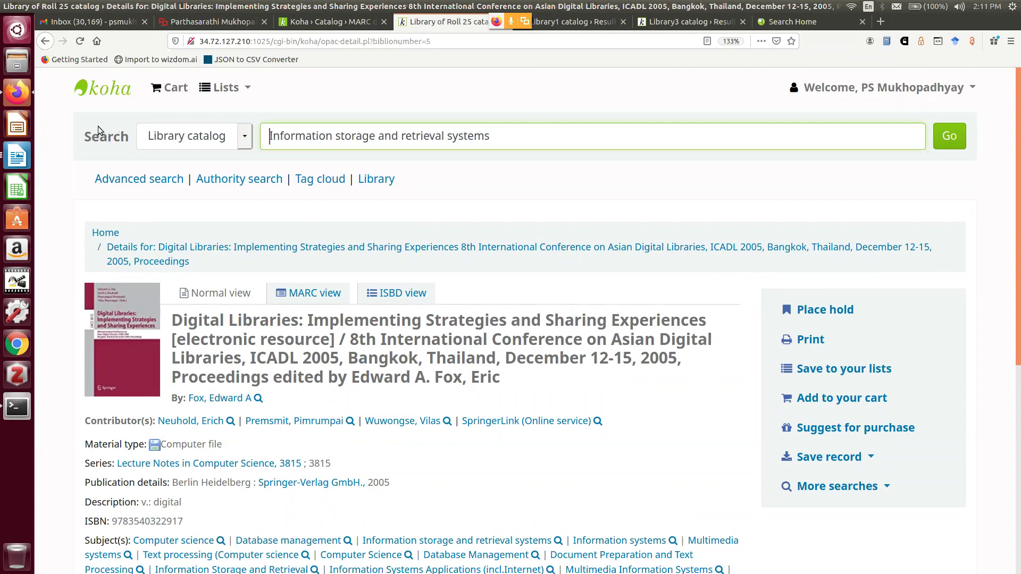
pyautogui.click(238, 142)
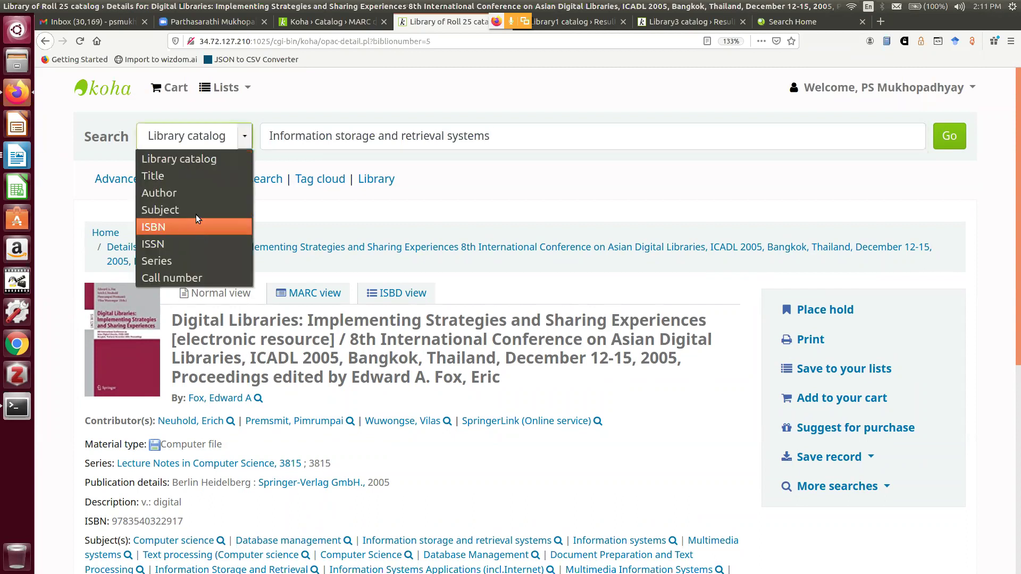
pyautogui.click(196, 212)
pyautogui.moveTo(517, 139); pyautogui.dragTo(262, 137)
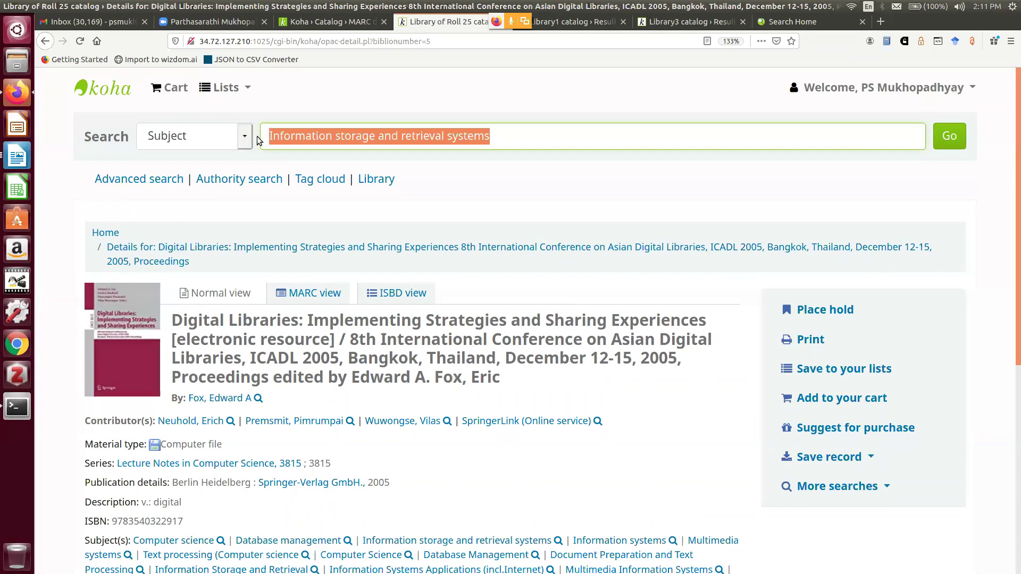
pyautogui.click(949, 136)
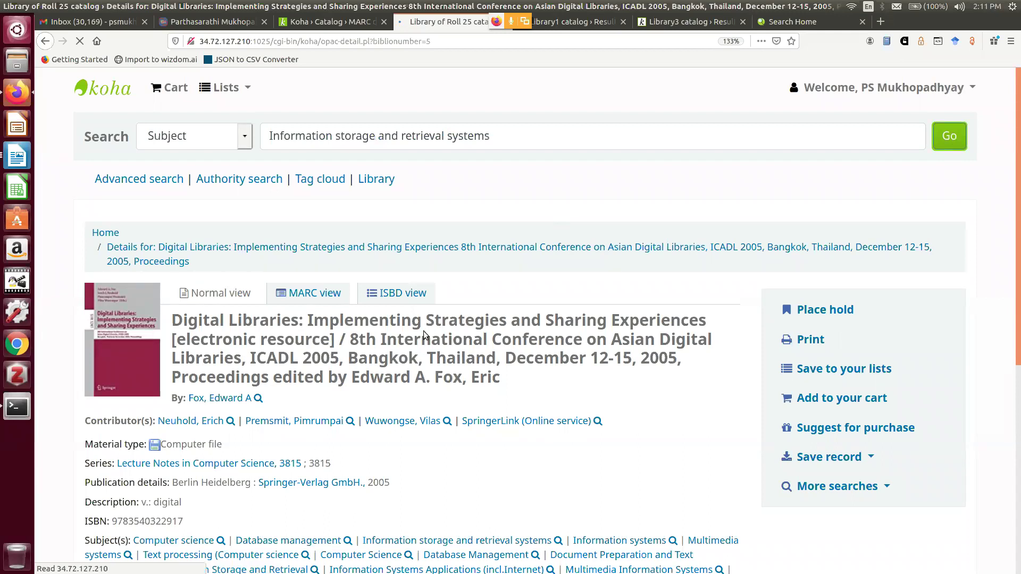
pyautogui.click(306, 137)
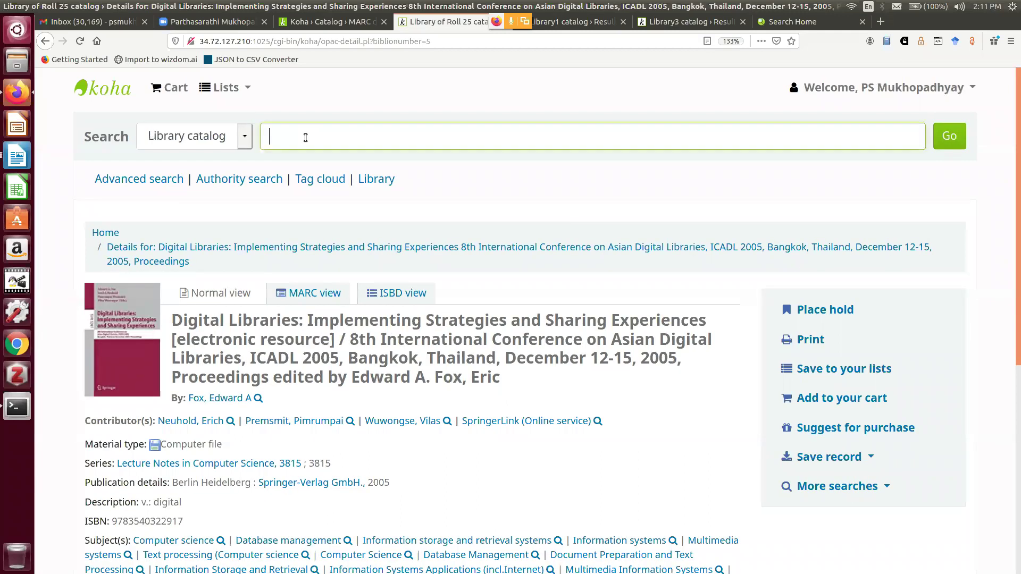
# Run a Subject search for 'Information representation and retrieval systems', which finds no results
pyautogui.hotkey('ctrl', 'v')
pyautogui.click(237, 141)
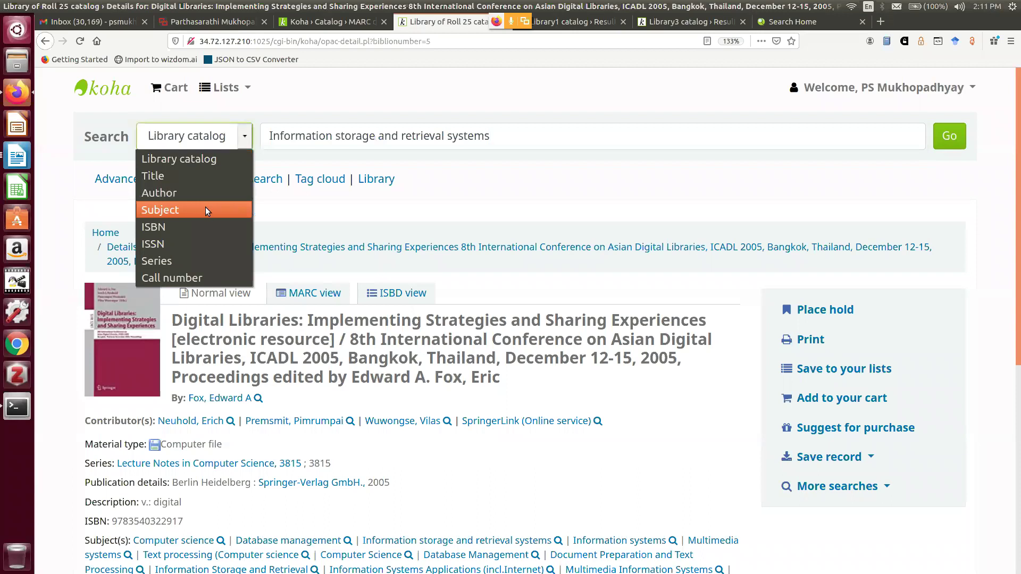
pyautogui.click(207, 210)
pyautogui.moveTo(334, 137); pyautogui.dragTo(376, 139)
pyautogui.press('BackSpace')
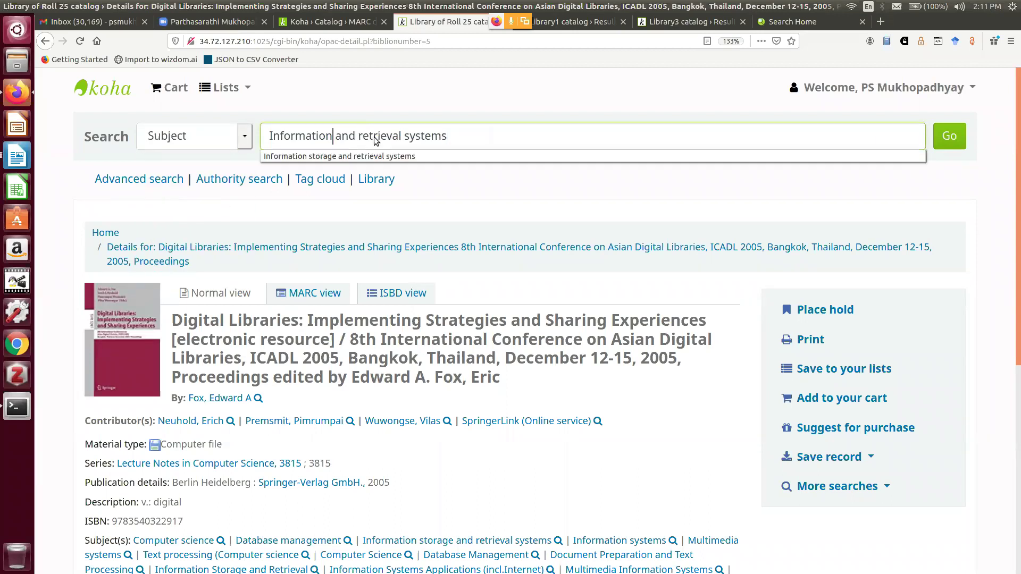
pyautogui.write('rep')
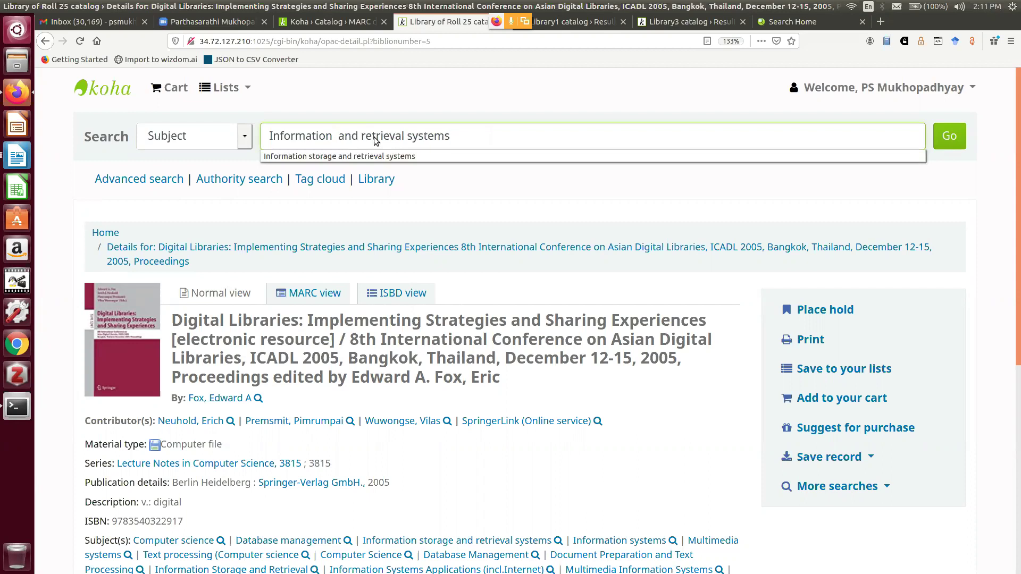
pyautogui.write('resentation')
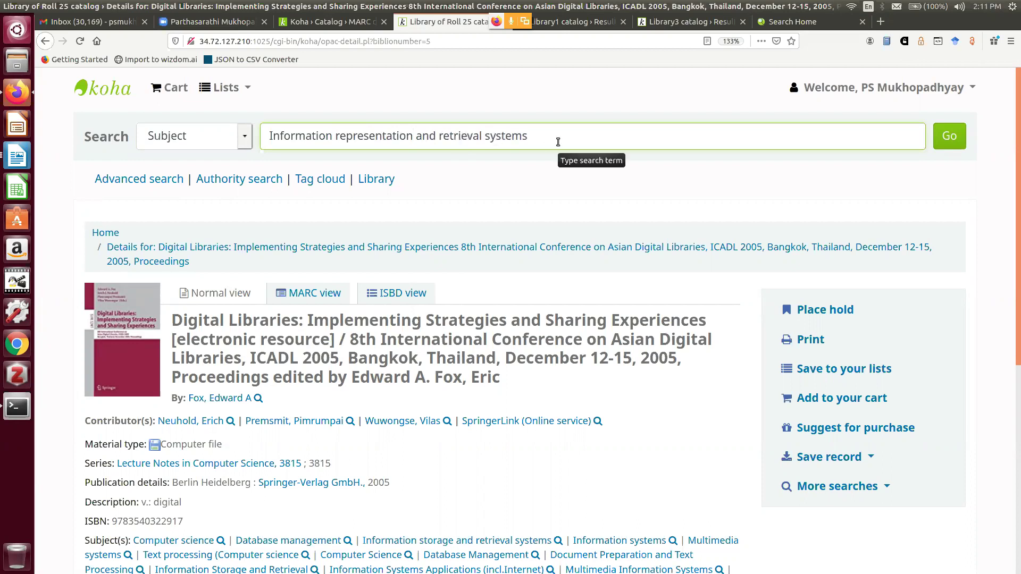
pyautogui.press('Return')
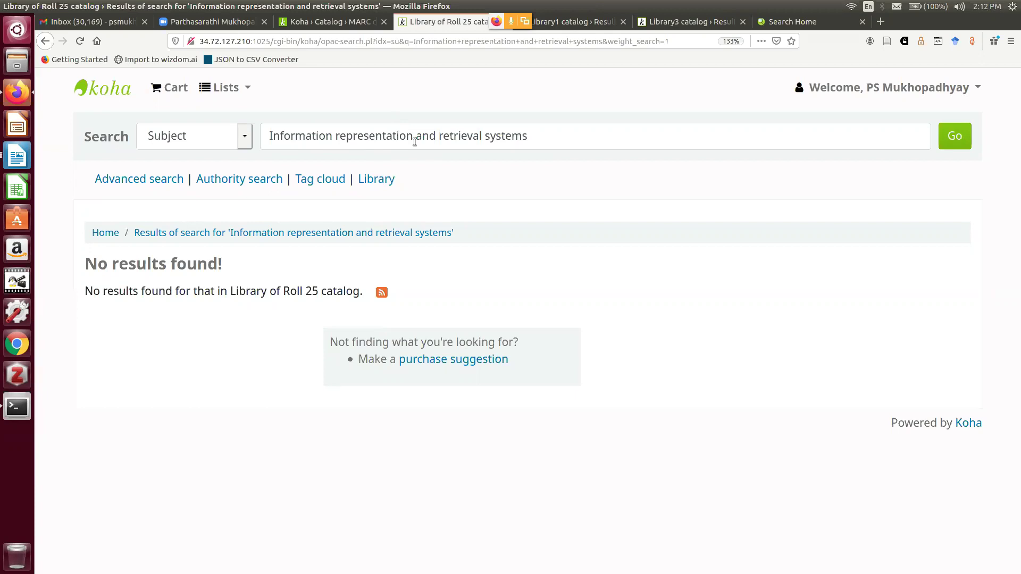
pyautogui.click(535, 137)
pyautogui.moveTo(508, 138); pyautogui.dragTo(252, 138)
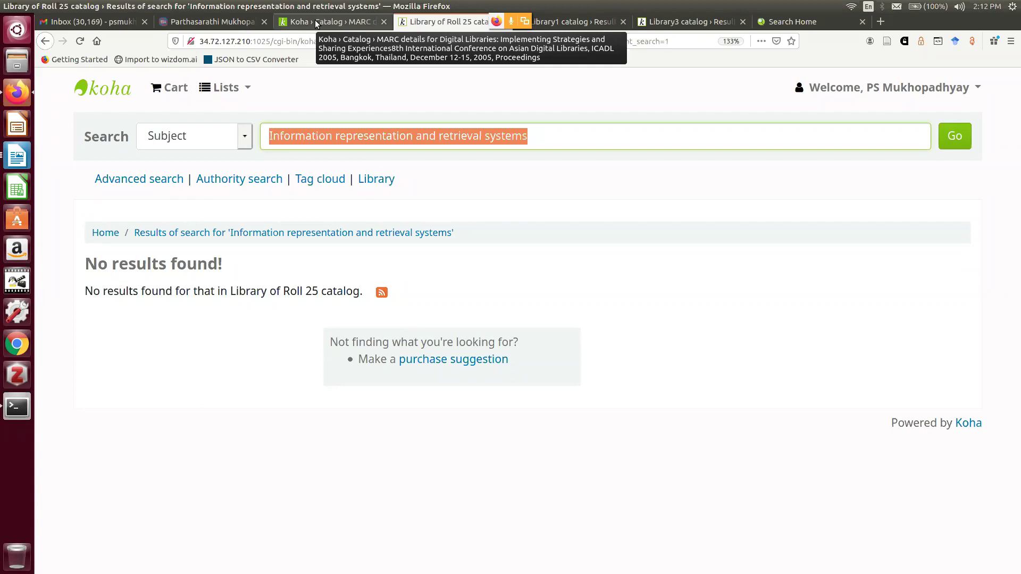
# Search the staff Authorities module for Personal Name headings matching 'Edward'
pyautogui.click(315, 20)
pyautogui.click(53, 177)
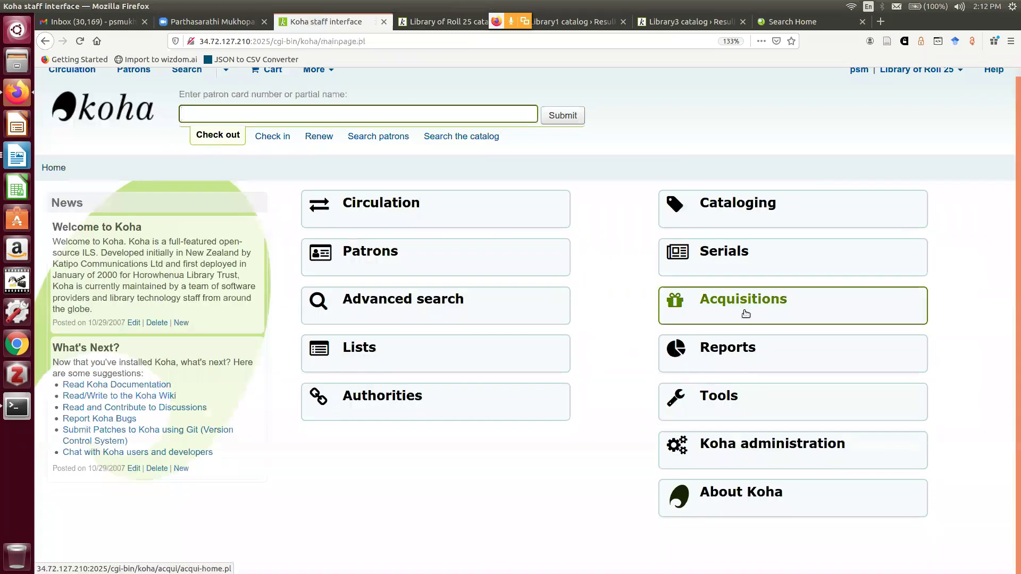
pyautogui.click(413, 397)
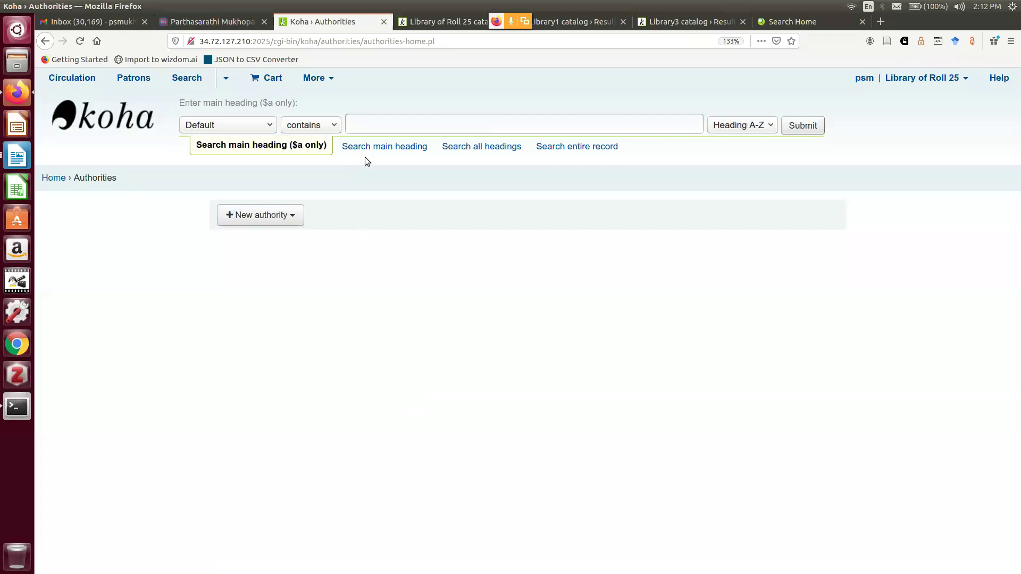
pyautogui.click(331, 128)
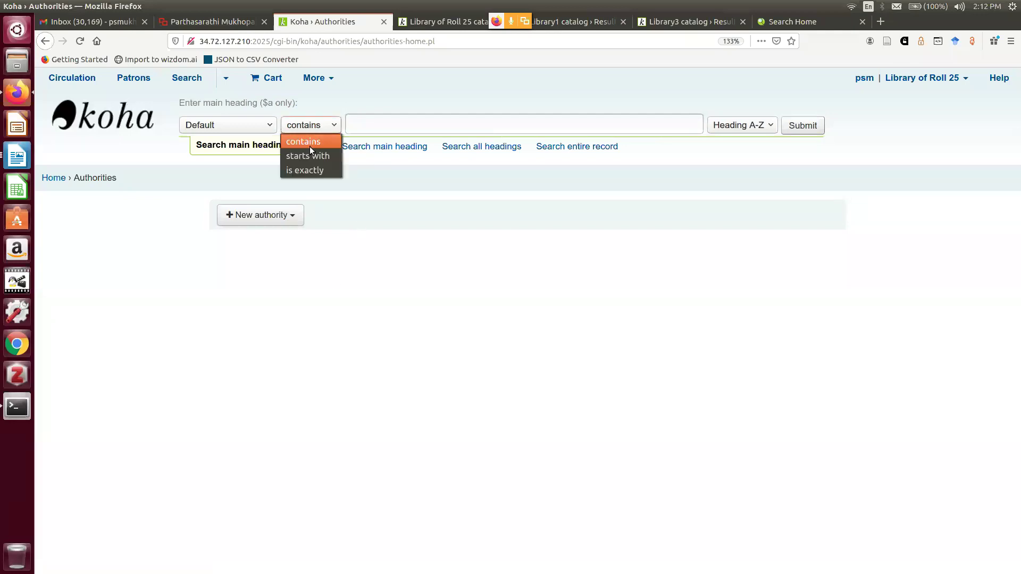
pyautogui.click(250, 127)
pyautogui.click(237, 246)
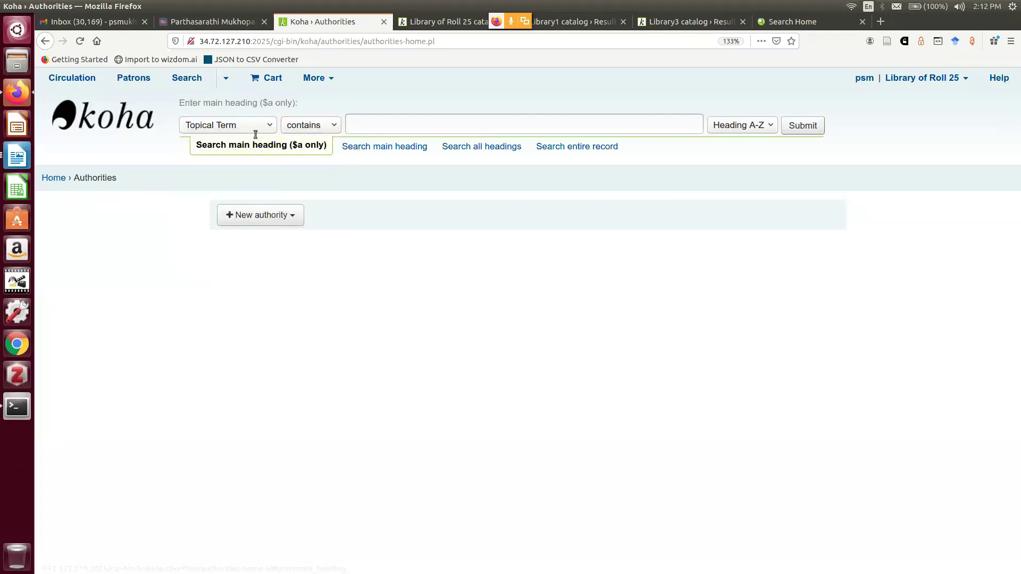
pyautogui.click(254, 126)
pyautogui.click(233, 227)
pyautogui.click(384, 127)
pyautogui.write('Edward')
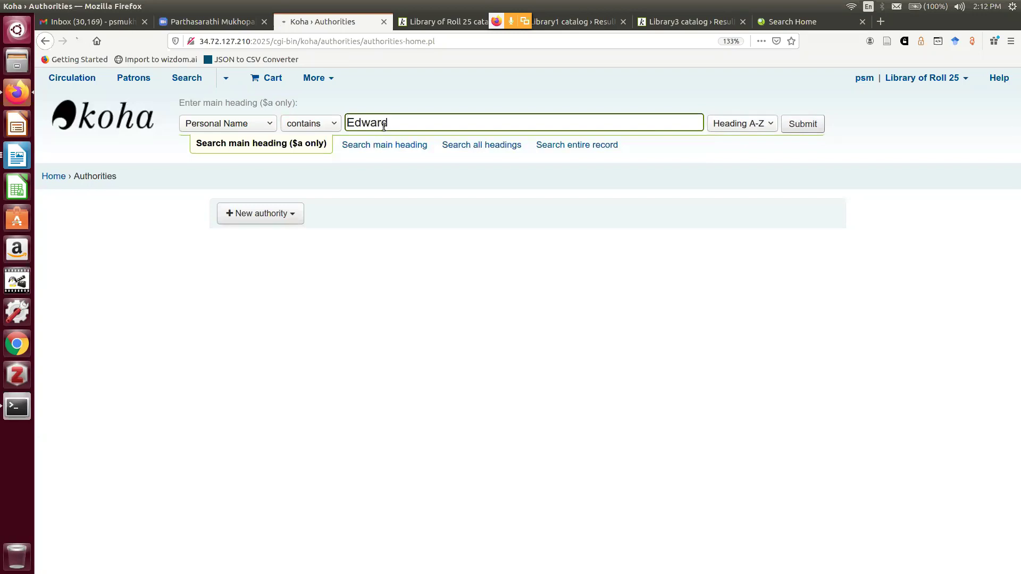
pyautogui.press('Return')
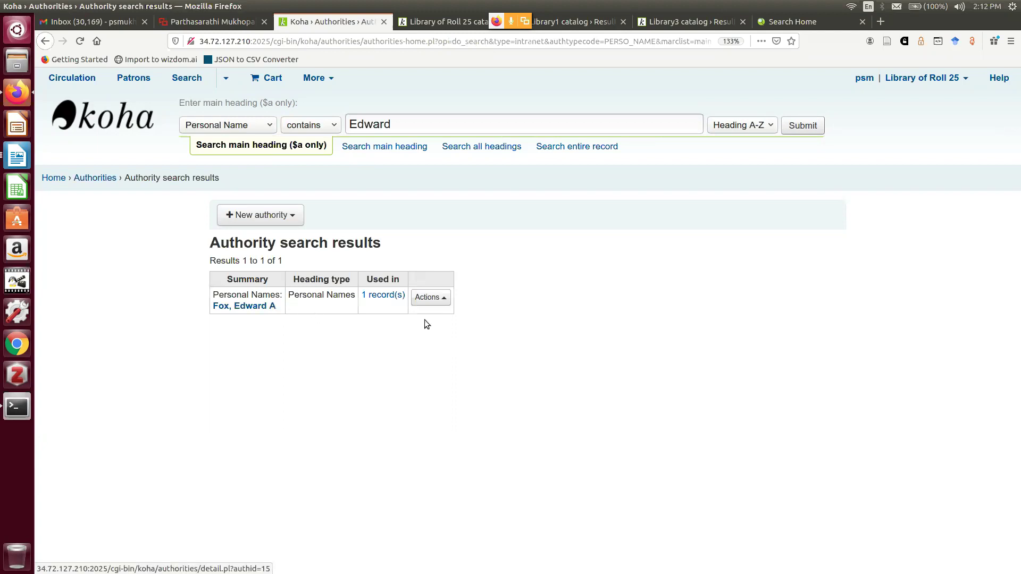
# Edit the Fox, Edward A authority and expand the 400 see-from personal name field
pyautogui.click(442, 303)
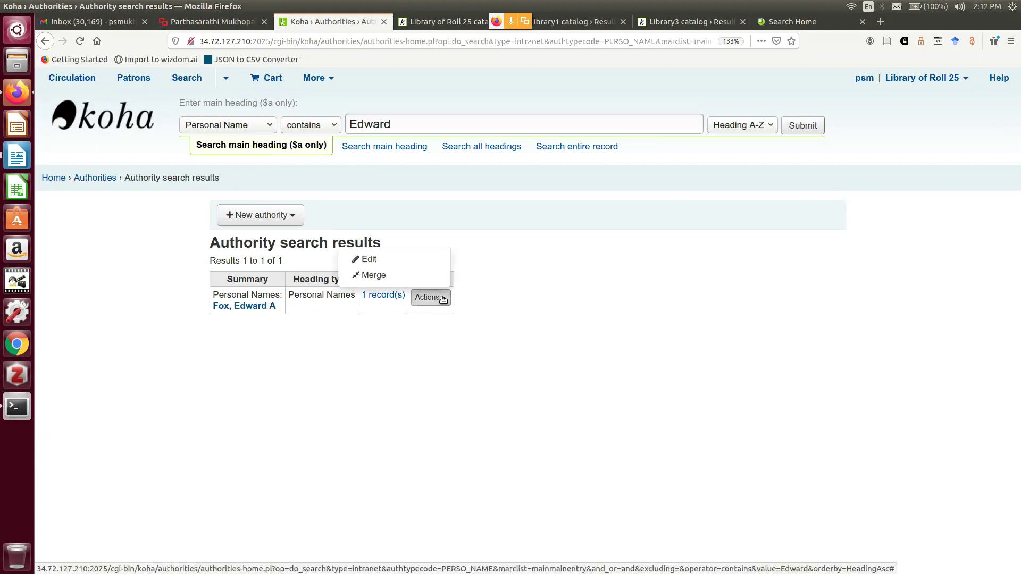
pyautogui.click(419, 260)
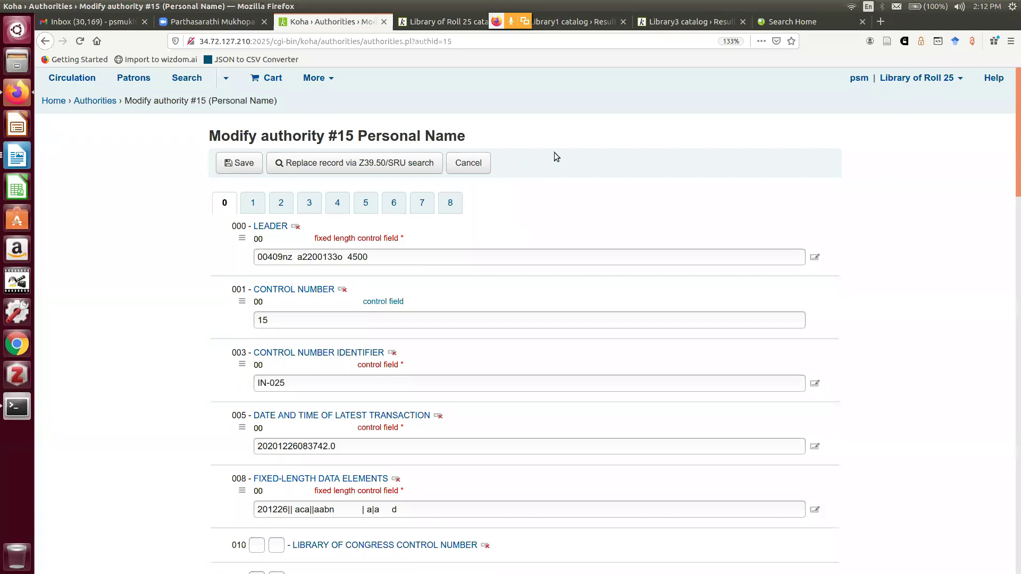
pyautogui.scroll(-1, 556, 149)
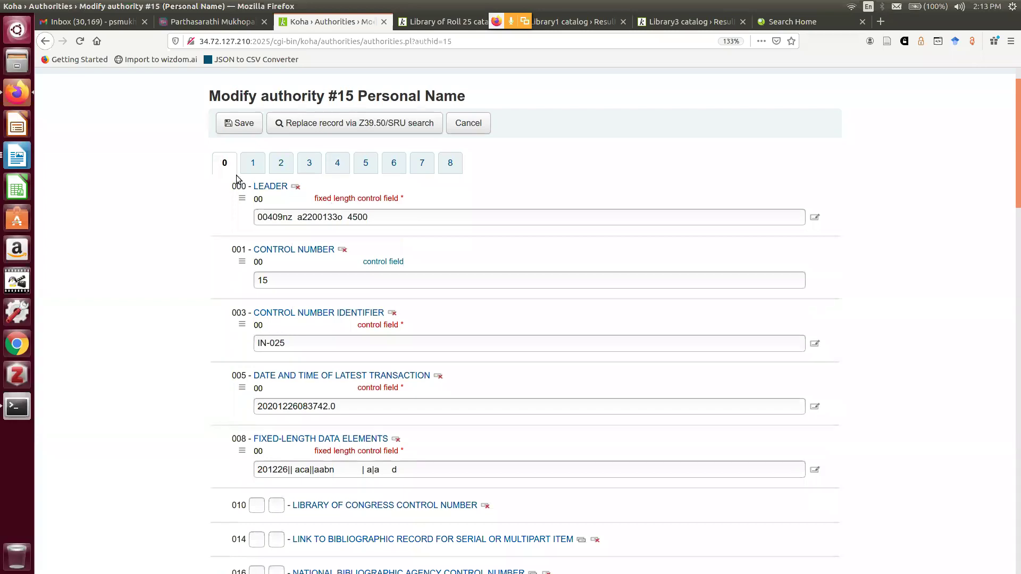
pyautogui.click(254, 166)
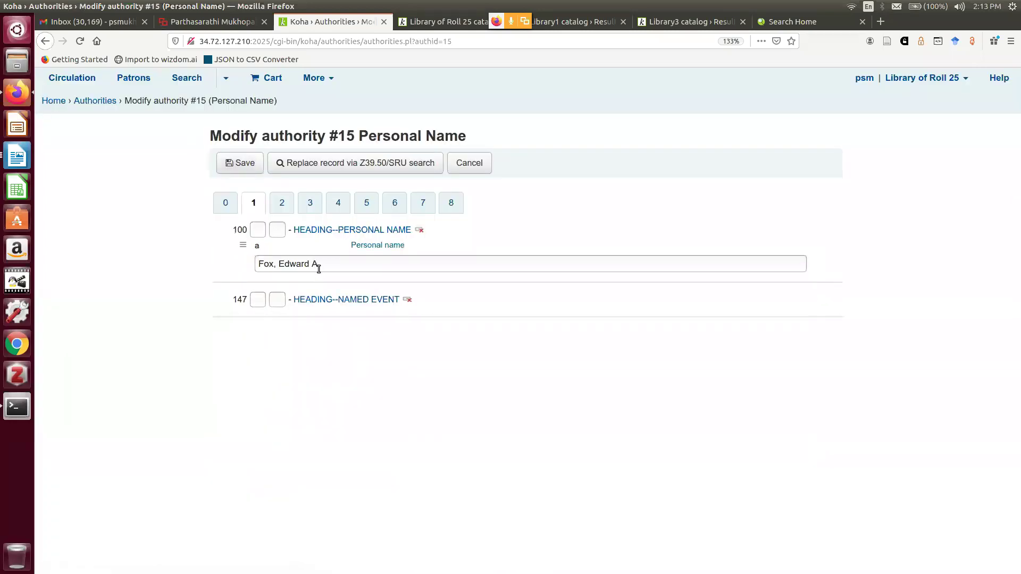
pyautogui.click(337, 206)
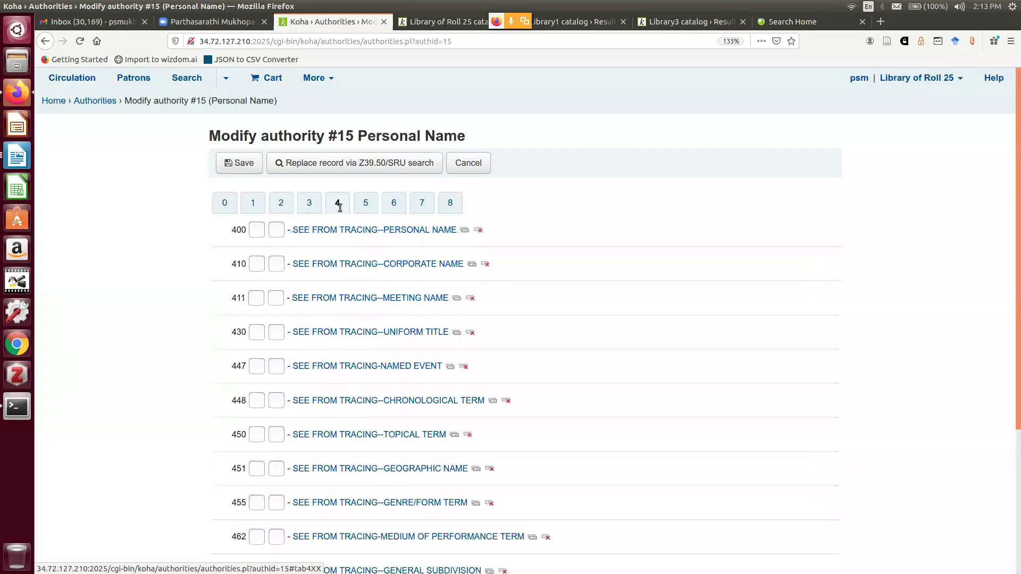
pyautogui.click(254, 204)
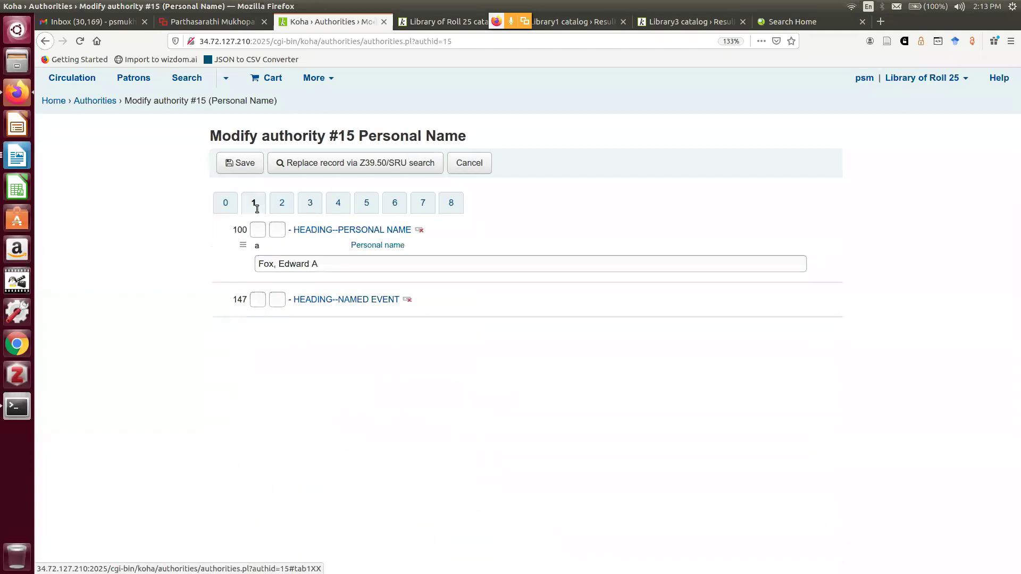
pyautogui.click(331, 207)
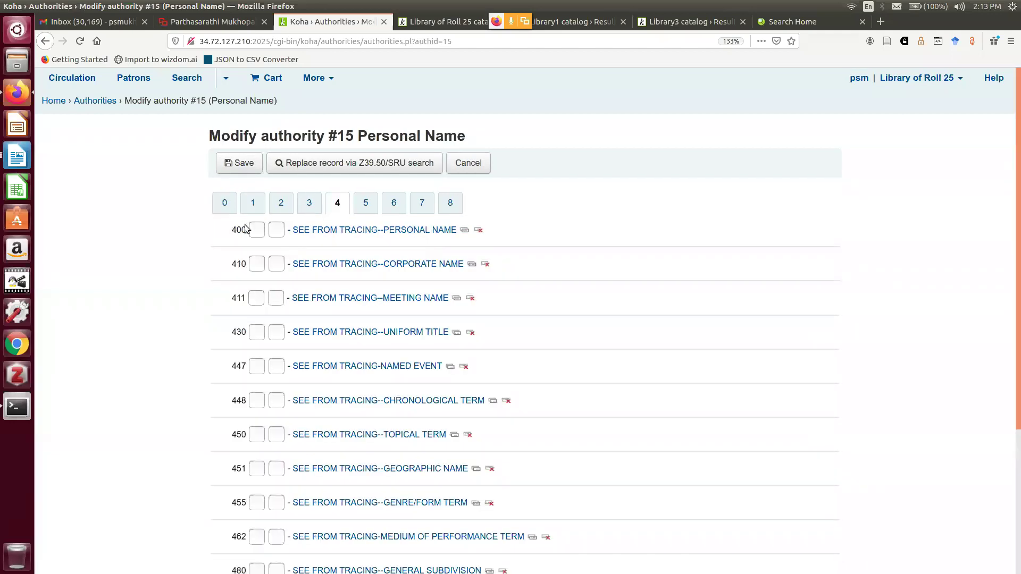
pyautogui.click(255, 230)
pyautogui.click(423, 232)
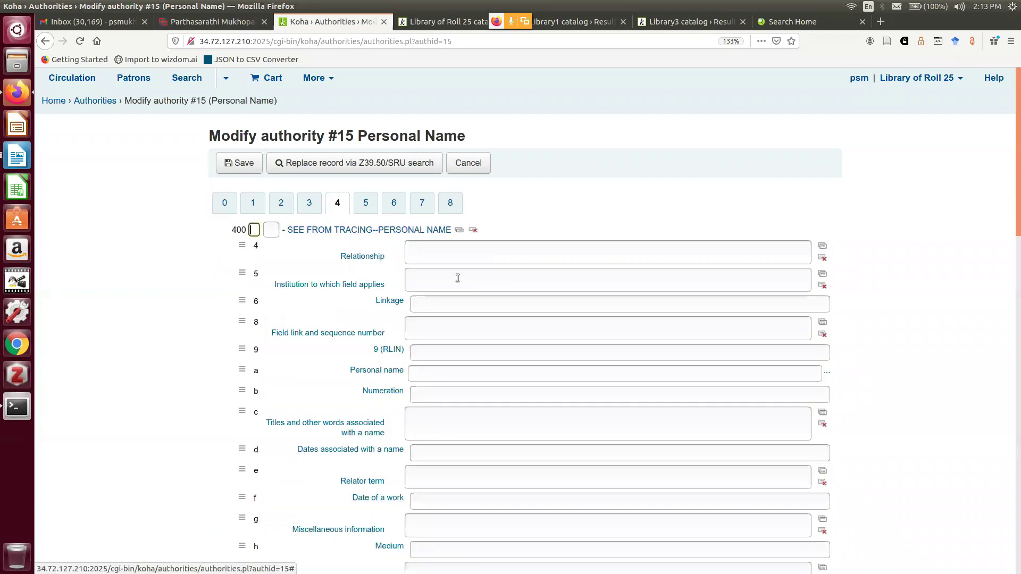
# Enter 'Fox, Edward Allen' in 400 subfield a and save the authority
pyautogui.scroll(-2, 481, 319)
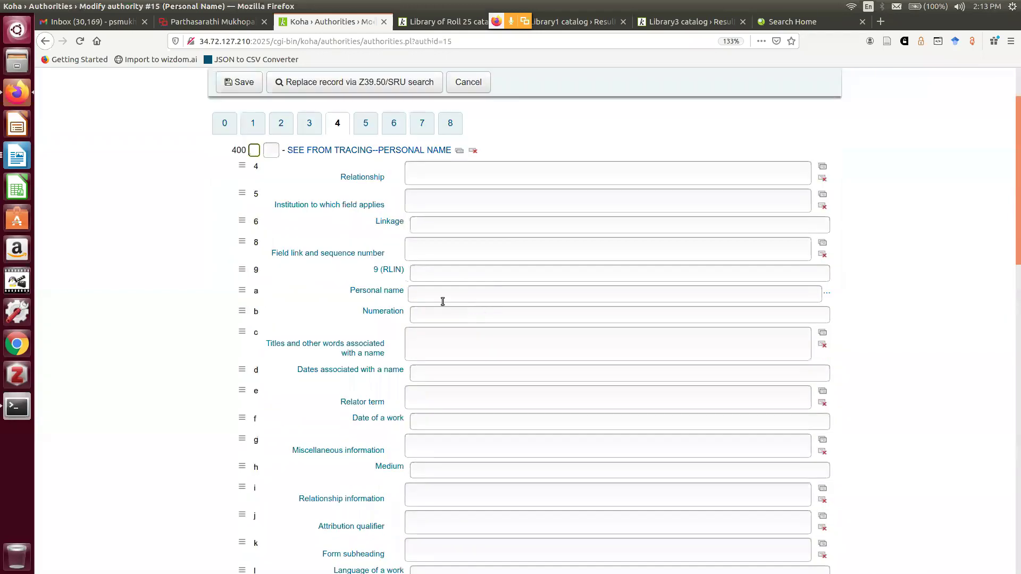
pyautogui.click(424, 292)
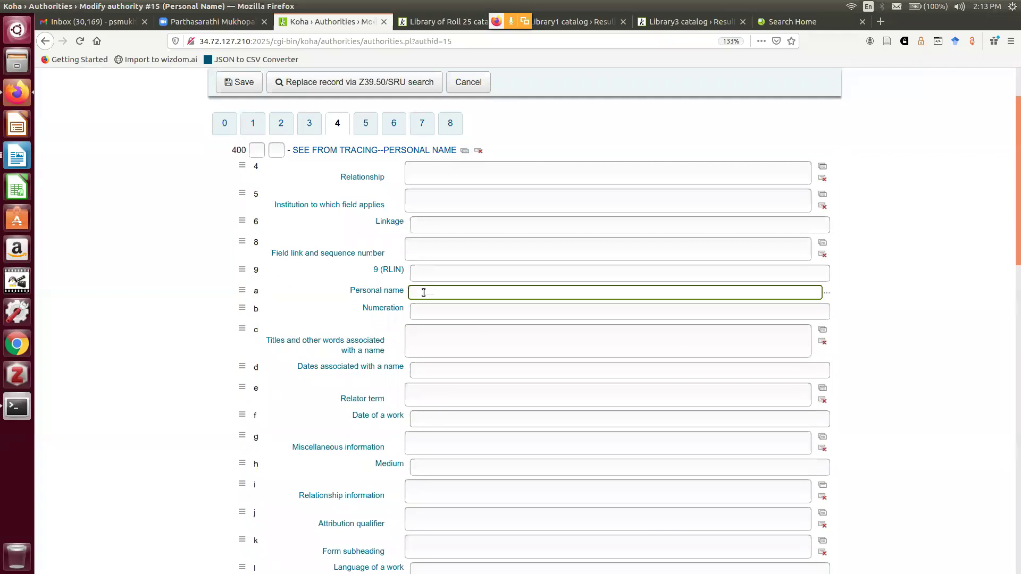
pyautogui.write('Fox, Edward Allen')
pyautogui.click(423, 293)
pyautogui.write(',')
pyautogui.press('End')
pyautogui.scroll(-4, 533, 304)
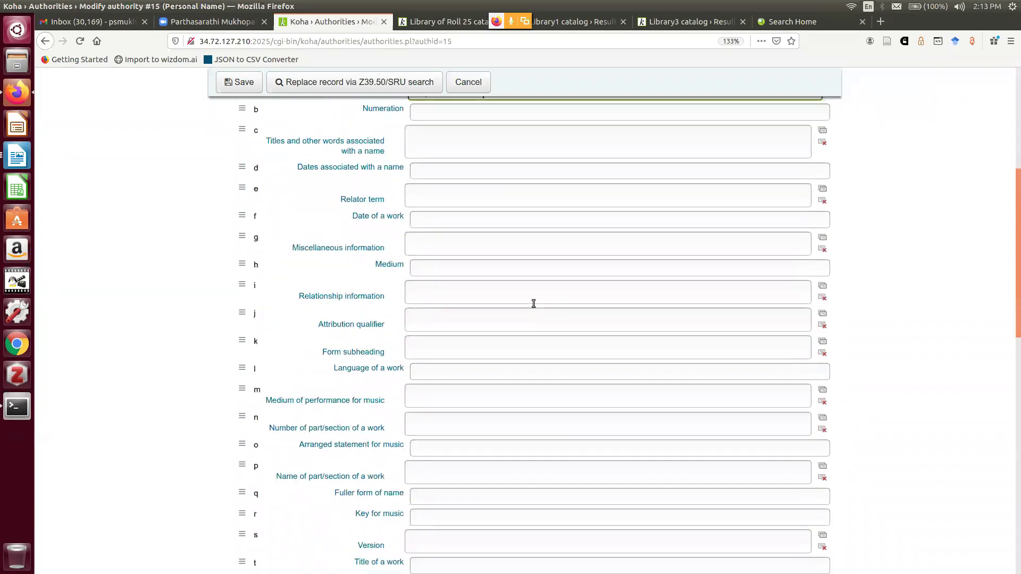
pyautogui.click(234, 82)
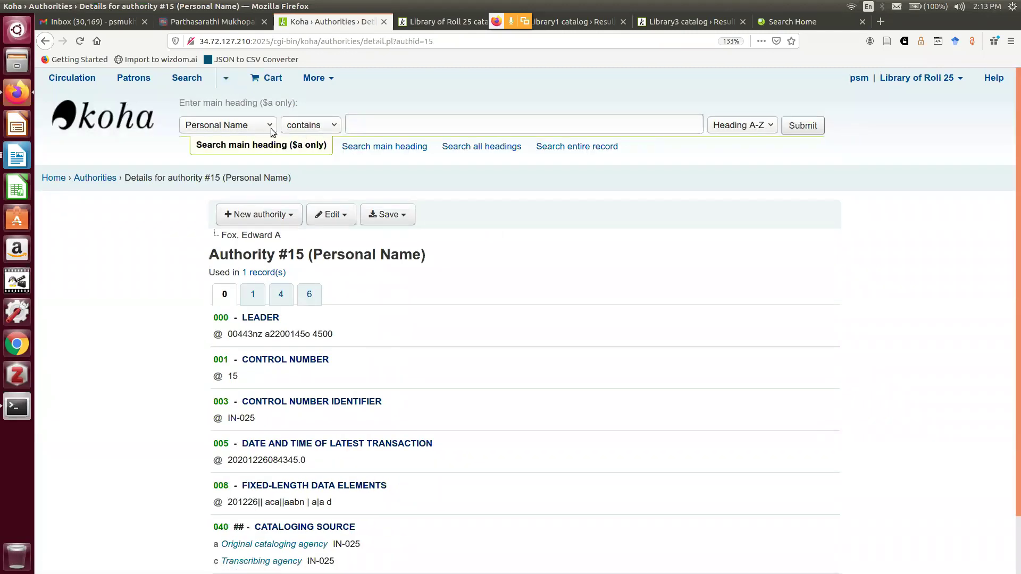
# Search all authority headings for 'Allen', finding Fox, Edward A via its see-from name
pyautogui.click(510, 153)
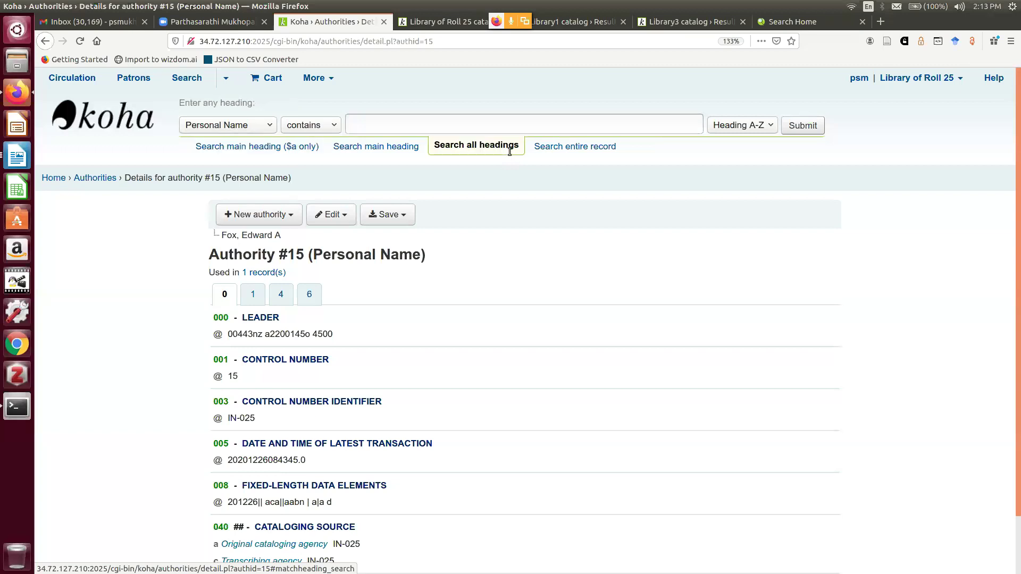
pyautogui.click(422, 123)
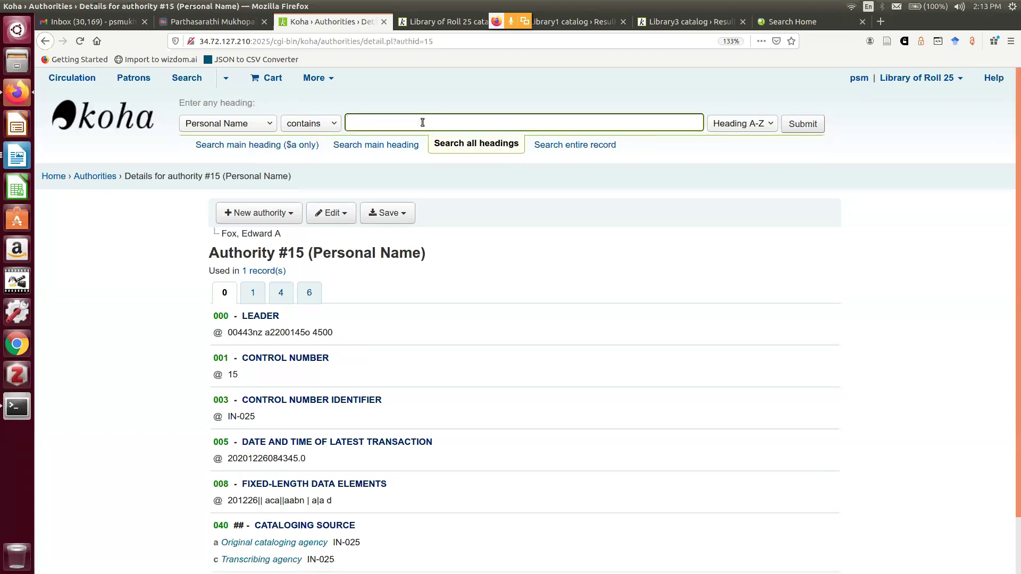
pyautogui.write('A')
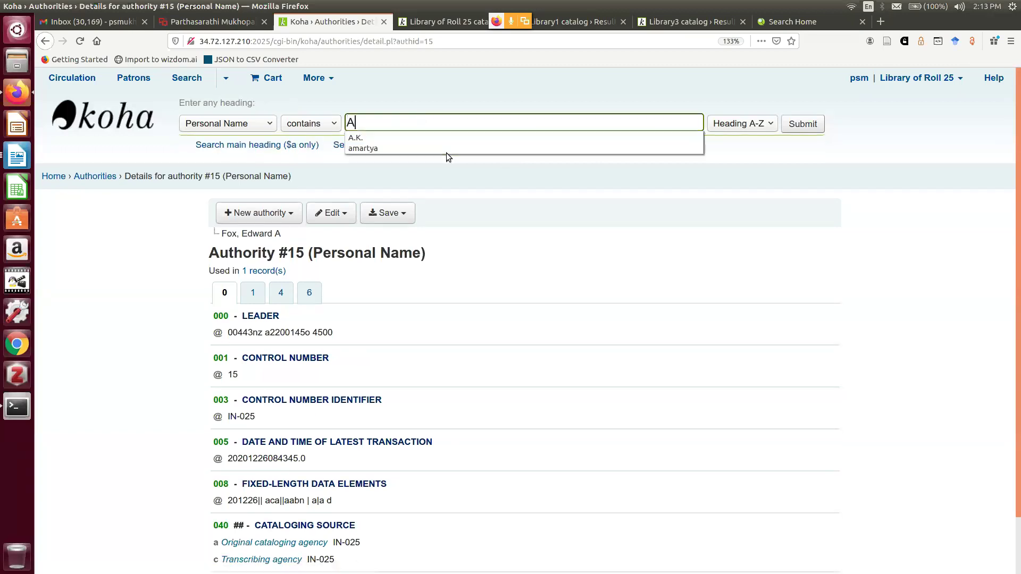
pyautogui.write('llen')
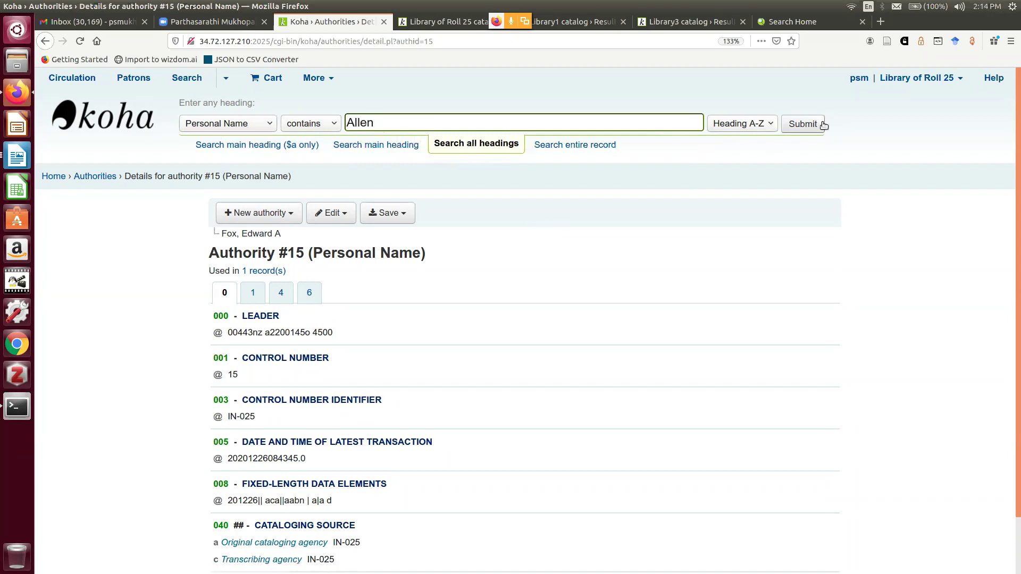
pyautogui.click(807, 124)
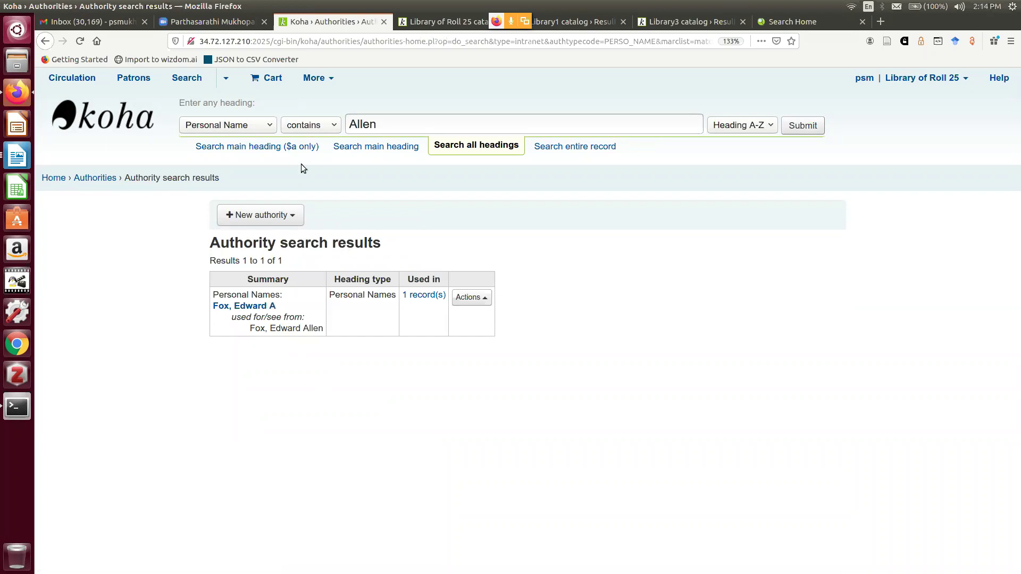
pyautogui.click(269, 130)
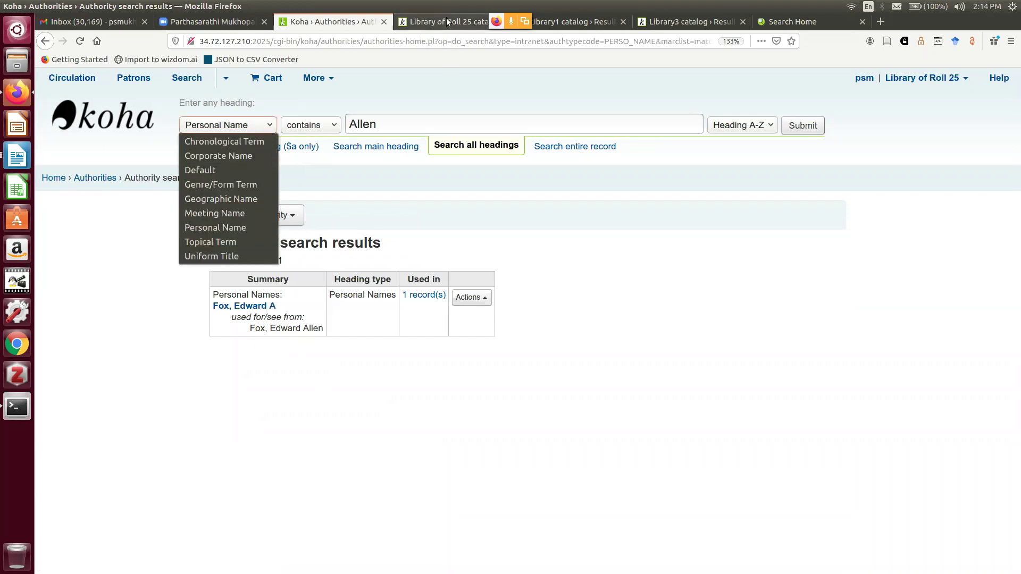
pyautogui.click(392, 128)
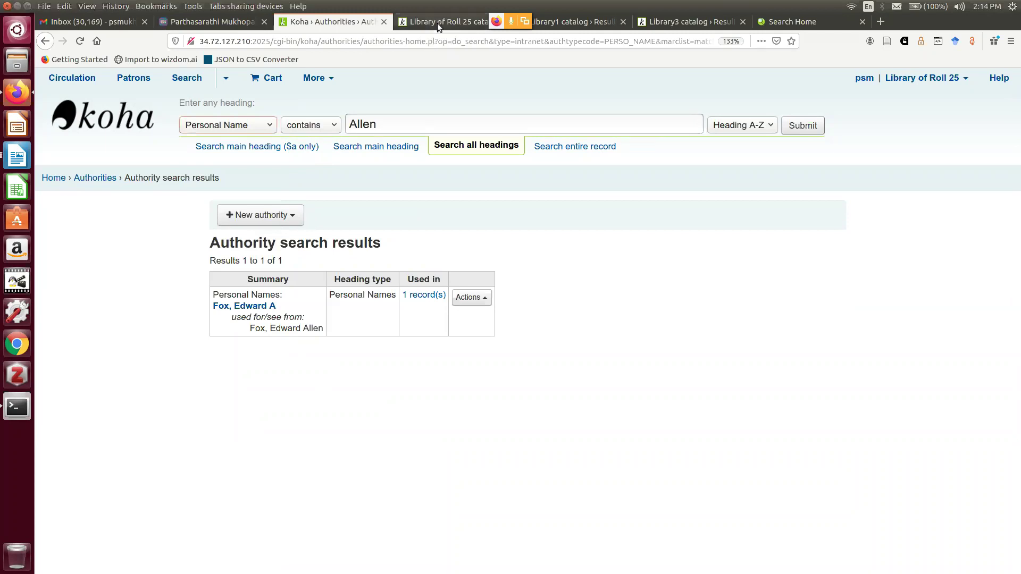
# Run an OPAC author search for 'Allen', opening the Digital Libraries ICADL 2005 record
pyautogui.click(438, 23)
pyautogui.click(243, 142)
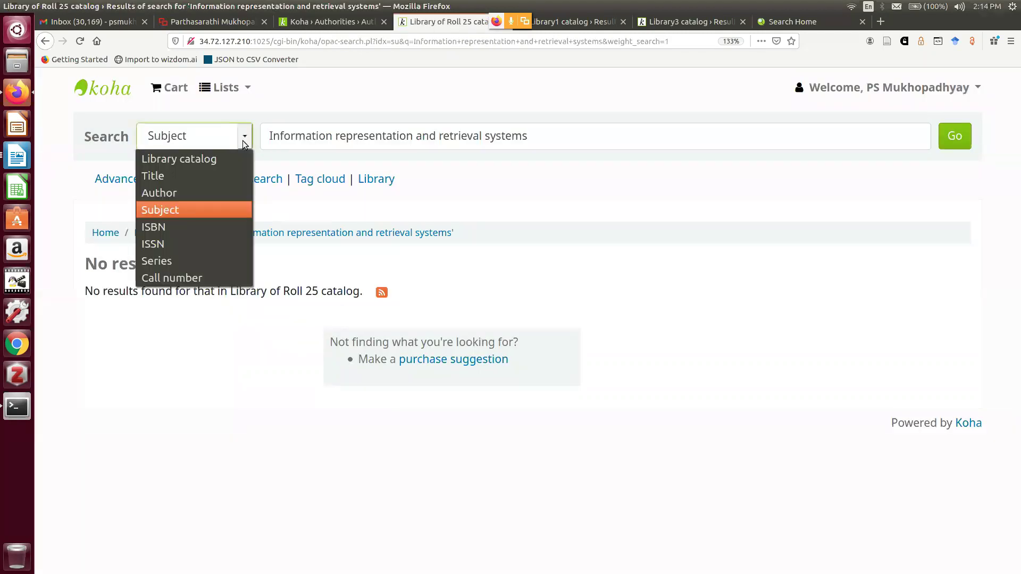
pyautogui.click(191, 194)
pyautogui.moveTo(269, 136); pyautogui.dragTo(725, 171)
pyautogui.press('BackSpace')
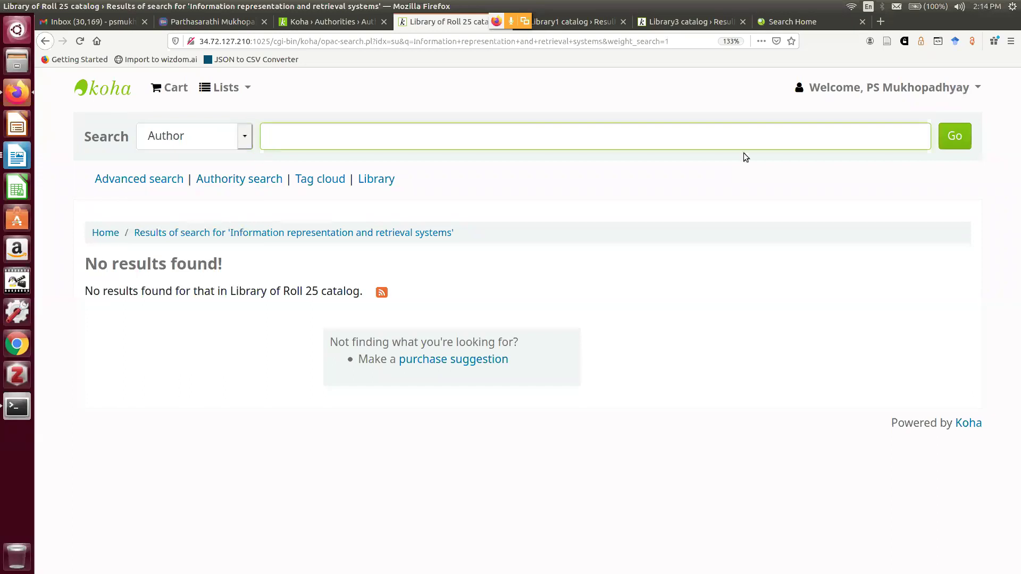
pyautogui.write('A')
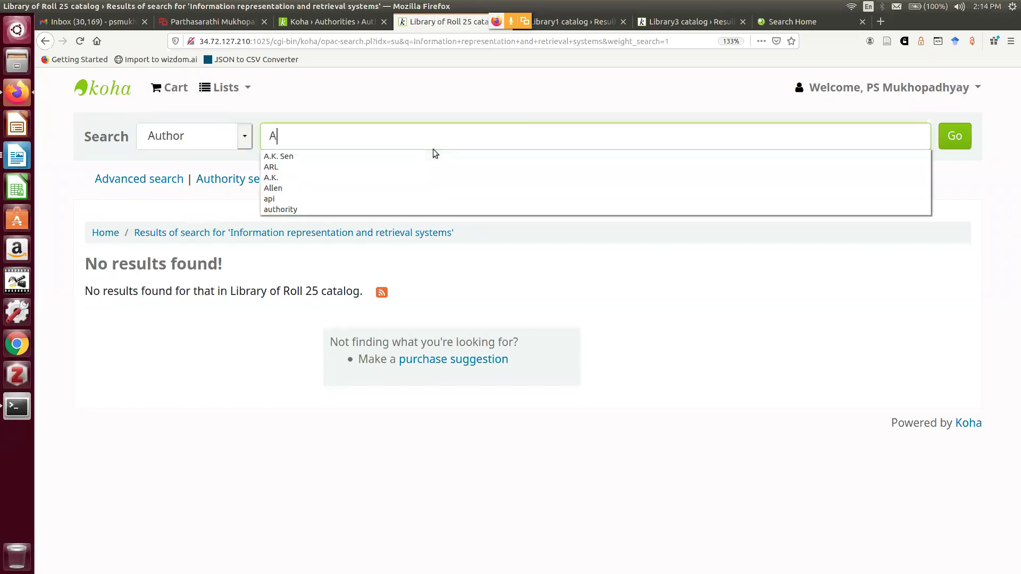
pyautogui.write('llen')
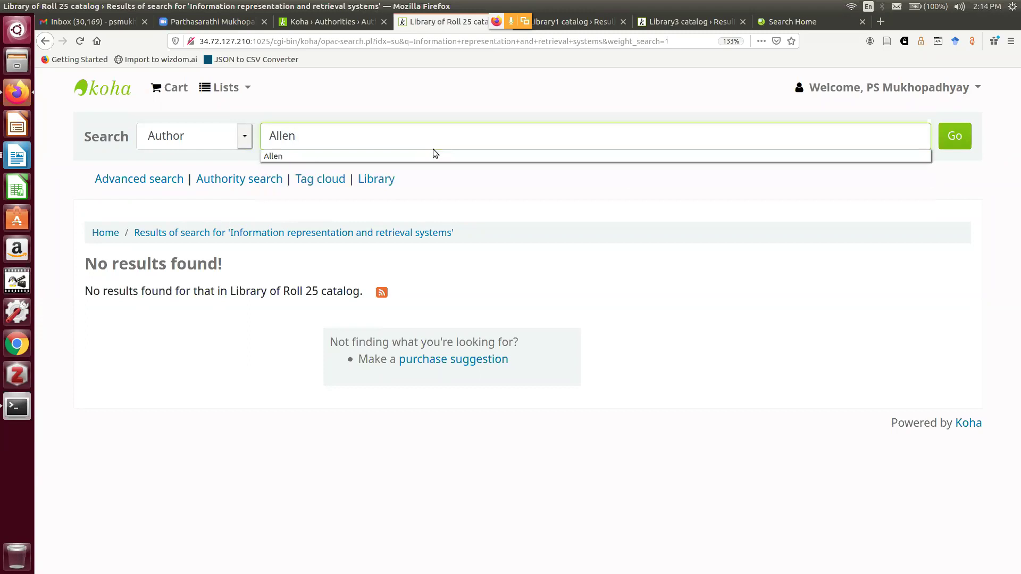
pyautogui.click(865, 312)
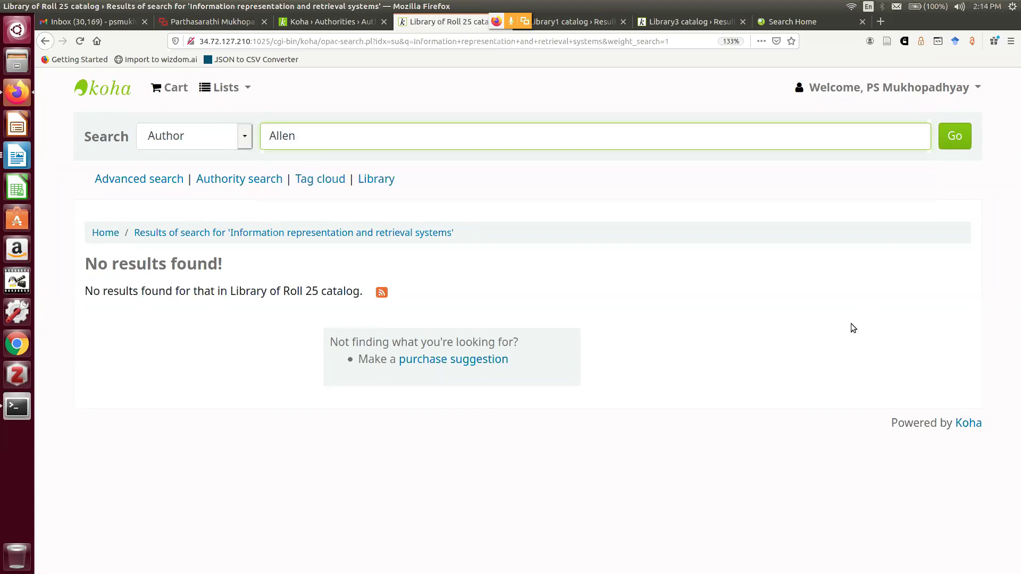
pyautogui.click(962, 137)
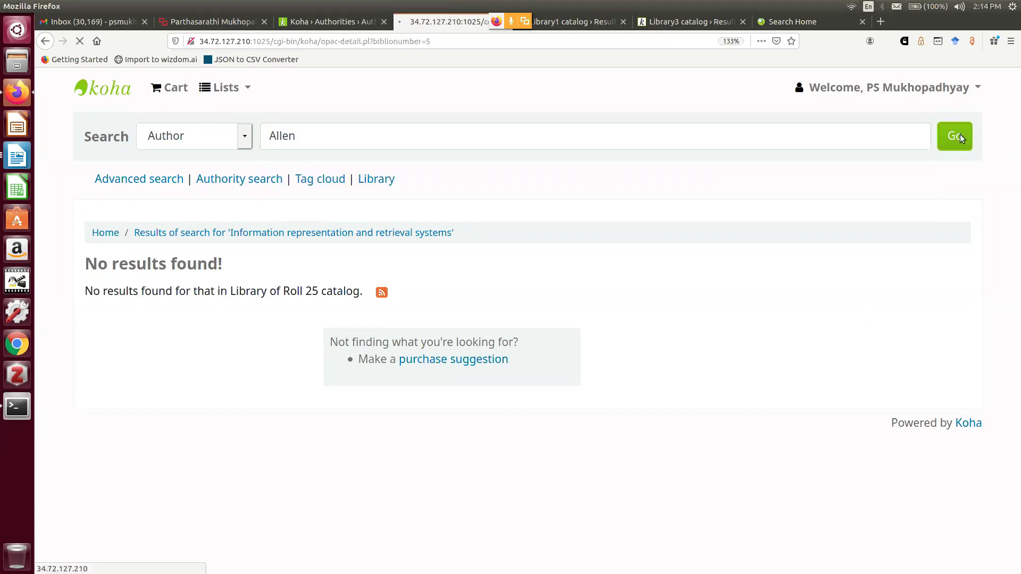
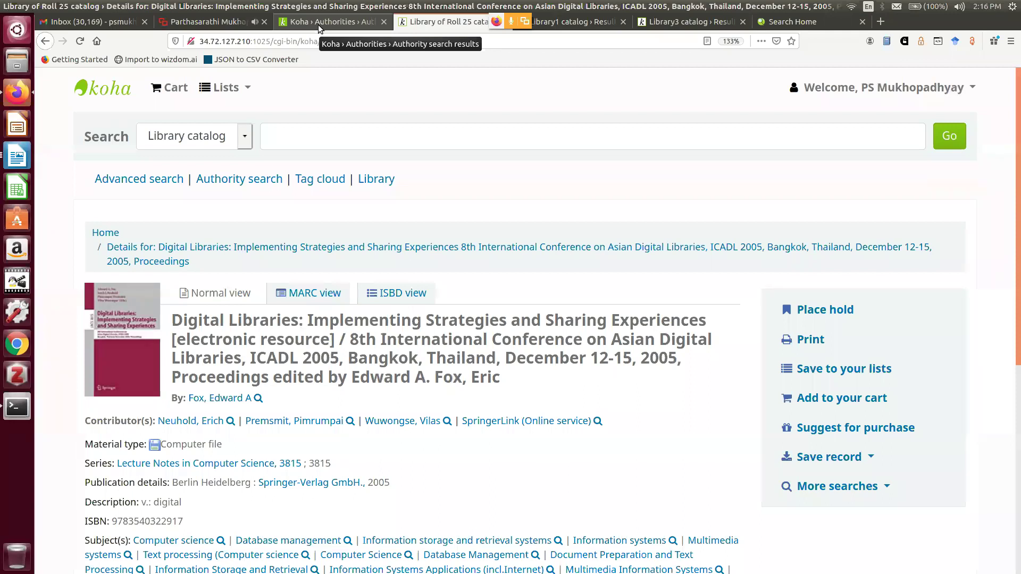
# Open the Searching section of Koha's Global system preferences
pyautogui.click(318, 24)
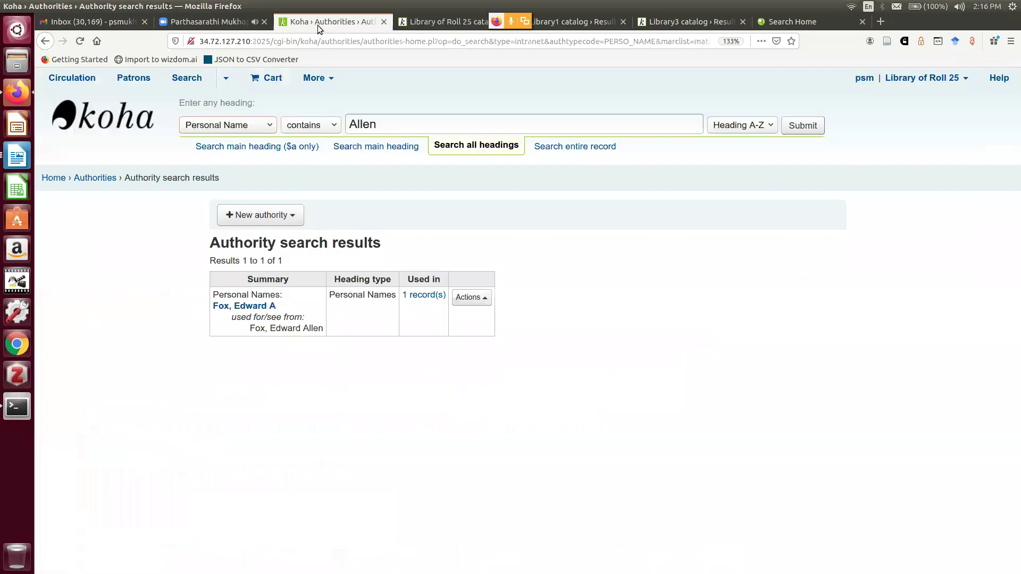
pyautogui.click(315, 79)
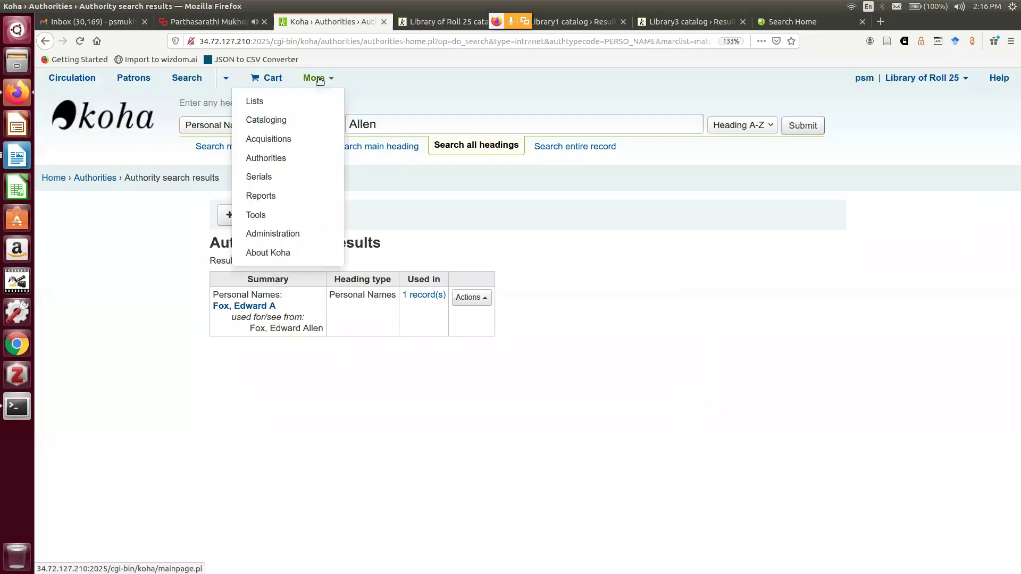
pyautogui.click(307, 233)
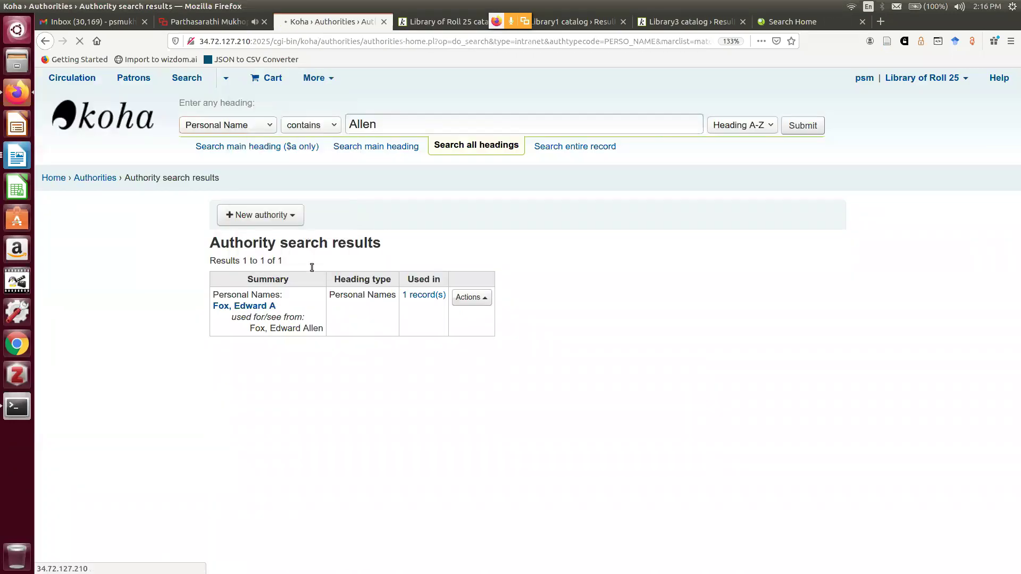
pyautogui.scroll(-3, 307, 342)
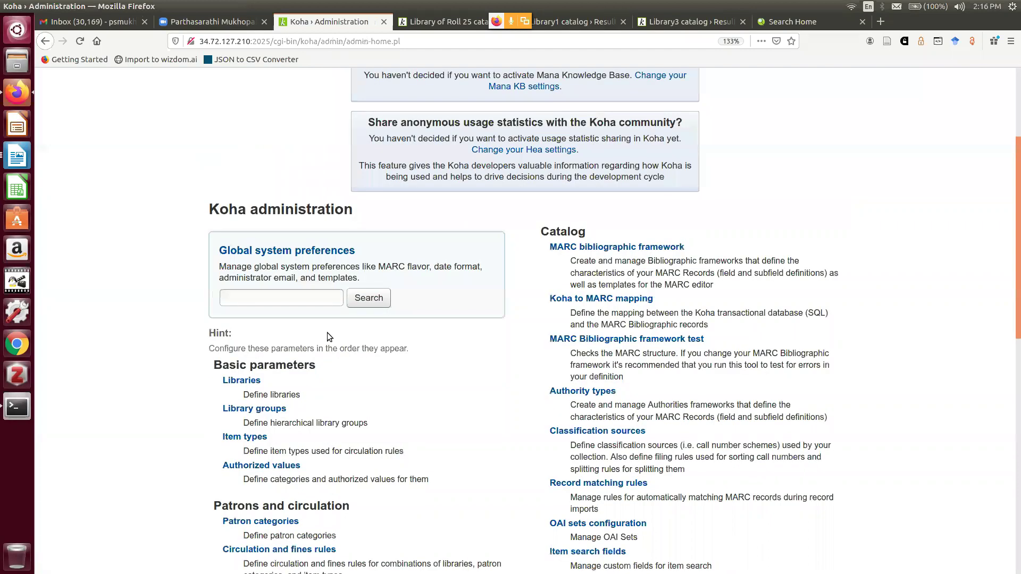
pyautogui.click(316, 252)
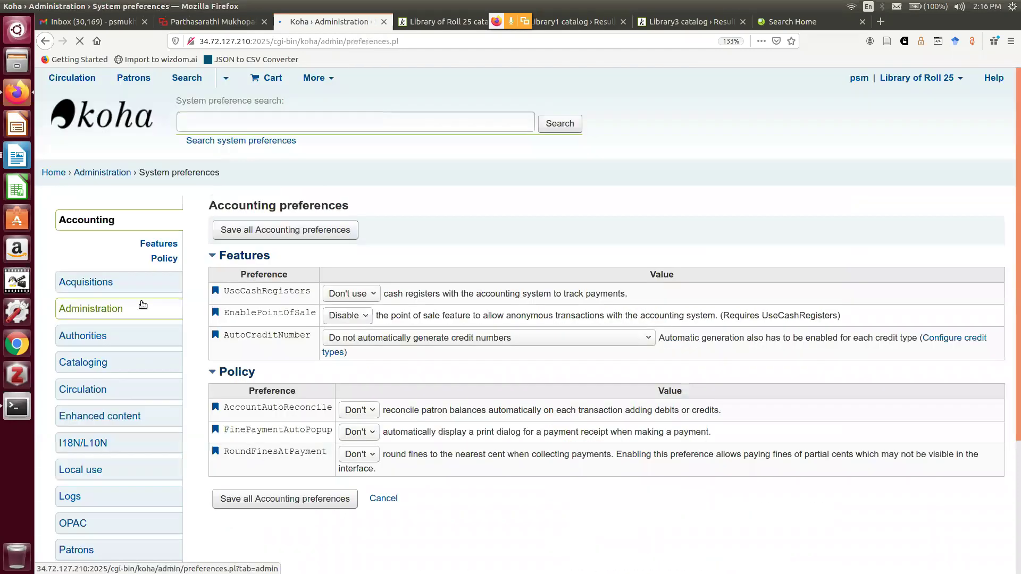
pyautogui.scroll(-1, 133, 304)
pyautogui.click(98, 410)
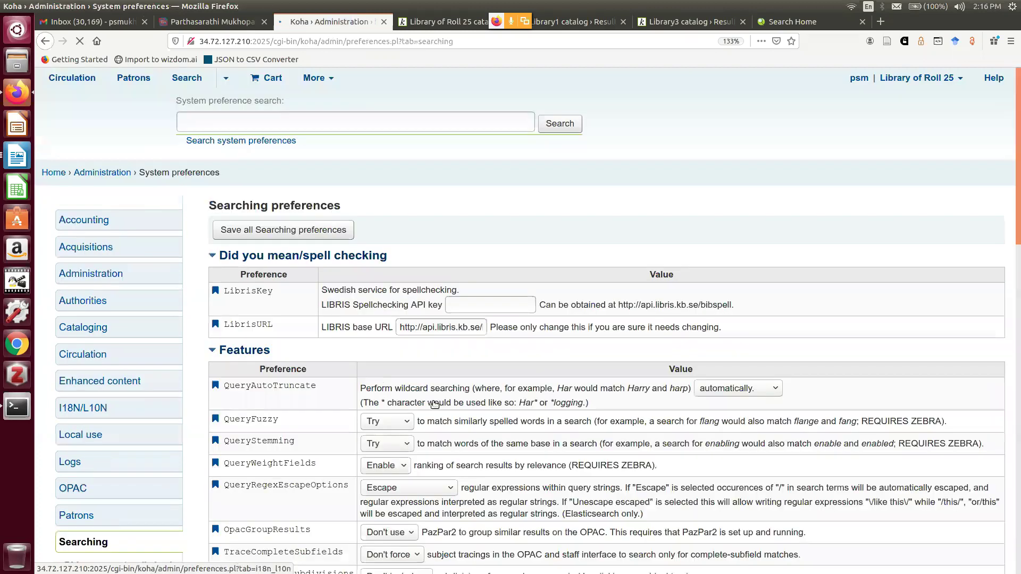
pyautogui.scroll(-5, 431, 383)
pyautogui.scroll(-2, 426, 357)
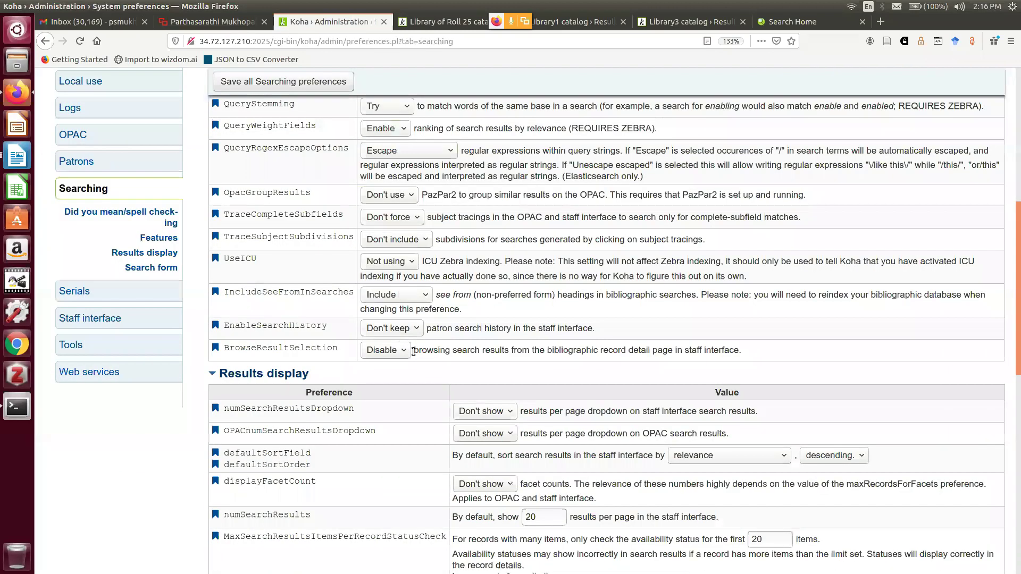
# Keep IncludeSeeFromInSearches set to Include, save the Searching preferences, and return home
pyautogui.moveTo(224, 294); pyautogui.dragTo(353, 295)
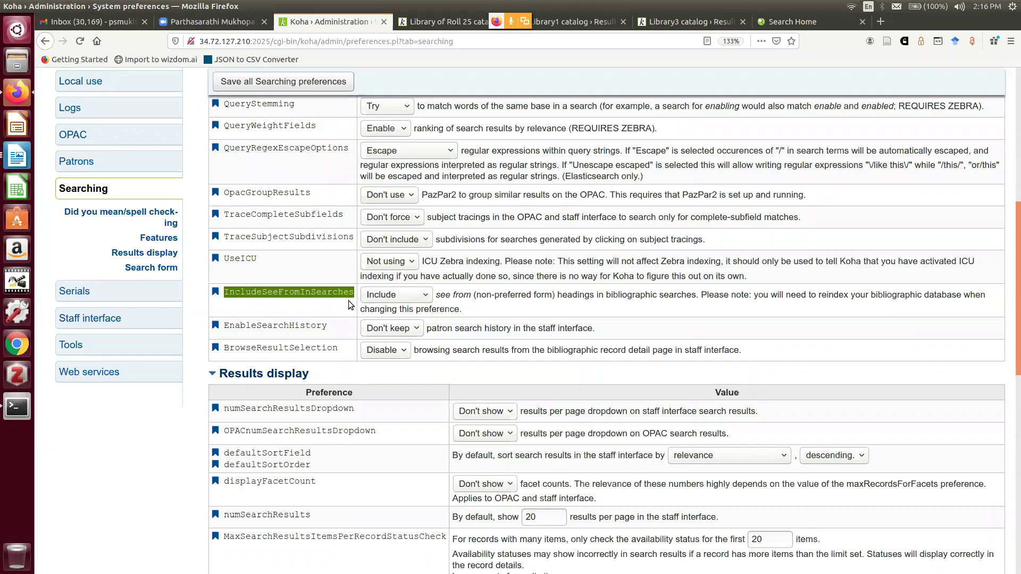
pyautogui.click(350, 301)
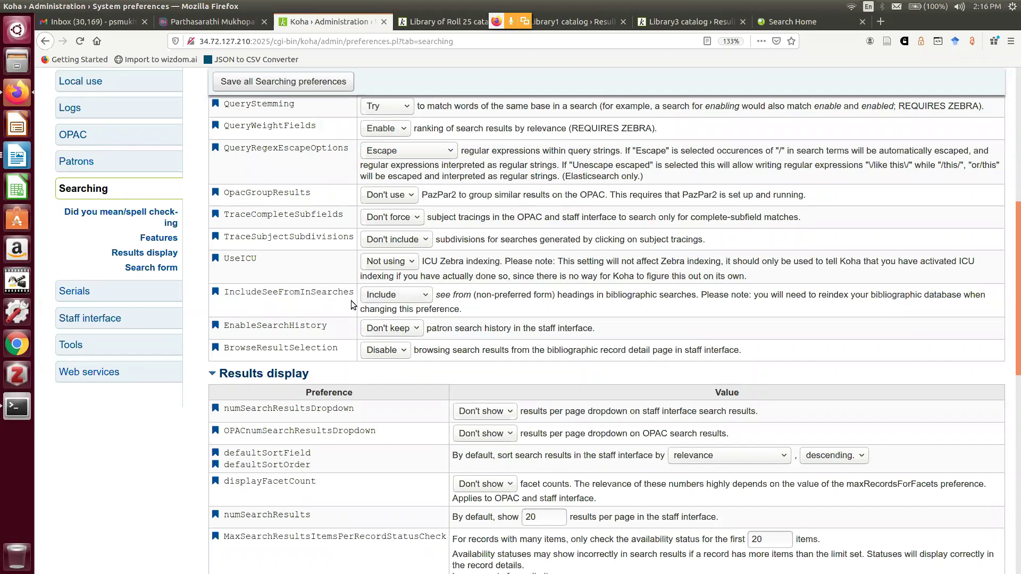
pyautogui.click(414, 296)
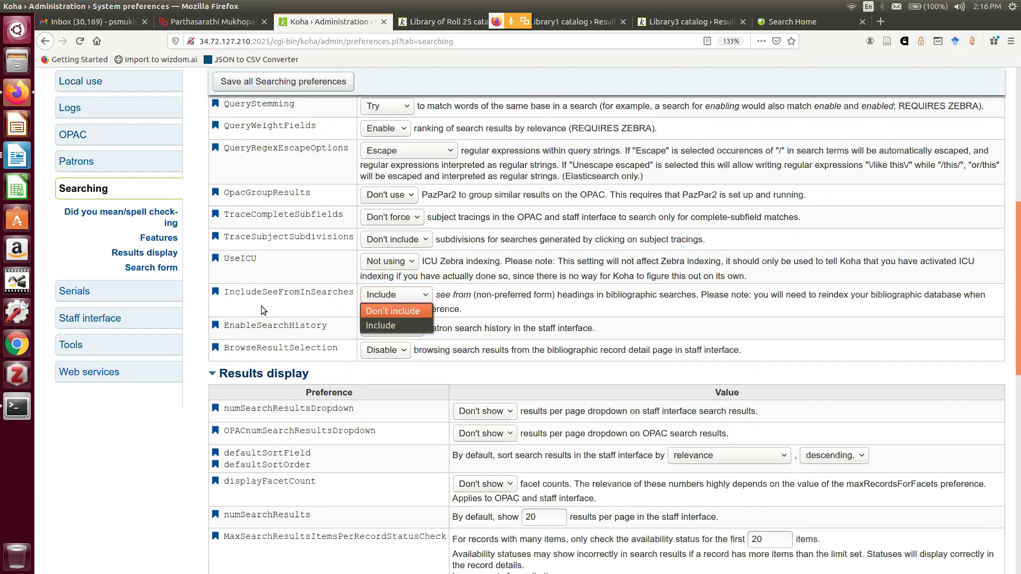
pyautogui.click(281, 311)
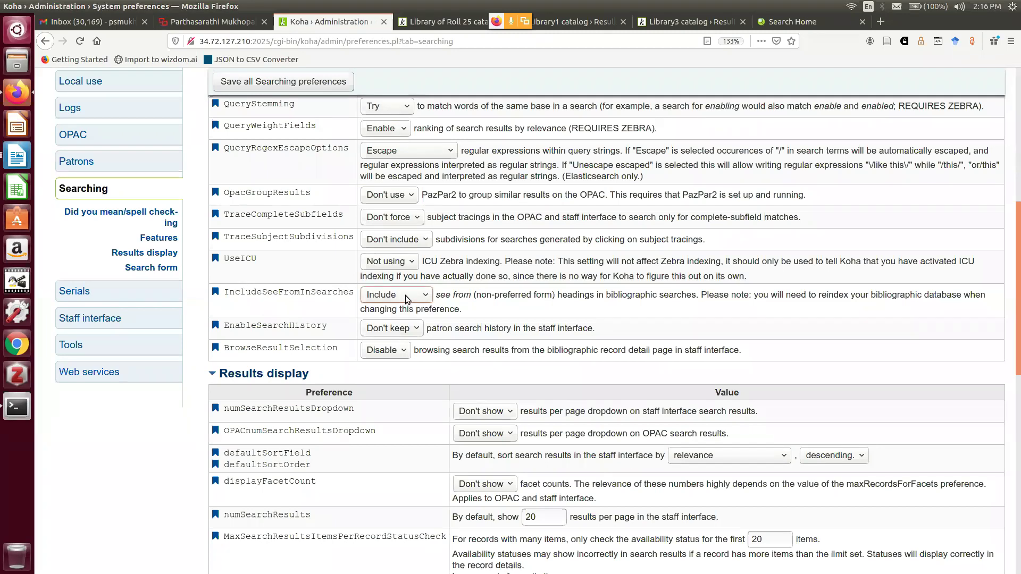
pyautogui.click(319, 80)
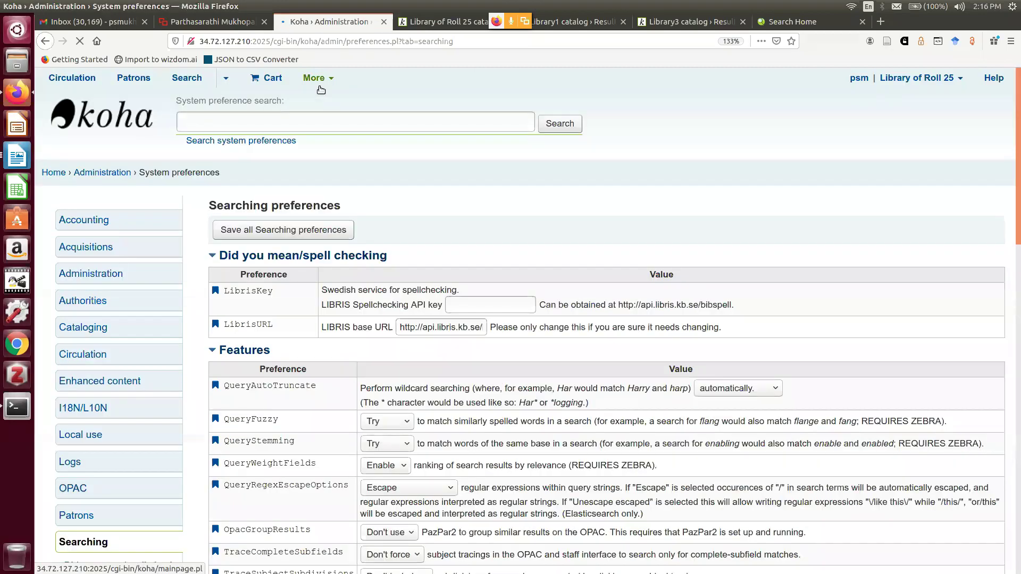
pyautogui.click(44, 177)
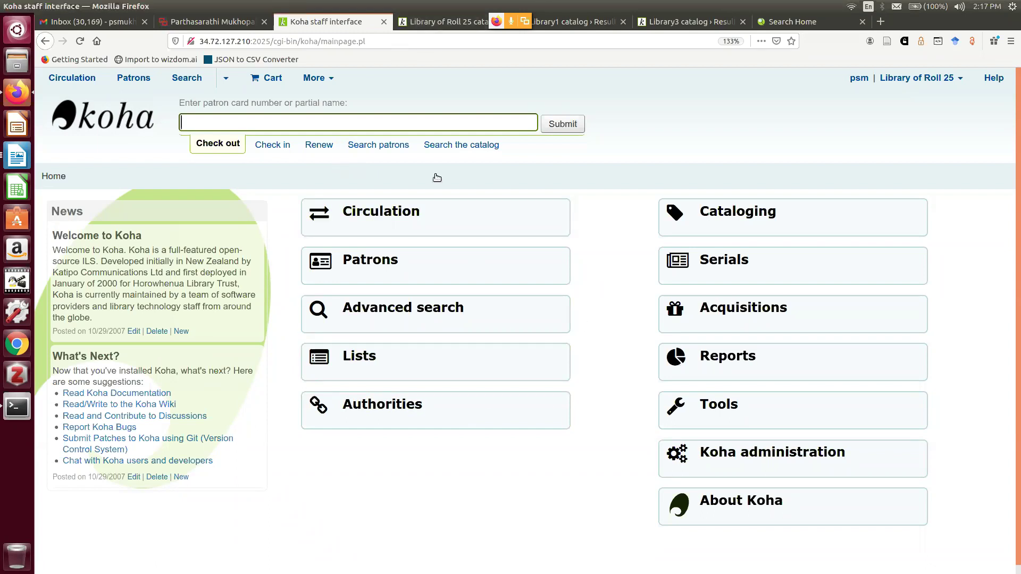
# Search Topical Term authority headings for 'Information', listing five headings
pyautogui.click(372, 420)
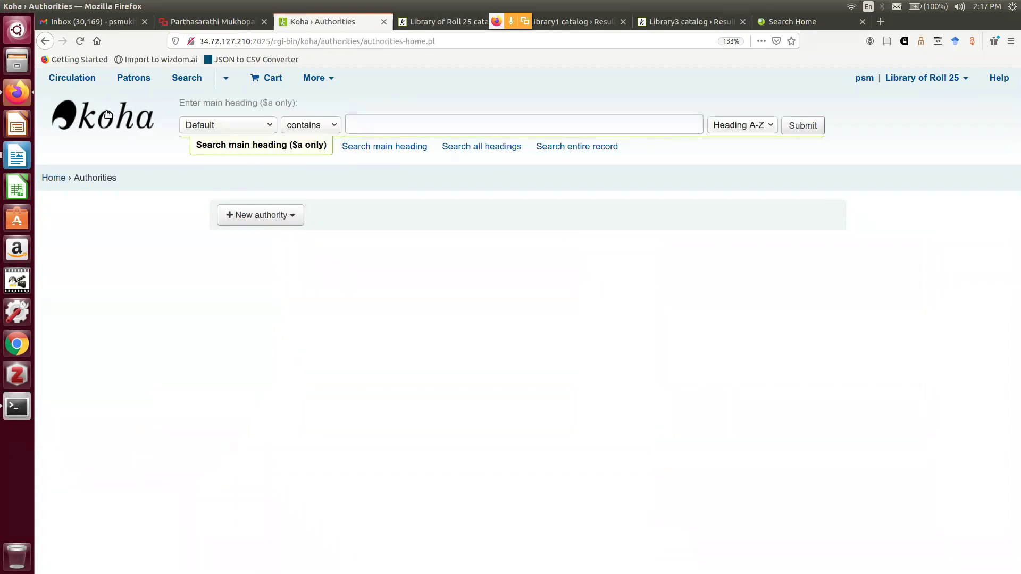
pyautogui.click(232, 129)
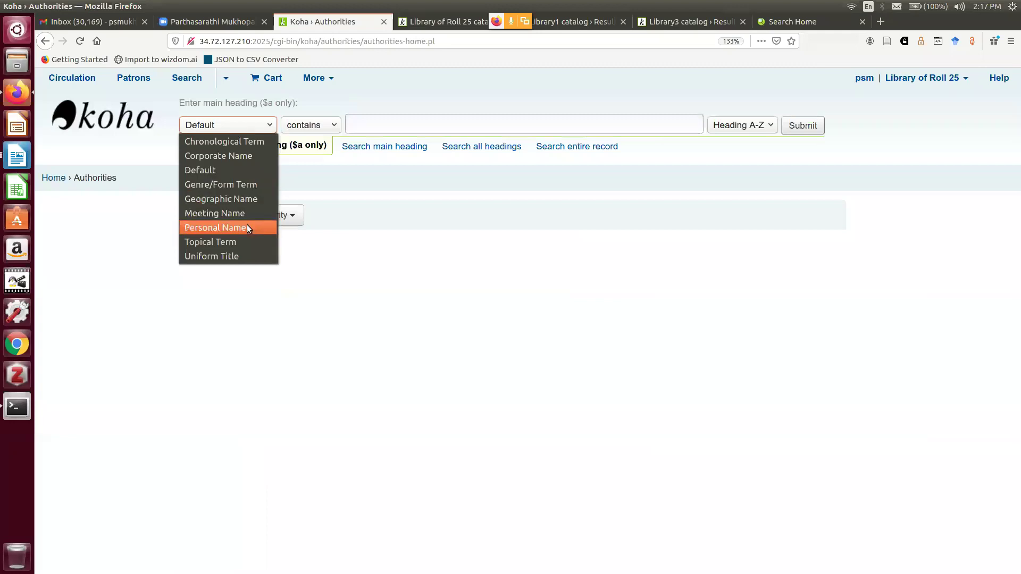
pyautogui.click(243, 244)
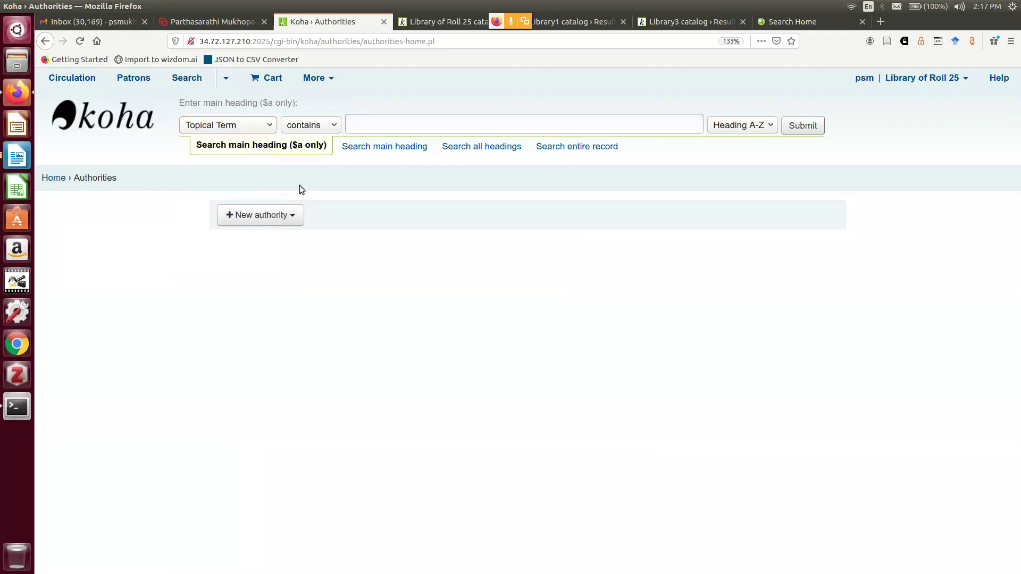
pyautogui.click(371, 125)
pyautogui.write('Information representation and retrieval systems')
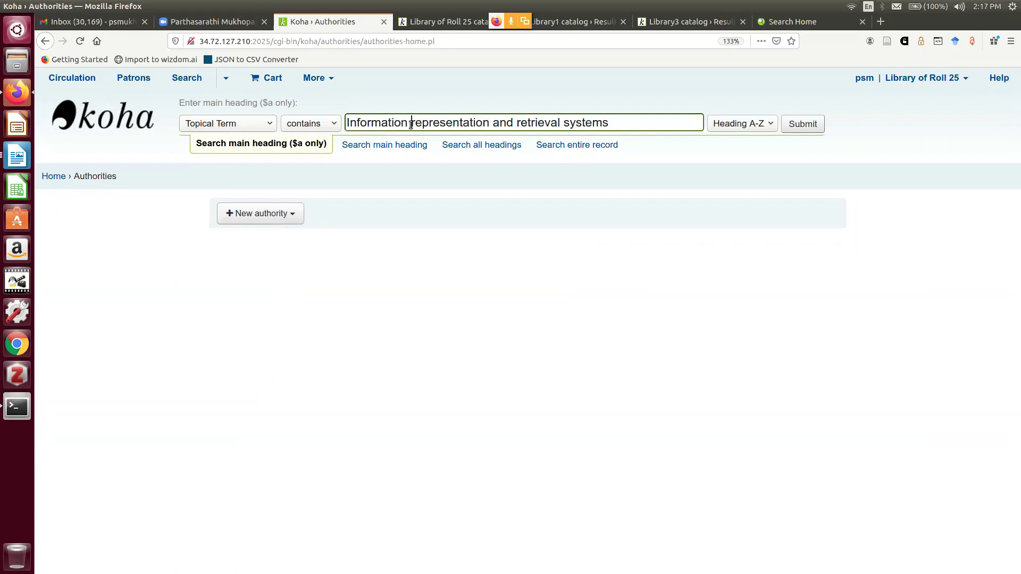
pyautogui.moveTo(411, 124); pyautogui.dragTo(700, 129)
pyautogui.press('BackSpace')
pyautogui.press('Return')
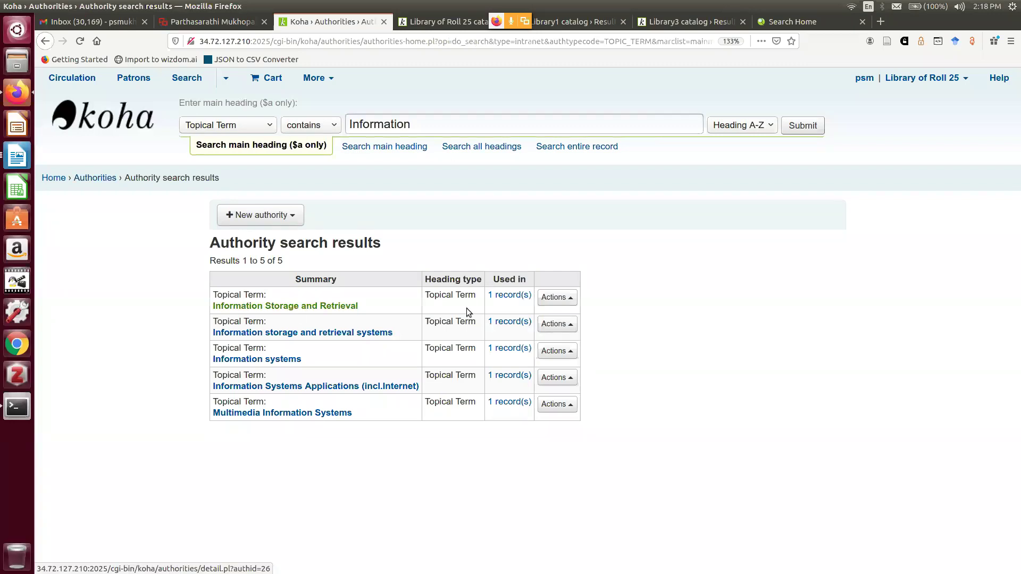
# Run an OPAC Subject search for 'Information representation and retrieval systems', which finds nothing
pyautogui.click(441, 23)
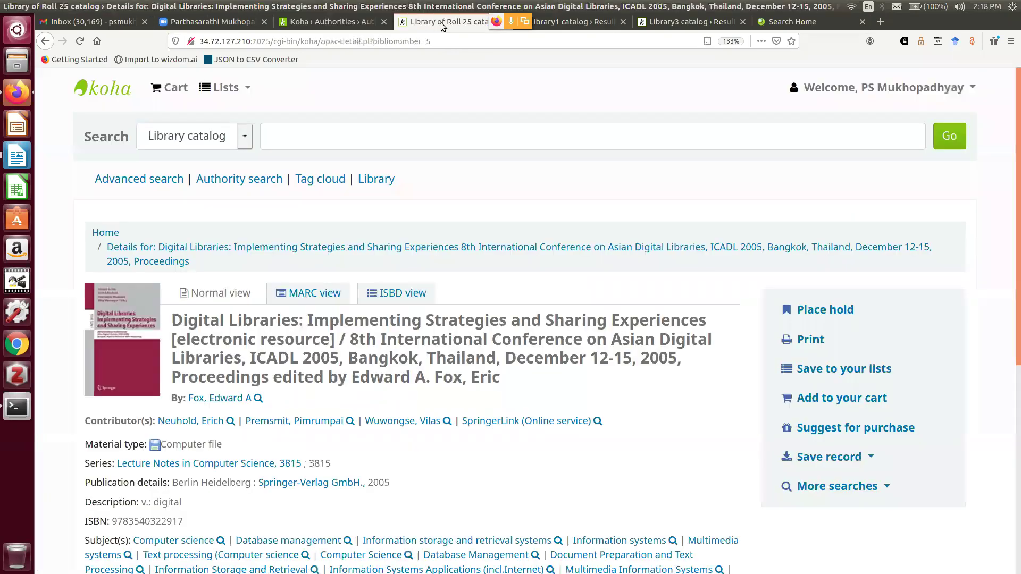
pyautogui.click(244, 142)
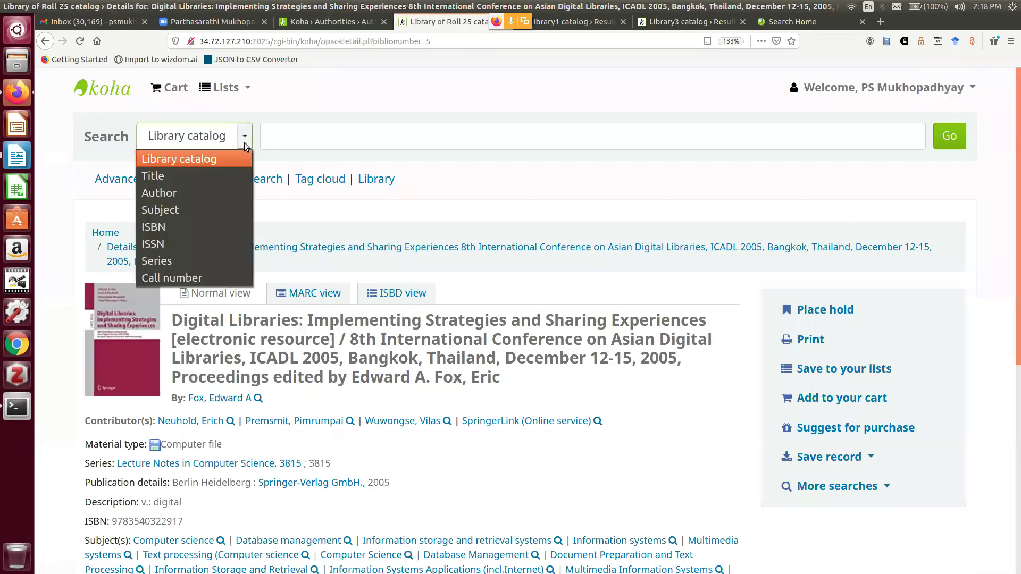
pyautogui.click(216, 208)
pyautogui.click(287, 142)
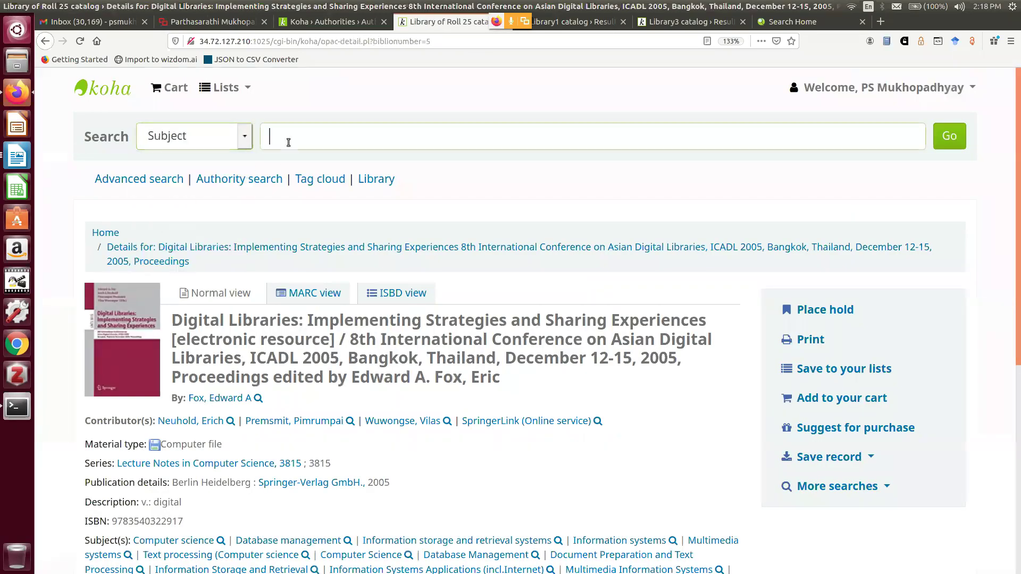
pyautogui.write('Information representation and retrieval systems')
pyautogui.press('Return')
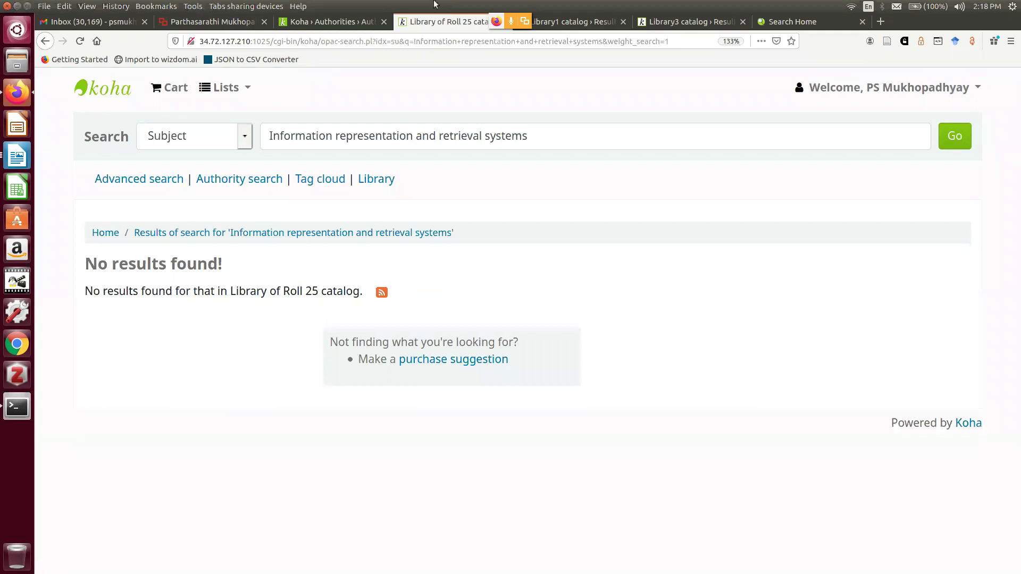
pyautogui.click(340, 22)
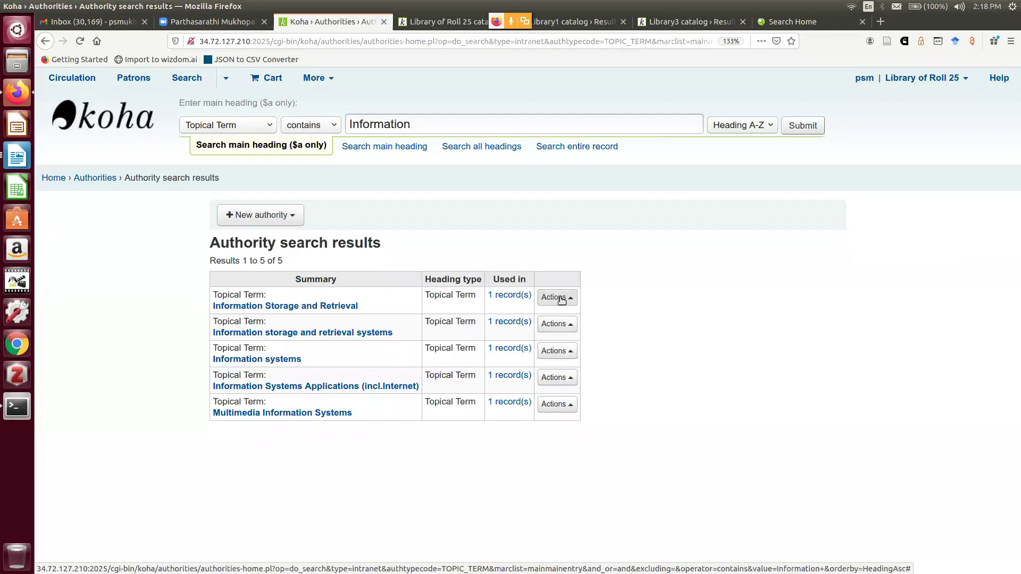
# Open the Information Storage and Retrieval authority in the editor at its 4XX see-from fields
pyautogui.click(553, 299)
pyautogui.click(492, 259)
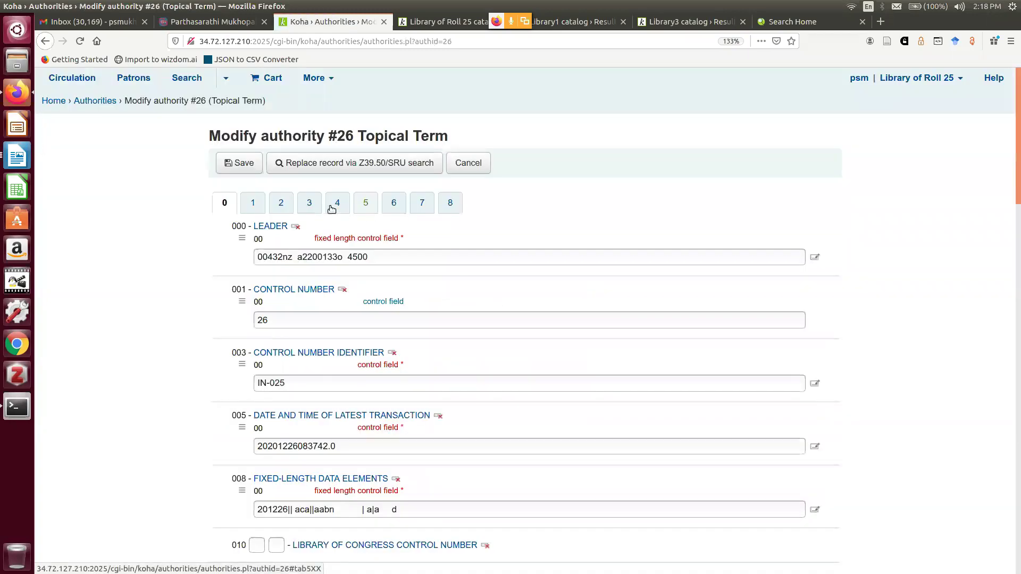
pyautogui.click(248, 203)
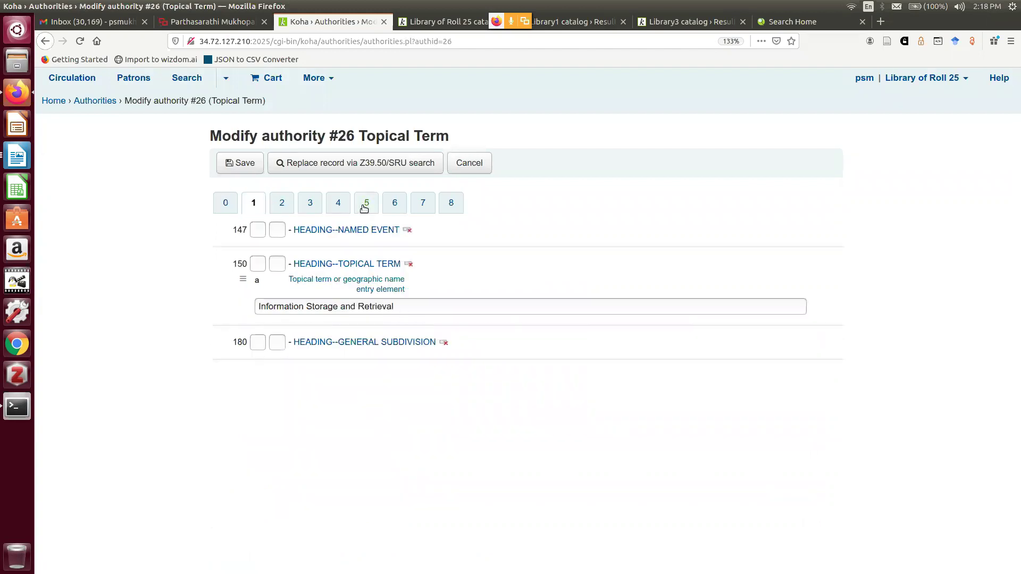
pyautogui.click(340, 207)
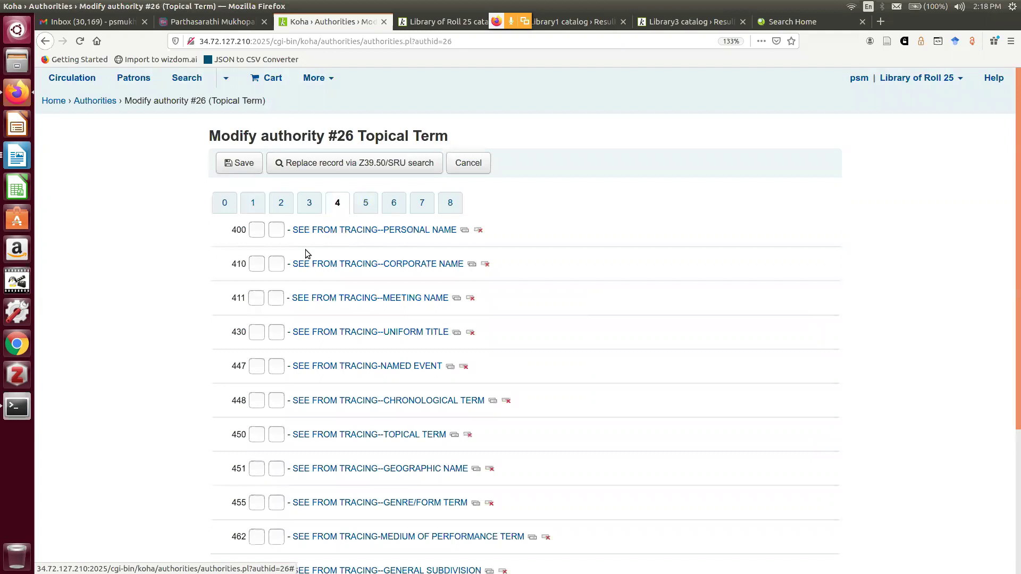
pyautogui.scroll(-3, 330, 346)
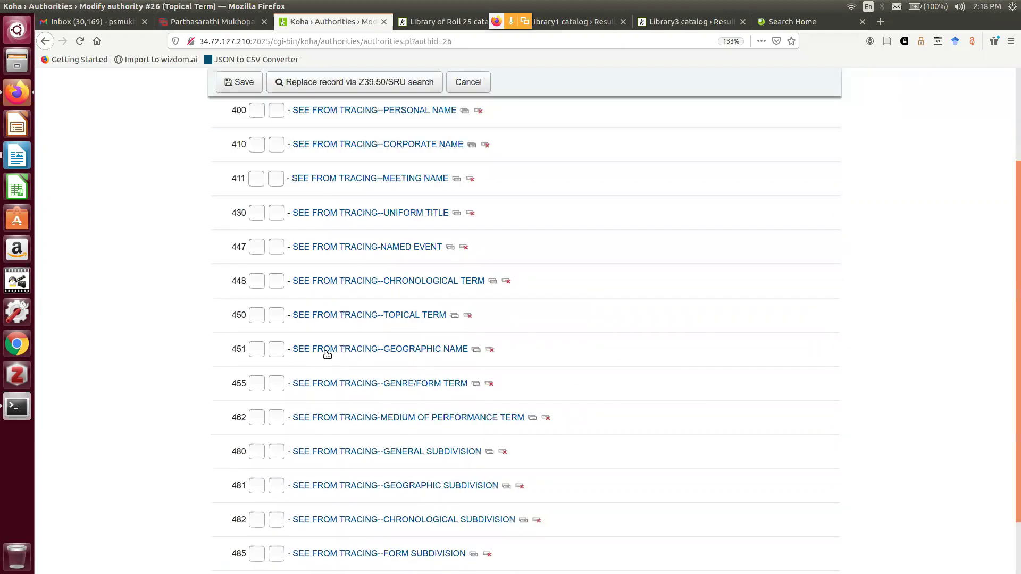
# Add 'Information representation and retrieval systems' in 450 subfield a and save the authority
pyautogui.click(321, 315)
pyautogui.scroll(-2, 420, 340)
pyautogui.scroll(-2, 429, 345)
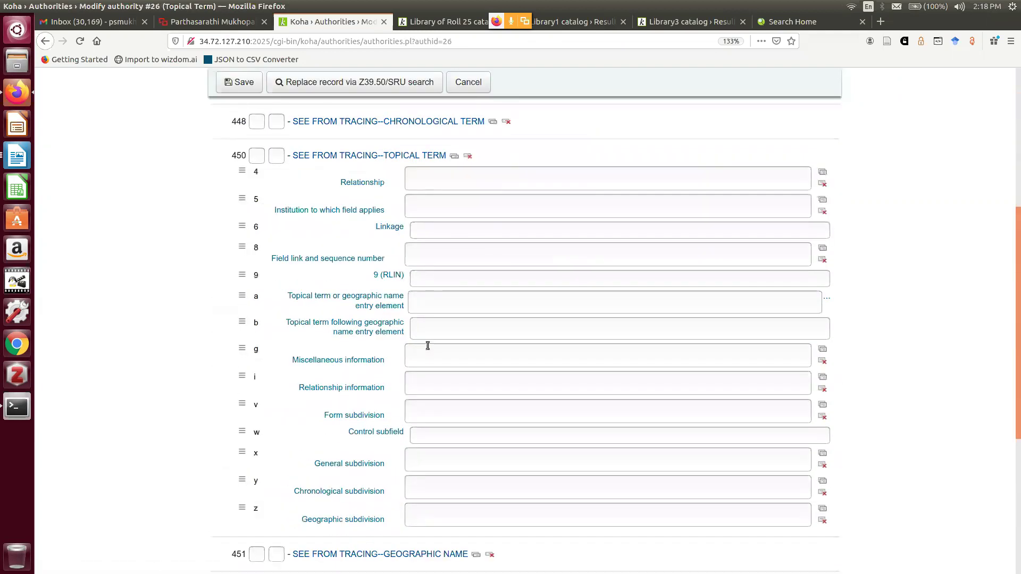
pyautogui.click(428, 327)
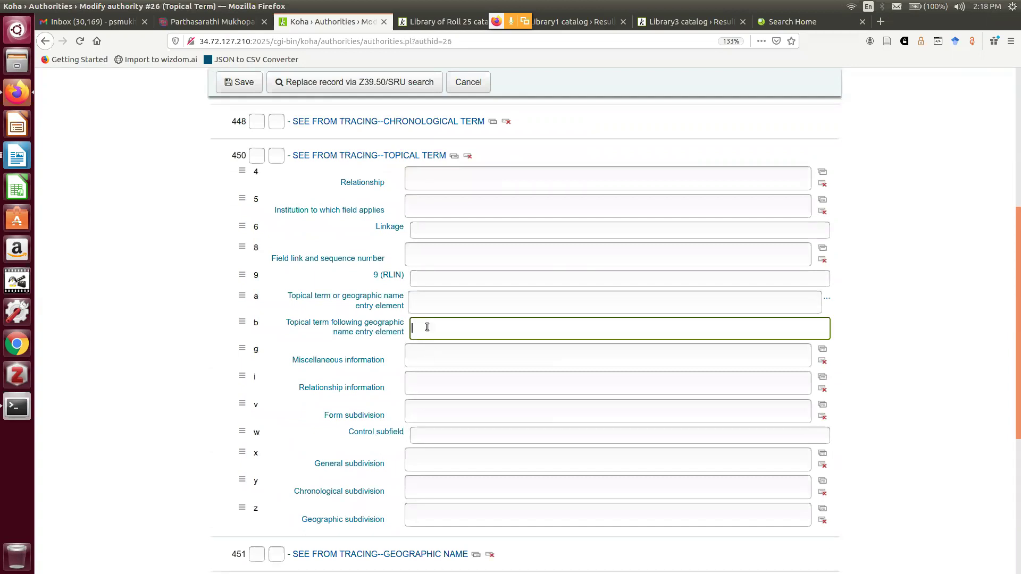
pyautogui.click(413, 302)
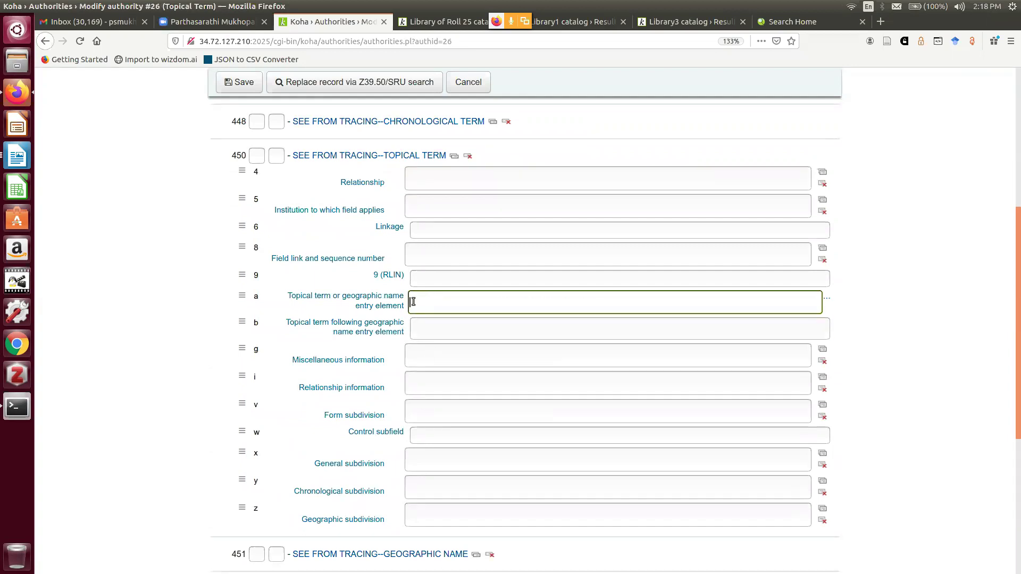
pyautogui.write('Information representation and retrieval systems')
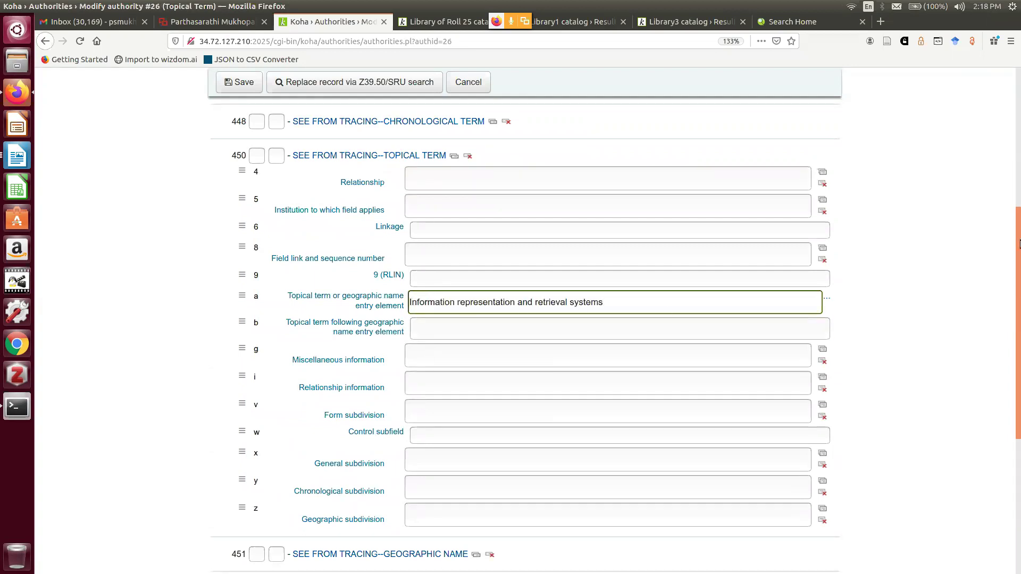
pyautogui.moveTo(1018, 272); pyautogui.dragTo(1017, 405)
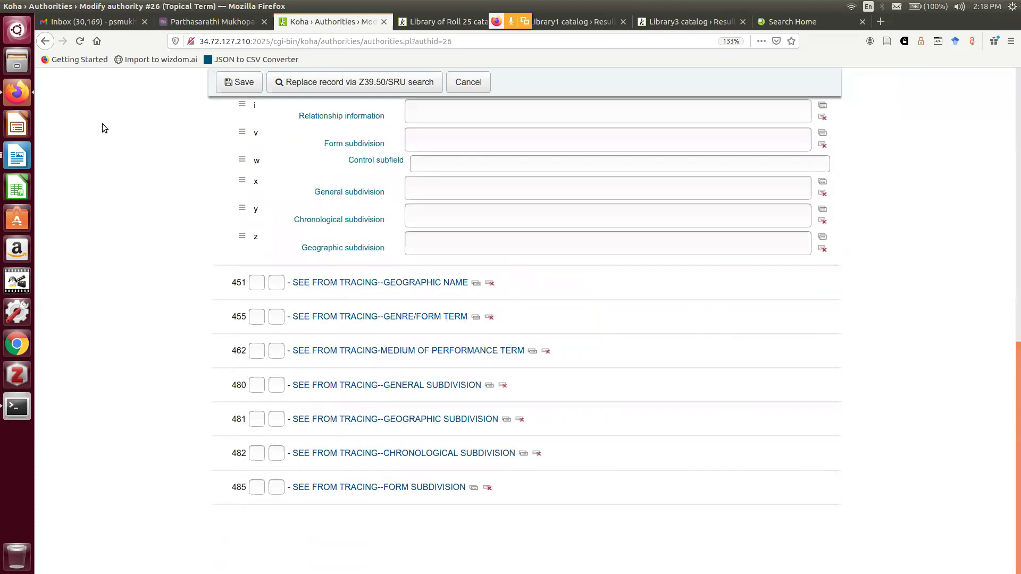
pyautogui.click(242, 83)
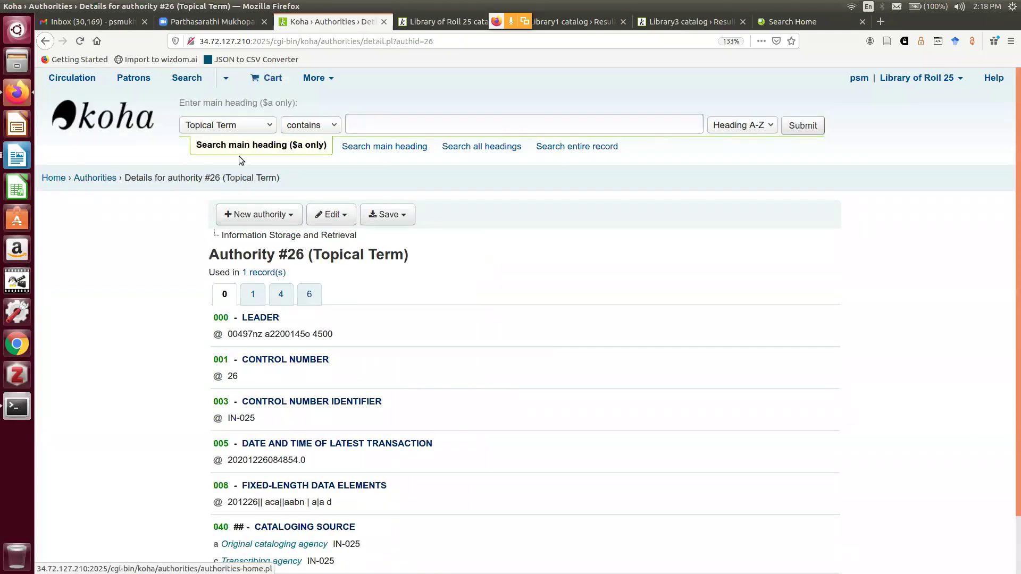
# Search all authority headings for the variant term, finding Information Storage and Retrieval
pyautogui.click(373, 125)
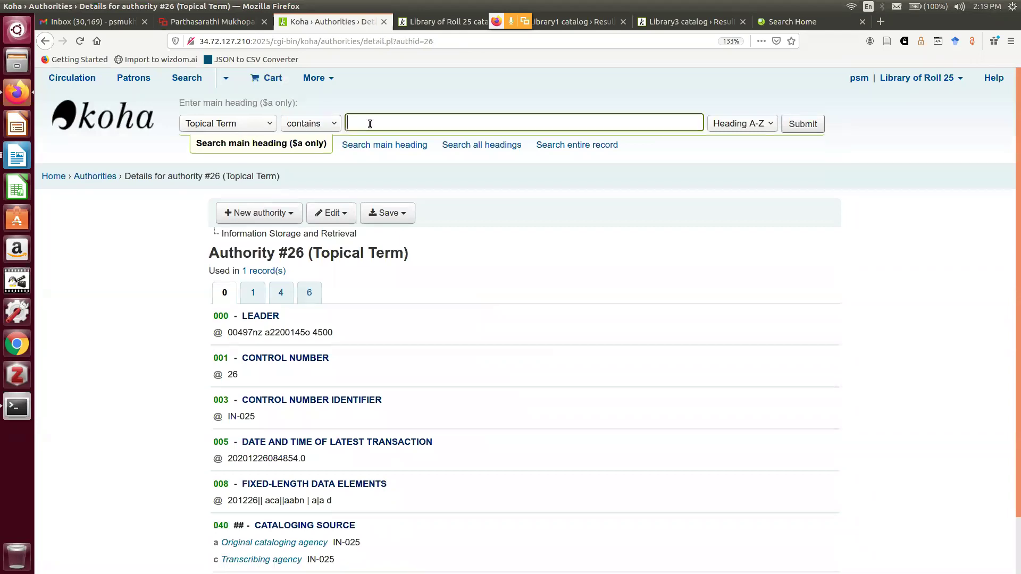
pyautogui.write('Information representation and retrieval systems')
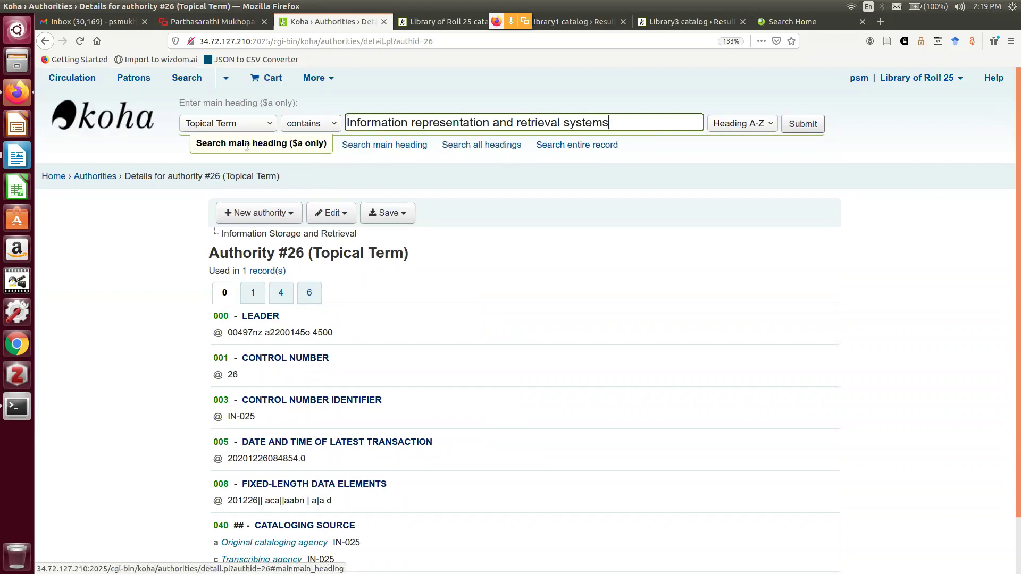
pyautogui.click(500, 146)
pyautogui.click(799, 131)
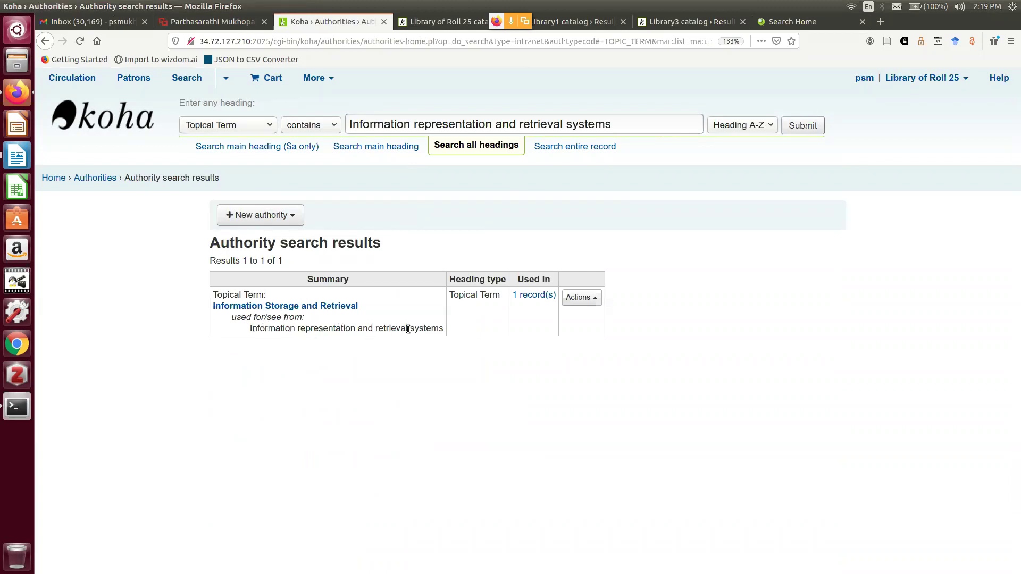
pyautogui.click(435, 21)
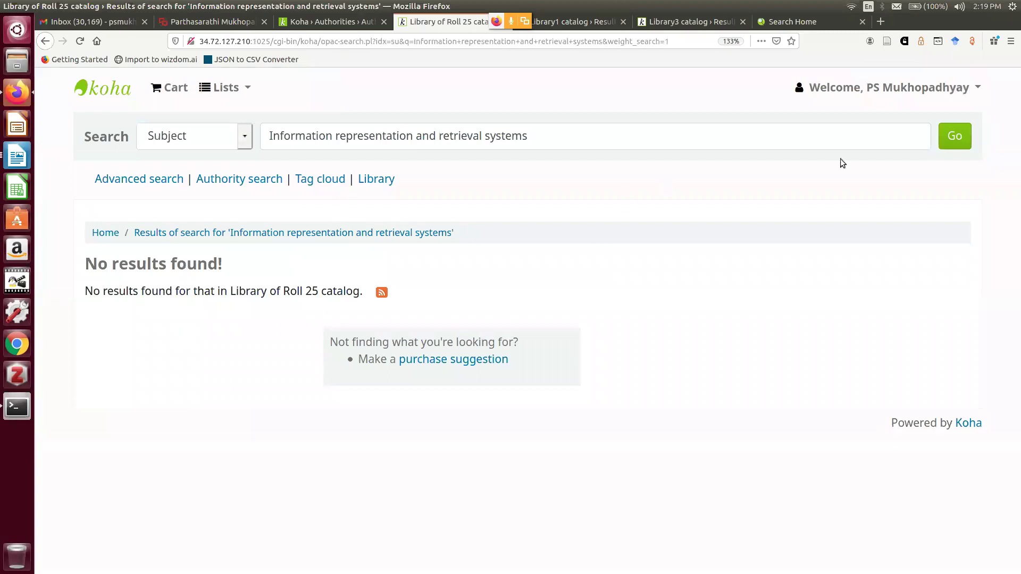
# Rerun the OPAC subject search and review the Digital Libraries record listing Information Storage and Retrieval
pyautogui.click(950, 140)
pyautogui.click(950, 138)
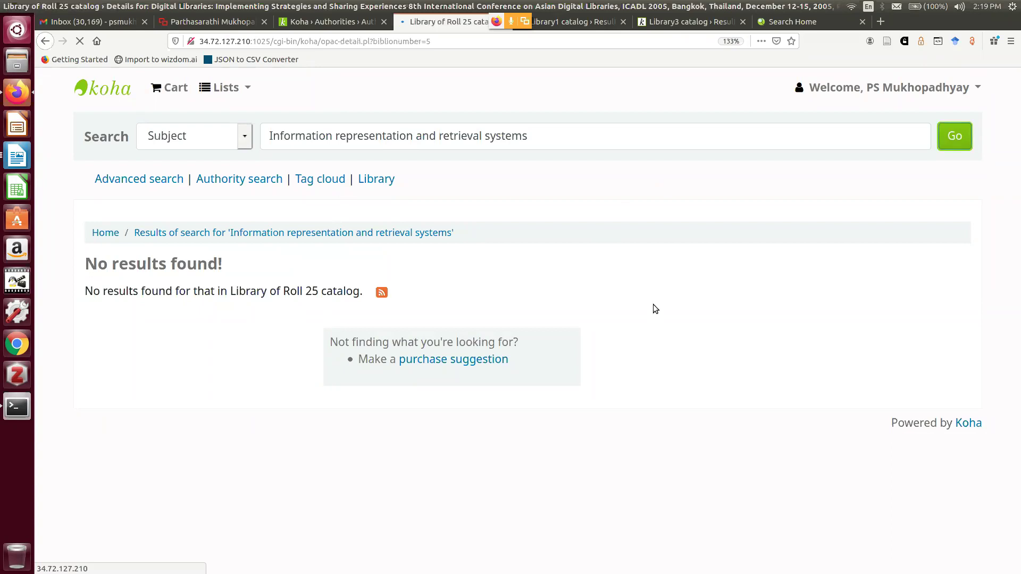
pyautogui.scroll(-1, 414, 322)
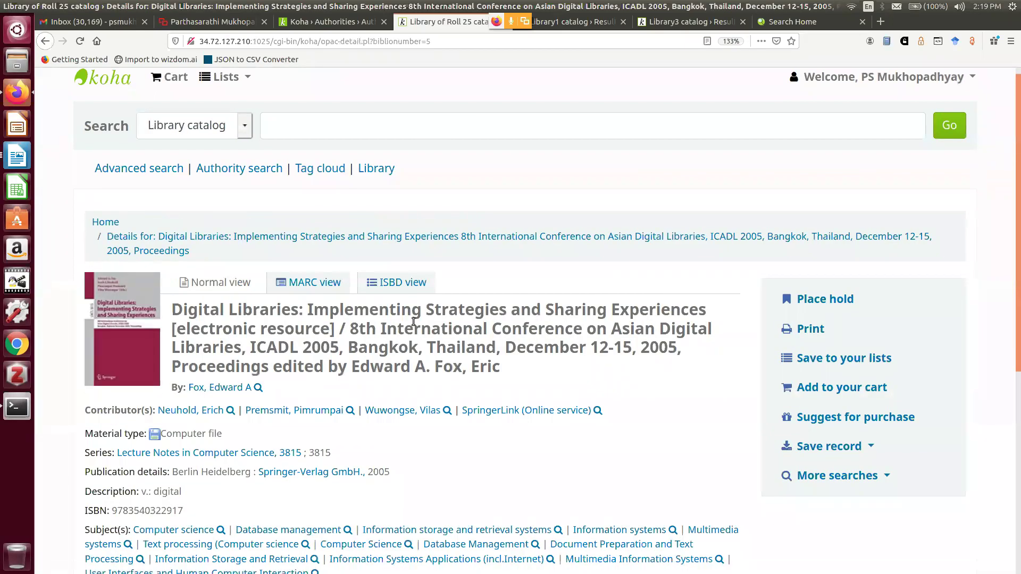
pyautogui.scroll(-1, 413, 322)
pyautogui.scroll(-5, 414, 322)
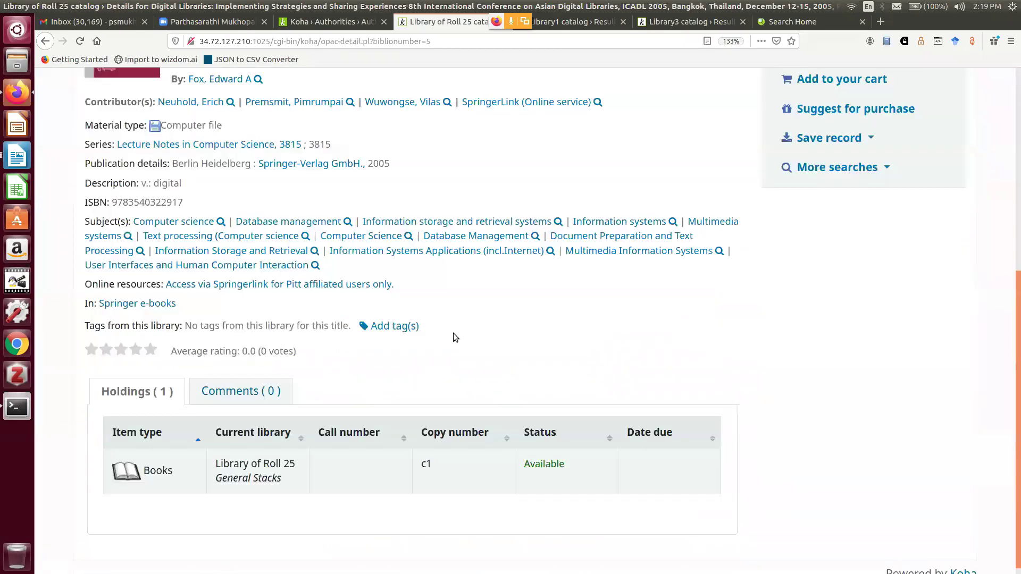
pyautogui.scroll(3, 470, 324)
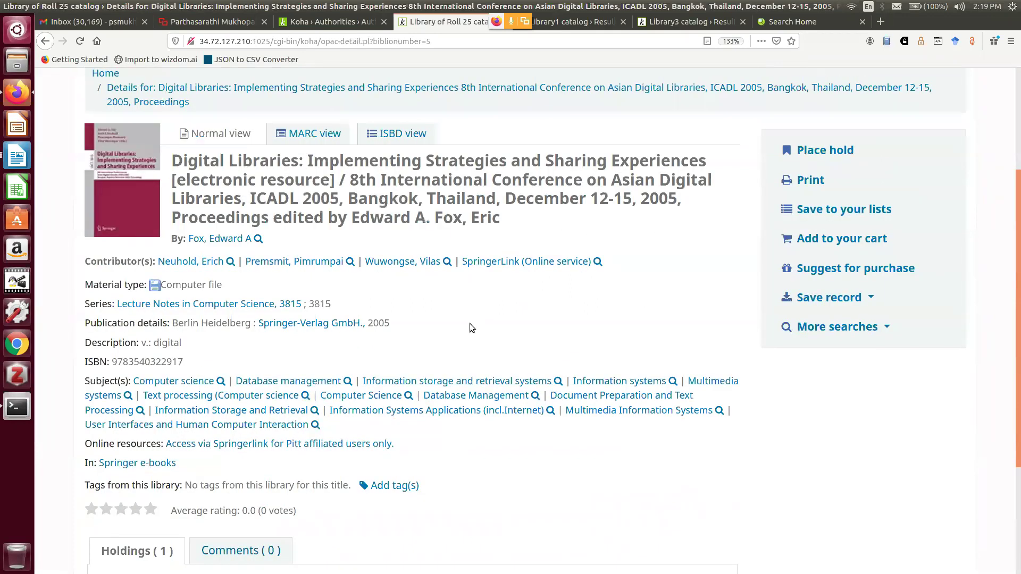
pyautogui.scroll(2, 470, 323)
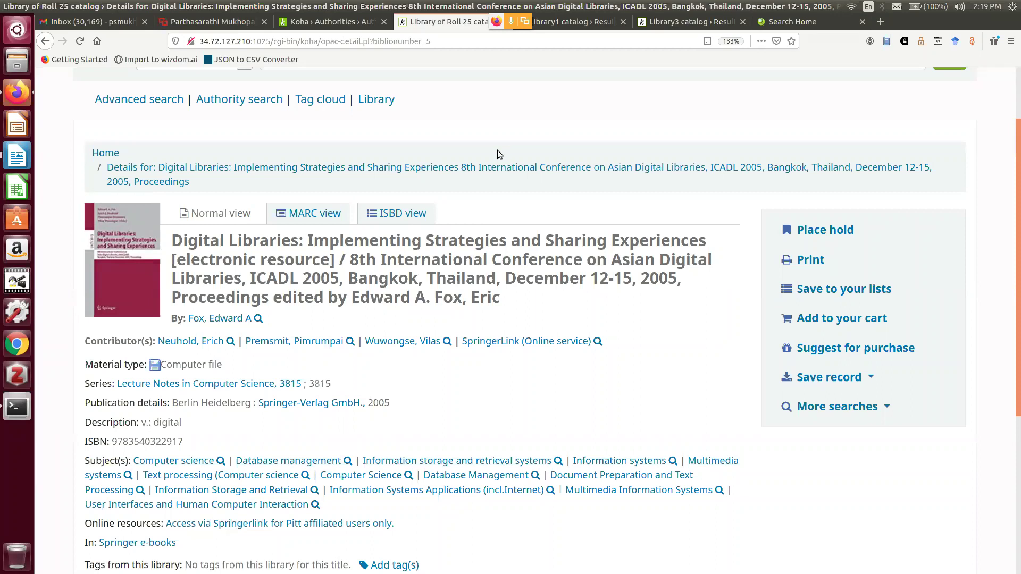
pyautogui.scroll(-1, 498, 150)
pyautogui.scroll(-3, 496, 150)
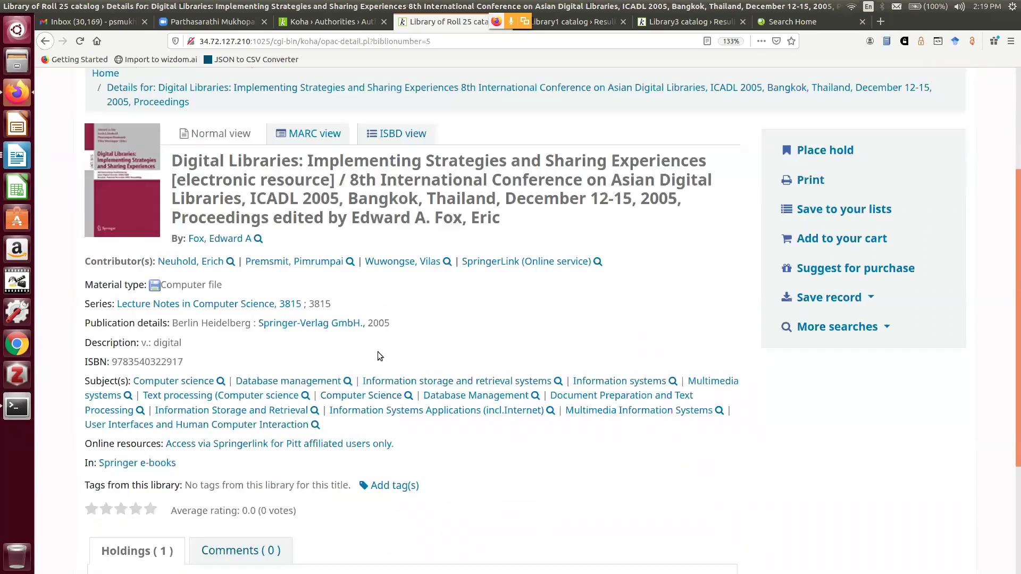
pyautogui.scroll(-2, 381, 342)
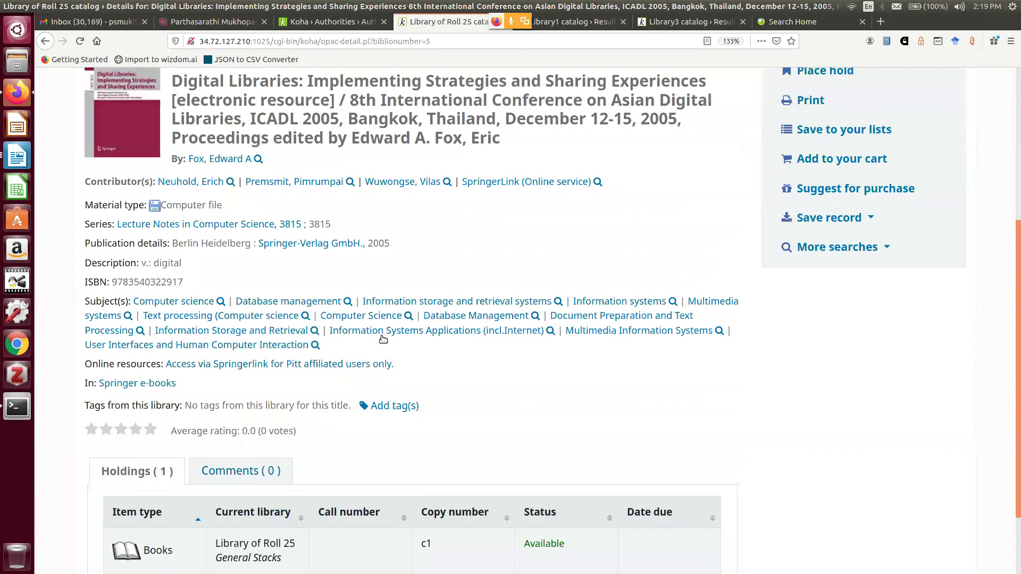
pyautogui.scroll(8, 383, 339)
pyautogui.click(212, 22)
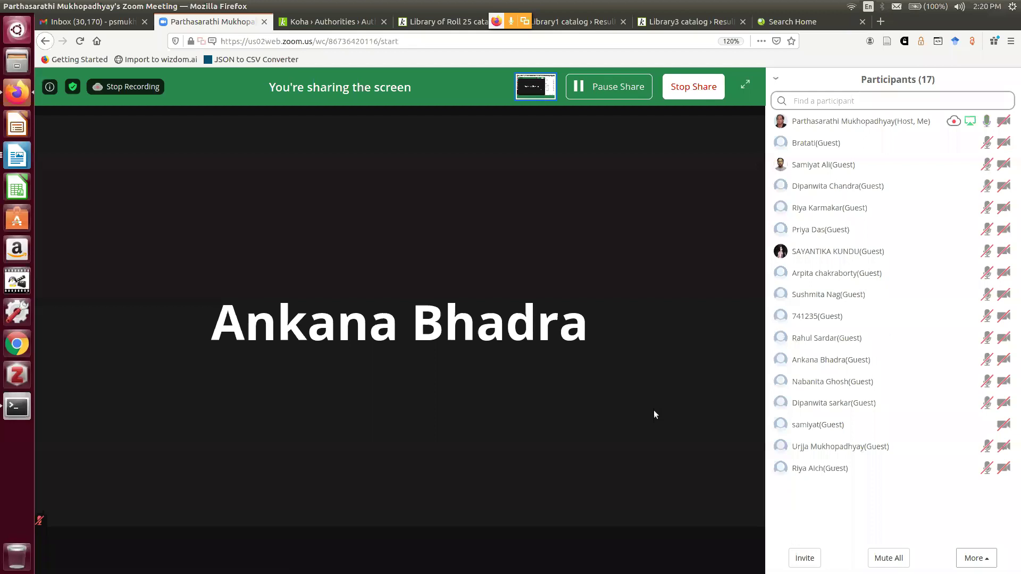
# End the Zoom screen share with Stop Share in the meeting toolbar
pyautogui.moveTo(653, 412)
pyautogui.moveTo(500, 563)
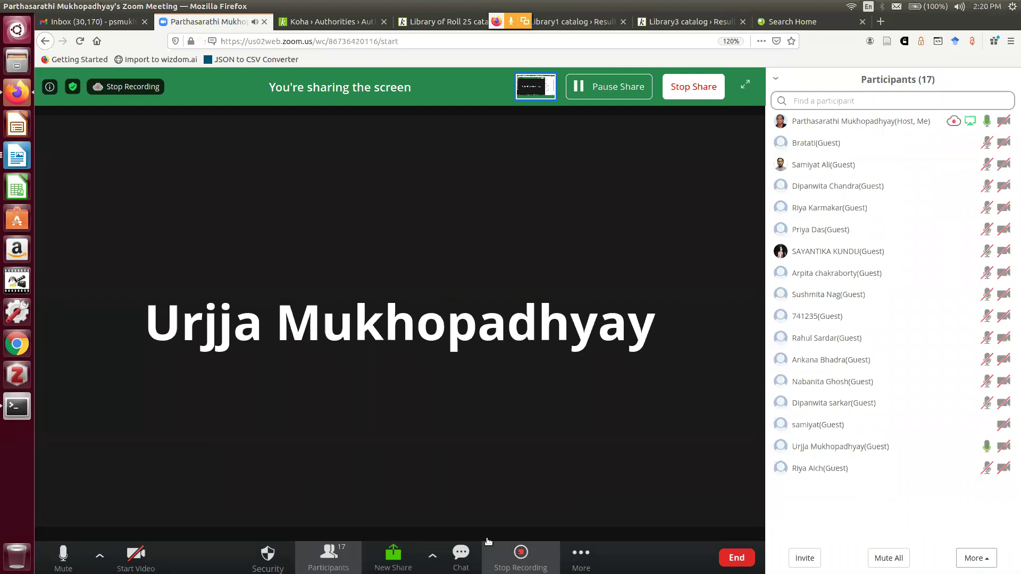
pyautogui.click(696, 92)
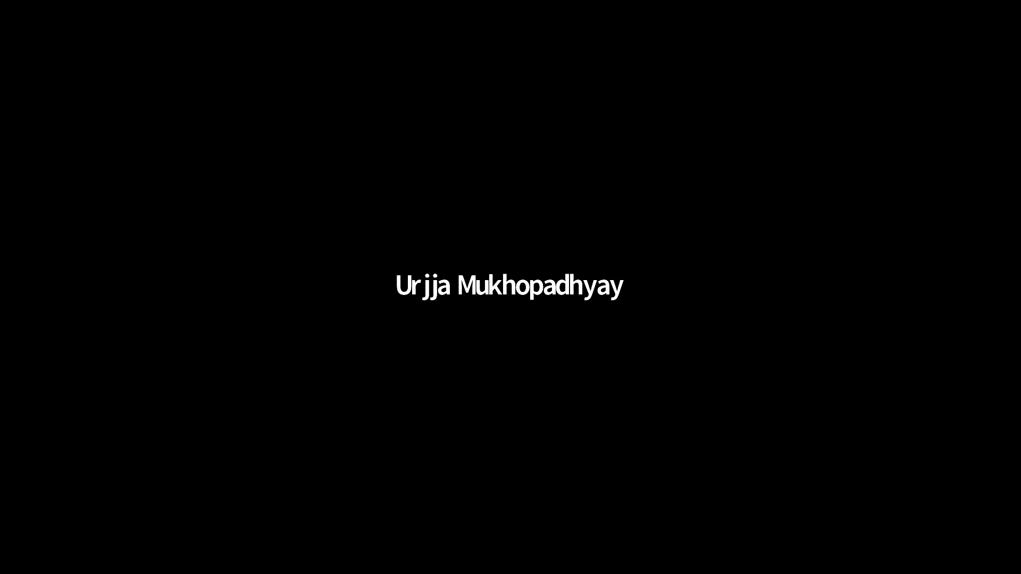